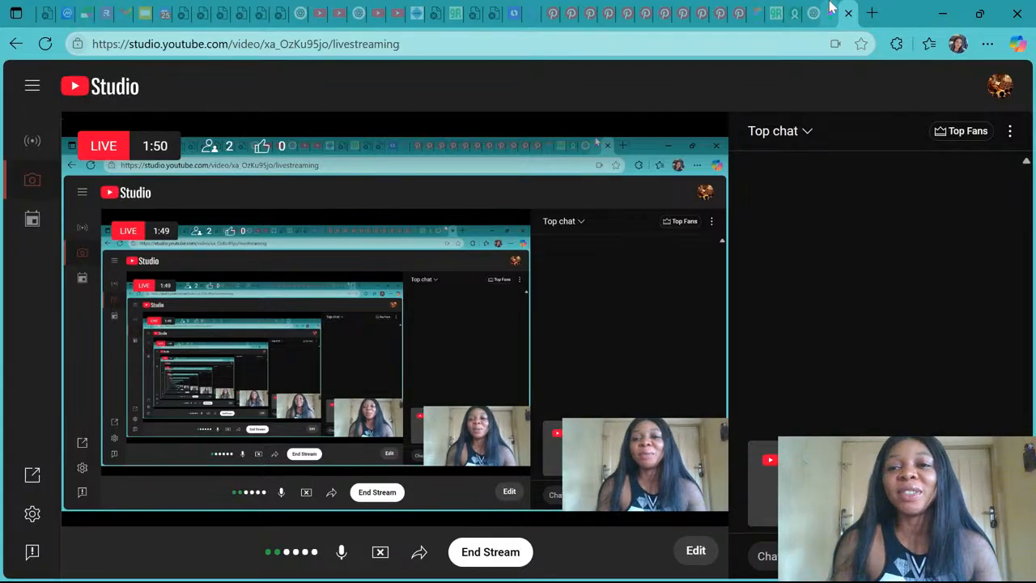
Step: Switch from YouTube Studio to the FIGMA ENVIRONMENT file in Figma and look over the coffee app reference designs on Page 2
{"action": "left_click", "coordinate": [814, 13]}
{"action": "scroll", "coordinate": [660, 306], "scroll_direction": "right", "scroll_amount": 3}
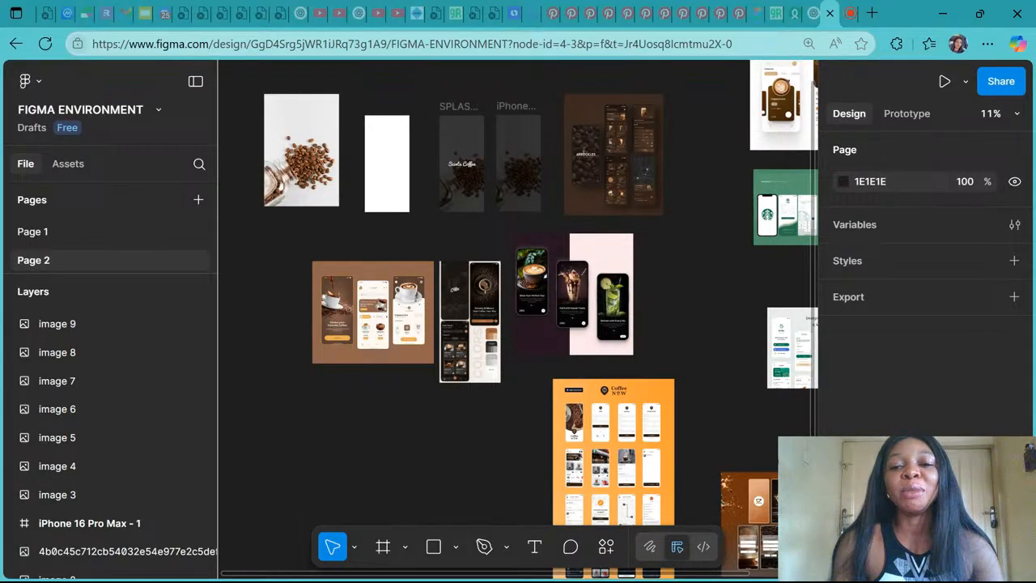
{"action": "scroll", "coordinate": [678, 435], "scroll_direction": "down", "scroll_amount": 2}
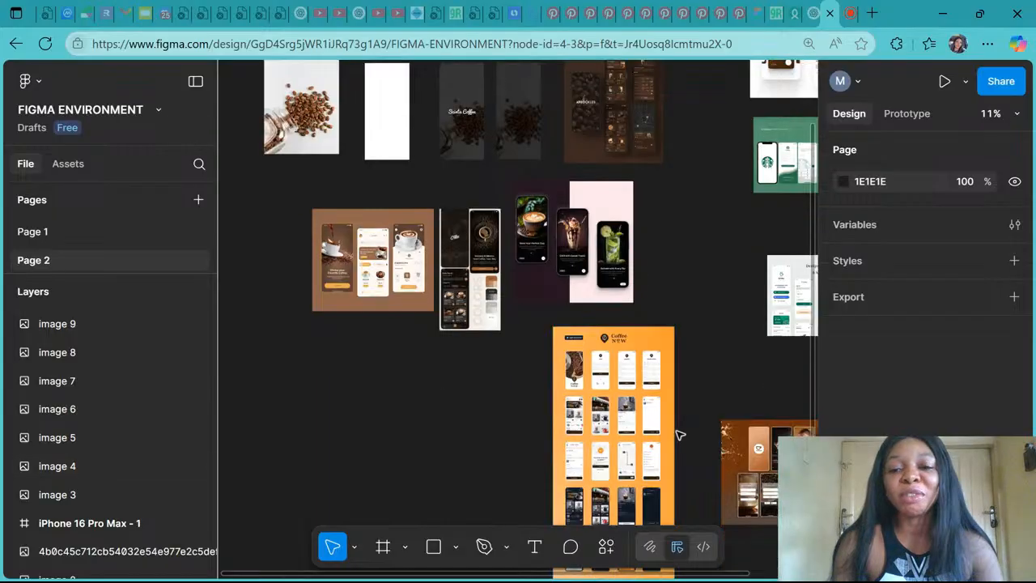
{"action": "scroll", "coordinate": [677, 435], "scroll_direction": "right", "scroll_amount": 3}
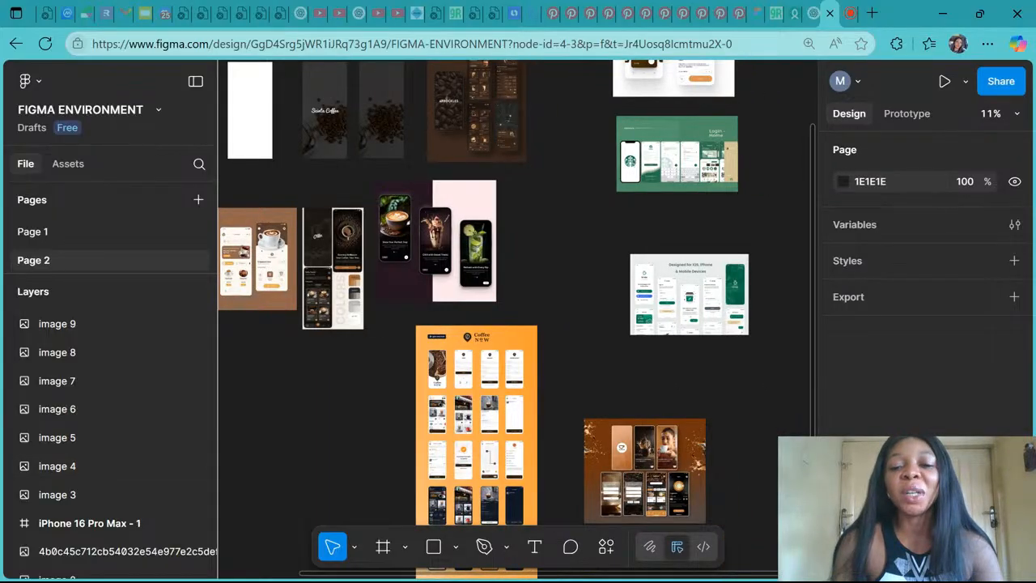
{"action": "scroll", "coordinate": [515, 315], "scroll_direction": "up", "scroll_amount": 3}
{"action": "scroll", "coordinate": [515, 316], "scroll_direction": "left", "scroll_amount": 1}
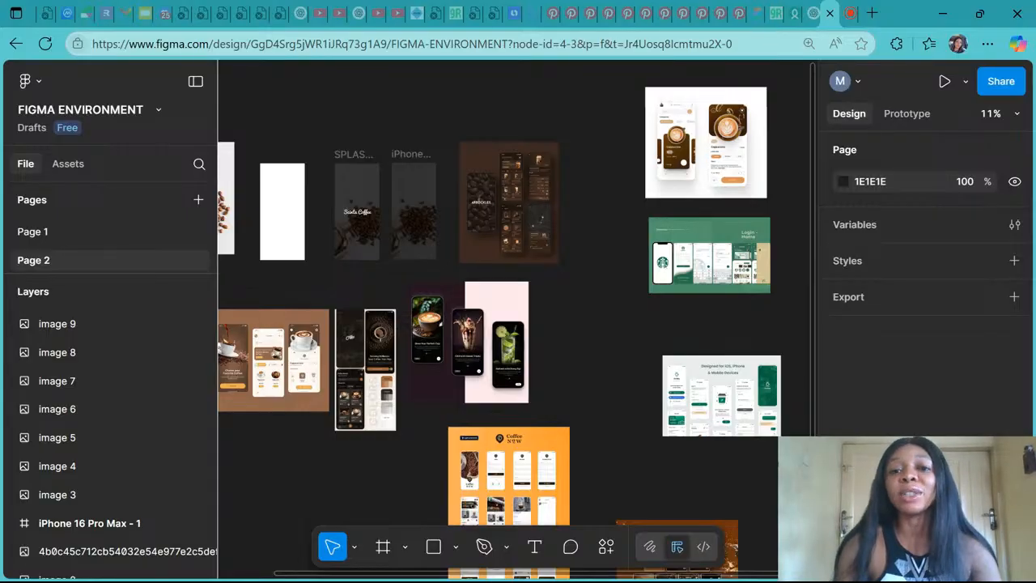
{"action": "key", "text": "ctrl+Tab"}
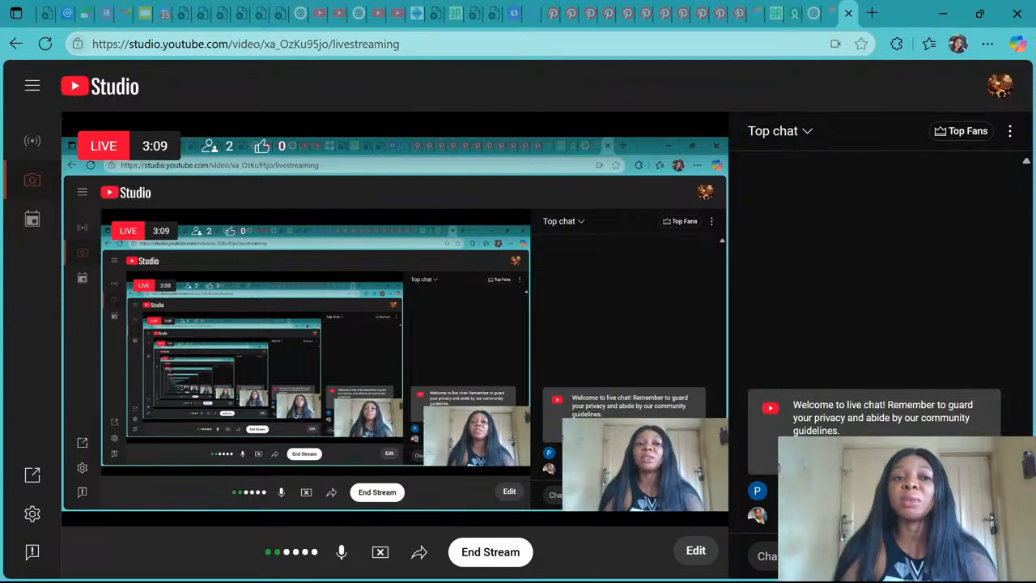
{"action": "left_click", "coordinate": [813, 13]}
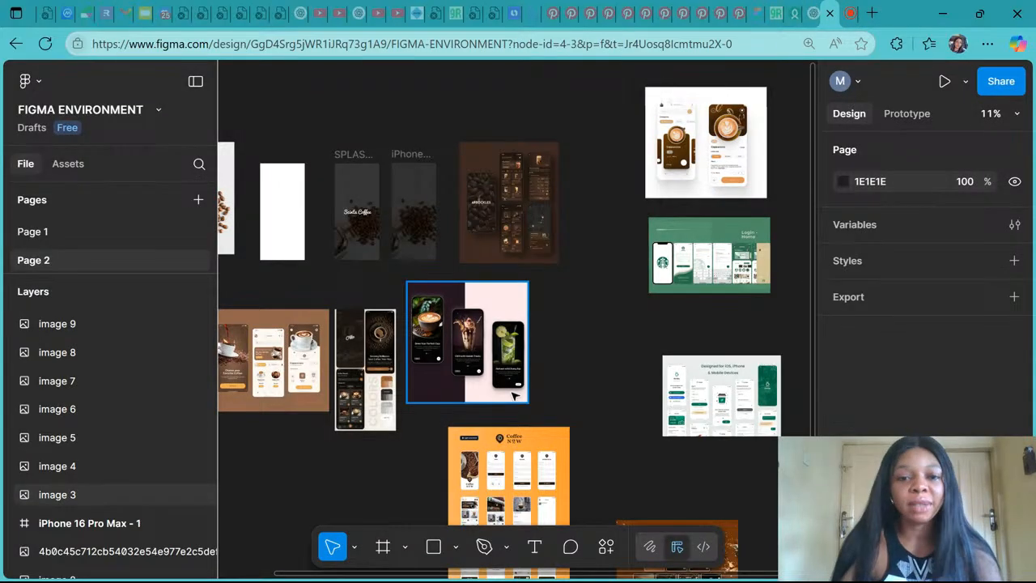
Step: Move the SPLASH SCREEN frame to the empty canvas area below the reference images, at about X 1196, Y 3932
{"action": "scroll", "coordinate": [513, 395], "scroll_direction": "left", "scroll_amount": 3}
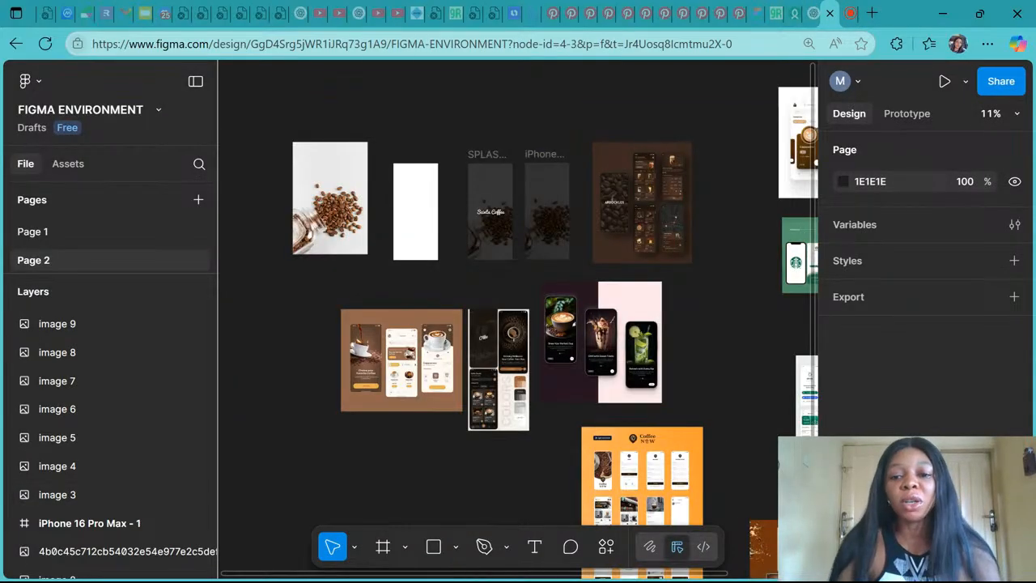
{"action": "scroll", "coordinate": [518, 324], "scroll_direction": "down", "scroll_amount": 3}
{"action": "scroll", "coordinate": [518, 323], "scroll_direction": "right", "scroll_amount": 2}
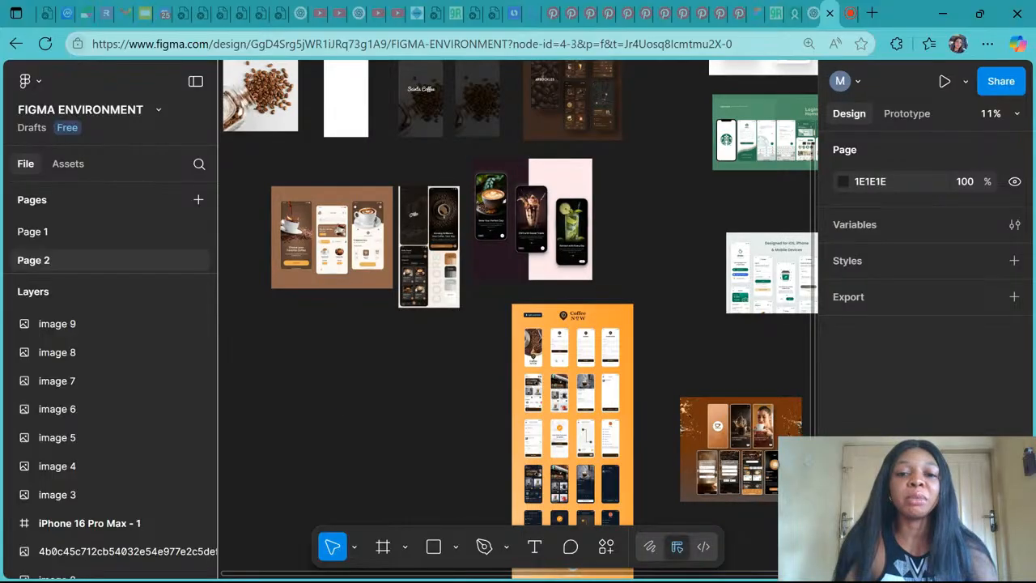
{"action": "scroll", "coordinate": [487, 300], "scroll_direction": "down", "scroll_amount": 5}
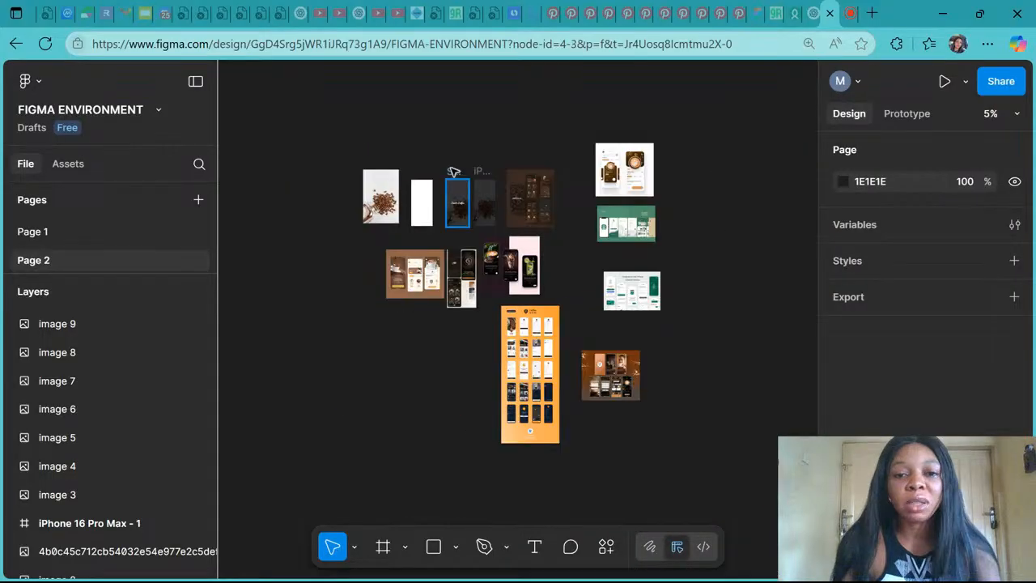
{"action": "left_click", "coordinate": [452, 171]}
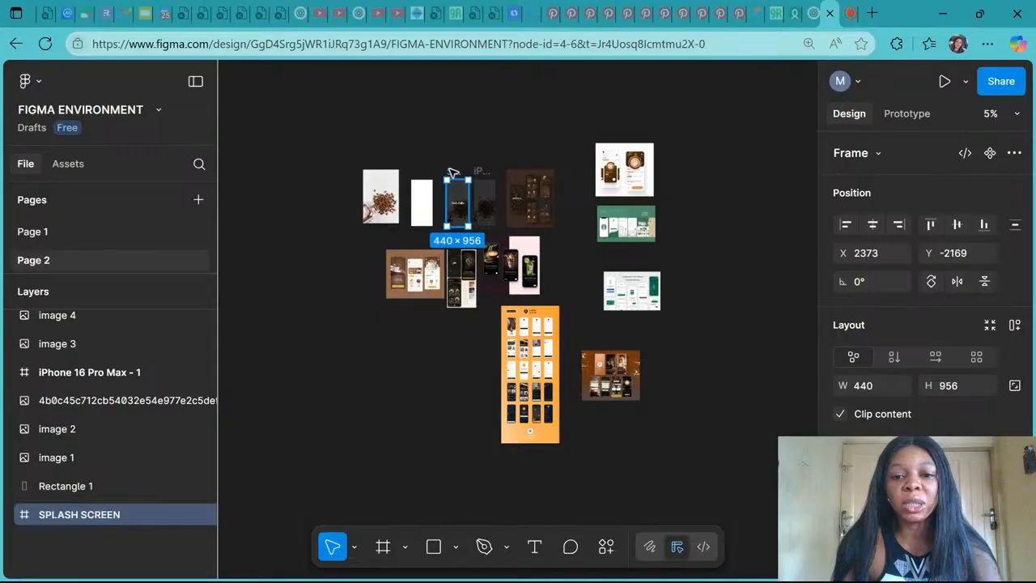
{"action": "left_click_drag", "start_coordinate": [453, 173], "coordinate": [395, 469]}
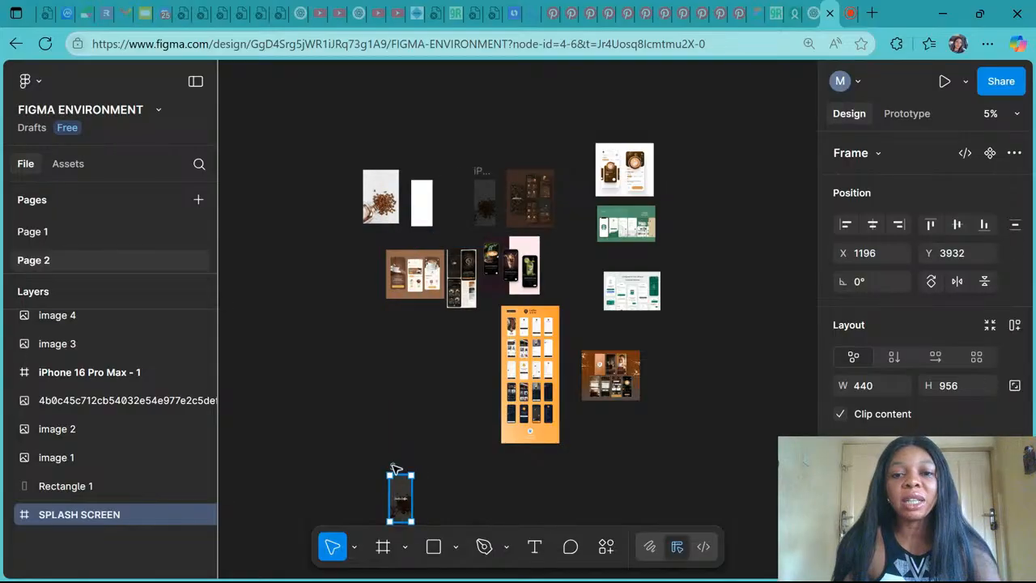
Step: Shift all the reference images and the iPhone 16 Pro Max - 1 frame together upward, farther from the SPLASH SCREEN frame
{"action": "left_click", "coordinate": [380, 199]}
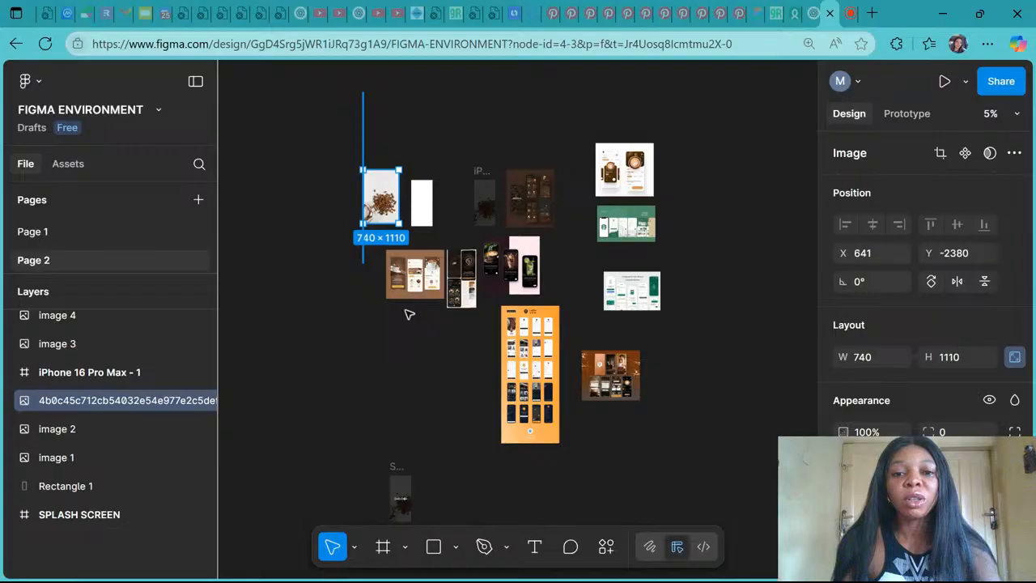
{"action": "left_click_drag", "start_coordinate": [314, 95], "coordinate": [654, 472]}
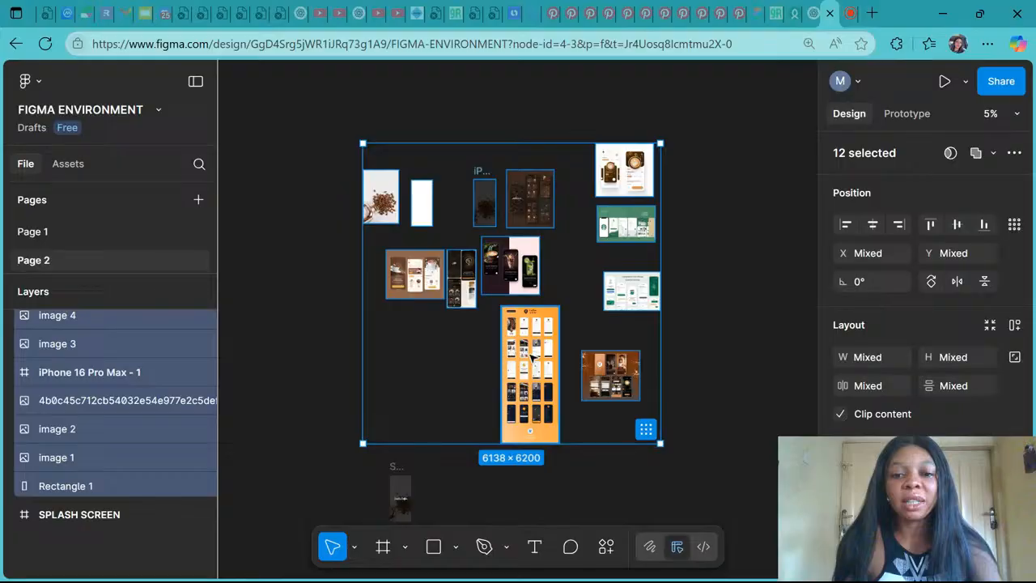
{"action": "left_click_drag", "start_coordinate": [532, 355], "coordinate": [520, 269]}
{"action": "left_click", "coordinate": [299, 106]}
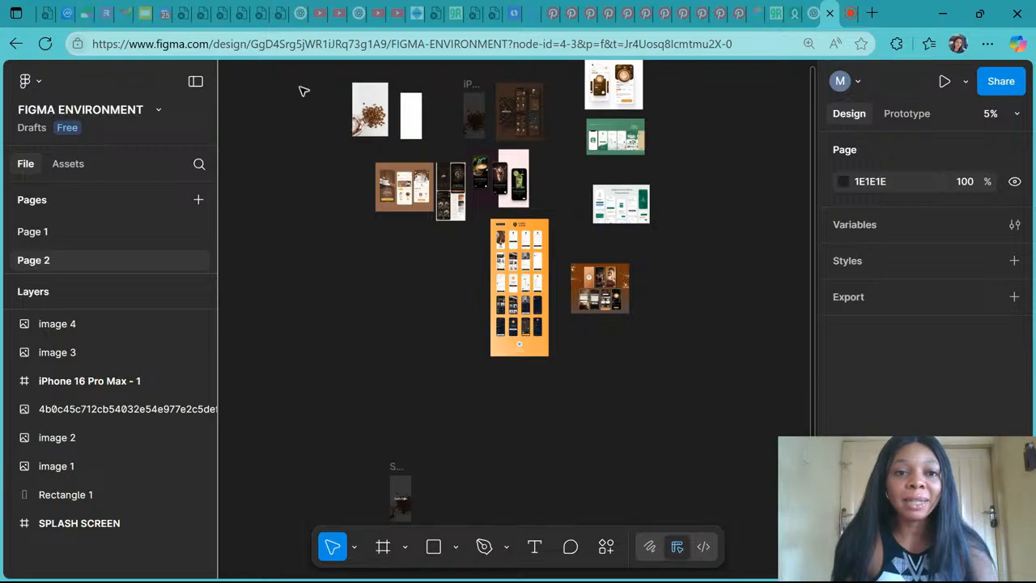
{"action": "left_click_drag", "start_coordinate": [273, 79], "coordinate": [676, 372]}
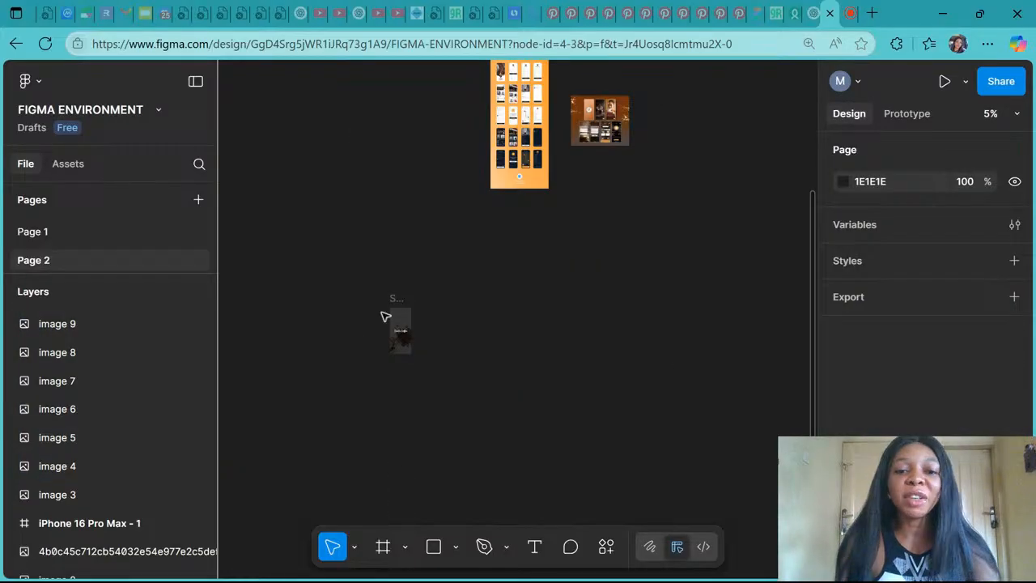
Step: Reposition the SPLASH SCREEN frame on the open canvas at about X 1584, Y 2252
{"action": "scroll", "coordinate": [383, 312], "scroll_direction": "up", "scroll_amount": 3}
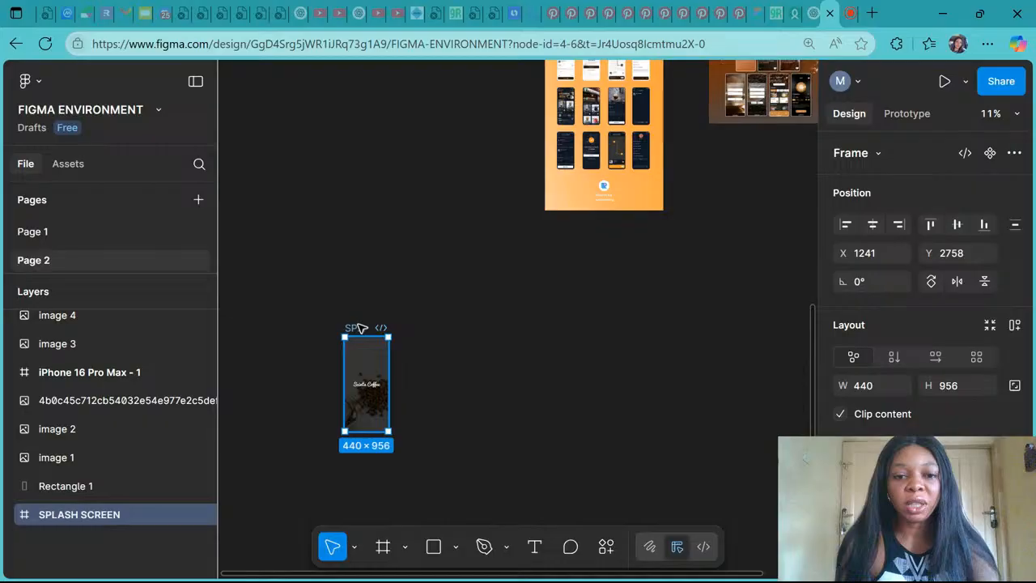
{"action": "left_click_drag", "start_coordinate": [357, 325], "coordinate": [399, 276]}
{"action": "scroll", "coordinate": [395, 349], "scroll_direction": "up", "scroll_amount": 3}
{"action": "scroll", "coordinate": [397, 353], "scroll_direction": "up", "scroll_amount": 5}
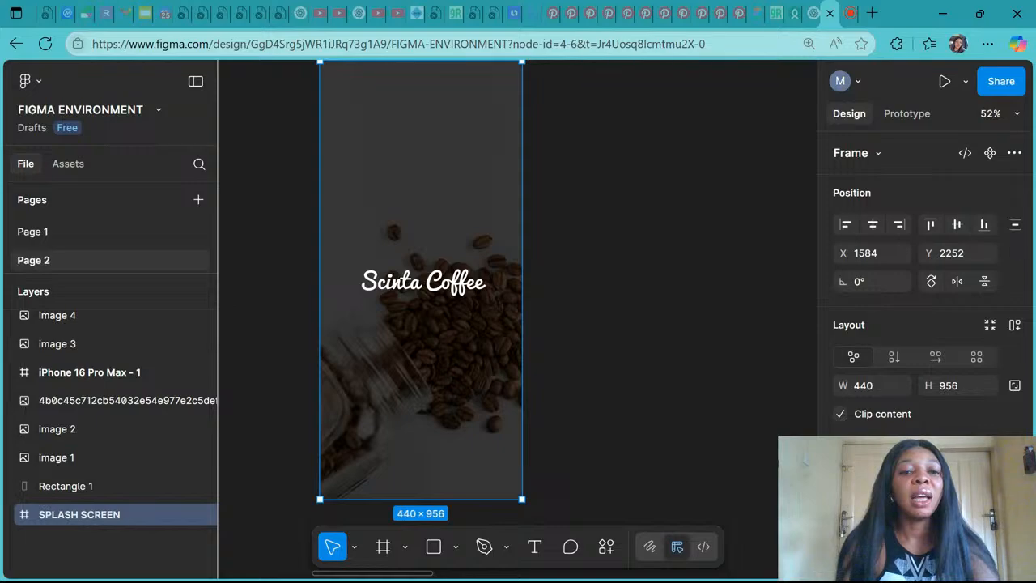
Step: Examine the coffee app reference designs for onboarding ideas, including the text and Skip and Next controls on the Caffeine screens
{"action": "scroll", "coordinate": [395, 348], "scroll_direction": "down", "scroll_amount": 5}
{"action": "scroll", "coordinate": [395, 348], "scroll_direction": "up", "scroll_amount": 6}
{"action": "scroll", "coordinate": [395, 348], "scroll_direction": "right", "scroll_amount": 2}
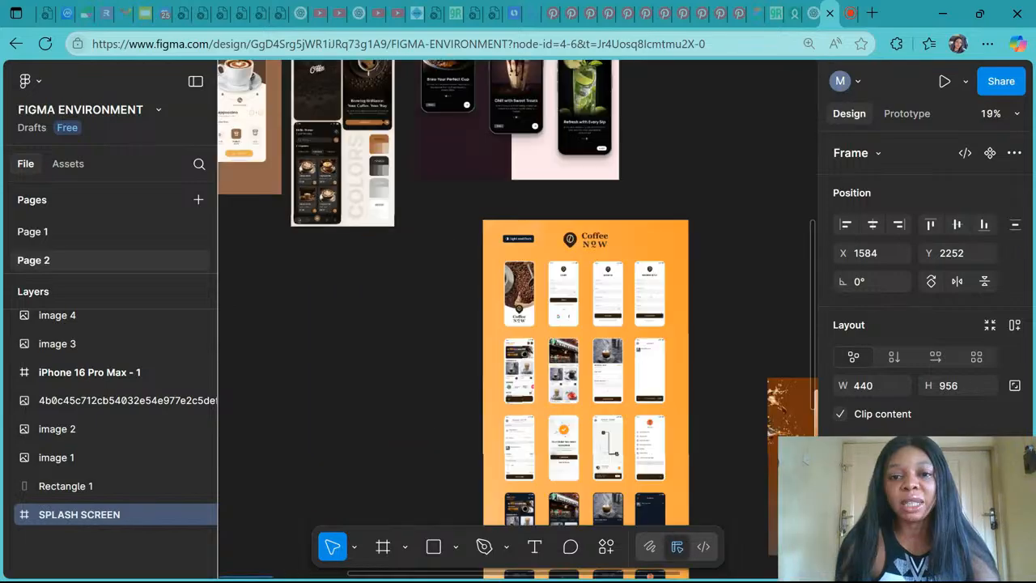
{"action": "scroll", "coordinate": [514, 316], "scroll_direction": "up", "scroll_amount": 3}
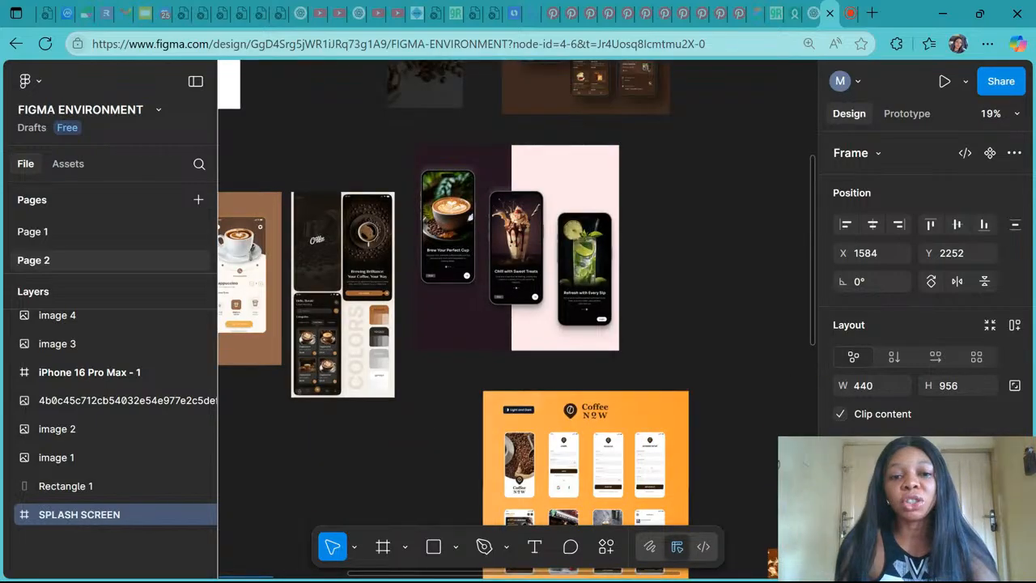
{"action": "scroll", "coordinate": [514, 316], "scroll_direction": "up", "scroll_amount": 4}
{"action": "scroll", "coordinate": [514, 316], "scroll_direction": "left", "scroll_amount": 2}
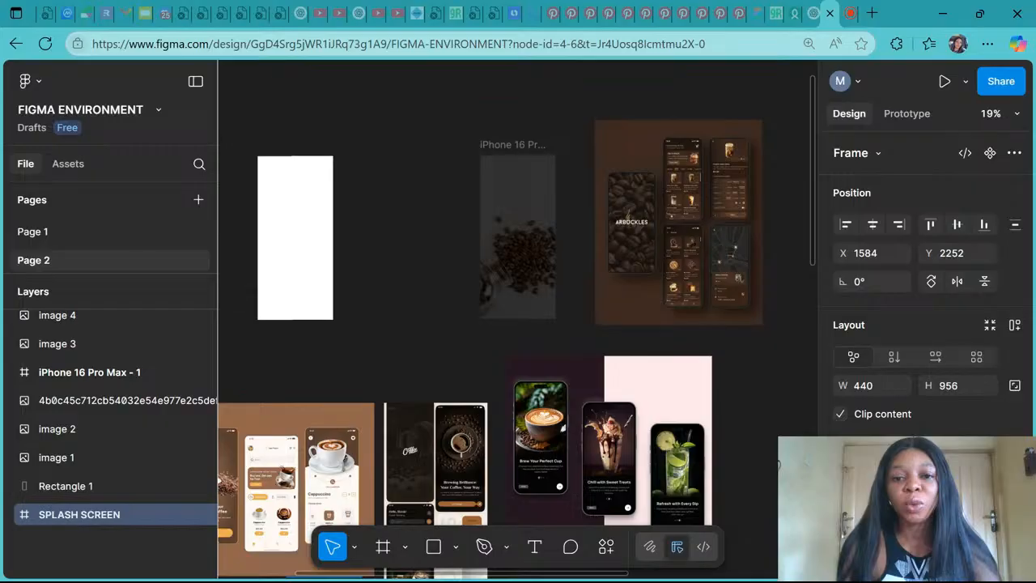
{"action": "scroll", "coordinate": [513, 316], "scroll_direction": "down", "scroll_amount": 4}
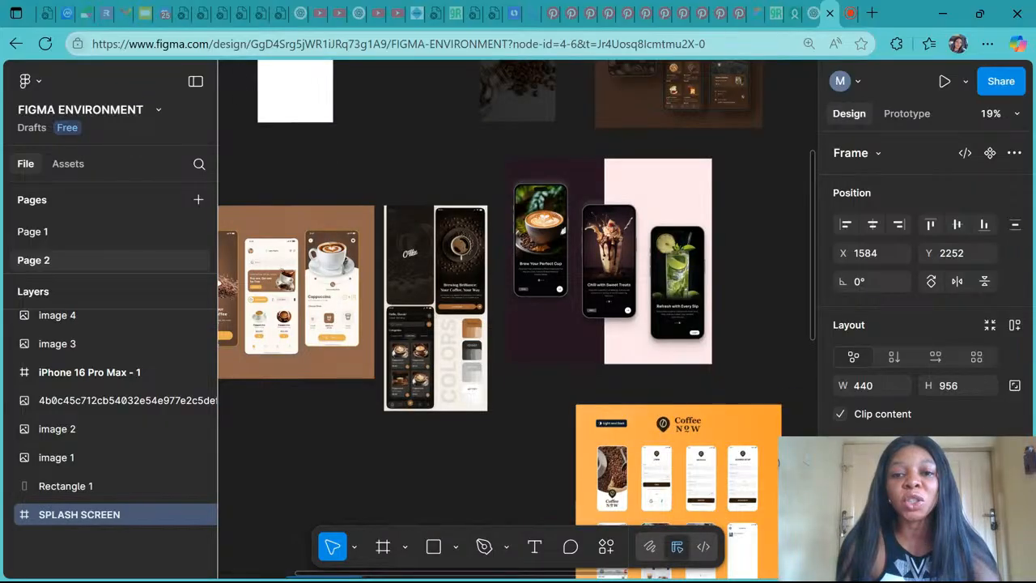
{"action": "scroll", "coordinate": [614, 245], "scroll_direction": "up", "scroll_amount": 10}
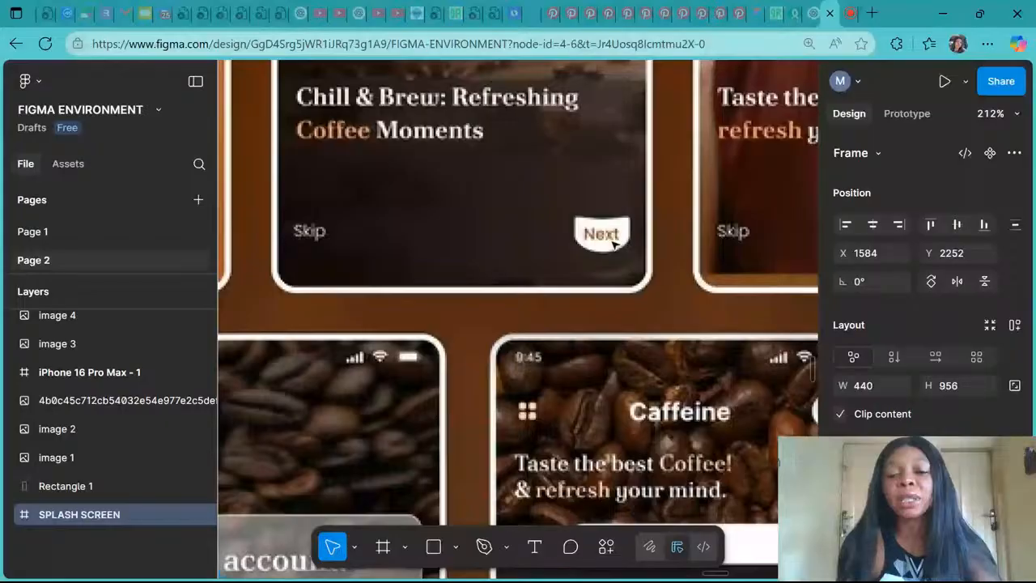
{"action": "scroll", "coordinate": [612, 241], "scroll_direction": "down", "scroll_amount": 8}
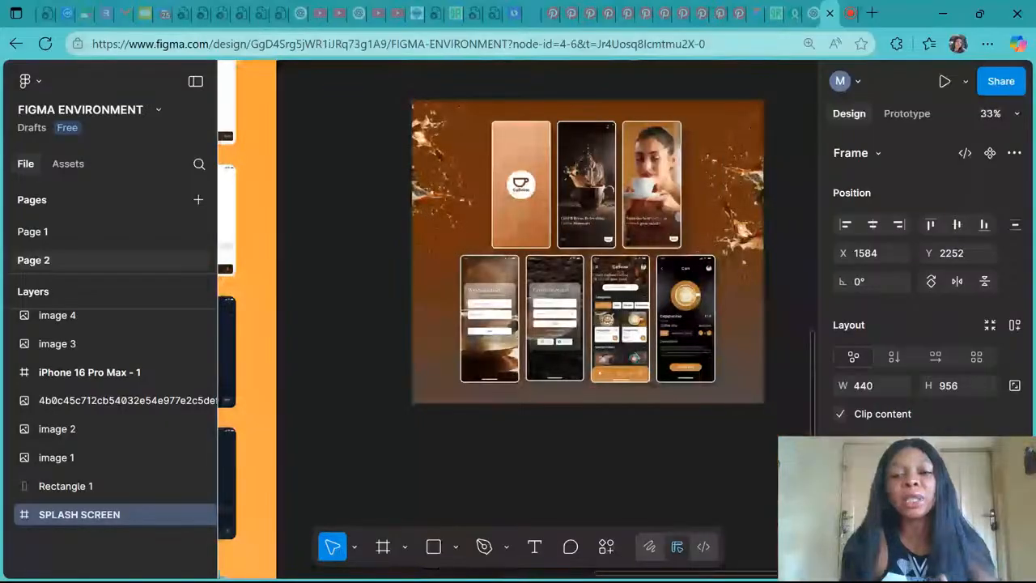
Step: Move image 3, the three-phone onboarding reference, beside the SPLASH SCREEN frame at about X 2983, Y 2130
{"action": "scroll", "coordinate": [631, 281], "scroll_direction": "down", "scroll_amount": 5}
{"action": "left_click", "coordinate": [446, 92]}
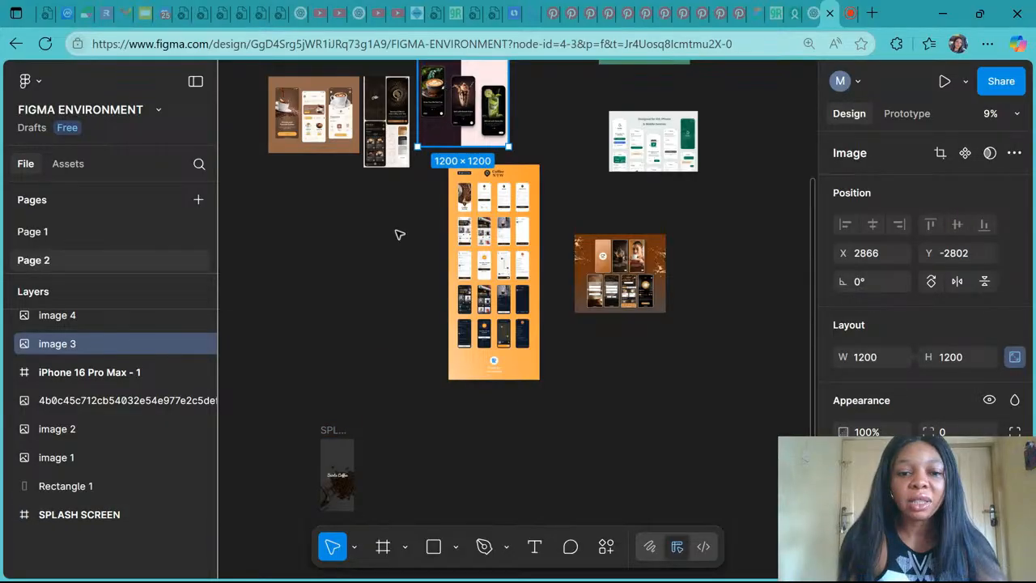
{"action": "left_click_drag", "start_coordinate": [448, 126], "coordinate": [455, 461]}
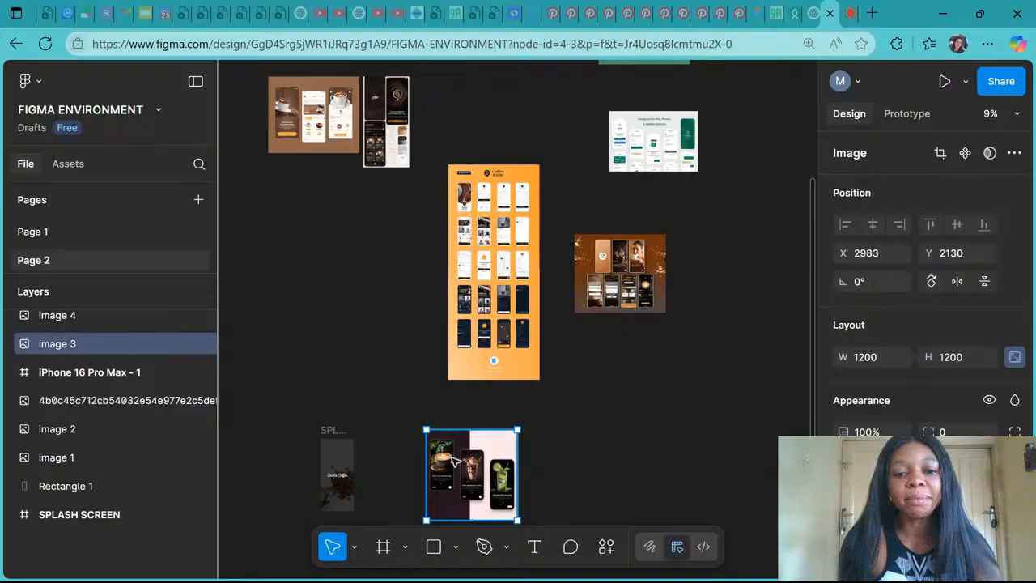
{"action": "scroll", "coordinate": [389, 338], "scroll_direction": "down", "scroll_amount": 3}
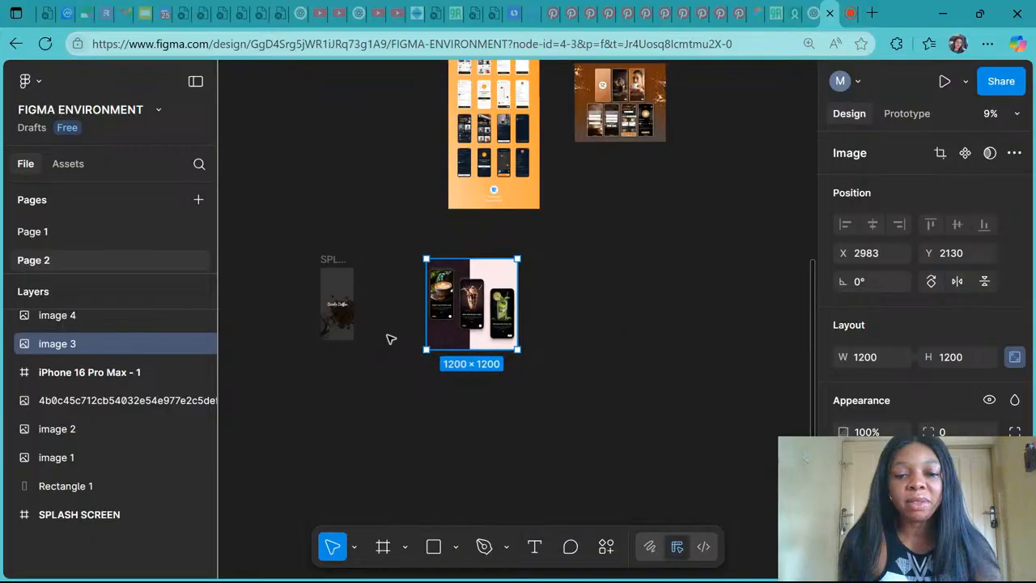
Step: Move the SPLASH SCREEN frame farther from the onboarding reference, to about X 1185, Y 2185, and duplicate it alongside the original
{"action": "scroll", "coordinate": [389, 338], "scroll_direction": "up", "scroll_amount": 5}
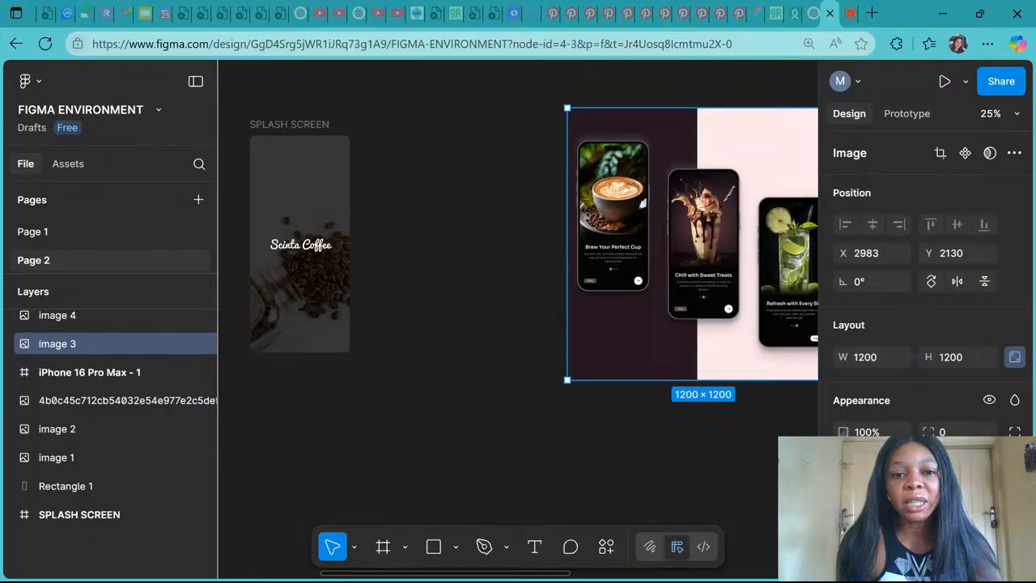
{"action": "scroll", "coordinate": [636, 278], "scroll_direction": "up", "scroll_amount": 5}
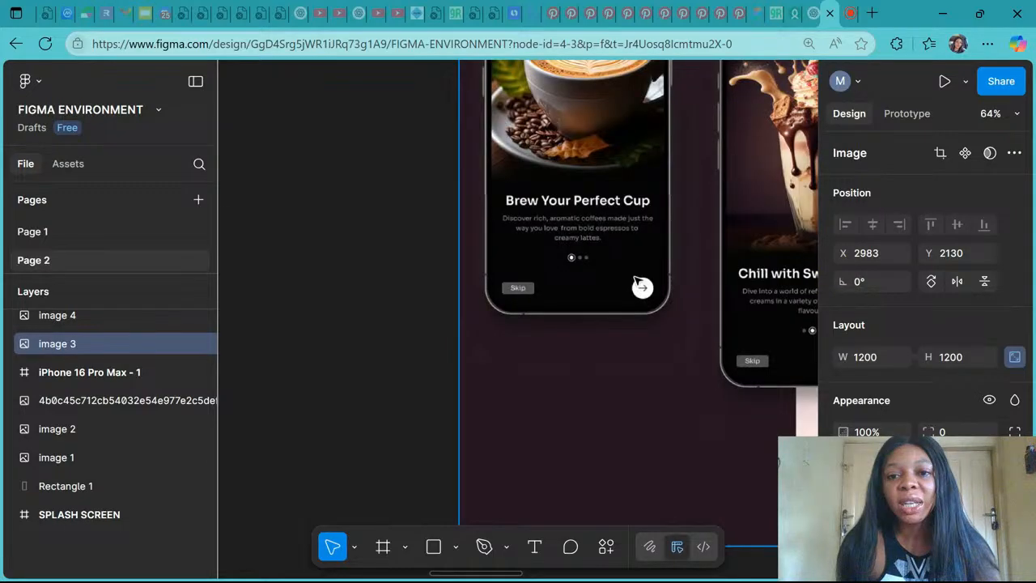
{"action": "scroll", "coordinate": [589, 384], "scroll_direction": "up", "scroll_amount": 3}
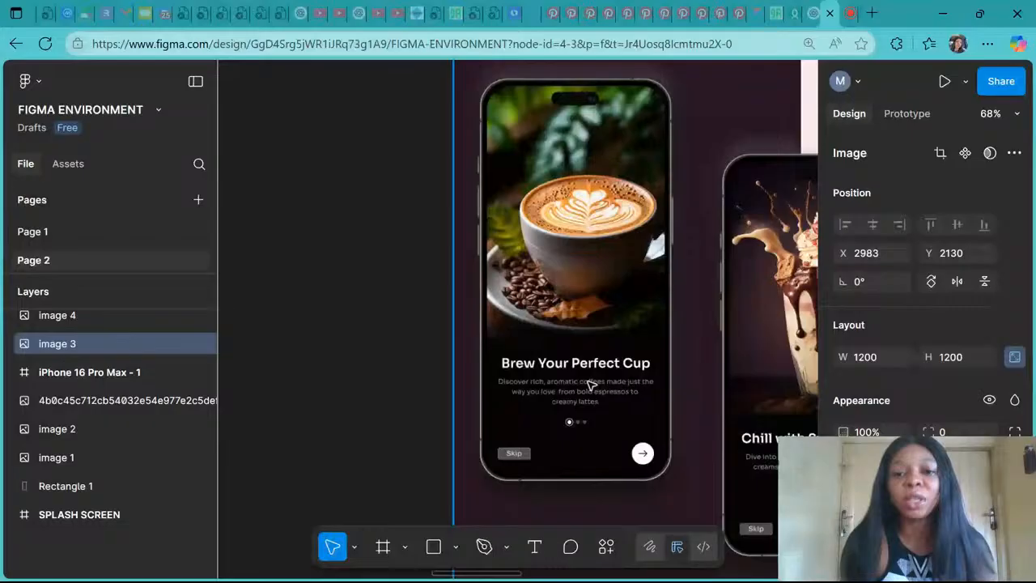
{"action": "scroll", "coordinate": [590, 384], "scroll_direction": "down", "scroll_amount": 5}
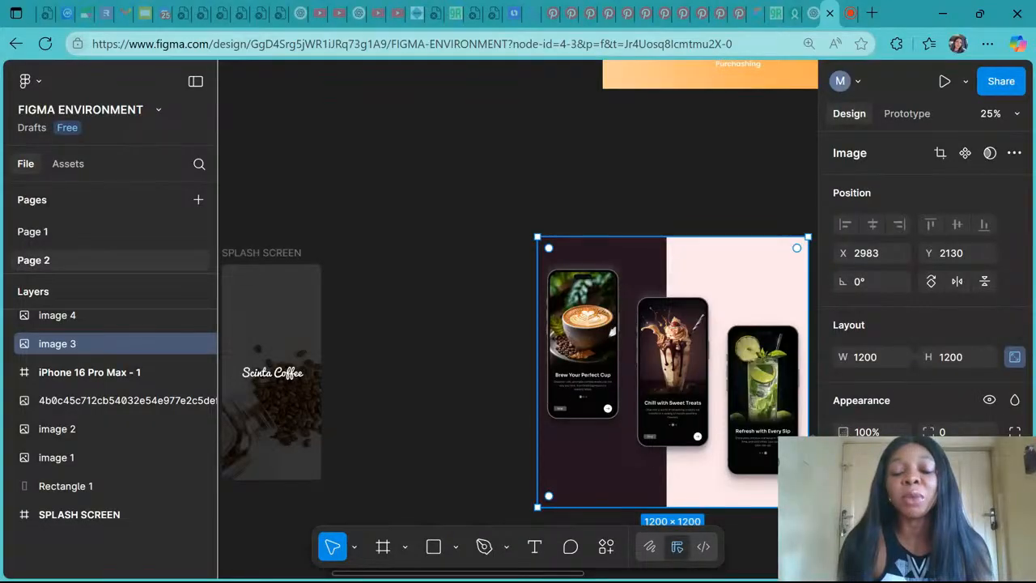
{"action": "scroll", "coordinate": [521, 354], "scroll_direction": "left", "scroll_amount": 3}
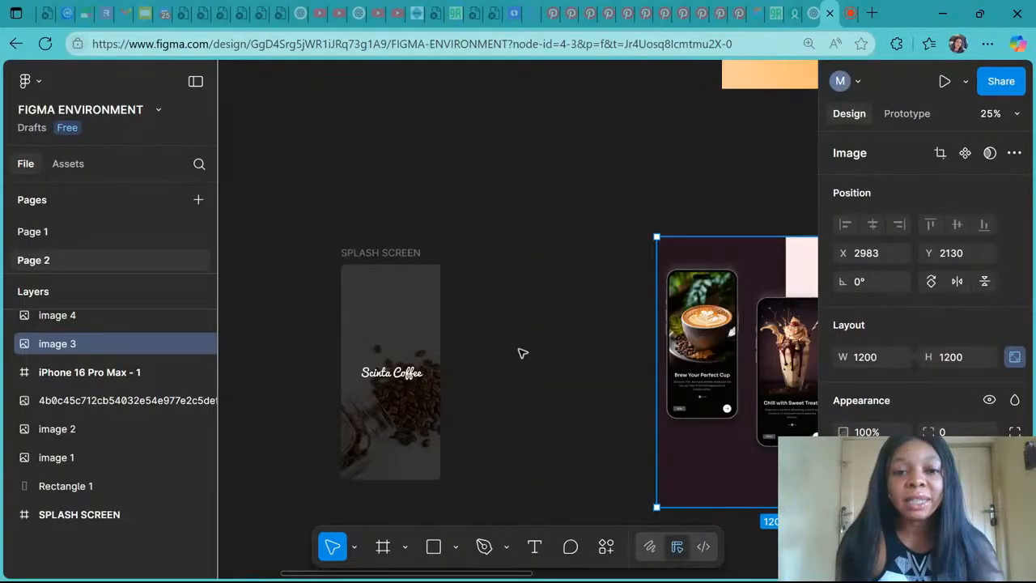
{"action": "left_click", "coordinate": [405, 259]}
{"action": "left_click_drag", "start_coordinate": [405, 259], "coordinate": [314, 244]}
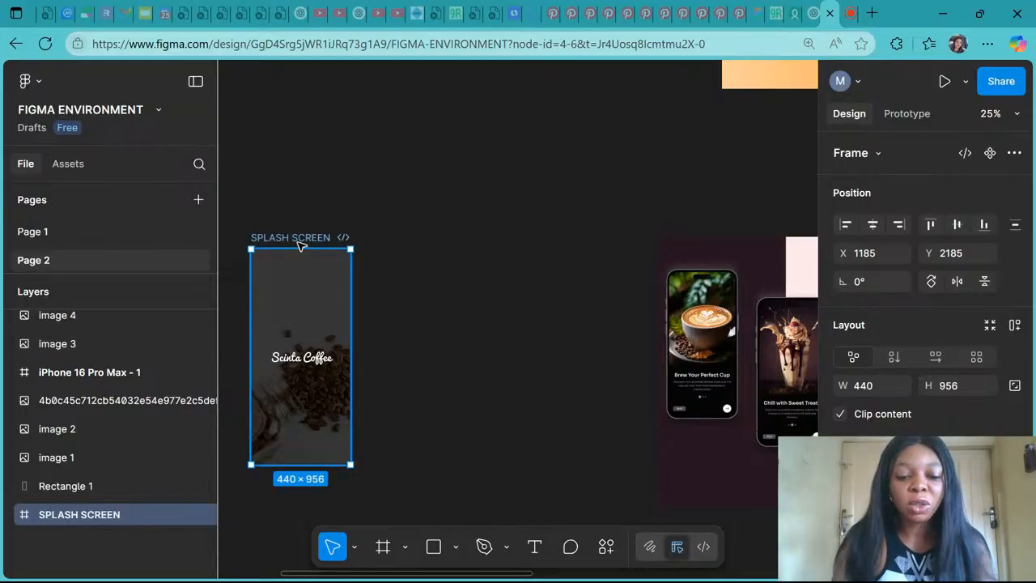
{"action": "key", "text": "ctrl+d"}
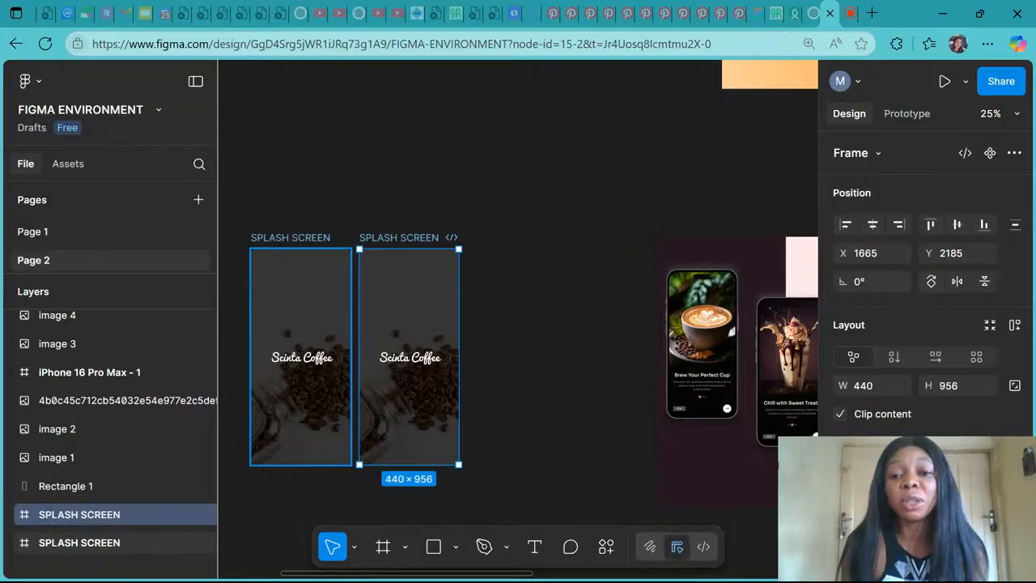
Step: Delete the Scinta Coffee text from the duplicated SPLASH SCREEN frame and select its Rectangle 2 overlay
{"action": "double_click", "coordinate": [421, 361]}
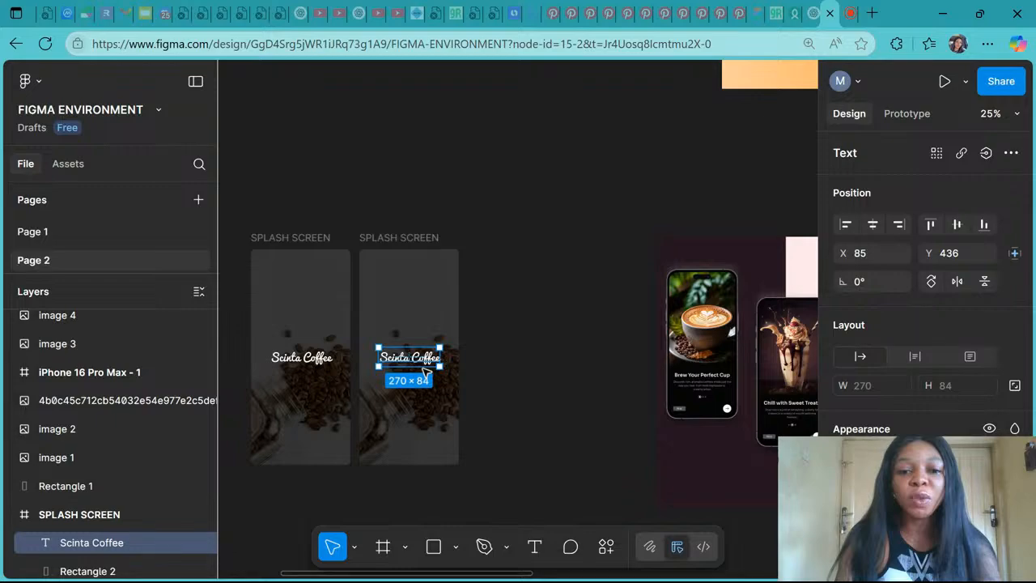
{"action": "key", "text": "Delete"}
{"action": "left_click", "coordinate": [424, 362]}
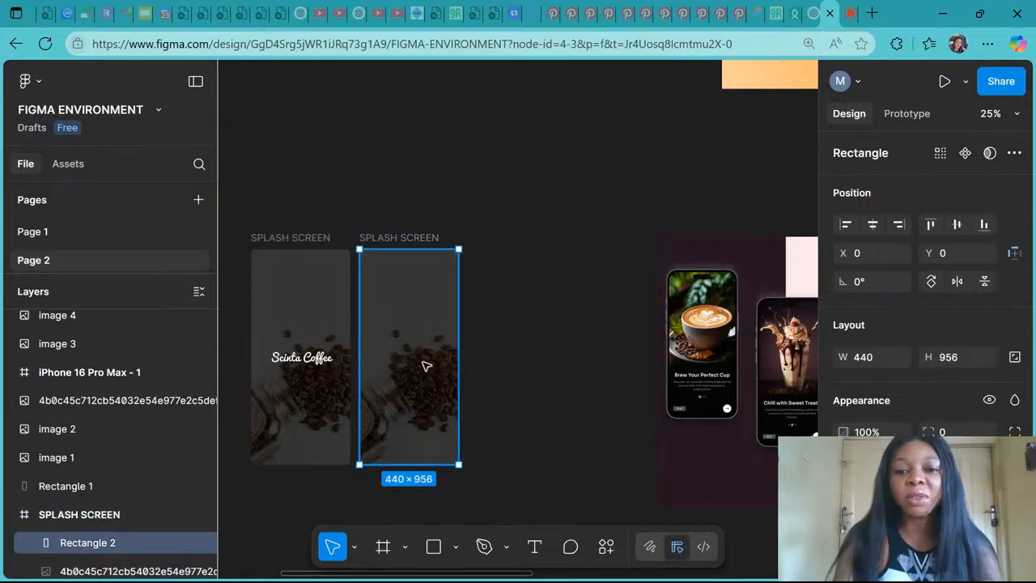
Step: Delete the Rectangle 2 overlay from the duplicated SPLASH SCREEN frame
{"action": "key", "text": "Delete"}
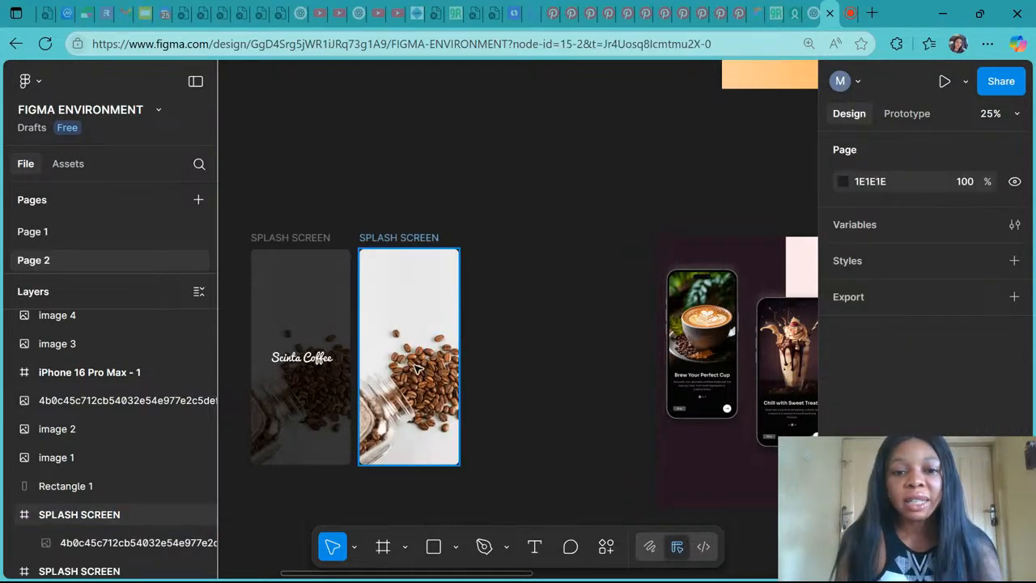
{"action": "left_click", "coordinate": [417, 368]}
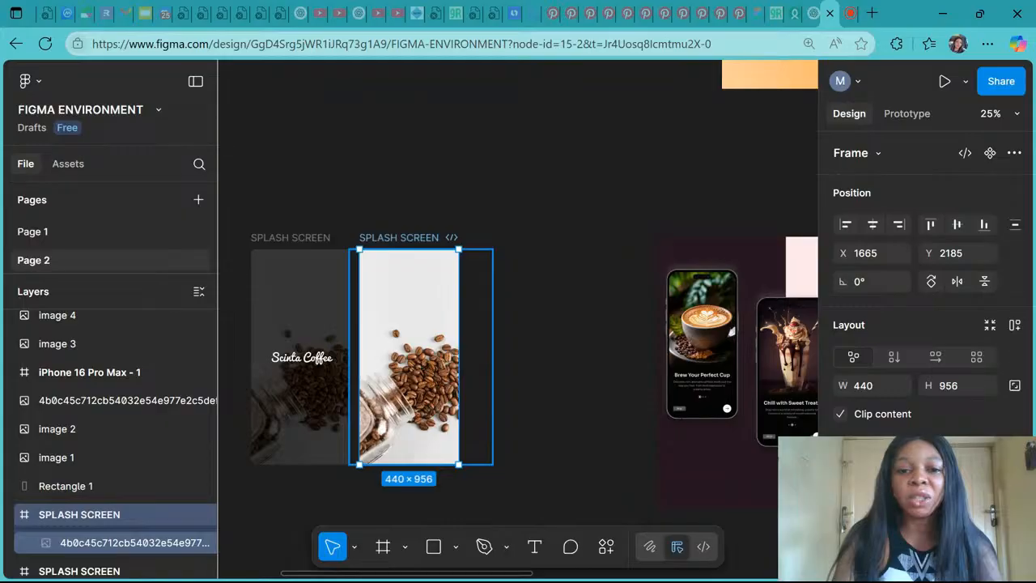
{"action": "key", "text": "Delete"}
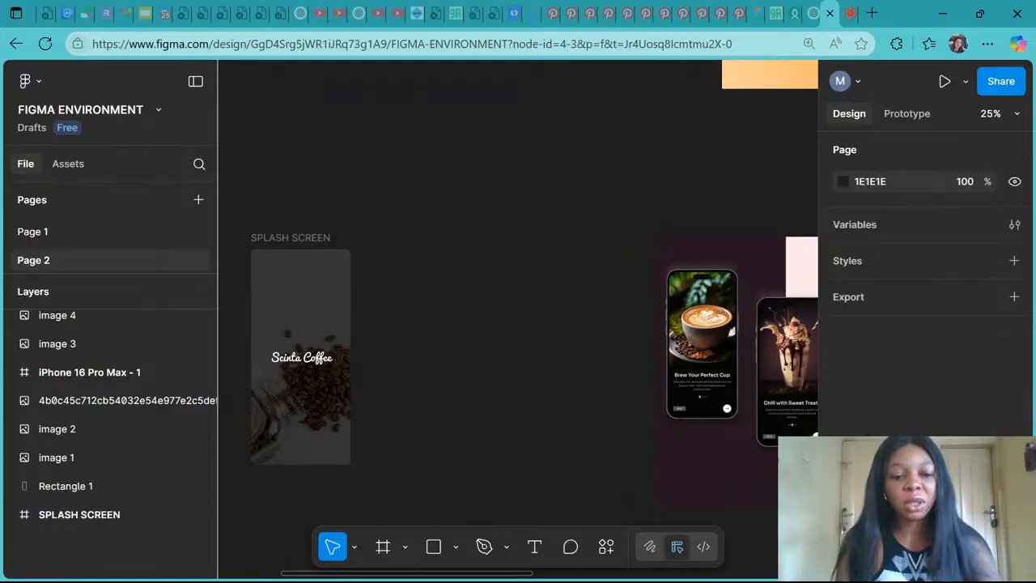
{"action": "key", "text": "ctrl+z"}
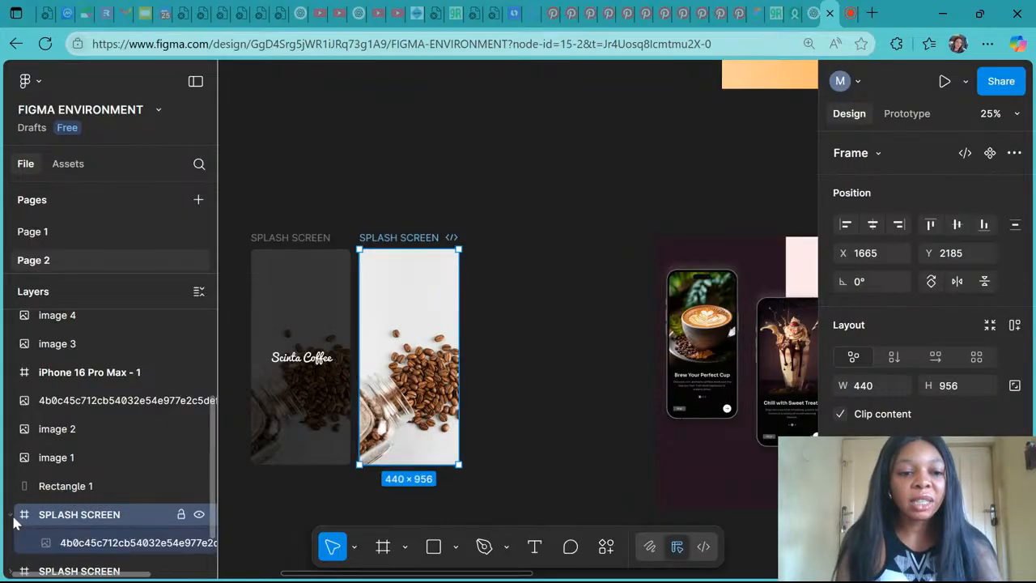
Step: Delete the coffee bean image layer inside the duplicated SPLASH SCREEN frame, keeping the frame itself
{"action": "scroll", "coordinate": [16, 527], "scroll_direction": "down", "scroll_amount": 1}
{"action": "left_click", "coordinate": [85, 488]}
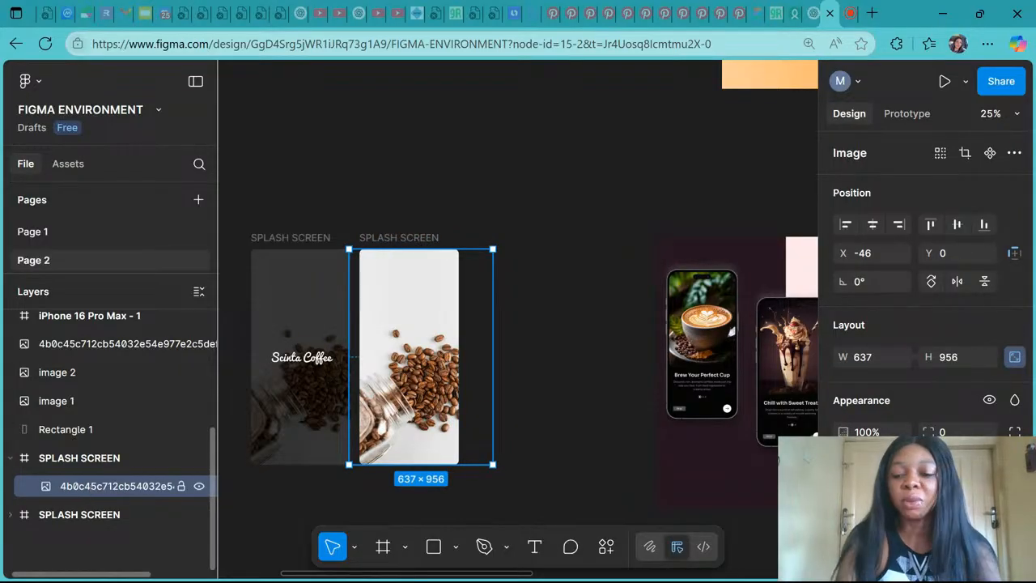
{"action": "key", "text": "Delete"}
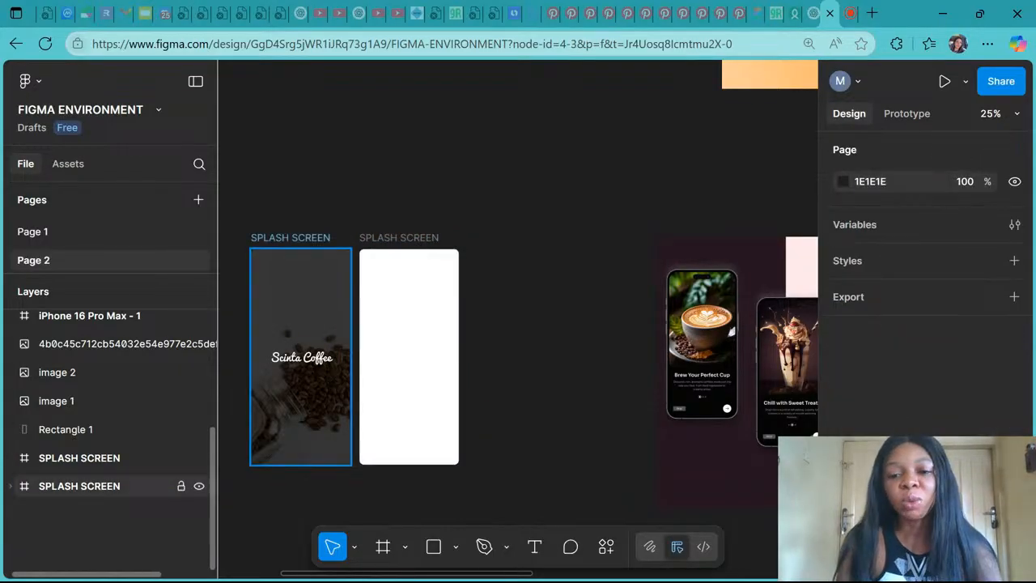
Step: Move the blank SPLASH SCREEN frame to about X 1677, Y 2185 and image 3 beside it at about X 2269, Y 2023
{"action": "left_click", "coordinate": [370, 252]}
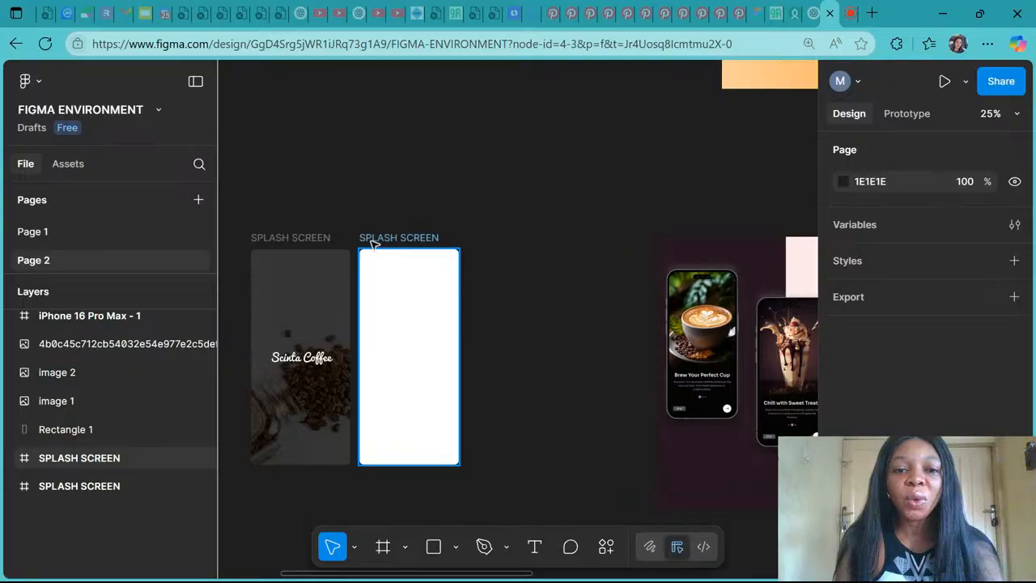
{"action": "left_click", "coordinate": [373, 243]}
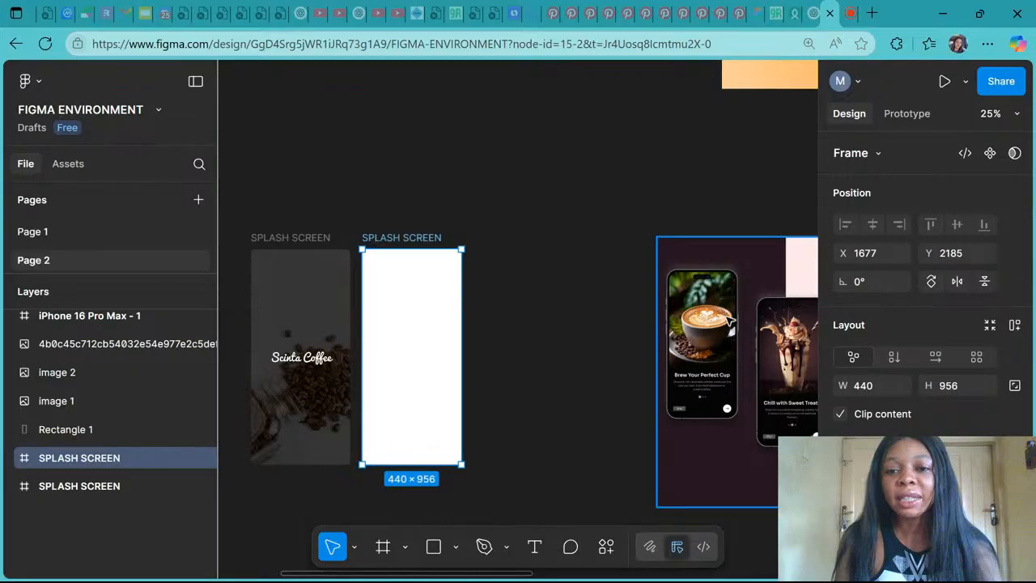
{"action": "left_click", "coordinate": [698, 317]}
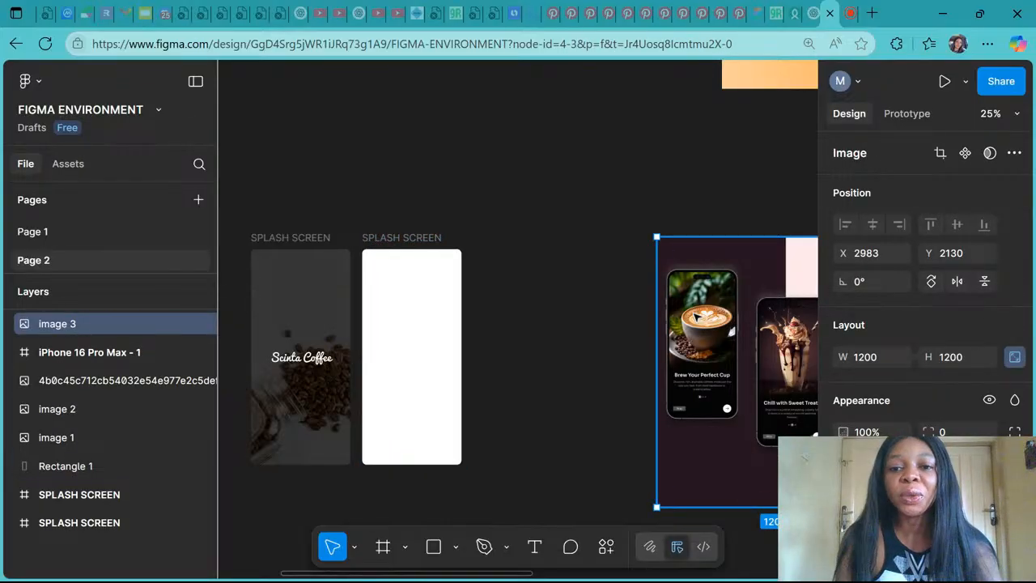
{"action": "left_click_drag", "start_coordinate": [696, 316], "coordinate": [568, 297]}
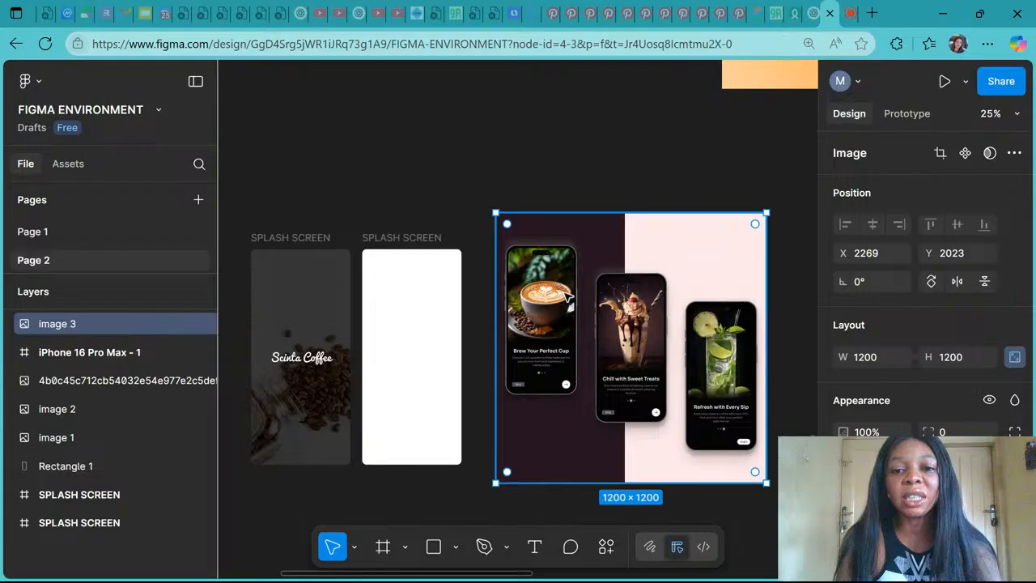
{"action": "scroll", "coordinate": [569, 297], "scroll_direction": "up", "scroll_amount": 5}
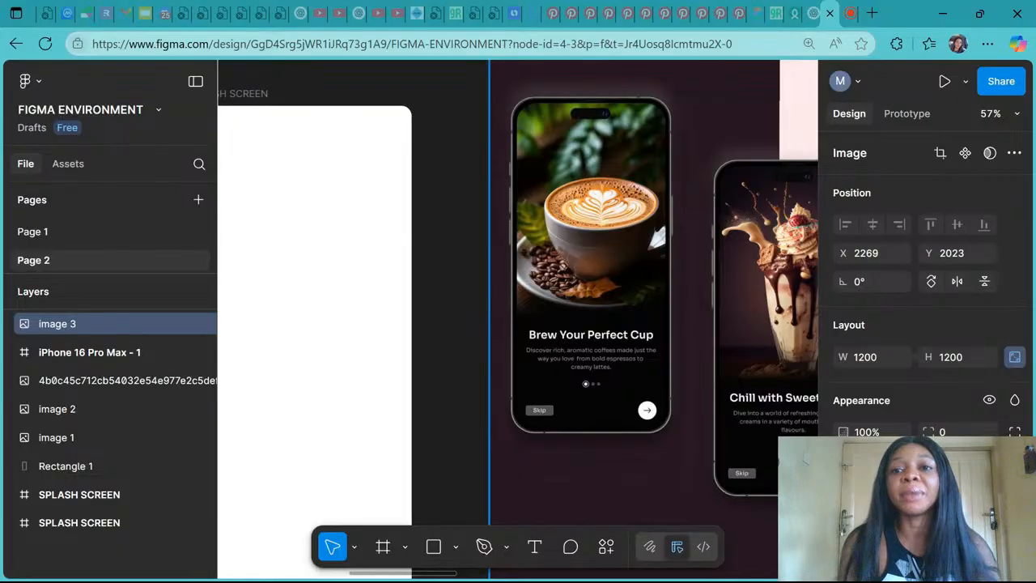
Step: Switch to Pinterest and search for "steaming coffee cup on a wooden table"
{"action": "left_click", "coordinate": [735, 8]}
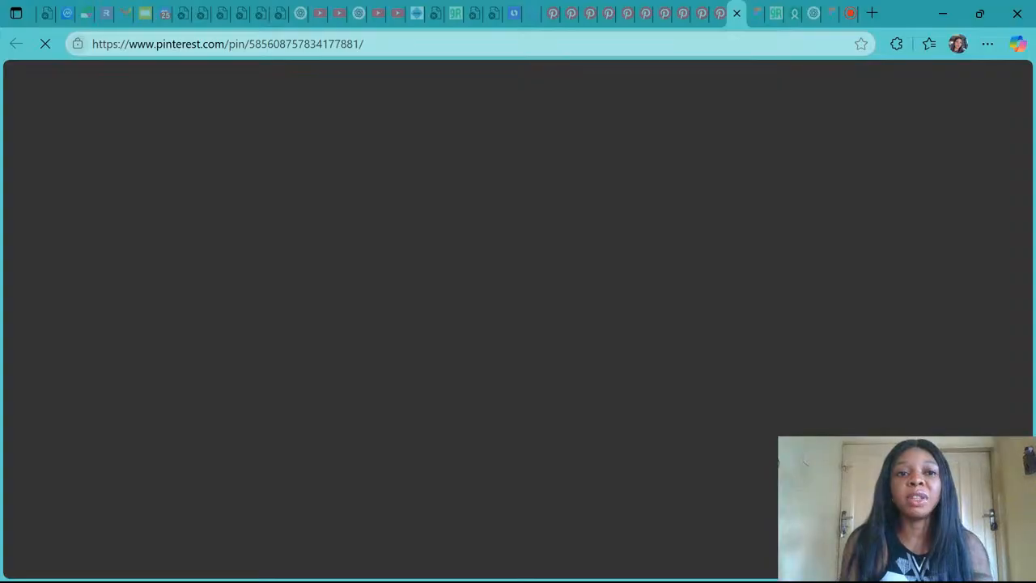
{"action": "left_click", "coordinate": [850, 13]}
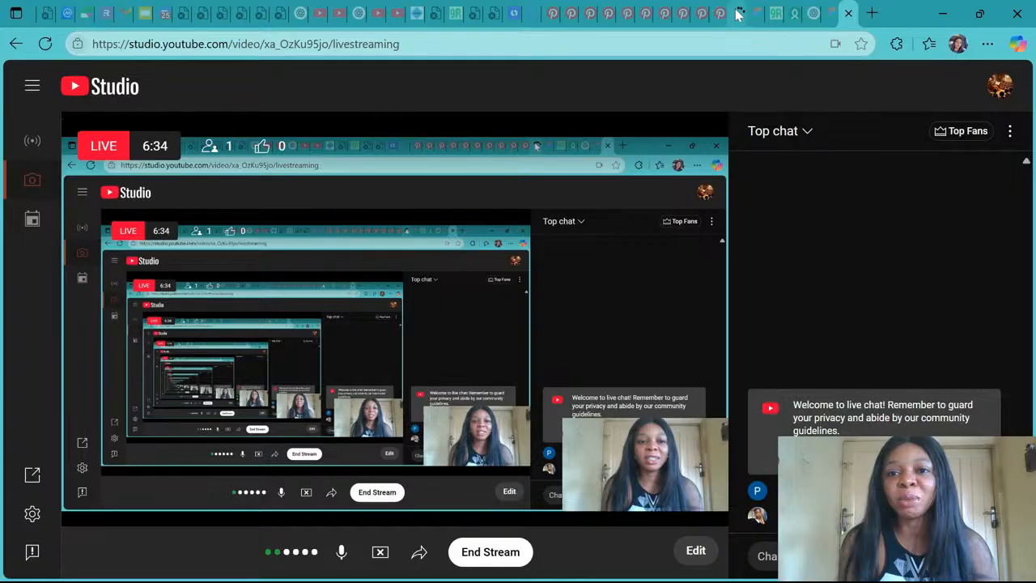
{"action": "left_click", "coordinate": [738, 14]}
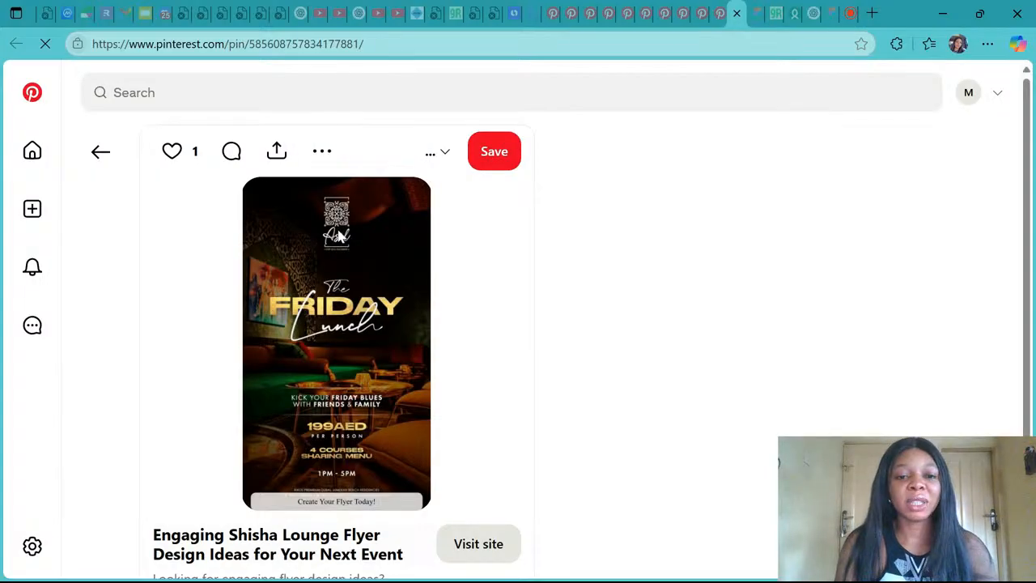
{"action": "left_click", "coordinate": [293, 75]}
{"action": "type", "text": "s"}
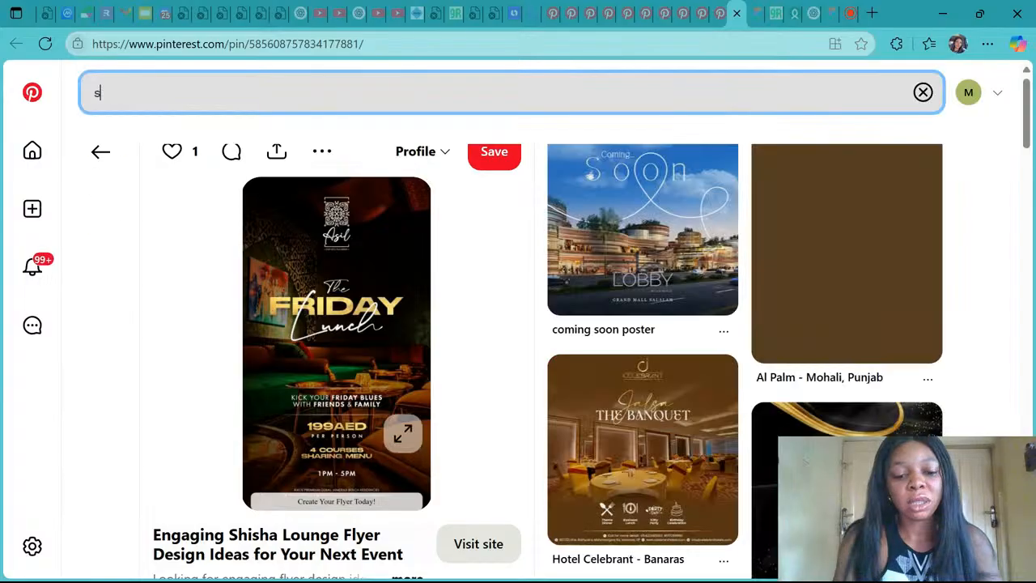
{"action": "type", "text": "teaming coffee cu"}
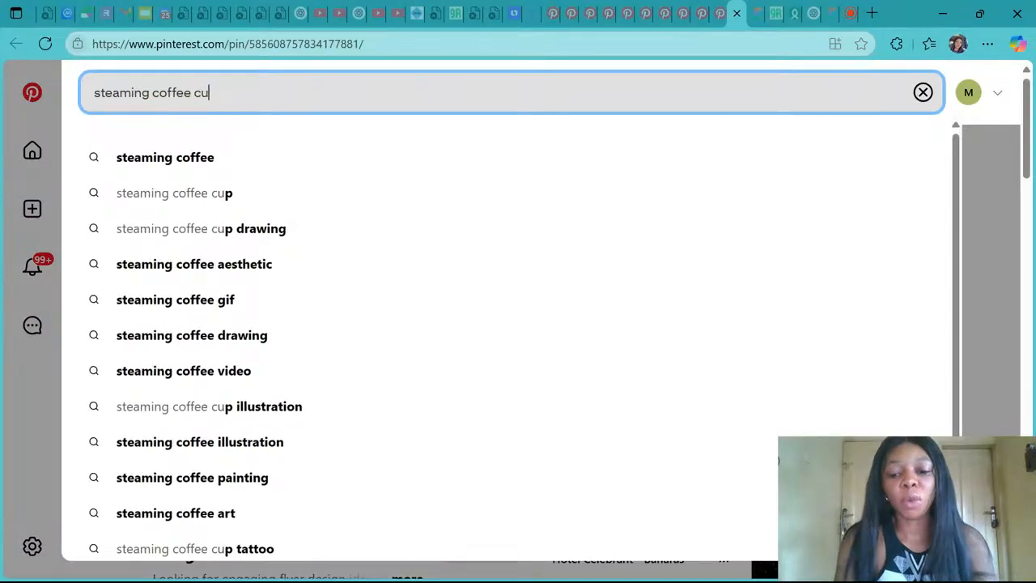
{"action": "type", "text": "p on a "}
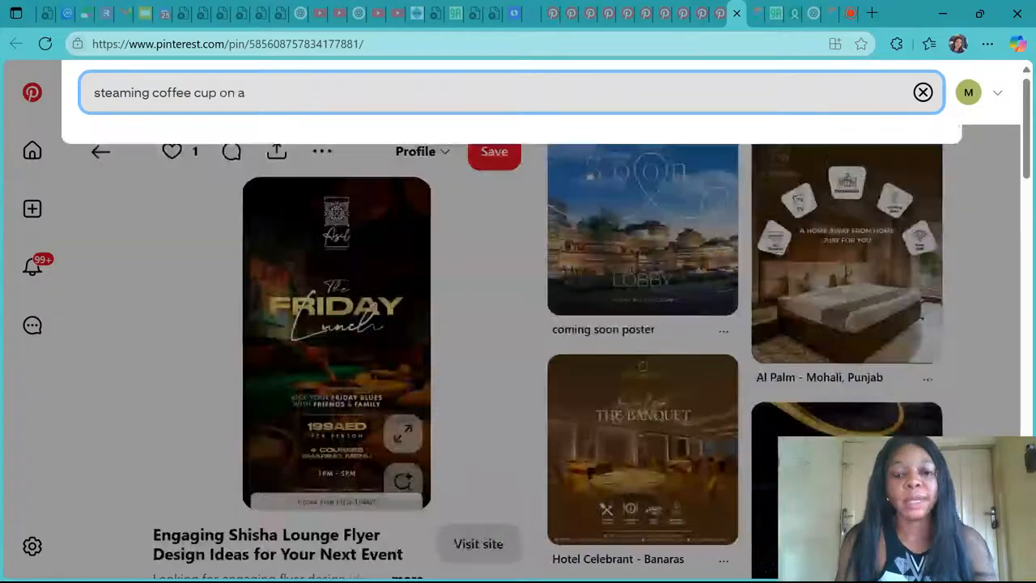
{"action": "type", "text": "word"}
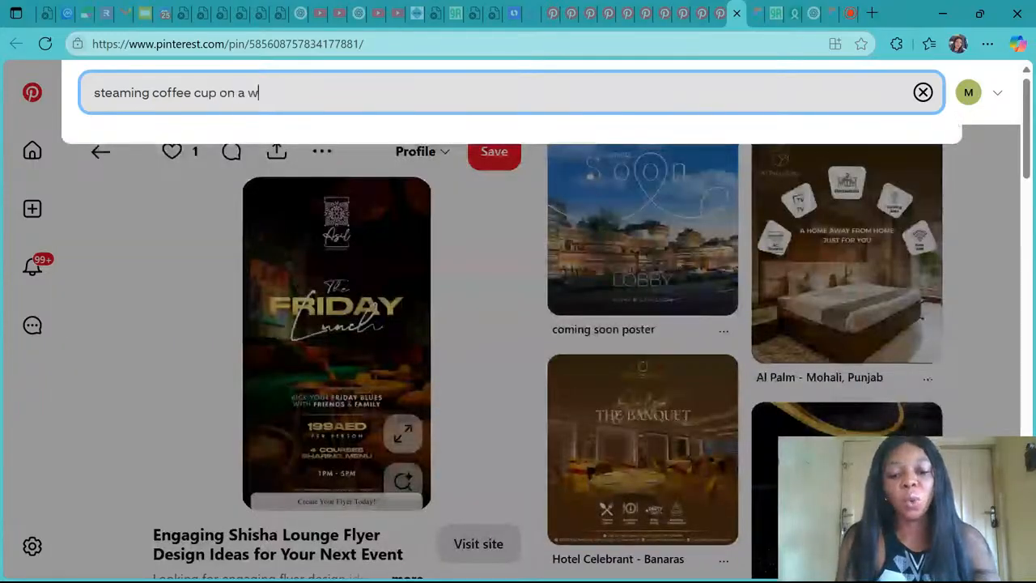
{"action": "key", "text": "BackSpace"}
{"action": "key", "text": "BackSpace"}
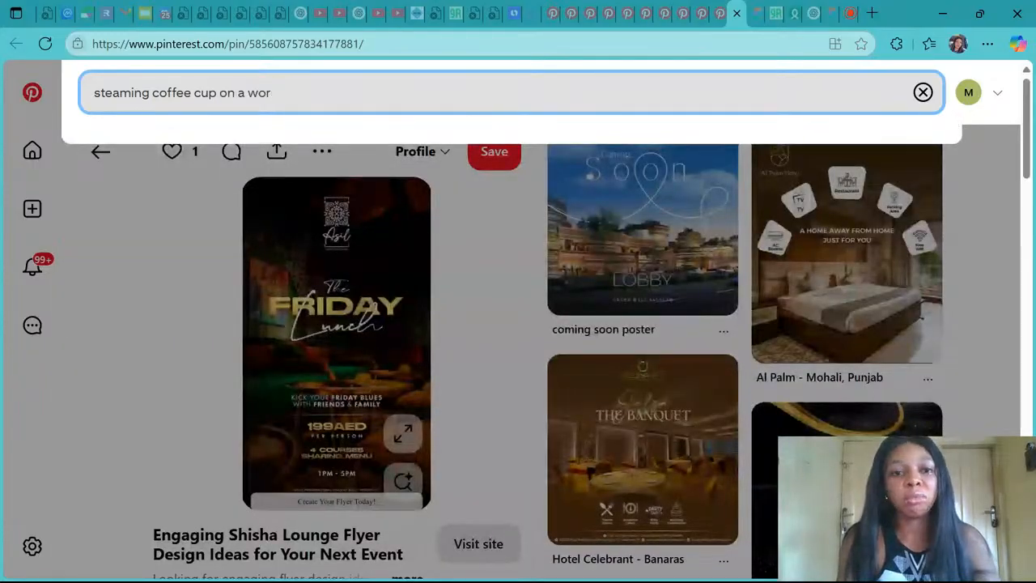
{"action": "type", "text": "oden "}
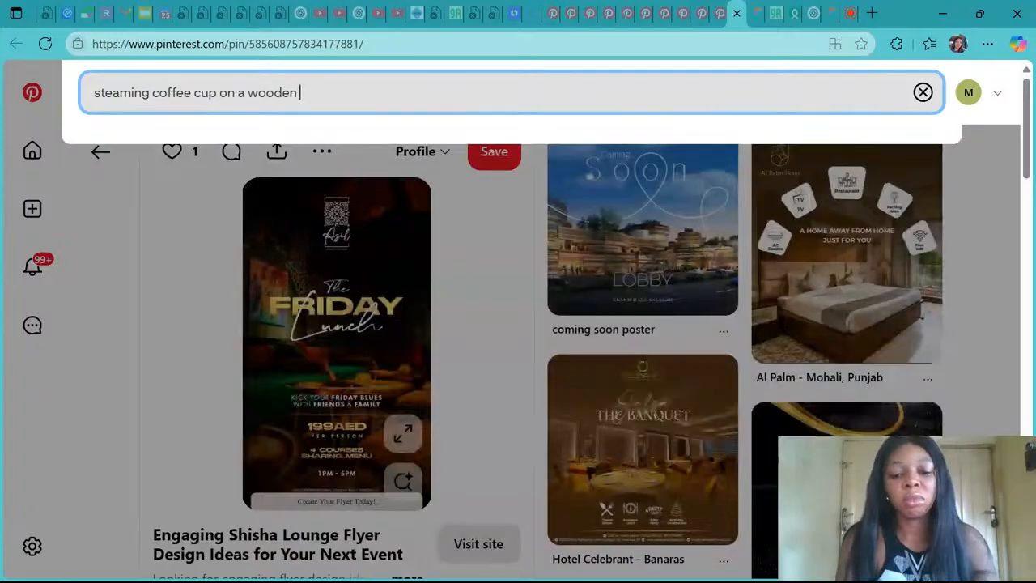
{"action": "type", "text": "table"}
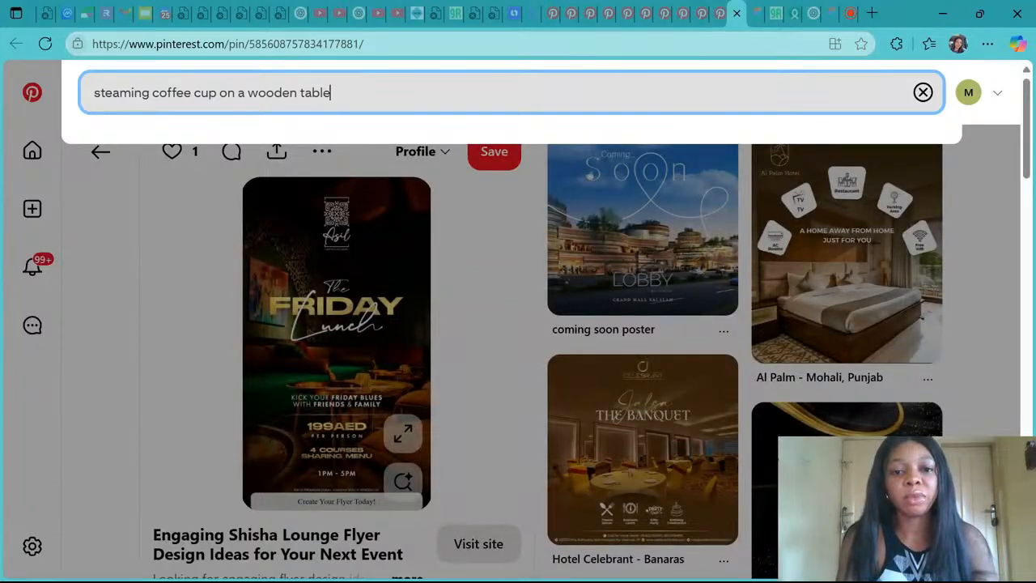
{"action": "key", "text": "Return"}
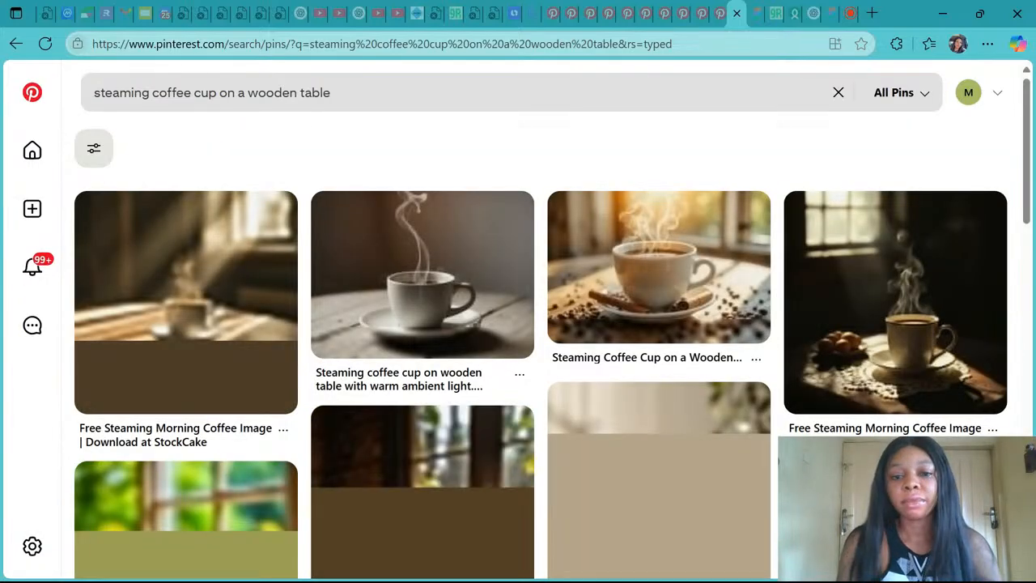
Step: Browse the steaming coffee cup results and open the "Cozy Morning Moment: Perfectly Crafted Coffee" latte pin
{"action": "scroll", "coordinate": [600, 400], "scroll_direction": "down", "scroll_amount": 1}
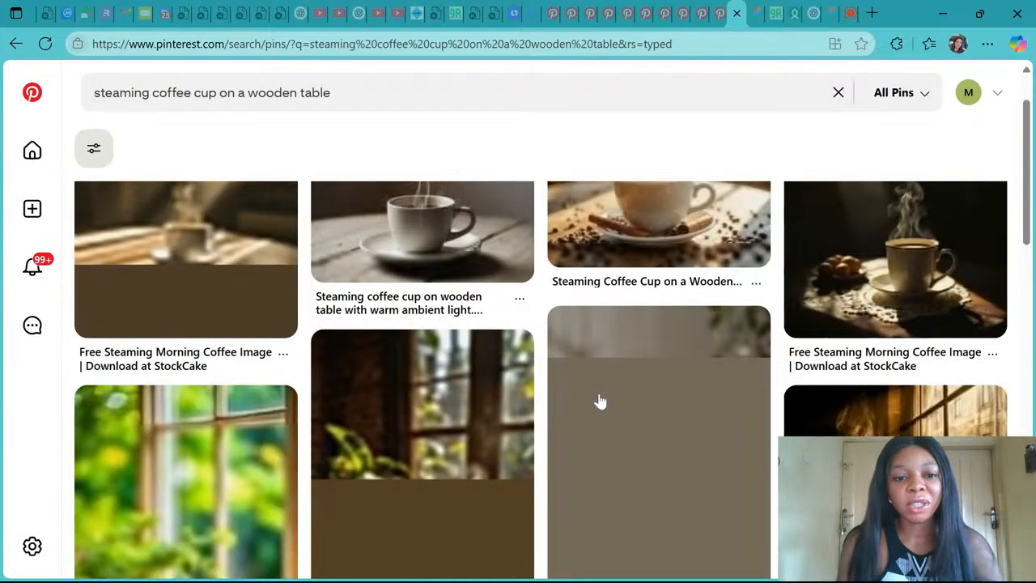
{"action": "scroll", "coordinate": [599, 401], "scroll_direction": "down", "scroll_amount": 5}
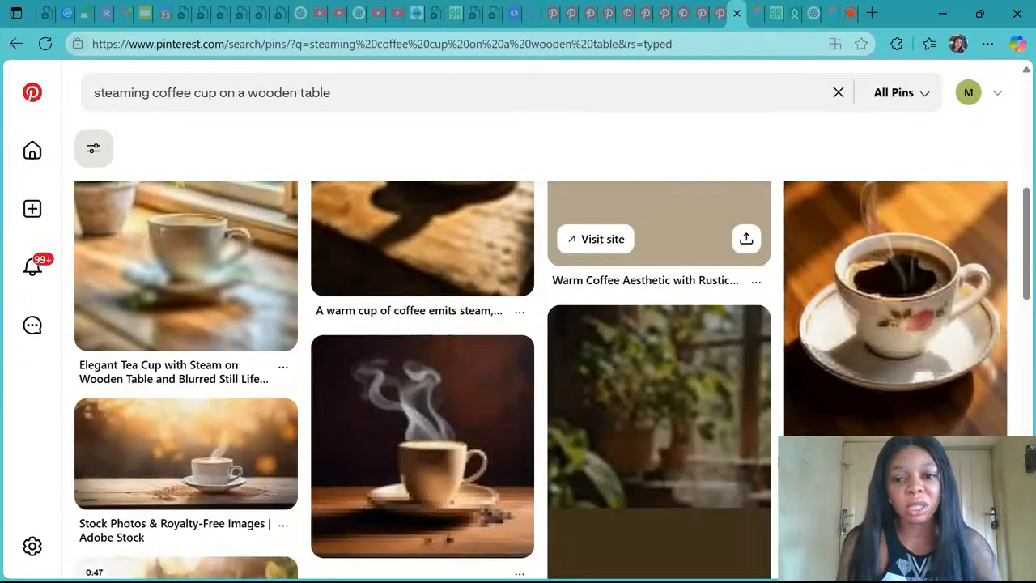
{"action": "scroll", "coordinate": [600, 401], "scroll_direction": "down", "scroll_amount": 5}
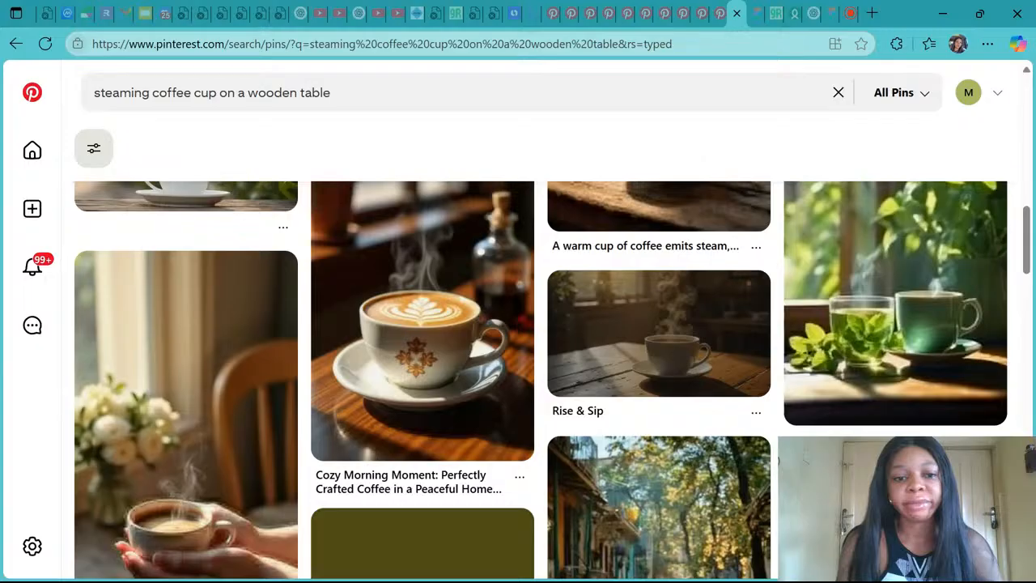
{"action": "scroll", "coordinate": [541, 381], "scroll_direction": "down", "scroll_amount": 2}
{"action": "scroll", "coordinate": [433, 333], "scroll_direction": "up", "scroll_amount": 2}
{"action": "left_click", "coordinate": [433, 334]}
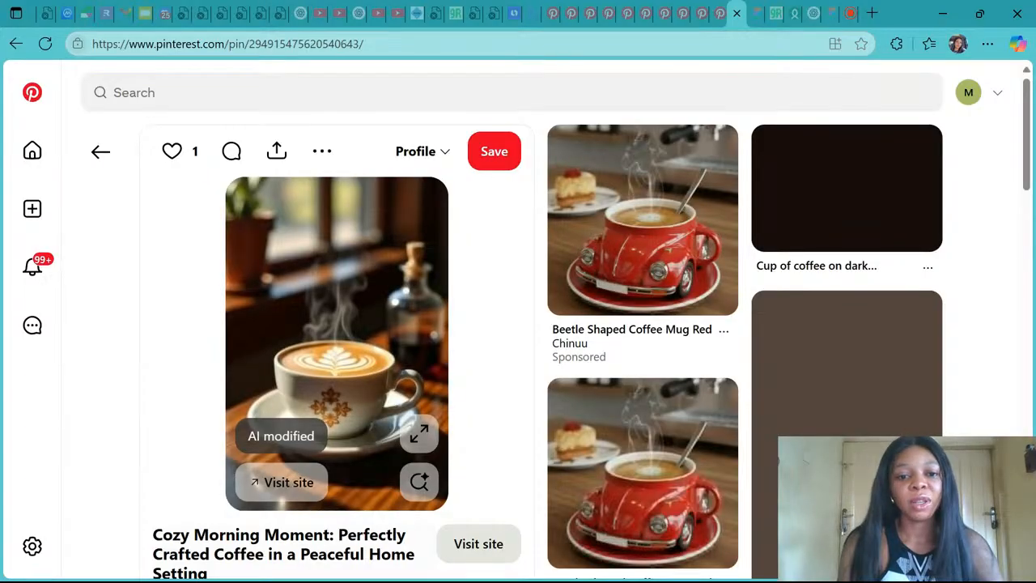
Step: Browse the related pins below the latte pin for a steaming coffee cup image that suits the first onboarding screen
{"action": "scroll", "coordinate": [336, 373], "scroll_direction": "down", "scroll_amount": 3}
{"action": "scroll", "coordinate": [518, 353], "scroll_direction": "down", "scroll_amount": 1}
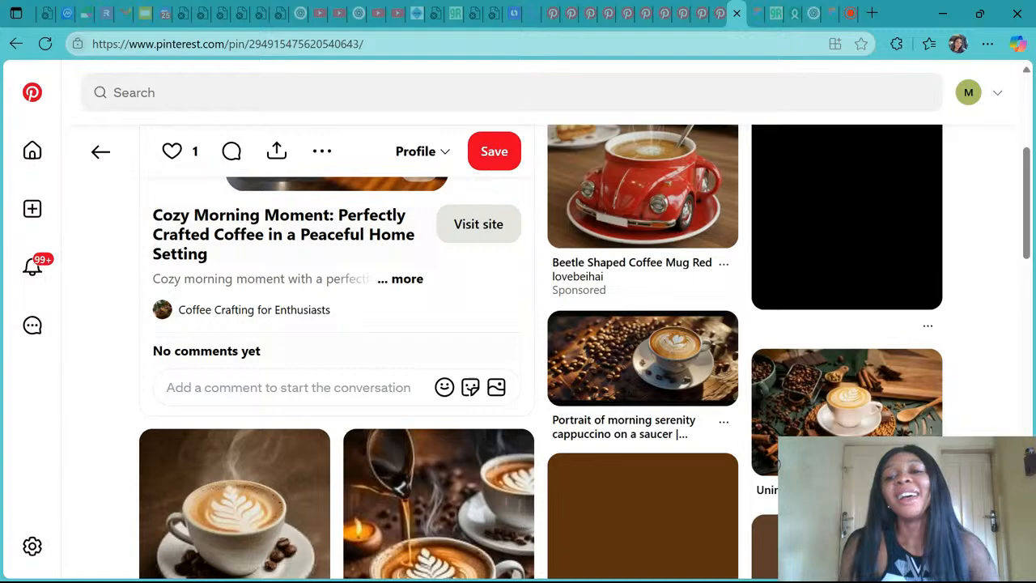
{"action": "scroll", "coordinate": [437, 364], "scroll_direction": "down", "scroll_amount": 2}
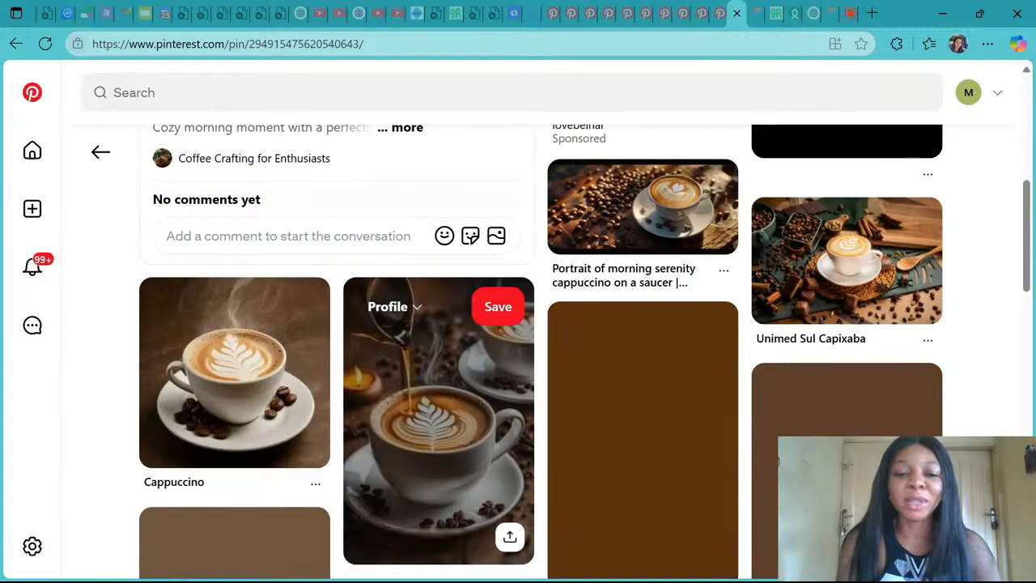
{"action": "scroll", "coordinate": [437, 364], "scroll_direction": "down", "scroll_amount": 1}
{"action": "scroll", "coordinate": [437, 364], "scroll_direction": "down", "scroll_amount": 1}
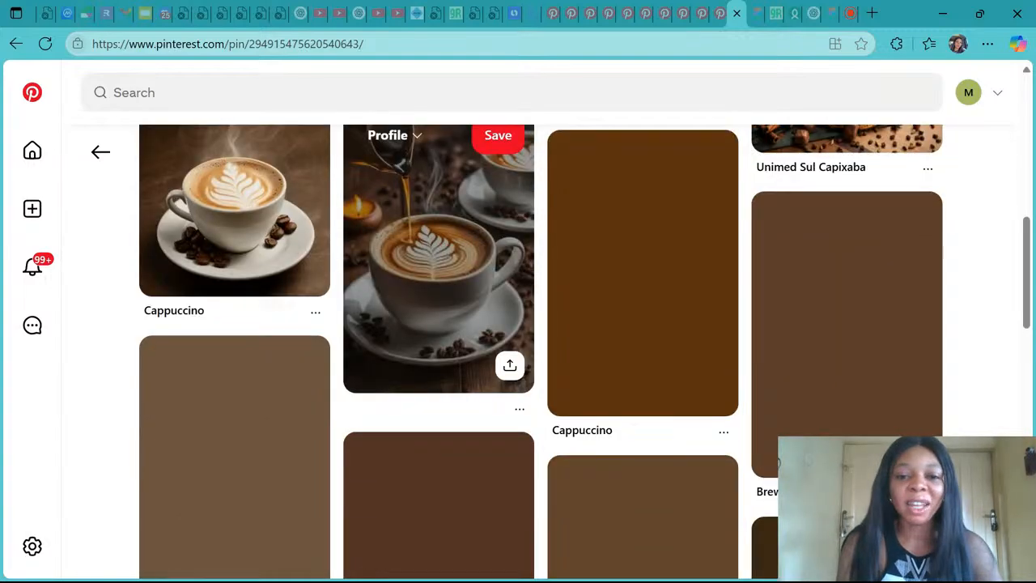
{"action": "scroll", "coordinate": [437, 364], "scroll_direction": "up", "scroll_amount": 2}
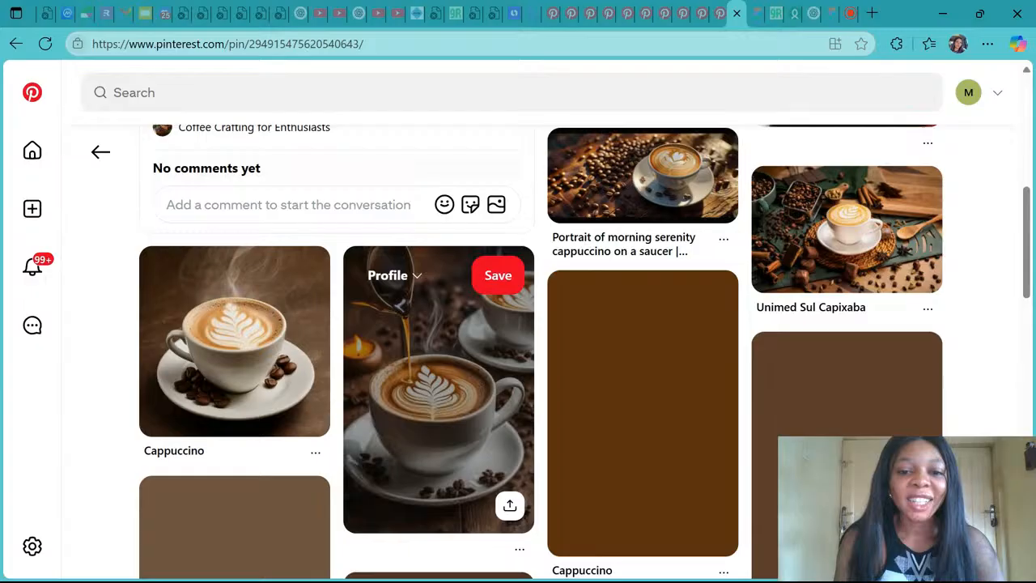
{"action": "scroll", "coordinate": [437, 365], "scroll_direction": "up", "scroll_amount": 5}
{"action": "scroll", "coordinate": [437, 364], "scroll_direction": "down", "scroll_amount": 1}
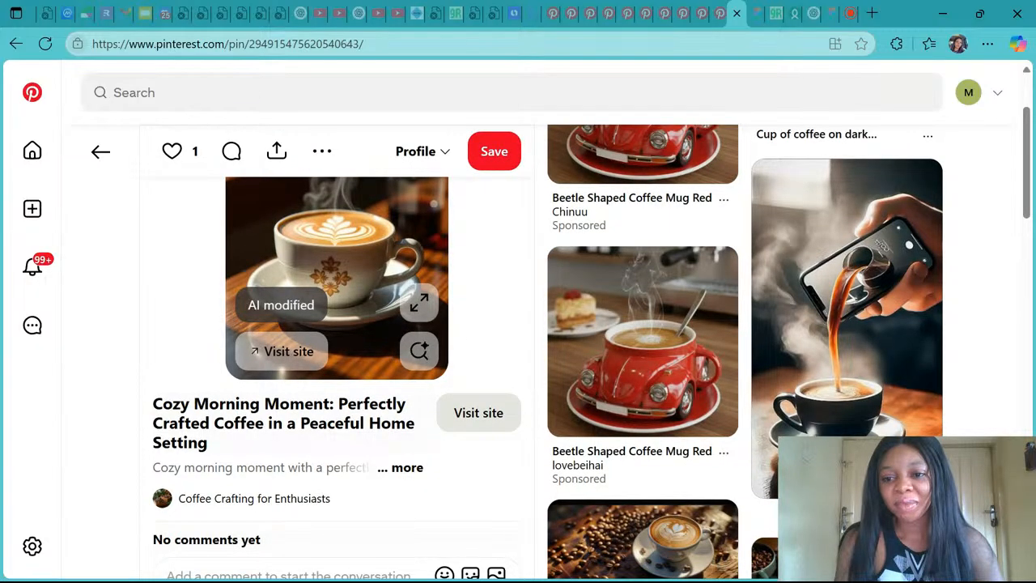
{"action": "scroll", "coordinate": [768, 410], "scroll_direction": "down", "scroll_amount": 1}
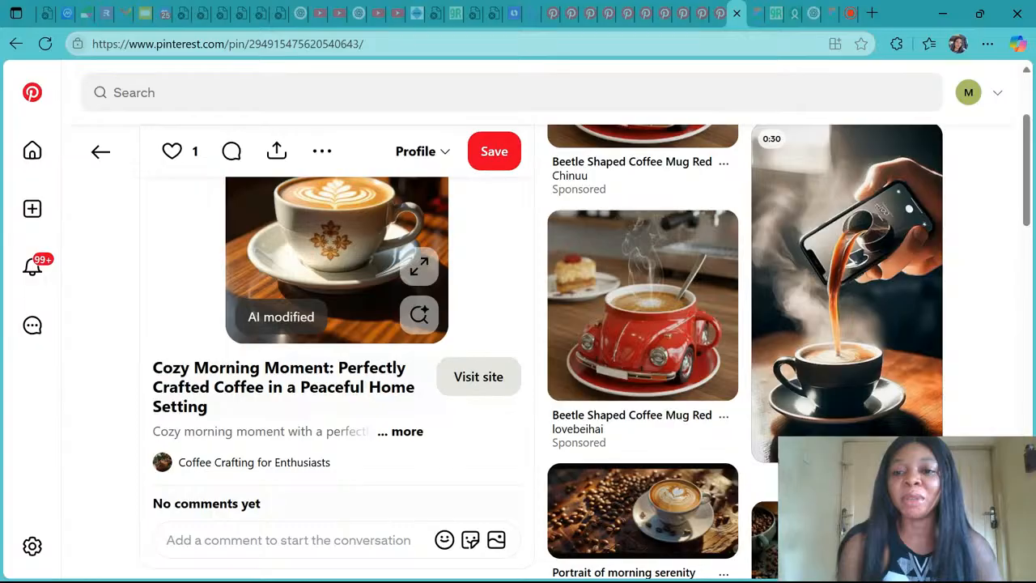
{"action": "scroll", "coordinate": [561, 321], "scroll_direction": "down", "scroll_amount": 3}
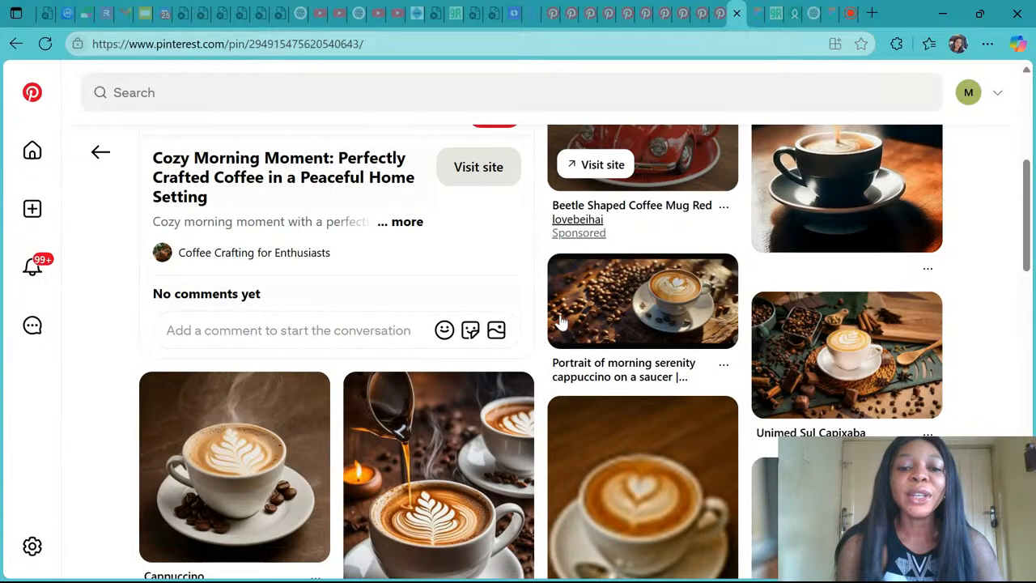
{"action": "scroll", "coordinate": [561, 321], "scroll_direction": "down", "scroll_amount": 3}
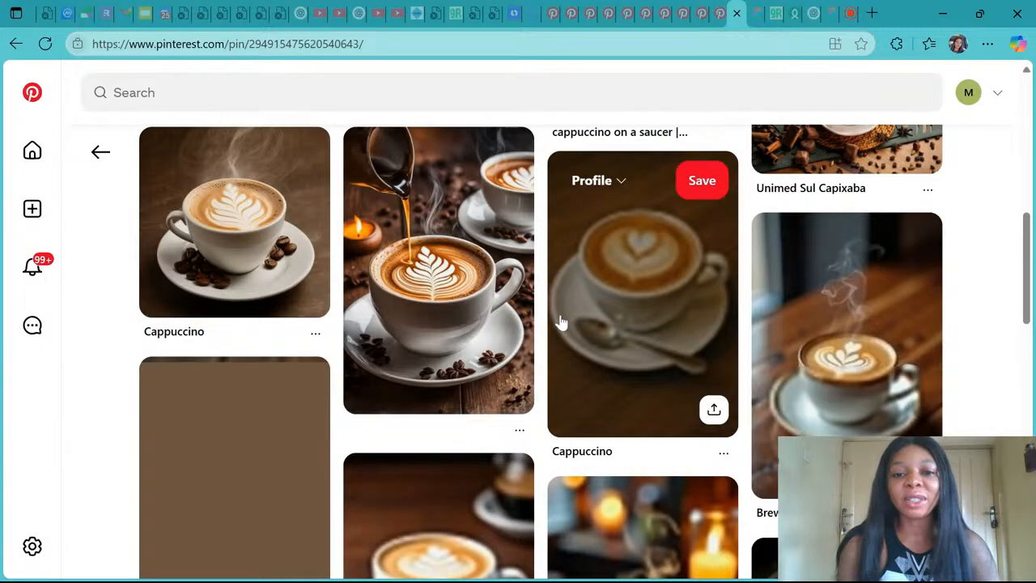
{"action": "scroll", "coordinate": [561, 321], "scroll_direction": "down", "scroll_amount": 3}
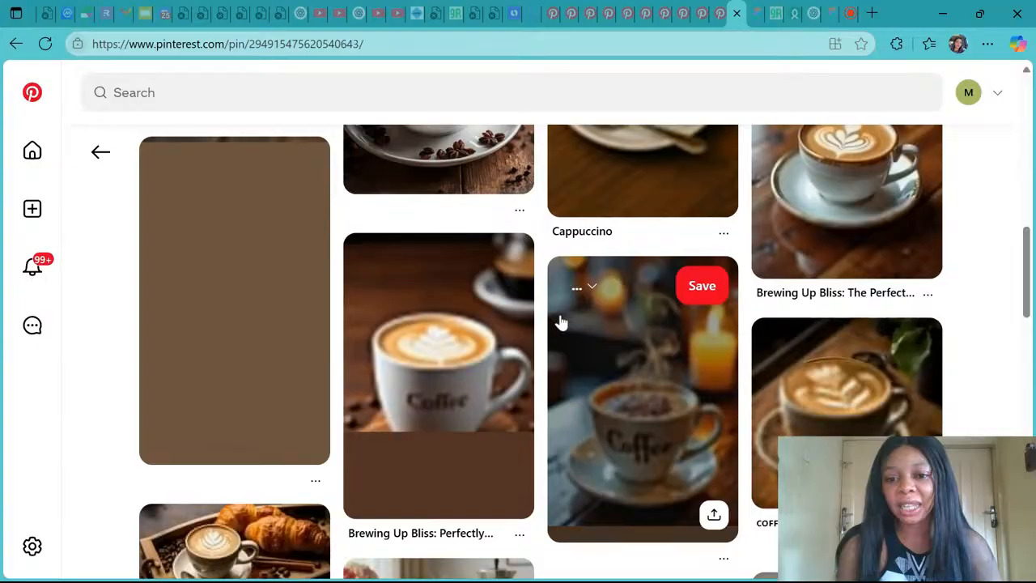
{"action": "scroll", "coordinate": [561, 321], "scroll_direction": "down", "scroll_amount": 4}
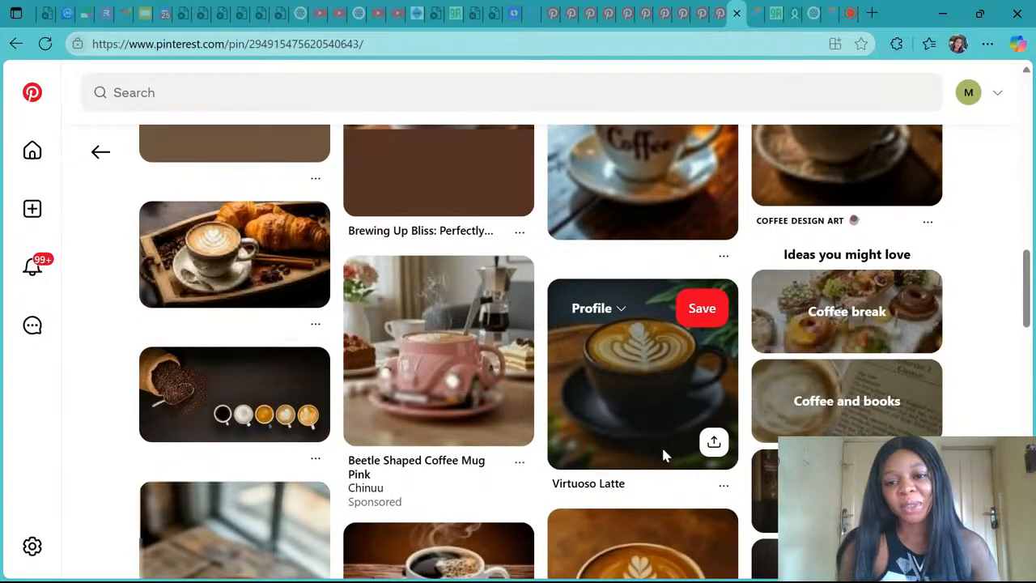
{"action": "scroll", "coordinate": [664, 456], "scroll_direction": "down", "scroll_amount": 2}
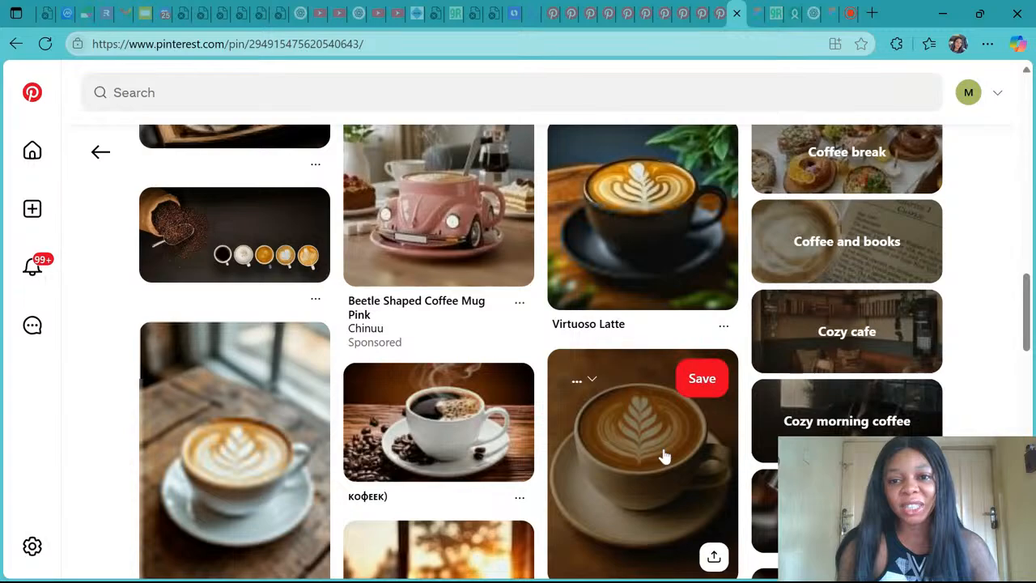
{"action": "scroll", "coordinate": [622, 208], "scroll_direction": "up", "scroll_amount": 1}
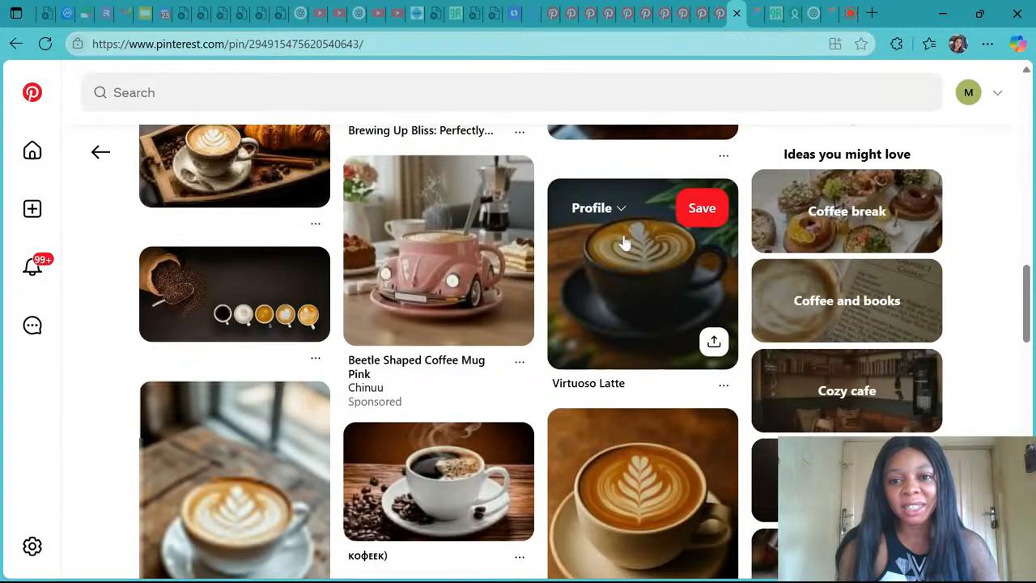
{"action": "scroll", "coordinate": [481, 236], "scroll_direction": "up", "scroll_amount": 5}
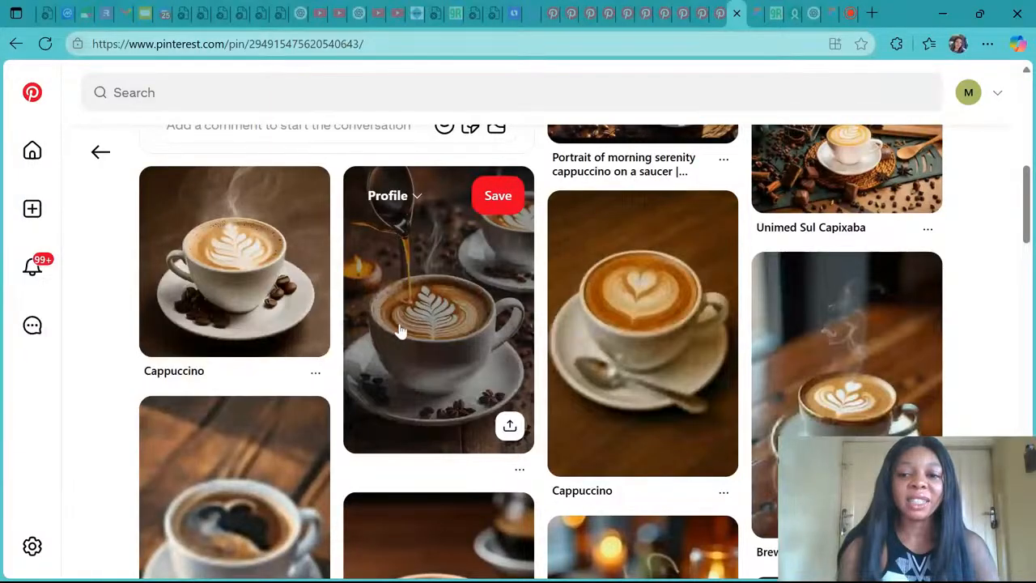
Step: Open the pin of coffee being poured into a white latte cup beside a candle and look over its page
{"action": "left_click", "coordinate": [401, 330]}
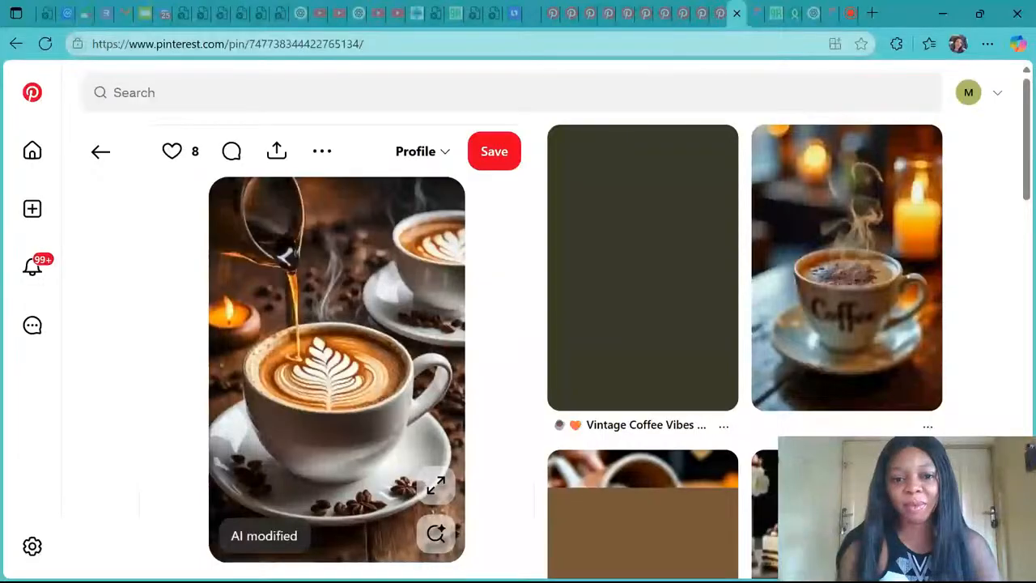
{"action": "scroll", "coordinate": [437, 364], "scroll_direction": "down", "scroll_amount": 6}
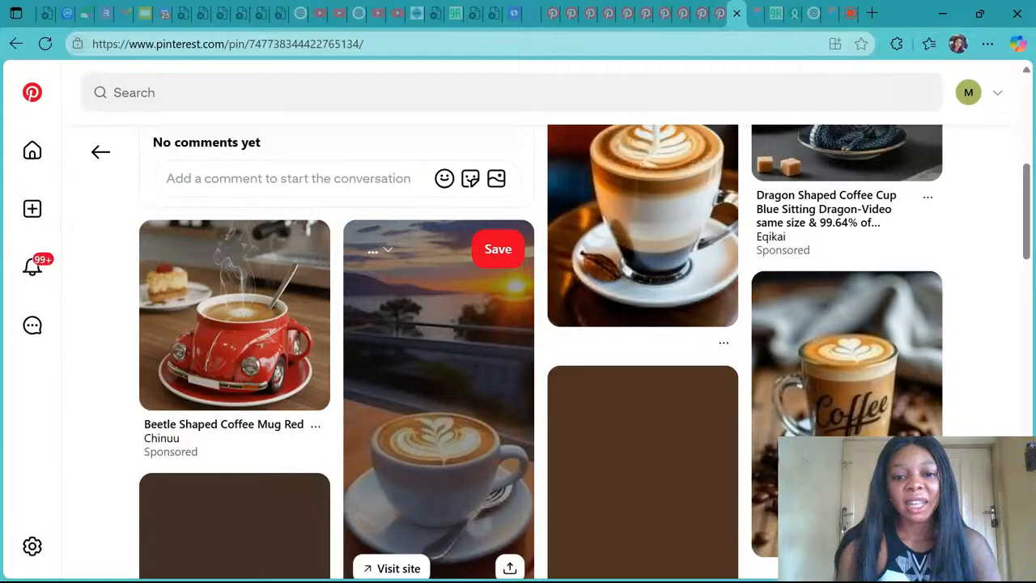
{"action": "scroll", "coordinate": [437, 364], "scroll_direction": "up", "scroll_amount": 6}
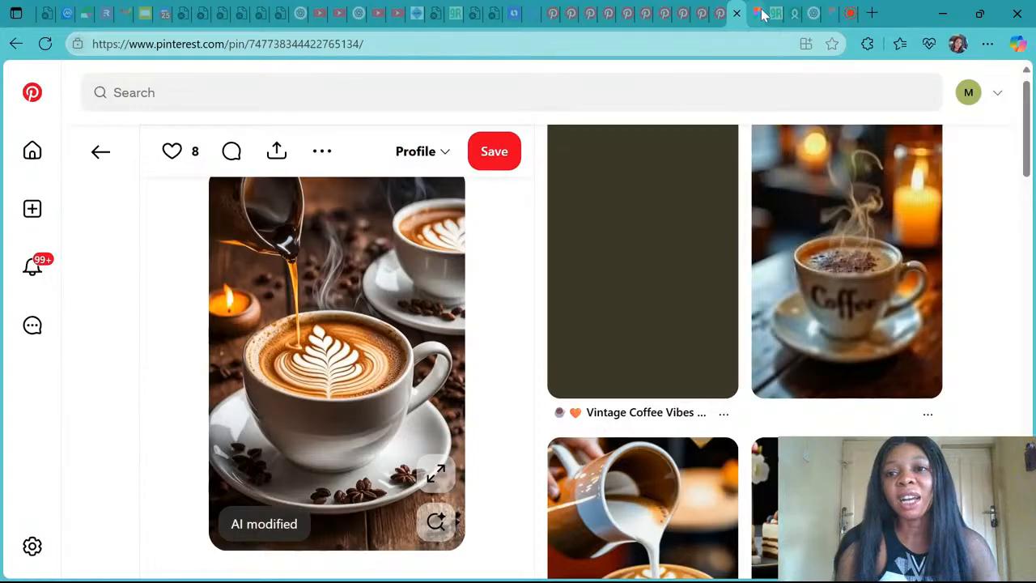
Step: Switch to Figma, paste the copied coffee-pouring image, and place it inside the blank SPLASH SCREEN frame at about X -170, Y -24
{"action": "left_click", "coordinate": [835, 16]}
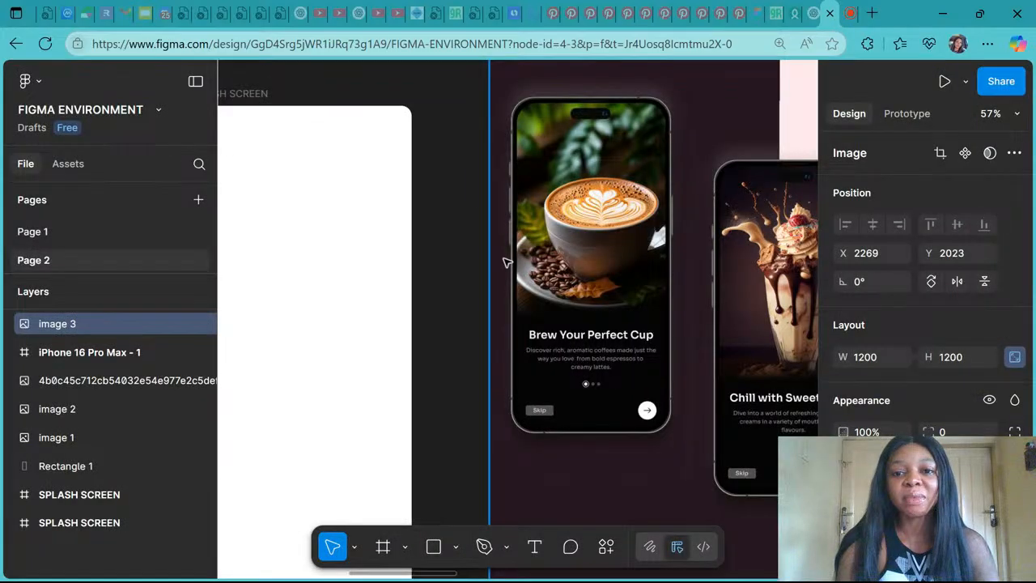
{"action": "scroll", "coordinate": [506, 262], "scroll_direction": "down", "scroll_amount": 5}
{"action": "scroll", "coordinate": [478, 119], "scroll_direction": "up", "scroll_amount": 2}
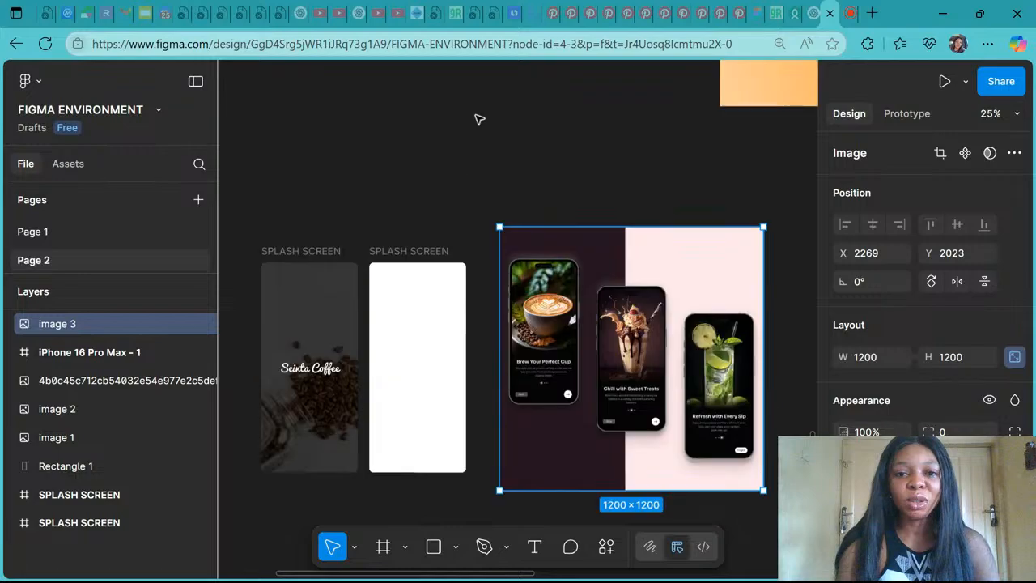
{"action": "left_click", "coordinate": [478, 119]}
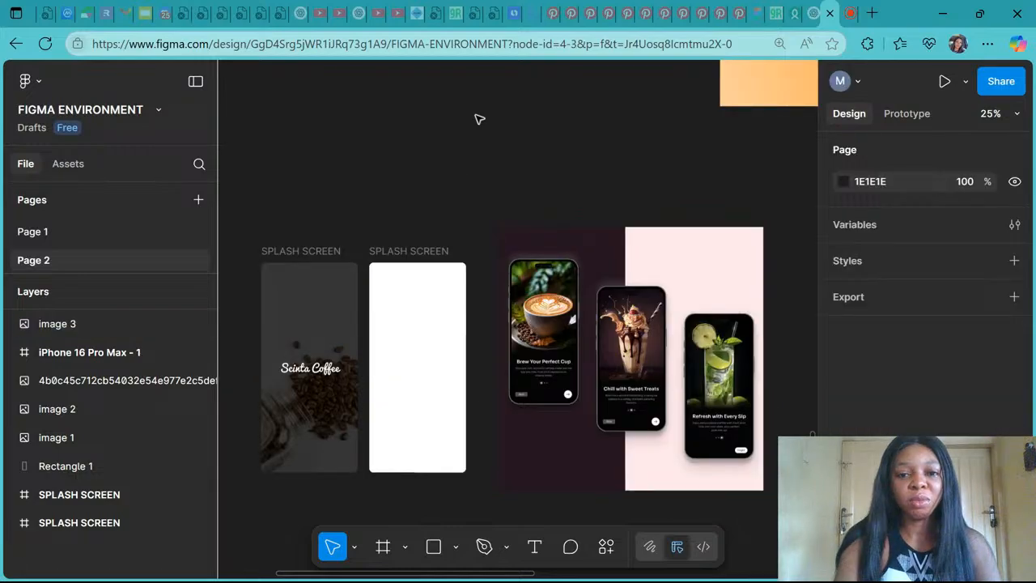
{"action": "key", "text": "ctrl+v"}
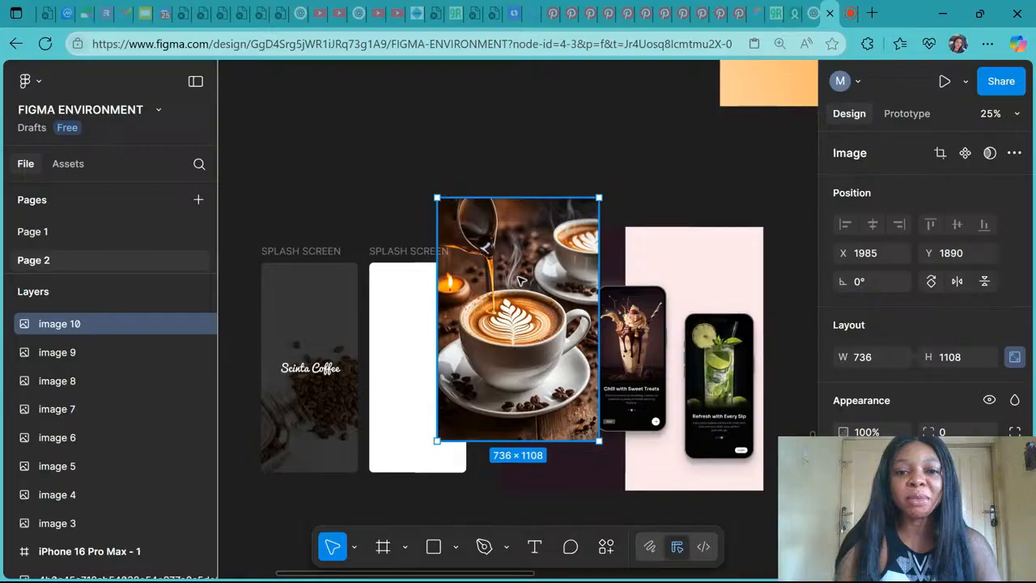
{"action": "left_click_drag", "start_coordinate": [520, 280], "coordinate": [415, 341]}
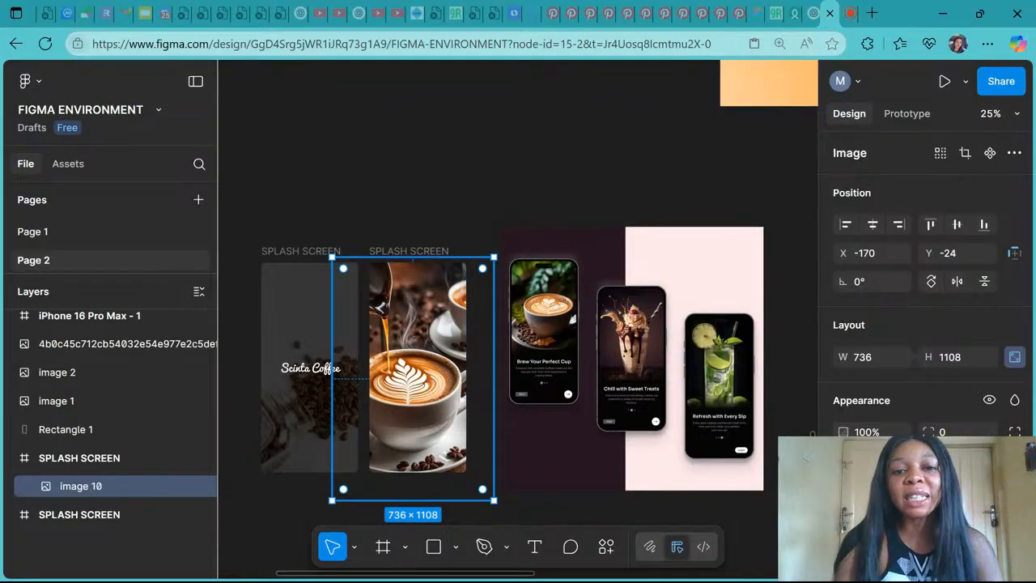
Step: Hide the SPLASH SCREEN frame holding the coffee image and show it again
{"action": "left_click", "coordinate": [396, 250]}
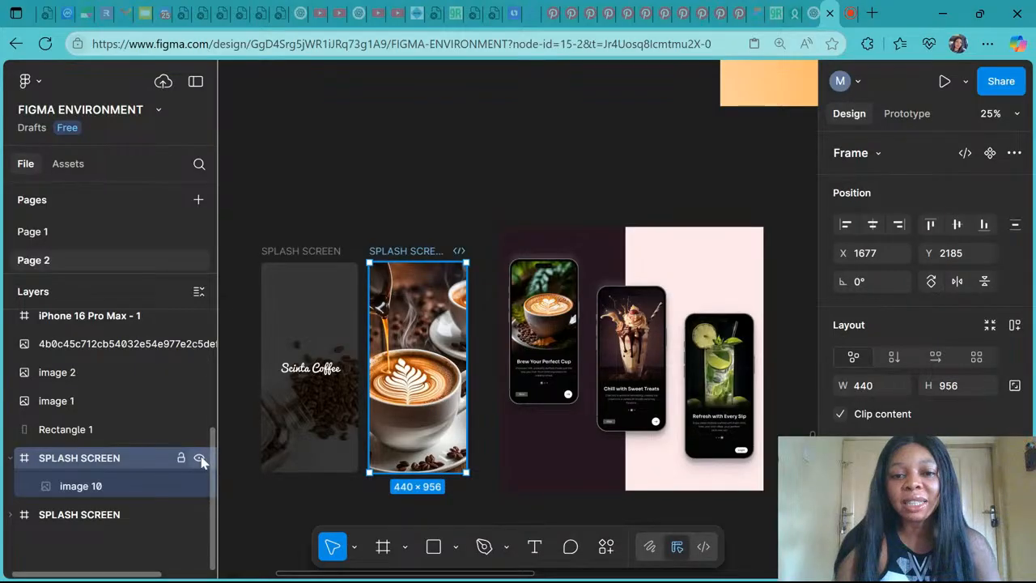
{"action": "left_click", "coordinate": [199, 458]}
{"action": "left_click", "coordinate": [199, 458]}
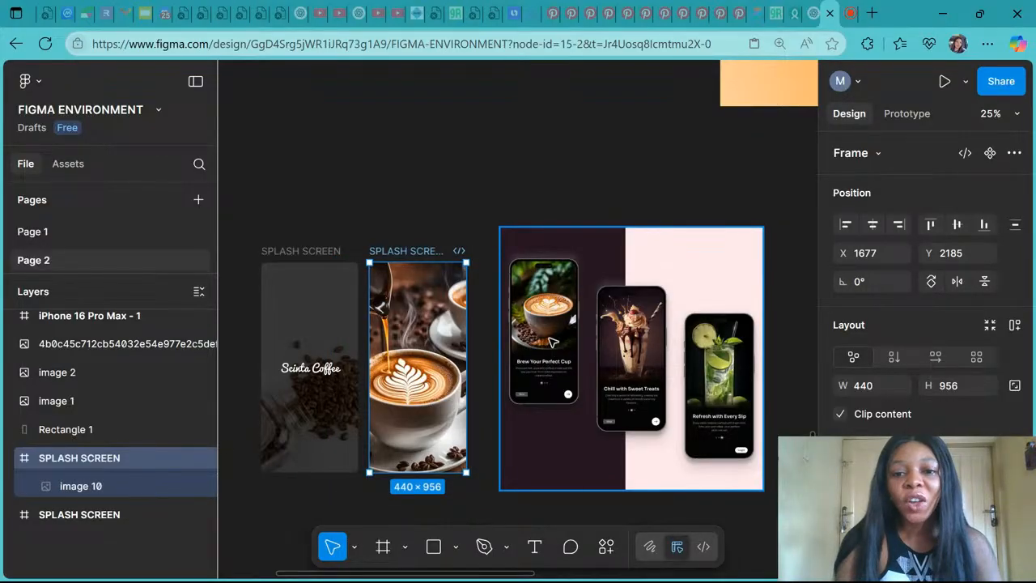
Step: Move the coffee image inside its frame to about X -117, Y -239 and shrink it proportionally from its upper-right corner to about 633 × 953
{"action": "left_click", "coordinate": [419, 419]}
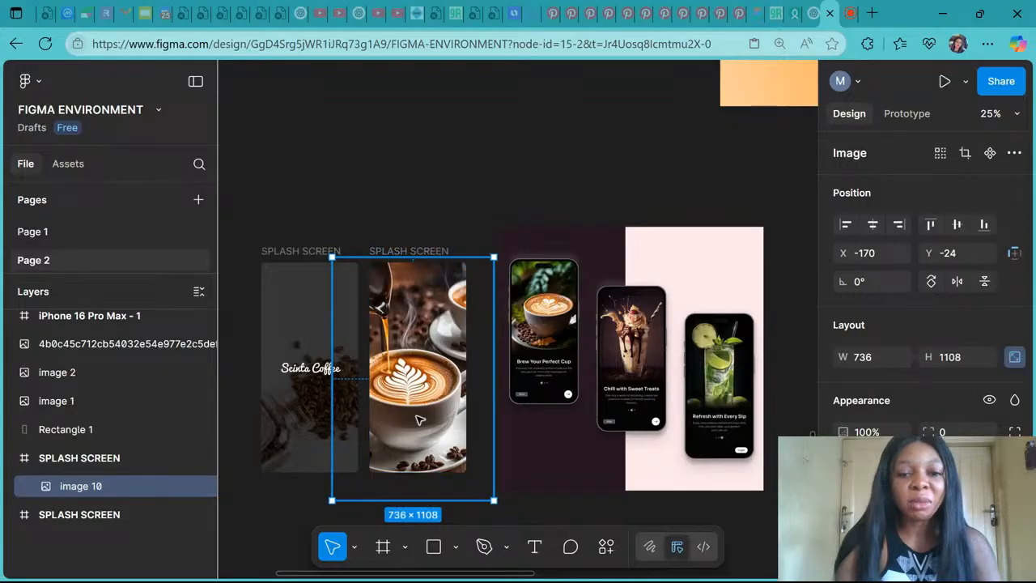
{"action": "left_click_drag", "start_coordinate": [419, 419], "coordinate": [432, 373]}
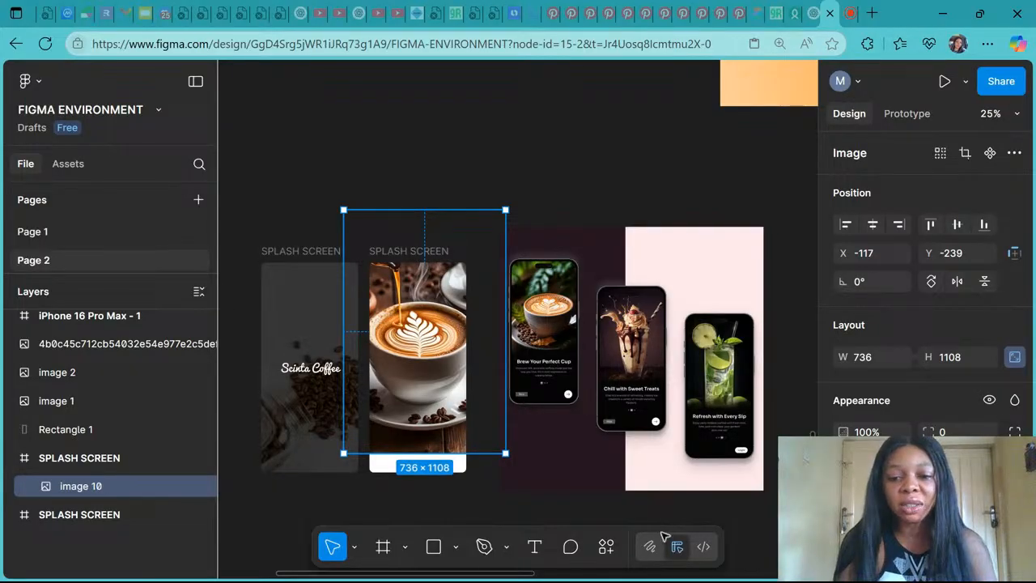
{"action": "left_click", "coordinate": [353, 547]}
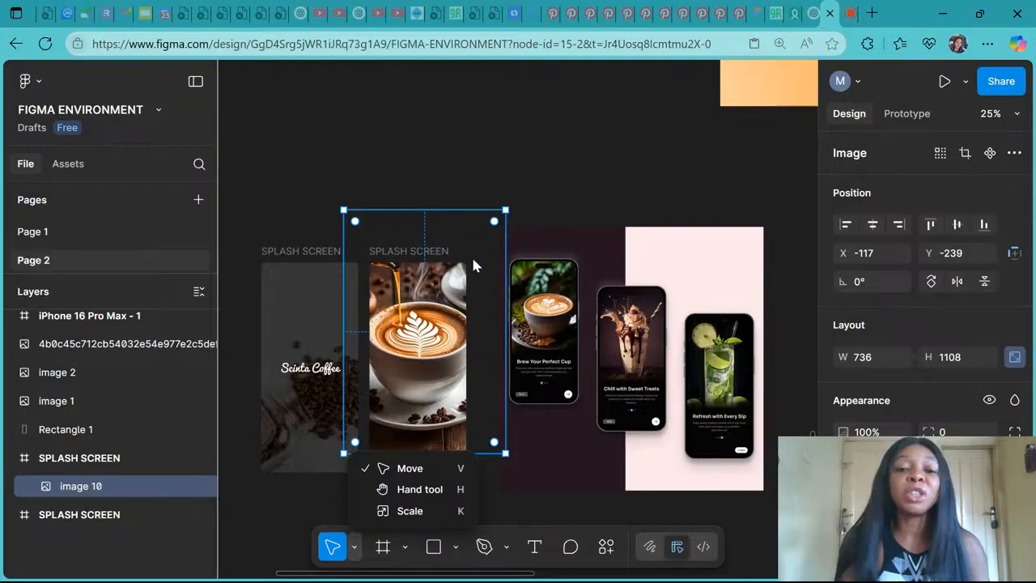
{"action": "left_click", "coordinate": [505, 212]}
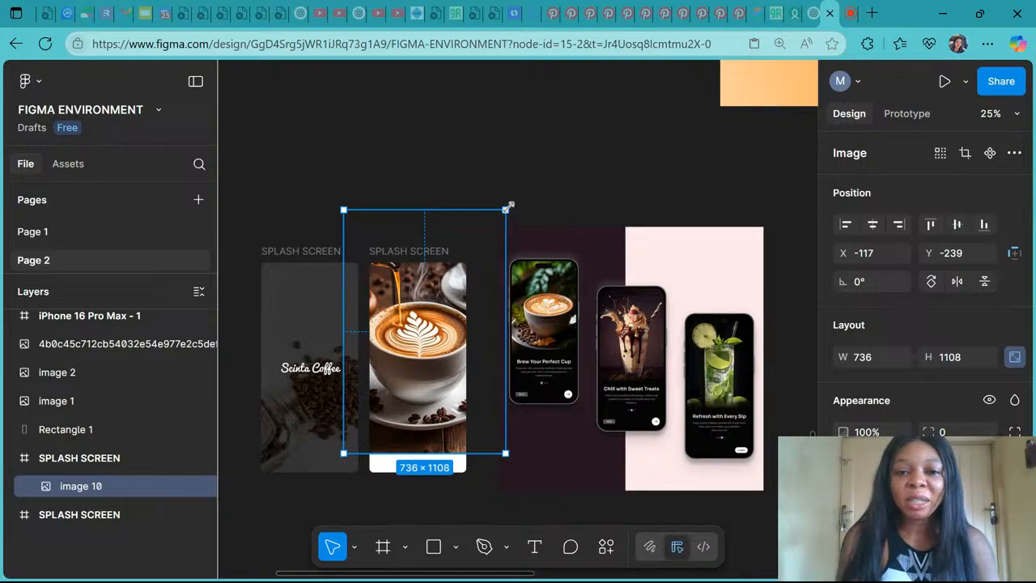
{"action": "left_click_drag", "start_coordinate": [508, 207], "coordinate": [473, 244]}
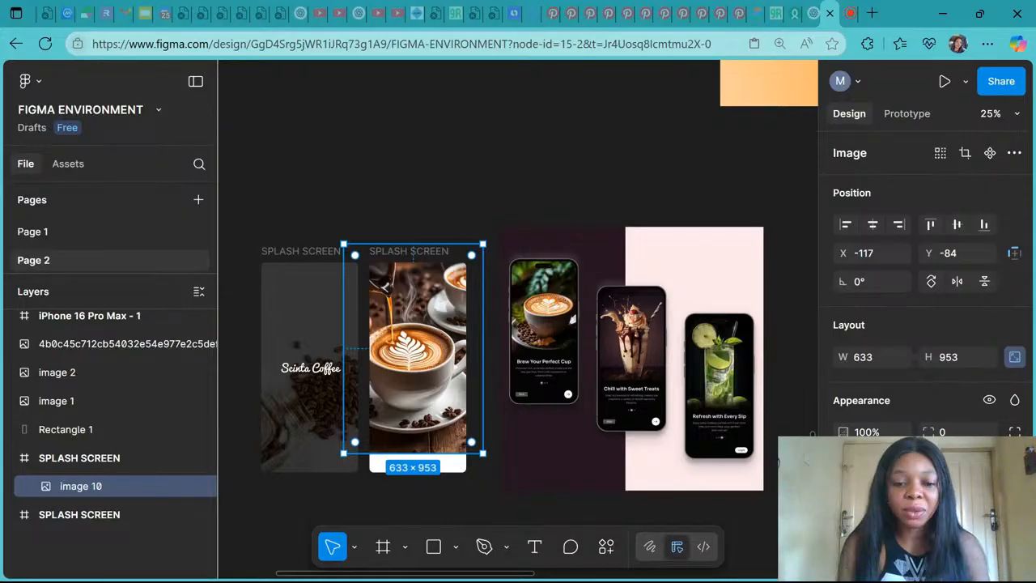
Step: Use the Scale tool to reduce the coffee image to about 577 × 869, with its upper edge flush with the frame
{"action": "left_click", "coordinate": [358, 547]}
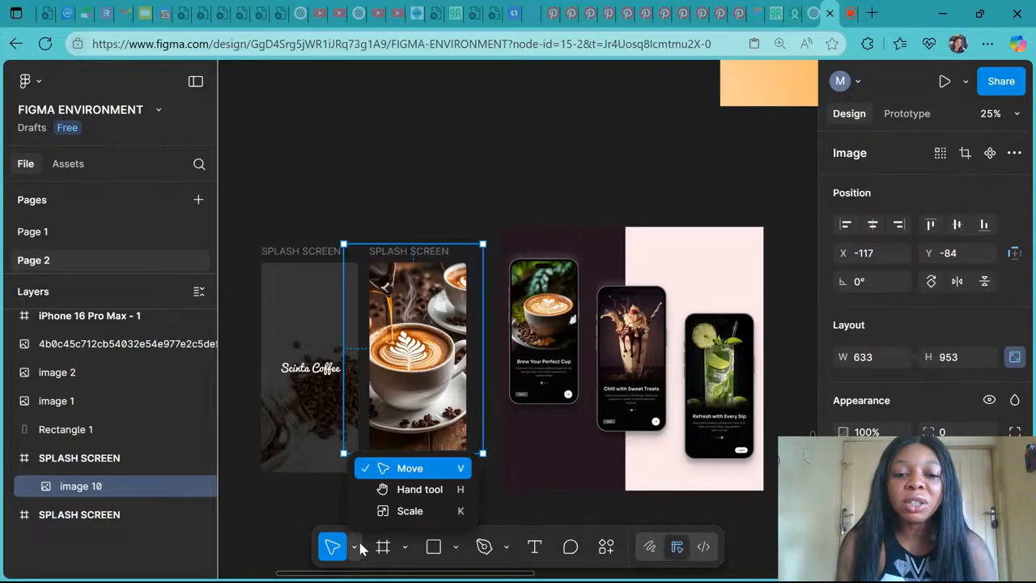
{"action": "left_click", "coordinate": [397, 511]}
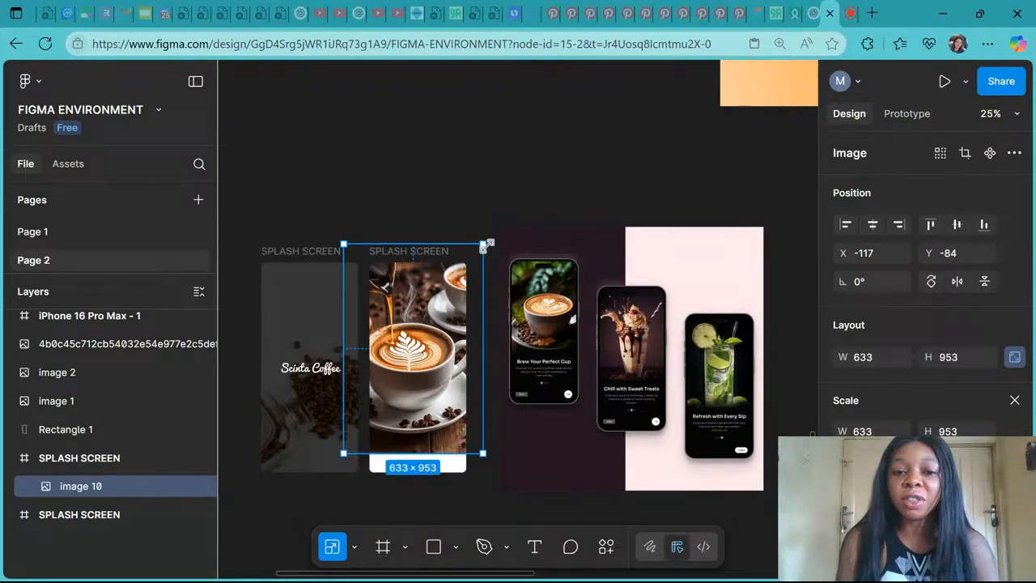
{"action": "mouse_move", "coordinate": [482, 252]}
{"action": "left_mouse_down"}
{"action": "mouse_move", "coordinate": [458, 293]}
{"action": "mouse_move", "coordinate": [471, 262]}
{"action": "left_mouse_up"}
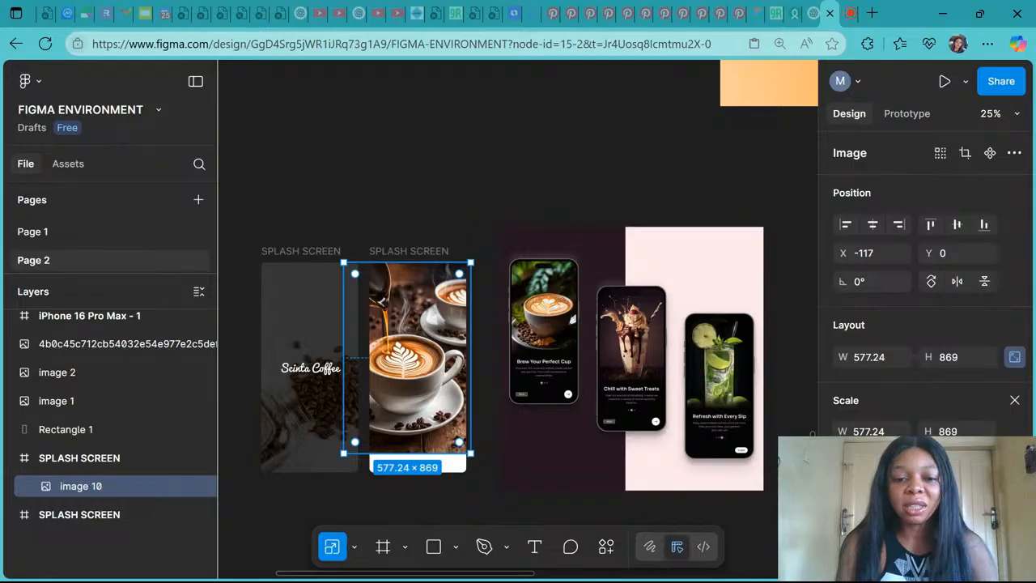
Step: Return to the Move tool, enlarge the coffee image proportionally to about 678 × 1021, and unlock its aspect ratio
{"action": "left_click", "coordinate": [354, 547]}
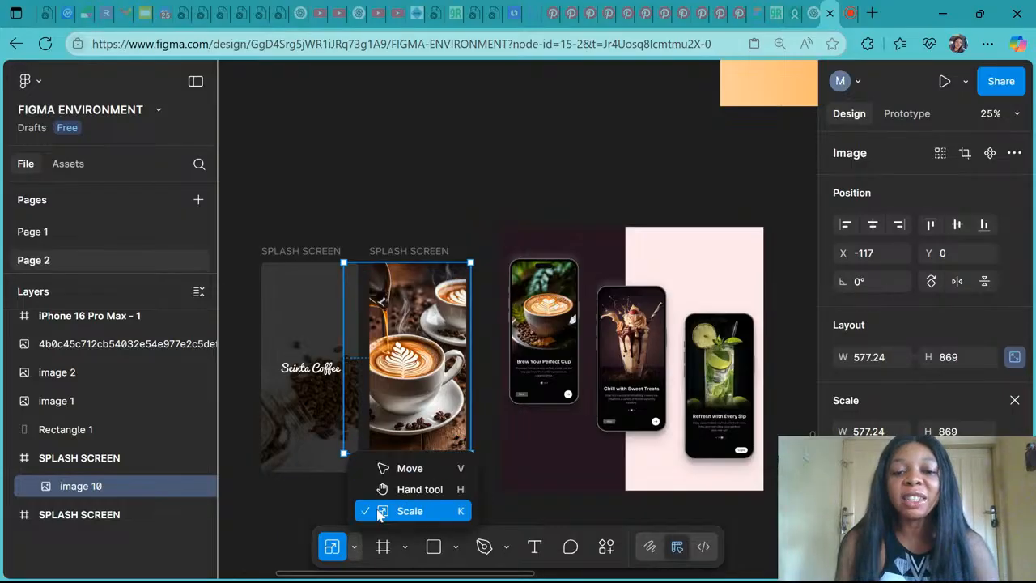
{"action": "left_click", "coordinate": [380, 472]}
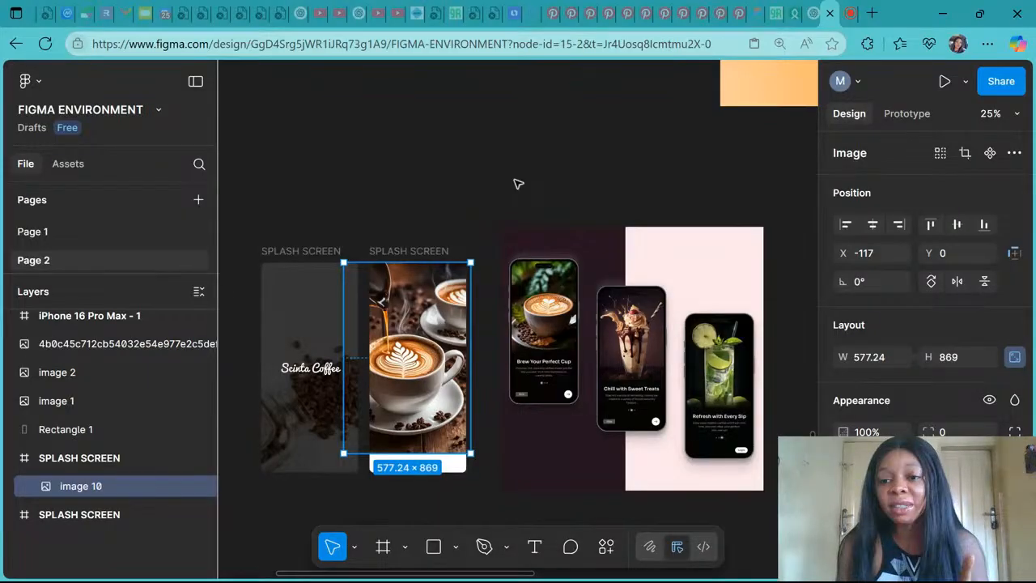
{"action": "left_click_drag", "start_coordinate": [470, 262], "coordinate": [490, 231]}
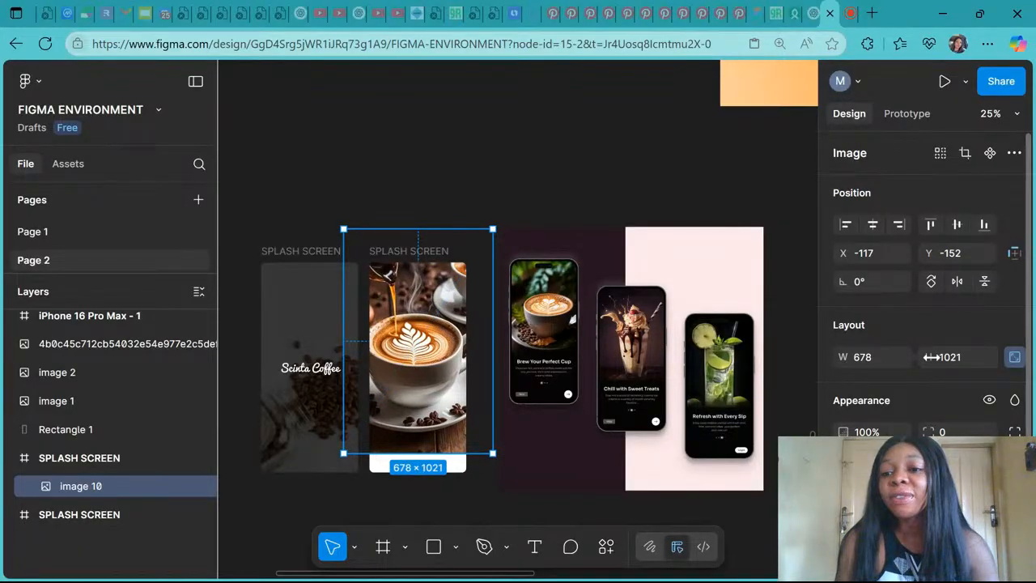
{"action": "left_click", "coordinate": [1015, 360]}
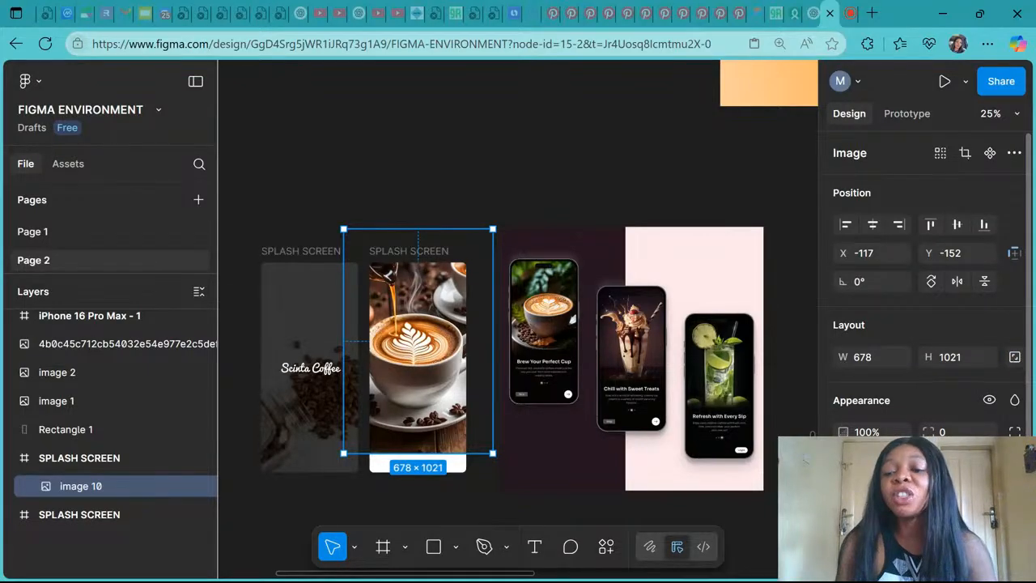
Step: Try freely resizing the framed coffee image from its upper-right corner to about 505 × 272, and undo the resizing
{"action": "left_click_drag", "start_coordinate": [493, 229], "coordinate": [456, 394]}
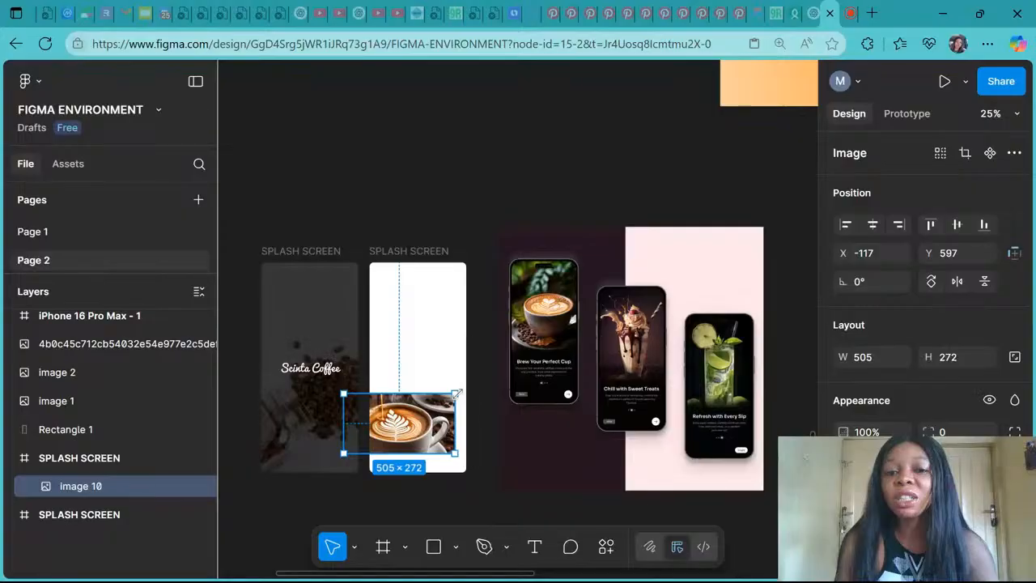
{"action": "left_click_drag", "start_coordinate": [456, 394], "coordinate": [473, 259]}
{"action": "key", "text": "ctrl+z"}
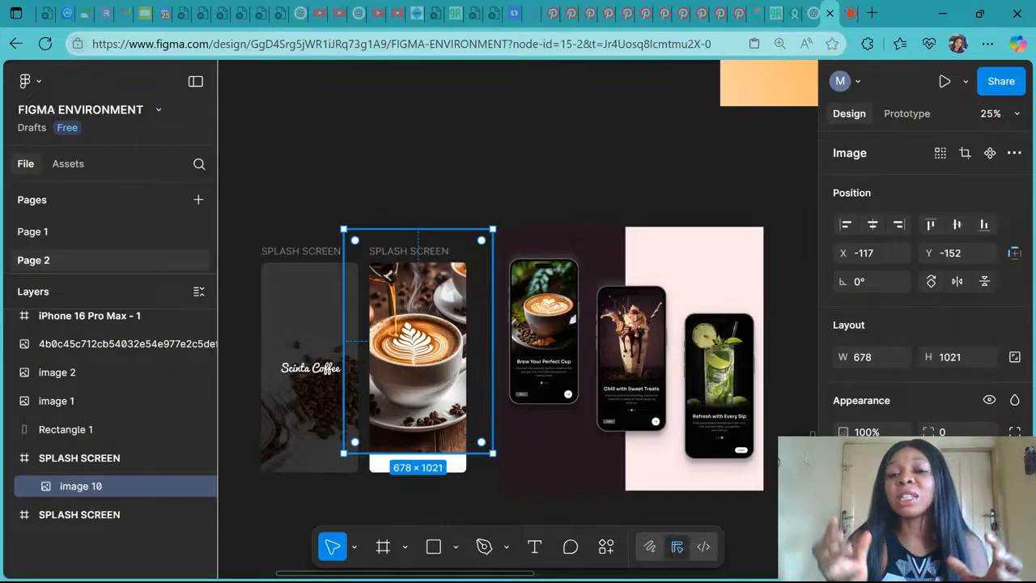
Step: With the Scale tool active, duplicate the coffee image onto the empty canvas above its frame, at about X 1558, Y 963
{"action": "left_click", "coordinate": [1016, 358]}
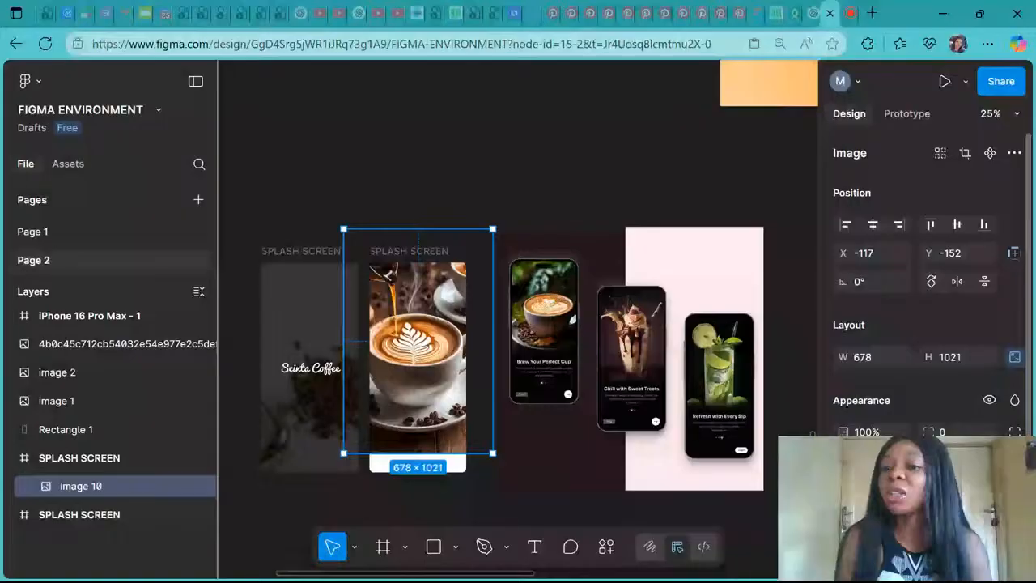
{"action": "key", "text": "k"}
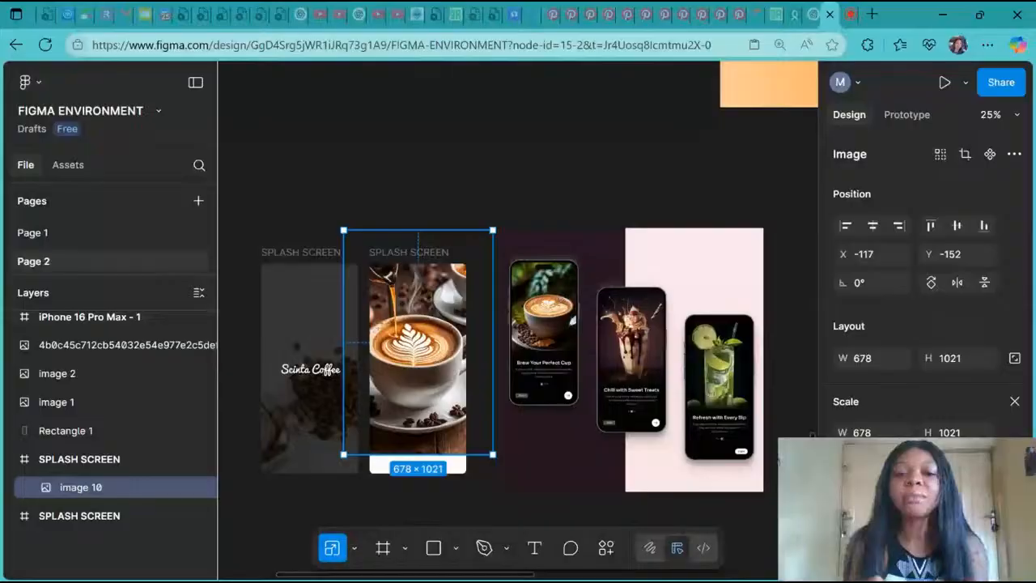
{"action": "left_click", "coordinate": [354, 548]}
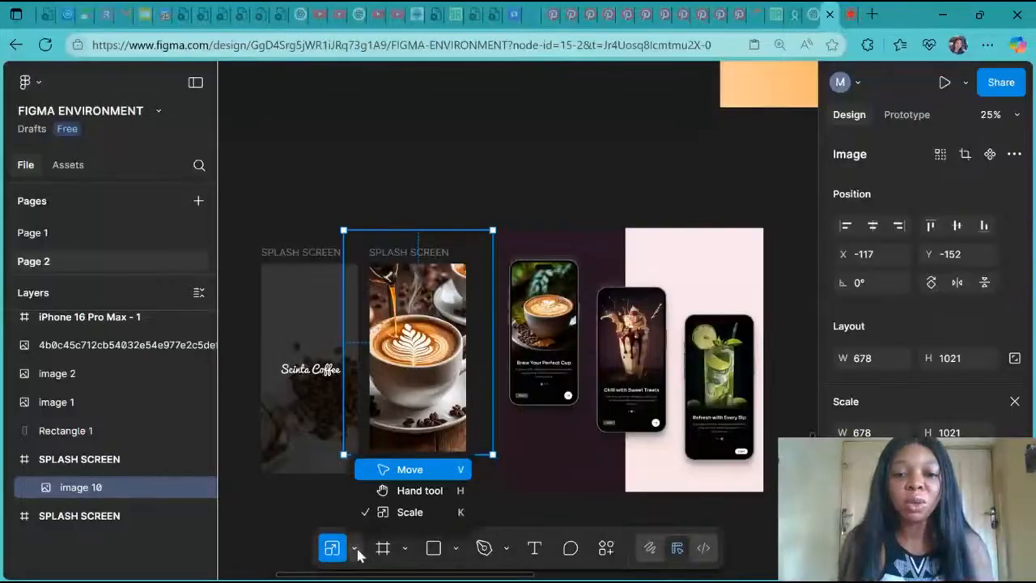
{"action": "left_click", "coordinate": [418, 375]}
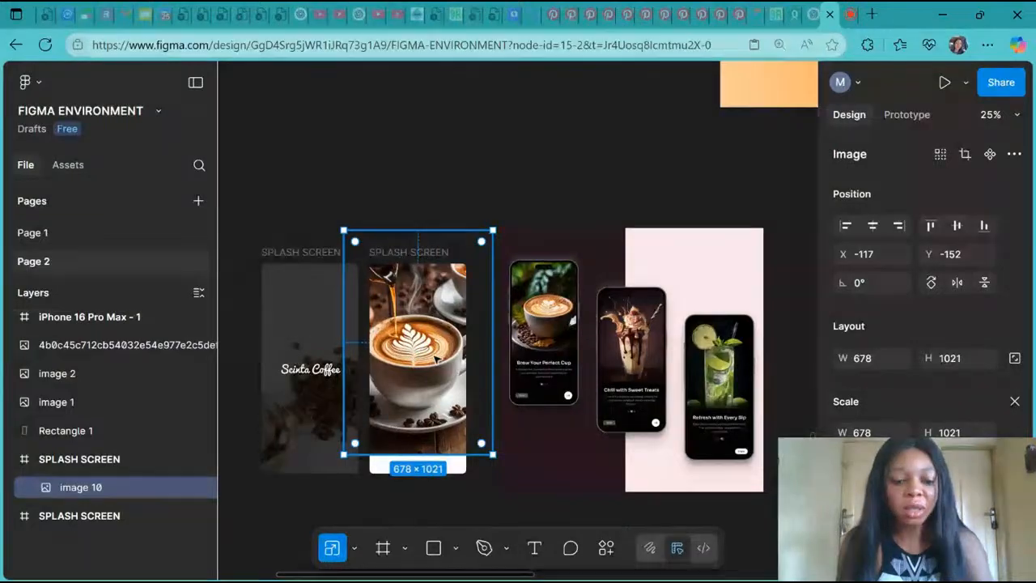
{"action": "left_click_drag", "start_coordinate": [435, 358], "coordinate": [433, 125]}
{"action": "scroll", "coordinate": [434, 125], "scroll_direction": "up", "scroll_amount": 5}
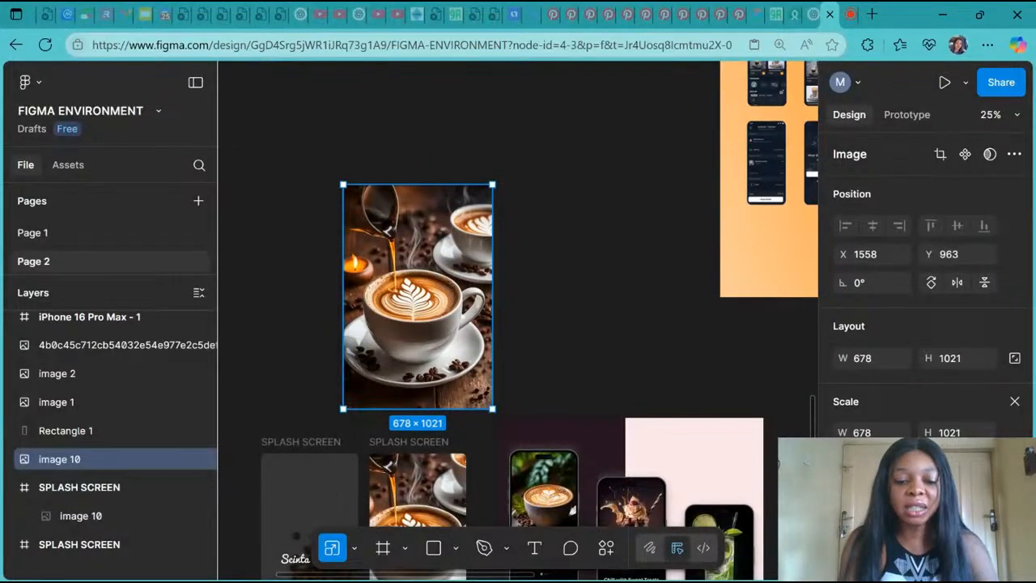
Step: Try stretching the copied coffee image by its upper edge with the Move tool, and undo the height changes
{"action": "key", "text": "v"}
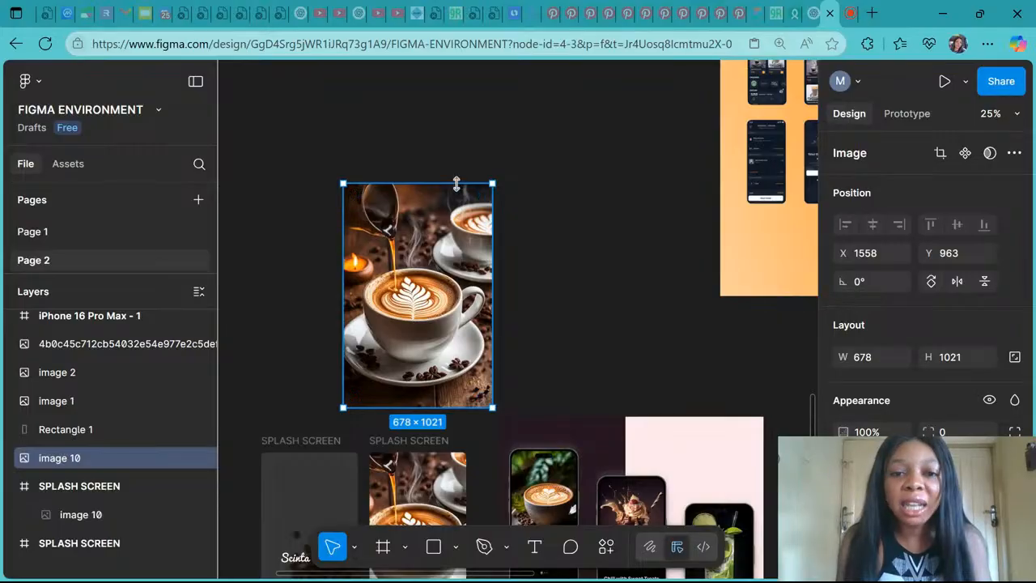
{"action": "left_click_drag", "start_coordinate": [456, 185], "coordinate": [454, 248]}
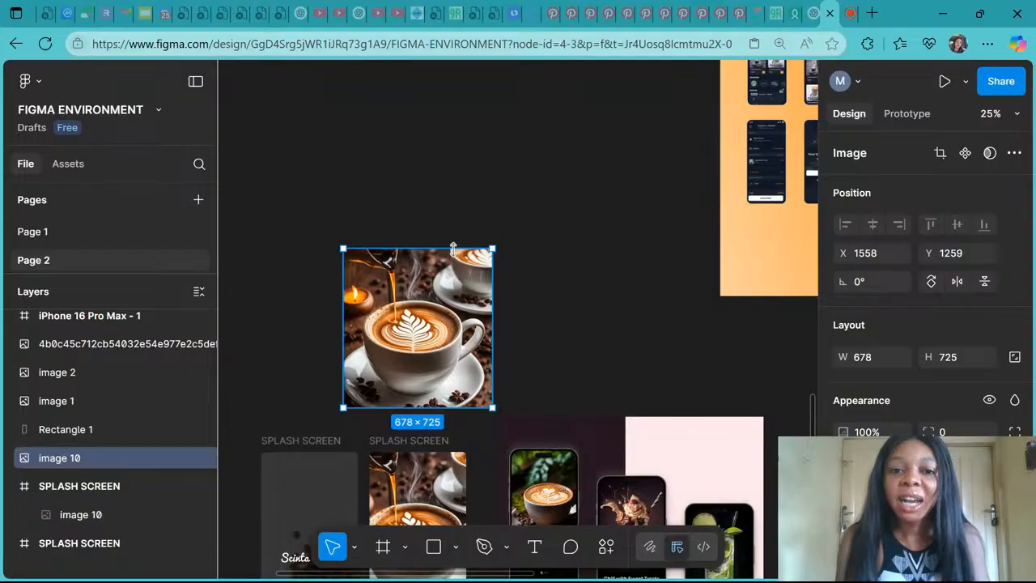
{"action": "left_click_drag", "start_coordinate": [453, 247], "coordinate": [457, 208]}
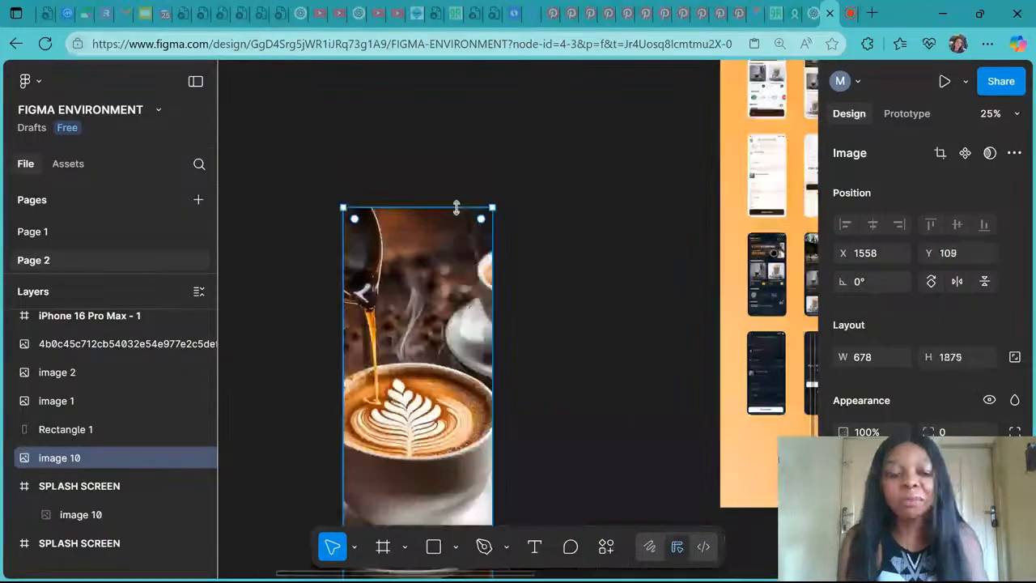
{"action": "key", "text": "ctrl+z"}
{"action": "scroll", "coordinate": [456, 208], "scroll_direction": "down", "scroll_amount": 5}
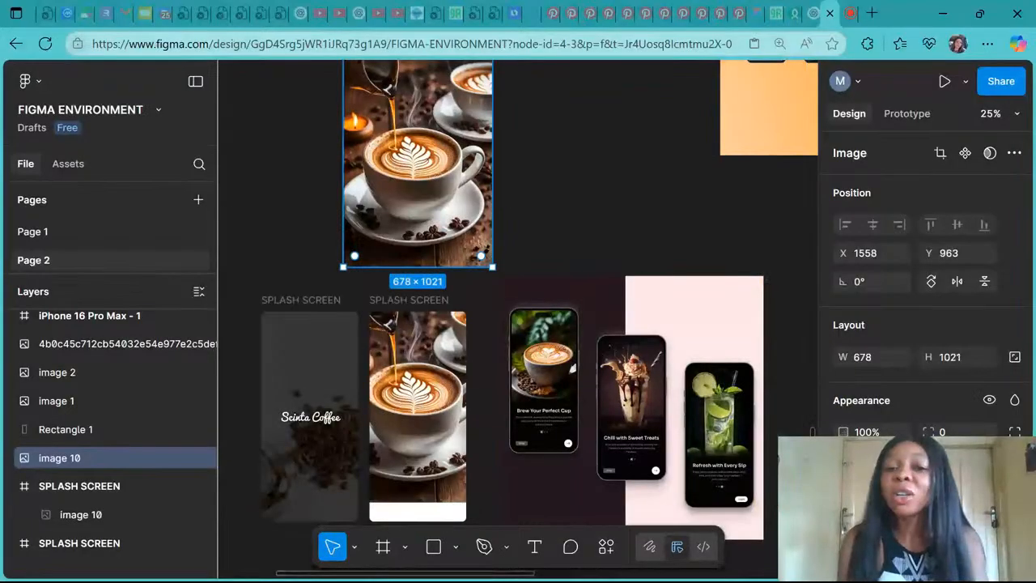
Step: Move the copied coffee image up to about Y 864 and shrink it with the Scale tool to about 491 × 739
{"action": "scroll", "coordinate": [450, 210], "scroll_direction": "down", "scroll_amount": 2}
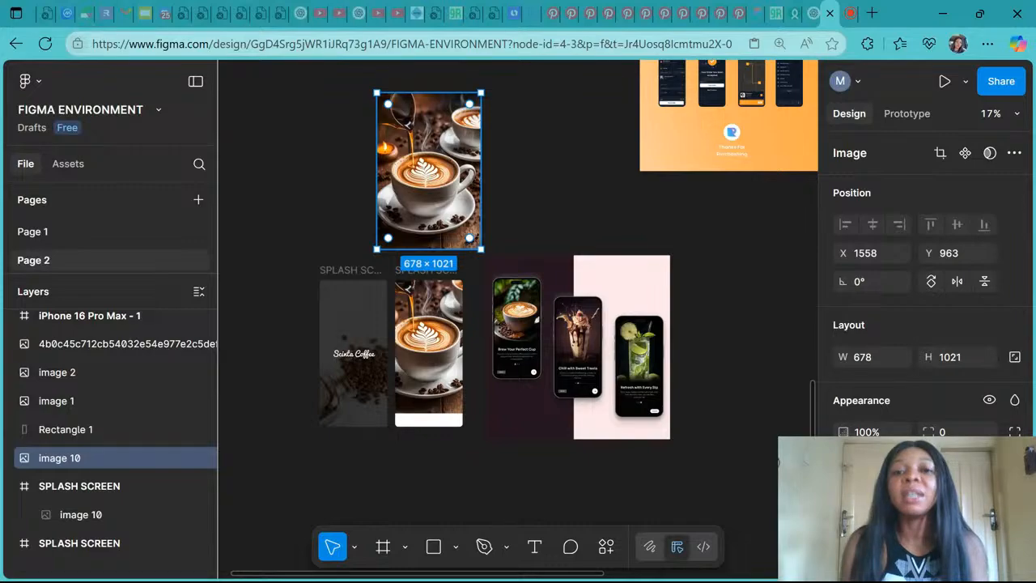
{"action": "left_click_drag", "start_coordinate": [442, 174], "coordinate": [441, 160]}
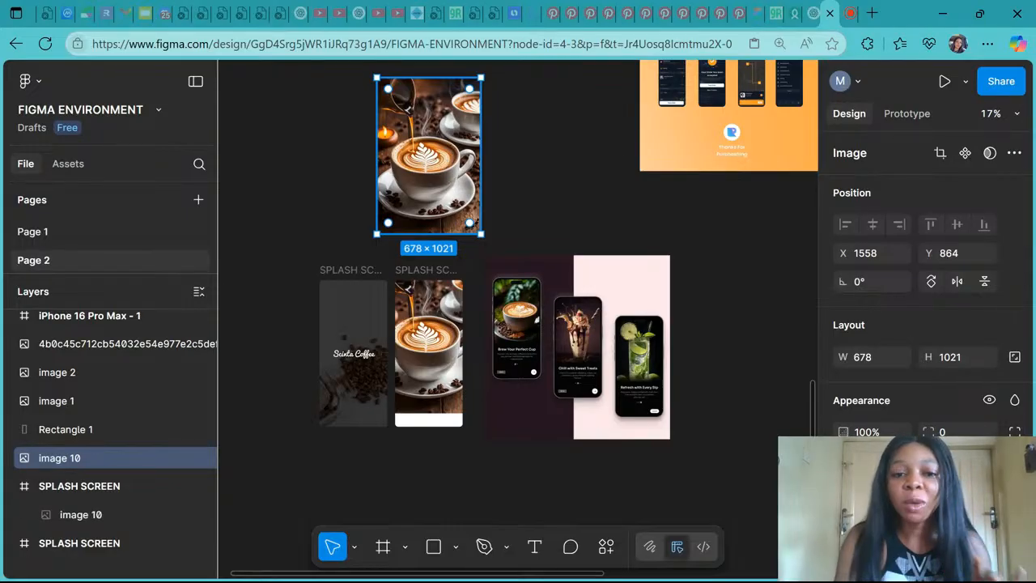
{"action": "key", "text": "k"}
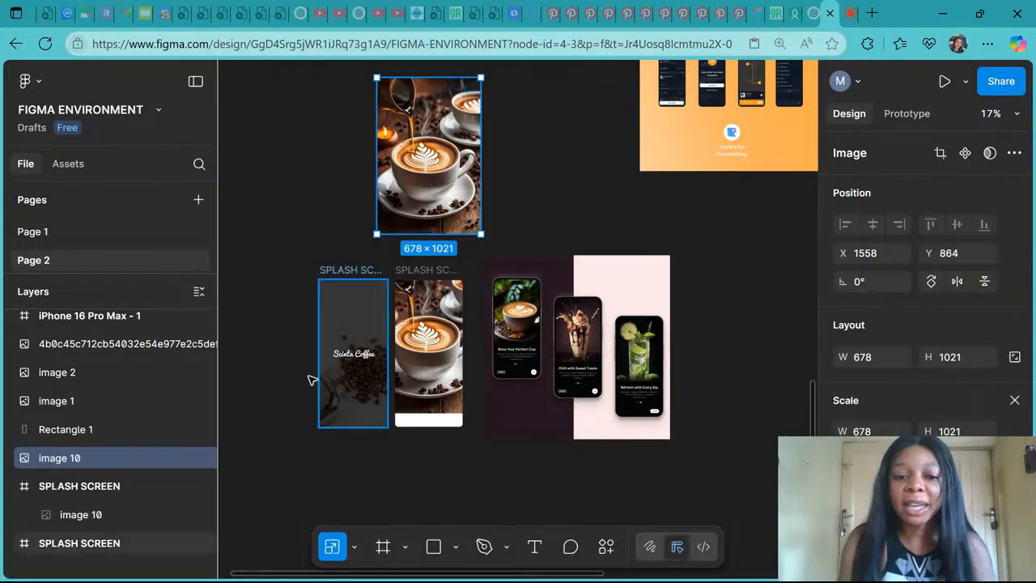
{"action": "left_click", "coordinate": [355, 548]}
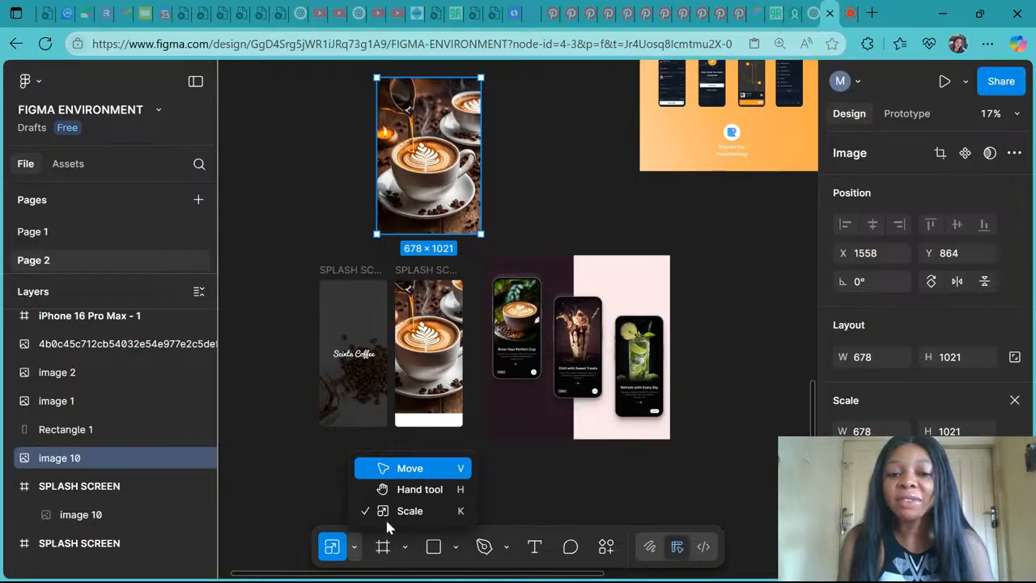
{"action": "left_click", "coordinate": [390, 514]}
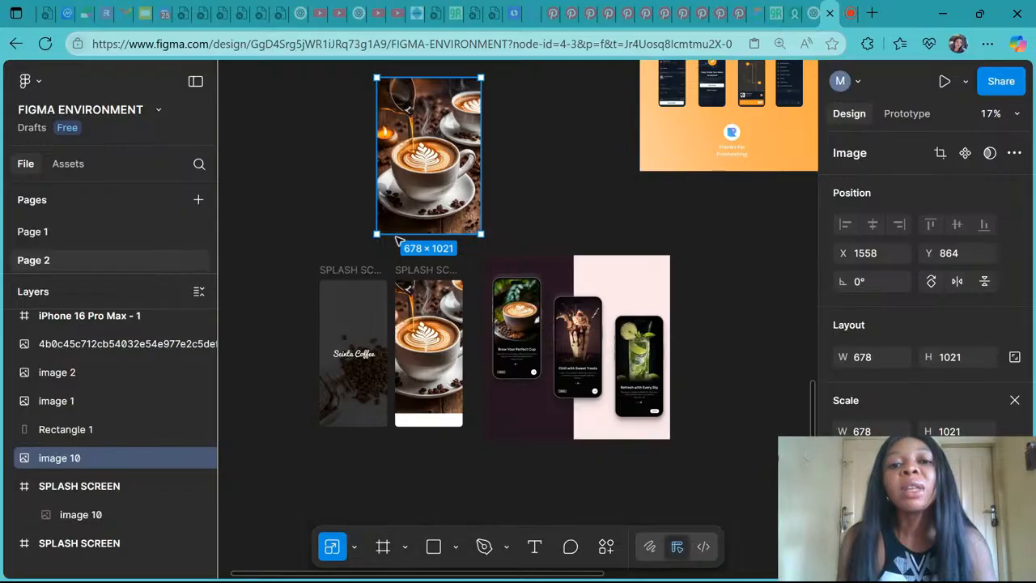
{"action": "scroll", "coordinate": [421, 247], "scroll_direction": "up", "scroll_amount": 1}
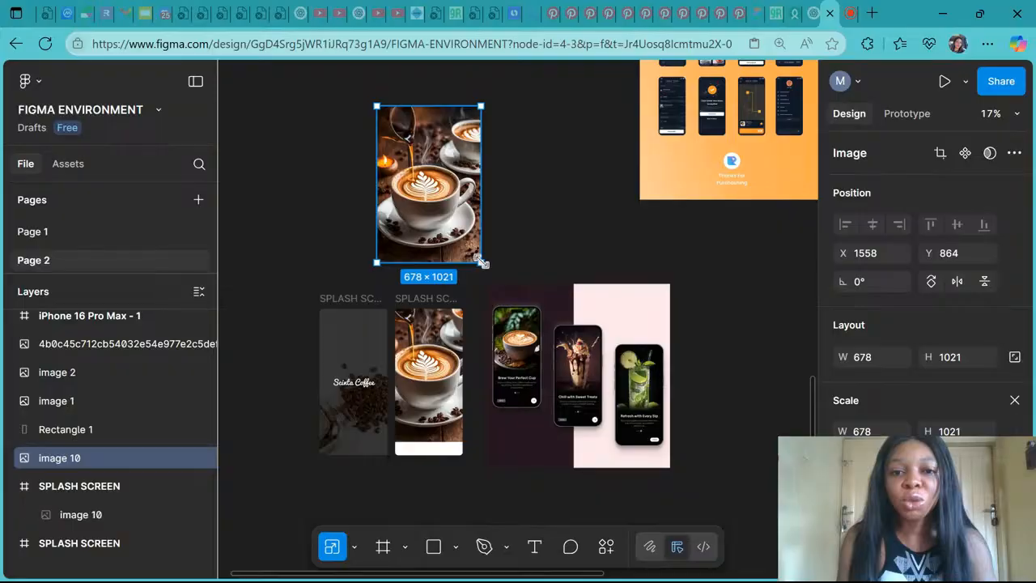
{"action": "left_click_drag", "start_coordinate": [481, 261], "coordinate": [453, 139]}
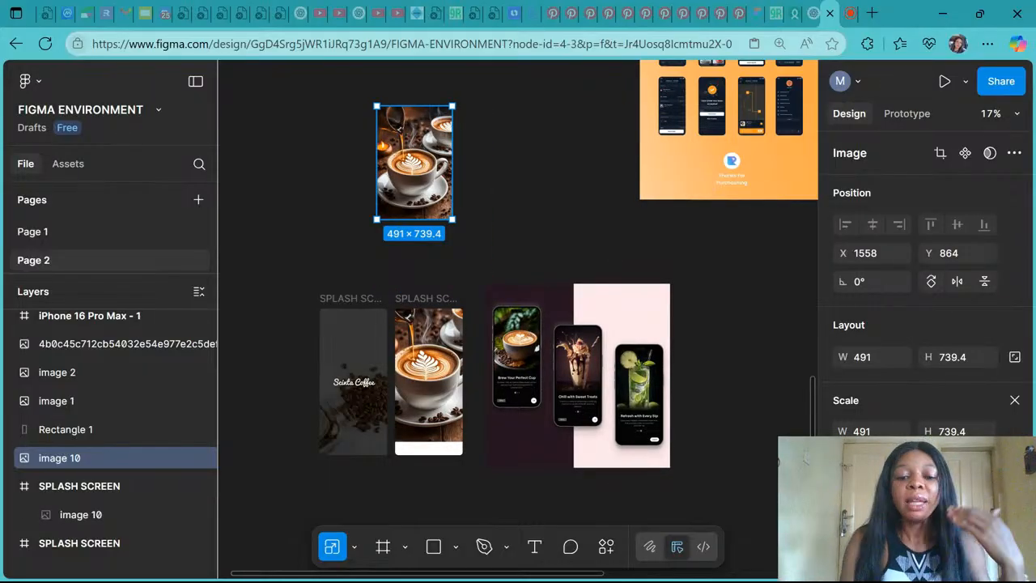
Step: Return to the Move tool, lock the copied image's aspect ratio, and enlarge it from its upper-right corner to about 653 × 983
{"action": "key", "text": "v"}
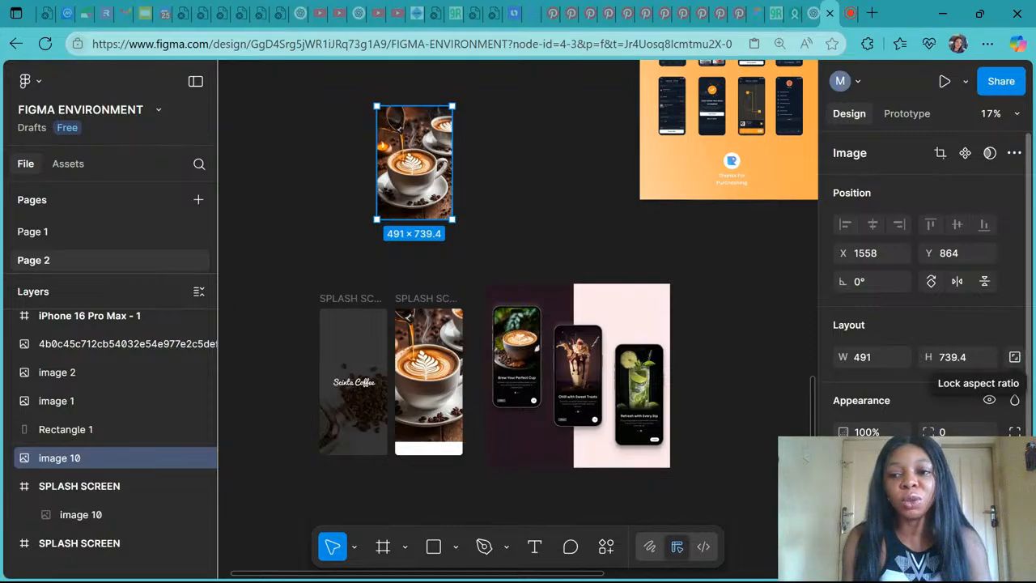
{"action": "left_click", "coordinate": [1014, 357]}
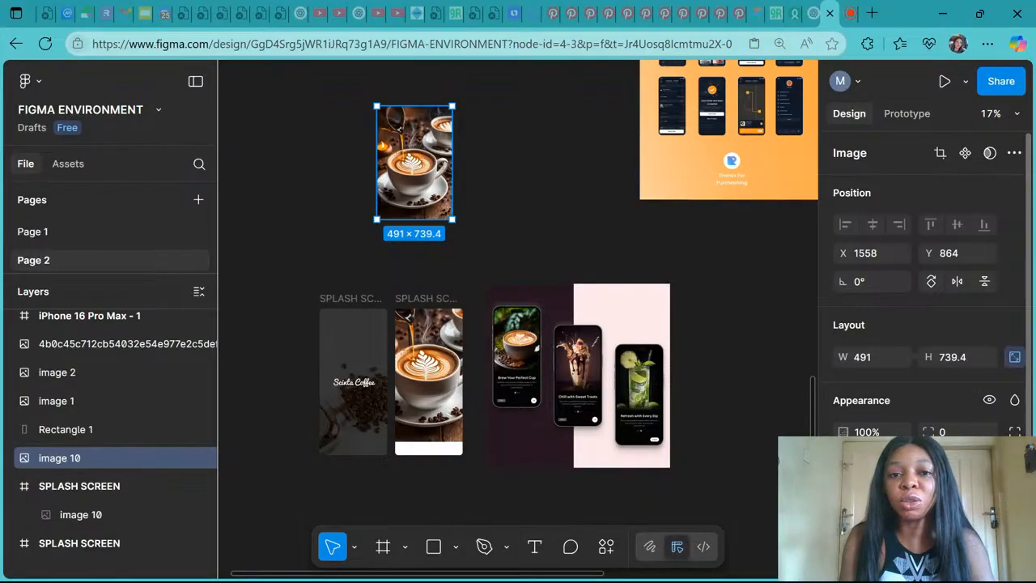
{"action": "left_click_drag", "start_coordinate": [452, 106], "coordinate": [478, 128]}
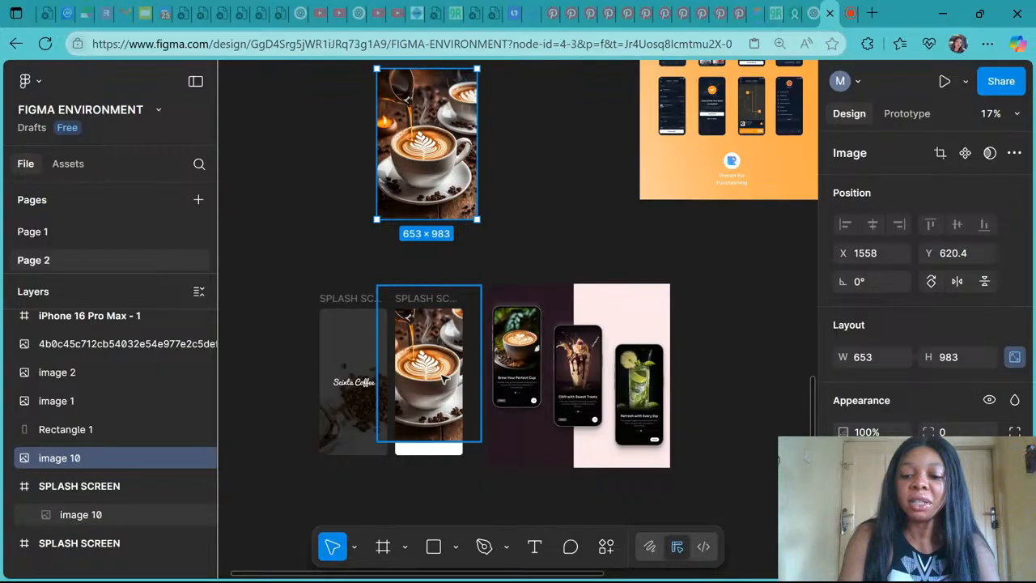
Step: Scale the framed coffee image to about 496 × 747 and position it at about X -28, Y -84 so it spans the frame's width
{"action": "scroll", "coordinate": [443, 378], "scroll_direction": "up", "scroll_amount": 3}
{"action": "left_click", "coordinate": [516, 280]}
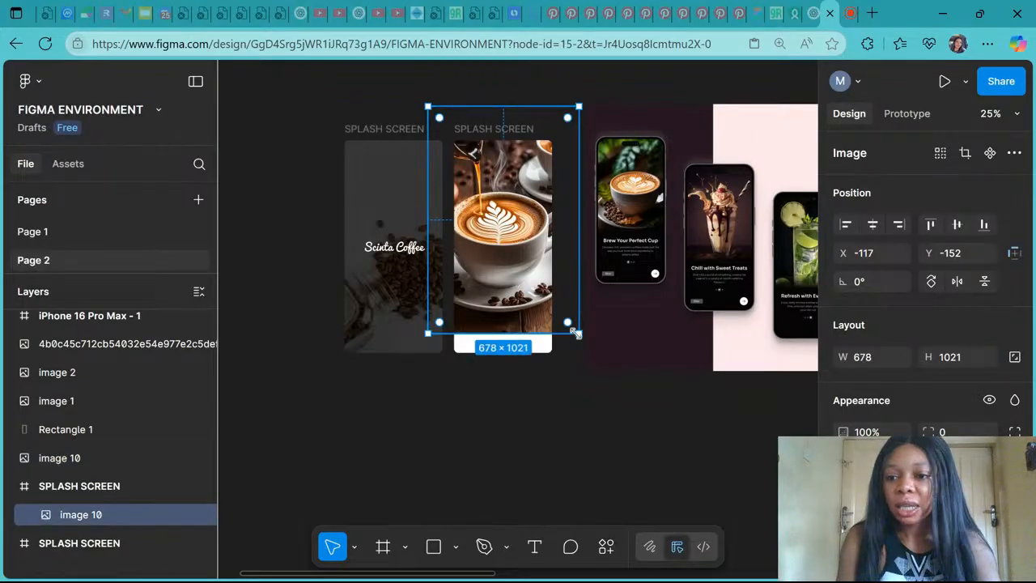
{"action": "key", "text": "k"}
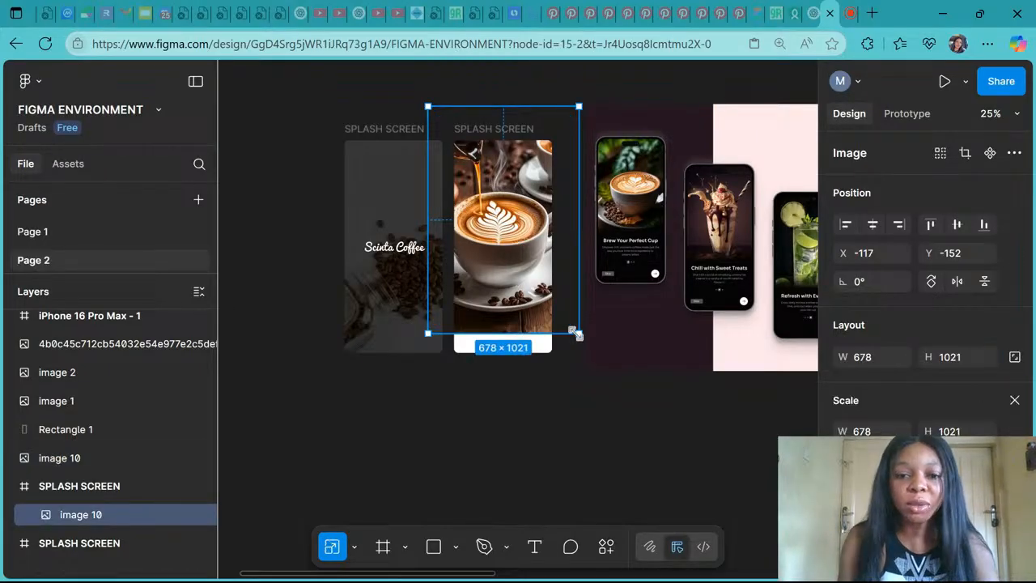
{"action": "left_click_drag", "start_coordinate": [575, 332], "coordinate": [534, 288]}
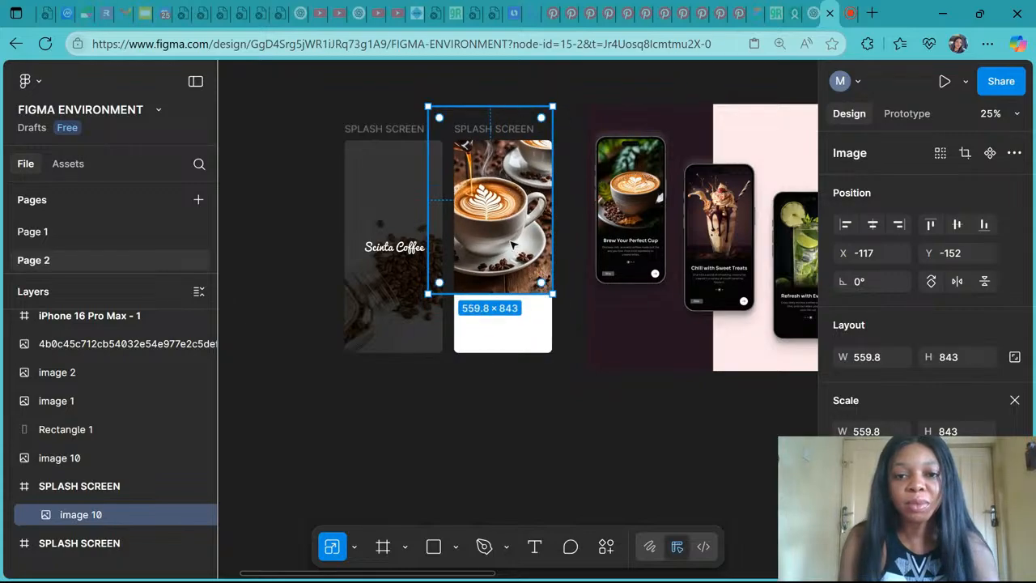
{"action": "left_click_drag", "start_coordinate": [511, 244], "coordinate": [522, 237]}
{"action": "left_click_drag", "start_coordinate": [503, 104], "coordinate": [506, 118]}
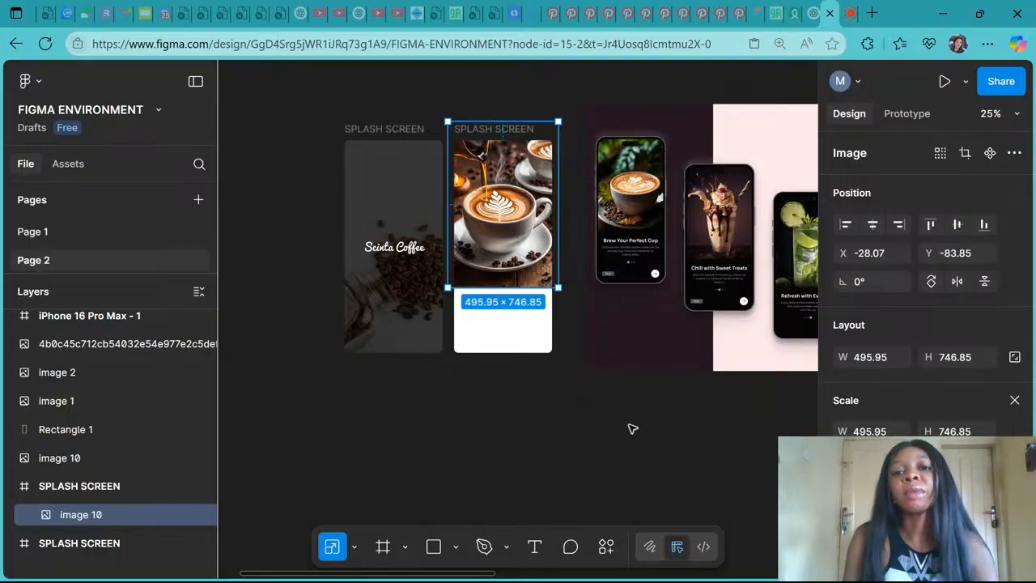
Step: Check the live stream in YouTube Studio and return to the Figma design file
{"action": "left_click", "coordinate": [850, 13]}
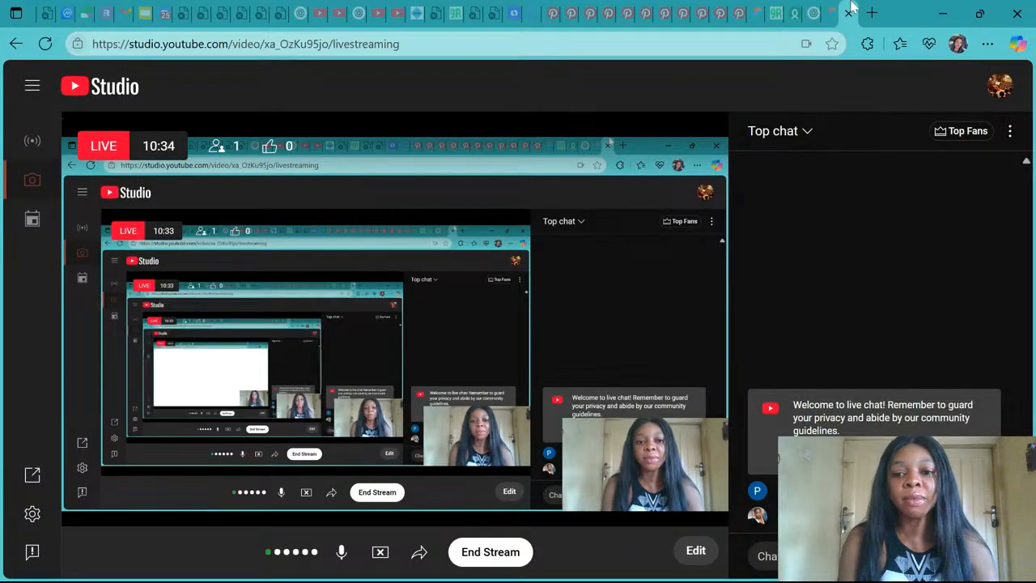
{"action": "left_click", "coordinate": [816, 13]}
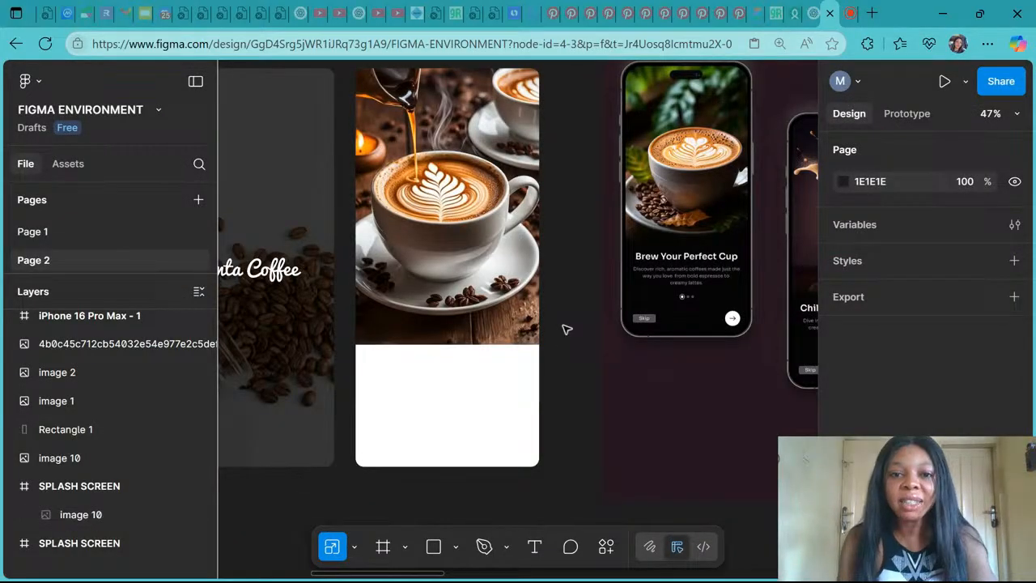
Step: Draw a 440 × 956 rectangle at X 0, Y 0 covering the whole SPLASH SCREEN frame with the coffee image
{"action": "scroll", "coordinate": [566, 330], "scroll_direction": "down", "scroll_amount": 3}
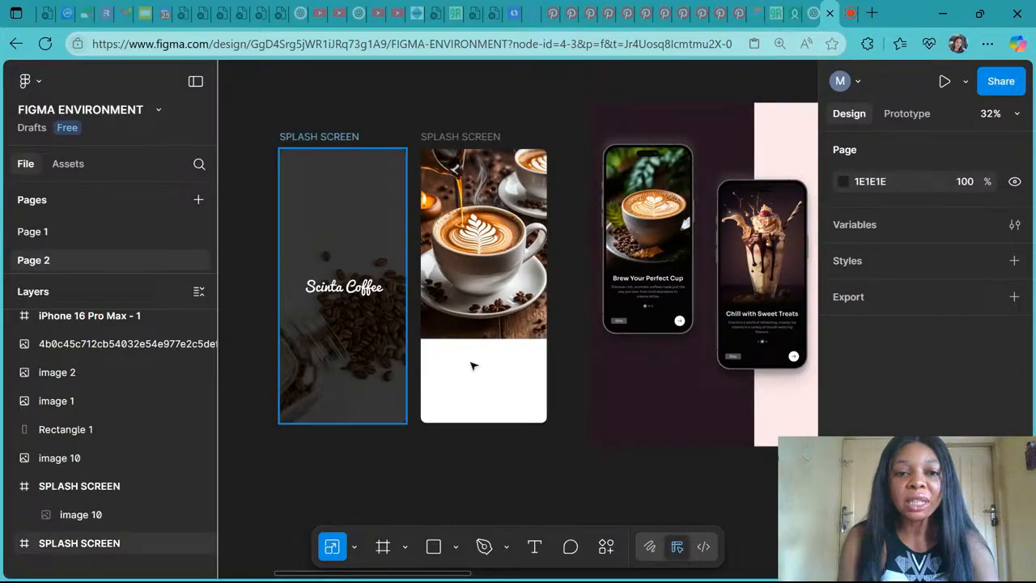
{"action": "left_click", "coordinate": [434, 547]}
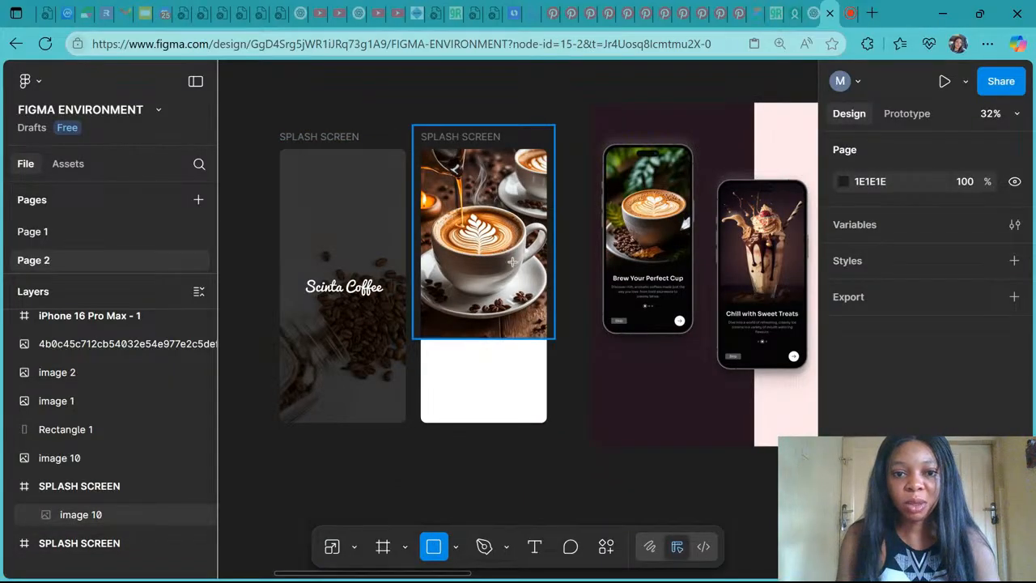
{"action": "mouse_move", "coordinate": [420, 148]}
{"action": "left_mouse_down"}
{"action": "mouse_move", "coordinate": [537, 308]}
{"action": "mouse_move", "coordinate": [548, 421]}
{"action": "left_mouse_up"}
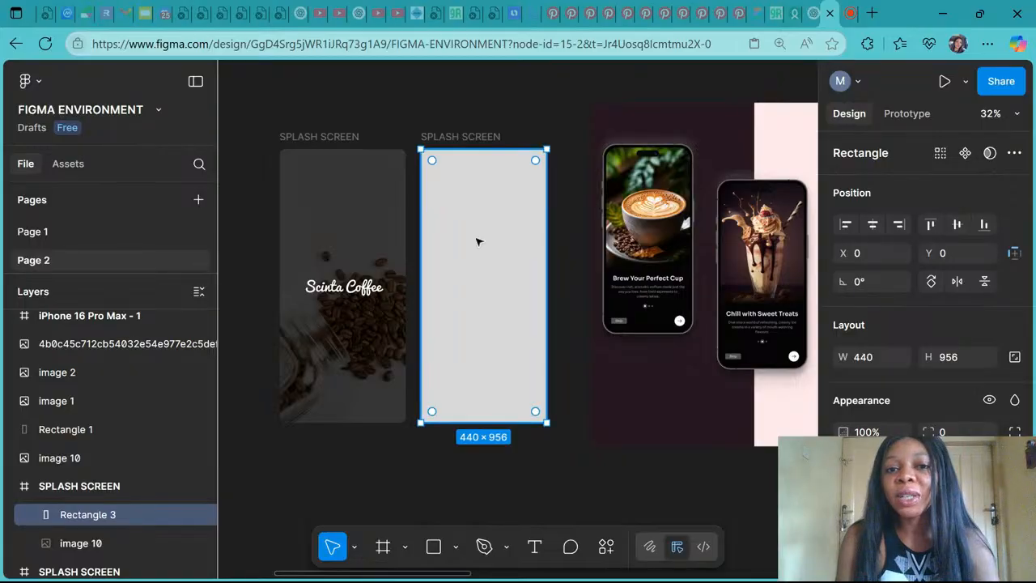
Step: Hide the SPLASH SCREEN frame containing the new rectangle and show it again
{"action": "left_click", "coordinate": [461, 139]}
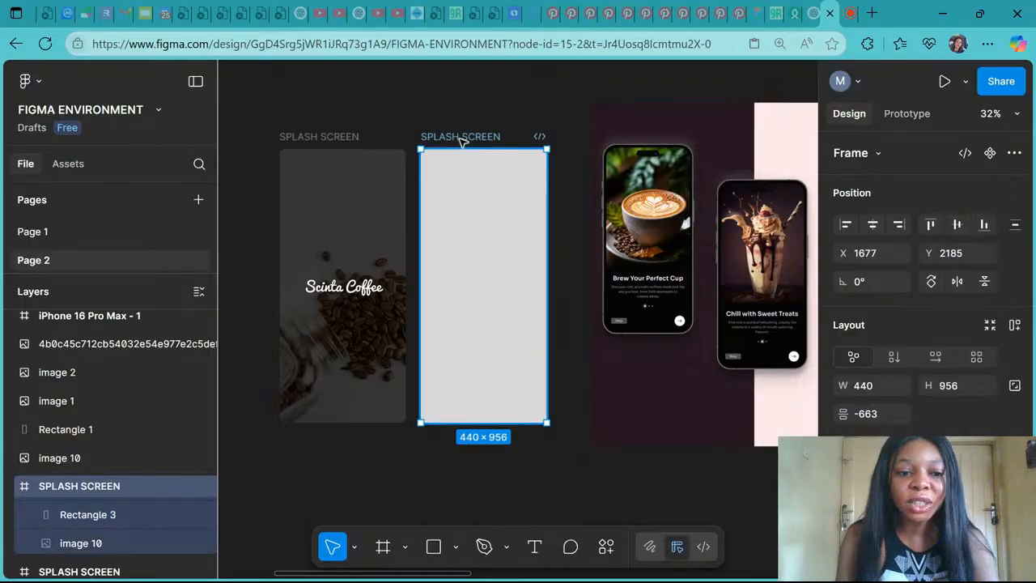
{"action": "left_click", "coordinate": [196, 488]}
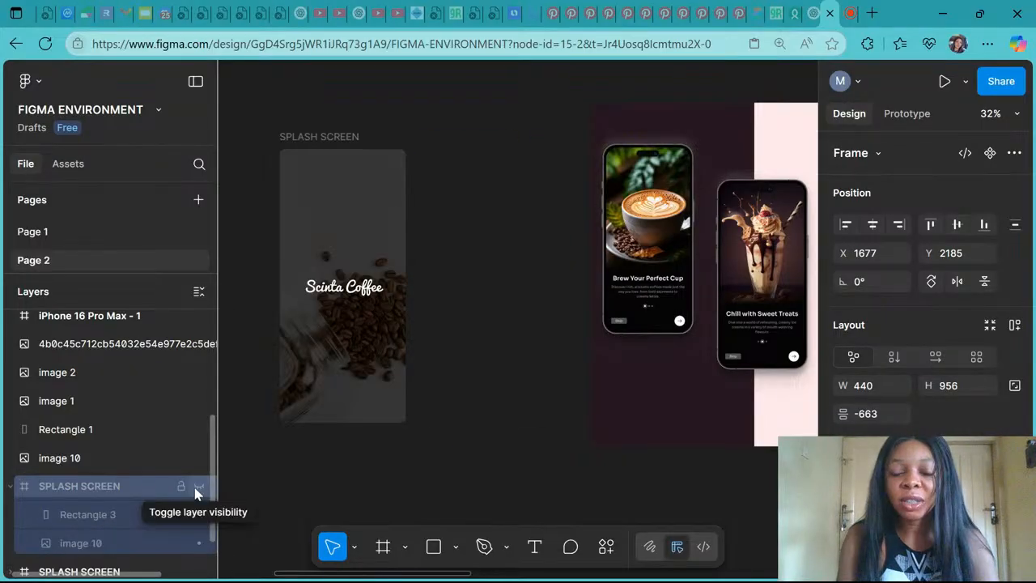
{"action": "left_click", "coordinate": [197, 488]}
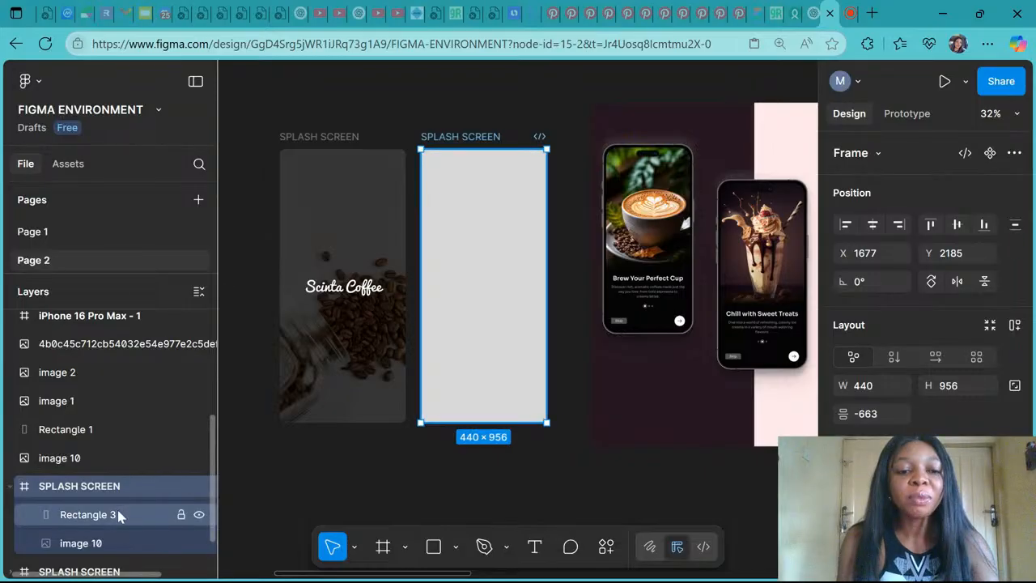
Step: Rename the SPLASH SCREEN frame containing the grey rectangle as ONBOARDING SCREEN 1
{"action": "left_click", "coordinate": [86, 514]}
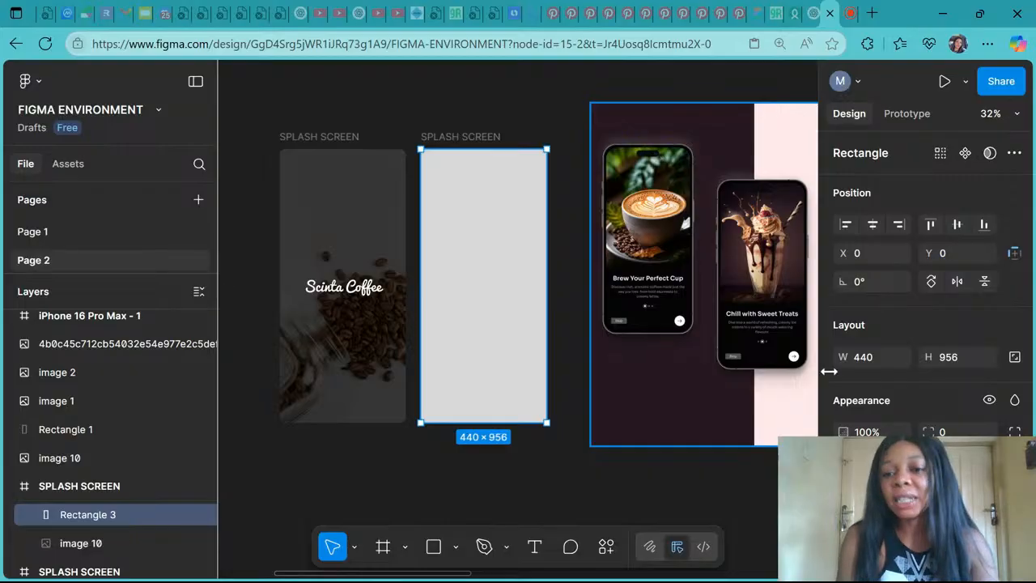
{"action": "scroll", "coordinate": [844, 405], "scroll_direction": "down", "scroll_amount": 2}
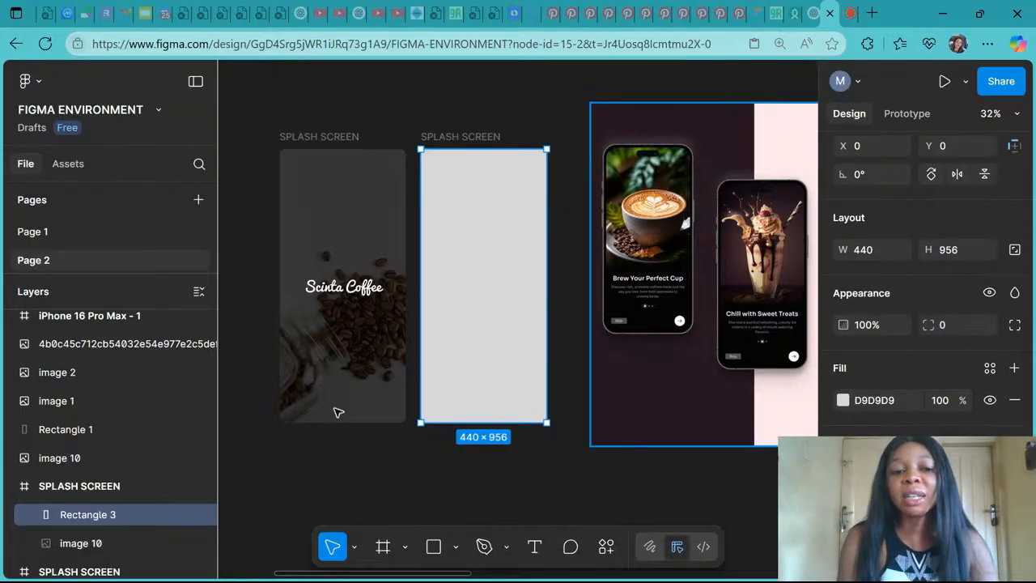
{"action": "left_click", "coordinate": [469, 138]}
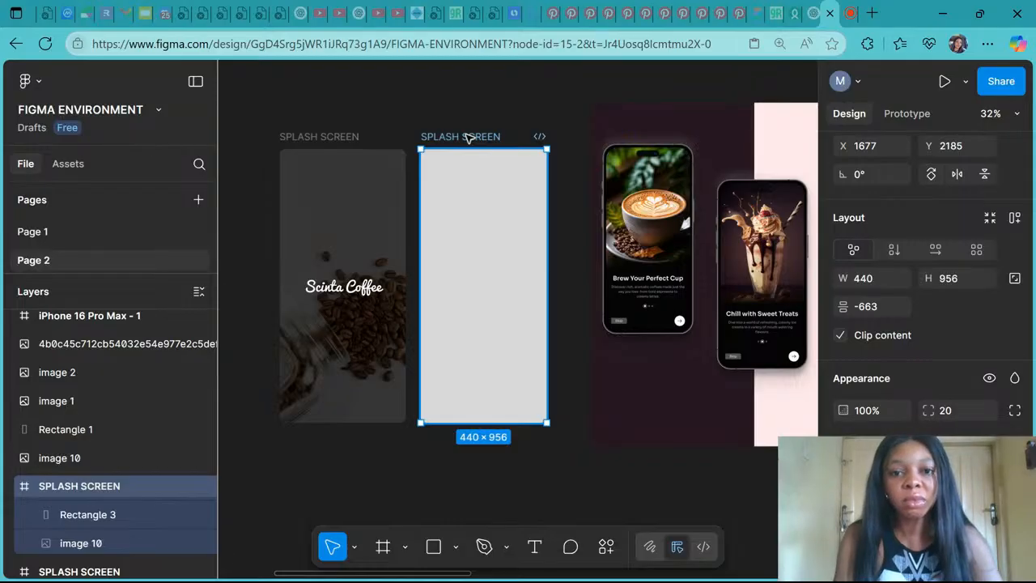
{"action": "double_click", "coordinate": [467, 138]}
{"action": "type", "text": "ON"}
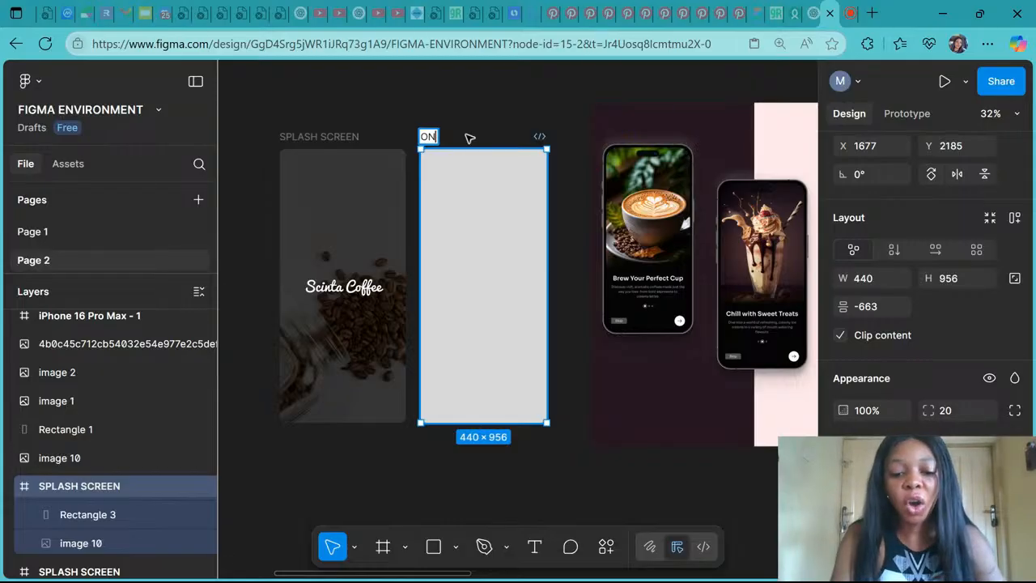
{"action": "type", "text": "BOA"}
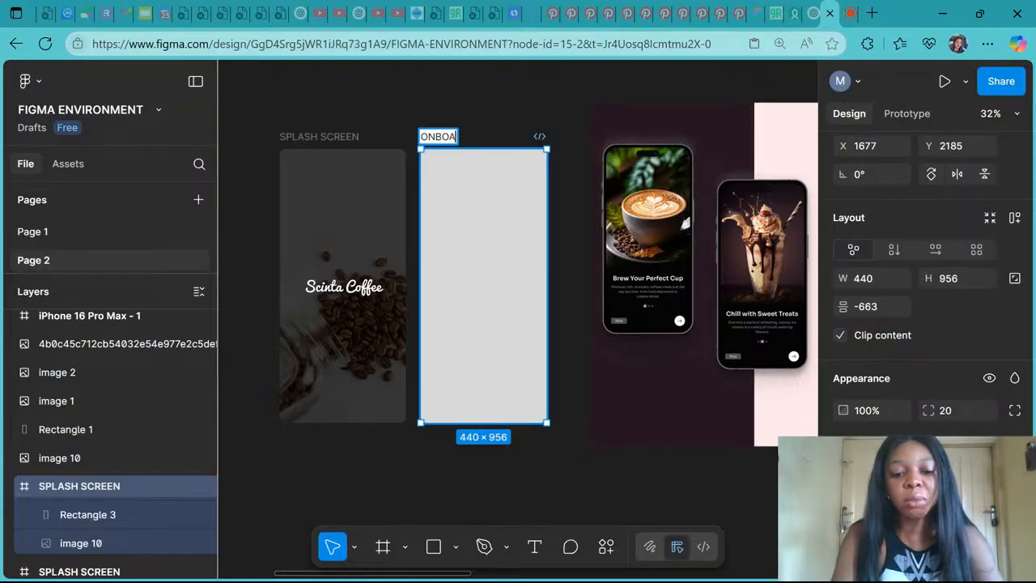
{"action": "type", "text": "RDING SCREEN 1"}
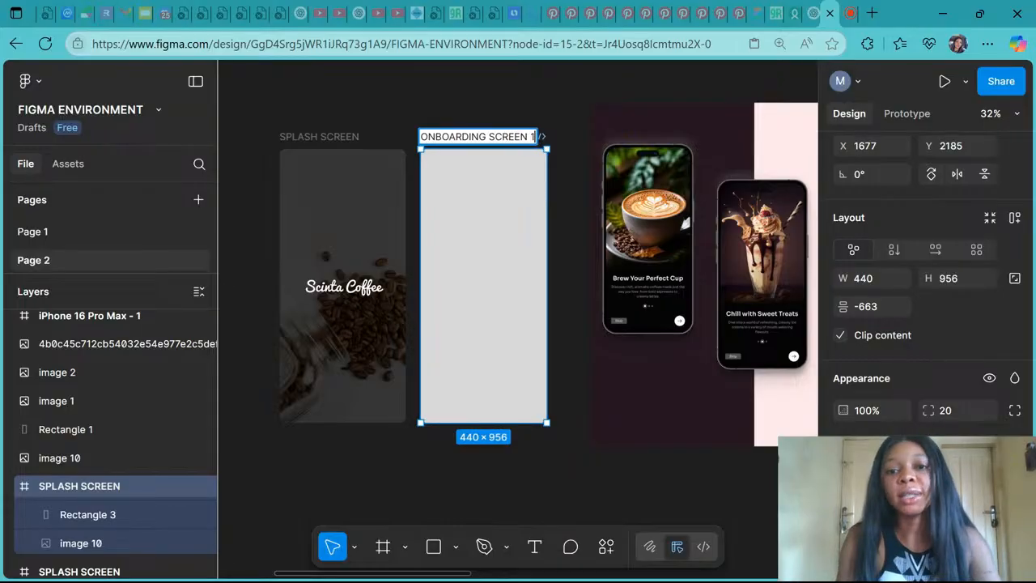
{"action": "left_click", "coordinate": [557, 103]}
Step: Change the fill of Rectangle 3 in ONBOARDING SCREEN 1 to a linear gradient, flipping its direction and flipping it back
{"action": "scroll", "coordinate": [76, 427], "scroll_direction": "down", "scroll_amount": 1}
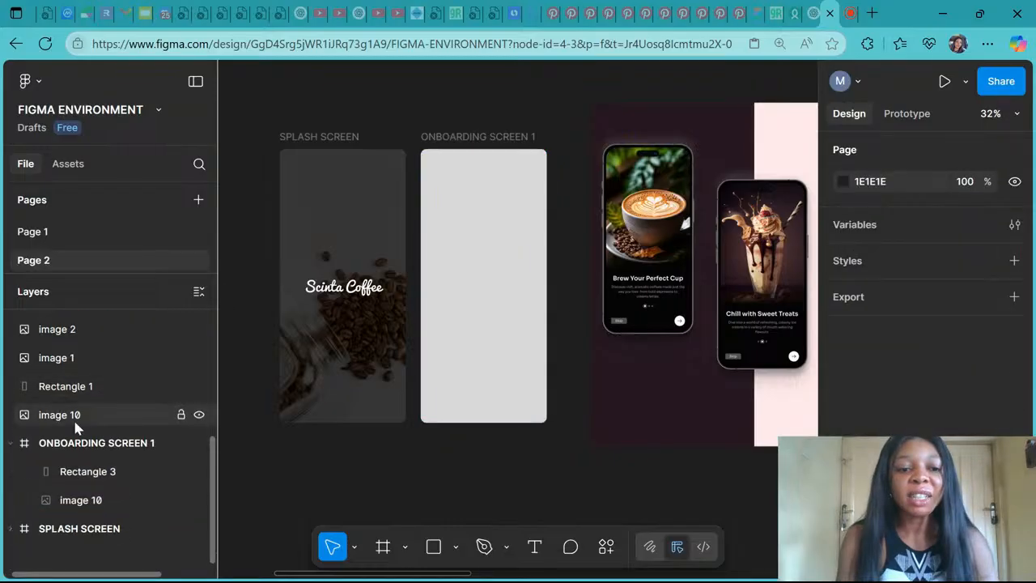
{"action": "left_click", "coordinate": [104, 477]}
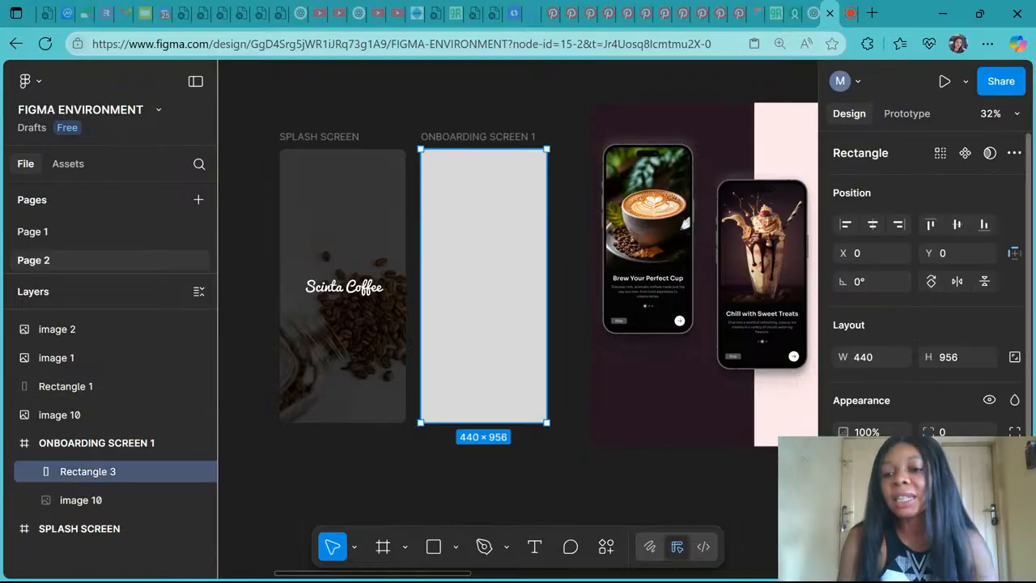
{"action": "left_click", "coordinate": [846, 508]}
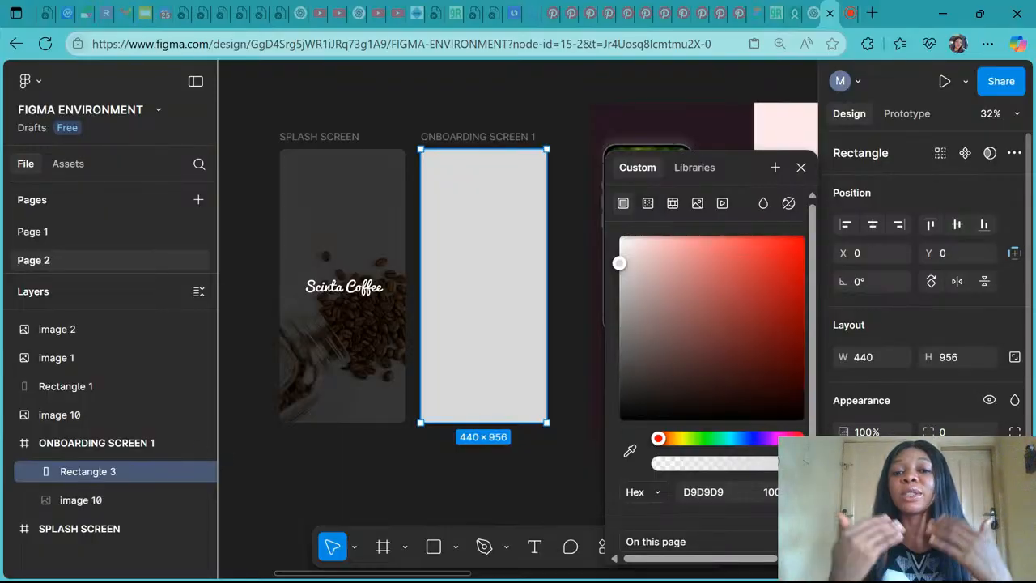
{"action": "left_click", "coordinate": [647, 206]}
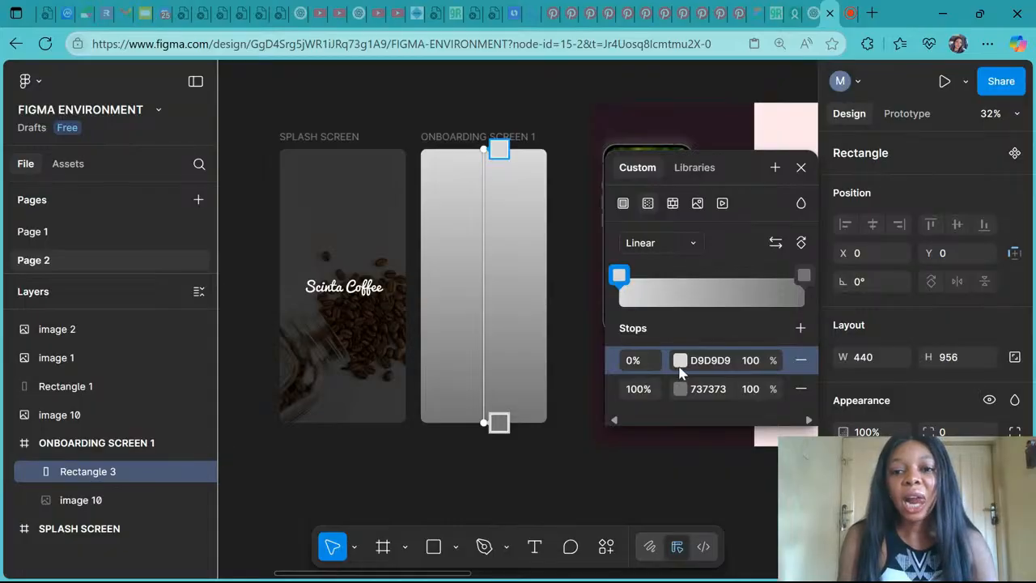
{"action": "left_click", "coordinate": [776, 243]}
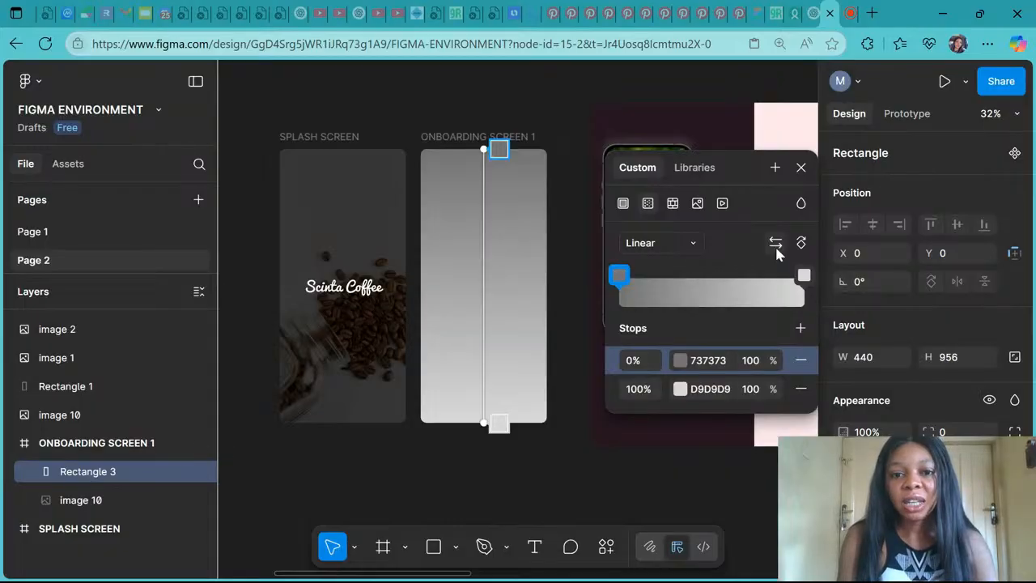
{"action": "left_click", "coordinate": [775, 245]}
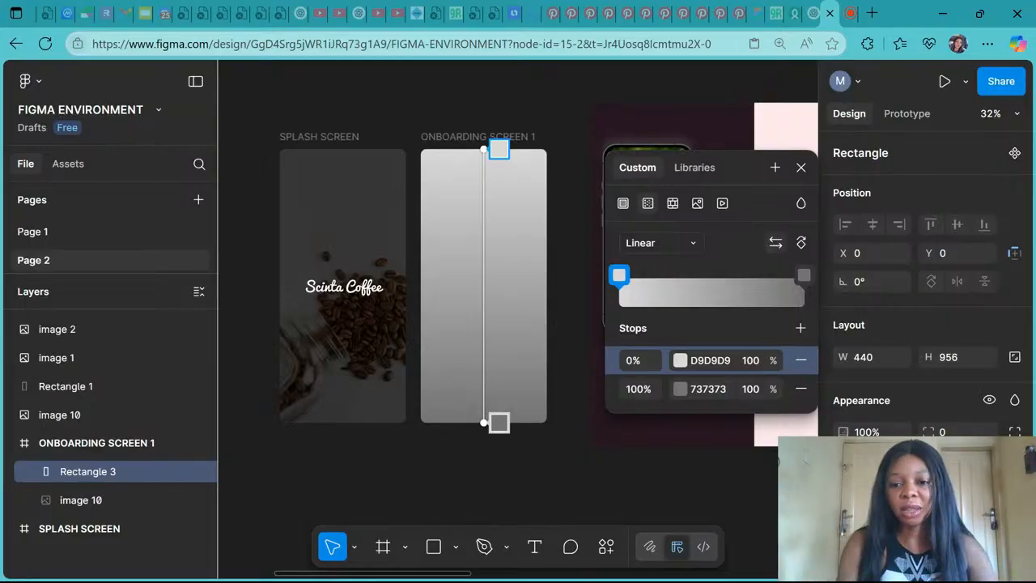
Step: Set the rectangle gradient's 100% stop to black 000000 at 100% opacity
{"action": "left_click", "coordinate": [802, 276]}
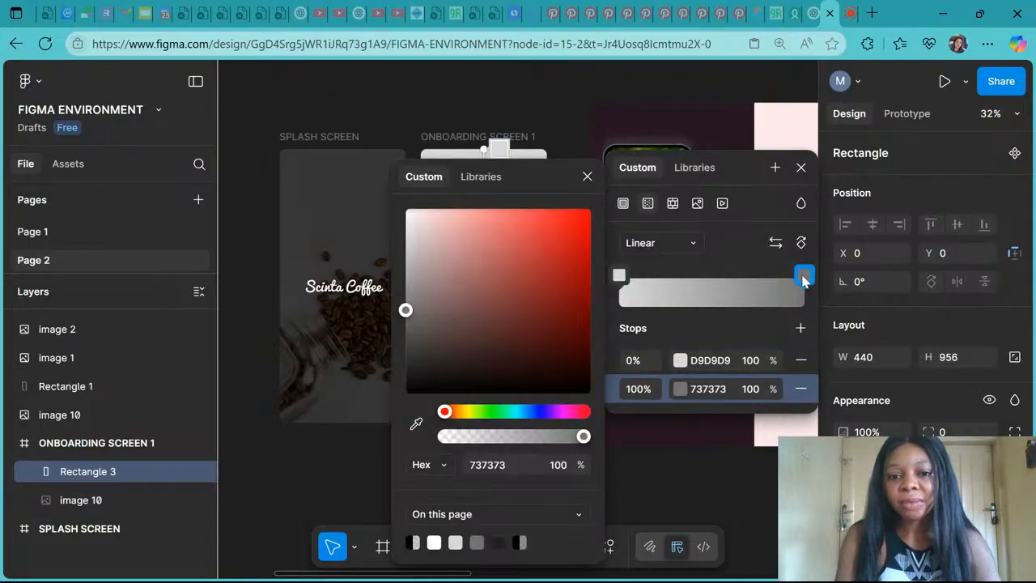
{"action": "left_click", "coordinate": [416, 541]}
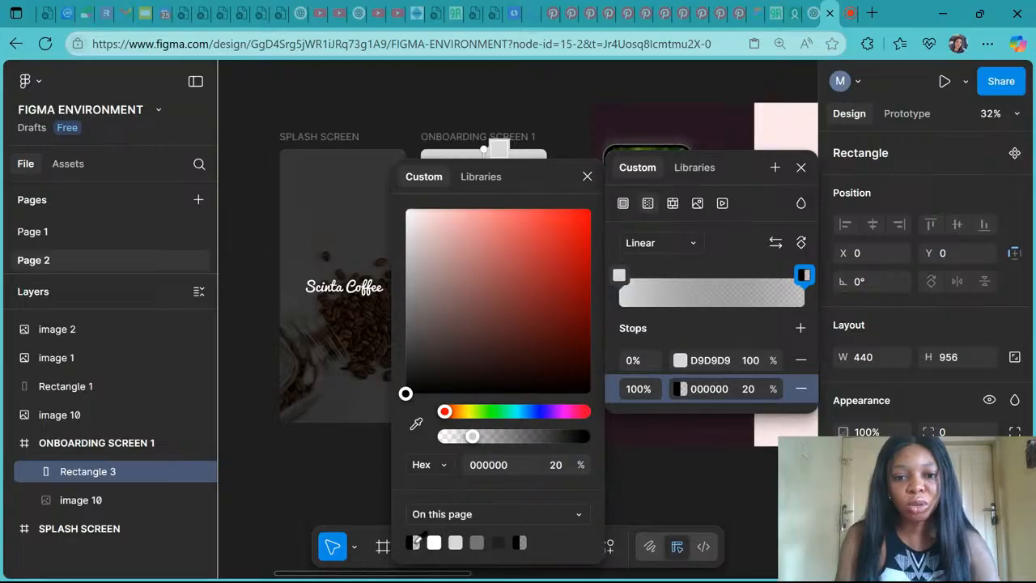
{"action": "left_click_drag", "start_coordinate": [529, 188], "coordinate": [297, 120]}
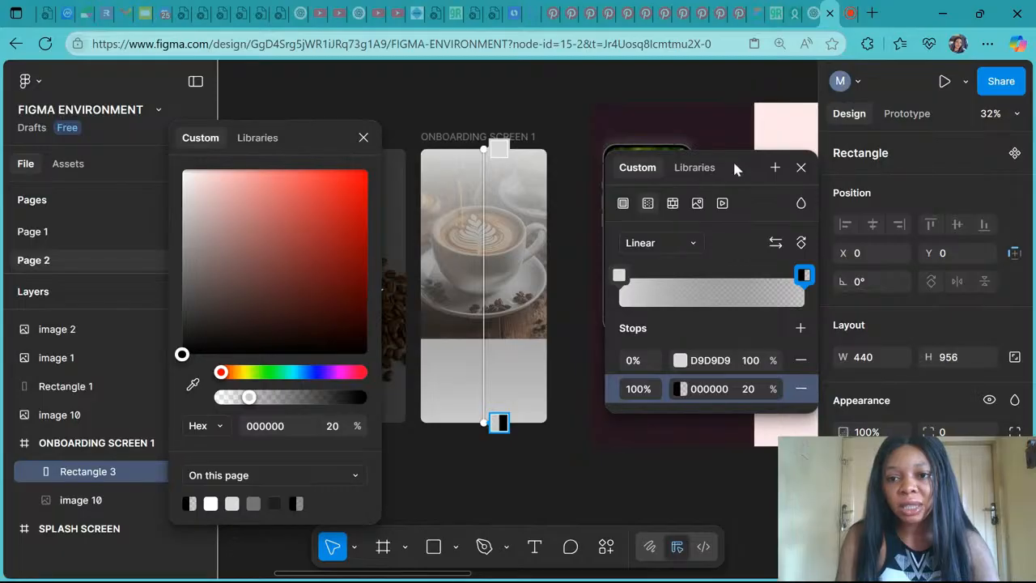
{"action": "left_click_drag", "start_coordinate": [735, 166], "coordinate": [834, 216]}
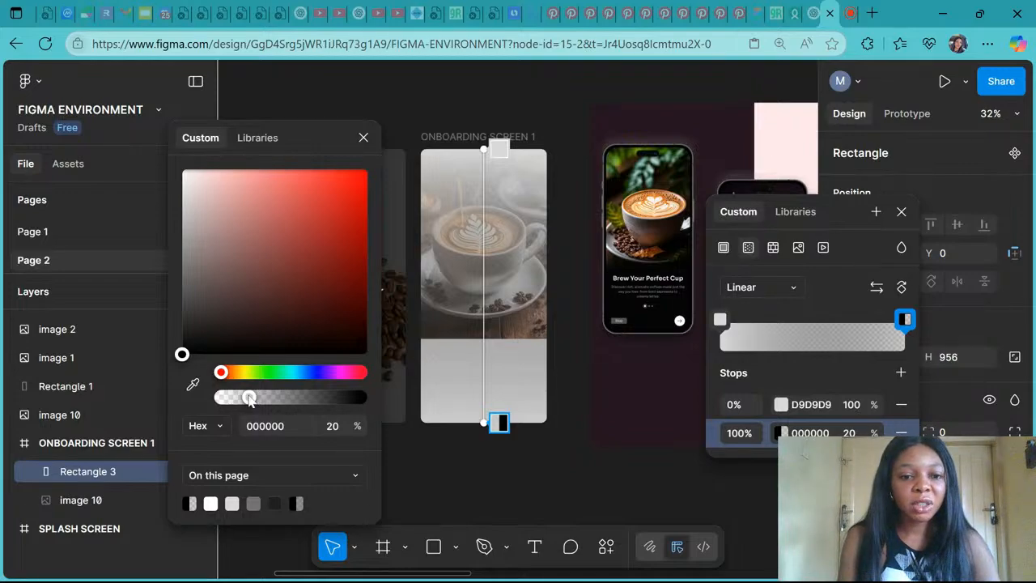
{"action": "left_click_drag", "start_coordinate": [249, 398], "coordinate": [381, 405]}
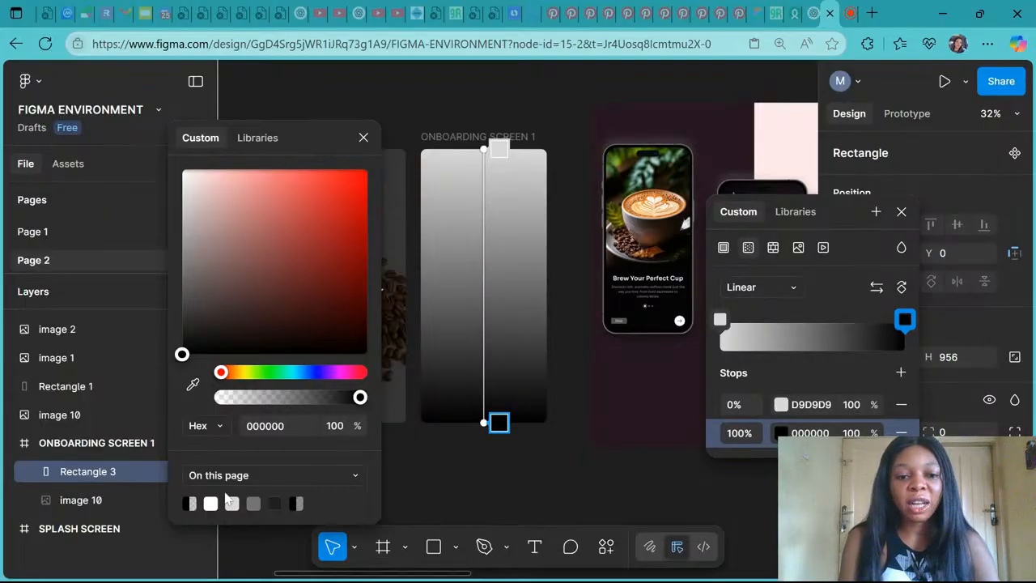
{"action": "left_click", "coordinate": [191, 501]}
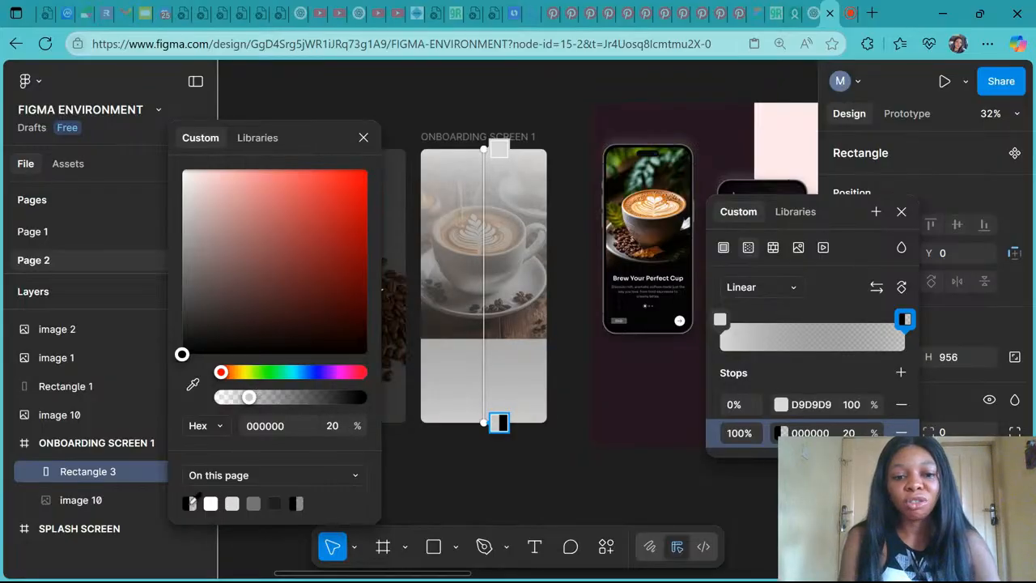
{"action": "left_click_drag", "start_coordinate": [250, 398], "coordinate": [361, 397]}
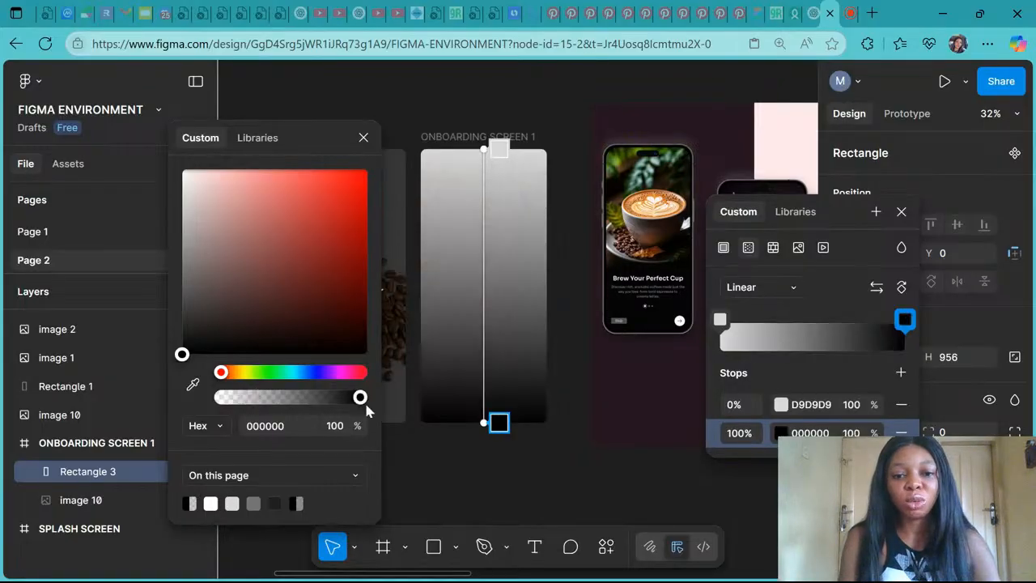
Step: Set the gradient's 0% stop to black 000000 at 20% opacity so the coffee image shows through
{"action": "left_click", "coordinate": [781, 405]}
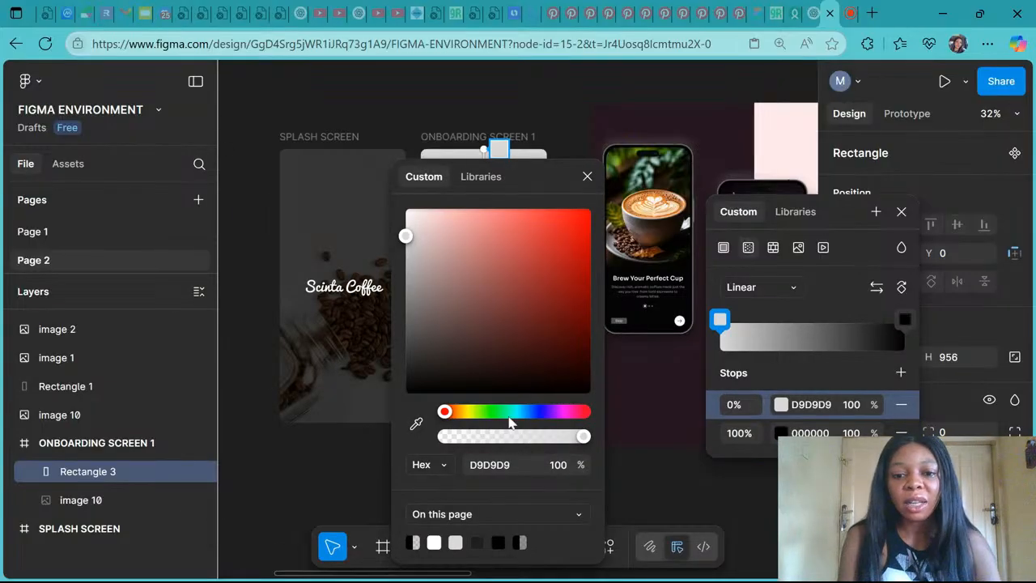
{"action": "left_click", "coordinate": [477, 542]}
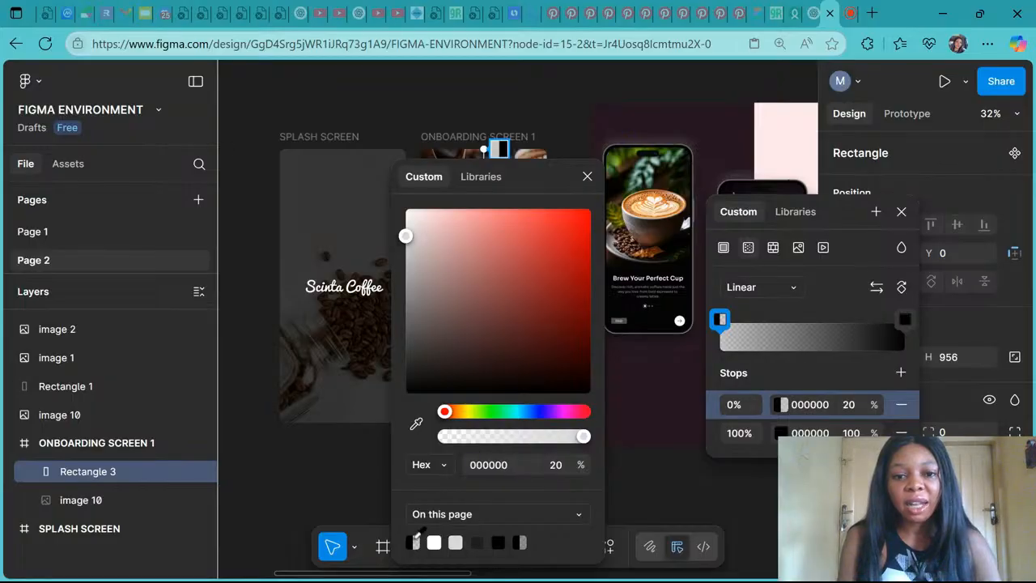
{"action": "left_click_drag", "start_coordinate": [524, 178], "coordinate": [287, 112]}
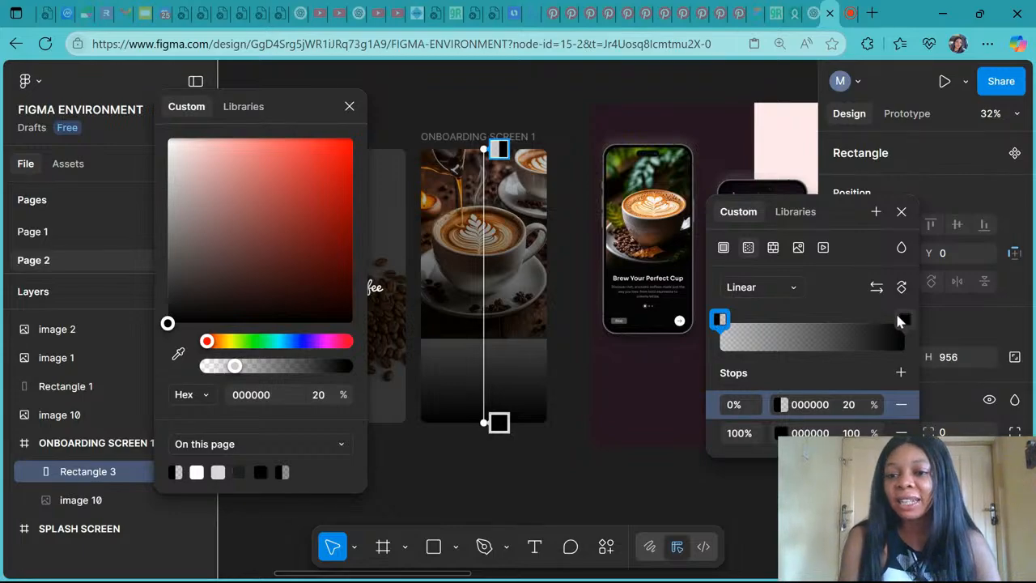
Step: Move the gradient's solid black stop up to the 65% position, over the lower part of the coffee image
{"action": "left_click", "coordinate": [499, 421]}
{"action": "left_click_drag", "start_coordinate": [522, 176], "coordinate": [248, 148]}
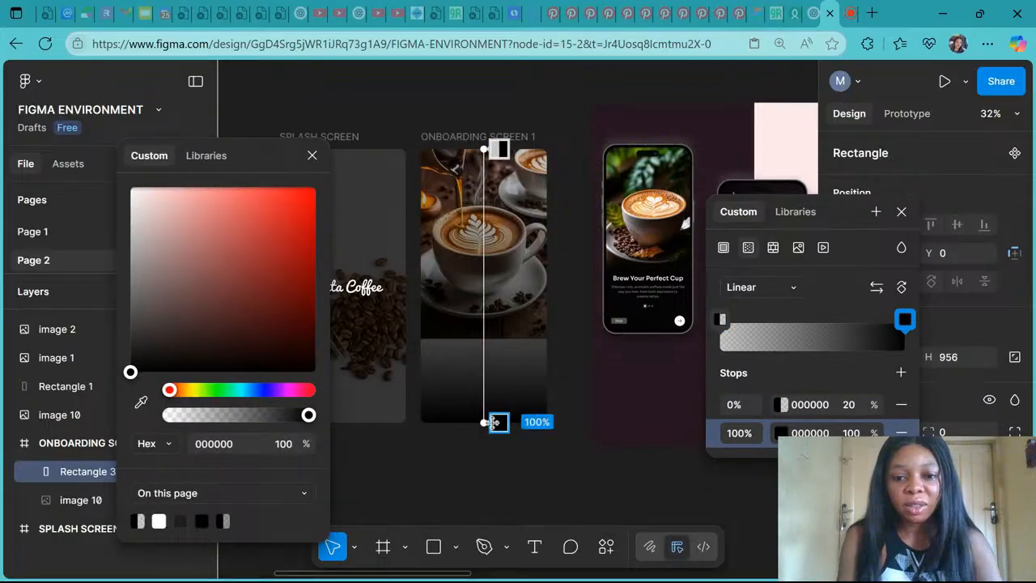
{"action": "left_click_drag", "start_coordinate": [493, 421], "coordinate": [492, 315]}
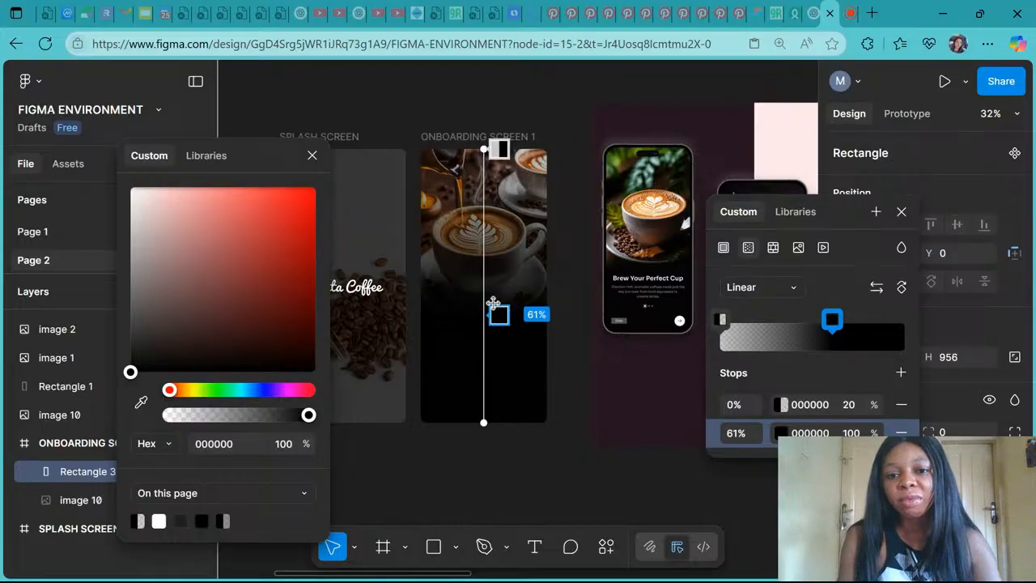
{"action": "mouse_move", "coordinate": [493, 302]}
{"action": "left_mouse_down"}
{"action": "mouse_move", "coordinate": [483, 172]}
{"action": "mouse_move", "coordinate": [487, 305]}
{"action": "left_mouse_up"}
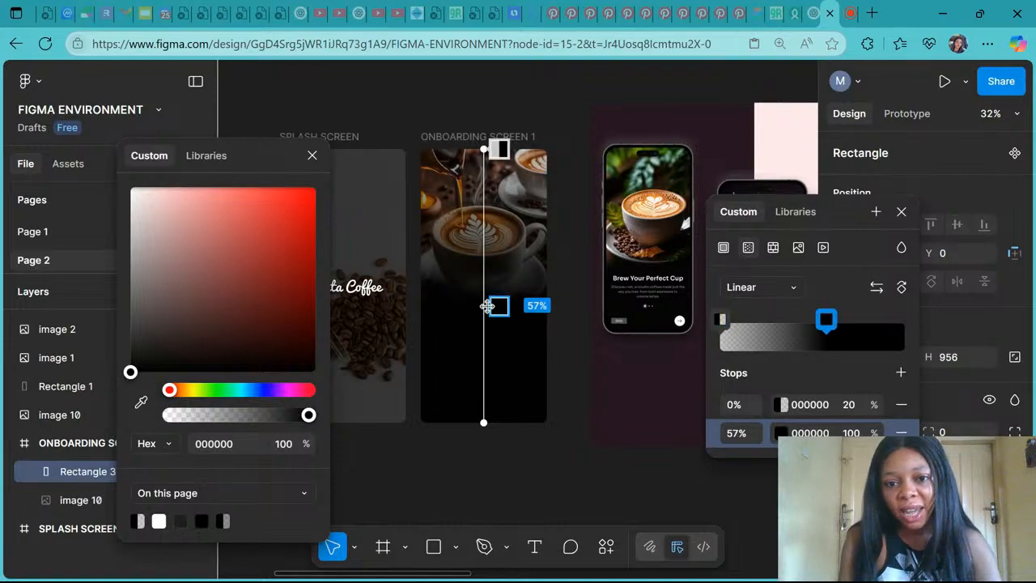
{"action": "left_click_drag", "start_coordinate": [487, 305], "coordinate": [486, 329]}
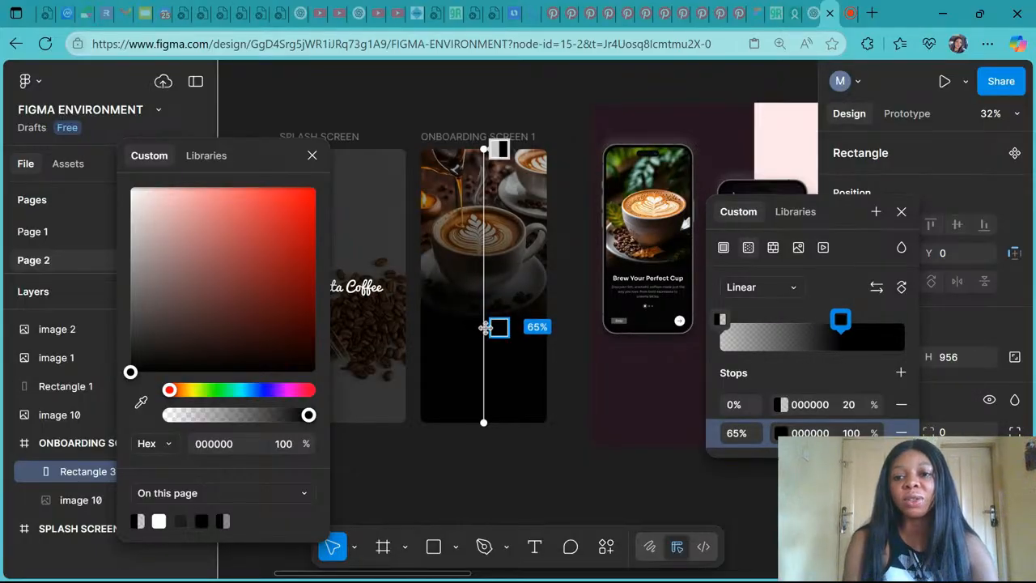
{"action": "left_click", "coordinate": [310, 156]}
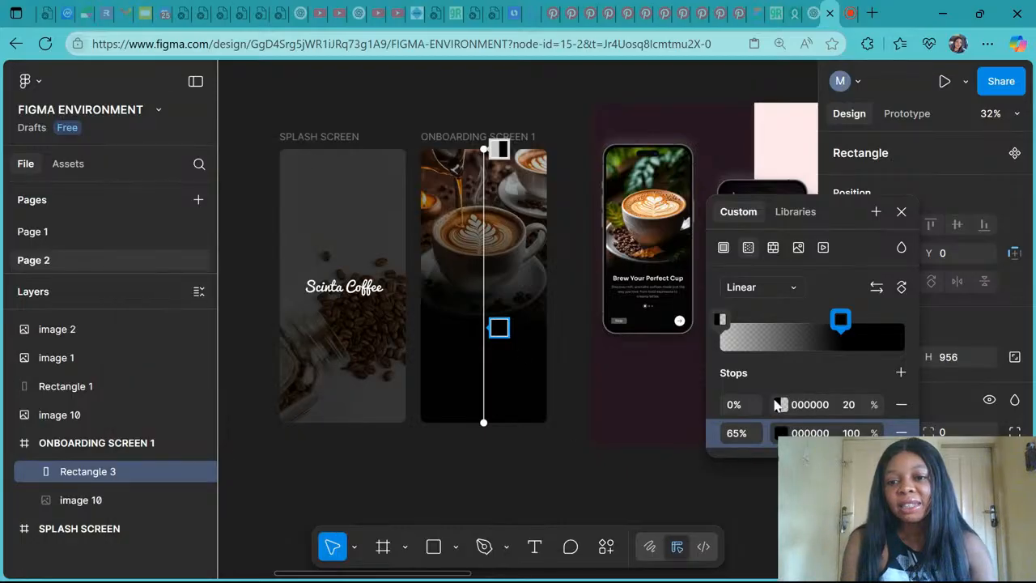
Step: Try 88% opacity on the gradient's 65% stop and restore it to 100%
{"action": "left_click", "coordinate": [850, 433]}
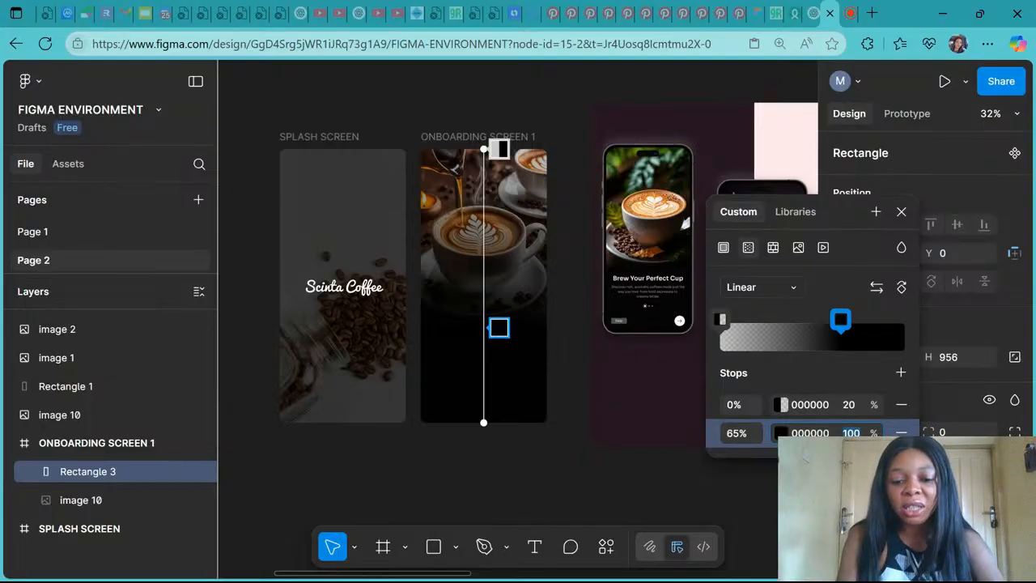
{"action": "type", "text": "88"}
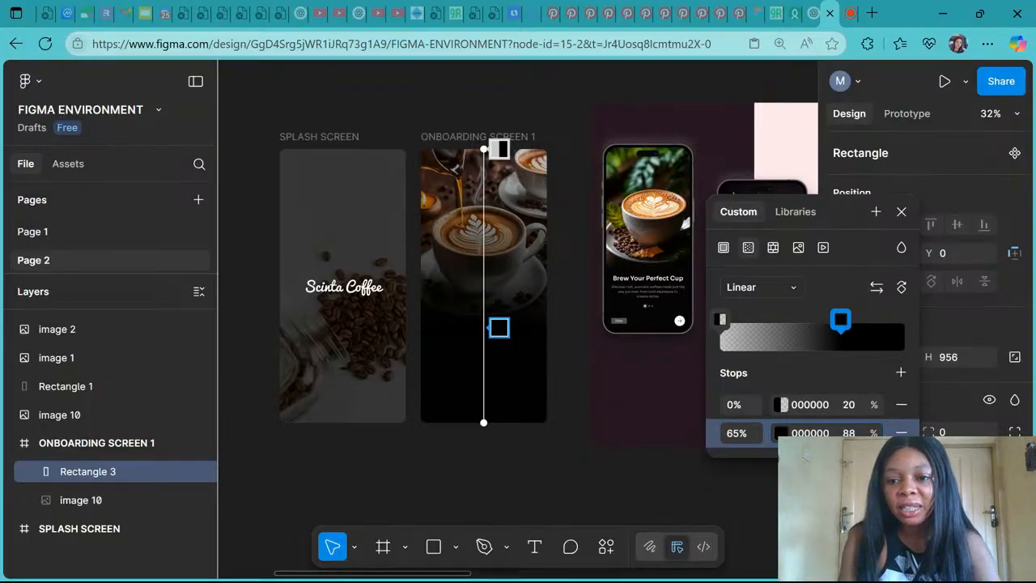
{"action": "left_click", "coordinate": [857, 401]}
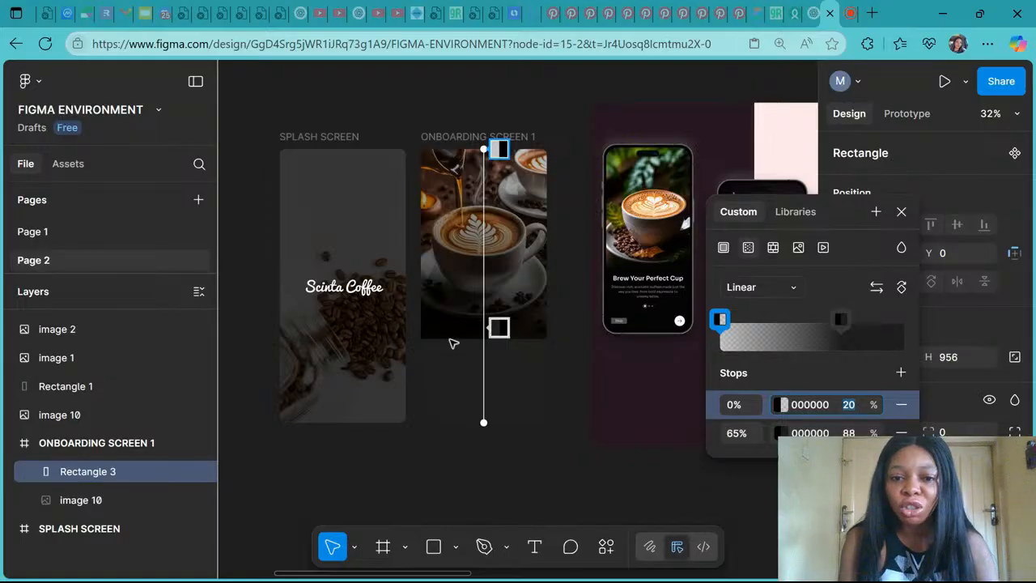
{"action": "left_click", "coordinate": [852, 433]}
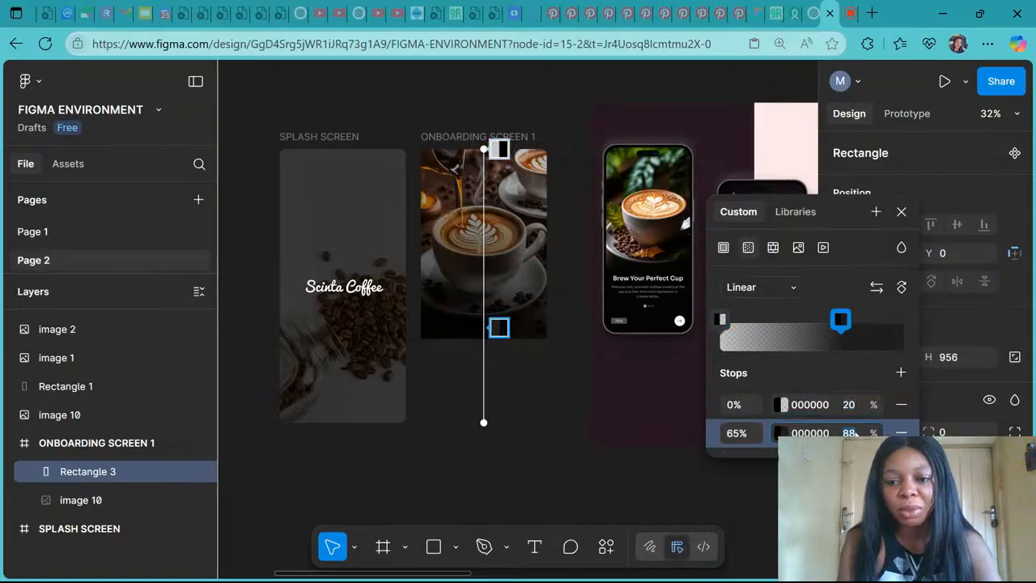
{"action": "type", "text": "100"}
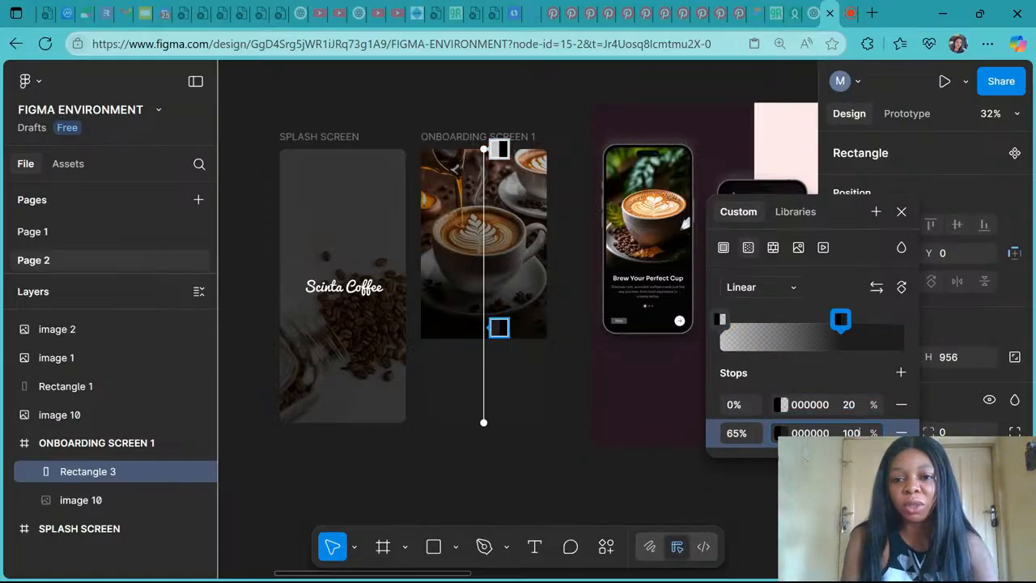
Step: Close the gradient editing and examine the overlaid coffee image beside the reference phone screen
{"action": "key", "text": "Escape"}
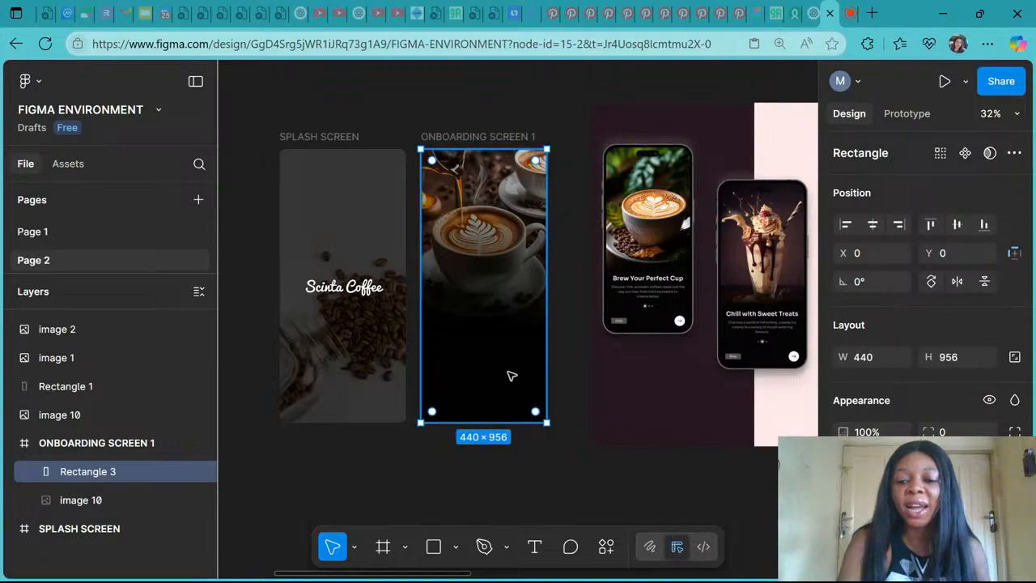
{"action": "key", "text": "ctrl+plus"}
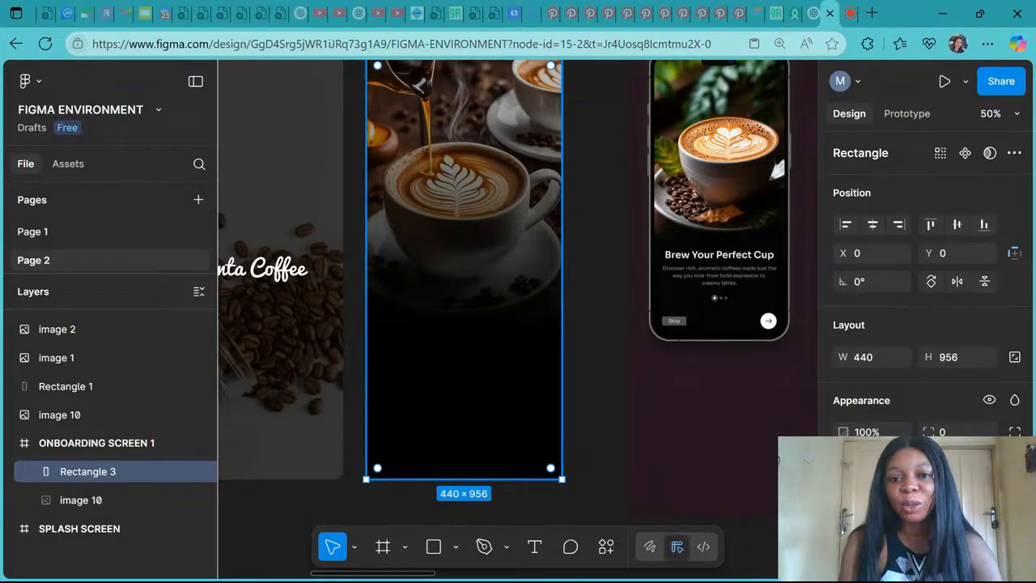
{"action": "scroll", "coordinate": [668, 339], "scroll_direction": "up", "scroll_amount": 2}
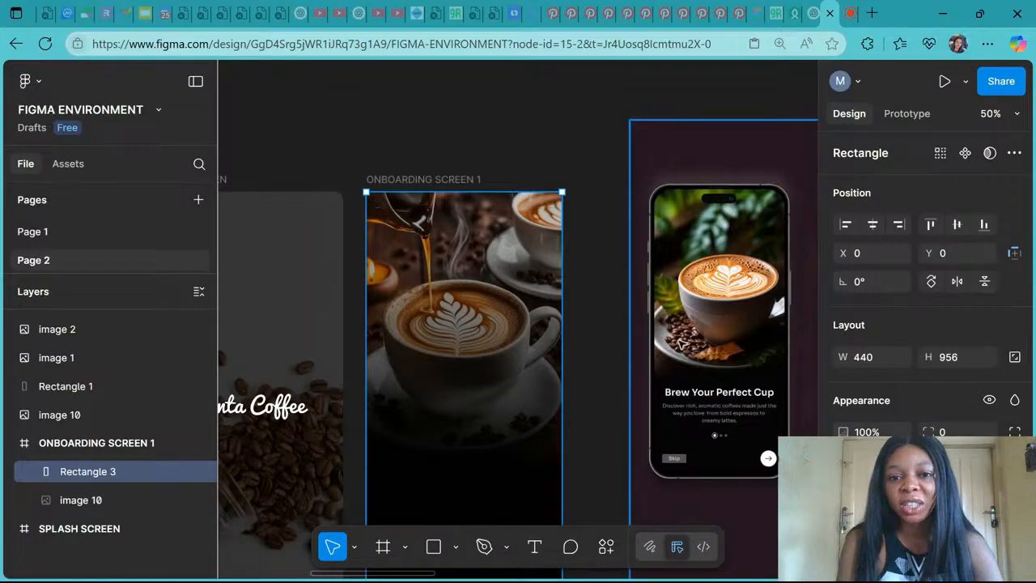
Step: Add the white heading text "Brew your Perfect cup" to Onboarding Screen 1 and centre it just below the coffee cup
{"action": "scroll", "coordinate": [532, 336], "scroll_direction": "down", "scroll_amount": 2}
{"action": "scroll", "coordinate": [532, 336], "scroll_direction": "left", "scroll_amount": 1}
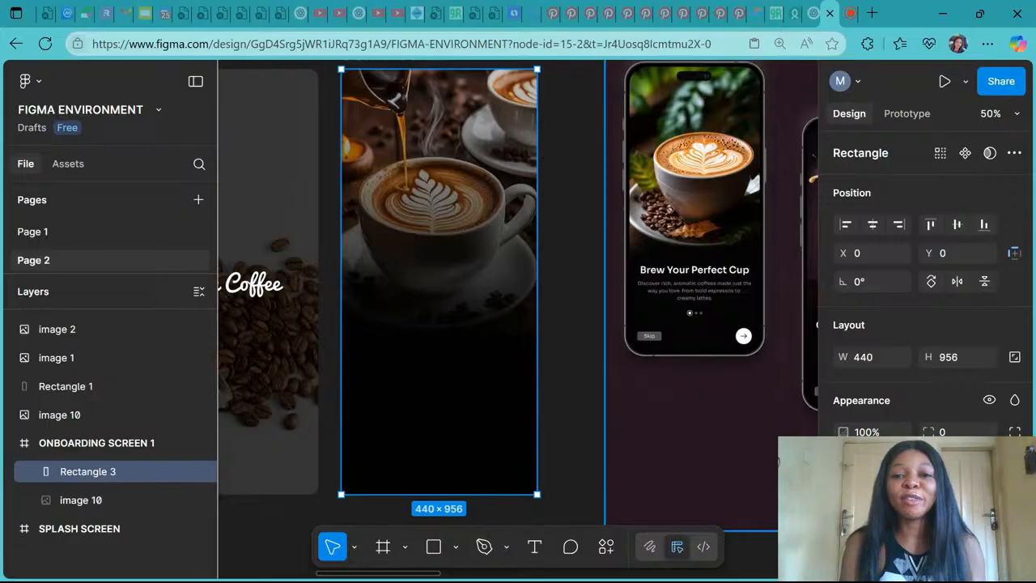
{"action": "left_click", "coordinate": [558, 331]}
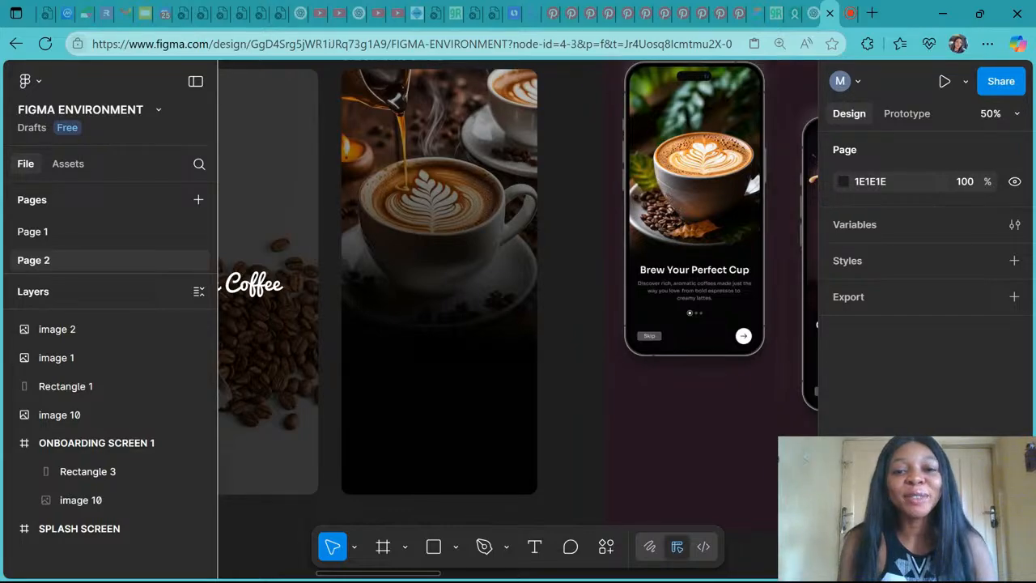
{"action": "scroll", "coordinate": [550, 167], "scroll_direction": "down", "scroll_amount": 2}
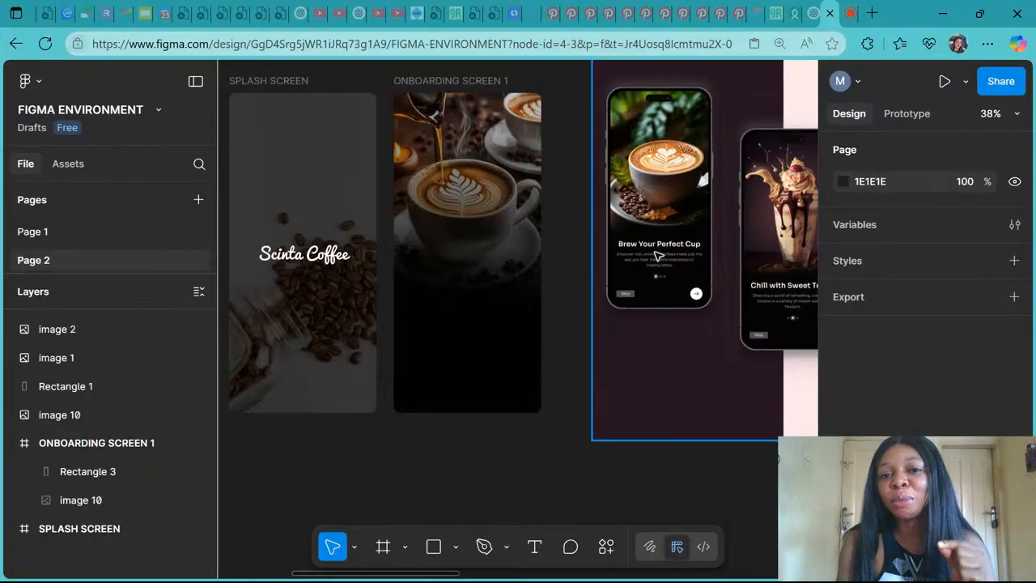
{"action": "left_click", "coordinate": [537, 546]}
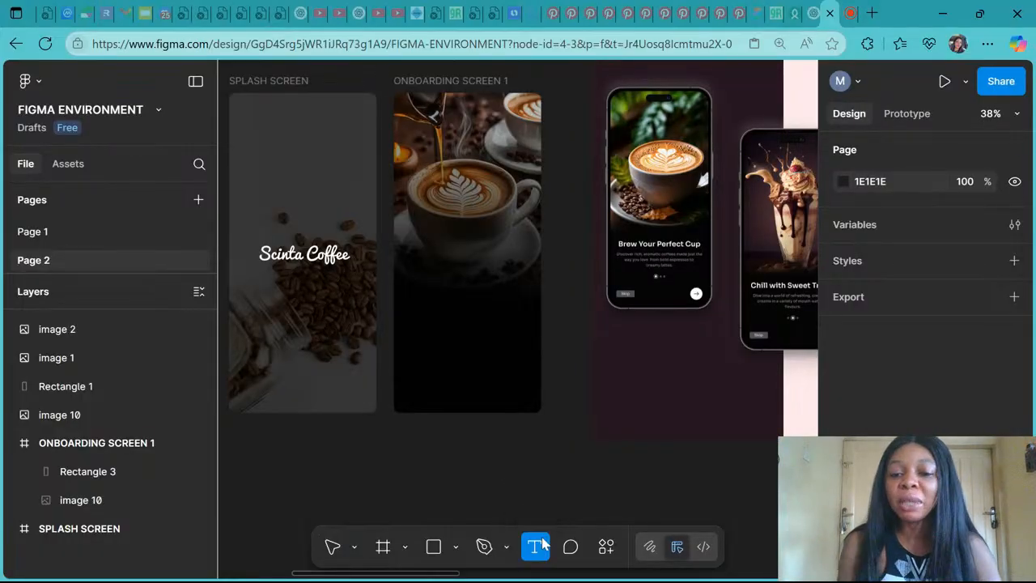
{"action": "left_click", "coordinate": [445, 272]}
{"action": "left_click", "coordinate": [445, 272]}
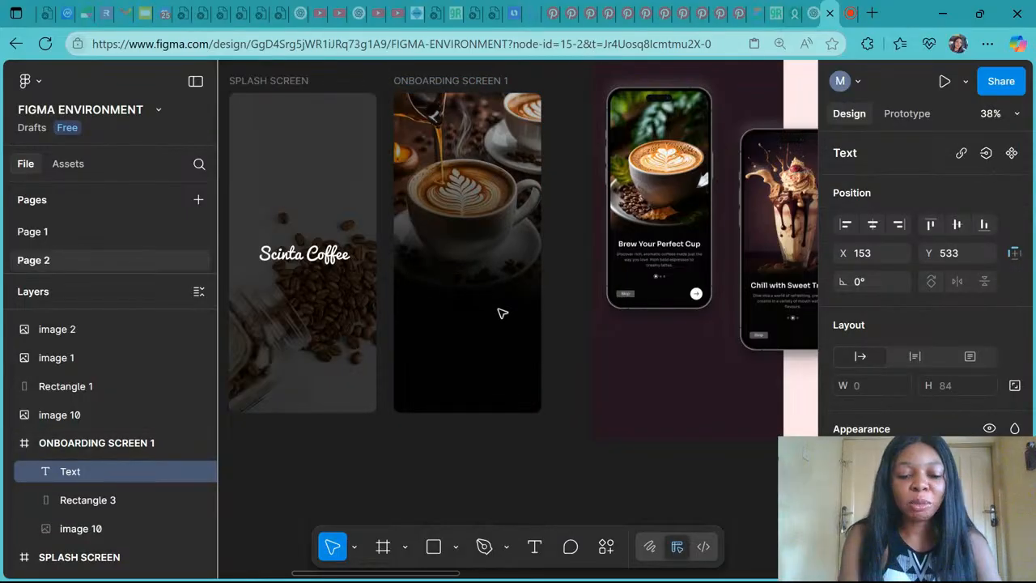
{"action": "type", "text": "Brew"}
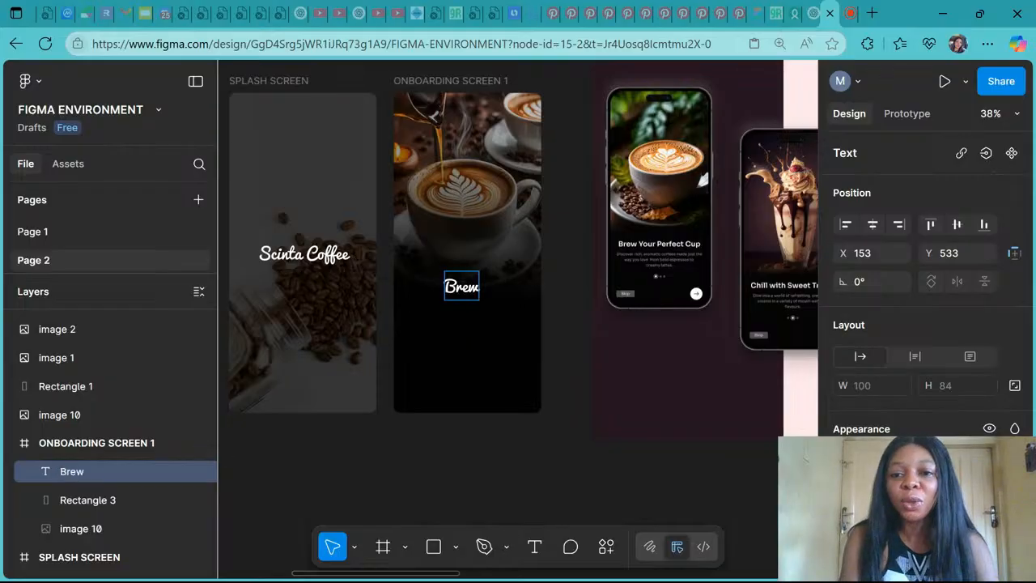
{"action": "type", "text": " your"}
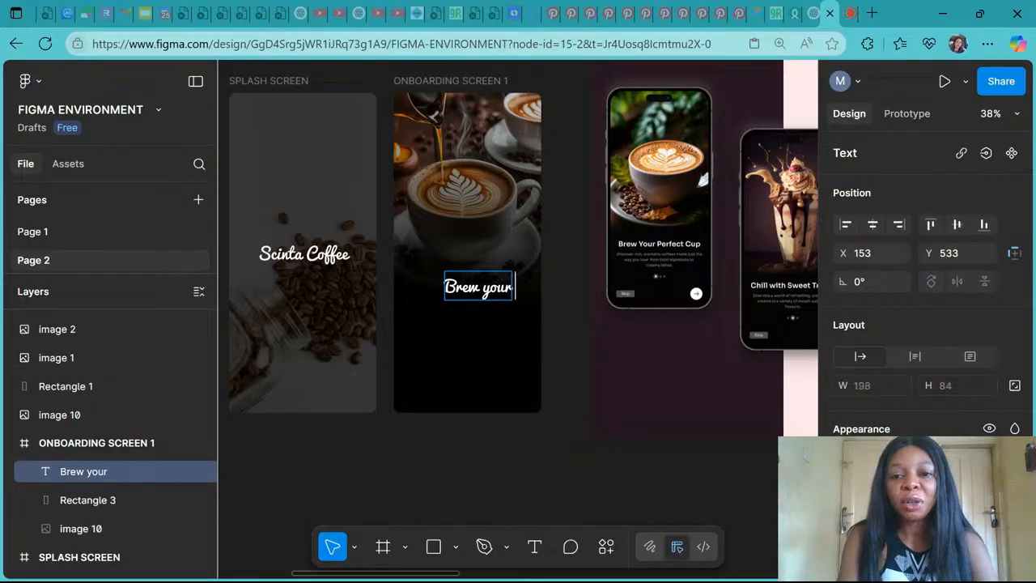
{"action": "type", "text": " Per"}
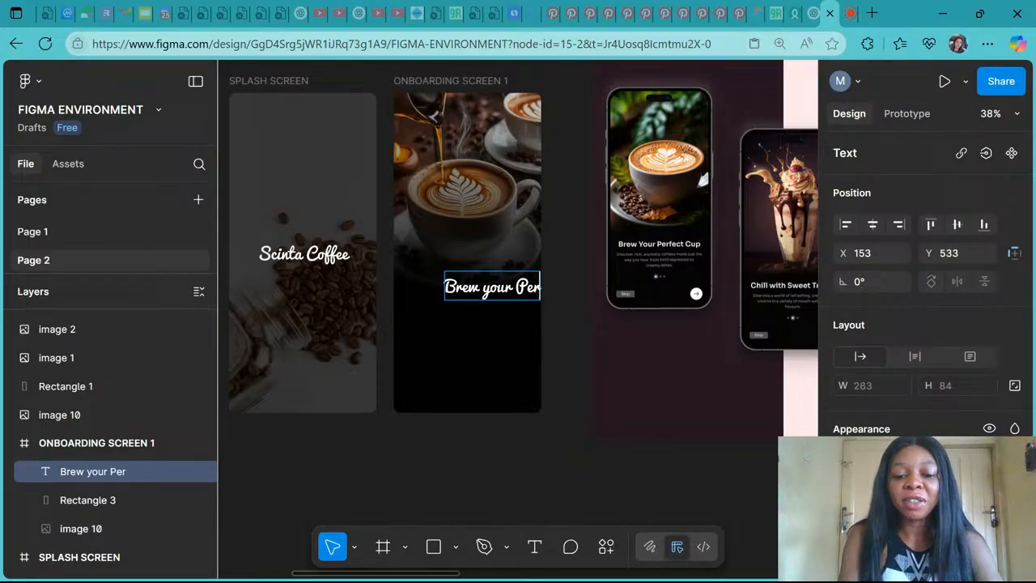
{"action": "type", "text": "fect c"}
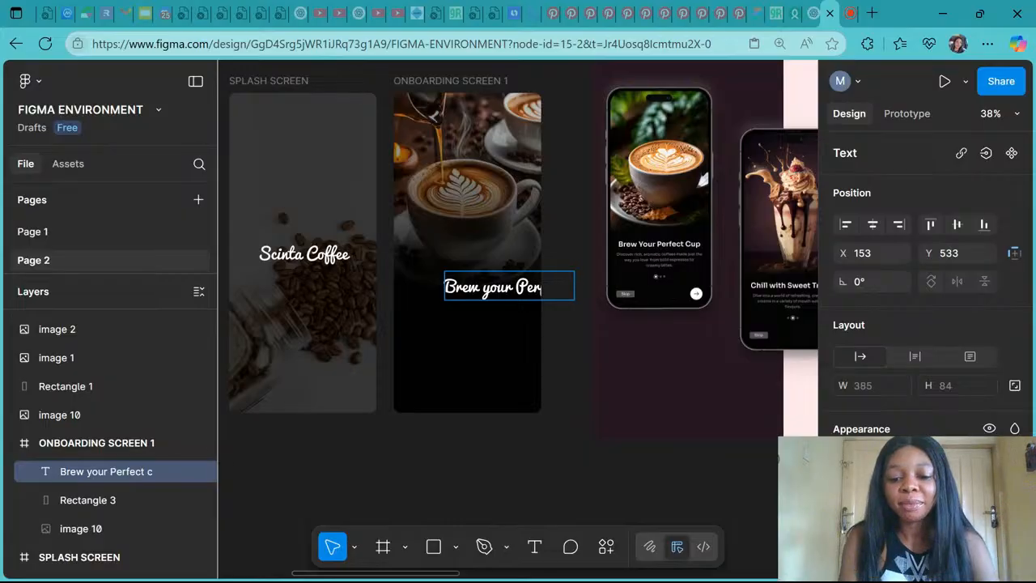
{"action": "type", "text": "up"}
{"action": "key", "text": "Escape"}
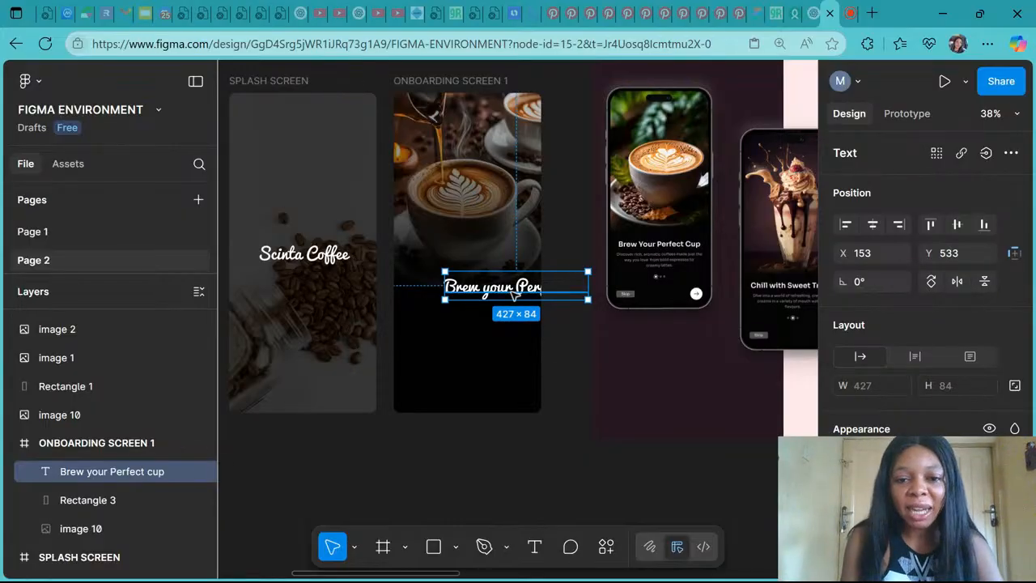
{"action": "left_click_drag", "start_coordinate": [513, 293], "coordinate": [468, 278]}
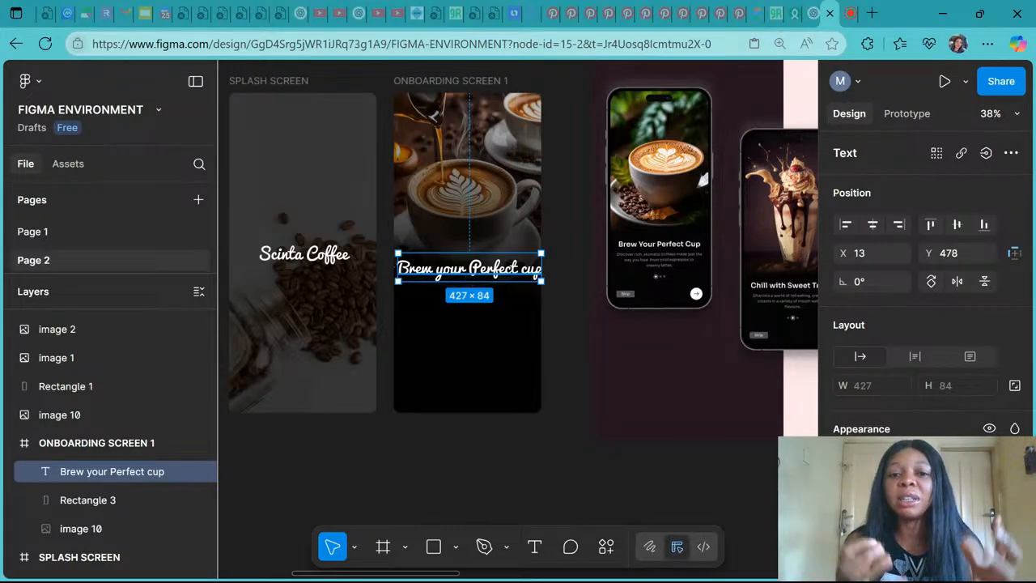
Step: Duplicate the heading into the black area beneath it and change the copy's text to "Typeface"
{"action": "scroll", "coordinate": [886, 340], "scroll_direction": "down", "scroll_amount": 4}
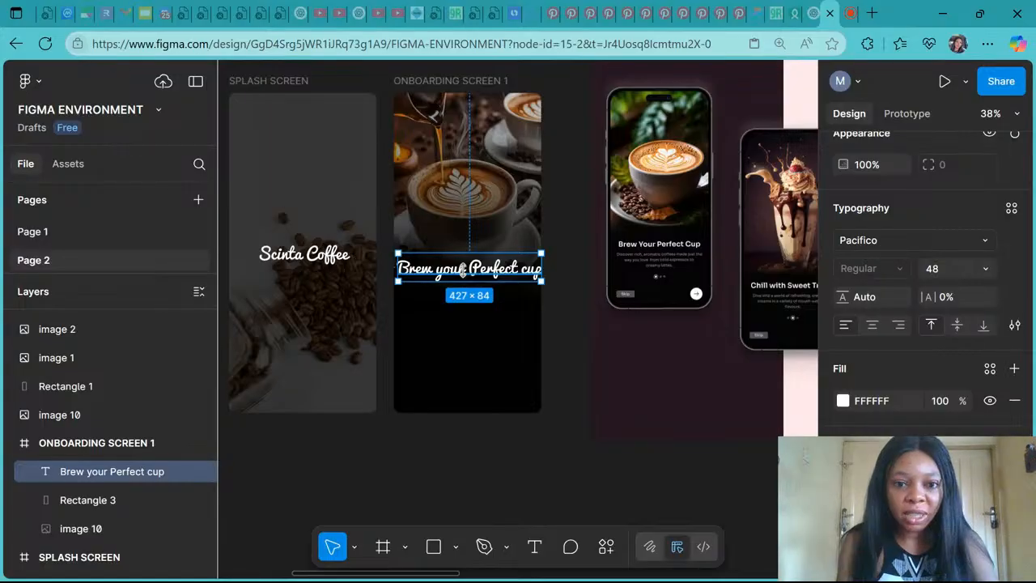
{"action": "left_click_drag", "start_coordinate": [468, 270], "coordinate": [472, 332], "text": "alt"}
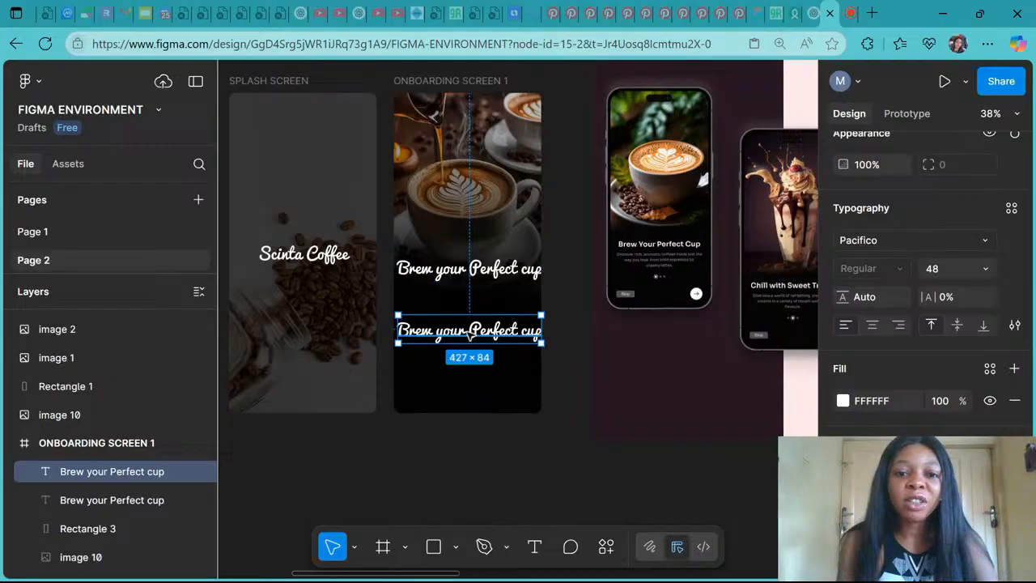
{"action": "double_click", "coordinate": [470, 333]}
{"action": "type", "text": "Ty"}
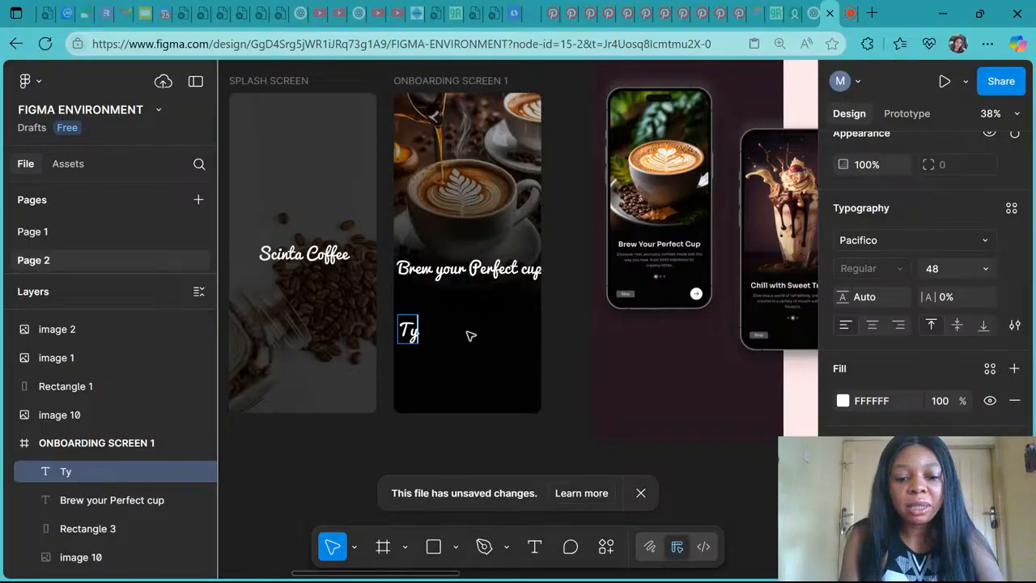
{"action": "type", "text": "peface"}
{"action": "key", "text": "Escape"}
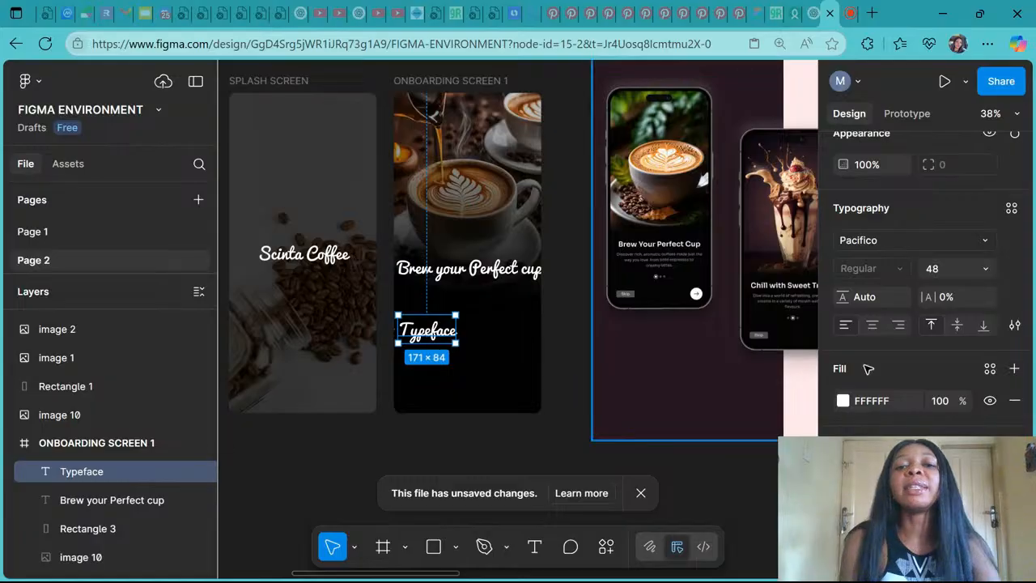
Step: Try Overpass in Bold, Light Italic and ExtraBold Italic on the Typeface sample text and delete the sample
{"action": "left_click", "coordinate": [866, 241]}
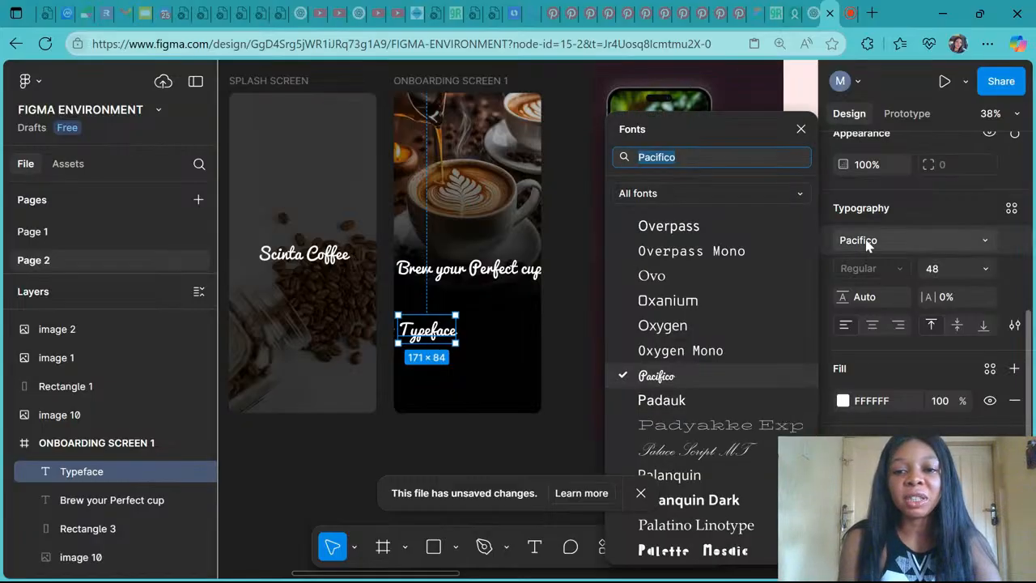
{"action": "left_click", "coordinate": [711, 228]}
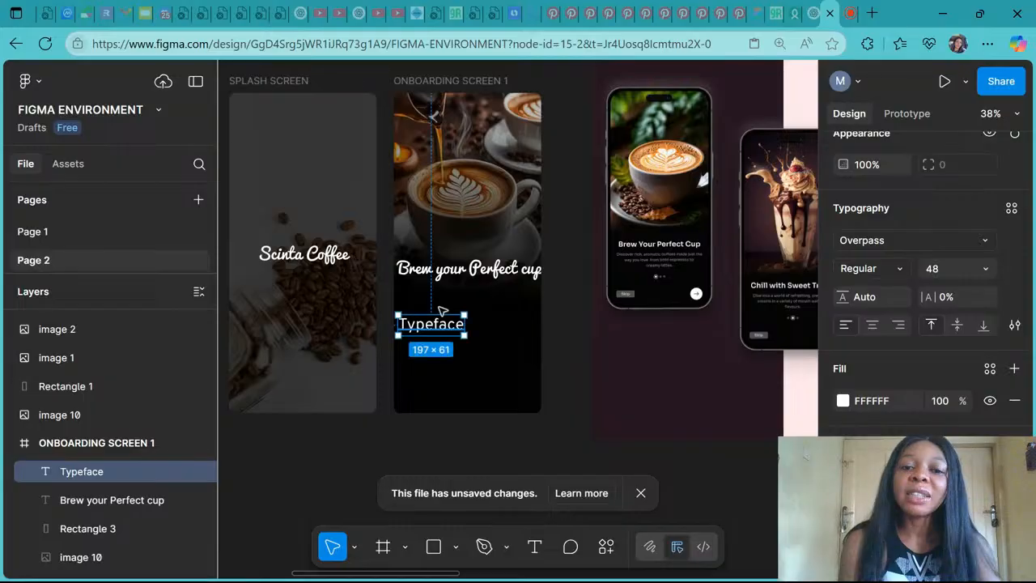
{"action": "left_click", "coordinate": [883, 272]}
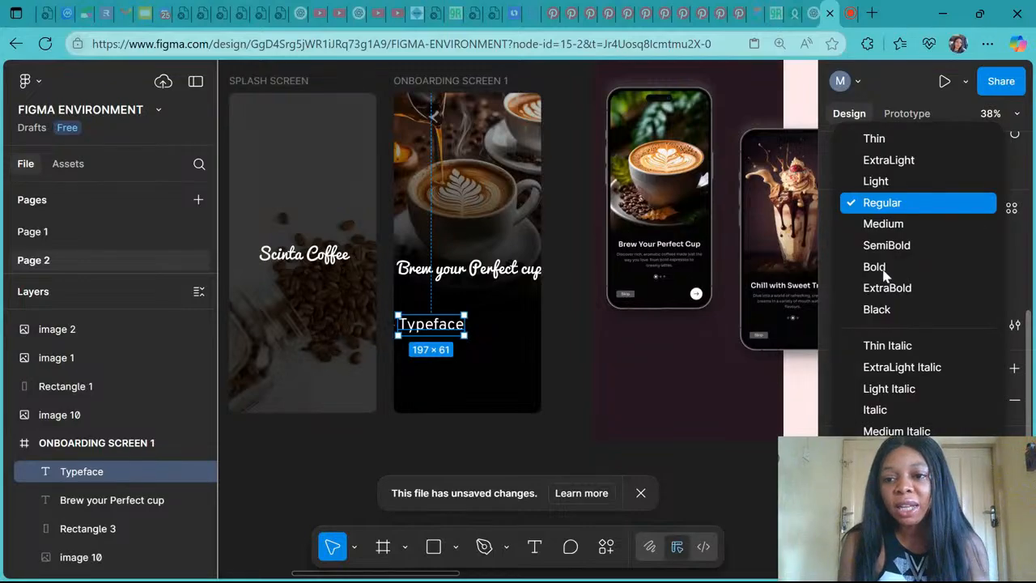
{"action": "left_click", "coordinate": [879, 268]}
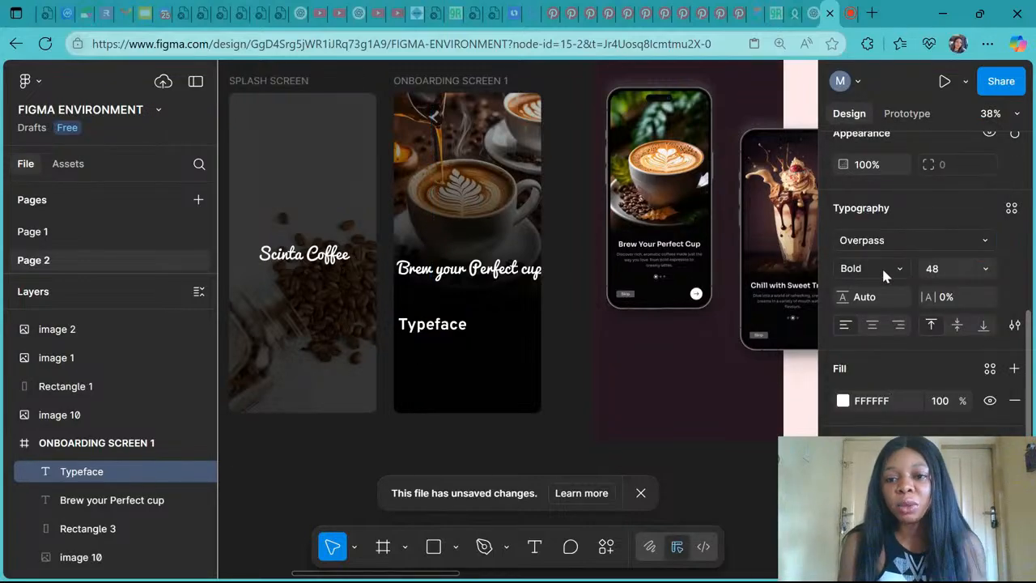
{"action": "left_click", "coordinate": [884, 276]}
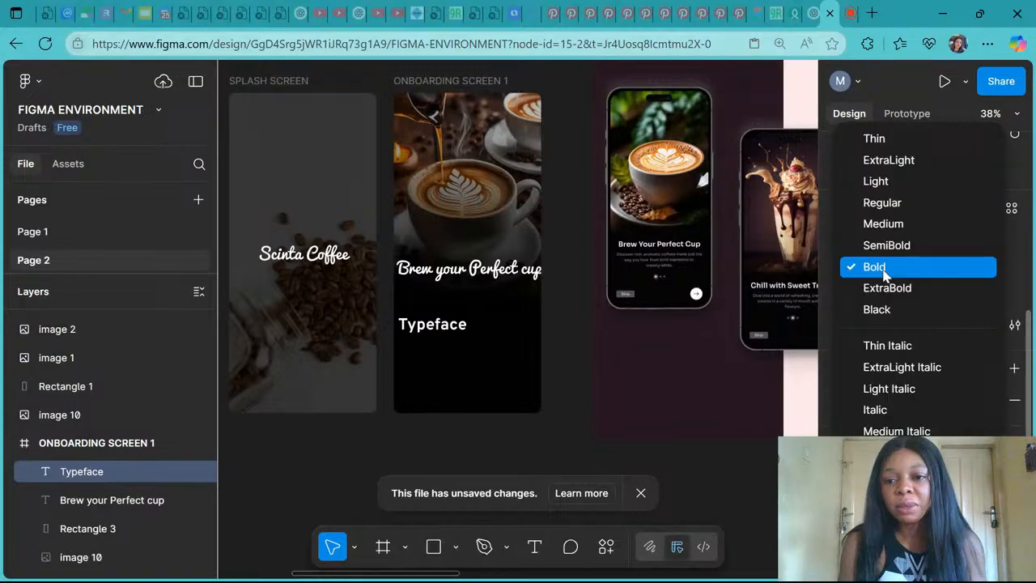
{"action": "left_click", "coordinate": [879, 390]}
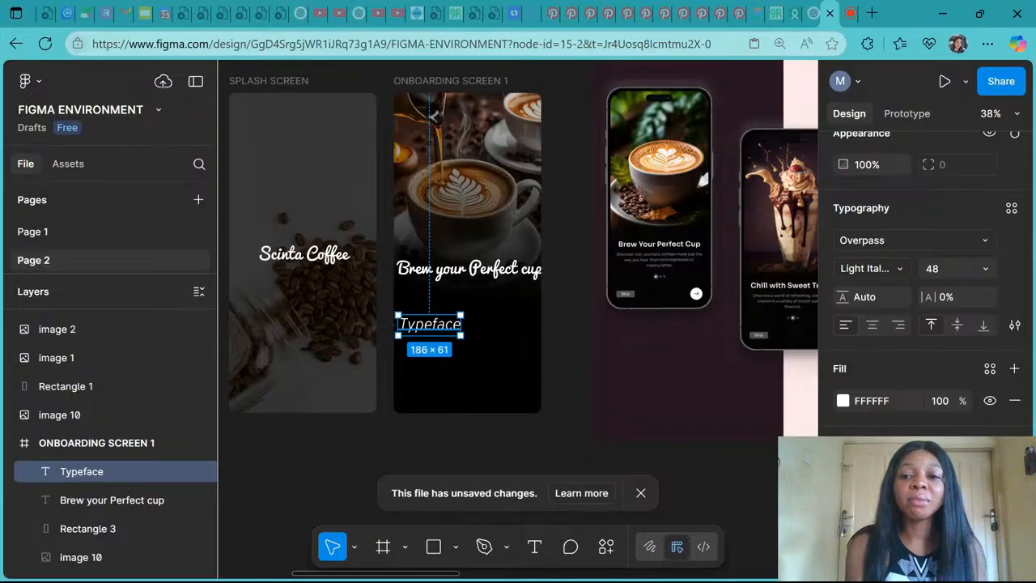
{"action": "left_click", "coordinate": [881, 270]}
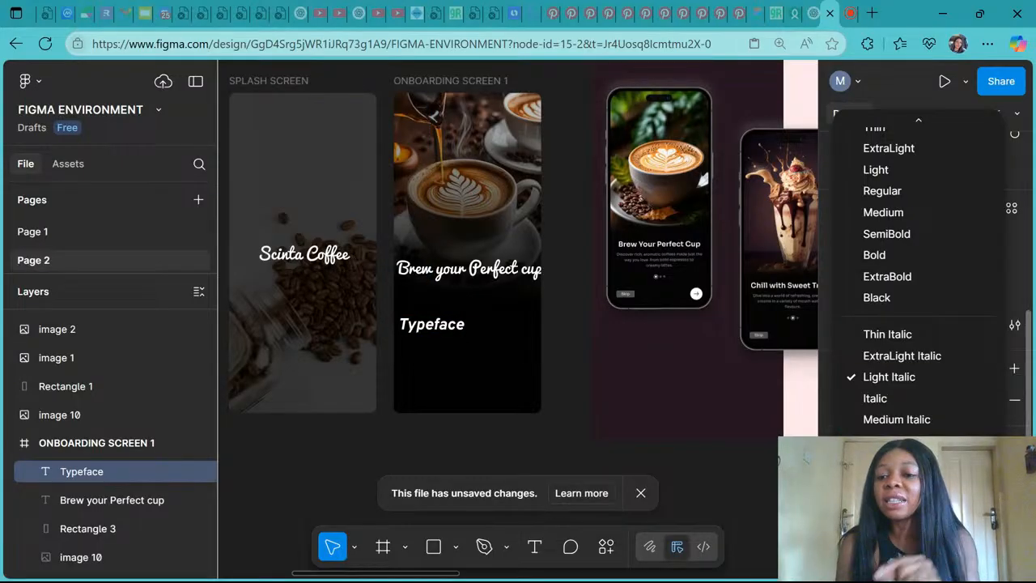
{"action": "left_click", "coordinate": [900, 483]}
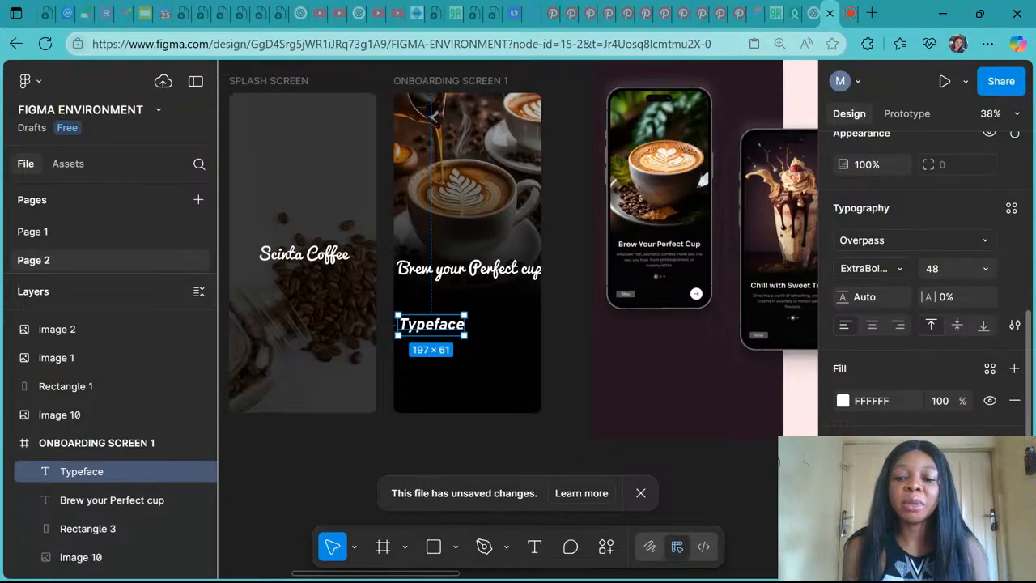
{"action": "key", "text": "Delete"}
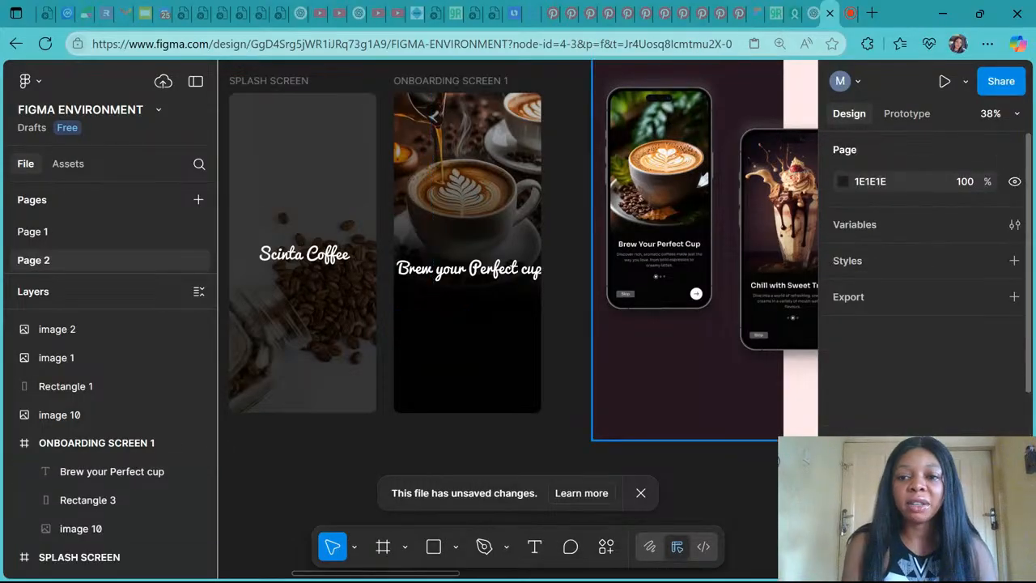
Step: Preview other fonts on the "Brew your Perfect cup" heading and keep Pacifico
{"action": "left_click", "coordinate": [112, 472]}
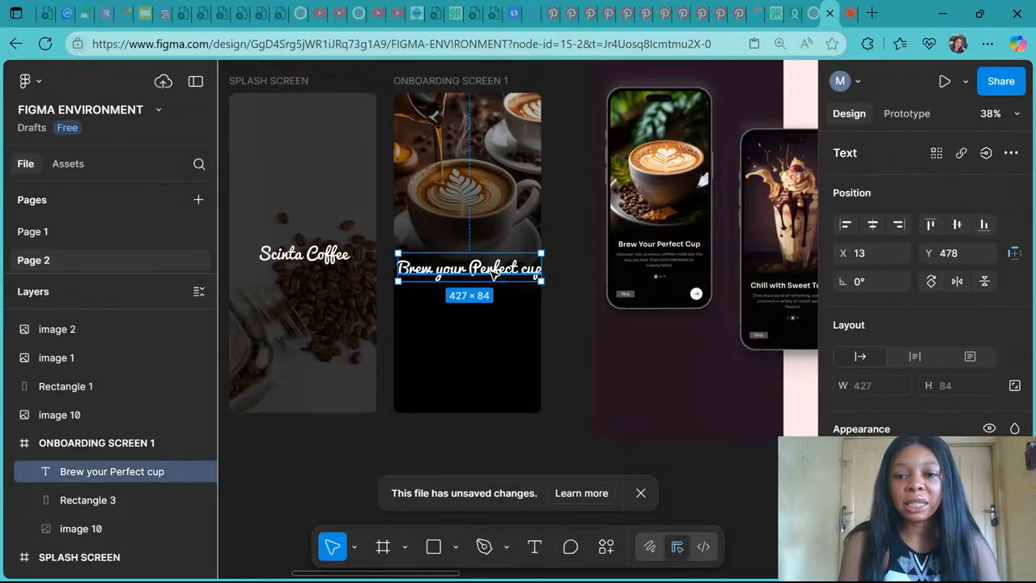
{"action": "left_click", "coordinate": [922, 536]}
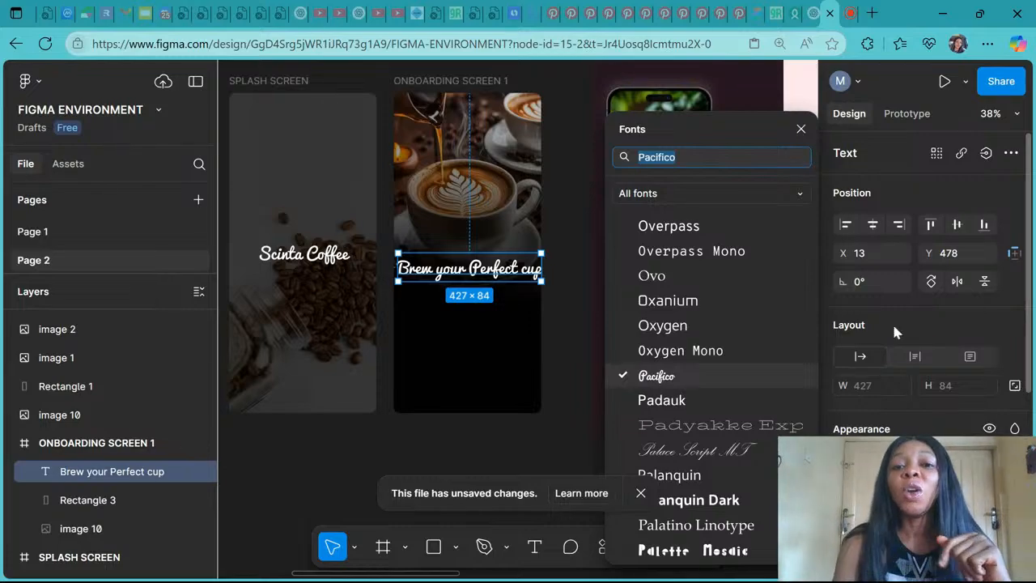
{"action": "left_click", "coordinate": [738, 195]}
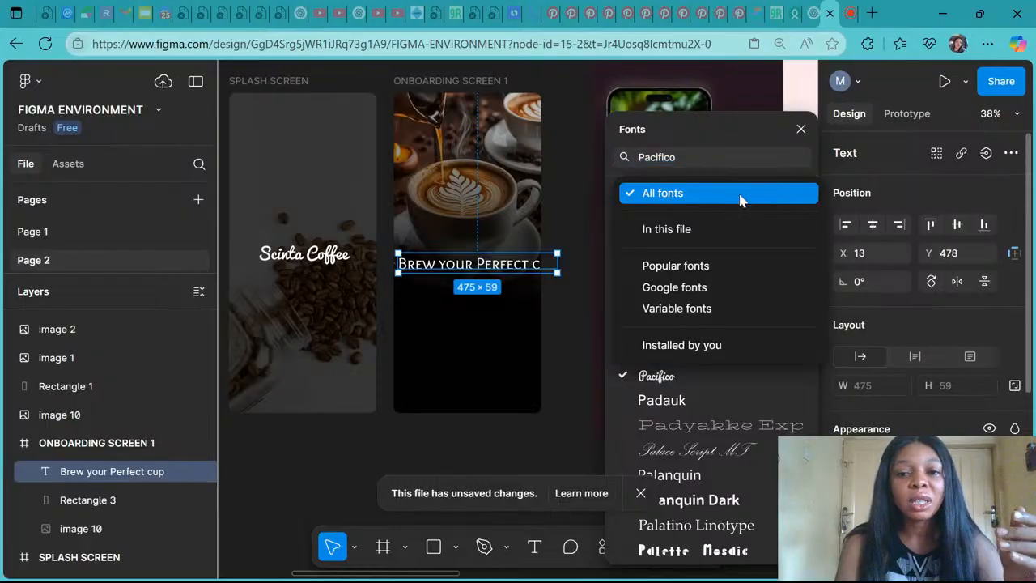
{"action": "left_click", "coordinate": [739, 195]}
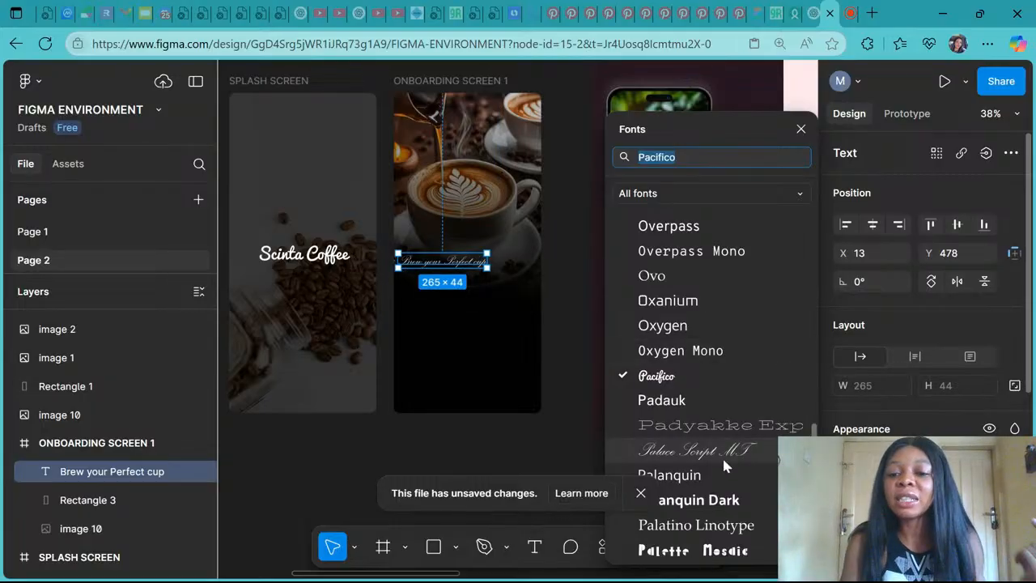
{"action": "left_click", "coordinate": [677, 375]}
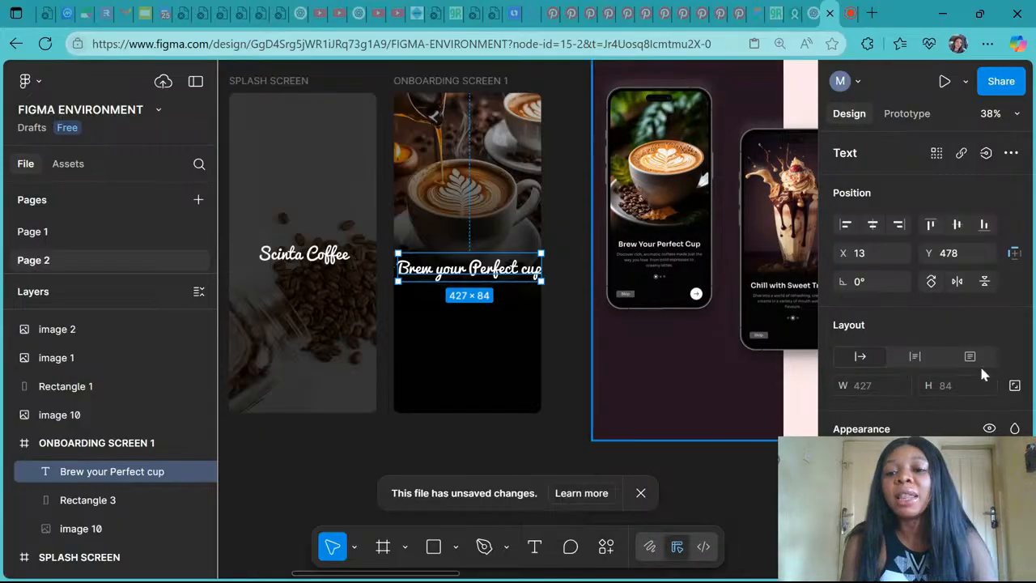
Step: Set the onboarding heading's font to Padauk and compare it with the Scinta Coffee title on the splash screen
{"action": "scroll", "coordinate": [915, 380], "scroll_direction": "down", "scroll_amount": 4}
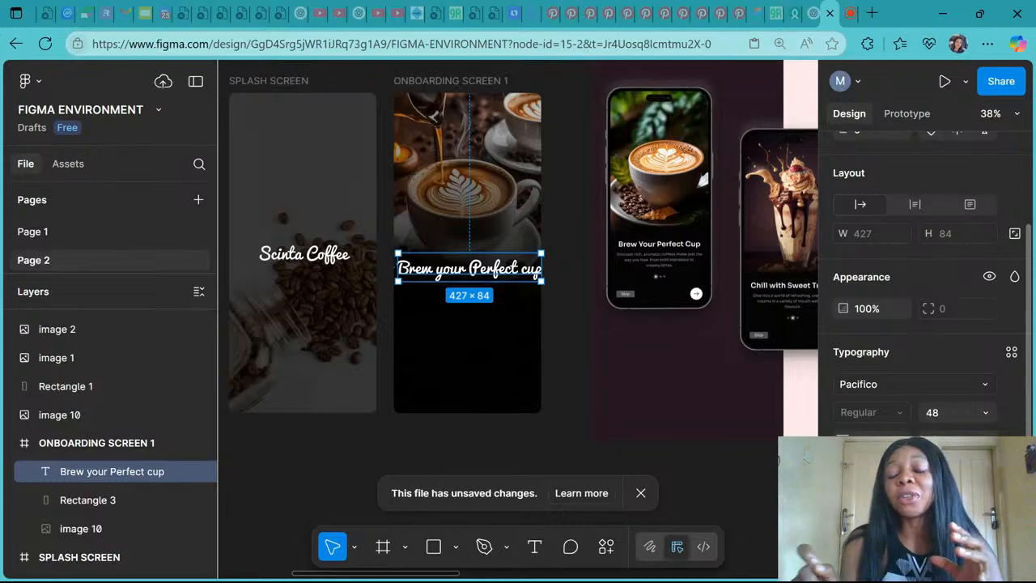
{"action": "left_click", "coordinate": [856, 386]}
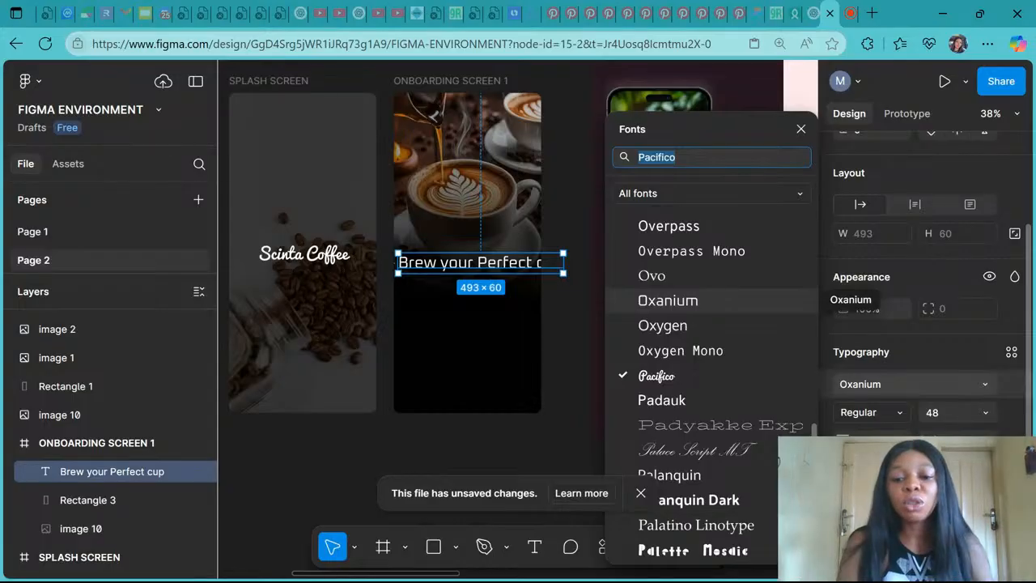
{"action": "left_click", "coordinate": [702, 410]}
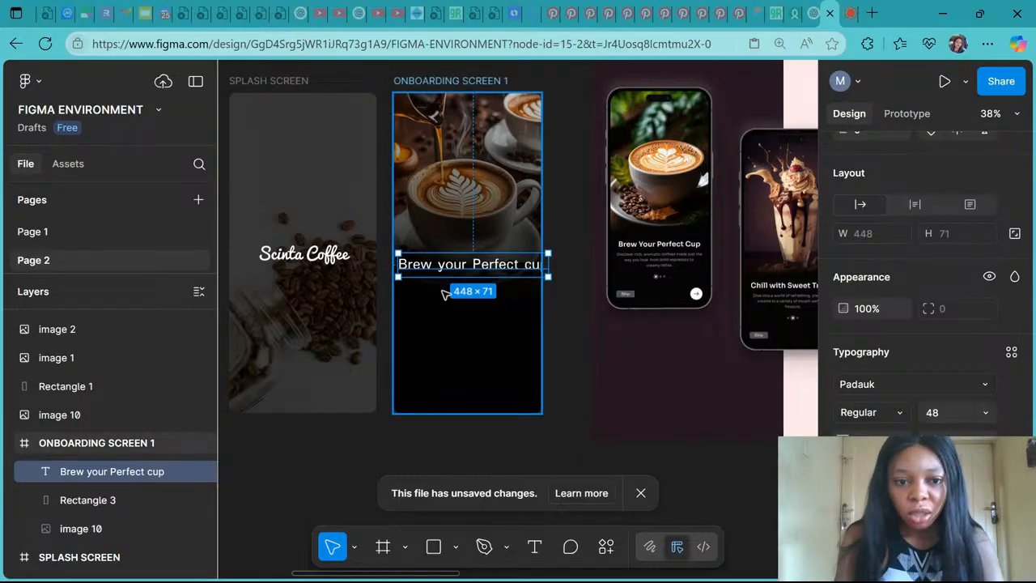
{"action": "scroll", "coordinate": [281, 292], "scroll_direction": "up", "scroll_amount": 2}
{"action": "left_click", "coordinate": [310, 242]}
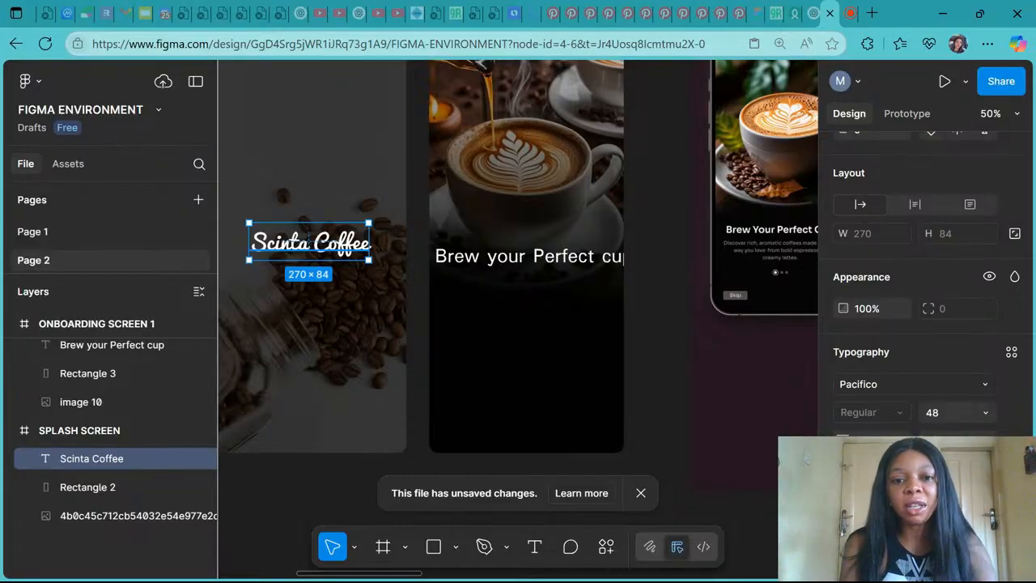
Step: Set the "Brew your Perfect cup" heading's font size to 36
{"action": "left_click", "coordinate": [548, 256]}
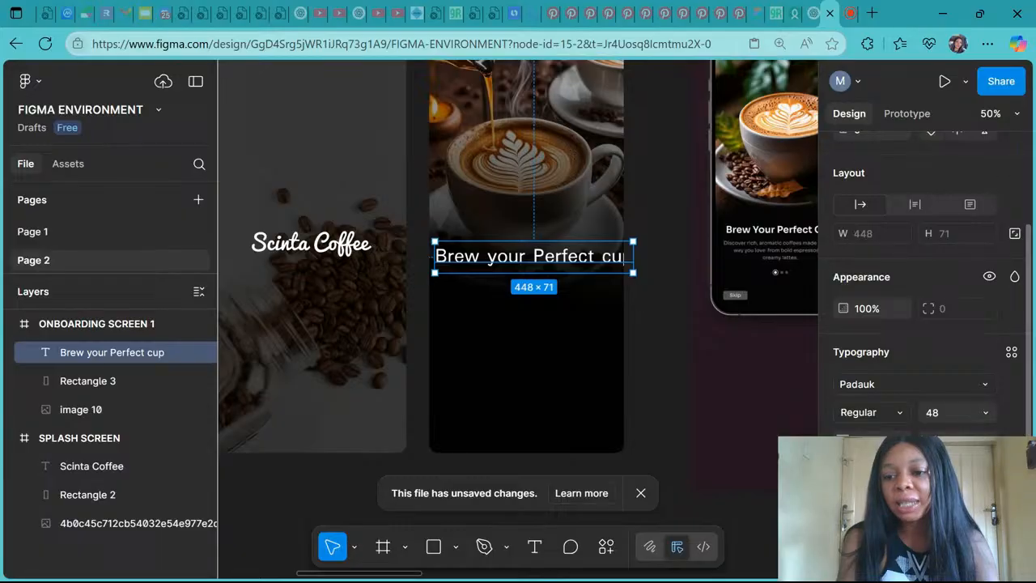
{"action": "scroll", "coordinate": [985, 311], "scroll_direction": "down", "scroll_amount": 2}
{"action": "left_click", "coordinate": [985, 310]}
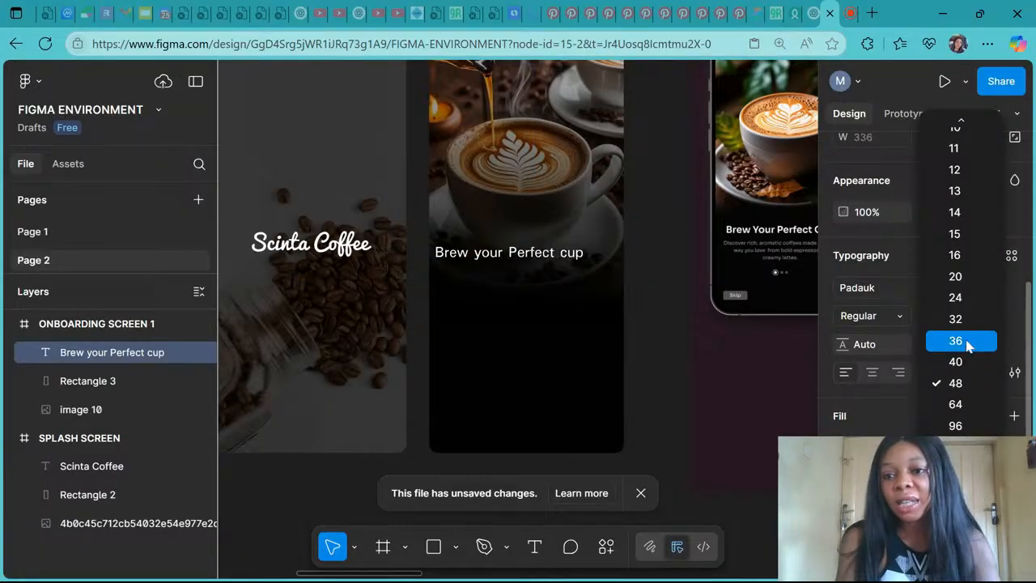
{"action": "left_click", "coordinate": [969, 341]}
Step: Shift the heading sideways and centre it horizontally on the first onboarding screen
{"action": "scroll", "coordinate": [566, 275], "scroll_direction": "right", "scroll_amount": 2}
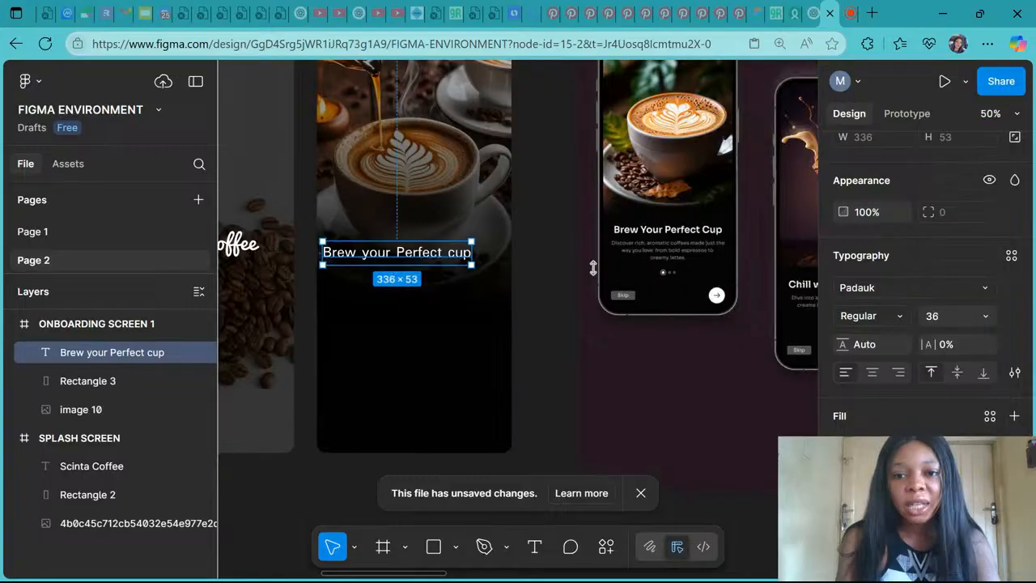
{"action": "left_click_drag", "start_coordinate": [406, 255], "coordinate": [388, 255]}
{"action": "scroll", "coordinate": [389, 255], "scroll_direction": "up", "scroll_amount": 1}
{"action": "scroll", "coordinate": [911, 307], "scroll_direction": "up", "scroll_amount": 4}
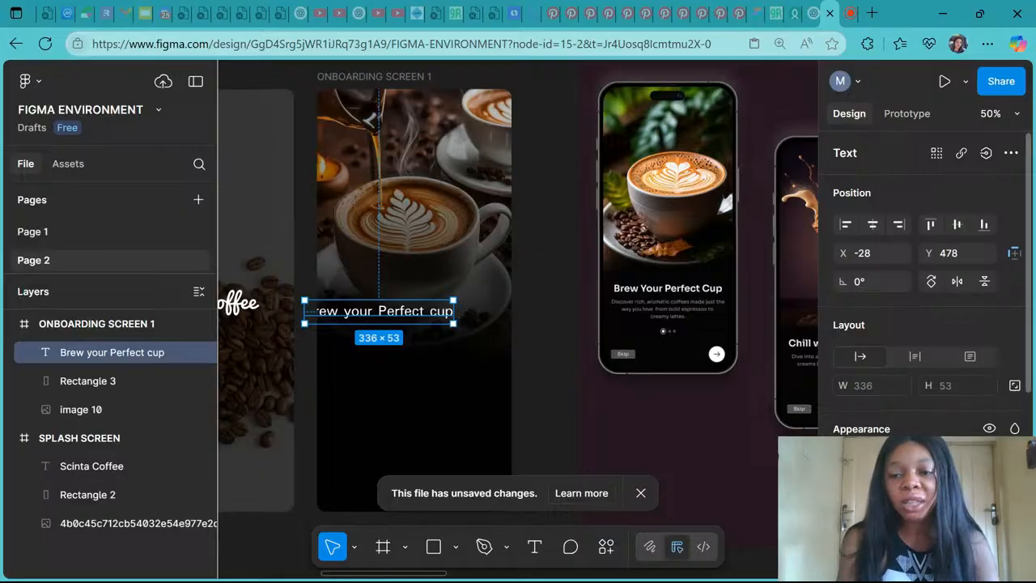
{"action": "left_click", "coordinate": [875, 225]}
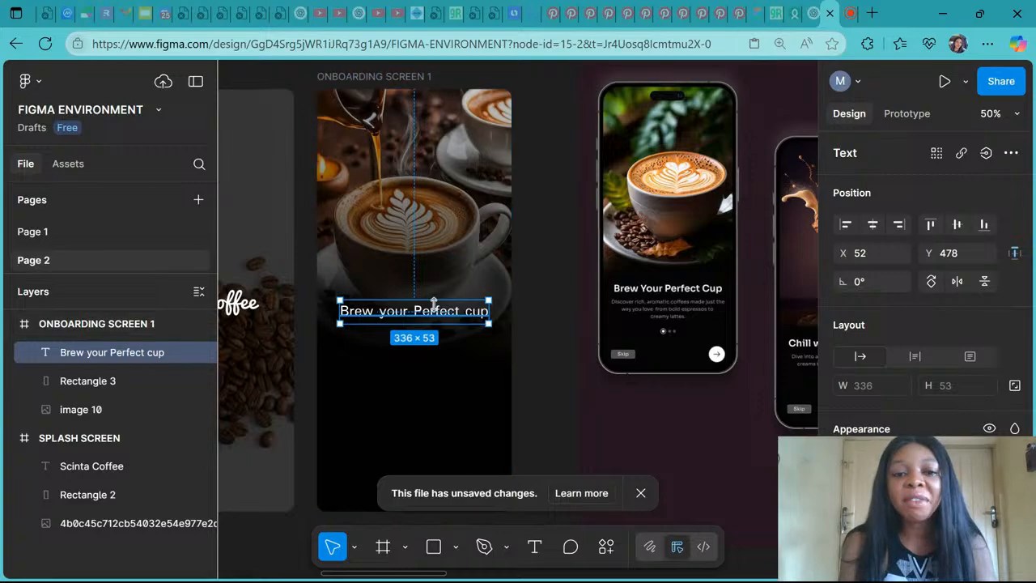
Step: Change the heading's Padauk font weight to Bold and inspect the lettering up close
{"action": "scroll", "coordinate": [434, 303], "scroll_direction": "down", "scroll_amount": 2}
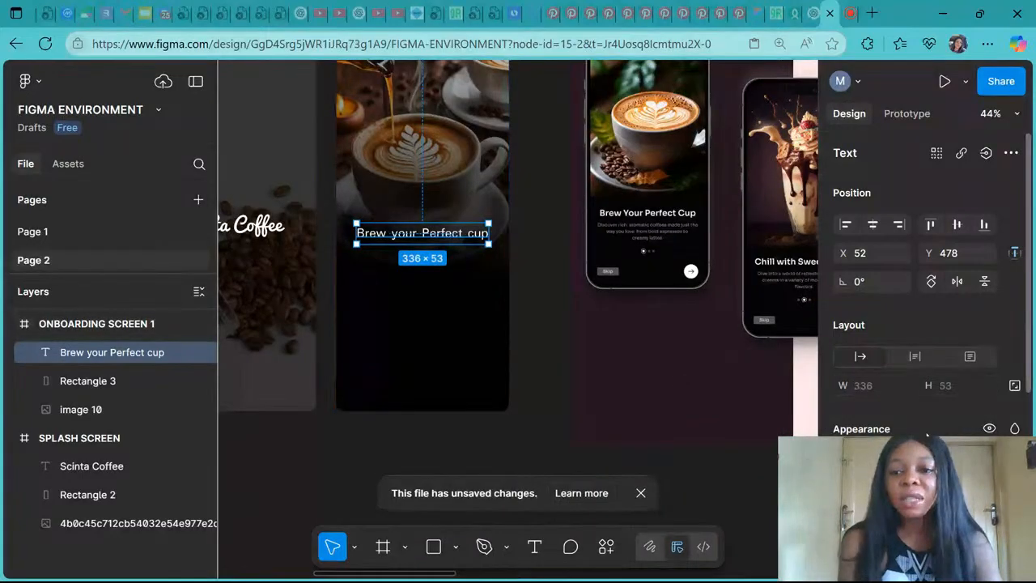
{"action": "scroll", "coordinate": [923, 389], "scroll_direction": "down", "scroll_amount": 4}
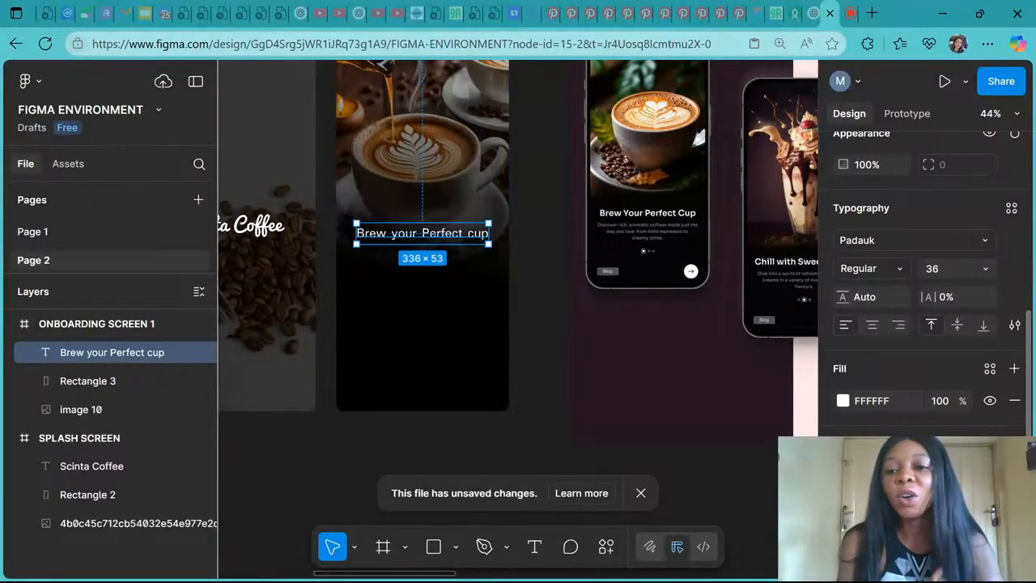
{"action": "left_click", "coordinate": [897, 267]}
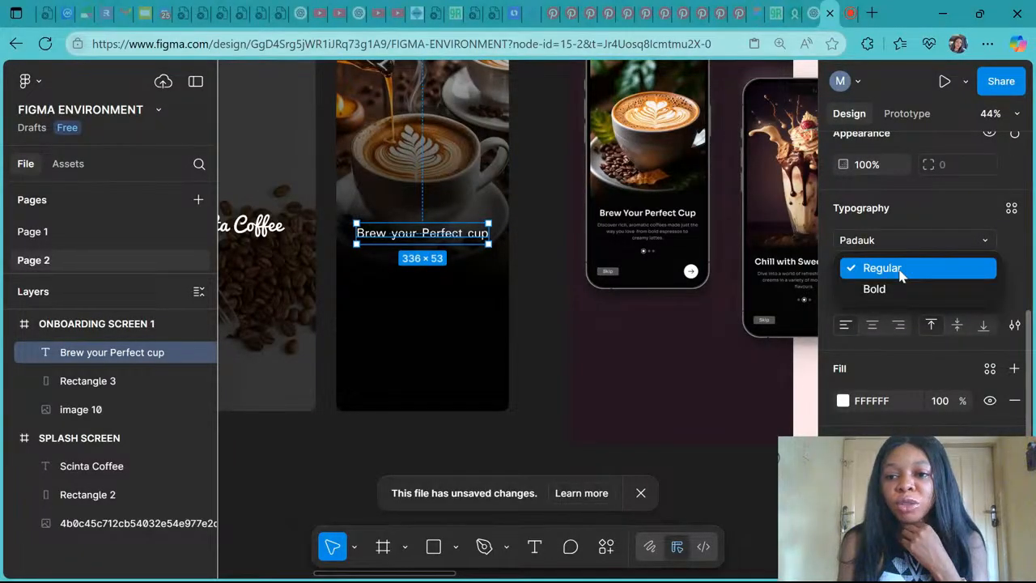
{"action": "left_click", "coordinate": [890, 289]}
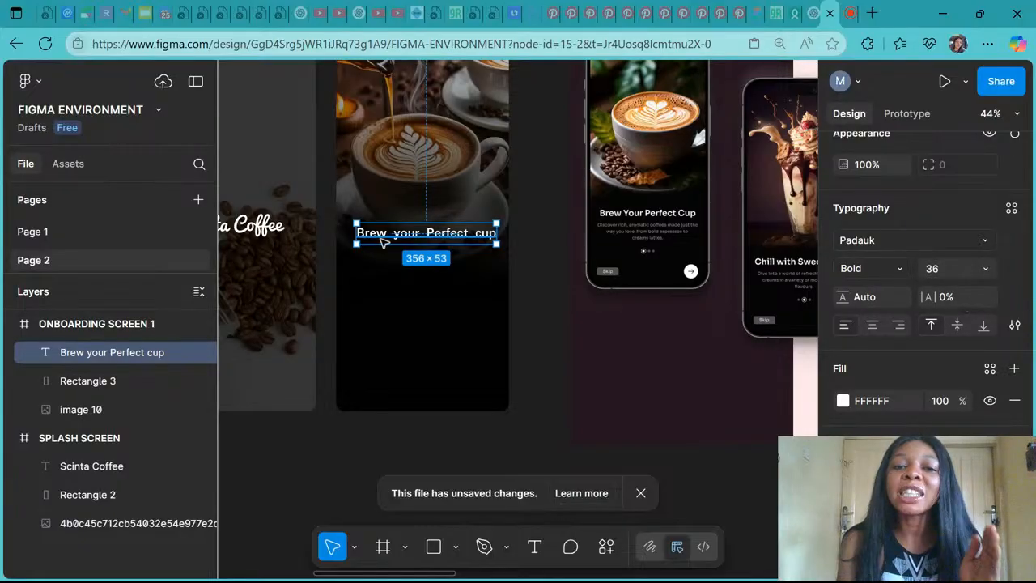
{"action": "scroll", "coordinate": [385, 241], "scroll_direction": "up", "scroll_amount": 5}
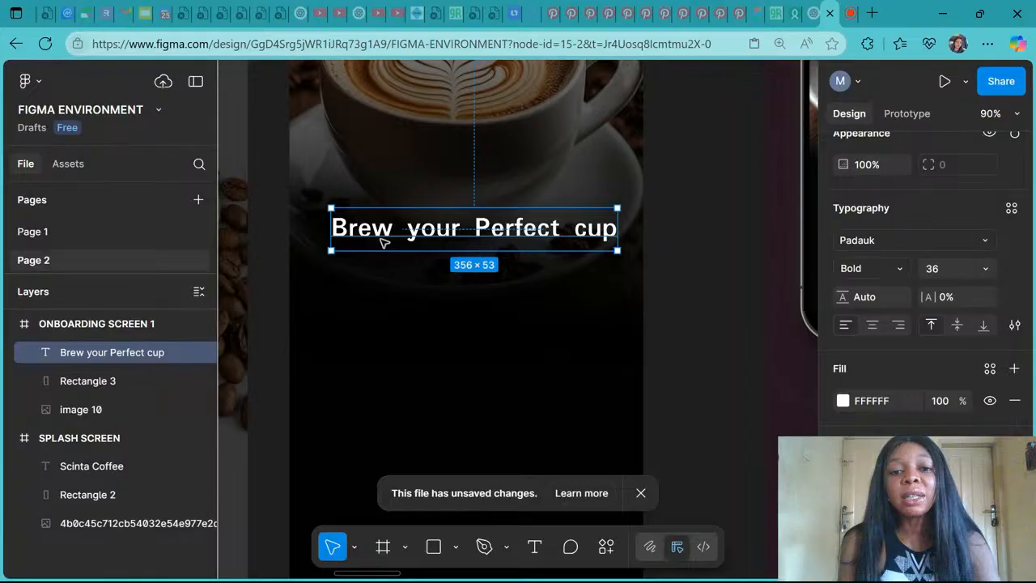
{"action": "scroll", "coordinate": [384, 241], "scroll_direction": "up", "scroll_amount": 2}
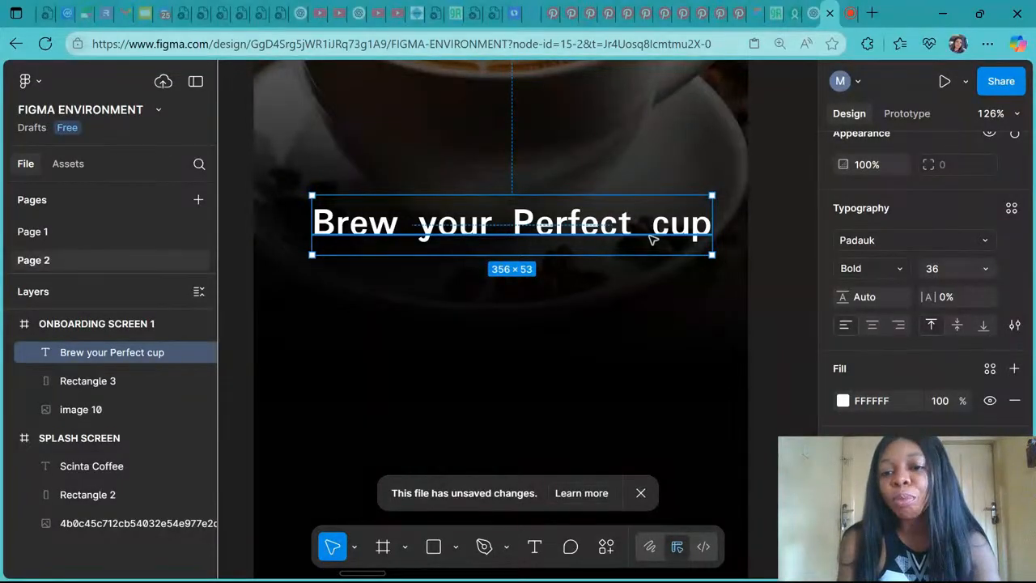
Step: Try a letter spacing of -12% on the heading, followed by -8%
{"action": "left_click", "coordinate": [959, 298]}
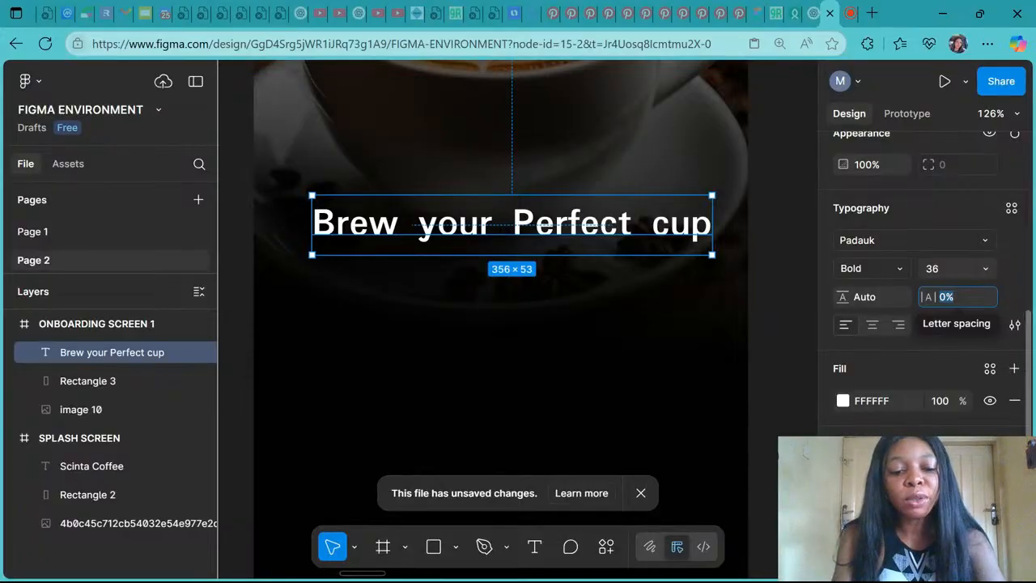
{"action": "type", "text": "-12"}
{"action": "key", "text": "Return"}
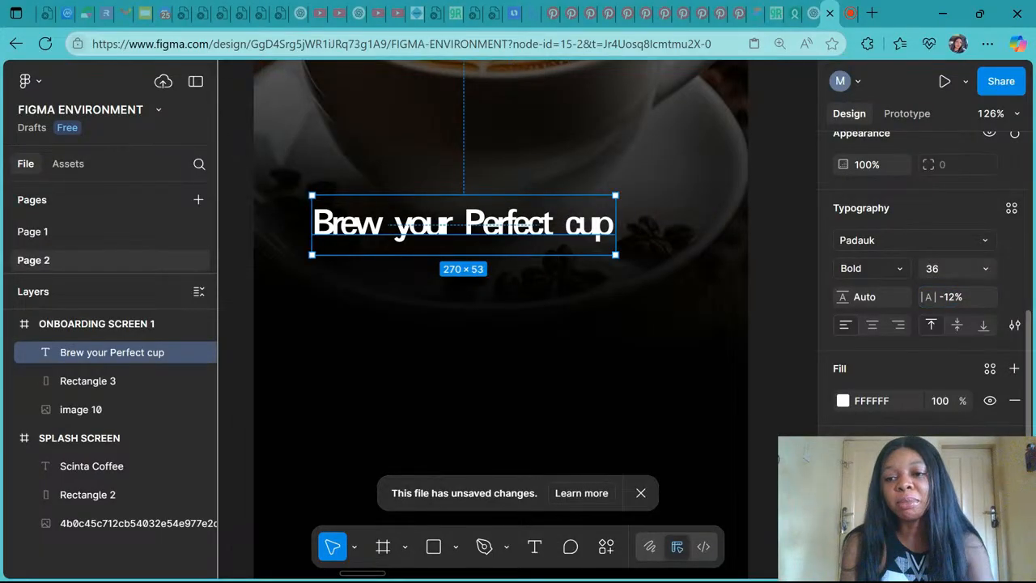
{"action": "left_click", "coordinate": [958, 301]}
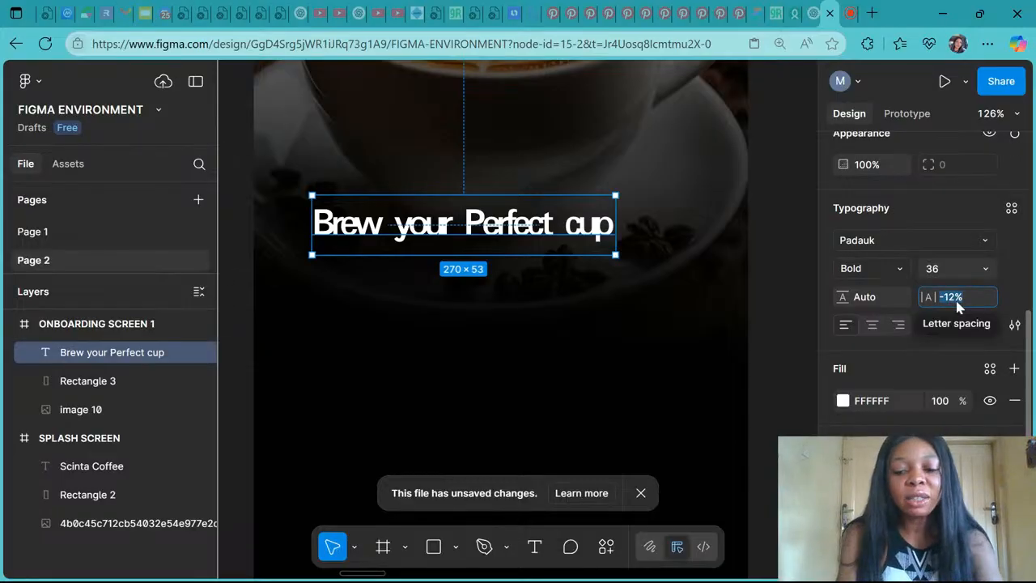
{"action": "type", "text": "-"}
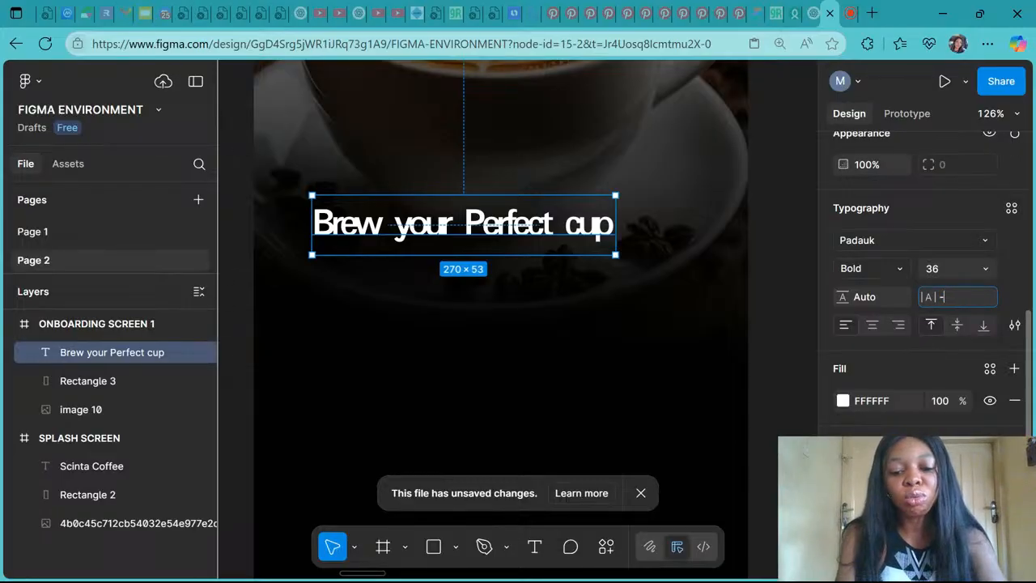
{"action": "type", "text": "8"}
{"action": "key", "text": "Return"}
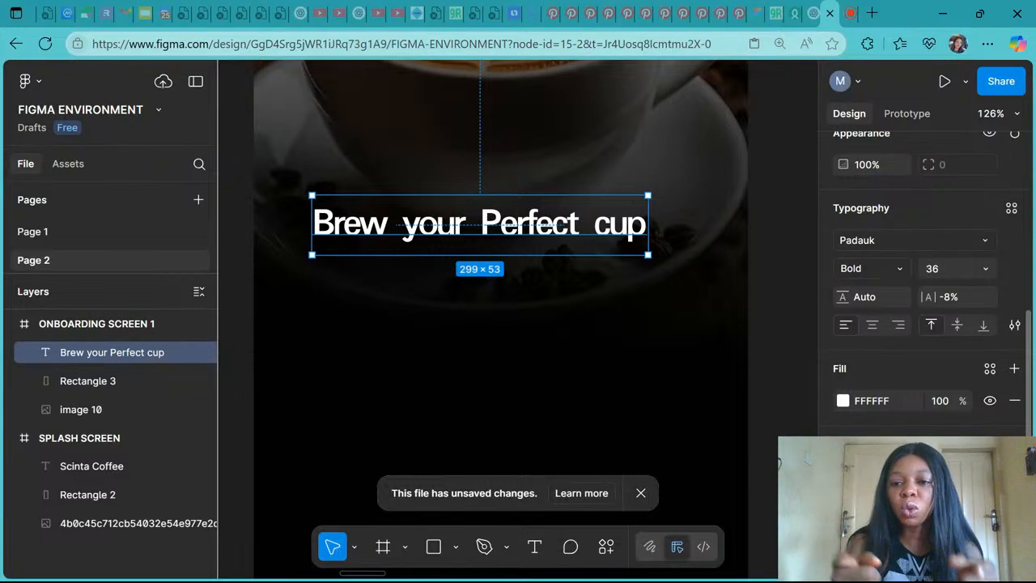
Step: Change the heading's font to Poppins
{"action": "left_click", "coordinate": [851, 243]}
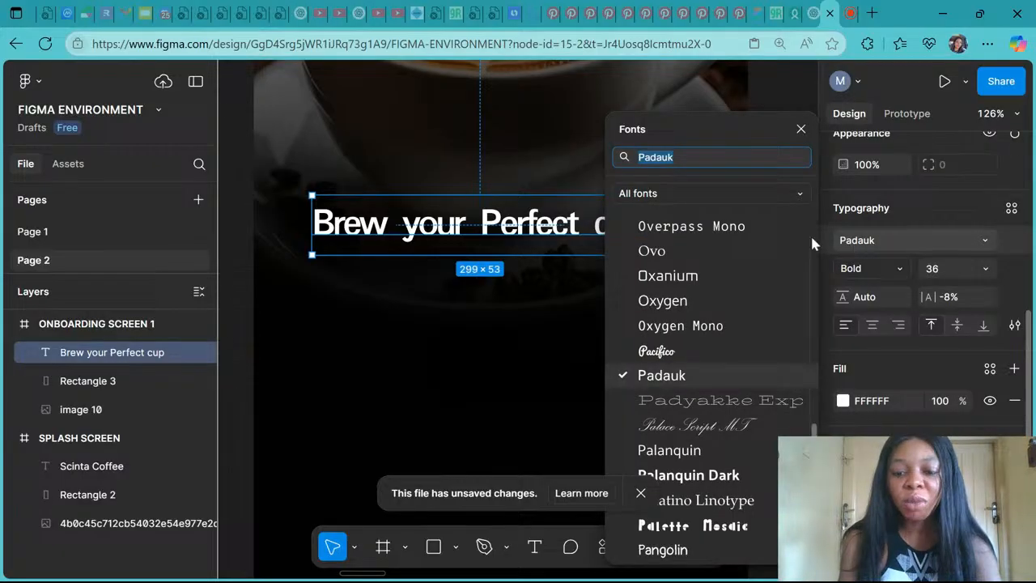
{"action": "type", "text": "po"}
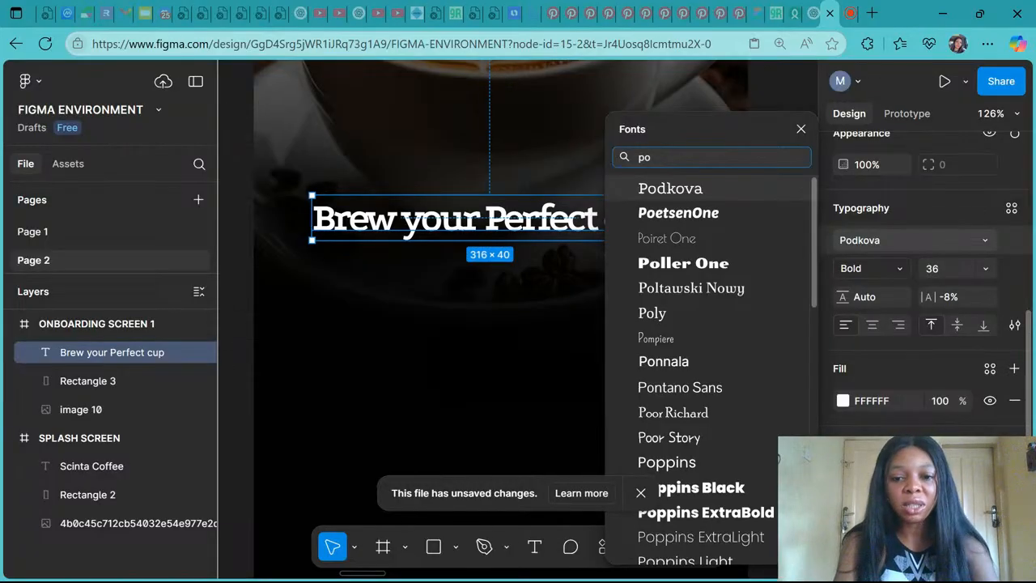
{"action": "left_click", "coordinate": [692, 468]}
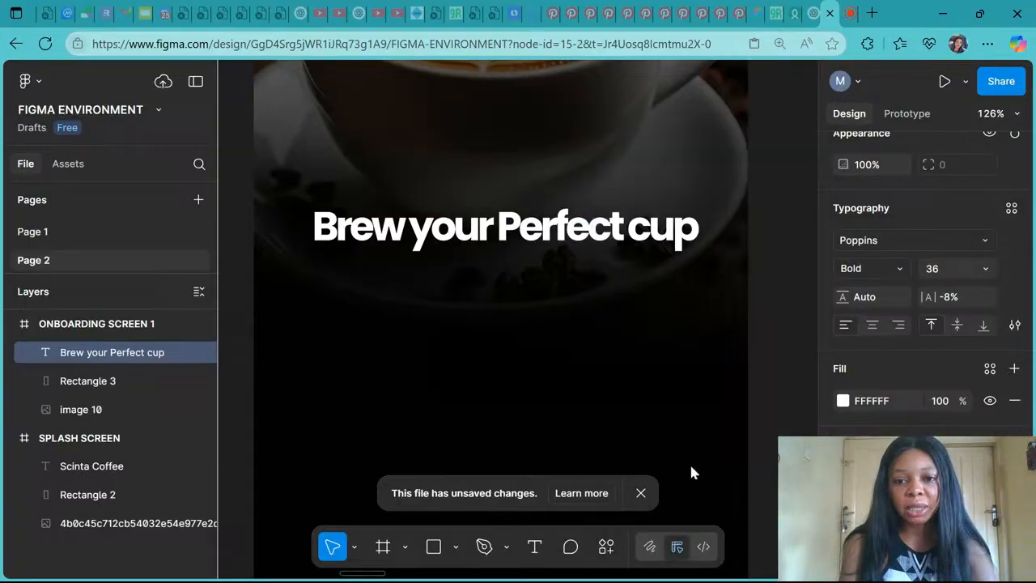
Step: Set the heading's letter spacing to 0% and move it left so all the text fits within the onboarding screen
{"action": "left_click", "coordinate": [955, 300]}
{"action": "type", "text": "0"}
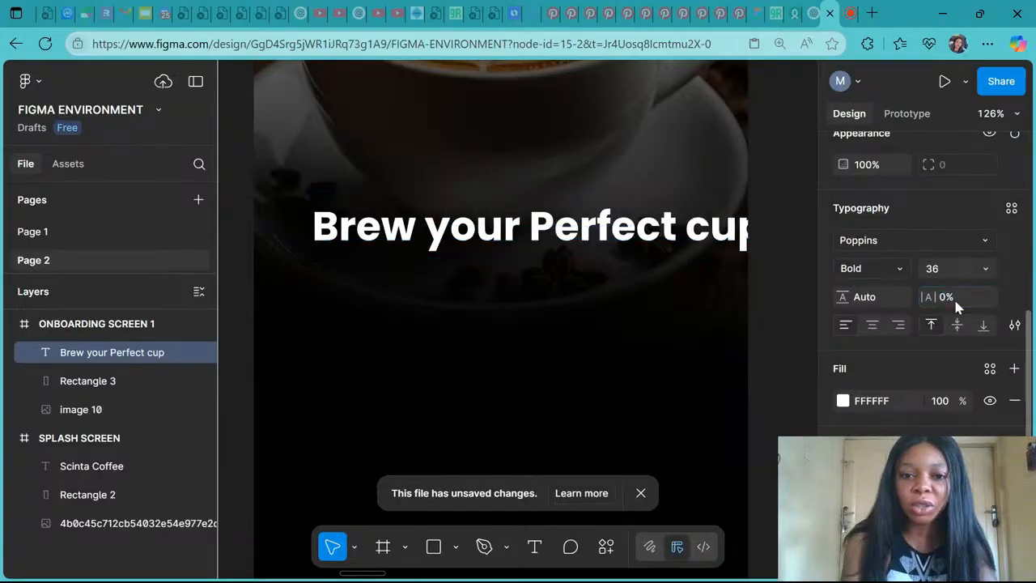
{"action": "key", "text": "Return"}
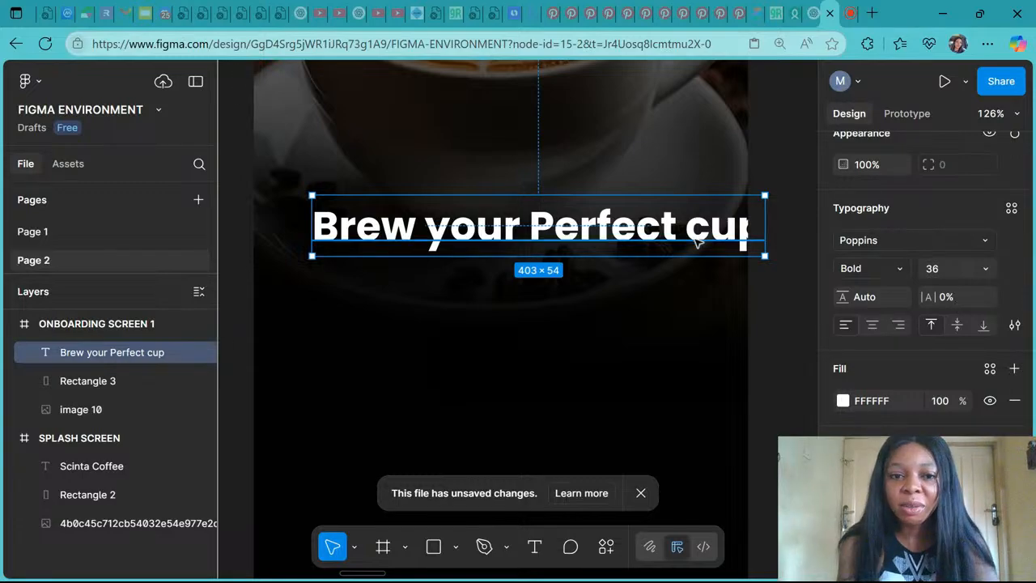
{"action": "left_click_drag", "start_coordinate": [696, 243], "coordinate": [625, 241]}
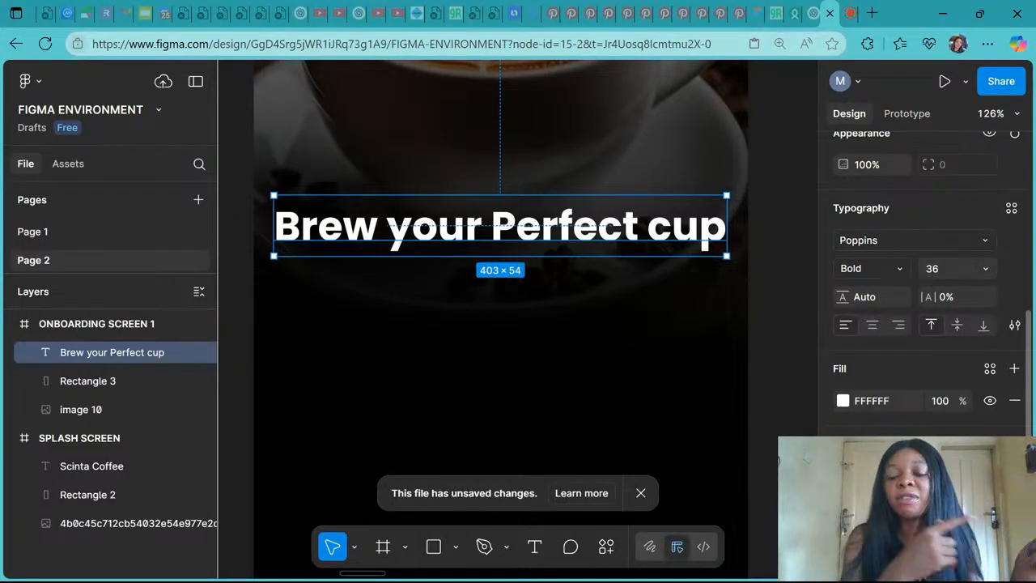
Step: Compare letter spacings of -2% and 2% on the heading and return it to 0%
{"action": "left_click", "coordinate": [960, 298]}
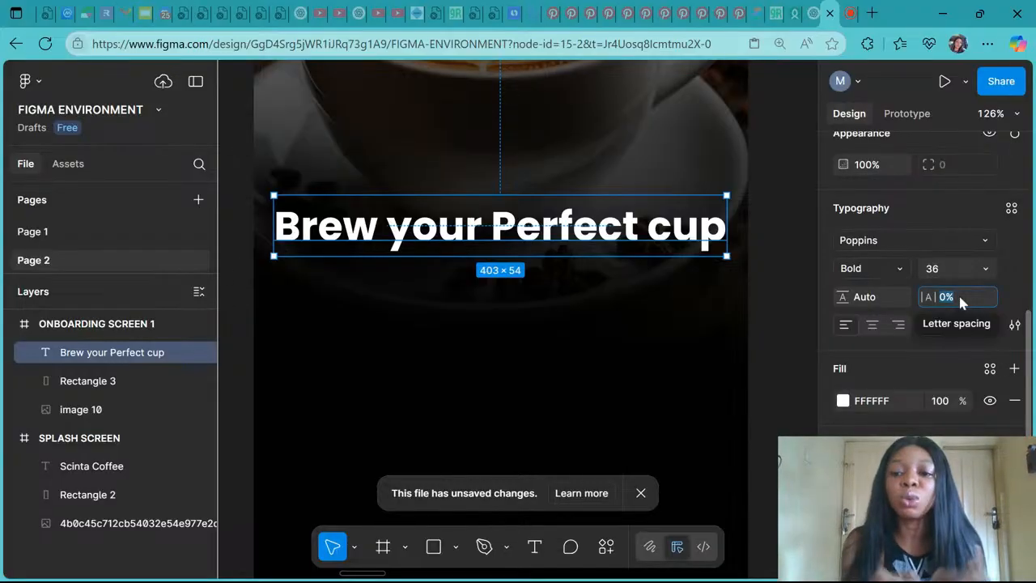
{"action": "type", "text": "-2"}
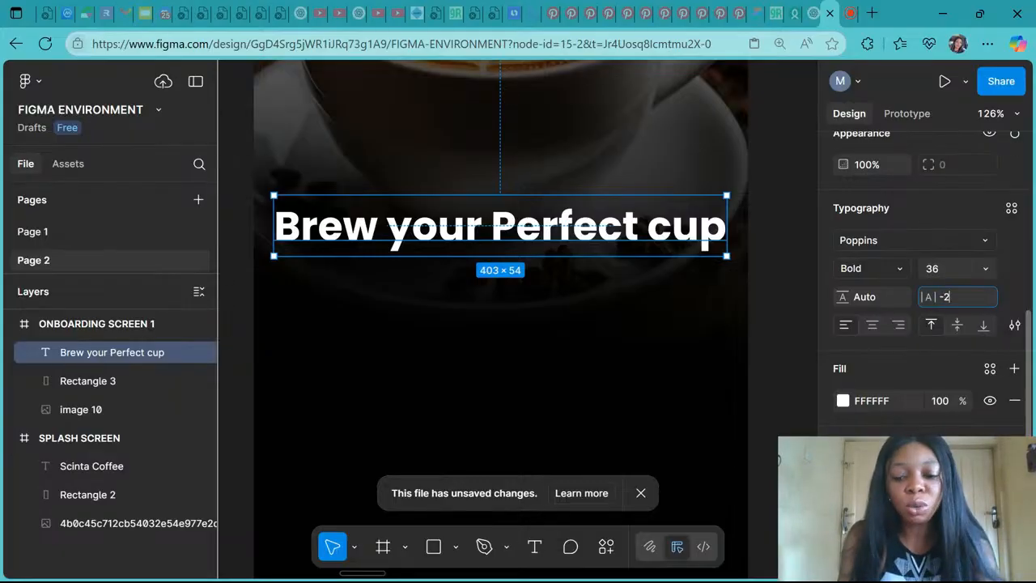
{"action": "key", "text": "Return"}
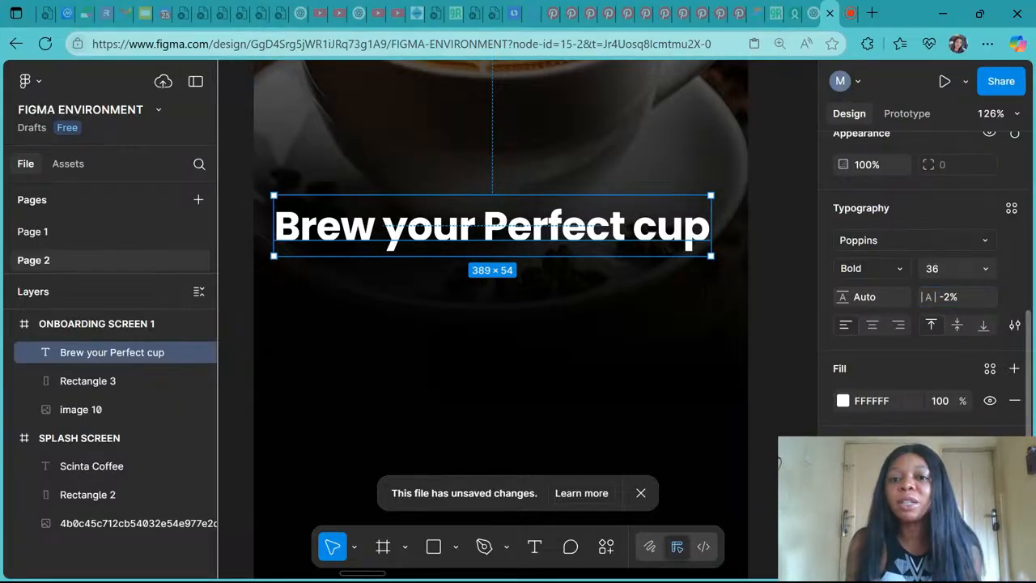
{"action": "left_click", "coordinate": [958, 296]}
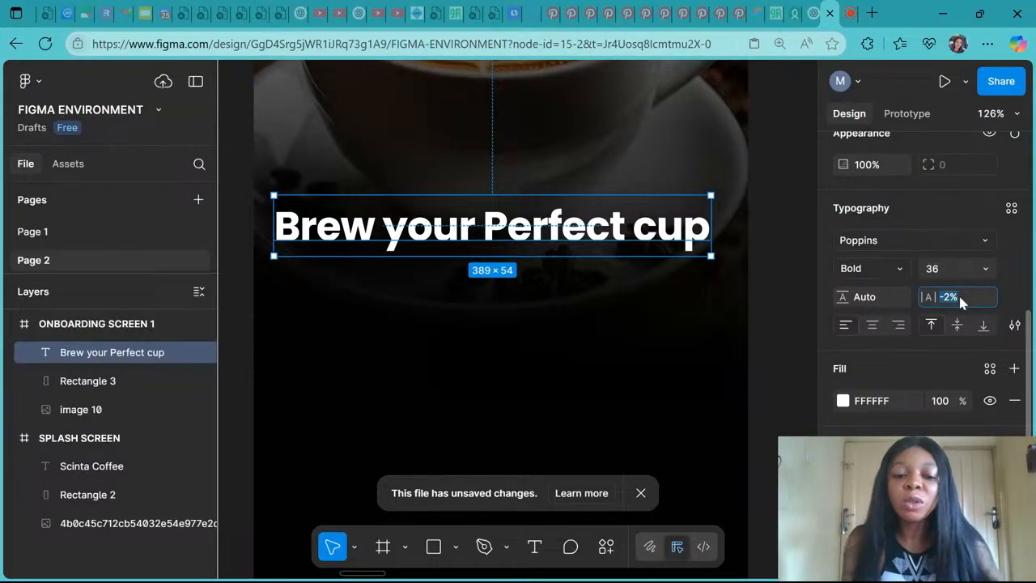
{"action": "type", "text": "2"}
{"action": "key", "text": "Return"}
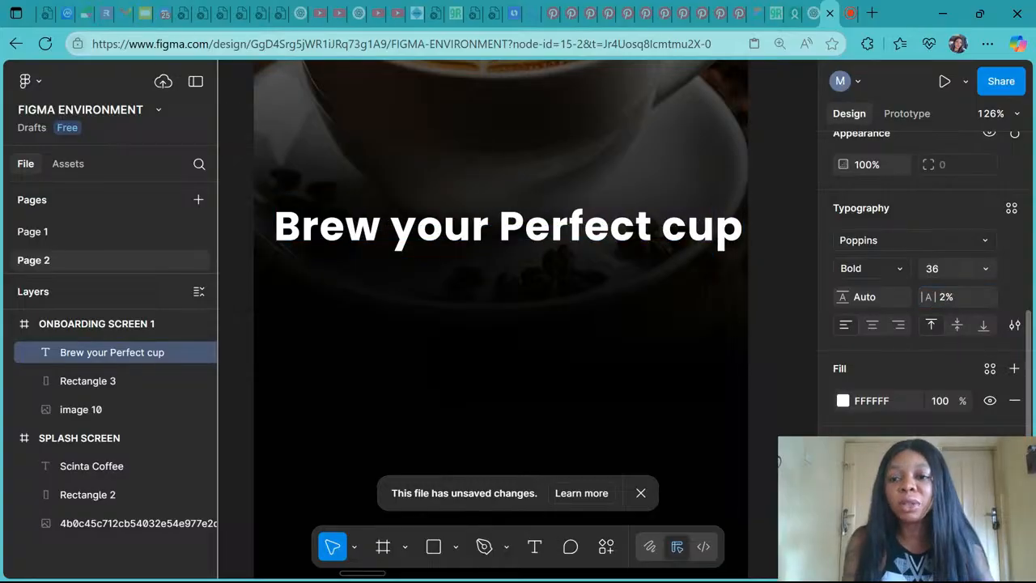
{"action": "left_click", "coordinate": [958, 296]}
{"action": "type", "text": "0"}
{"action": "key", "text": "Return"}
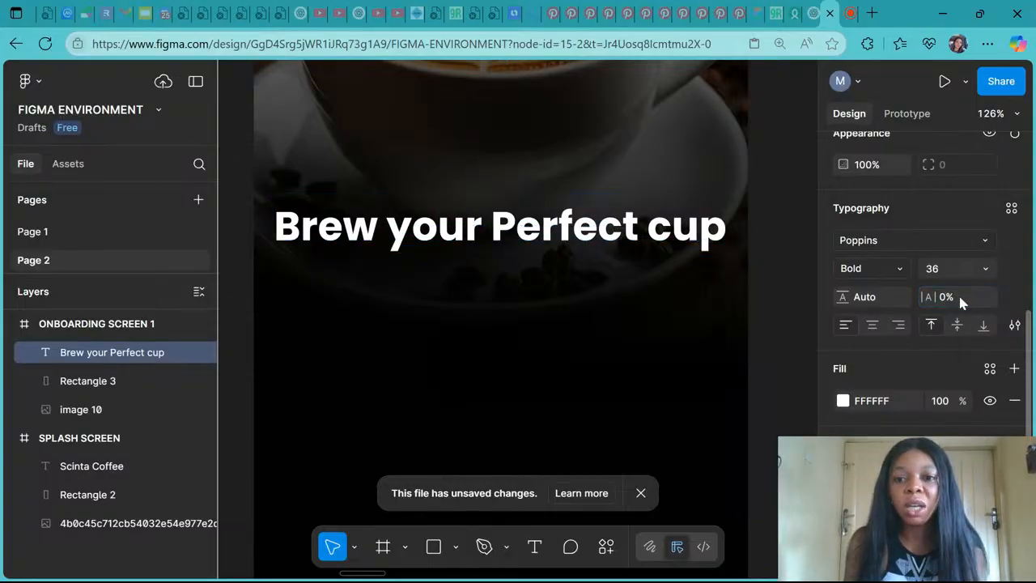
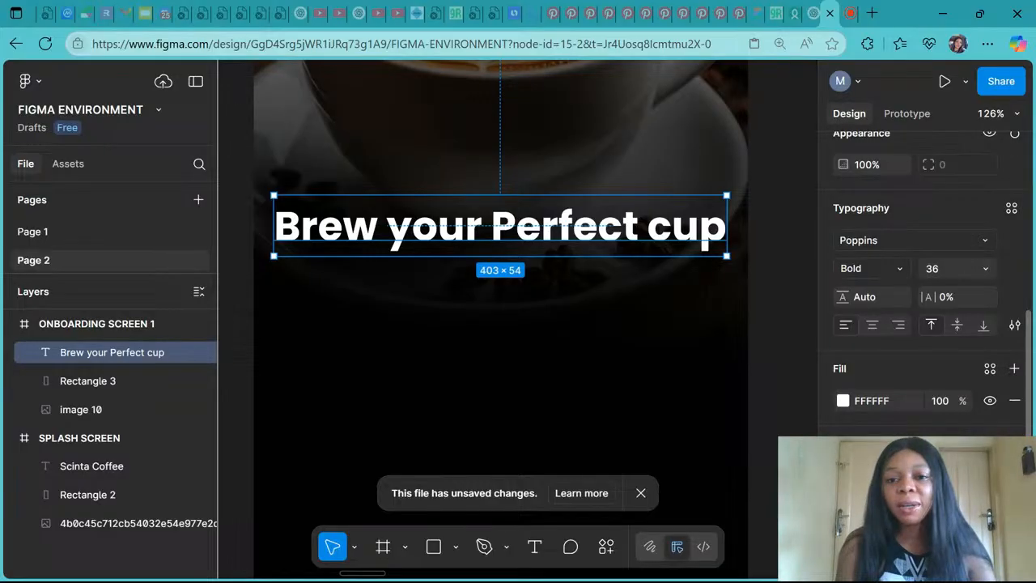
Step: Set the heading's weight to Regular, preview the Poppins font variants and keep plain Poppins
{"action": "left_click", "coordinate": [874, 268]}
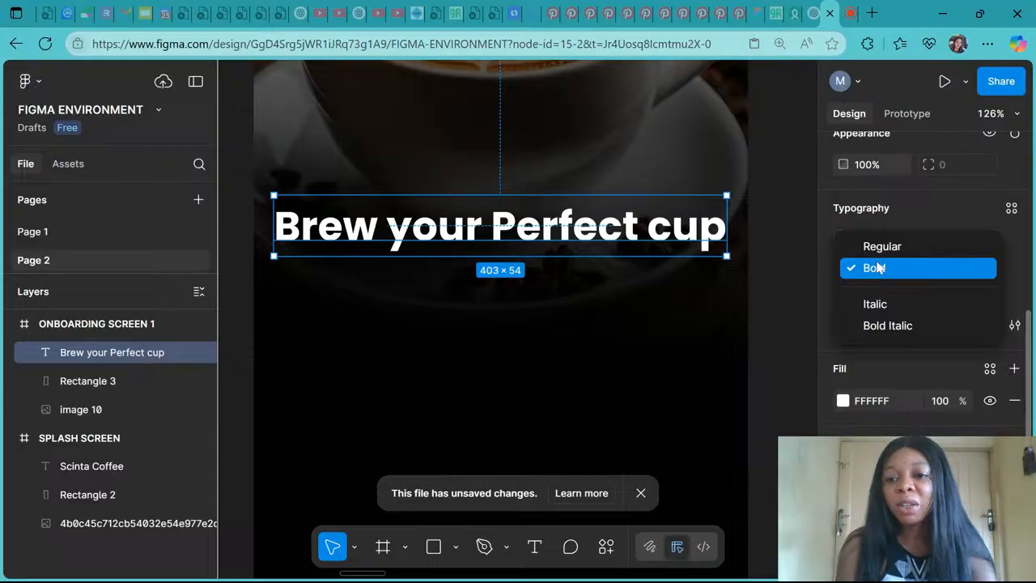
{"action": "left_click", "coordinate": [878, 246]}
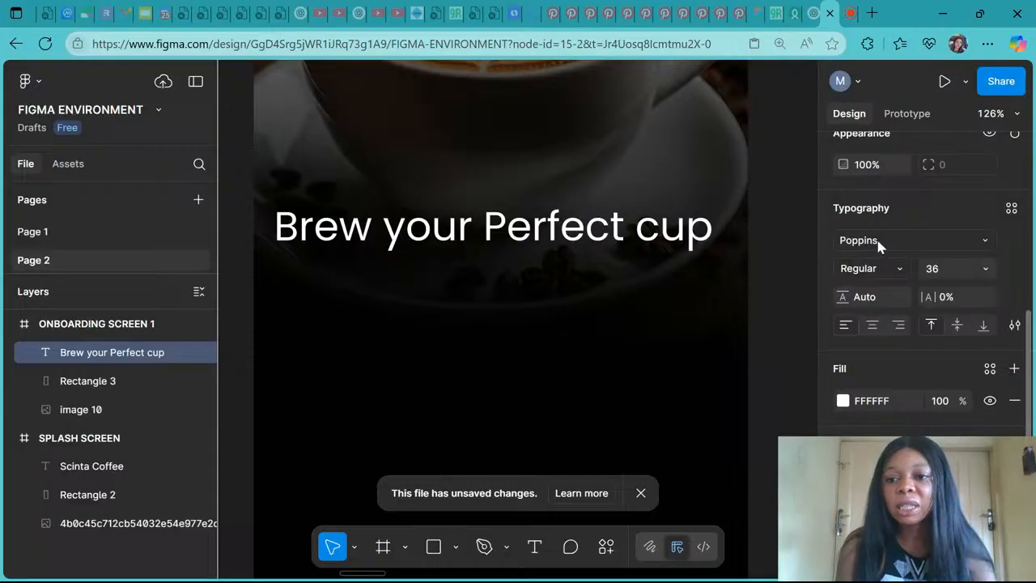
{"action": "left_click", "coordinate": [878, 242]}
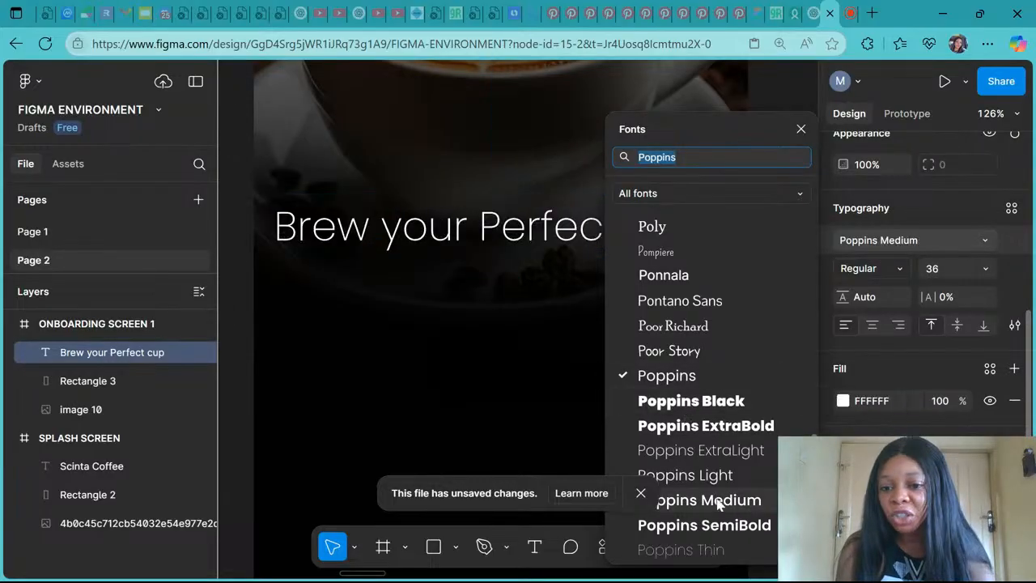
{"action": "scroll", "coordinate": [716, 500], "scroll_direction": "down", "scroll_amount": 2}
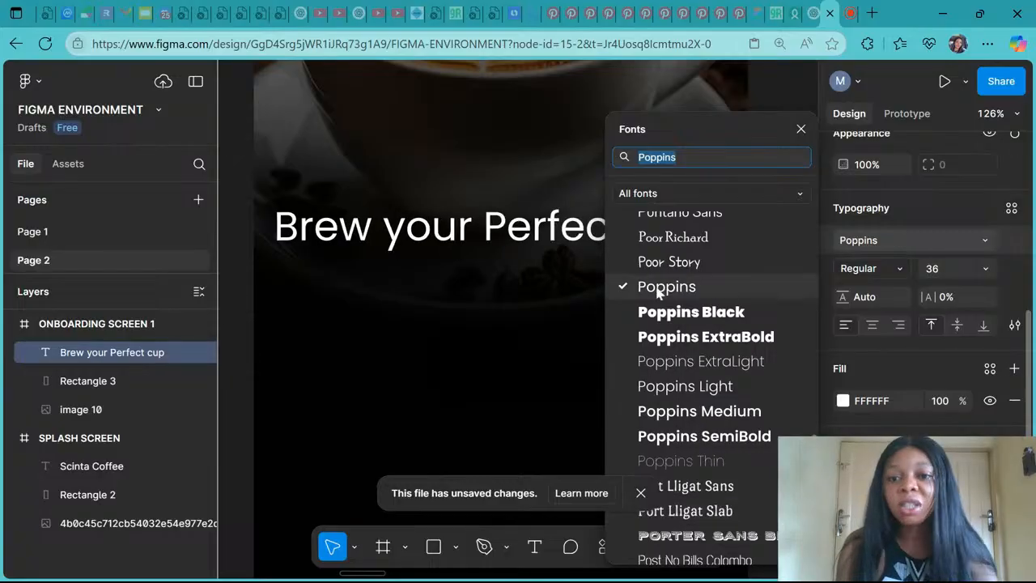
{"action": "left_click", "coordinate": [657, 288]}
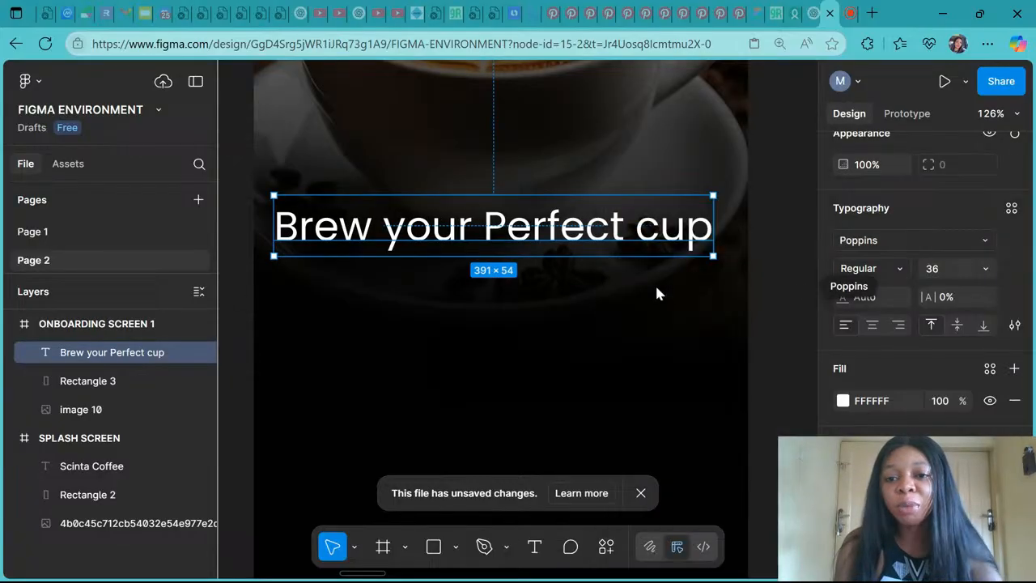
Step: Change the heading's font to Poppins Medium
{"action": "left_click", "coordinate": [881, 272]}
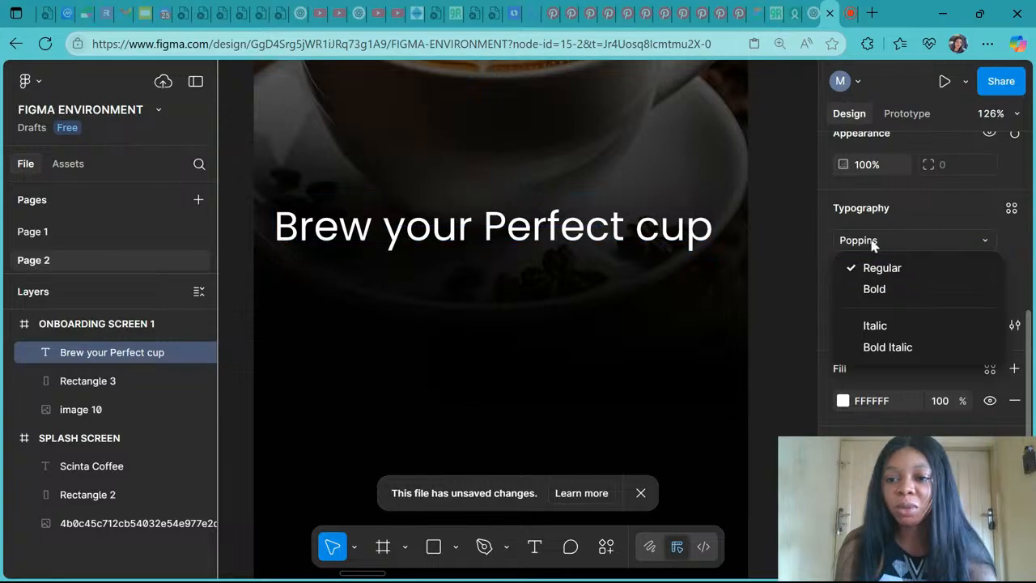
{"action": "left_click", "coordinate": [873, 245]}
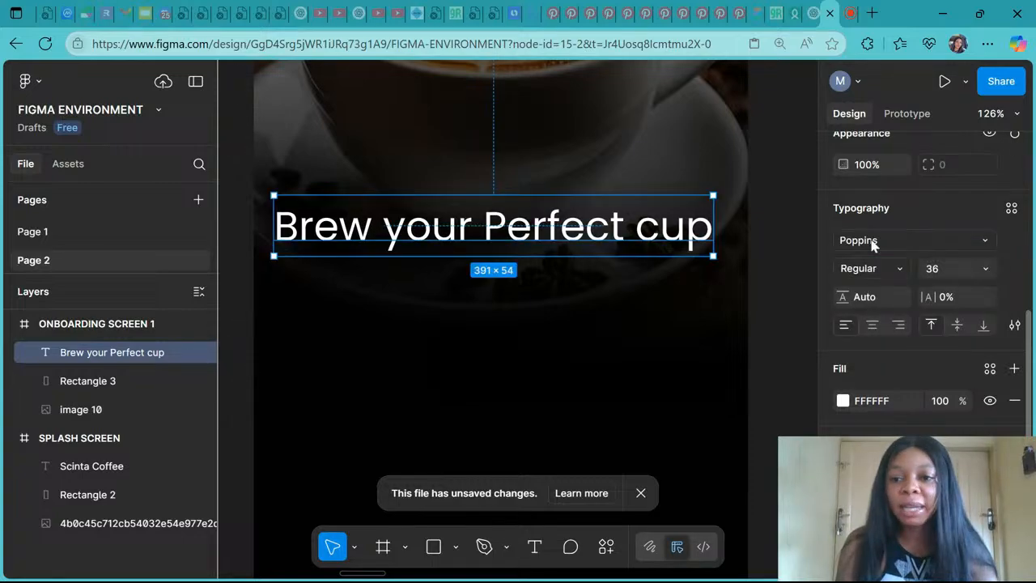
{"action": "left_click", "coordinate": [874, 242]}
{"action": "left_click", "coordinate": [724, 496]}
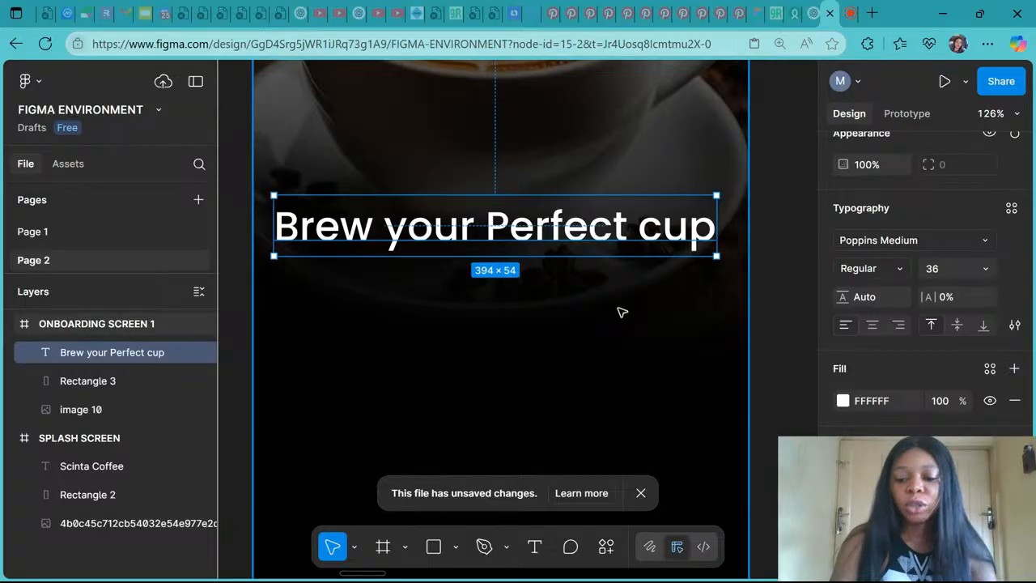
Step: Reduce the font size of the "Brew your Perfect cup" heading to 32
{"action": "key", "text": "minus"}
{"action": "key", "text": "minus"}
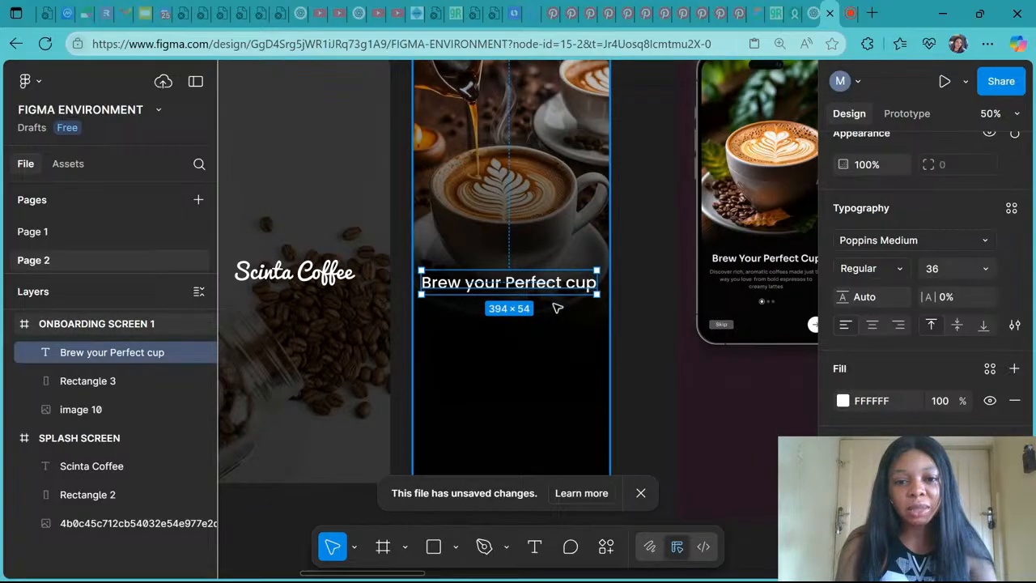
{"action": "key", "text": "Escape"}
{"action": "left_click", "coordinate": [555, 285]}
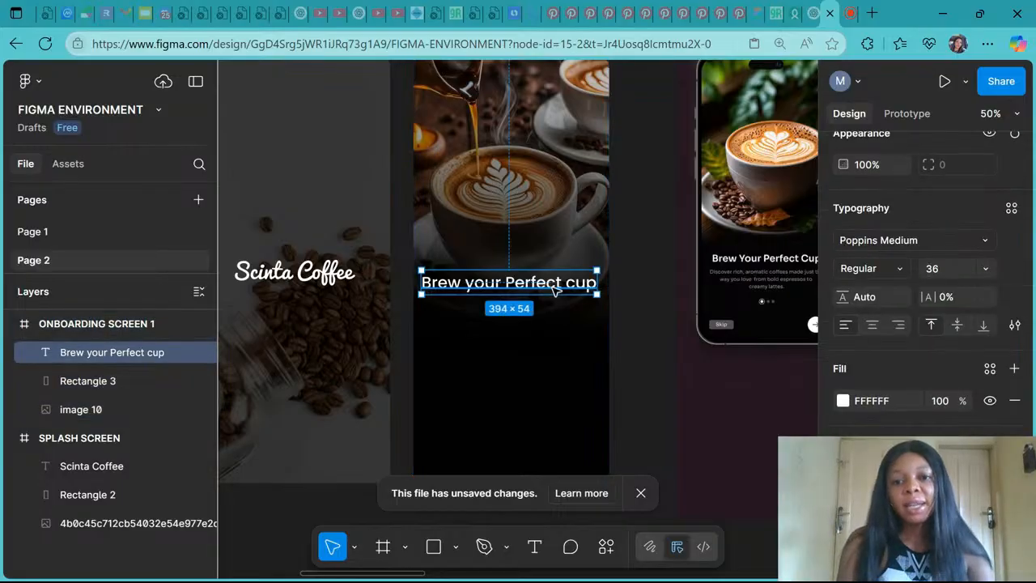
{"action": "left_click", "coordinate": [986, 269]}
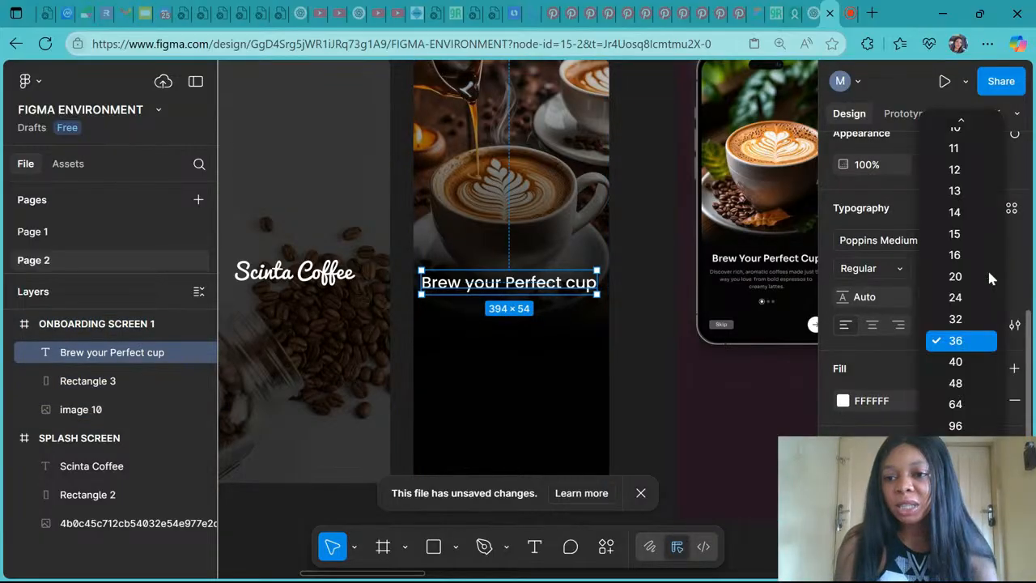
{"action": "left_click", "coordinate": [957, 320]}
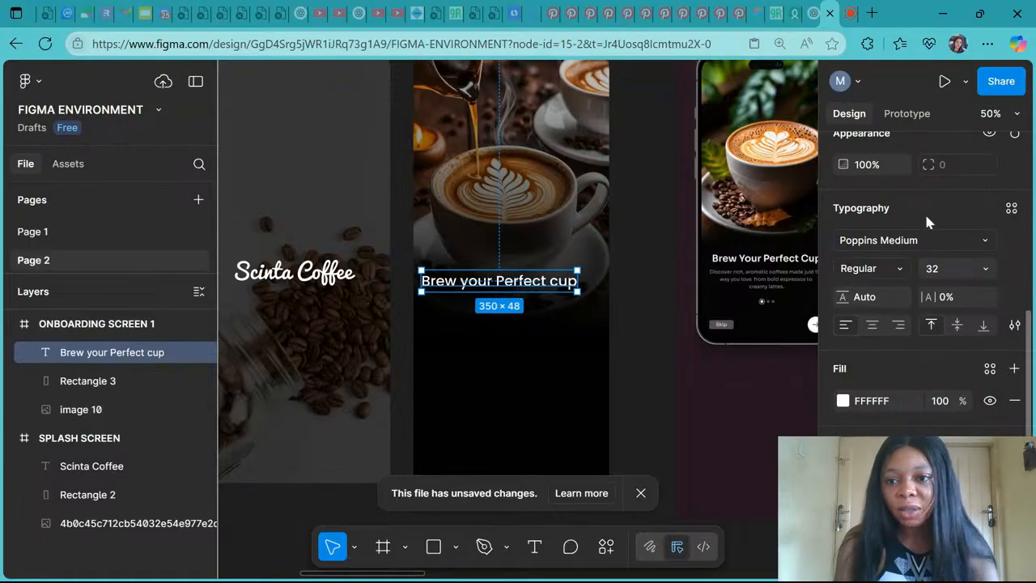
Step: Centre the heading horizontally on the onboarding screen and move it down to about Y 615
{"action": "scroll", "coordinate": [924, 212], "scroll_direction": "up", "scroll_amount": 5}
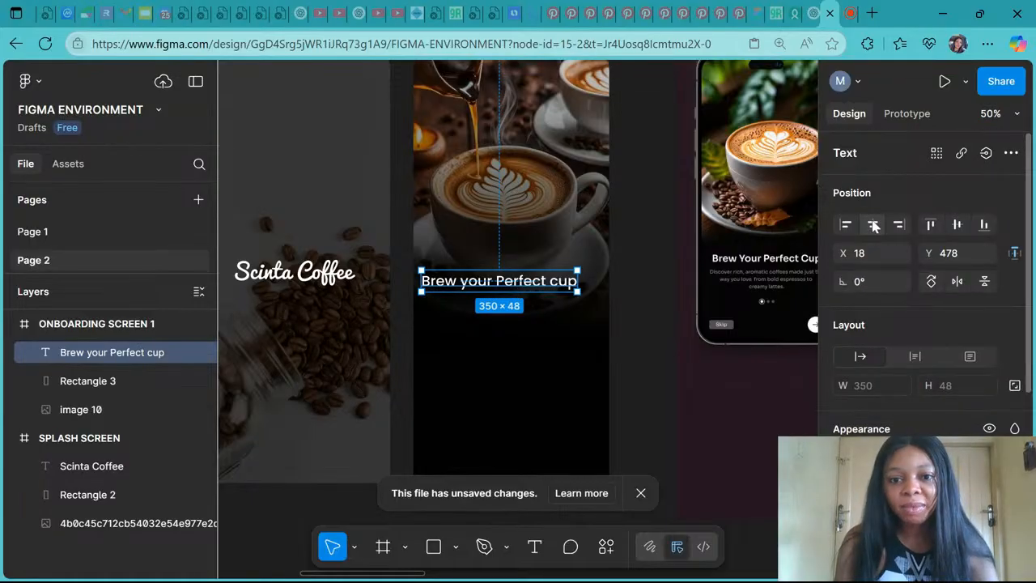
{"action": "left_click", "coordinate": [874, 225]}
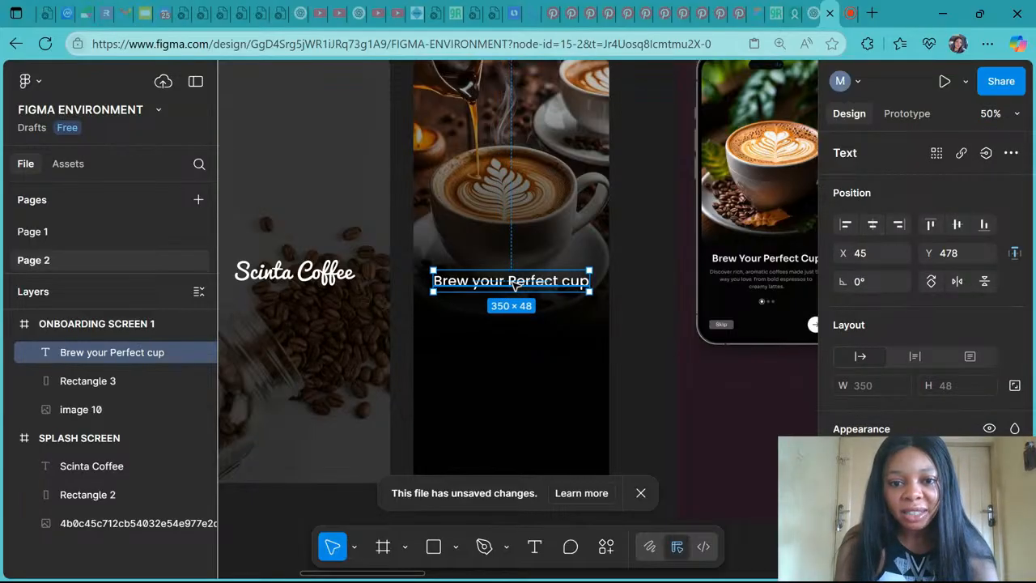
{"action": "left_click_drag", "start_coordinate": [514, 285], "coordinate": [519, 345]}
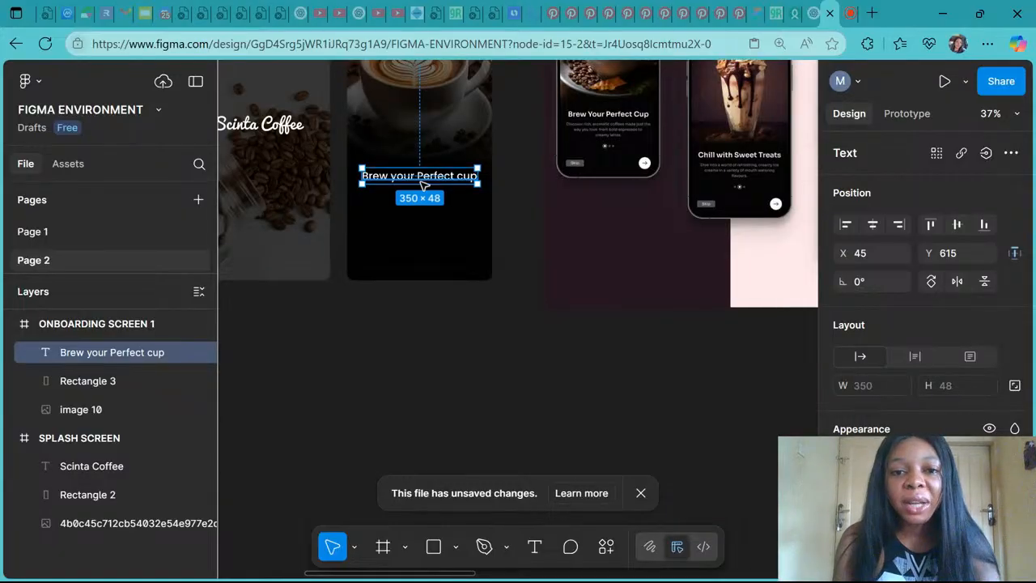
Step: Check the description under the first reference phone's heading and duplicate the onboarding heading straight below itself at about Y 694
{"action": "scroll", "coordinate": [422, 185], "scroll_direction": "up", "scroll_amount": 1}
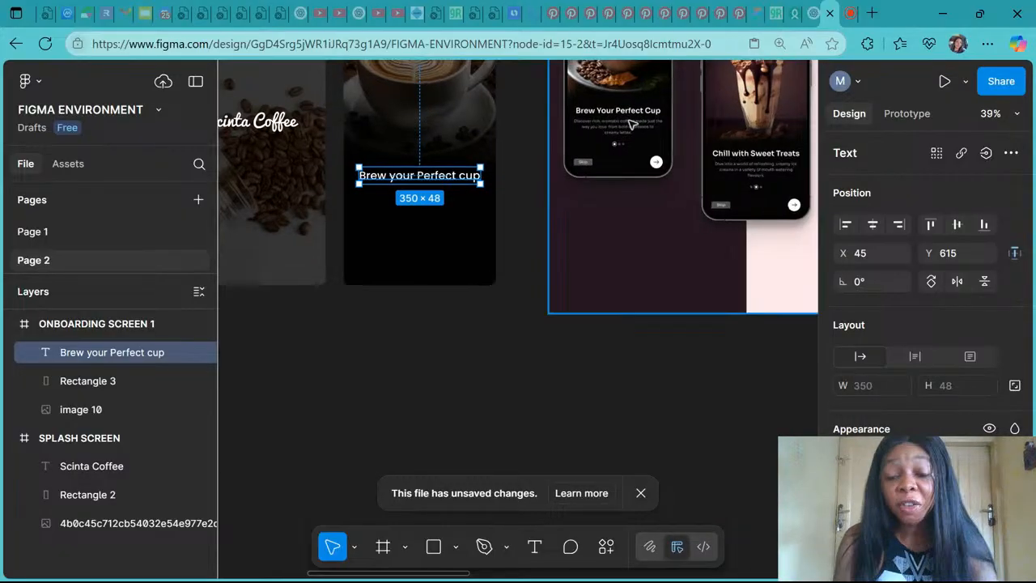
{"action": "scroll", "coordinate": [630, 124], "scroll_direction": "up", "scroll_amount": 5}
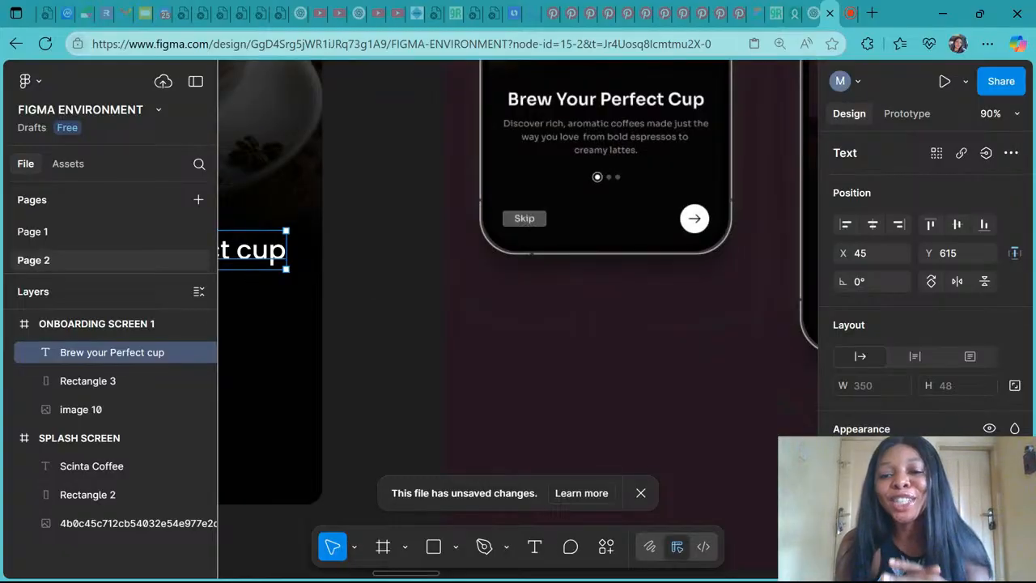
{"action": "scroll", "coordinate": [599, 149], "scroll_direction": "left", "scroll_amount": 1}
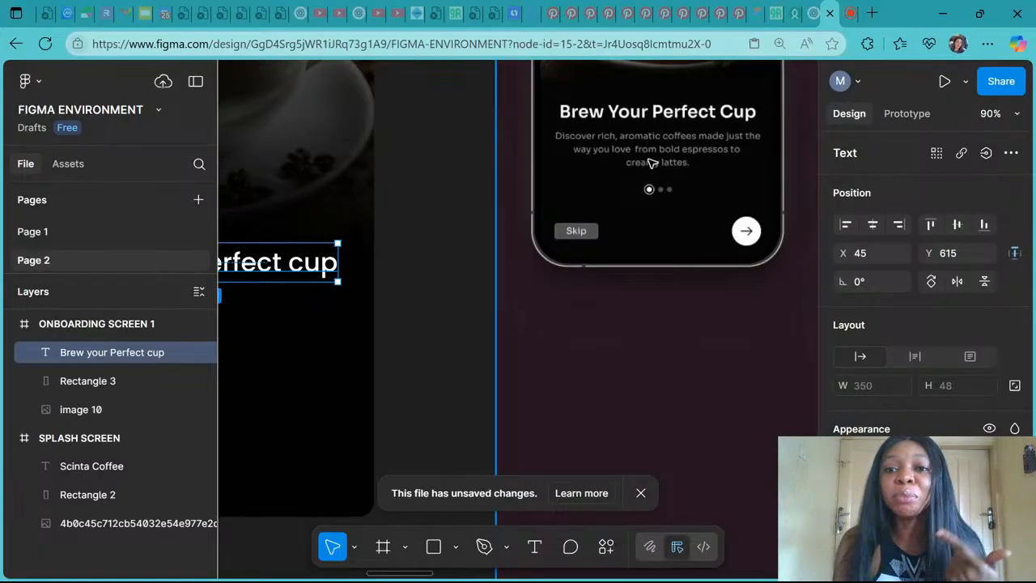
{"action": "scroll", "coordinate": [484, 255], "scroll_direction": "down", "scroll_amount": 3}
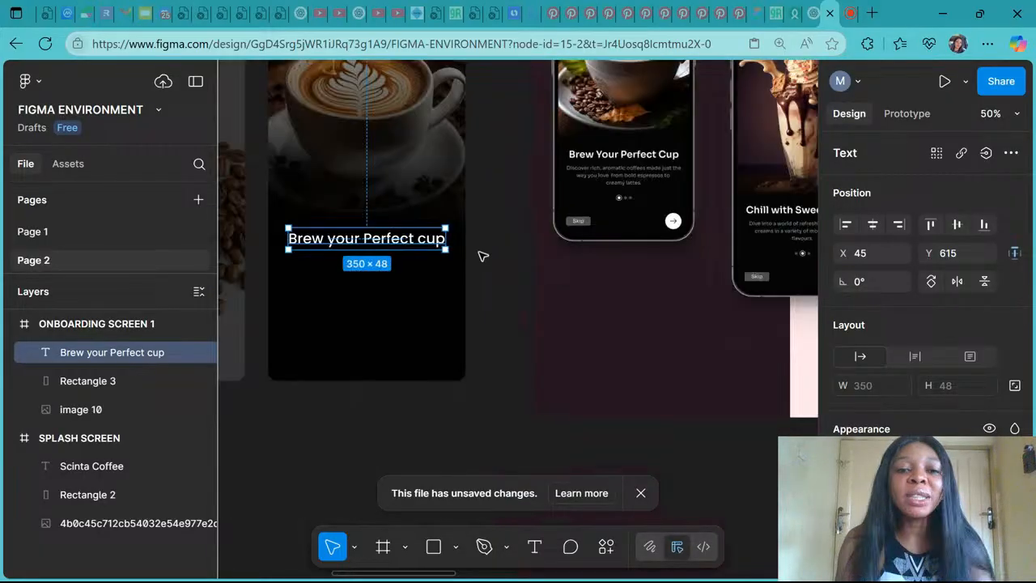
{"action": "scroll", "coordinate": [484, 255], "scroll_direction": "left", "scroll_amount": 1}
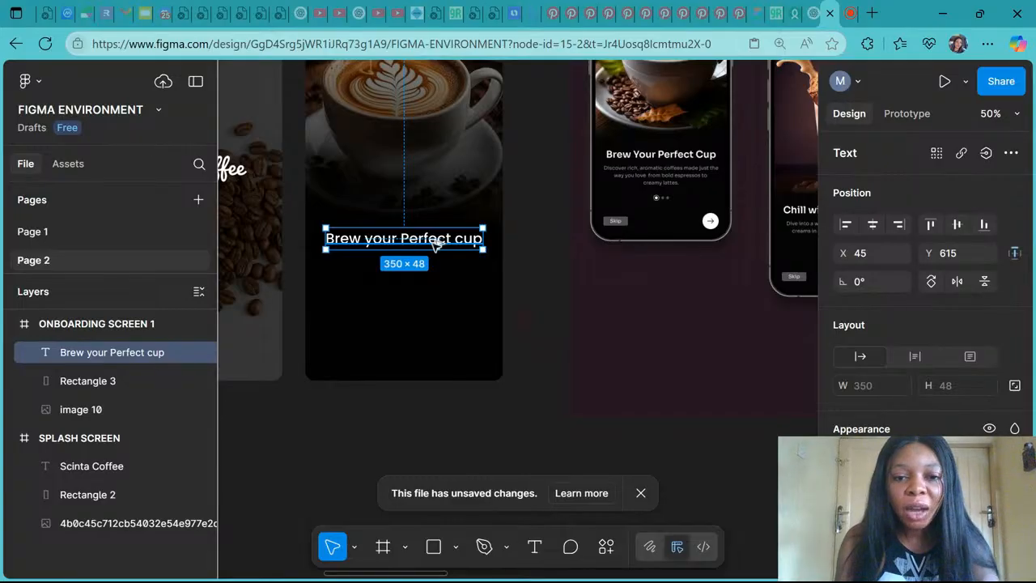
{"action": "left_click_drag", "start_coordinate": [435, 246], "coordinate": [434, 278]}
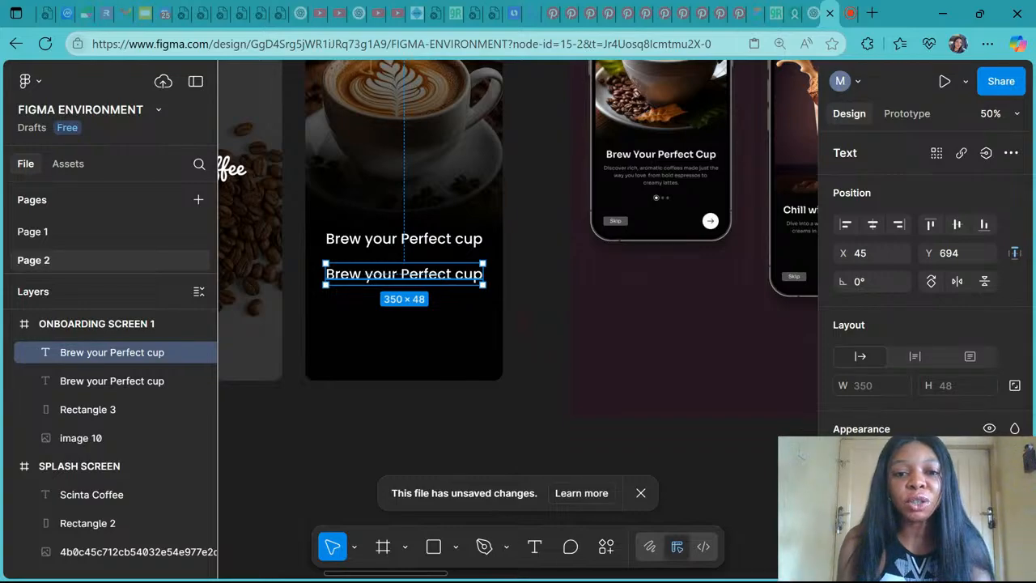
Step: Replace the duplicated heading's text with "Discover rich,aromatic cofee"
{"action": "double_click", "coordinate": [431, 275]}
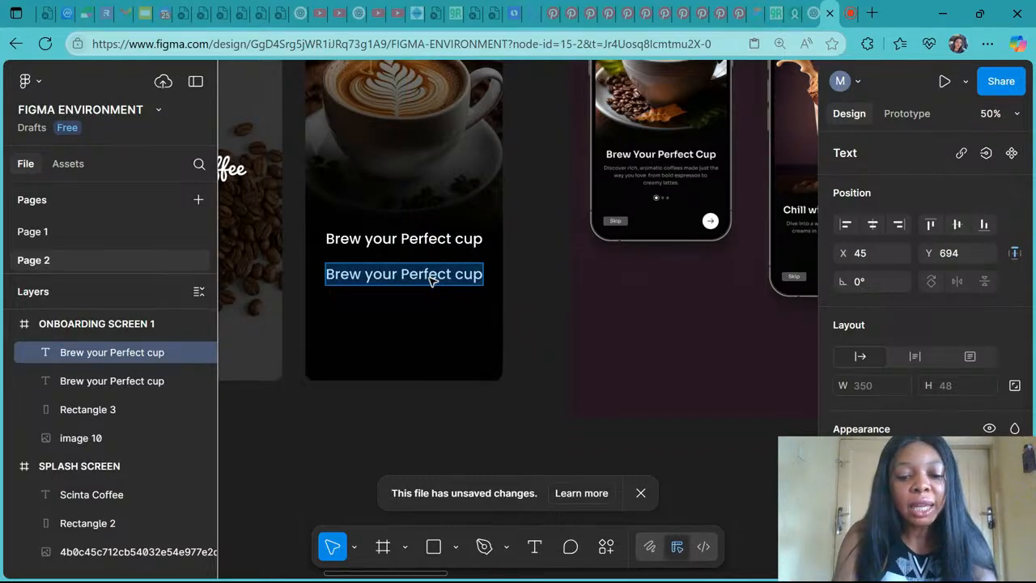
{"action": "type", "text": "Disco"}
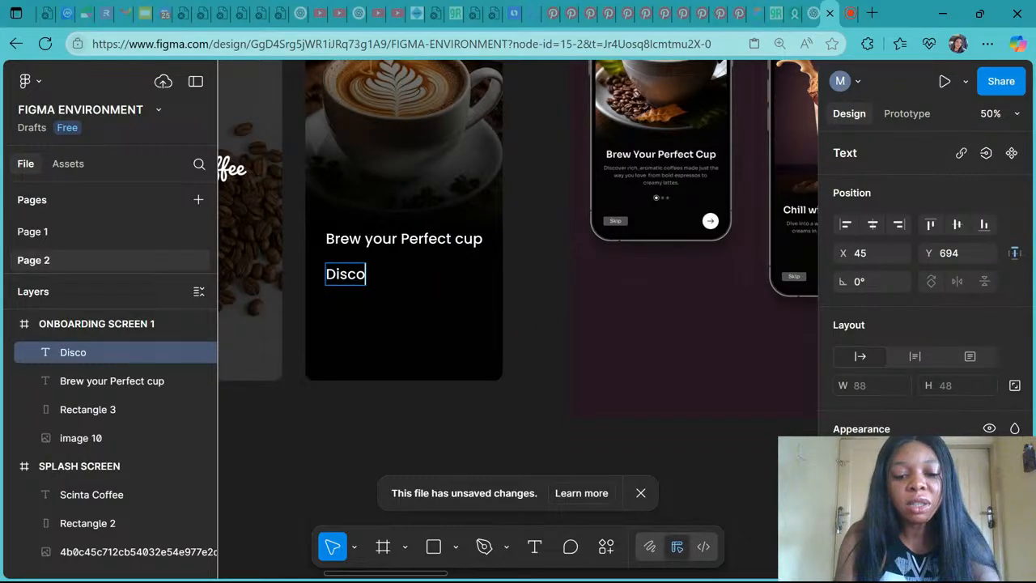
{"action": "type", "text": "ver ri"}
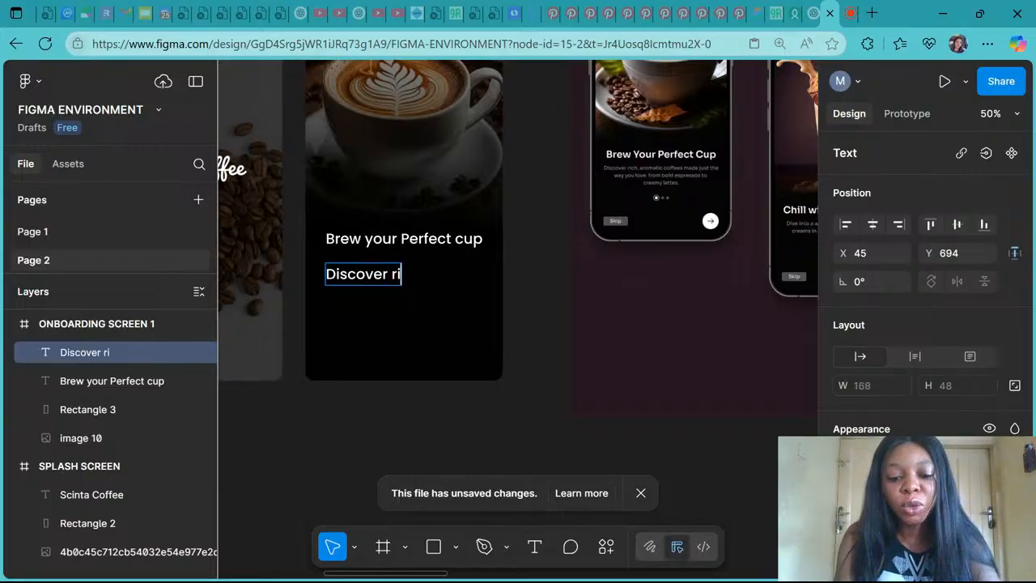
{"action": "type", "text": "ch,"}
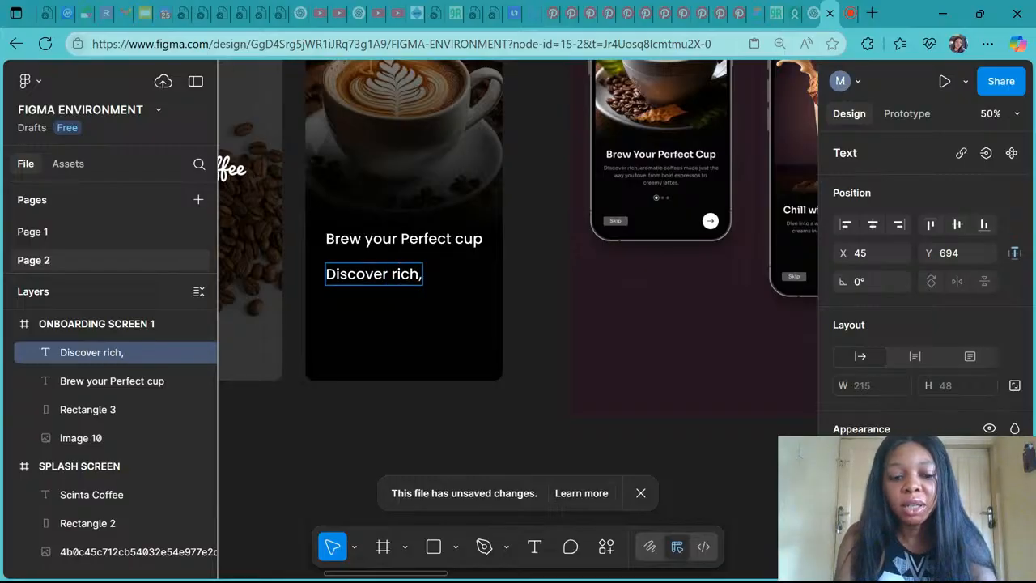
{"action": "type", "text": "aromatic"}
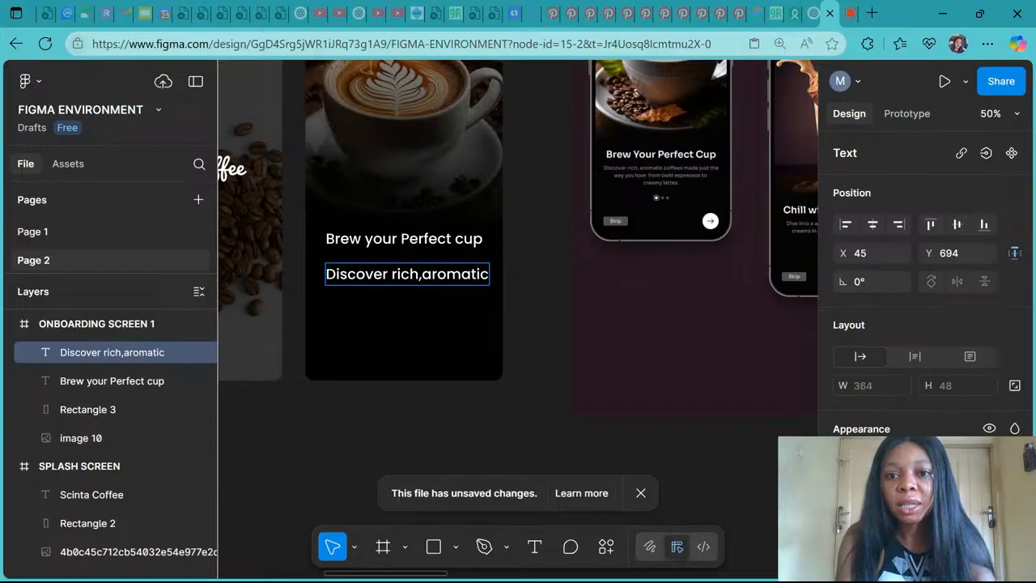
{"action": "type", "text": " cofee"}
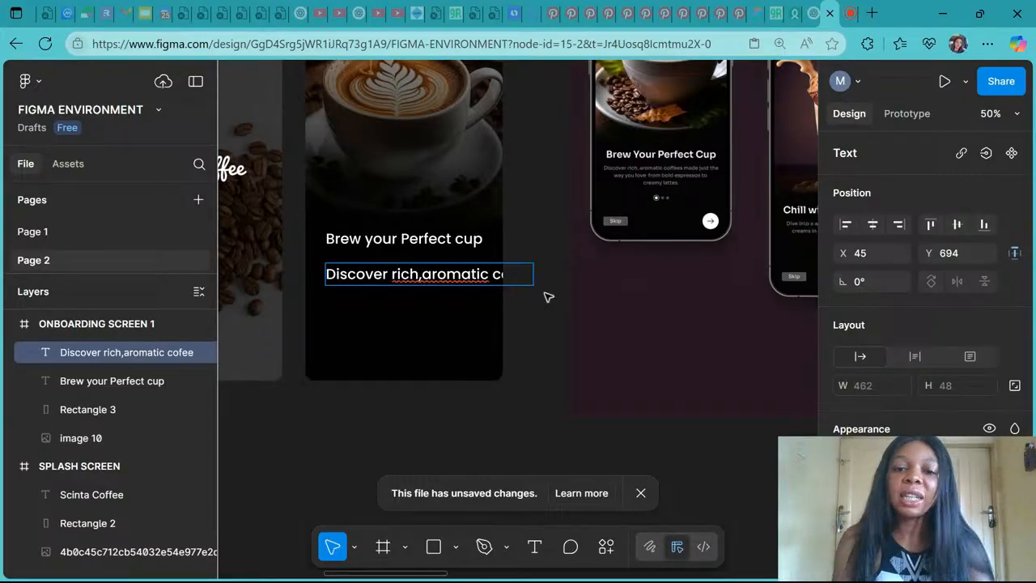
{"action": "key", "text": "Escape"}
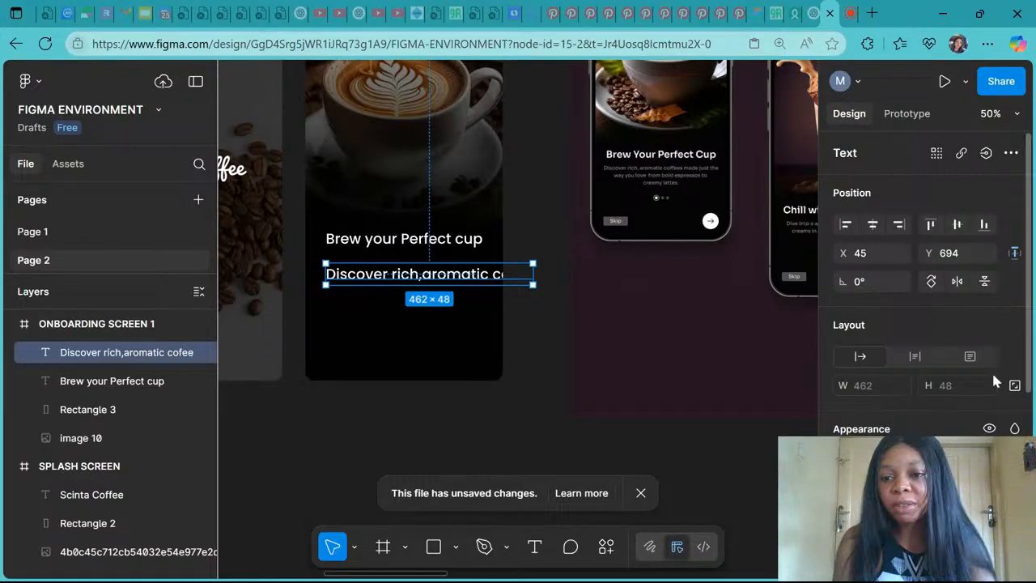
Step: Set the description text's font size to 16
{"action": "scroll", "coordinate": [991, 370], "scroll_direction": "down", "scroll_amount": 3}
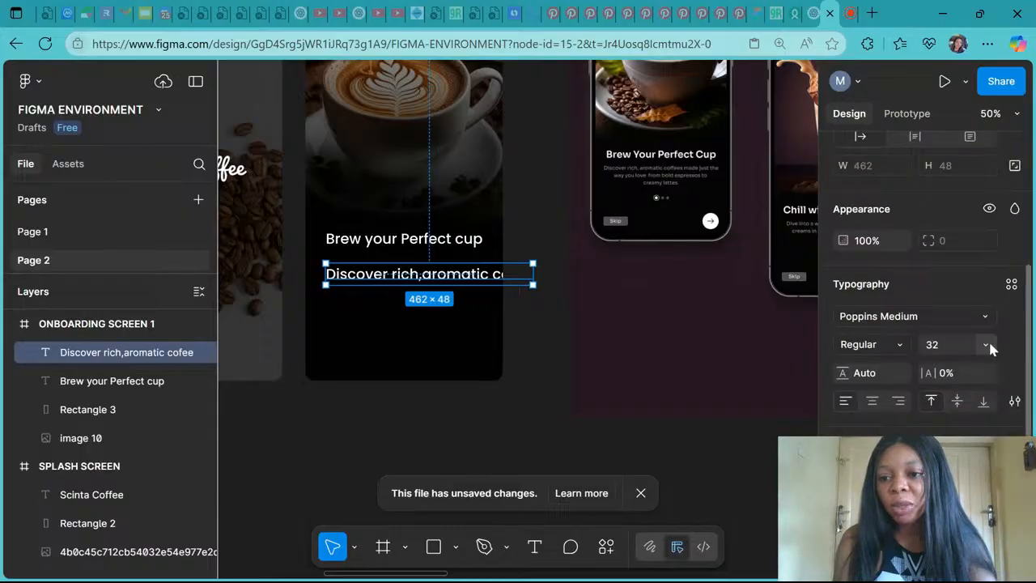
{"action": "left_click", "coordinate": [991, 346]}
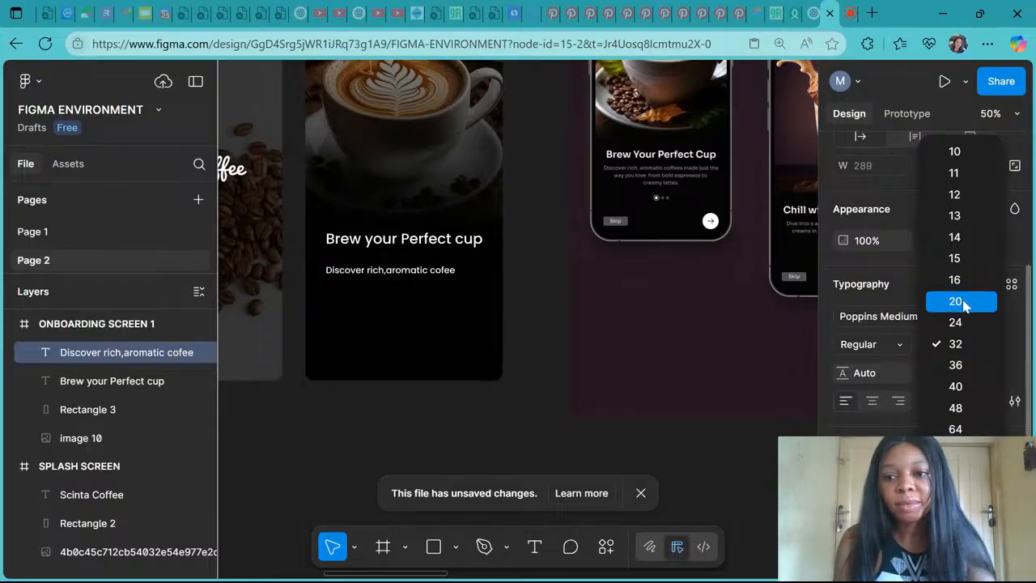
{"action": "left_click", "coordinate": [955, 280]}
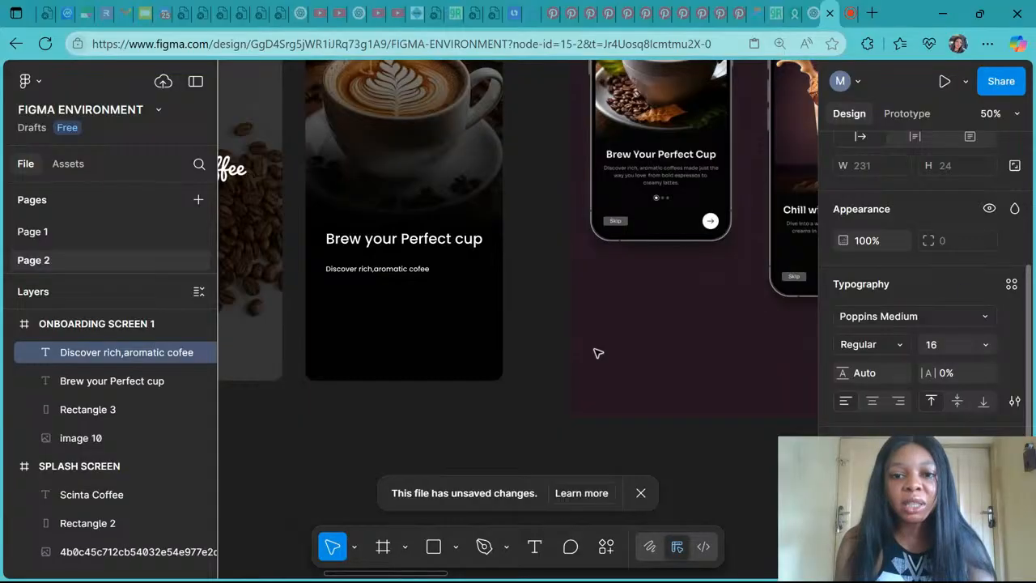
Step: Correct the onboarding description to read "Discover rich, aromatic coffees"
{"action": "scroll", "coordinate": [338, 296], "scroll_direction": "up", "scroll_amount": 1}
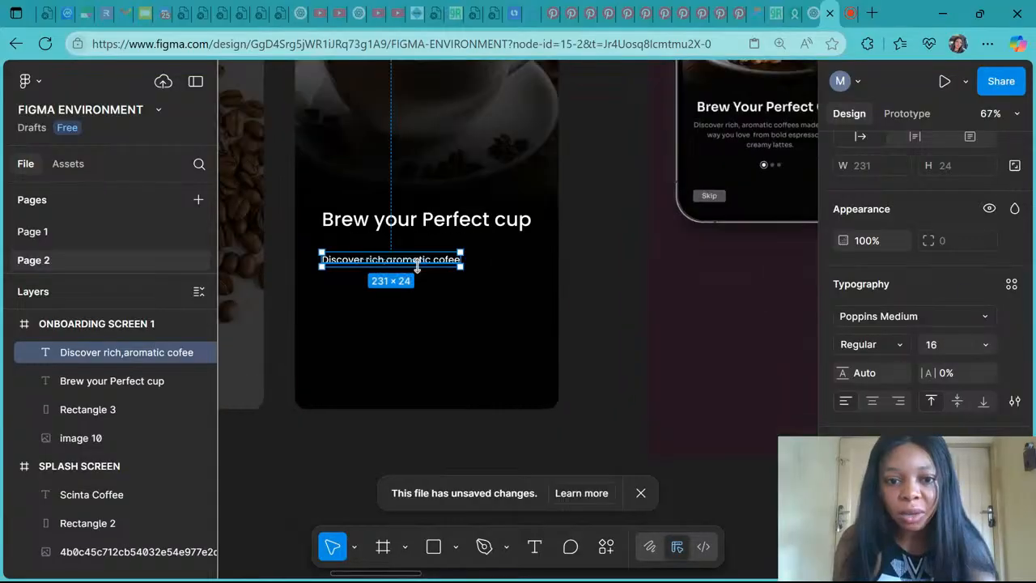
{"action": "double_click", "coordinate": [445, 260]}
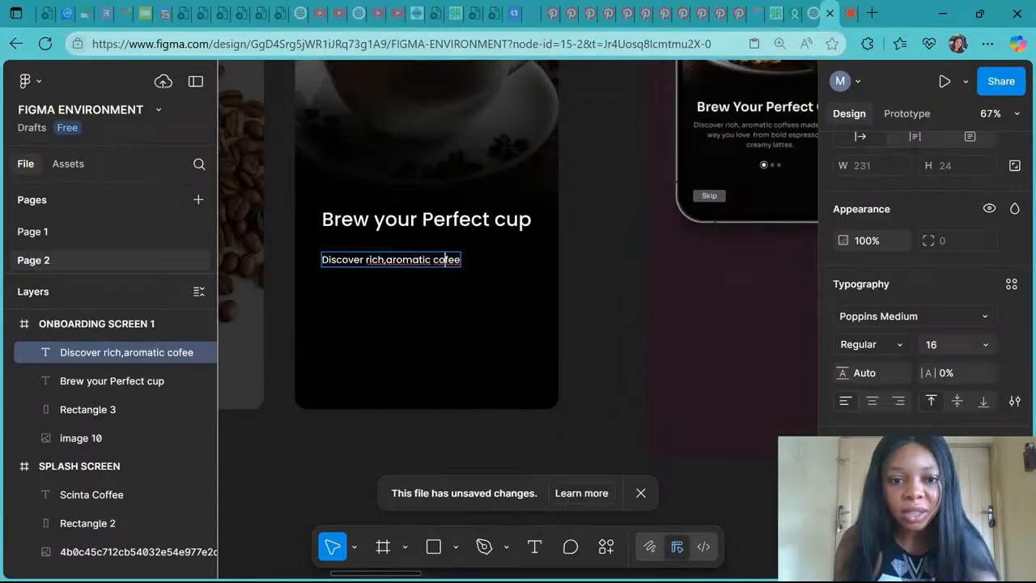
{"action": "type", "text": "f"}
{"action": "left_click", "coordinate": [386, 260]}
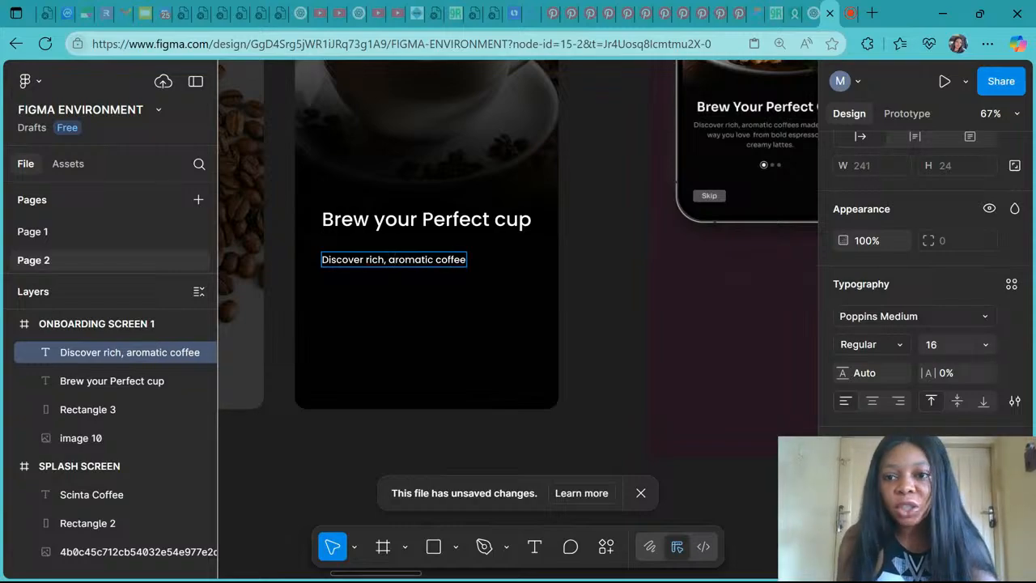
{"action": "type", "text": "s"}
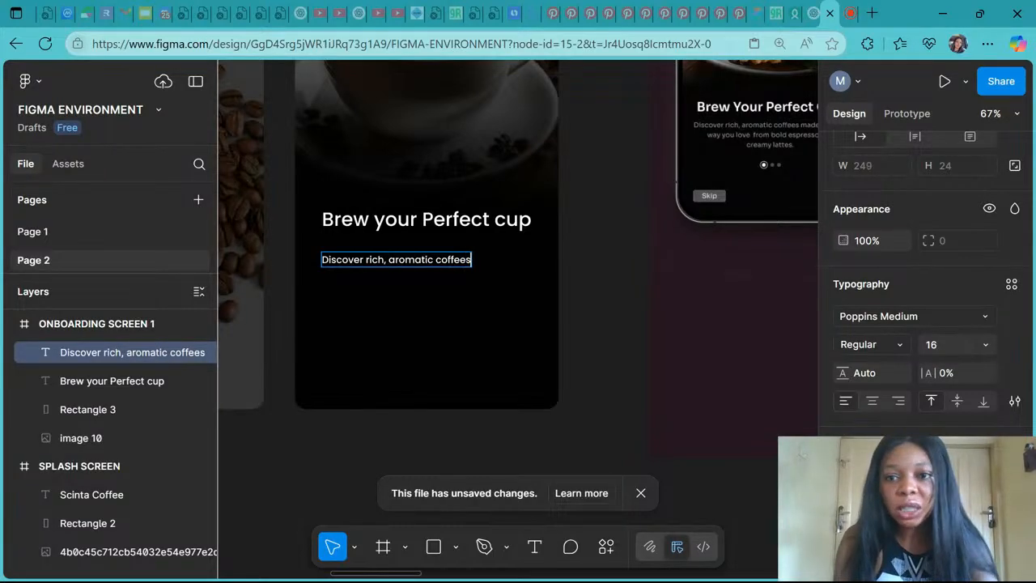
Step: Continue the description with "made just the way", following the first reference phone's text
{"action": "scroll", "coordinate": [518, 242], "scroll_direction": "right", "scroll_amount": 3}
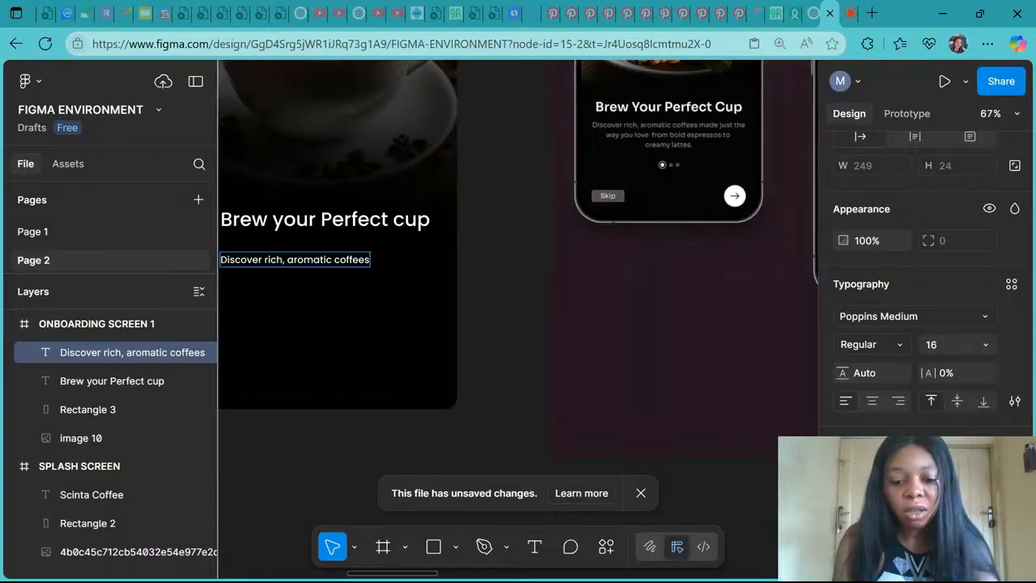
{"action": "type", "text": "made "}
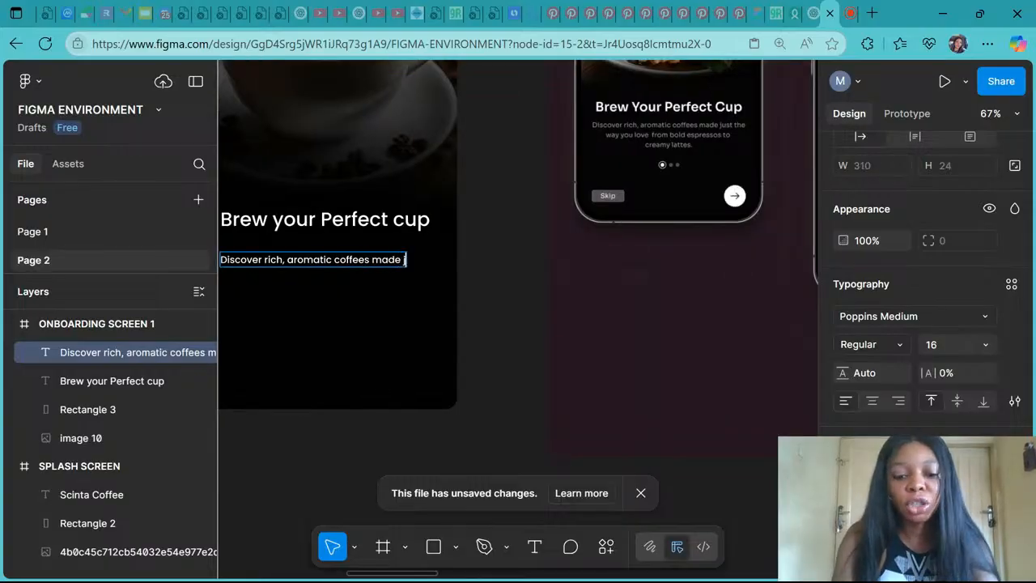
{"action": "type", "text": "just"}
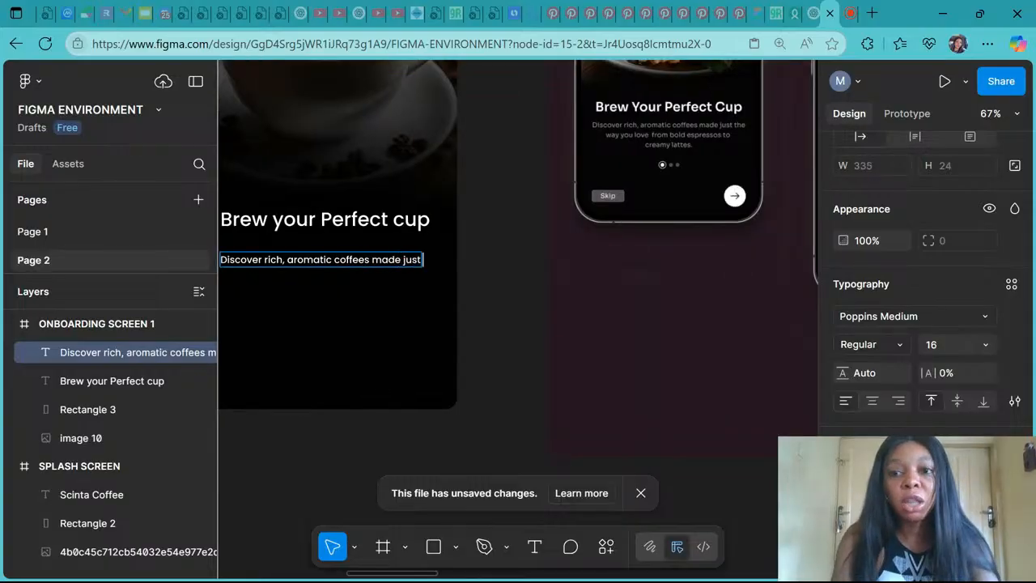
{"action": "type", "text": " the way"}
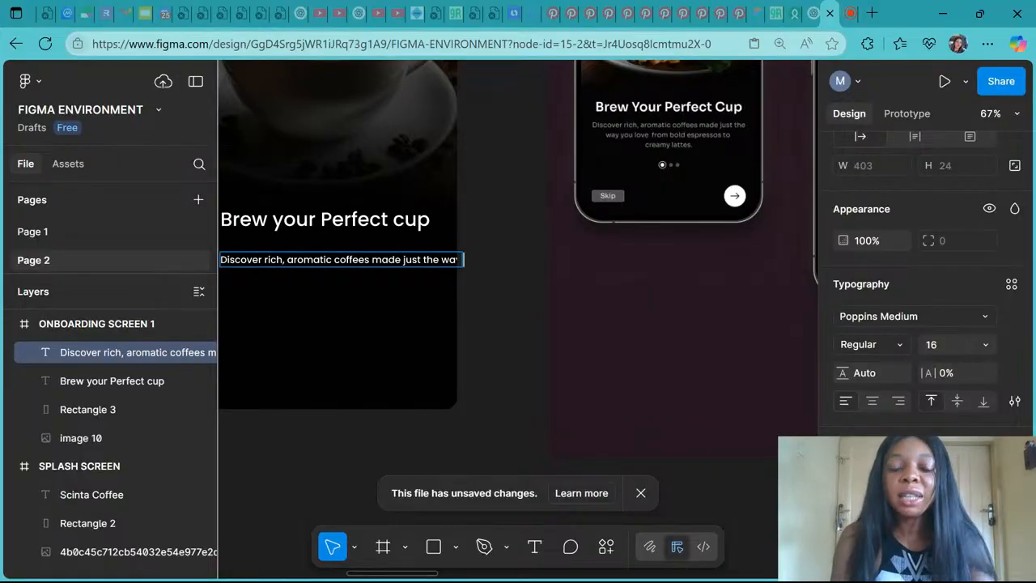
Step: Break the description onto a second line before "way" and remove the leading space there
{"action": "scroll", "coordinate": [518, 242], "scroll_direction": "left", "scroll_amount": 2}
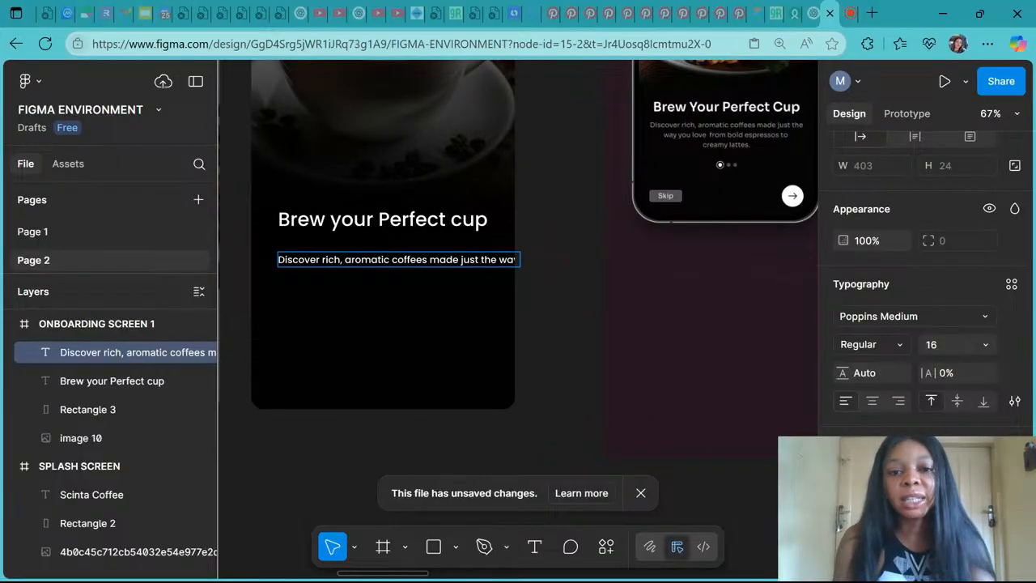
{"action": "left_click", "coordinate": [497, 260]}
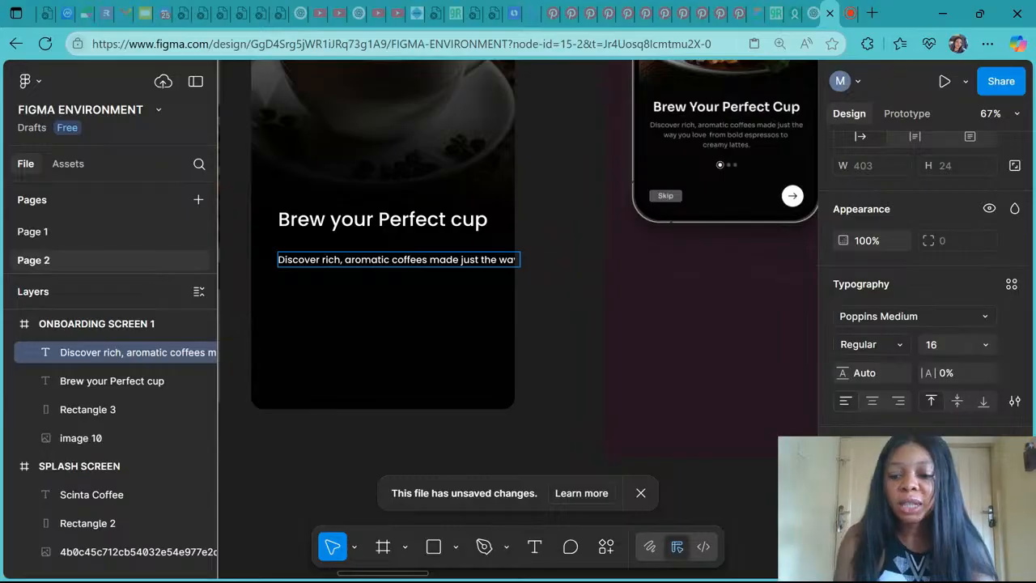
{"action": "key", "text": "Return"}
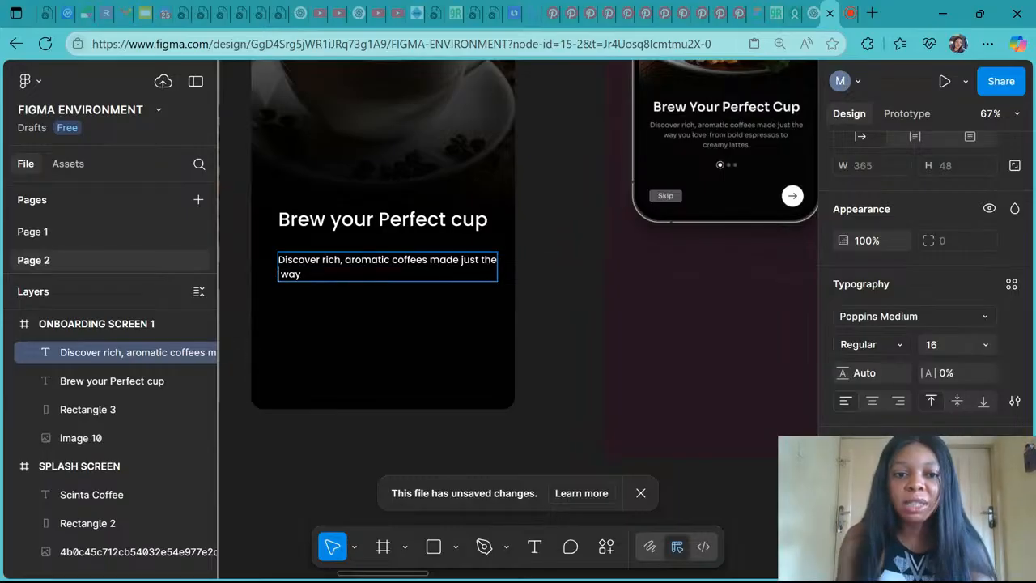
{"action": "key", "text": "Delete"}
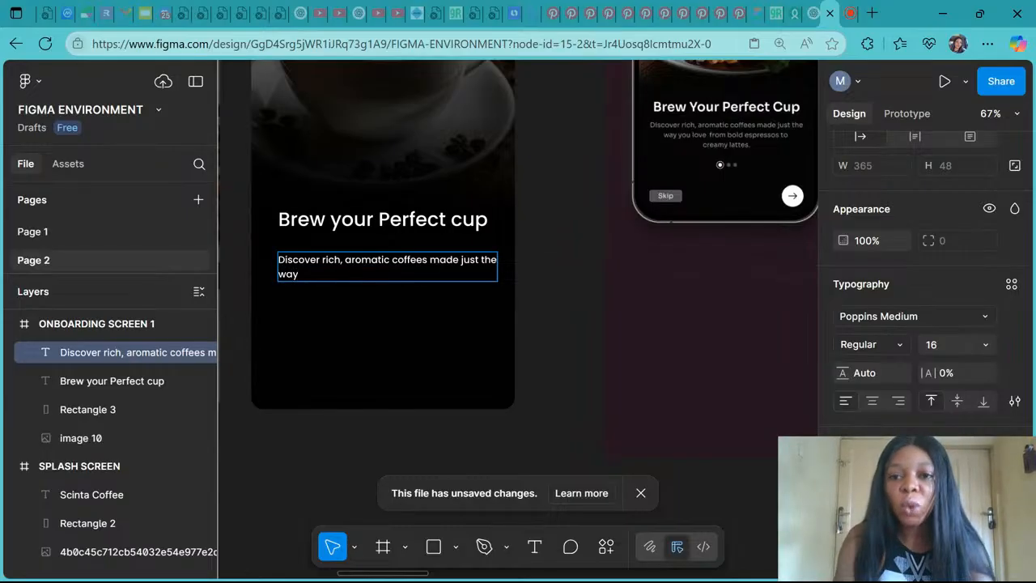
Step: Complete the description's second line with "you love from bold expressos to creamy lattes."
{"action": "left_click", "coordinate": [300, 275]}
{"action": "type", "text": "you"}
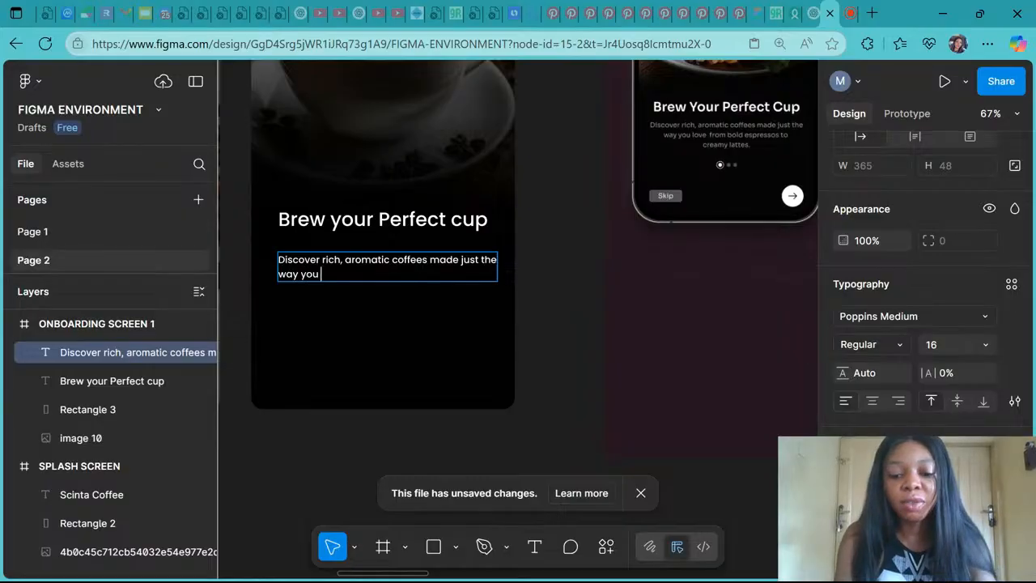
{"action": "type", "text": " love from bold "}
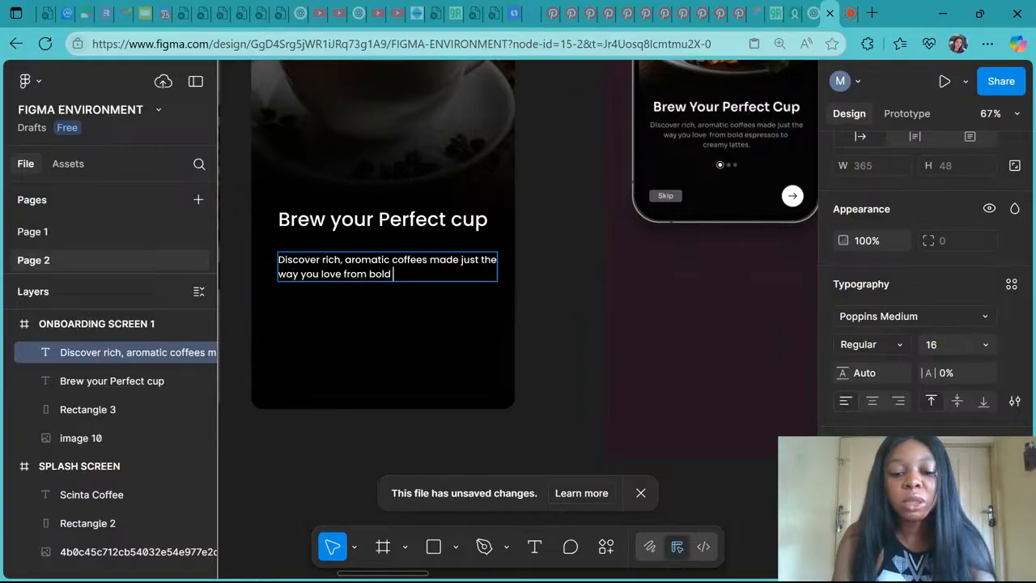
{"action": "type", "text": "expr"}
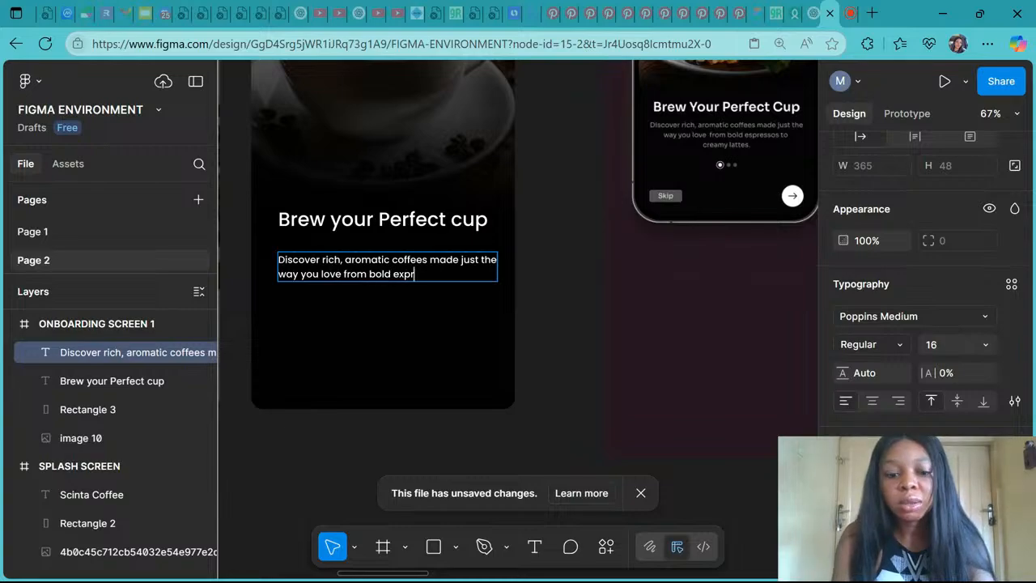
{"action": "type", "text": "e"}
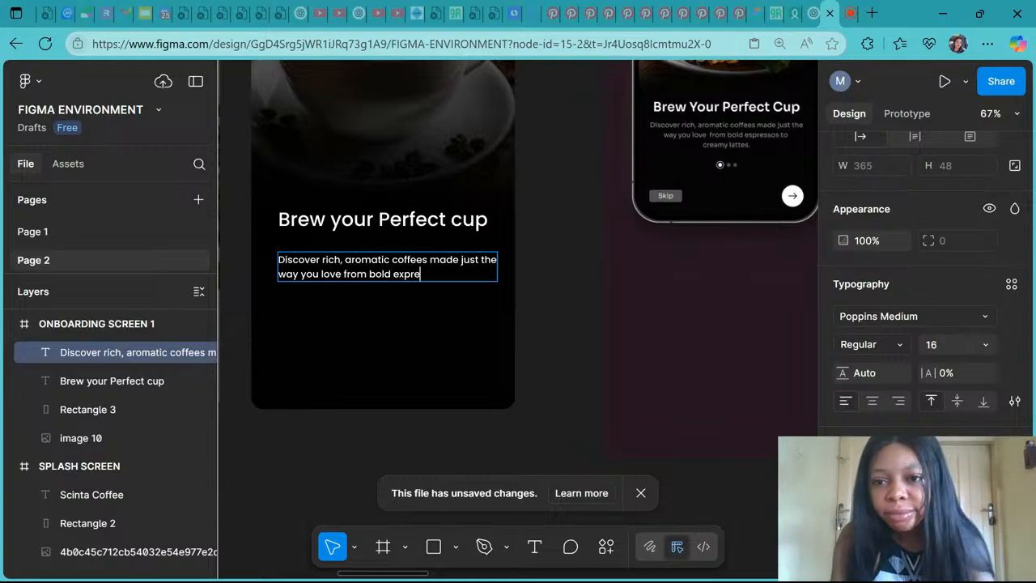
{"action": "type", "text": "ssos"}
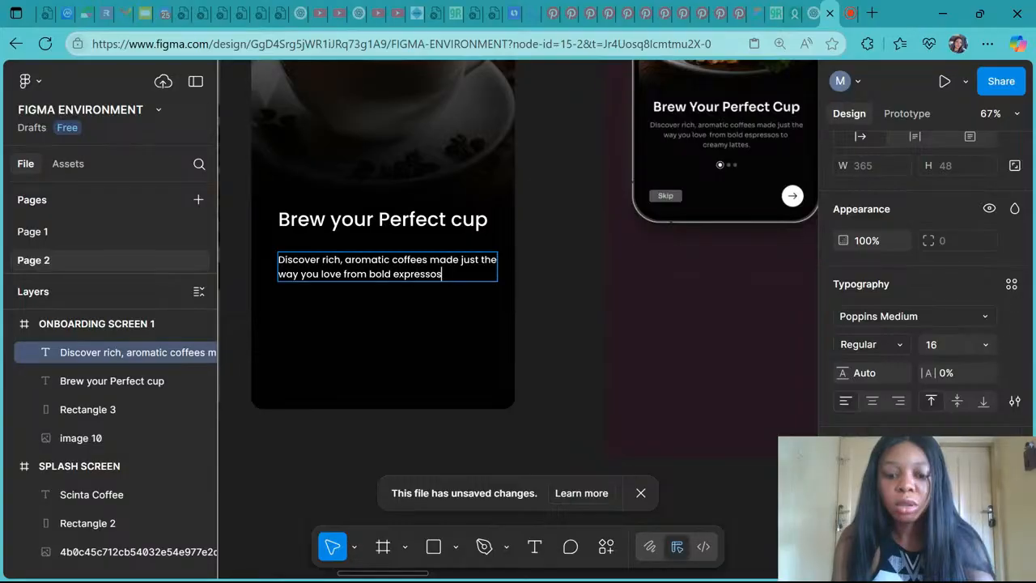
{"action": "type", "text": " to "}
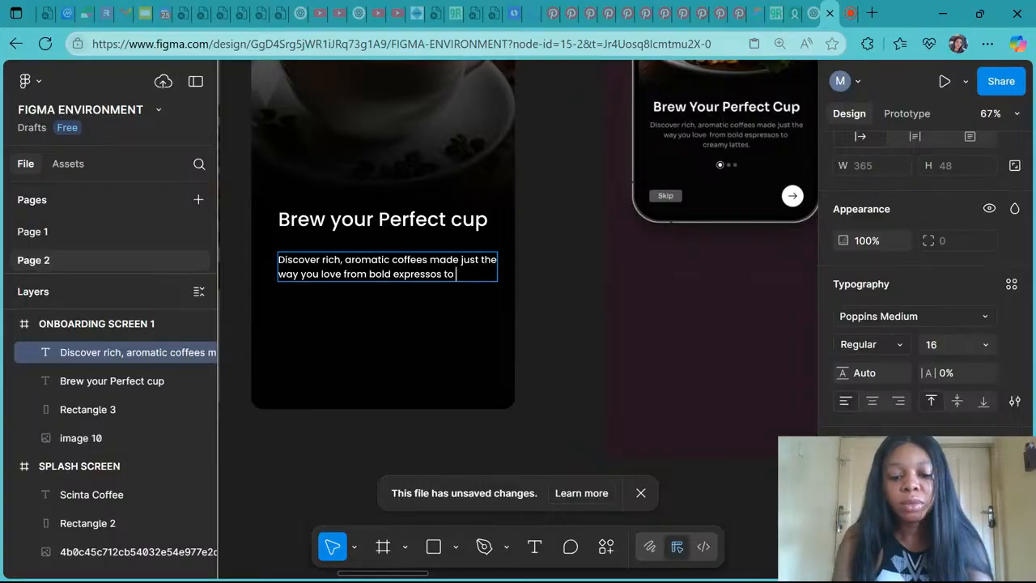
{"action": "type", "text": "creamy"}
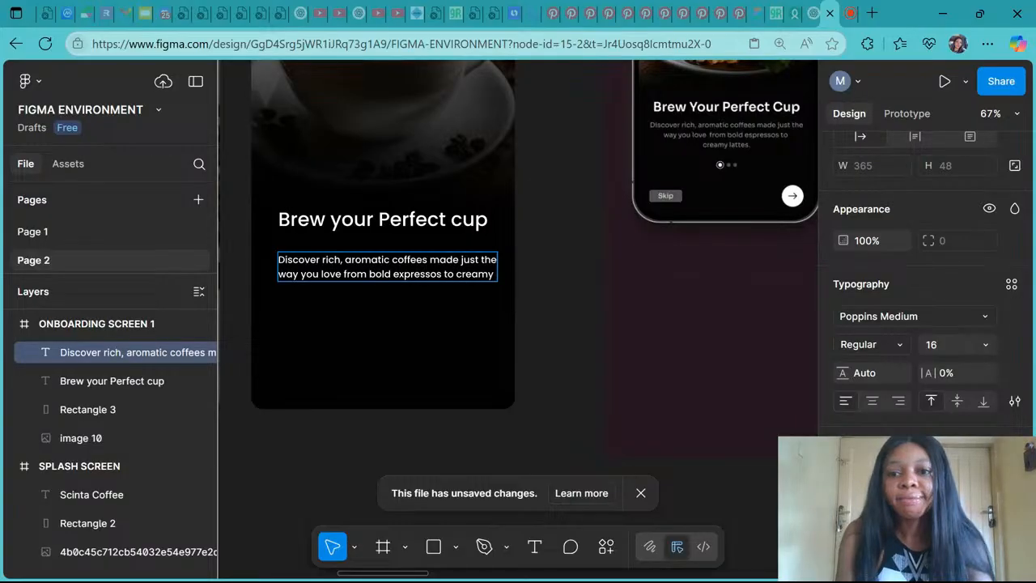
{"action": "type", "text": " latte"}
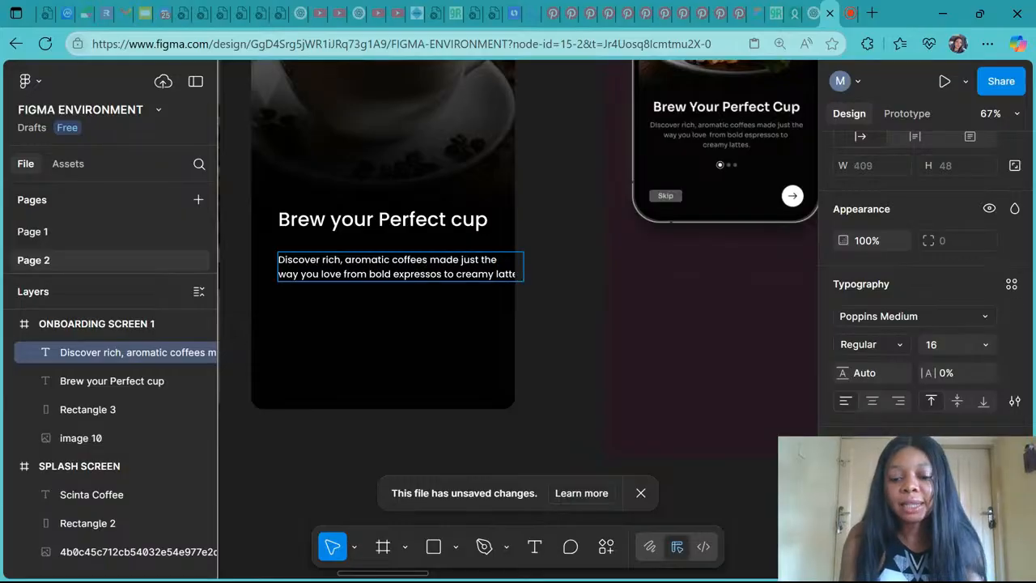
{"action": "type", "text": "."}
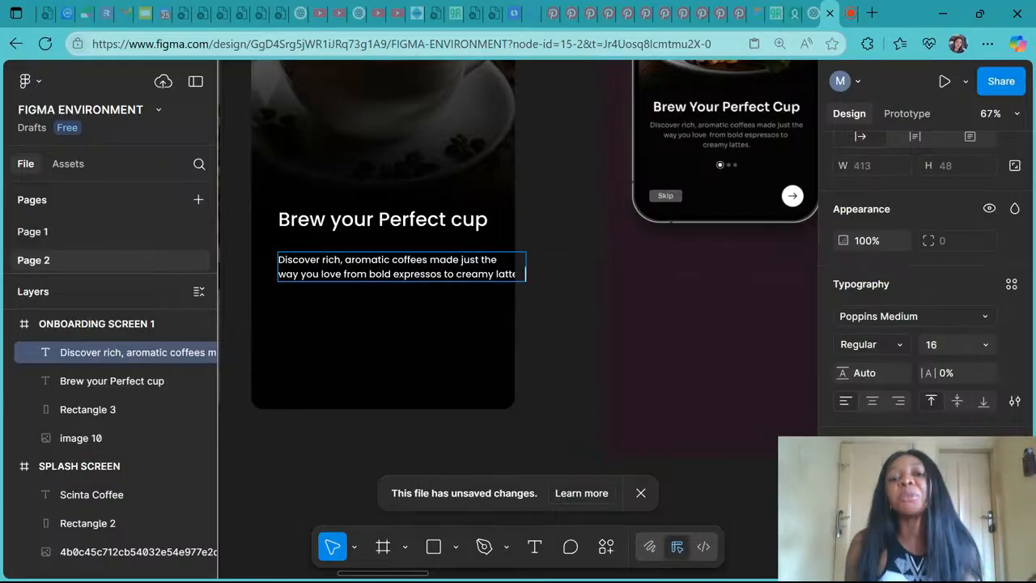
{"action": "key", "text": "Escape"}
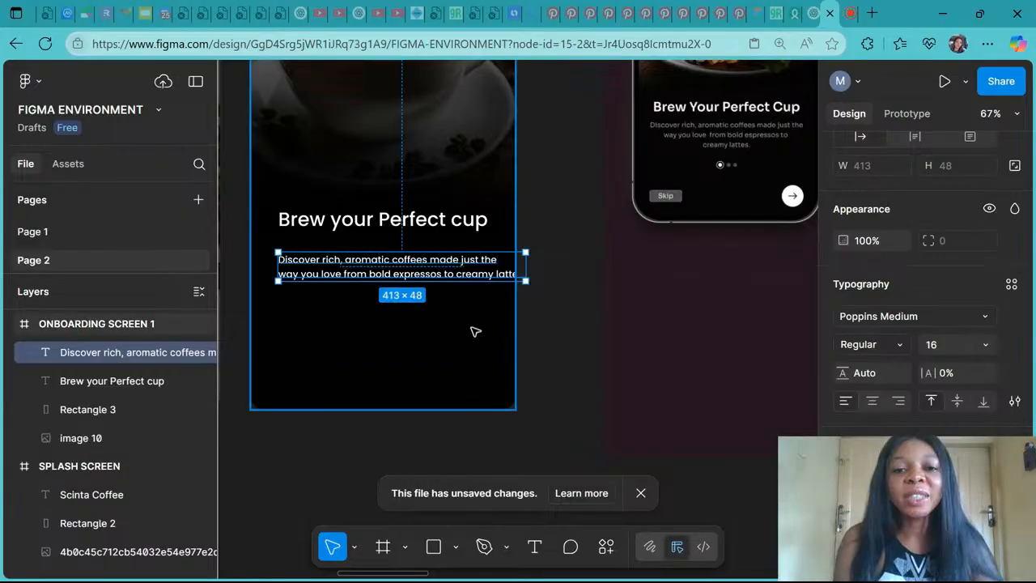
Step: Centre the description text box horizontally on the onboarding screen and set its text alignment to centre
{"action": "scroll", "coordinate": [879, 207], "scroll_direction": "up", "scroll_amount": 3}
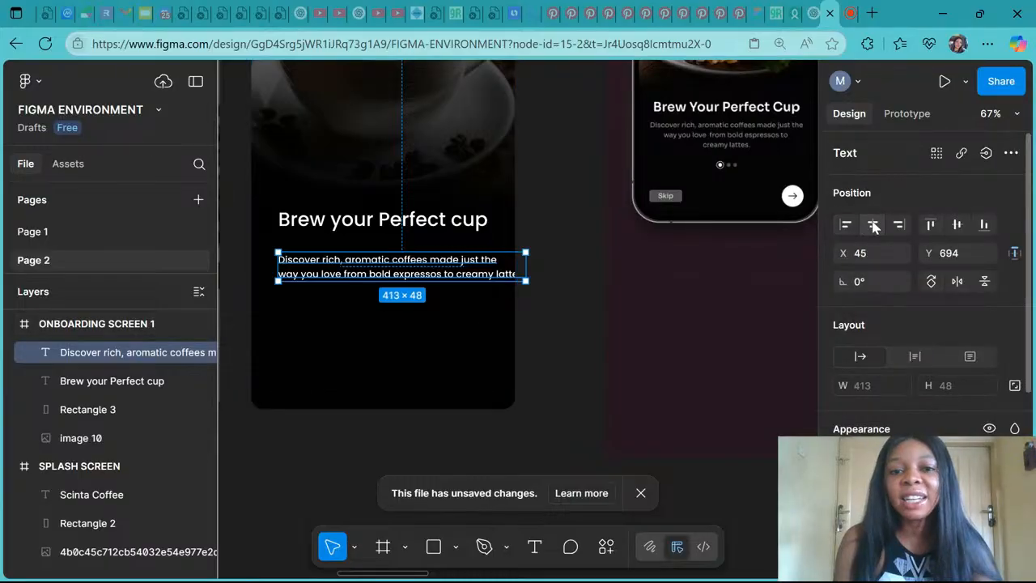
{"action": "left_click", "coordinate": [873, 226]}
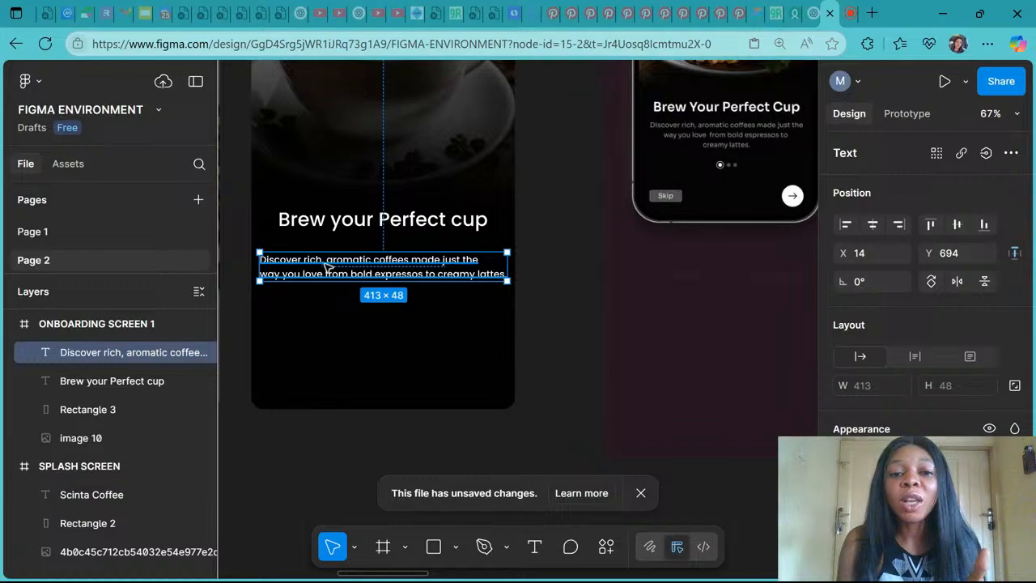
{"action": "scroll", "coordinate": [950, 407], "scroll_direction": "down", "scroll_amount": 4}
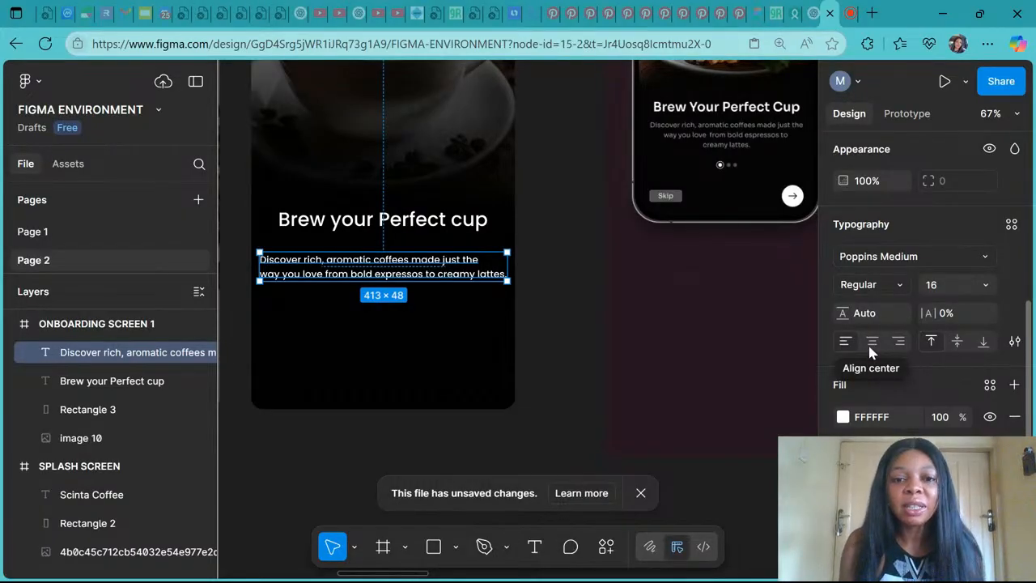
{"action": "left_click", "coordinate": [872, 344]}
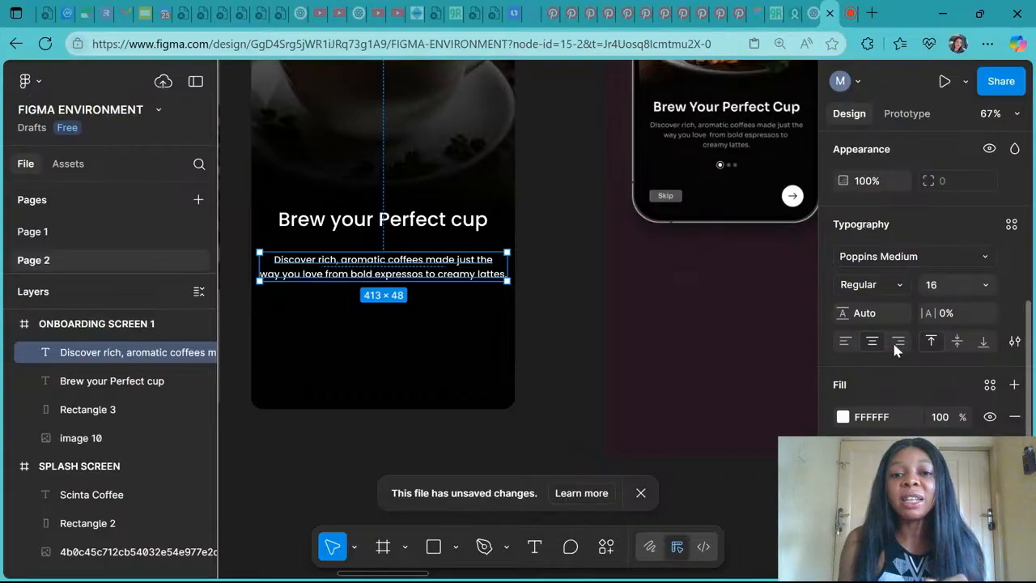
{"action": "left_click", "coordinate": [897, 344]}
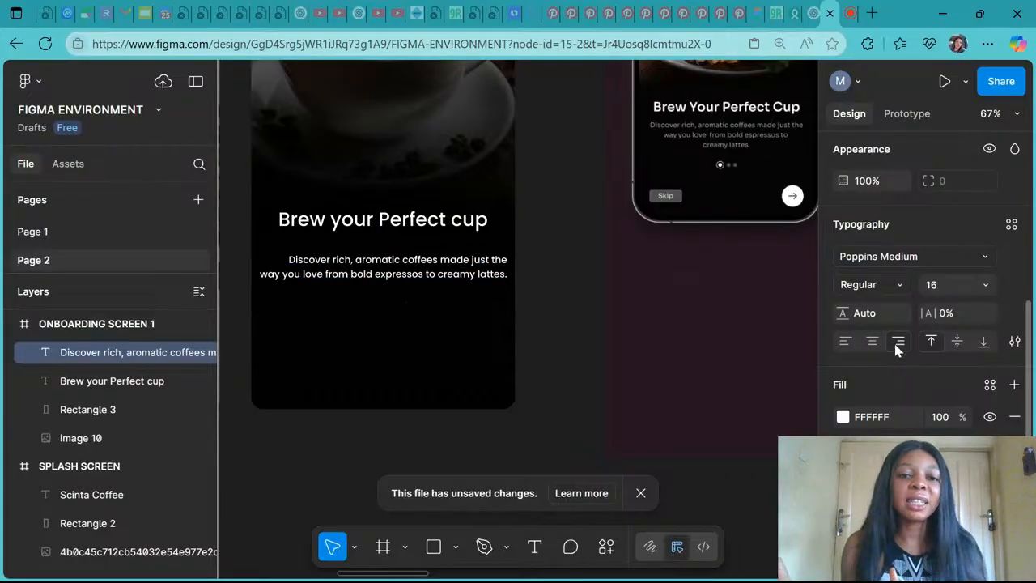
{"action": "left_click", "coordinate": [870, 342]}
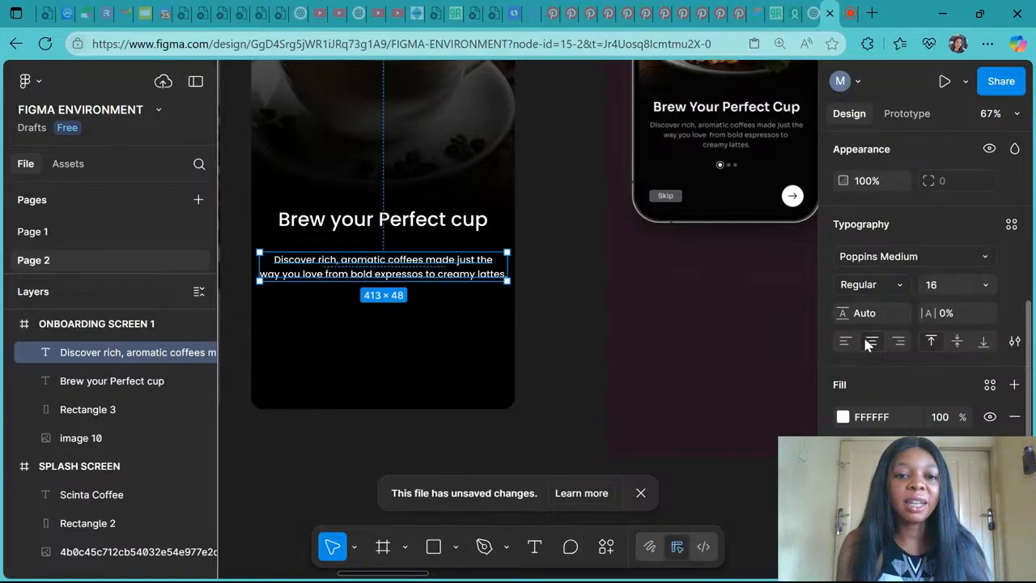
Step: Move "creamy lattes." onto a third line of the description
{"action": "left_click", "coordinate": [438, 275]}
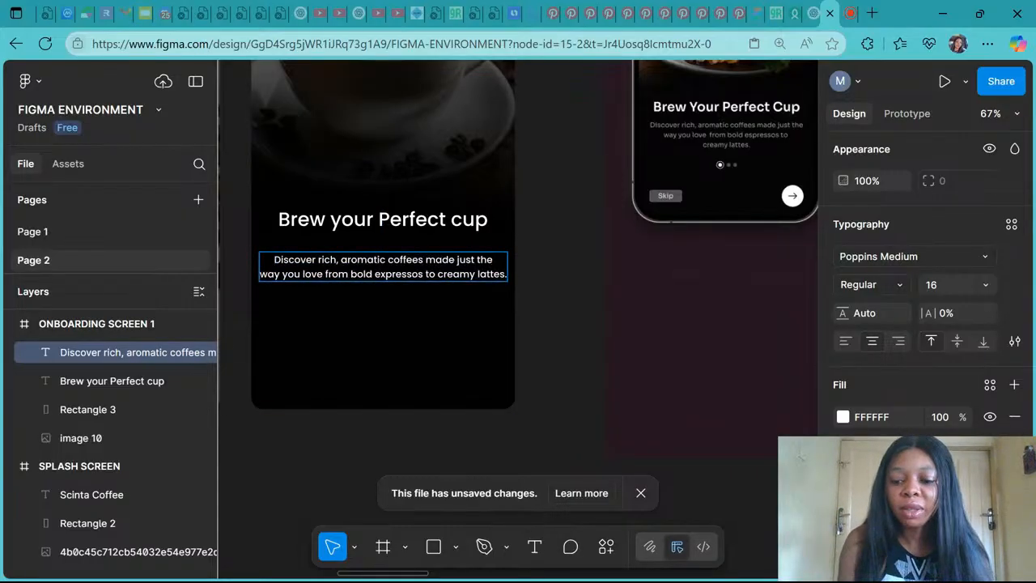
{"action": "key", "text": "Return"}
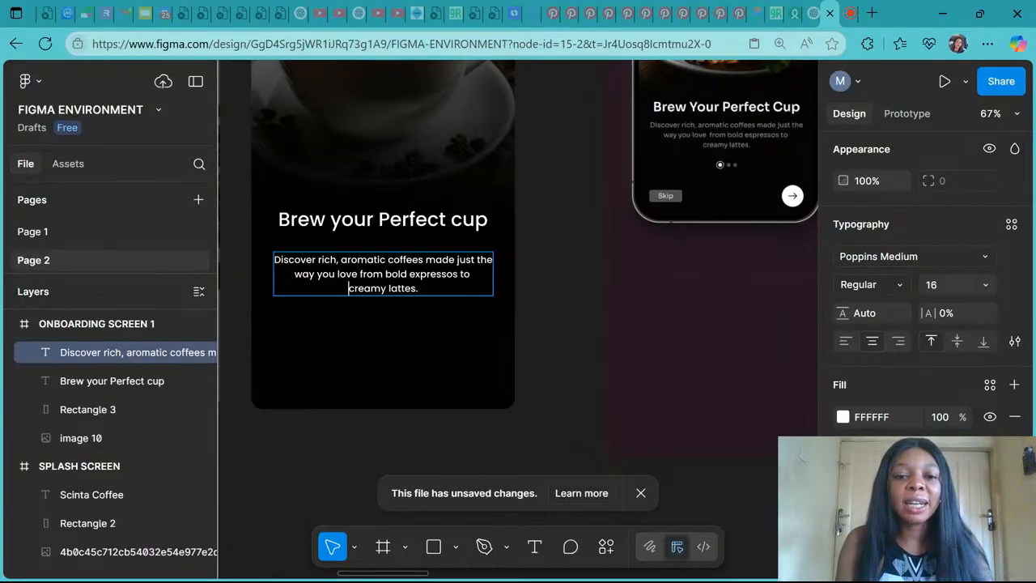
{"action": "key", "text": "Escape"}
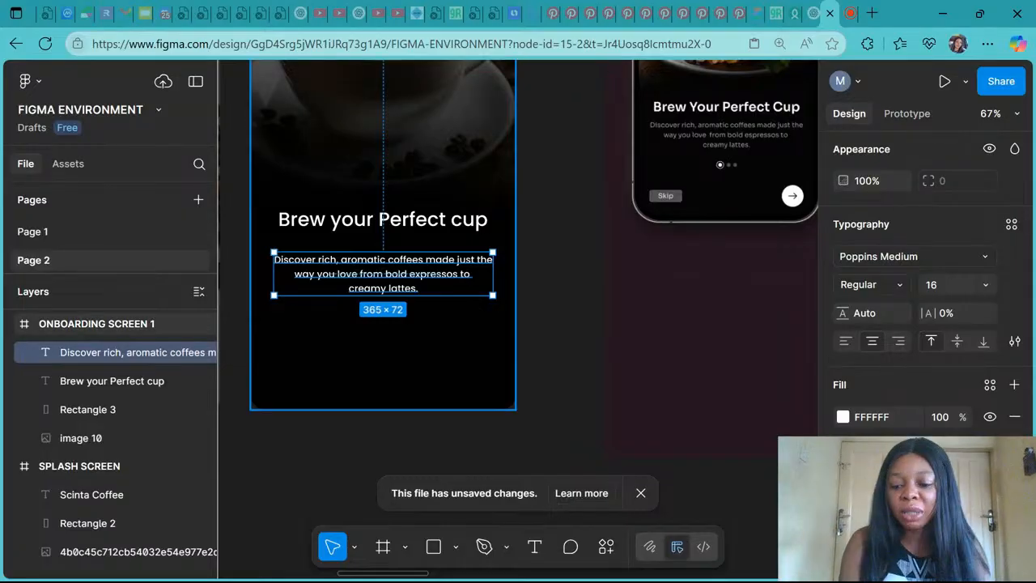
Step: Nudge the description text up so it sits closer beneath the "Brew your Perfect cup" heading
{"action": "key", "text": "Up"}
{"action": "key", "text": "Up"}
{"action": "key", "text": "Up"}
{"action": "key", "text": "Up"}
{"action": "key", "text": "Up"}
{"action": "key", "text": "Up"}
{"action": "key", "text": "Up"}
{"action": "key", "text": "Up"}
{"action": "key", "text": "Up"}
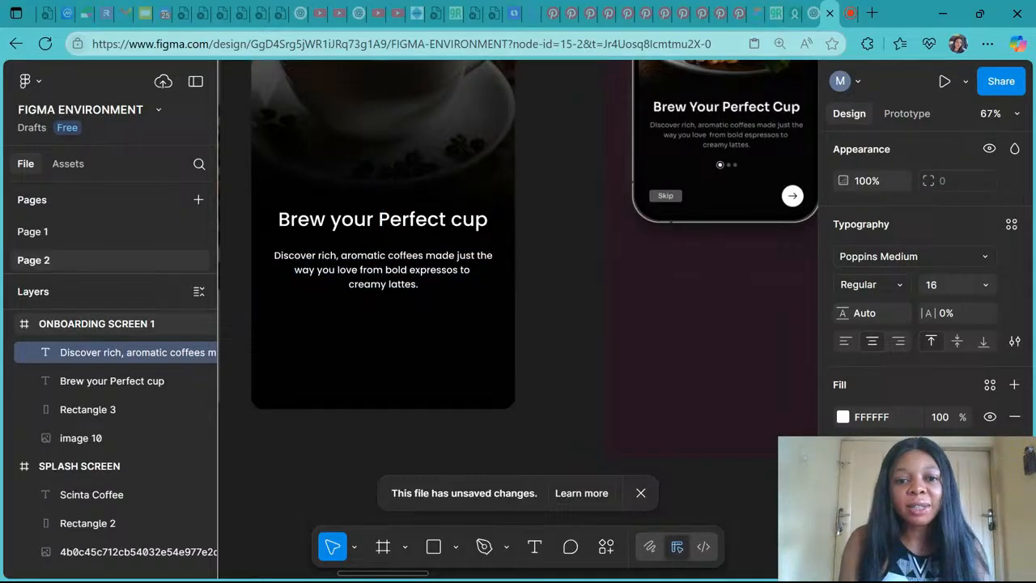
{"action": "key", "text": "Up"}
{"action": "key", "text": "Up"}
{"action": "key", "text": "Up"}
{"action": "key", "text": "Up"}
{"action": "key", "text": "Up"}
{"action": "key", "text": "Up"}
{"action": "key", "text": "Up"}
{"action": "key", "text": "Up"}
{"action": "key", "text": "Up"}
{"action": "key", "text": "Up"}
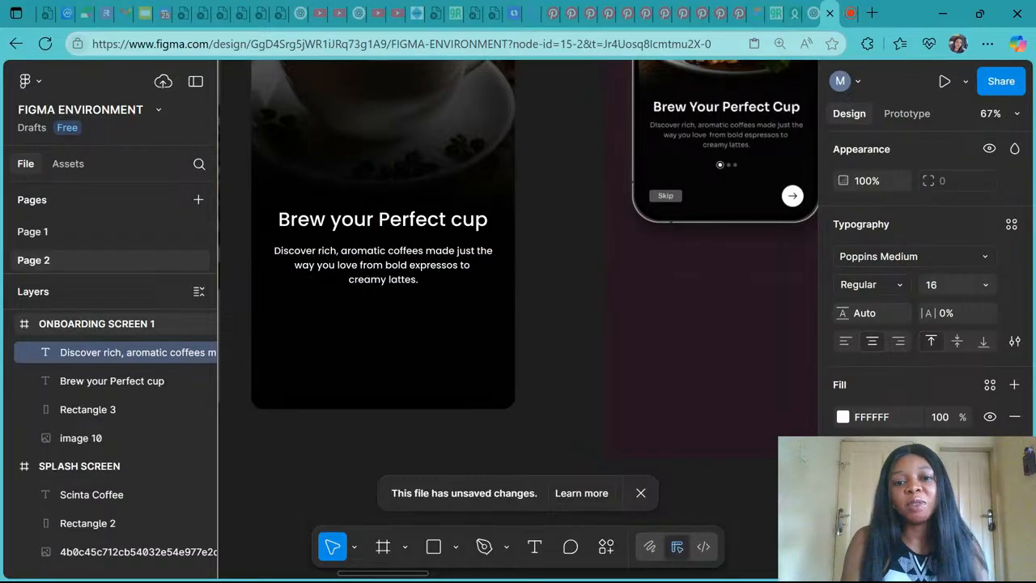
{"action": "key", "text": "Down"}
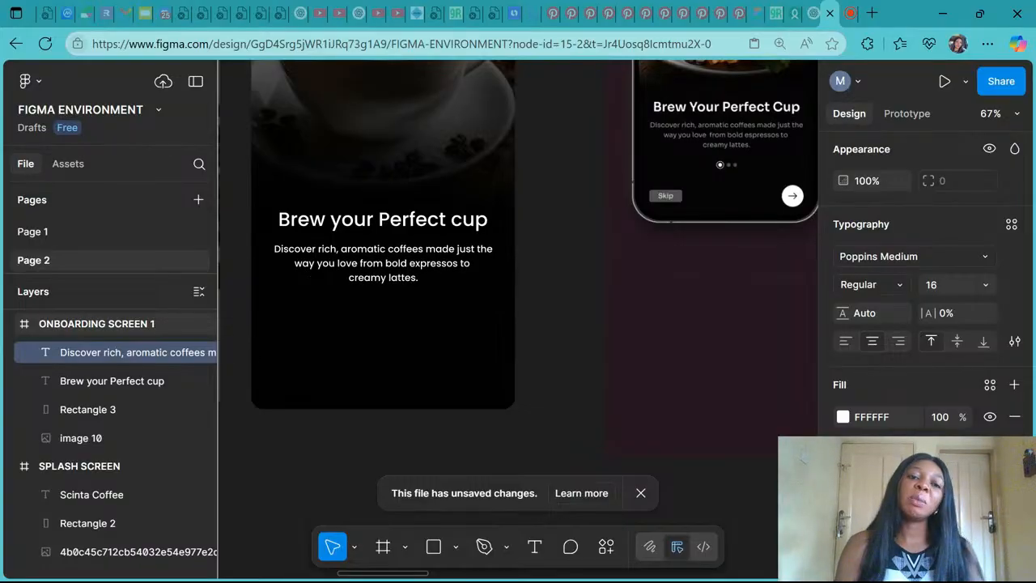
Step: Draw a circle about 24 × 24 below the description on the first onboarding screen, after checking the reference's page indicator
{"action": "left_click", "coordinate": [415, 225]}
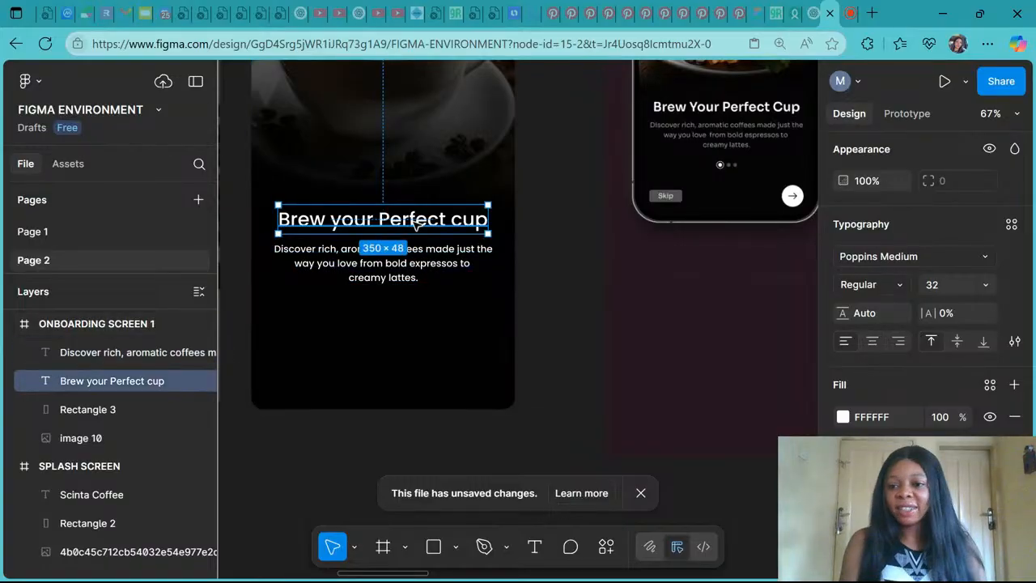
{"action": "left_click", "coordinate": [429, 263]}
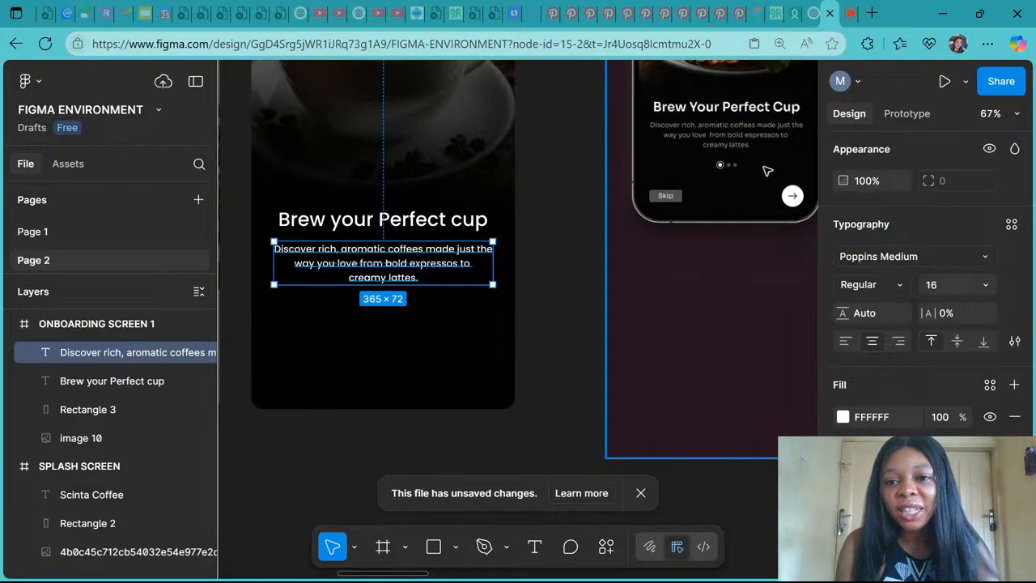
{"action": "scroll", "coordinate": [767, 171], "scroll_direction": "up", "scroll_amount": 5}
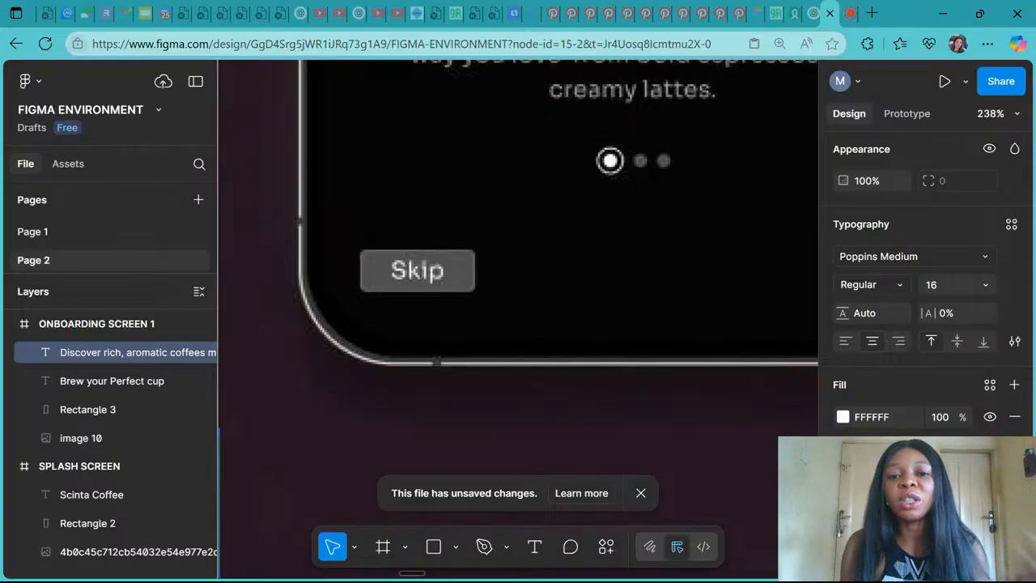
{"action": "scroll", "coordinate": [582, 229], "scroll_direction": "down", "scroll_amount": 6}
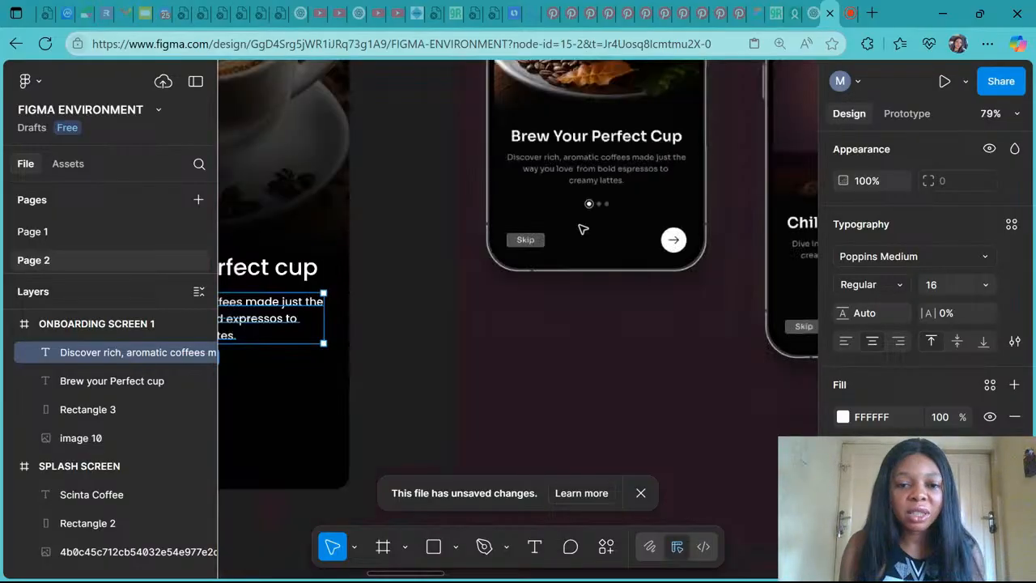
{"action": "scroll", "coordinate": [580, 229], "scroll_direction": "down", "scroll_amount": 3}
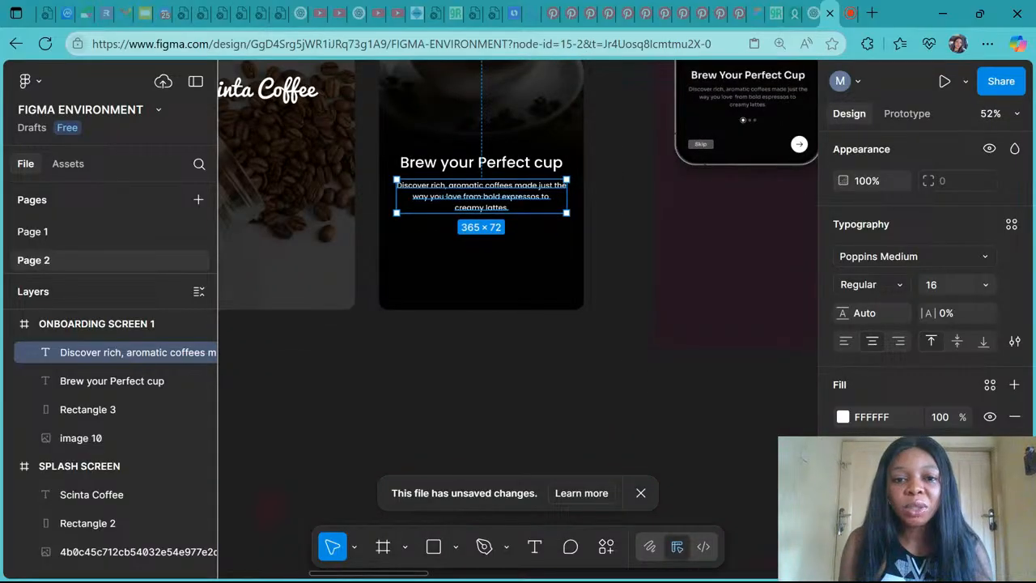
{"action": "scroll", "coordinate": [425, 250], "scroll_direction": "up", "scroll_amount": 3}
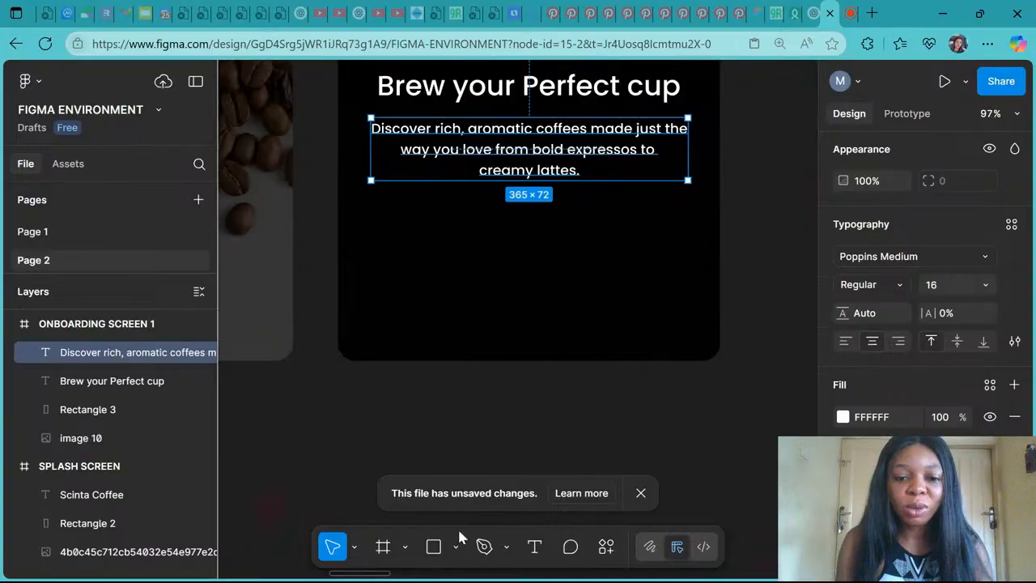
{"action": "left_click", "coordinate": [456, 547]}
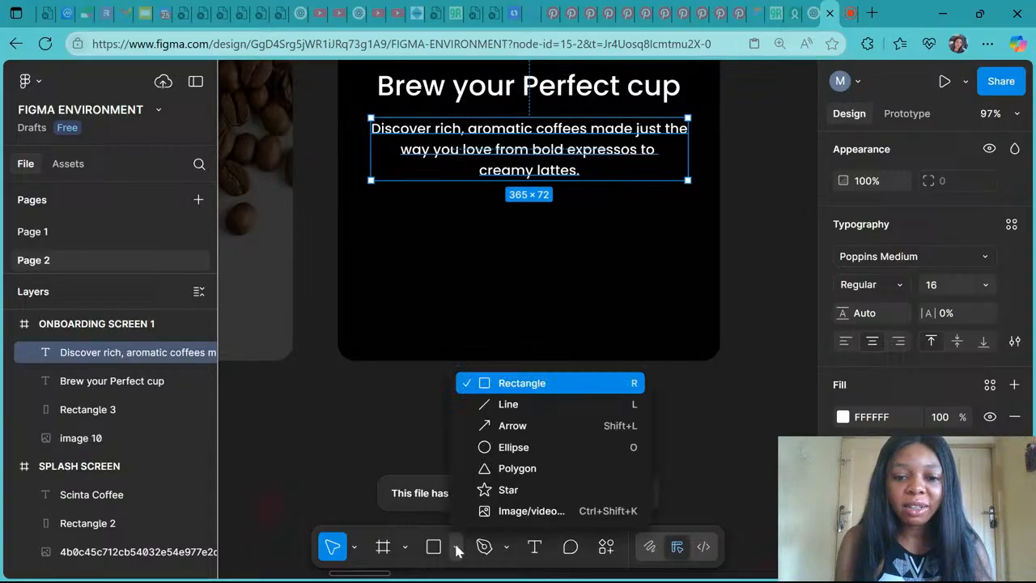
{"action": "left_click", "coordinate": [504, 447]}
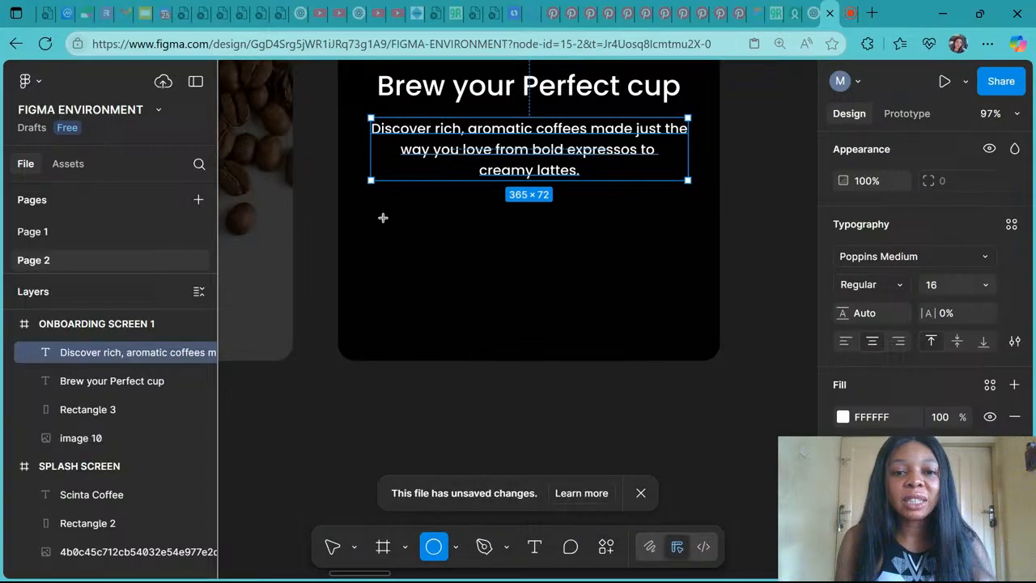
{"action": "mouse_move", "coordinate": [383, 216]}
{"action": "left_mouse_down"}
{"action": "mouse_move", "coordinate": [422, 253]}
{"action": "mouse_move", "coordinate": [402, 236]}
{"action": "left_mouse_up"}
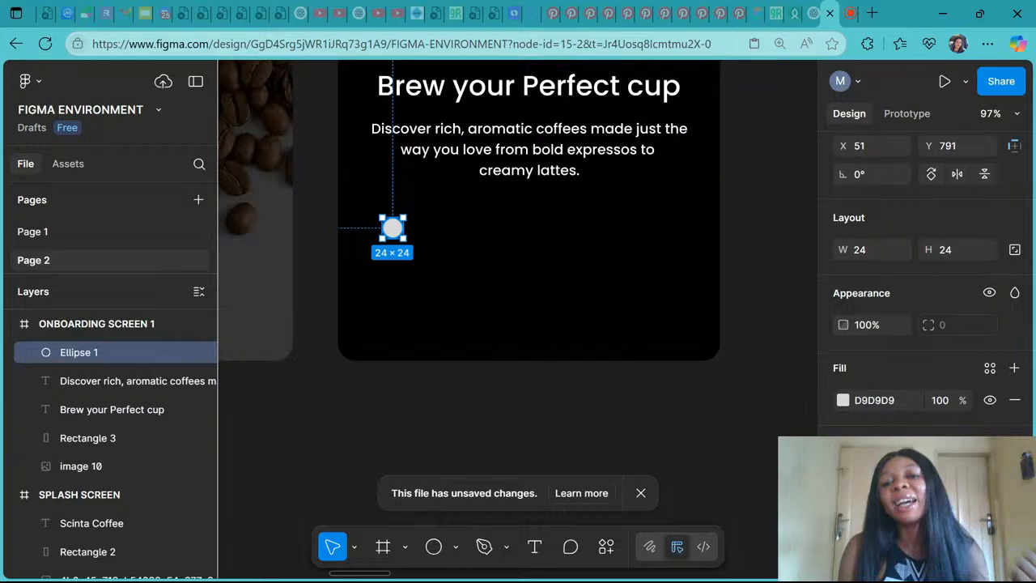
Step: Move the circle closer beneath the description, just short of the screen's centre, at about X 143, Y 777
{"action": "scroll", "coordinate": [392, 228], "scroll_direction": "down", "scroll_amount": 5}
{"action": "left_click_drag", "start_coordinate": [397, 242], "coordinate": [445, 222]}
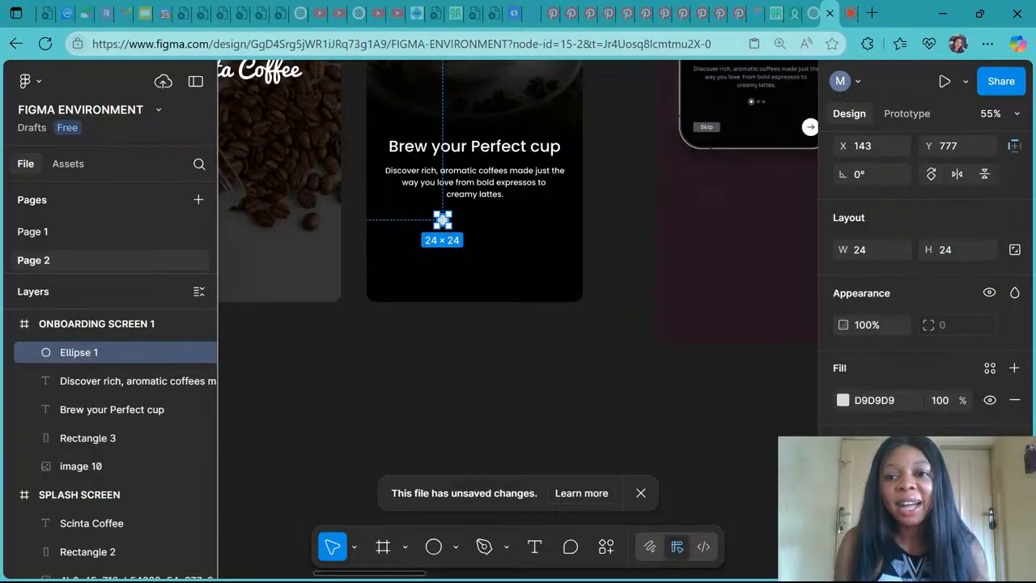
{"action": "scroll", "coordinate": [442, 219], "scroll_direction": "up", "scroll_amount": 3}
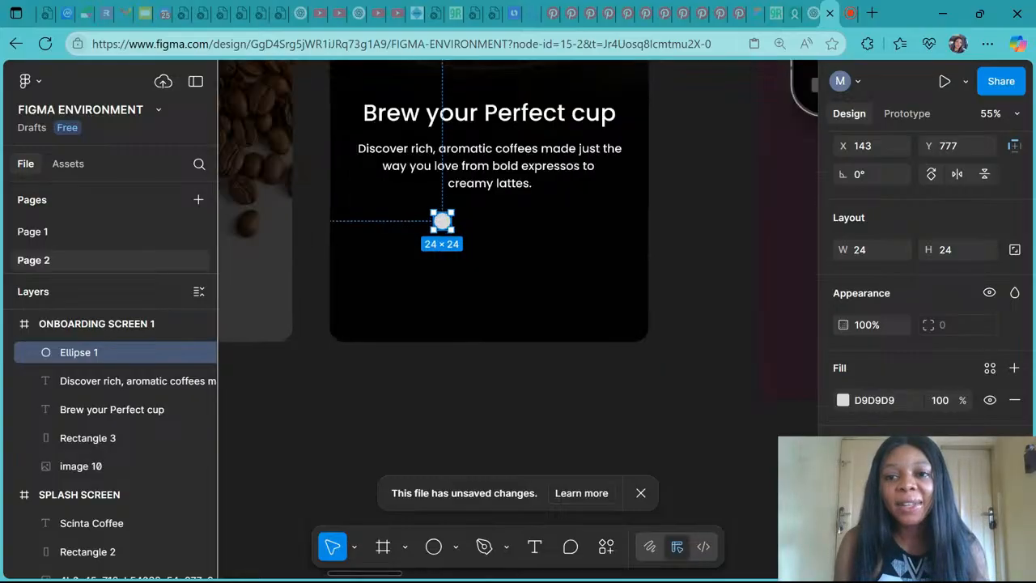
{"action": "scroll", "coordinate": [442, 219], "scroll_direction": "up", "scroll_amount": 2}
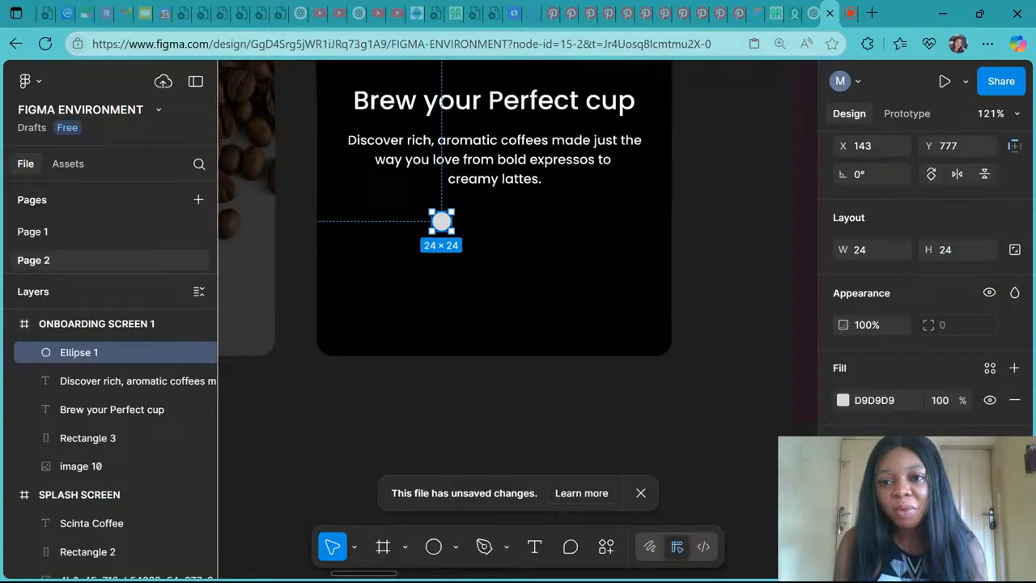
Step: Duplicate the circle beside the original on the same row, at X 173, Y 777
{"action": "scroll", "coordinate": [442, 219], "scroll_direction": "down", "scroll_amount": 2}
{"action": "scroll", "coordinate": [710, 88], "scroll_direction": "up", "scroll_amount": 3}
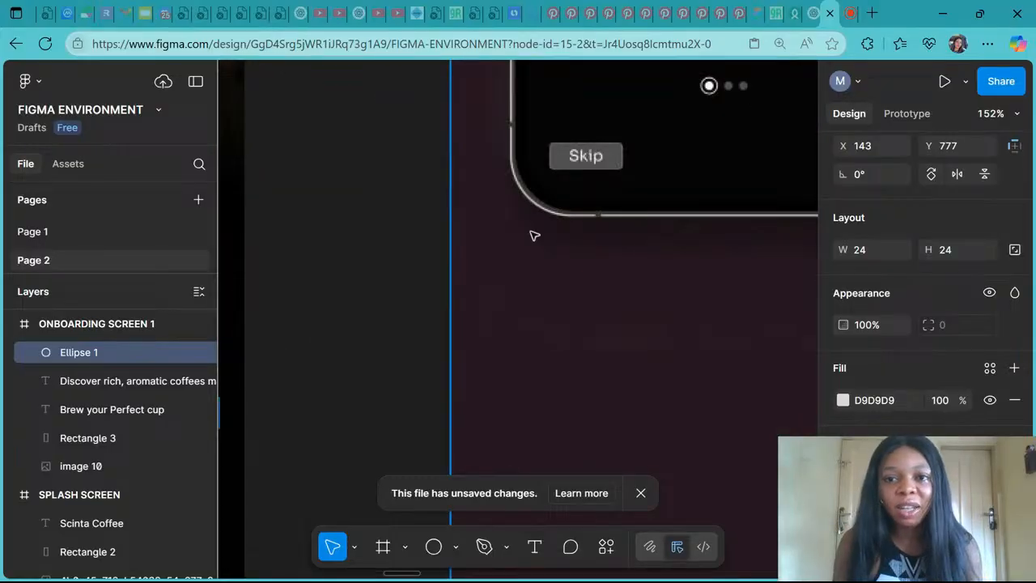
{"action": "scroll", "coordinate": [534, 235], "scroll_direction": "down", "scroll_amount": 5}
{"action": "scroll", "coordinate": [534, 235], "scroll_direction": "down", "scroll_amount": 1}
{"action": "scroll", "coordinate": [534, 235], "scroll_direction": "left", "scroll_amount": 1}
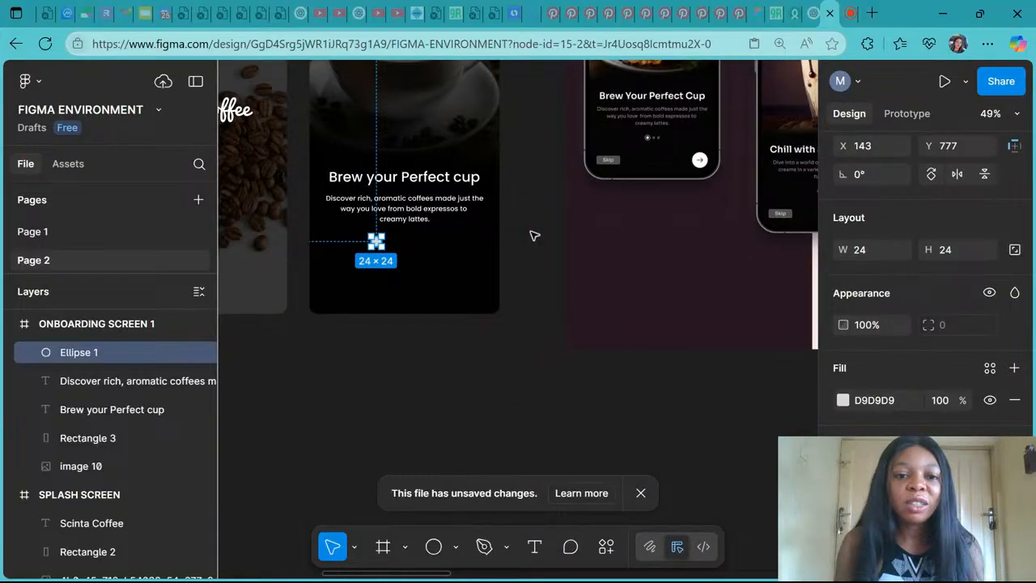
{"action": "scroll", "coordinate": [374, 241], "scroll_direction": "up", "scroll_amount": 6}
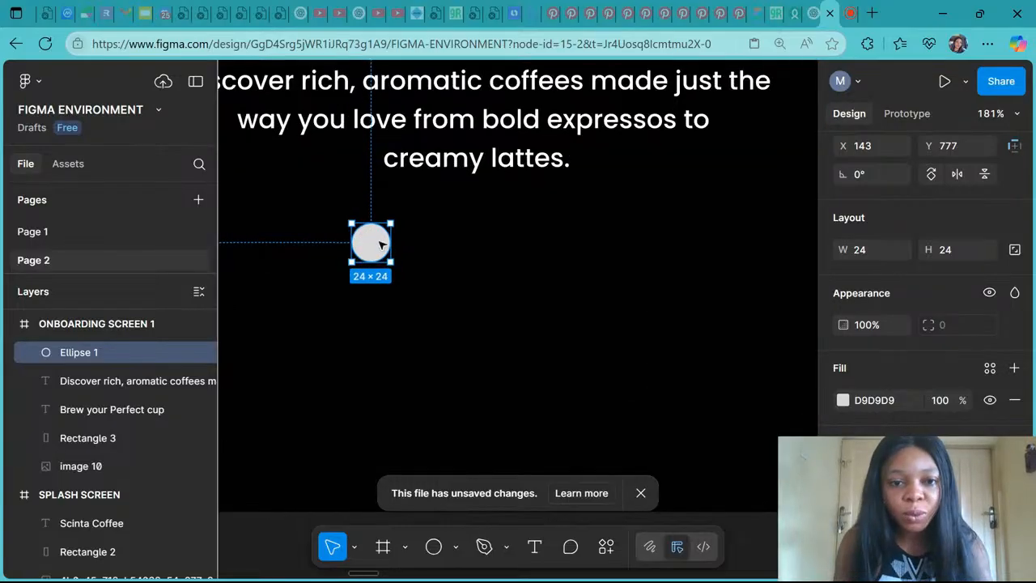
{"action": "left_click_drag", "start_coordinate": [381, 243], "coordinate": [425, 246]}
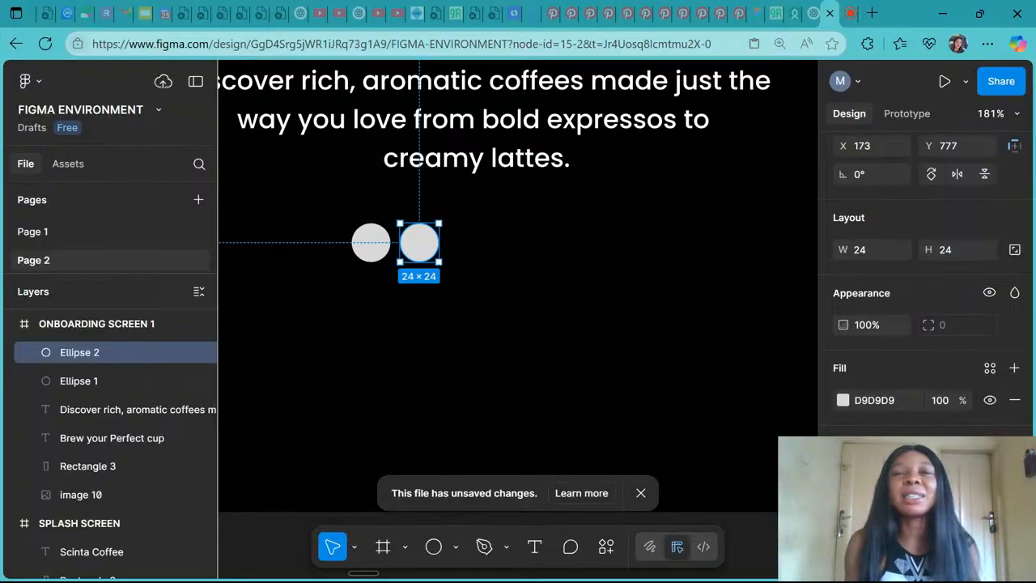
Step: Look through the coffee app reference boards, including the Caffeine onboarding screens, for page indicator examples
{"action": "key", "text": "shift+1"}
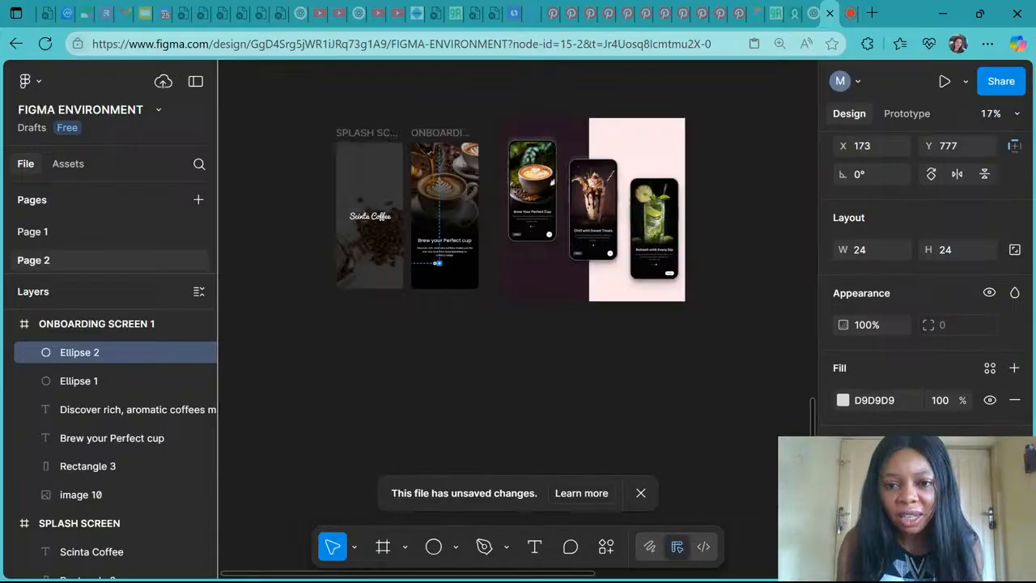
{"action": "scroll", "coordinate": [540, 284], "scroll_direction": "up", "scroll_amount": 7}
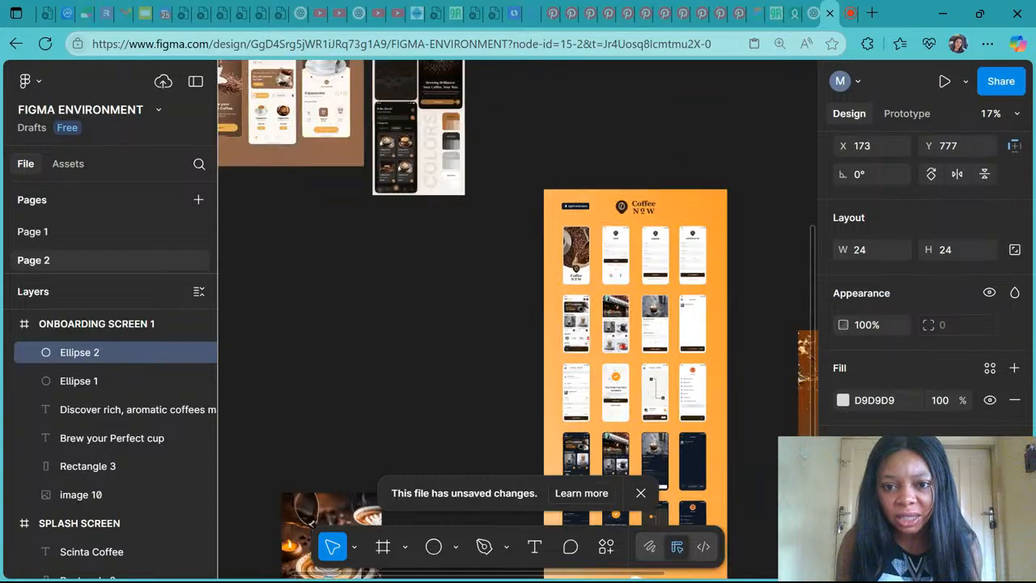
{"action": "scroll", "coordinate": [540, 284], "scroll_direction": "left", "scroll_amount": 3}
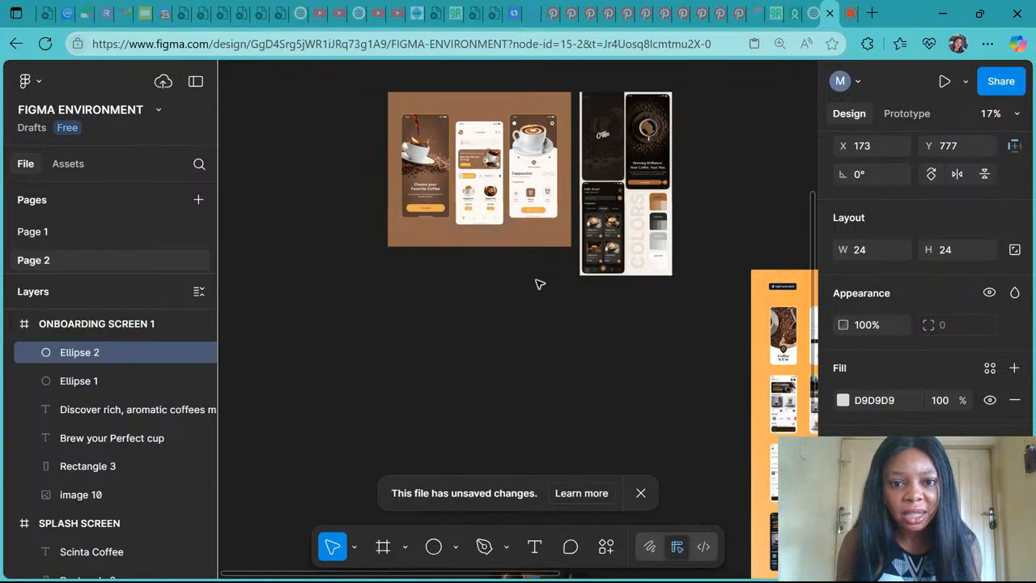
{"action": "scroll", "coordinate": [481, 218], "scroll_direction": "up", "scroll_amount": 5}
{"action": "scroll", "coordinate": [482, 218], "scroll_direction": "up", "scroll_amount": 4}
{"action": "scroll", "coordinate": [481, 219], "scroll_direction": "right", "scroll_amount": 5}
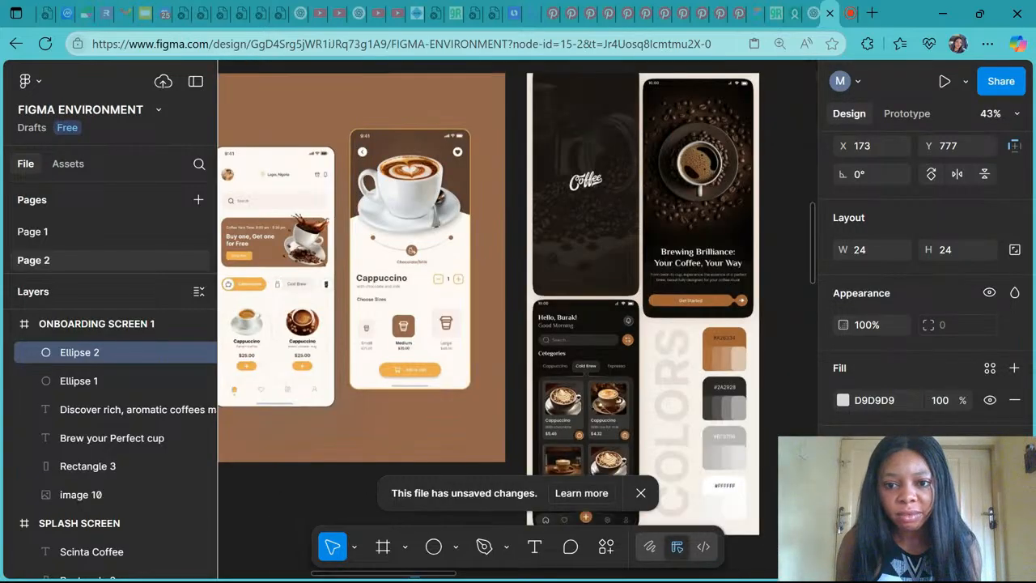
{"action": "scroll", "coordinate": [518, 308], "scroll_direction": "right", "scroll_amount": 5}
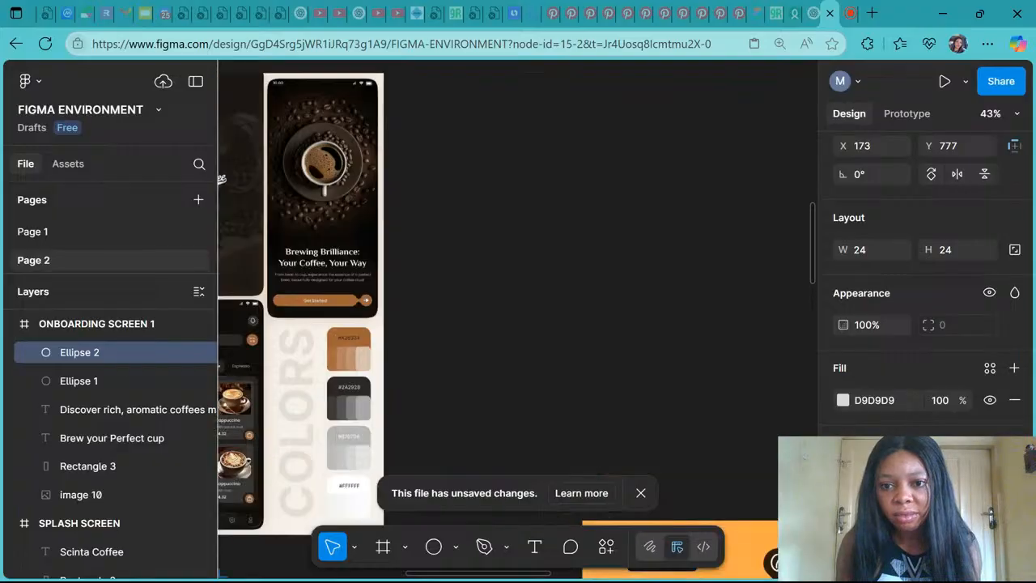
{"action": "scroll", "coordinate": [518, 324], "scroll_direction": "down", "scroll_amount": 5}
{"action": "scroll", "coordinate": [645, 265], "scroll_direction": "up", "scroll_amount": 1}
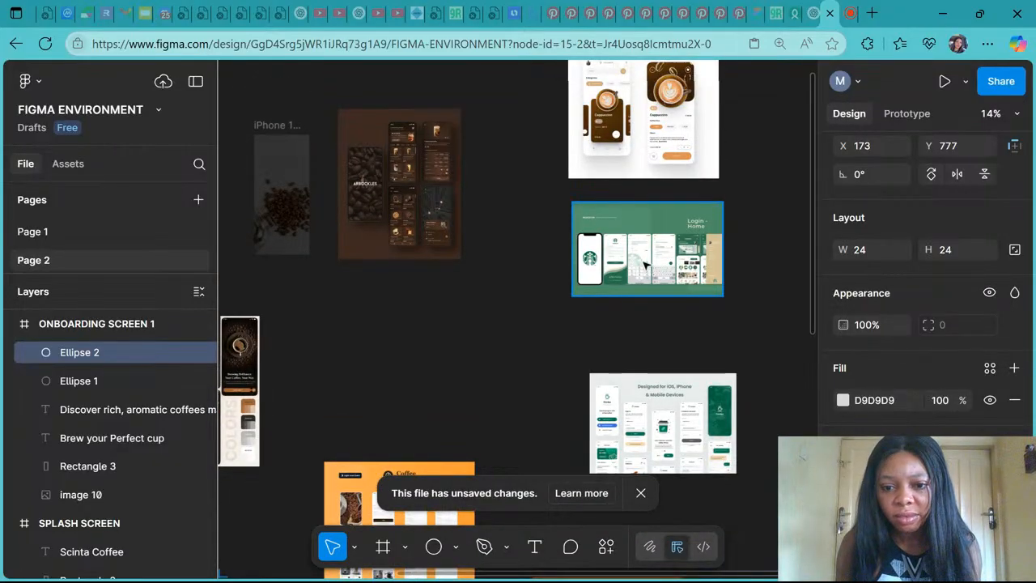
{"action": "scroll", "coordinate": [645, 264], "scroll_direction": "down", "scroll_amount": 5}
{"action": "scroll", "coordinate": [641, 353], "scroll_direction": "up", "scroll_amount": 5}
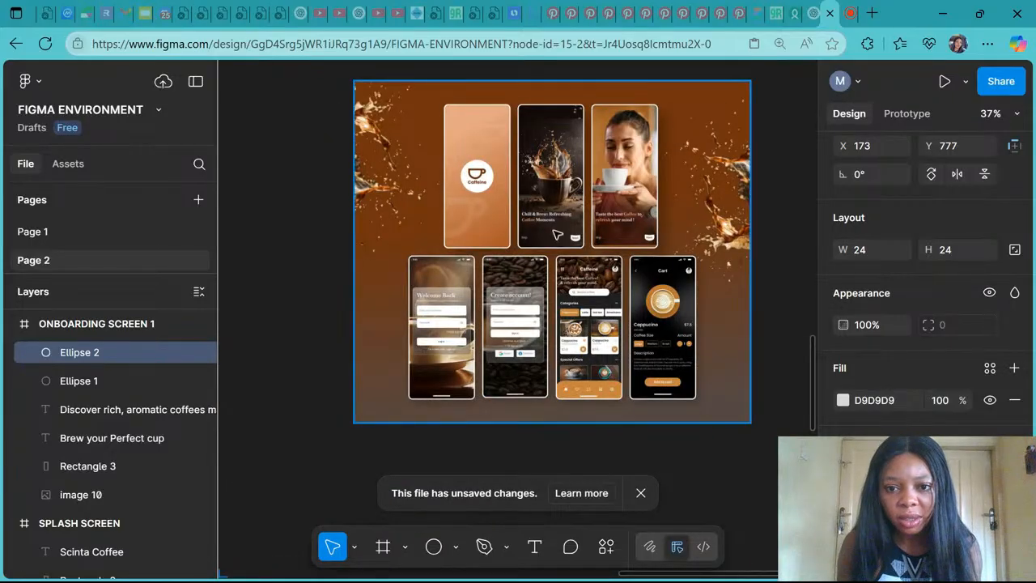
{"action": "scroll", "coordinate": [557, 235], "scroll_direction": "up", "scroll_amount": 5}
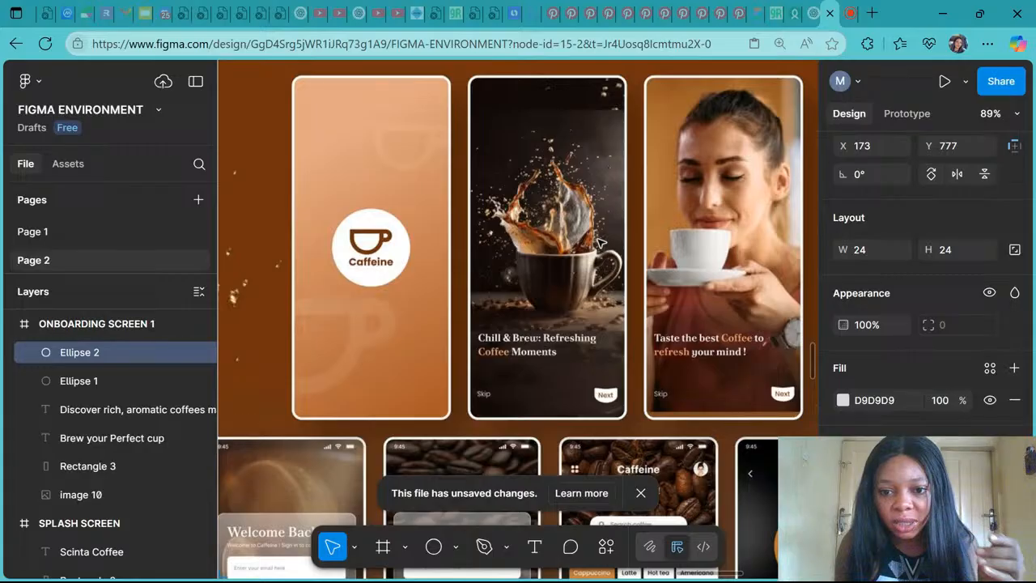
Step: Examine the page indicator on the Ombe onboarding screen and compare the remaining reference boards
{"action": "scroll", "coordinate": [600, 241], "scroll_direction": "down", "scroll_amount": 10}
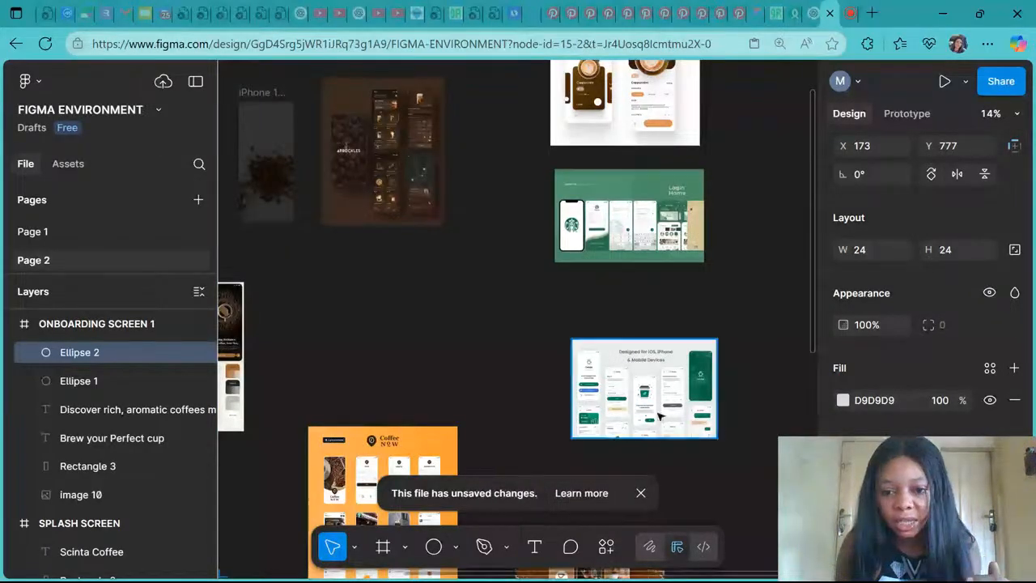
{"action": "scroll", "coordinate": [660, 415], "scroll_direction": "up", "scroll_amount": 8}
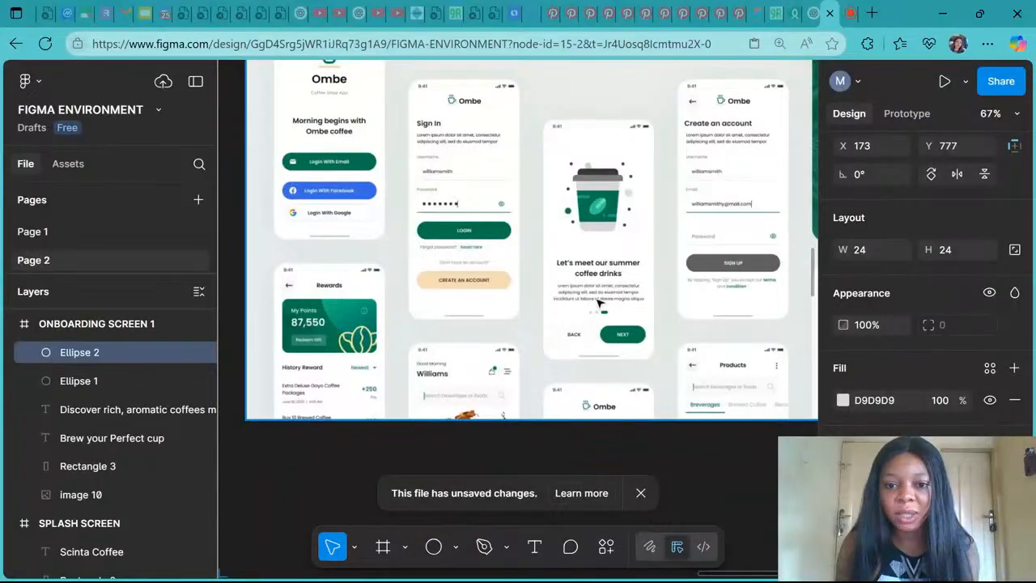
{"action": "scroll", "coordinate": [599, 303], "scroll_direction": "up", "scroll_amount": 8}
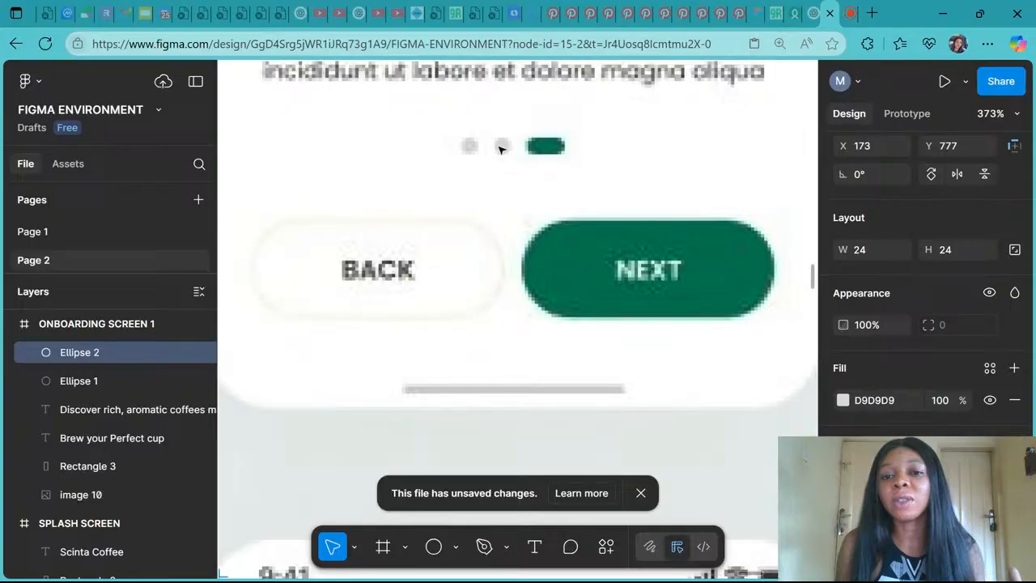
{"action": "scroll", "coordinate": [504, 183], "scroll_direction": "down", "scroll_amount": 10}
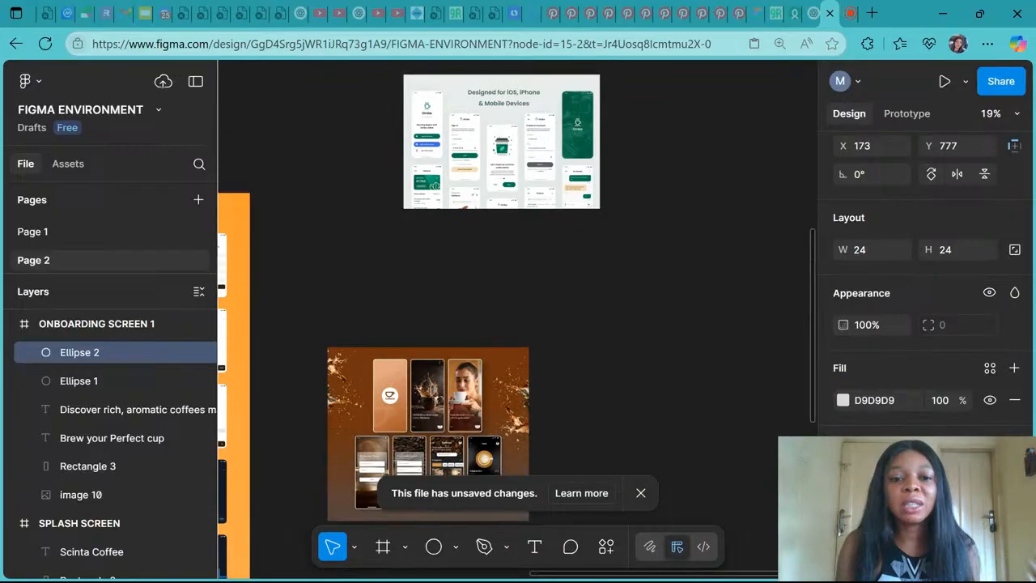
{"action": "scroll", "coordinate": [502, 299], "scroll_direction": "down", "scroll_amount": 2}
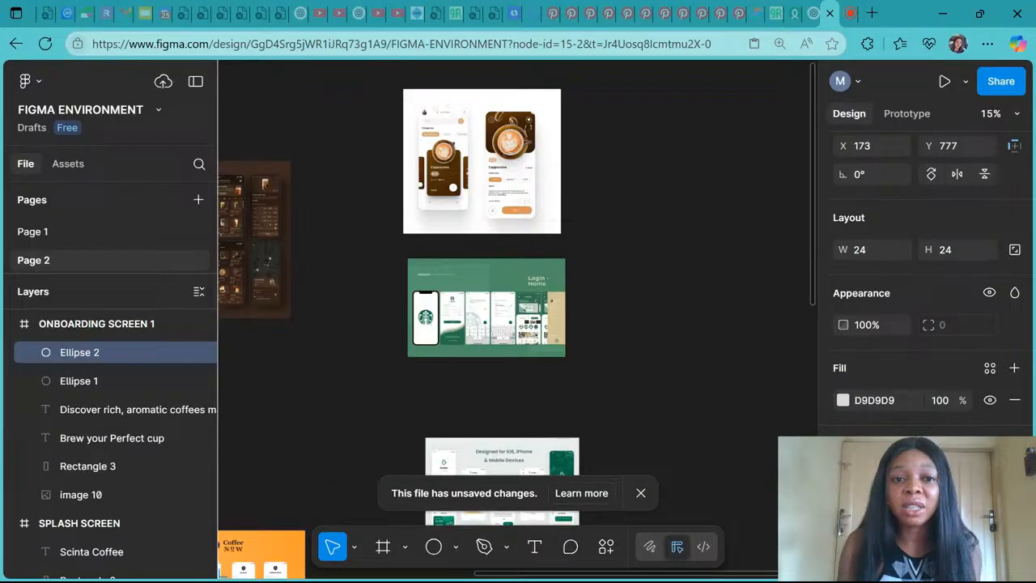
{"action": "scroll", "coordinate": [501, 180], "scroll_direction": "up", "scroll_amount": 5}
{"action": "scroll", "coordinate": [501, 179], "scroll_direction": "left", "scroll_amount": 3}
{"action": "scroll", "coordinate": [501, 179], "scroll_direction": "up", "scroll_amount": 2}
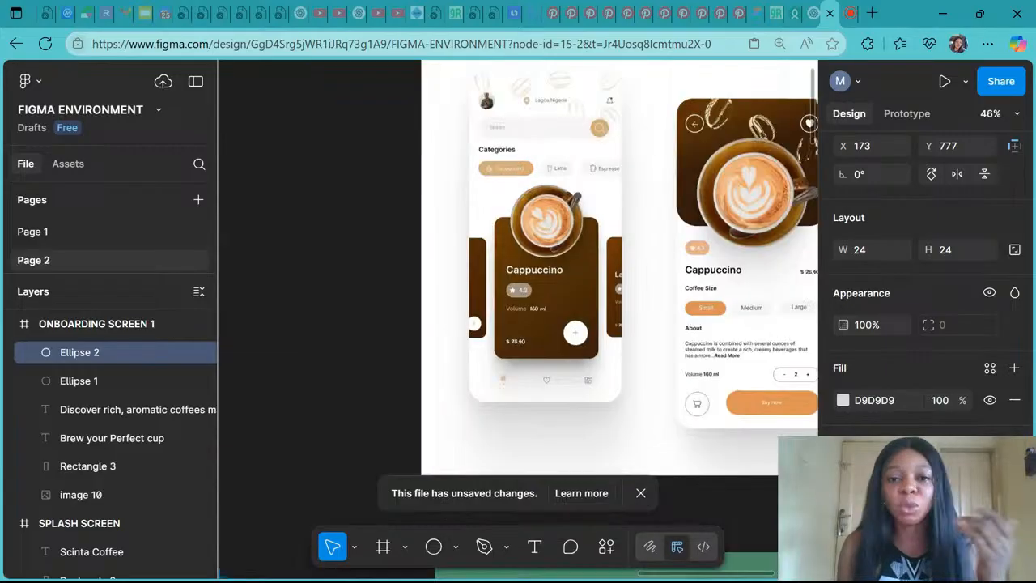
{"action": "scroll", "coordinate": [502, 181], "scroll_direction": "down", "scroll_amount": 8}
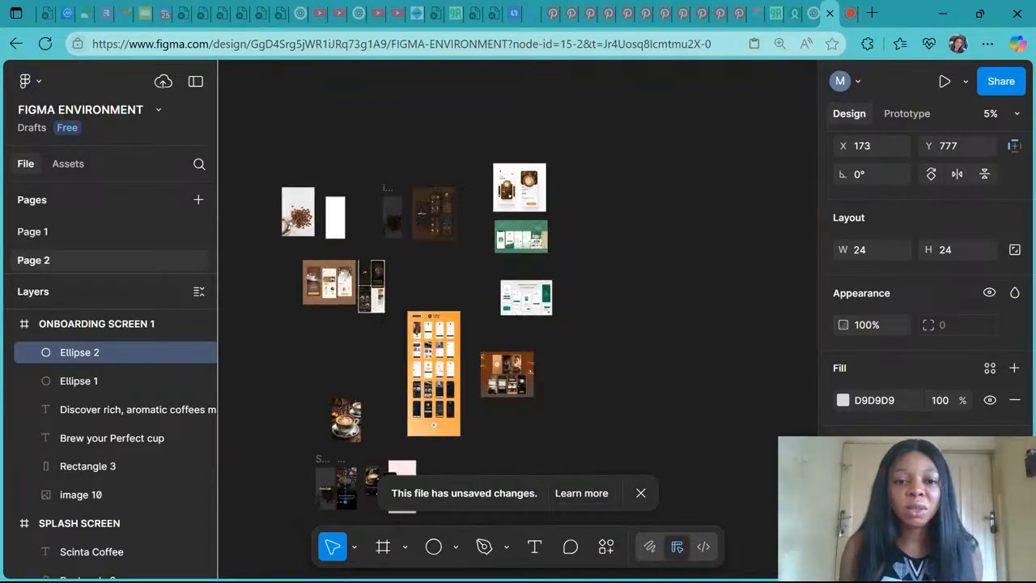
{"action": "scroll", "coordinate": [502, 180], "scroll_direction": "down", "scroll_amount": 4}
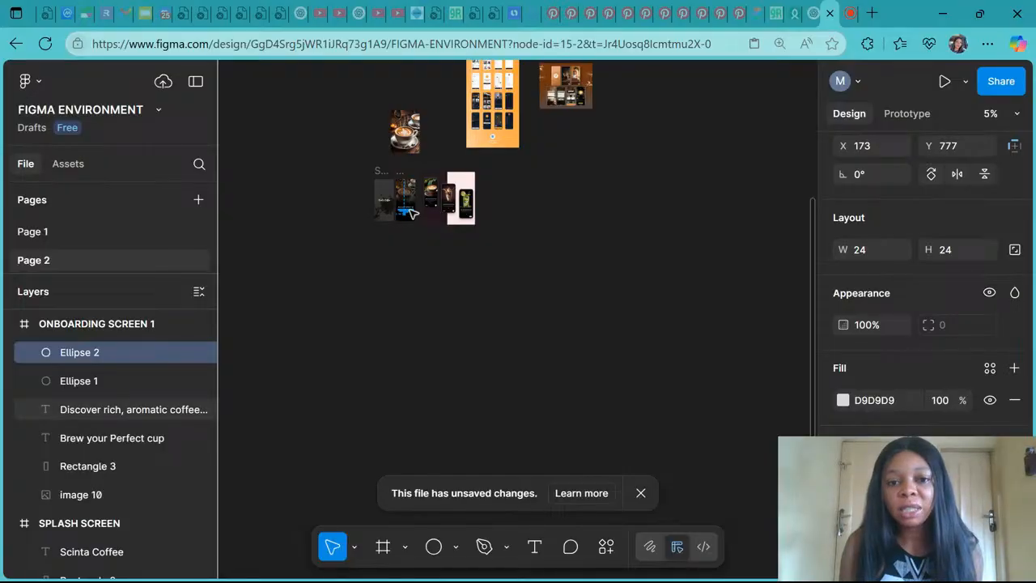
Step: Lock the second circle's aspect ratio and set its height to 12
{"action": "key", "text": "shift+2"}
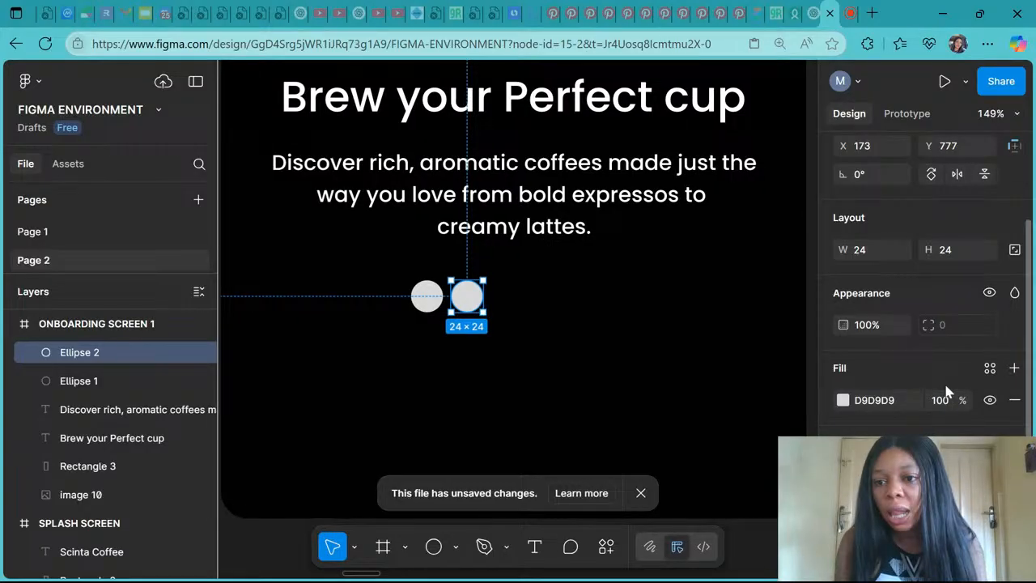
{"action": "left_click", "coordinate": [1014, 249]}
{"action": "left_click", "coordinate": [954, 251]}
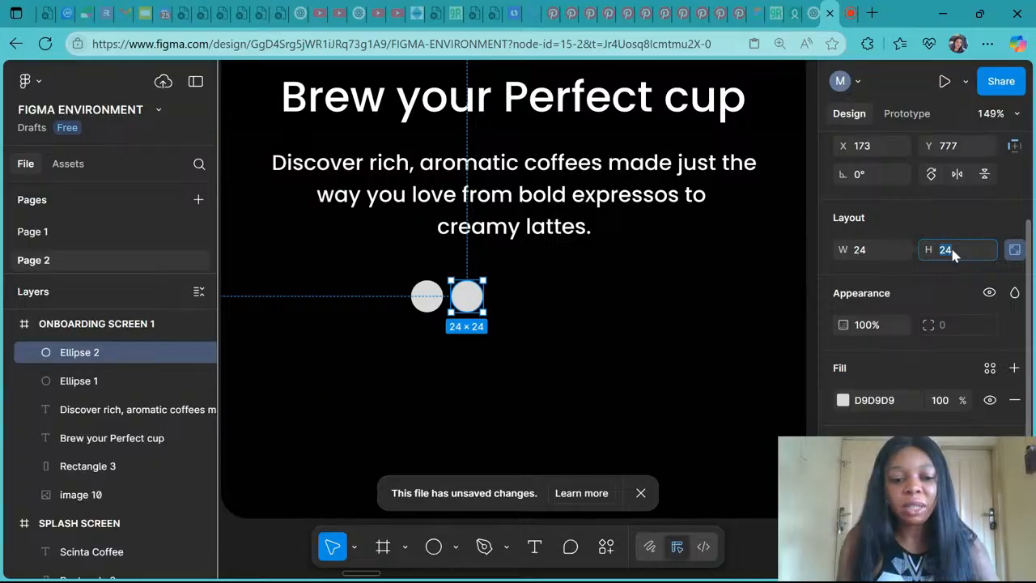
{"action": "type", "text": "12"}
{"action": "key", "text": "Return"}
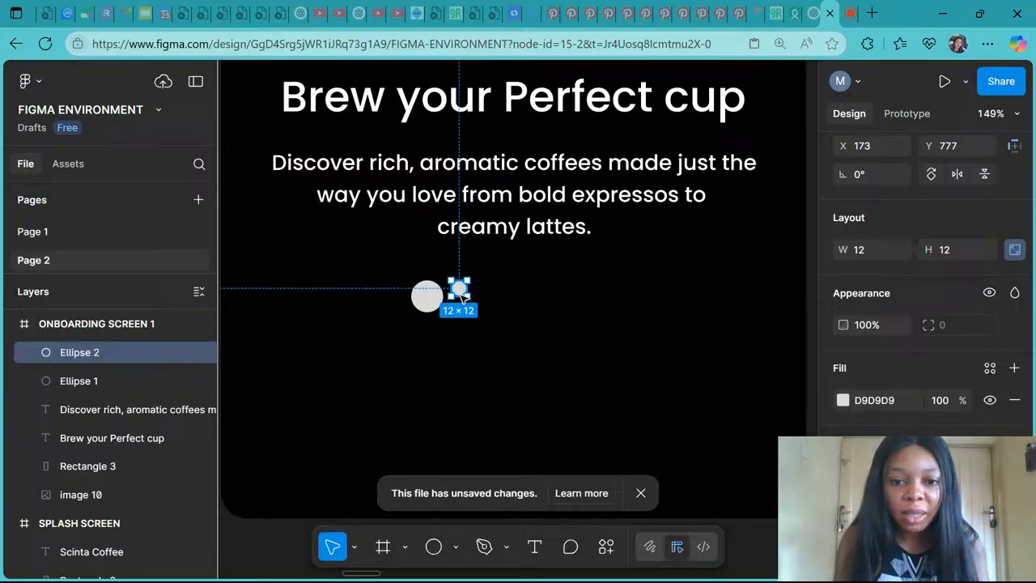
Step: Line up the two circles on one centre line, with the first one resized to 18 × 18 at X 150, Y 780
{"action": "left_click_drag", "start_coordinate": [459, 293], "coordinate": [459, 300]}
{"action": "left_click", "coordinate": [429, 297]}
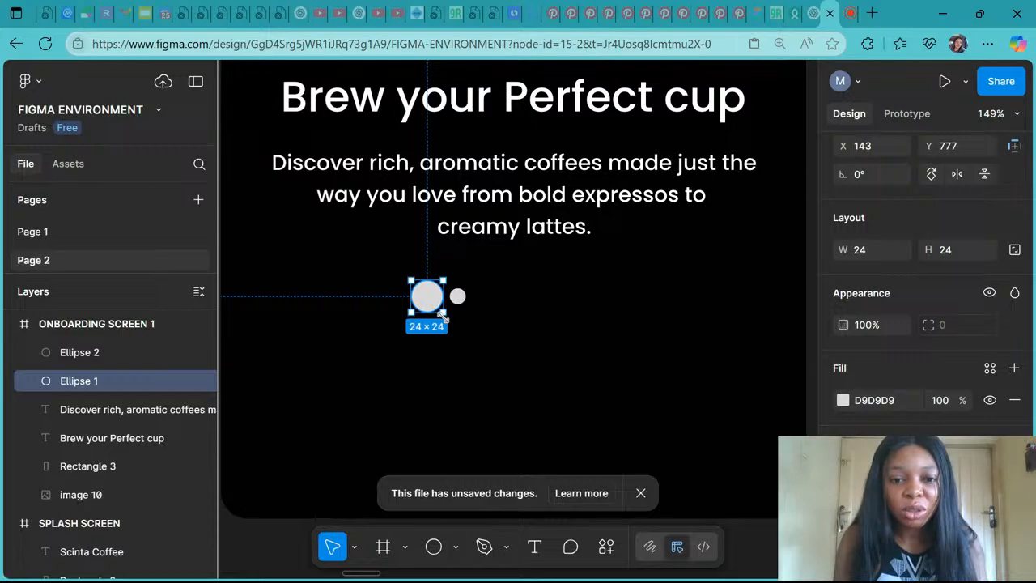
{"action": "left_click_drag", "start_coordinate": [443, 317], "coordinate": [435, 304]}
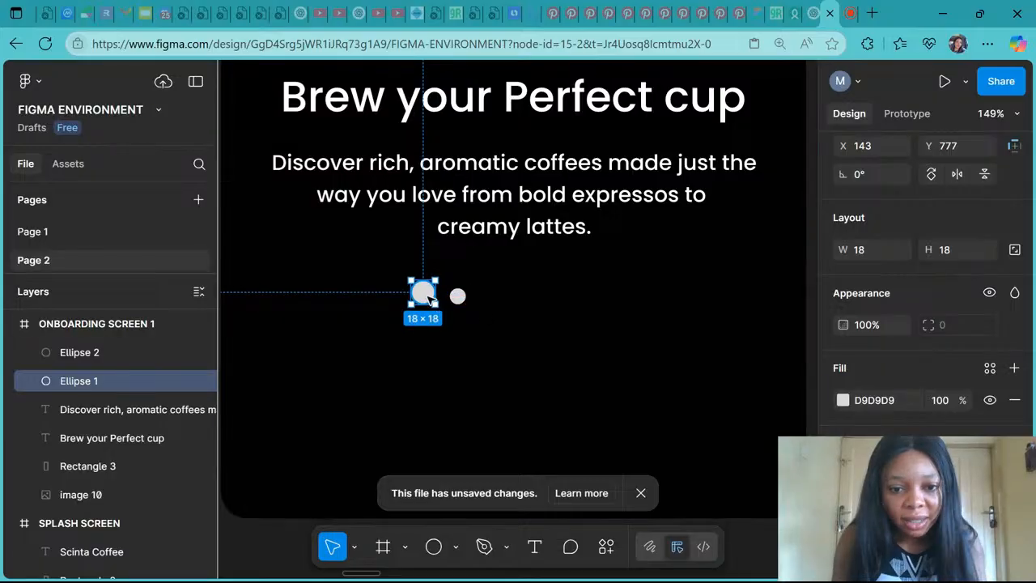
{"action": "left_click_drag", "start_coordinate": [428, 298], "coordinate": [440, 301]}
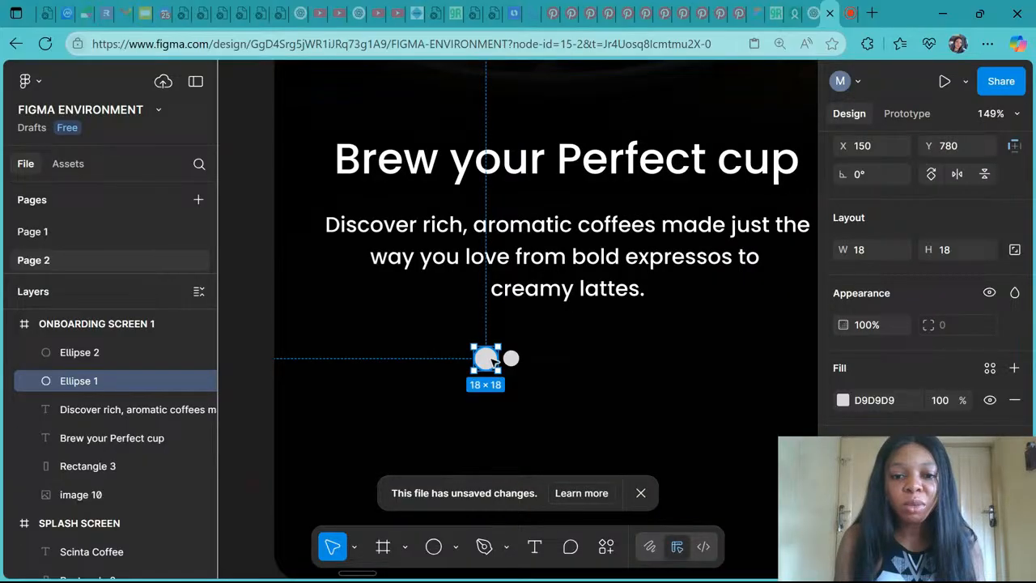
Step: Give the first circle a near-white FFFCFC stroke
{"action": "scroll", "coordinate": [492, 361], "scroll_direction": "up", "scroll_amount": 5}
{"action": "left_click", "coordinate": [843, 400]}
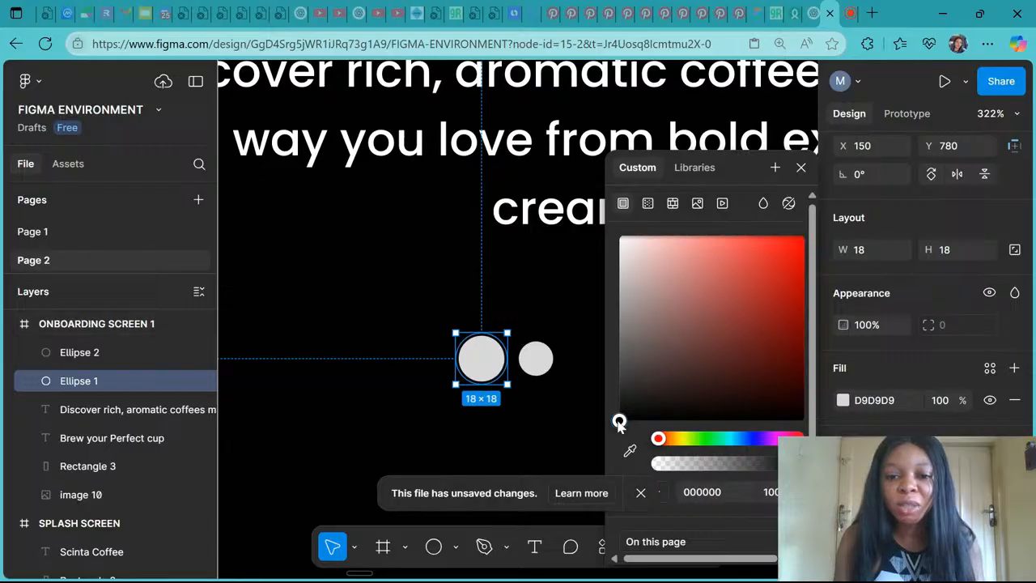
{"action": "left_click_drag", "start_coordinate": [620, 422], "coordinate": [624, 200]}
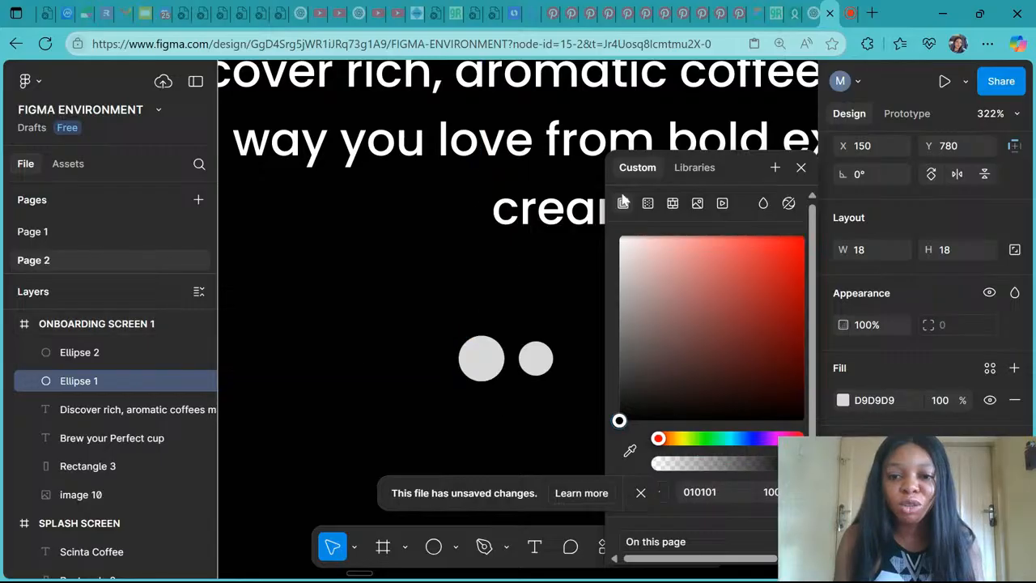
{"action": "left_click", "coordinate": [621, 237]}
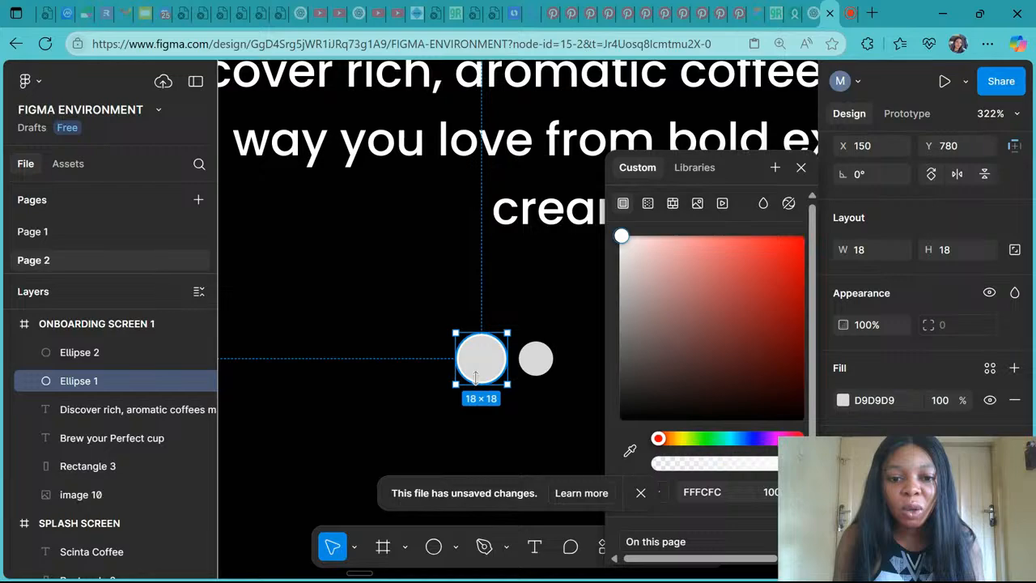
{"action": "scroll", "coordinate": [475, 376], "scroll_direction": "up", "scroll_amount": 5}
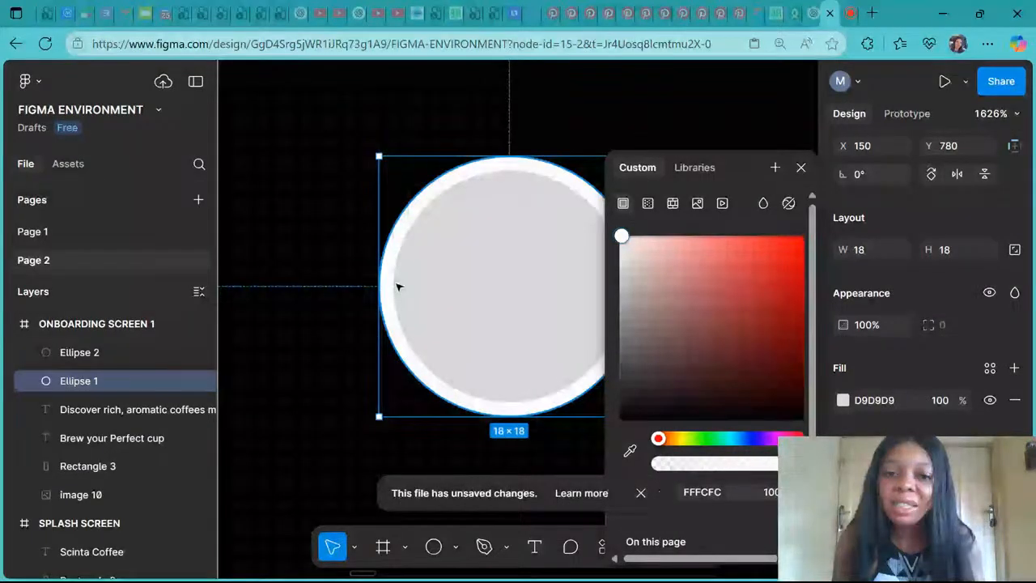
{"action": "left_click", "coordinate": [800, 168]}
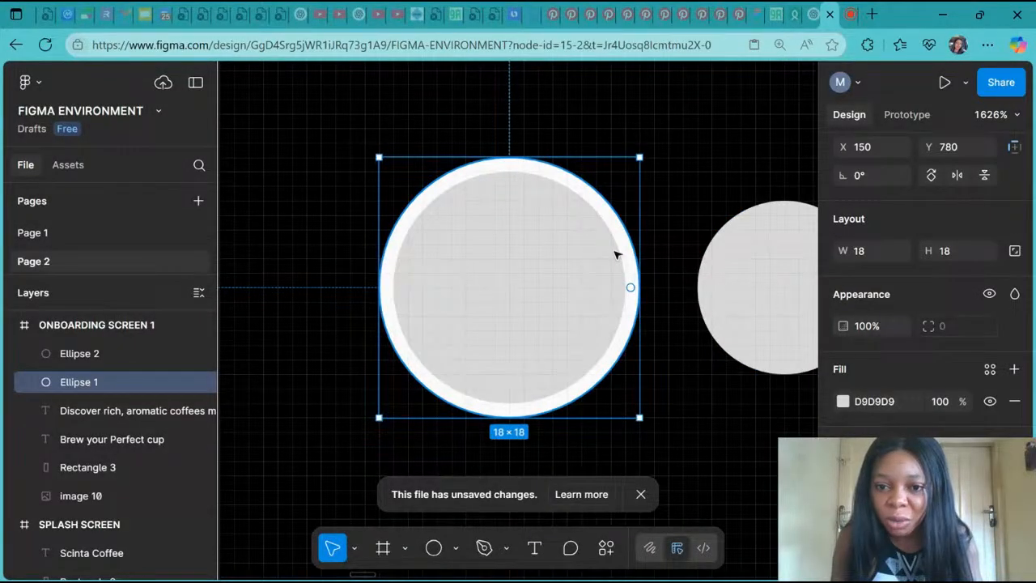
Step: Examine the ring and centre dot of the active page indicator on the reference phone screens
{"action": "scroll", "coordinate": [615, 255], "scroll_direction": "down", "scroll_amount": 3}
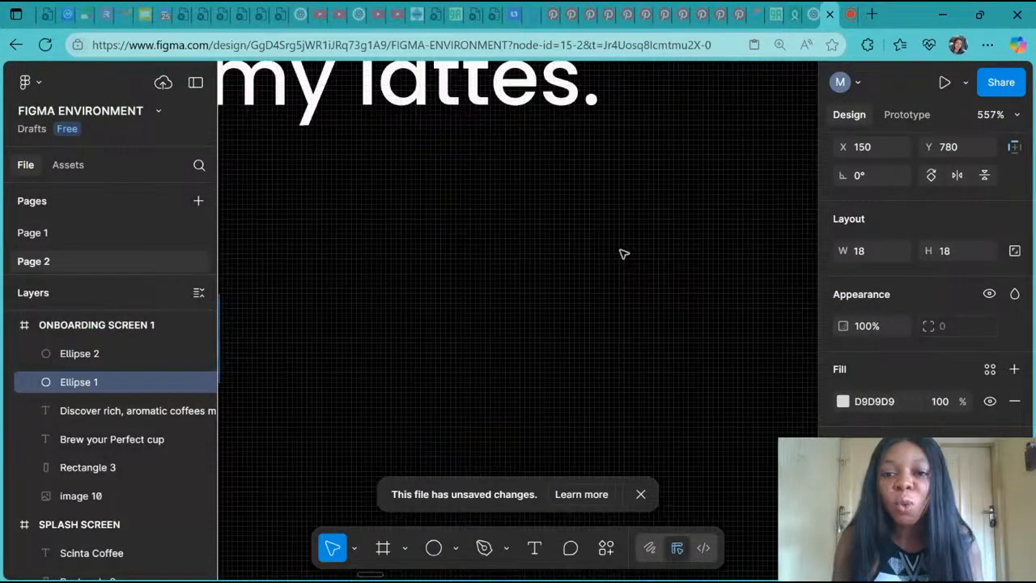
{"action": "scroll", "coordinate": [624, 254], "scroll_direction": "down", "scroll_amount": 3}
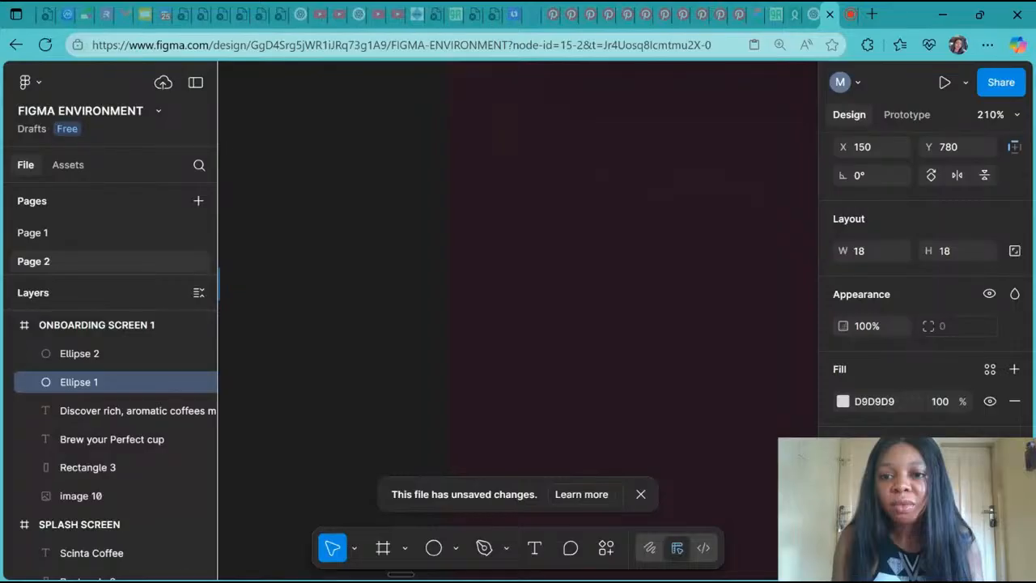
{"action": "scroll", "coordinate": [580, 135], "scroll_direction": "up", "scroll_amount": 5}
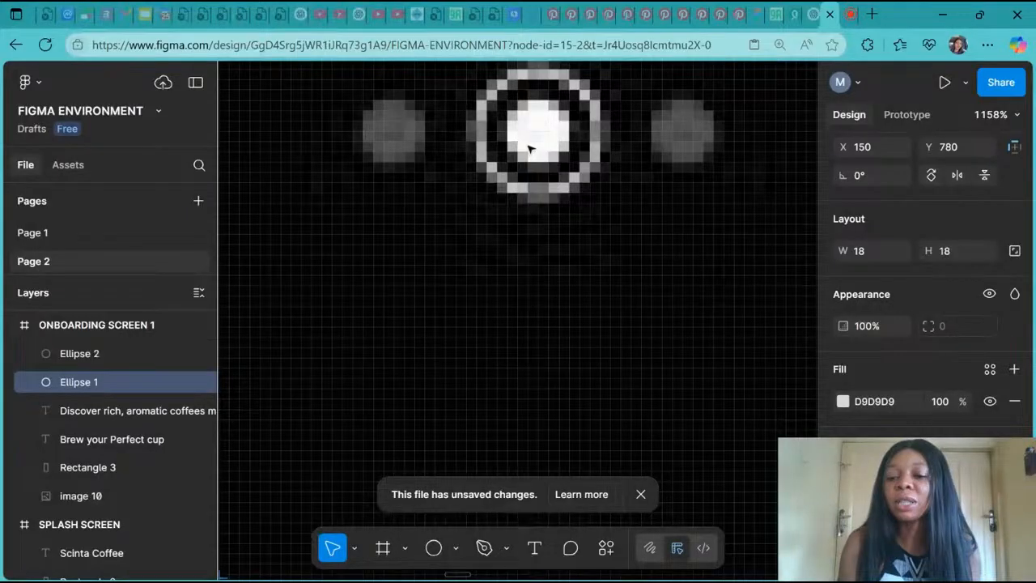
{"action": "scroll", "coordinate": [530, 150], "scroll_direction": "down", "scroll_amount": 10}
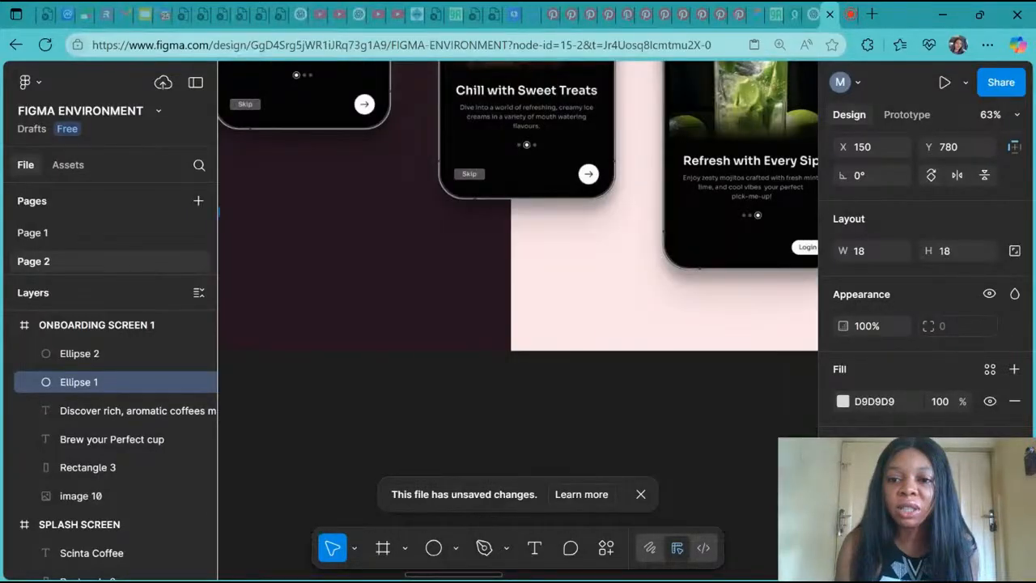
Step: Hide the first circle's fill so only its ring is drawn, keeping it at X 150, Y 780 beside the small circle
{"action": "scroll", "coordinate": [549, 180], "scroll_direction": "left", "scroll_amount": 4}
{"action": "scroll", "coordinate": [550, 180], "scroll_direction": "up", "scroll_amount": 2}
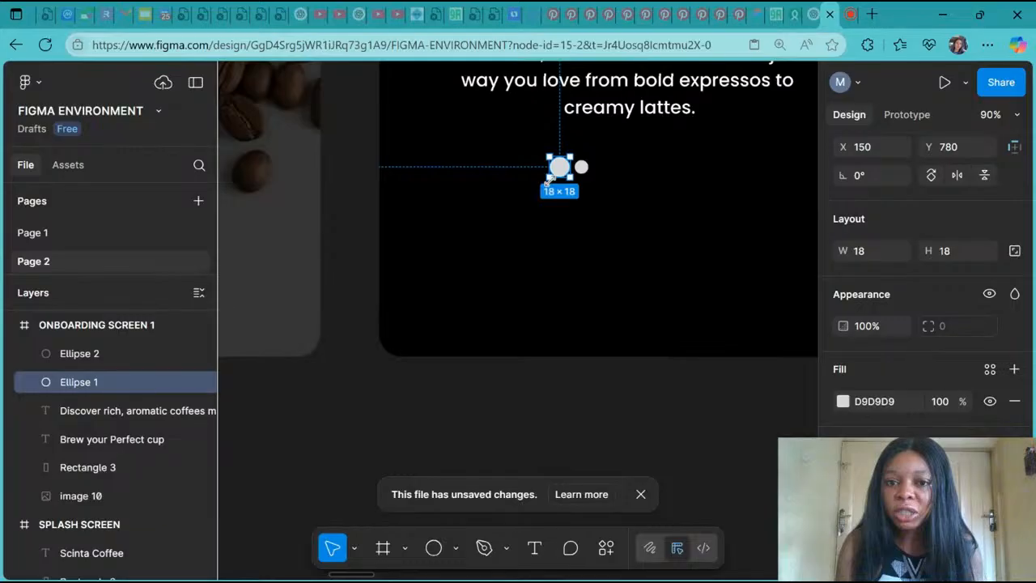
{"action": "scroll", "coordinate": [566, 162], "scroll_direction": "up", "scroll_amount": 5}
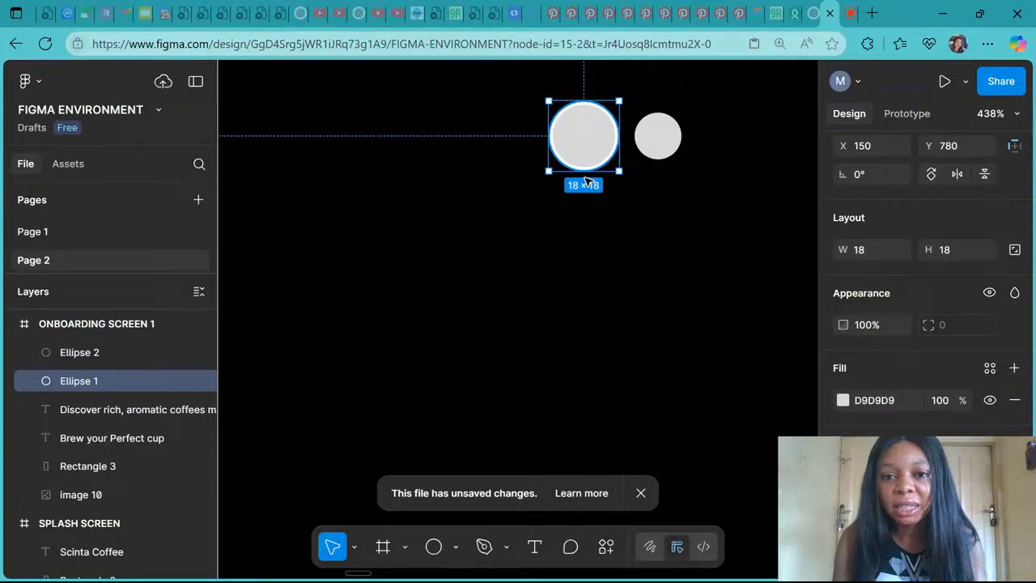
{"action": "left_click_drag", "start_coordinate": [588, 140], "coordinate": [568, 153]}
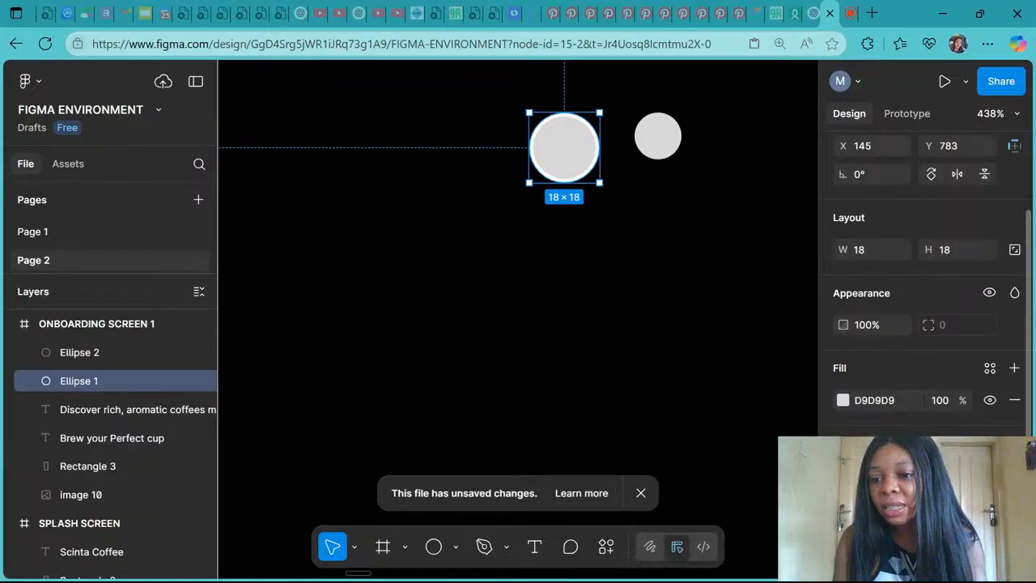
{"action": "left_click", "coordinate": [989, 400]}
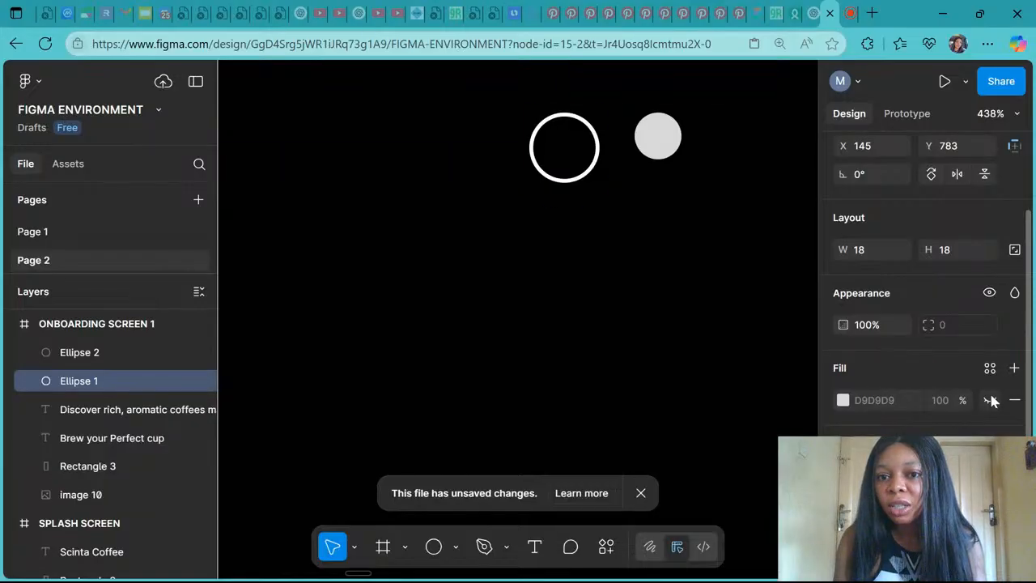
{"action": "left_click_drag", "start_coordinate": [577, 177], "coordinate": [599, 166]}
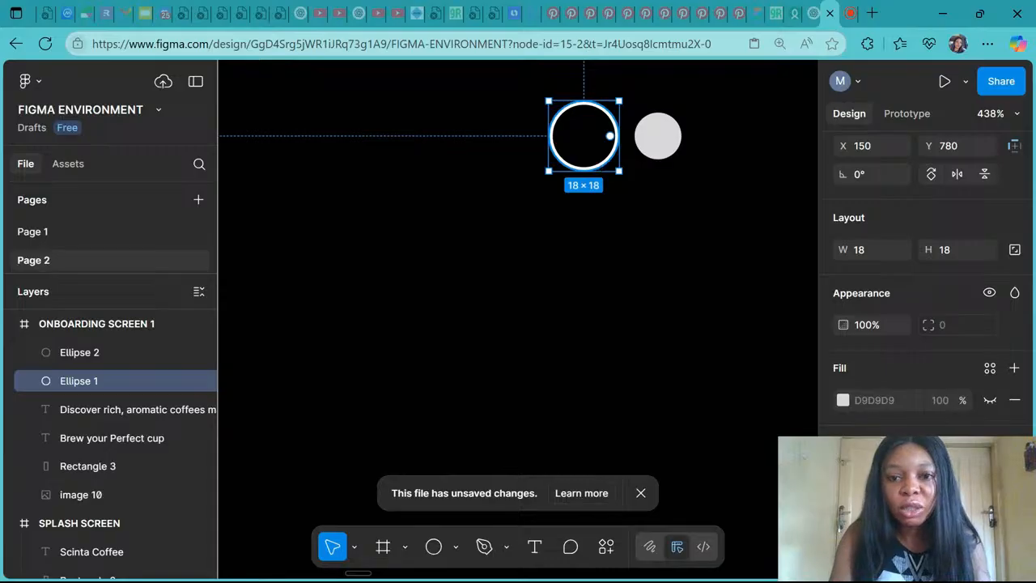
Step: Duplicate the white 18 × 18 ring and scale the copy down to about 13 × 13 inside the original
{"action": "key", "text": "ctrl+d"}
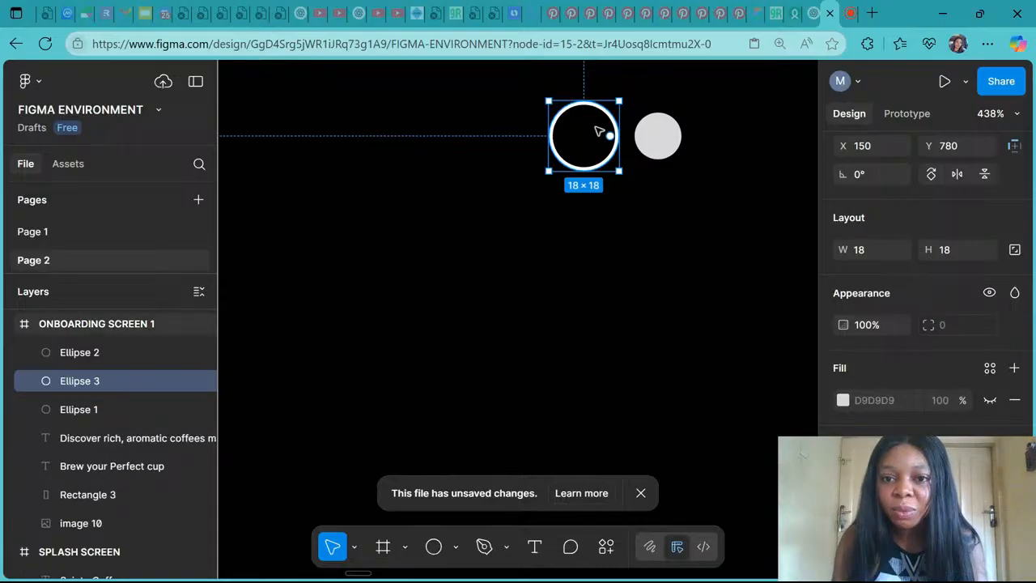
{"action": "mouse_move", "coordinate": [599, 132]}
{"action": "left_mouse_down"}
{"action": "mouse_move", "coordinate": [592, 169]}
{"action": "mouse_move", "coordinate": [591, 135]}
{"action": "left_mouse_up"}
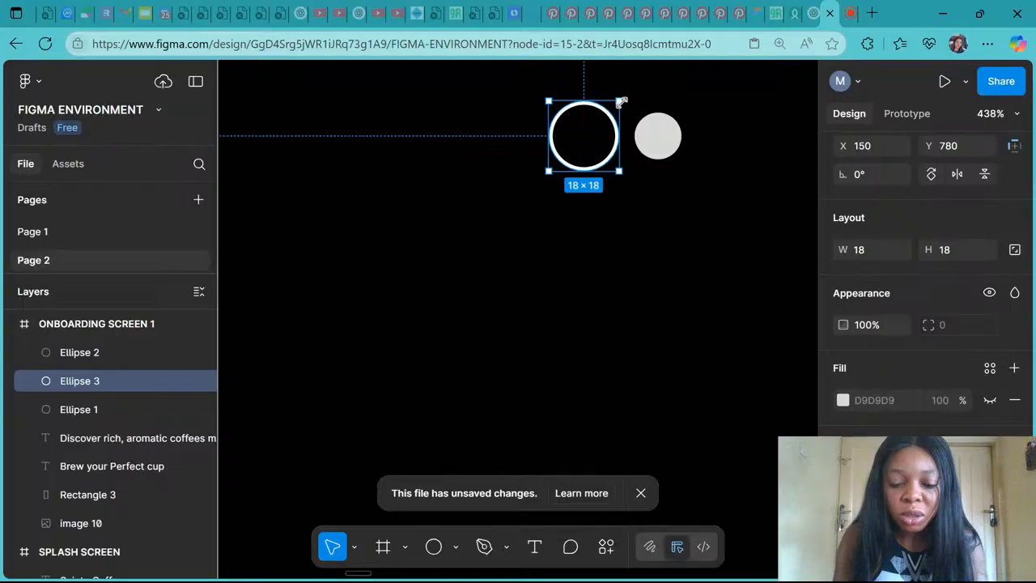
{"action": "key", "text": "k"}
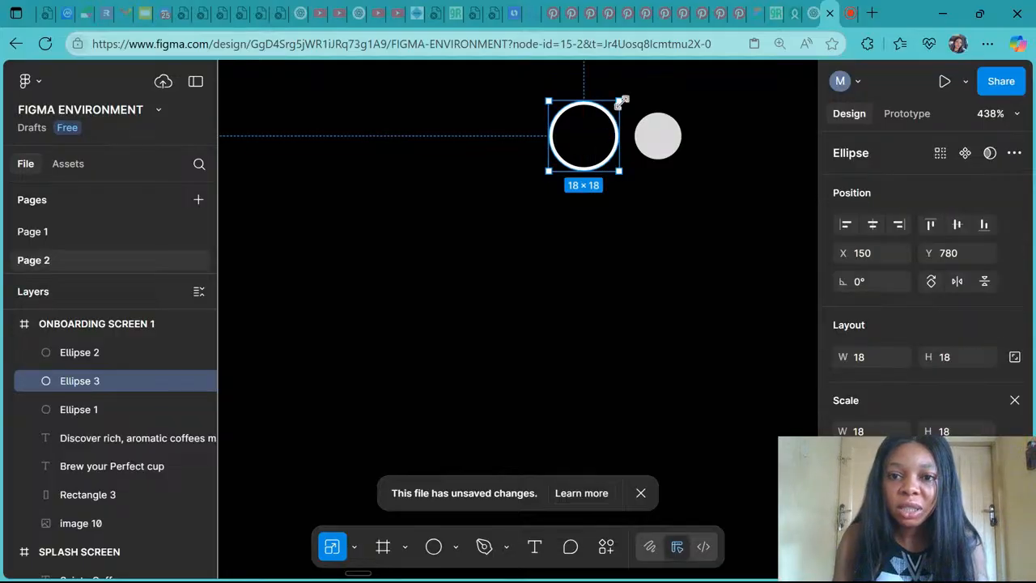
{"action": "left_click_drag", "start_coordinate": [621, 102], "coordinate": [606, 133]}
Step: Align the inner and outer rings on their horizontal and vertical centres, and delete the inner ring
{"action": "left_click", "coordinate": [623, 151], "text": "shift"}
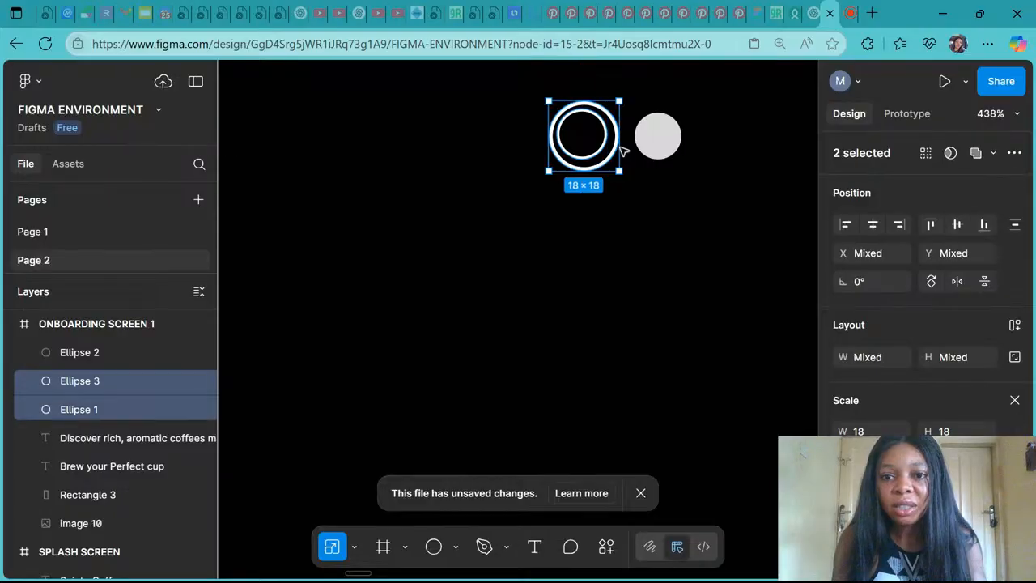
{"action": "left_click", "coordinate": [876, 227]}
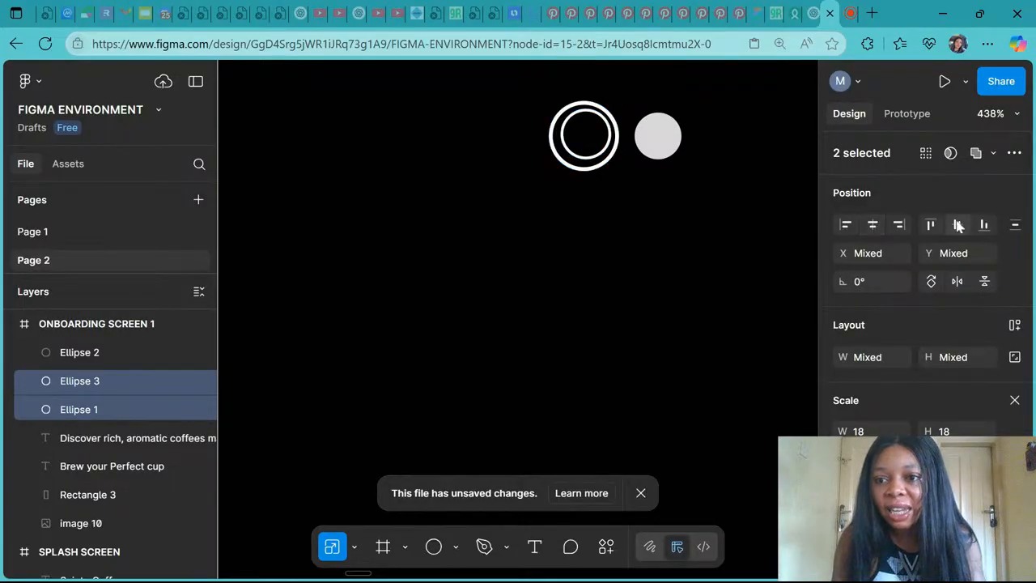
{"action": "left_click", "coordinate": [959, 226]}
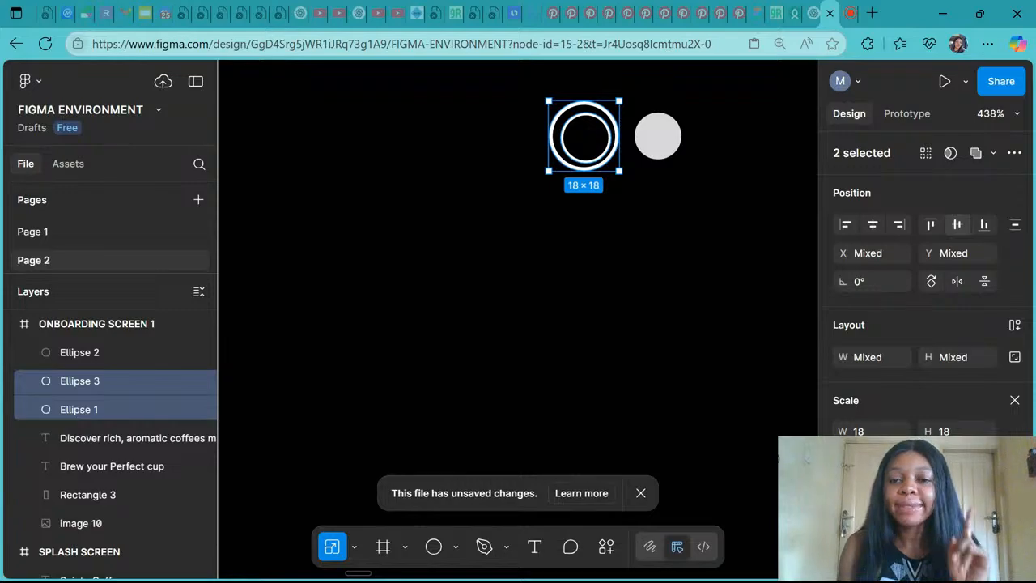
{"action": "left_click", "coordinate": [595, 121]}
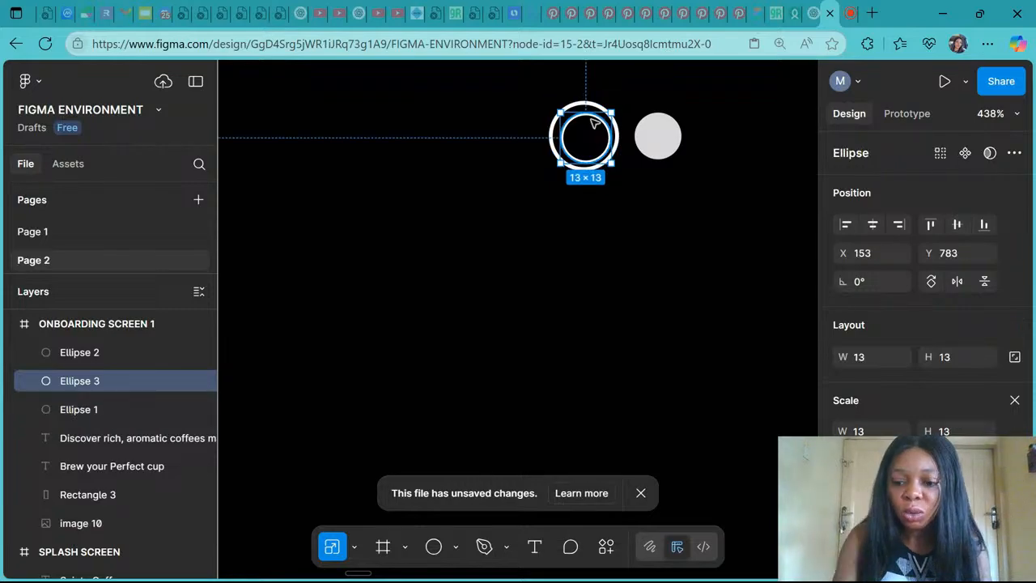
{"action": "key", "text": "Delete"}
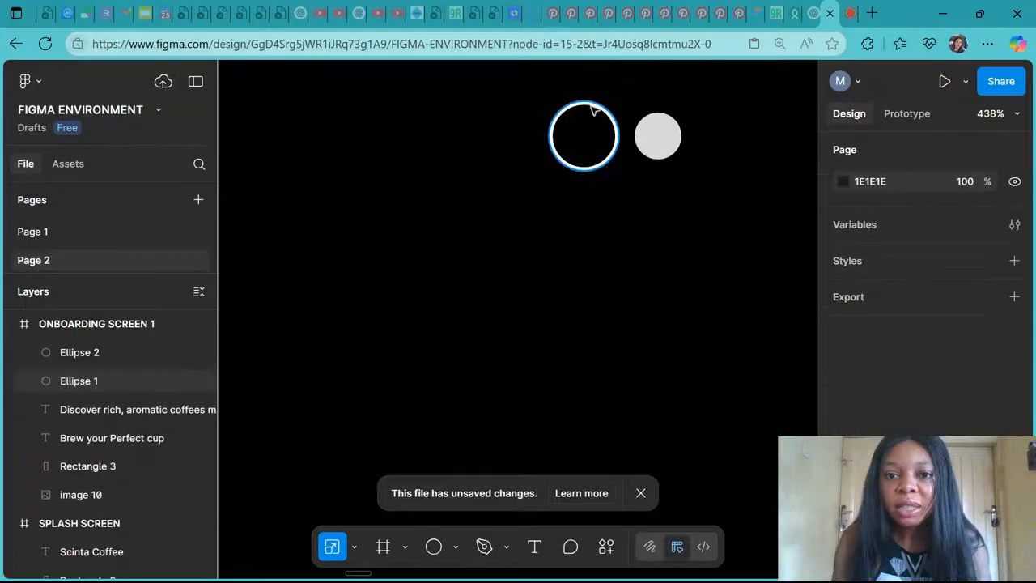
Step: Duplicate the white ring, lock the copy's aspect ratio and set its size to 9 × 9
{"action": "left_click", "coordinate": [591, 110]}
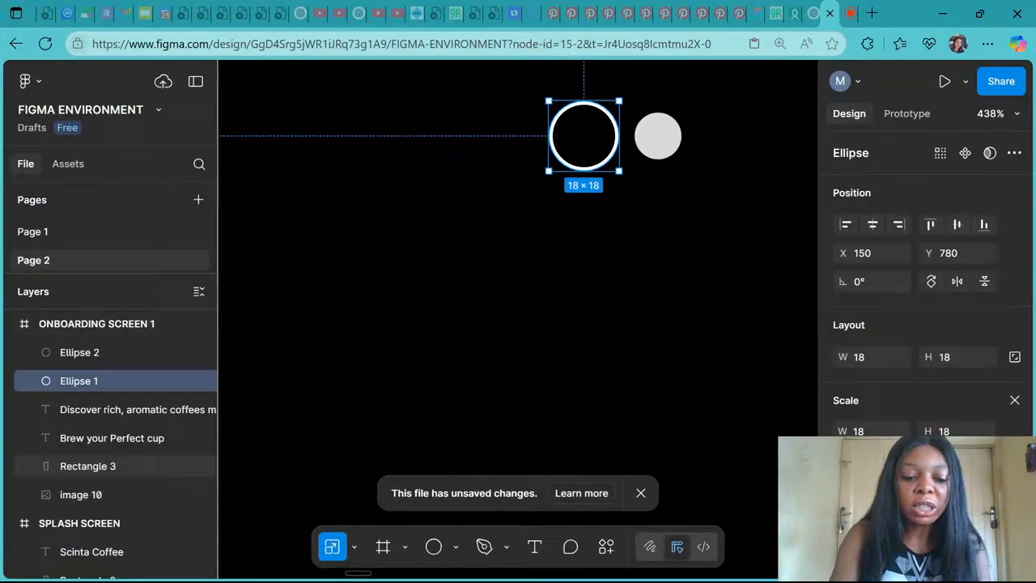
{"action": "key", "text": "ctrl+d"}
{"action": "mouse_move", "coordinate": [595, 149]}
{"action": "left_mouse_down"}
{"action": "mouse_move", "coordinate": [596, 172]}
{"action": "mouse_move", "coordinate": [597, 153]}
{"action": "left_mouse_up"}
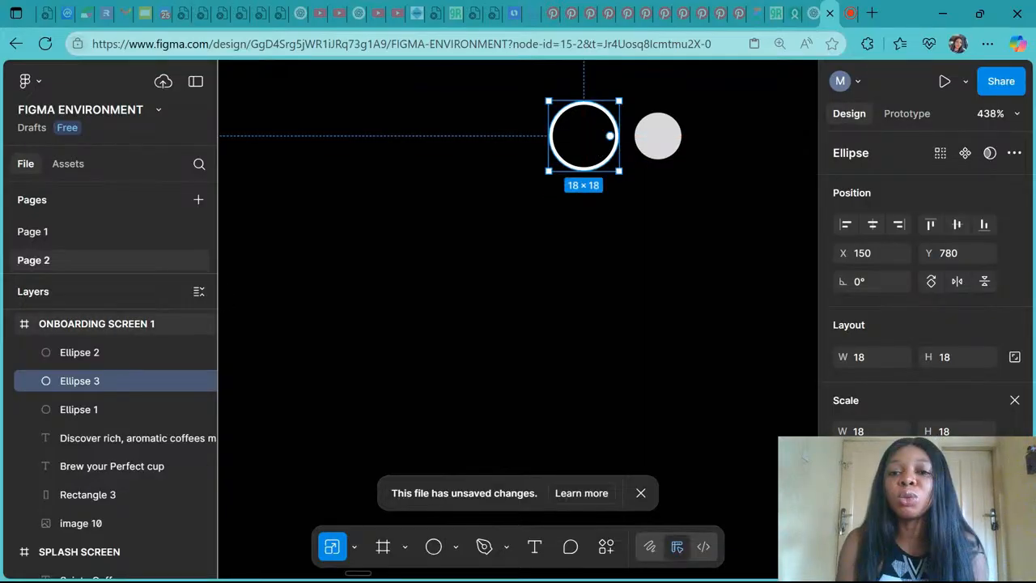
{"action": "left_click", "coordinate": [1015, 357]}
{"action": "left_click", "coordinate": [969, 357]}
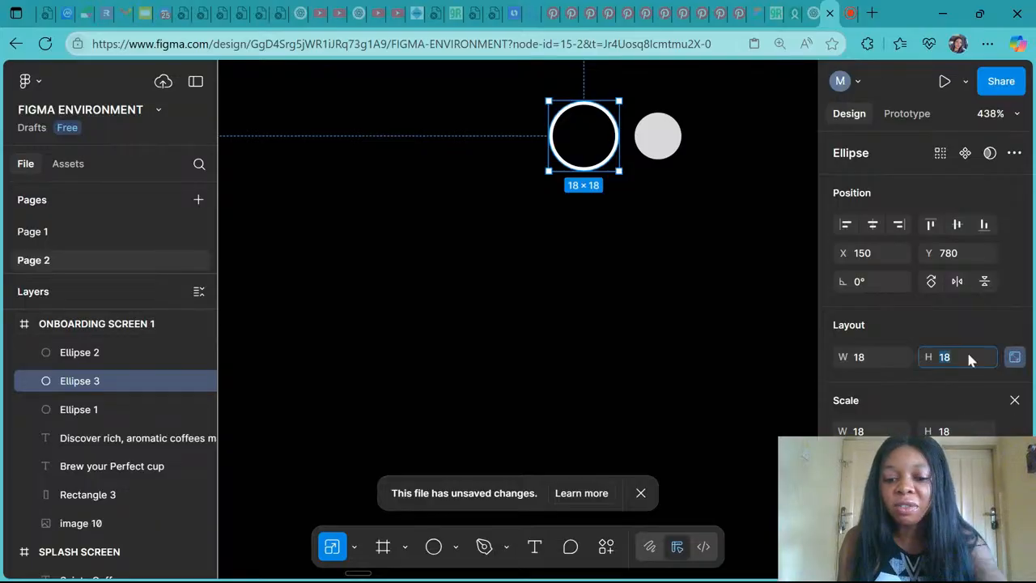
{"action": "type", "text": "9"}
{"action": "key", "text": "Return"}
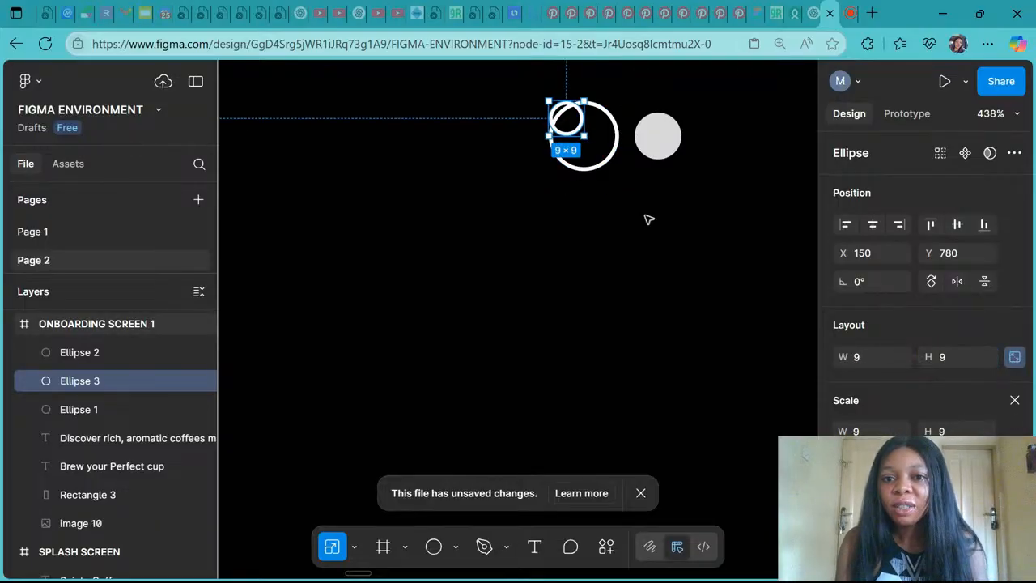
Step: Move the 9 × 9 ring inside the larger ring and align both on their horizontal and vertical centres
{"action": "left_click_drag", "start_coordinate": [590, 138], "coordinate": [600, 146]}
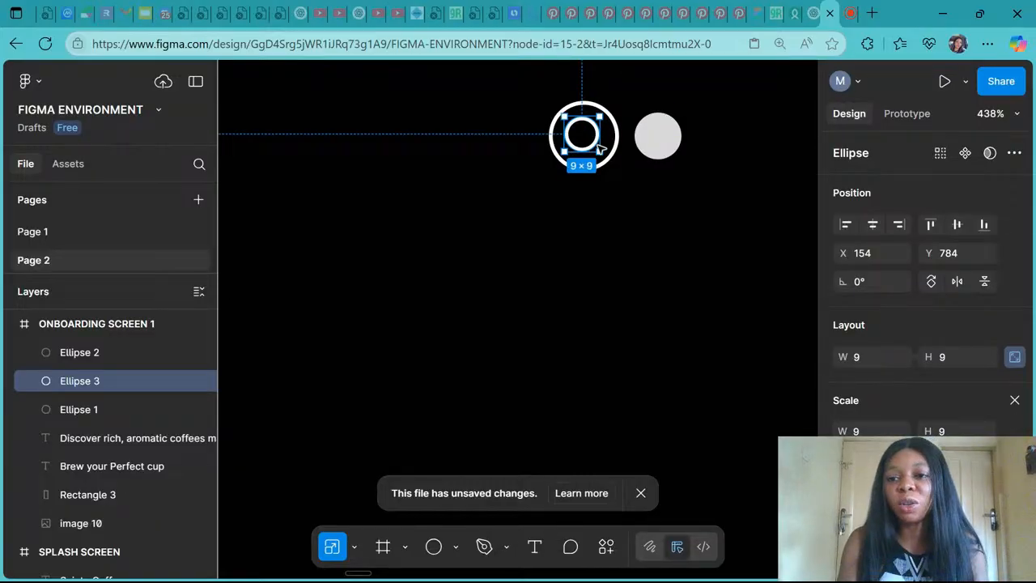
{"action": "left_click", "coordinate": [872, 230]}
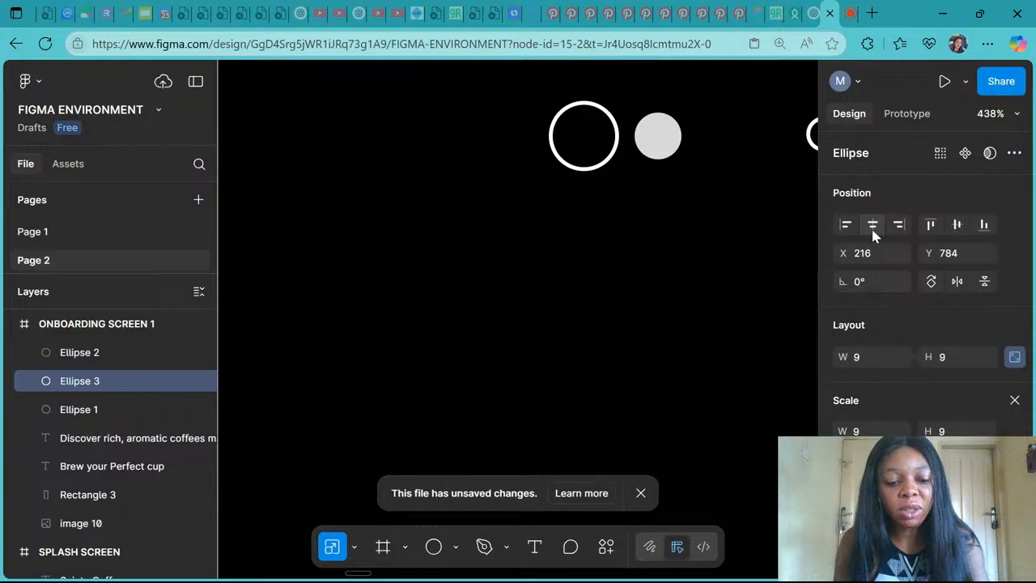
{"action": "key", "text": "ctrl+z"}
{"action": "left_click", "coordinate": [609, 168], "text": "shift"}
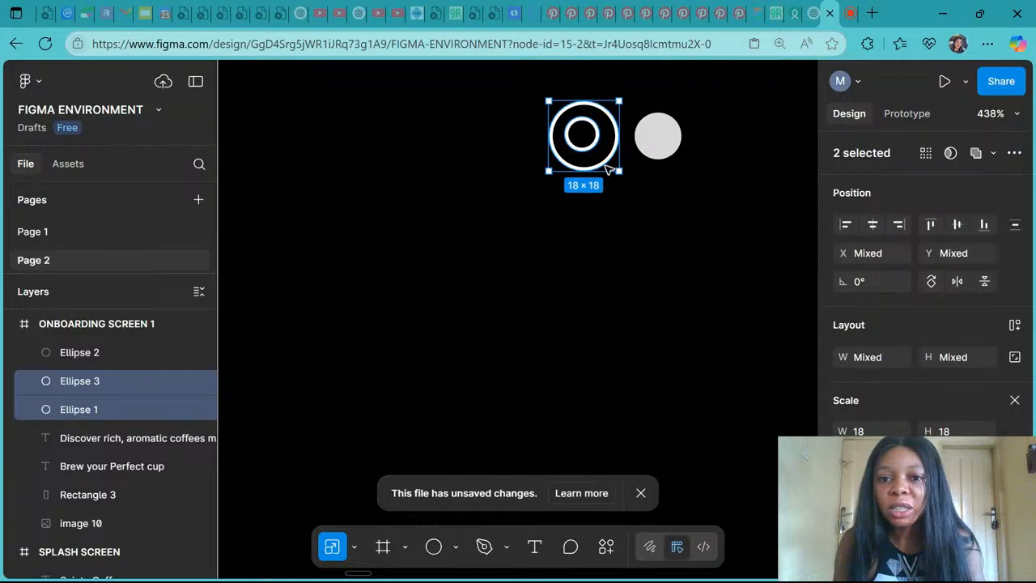
{"action": "left_click", "coordinate": [873, 227]}
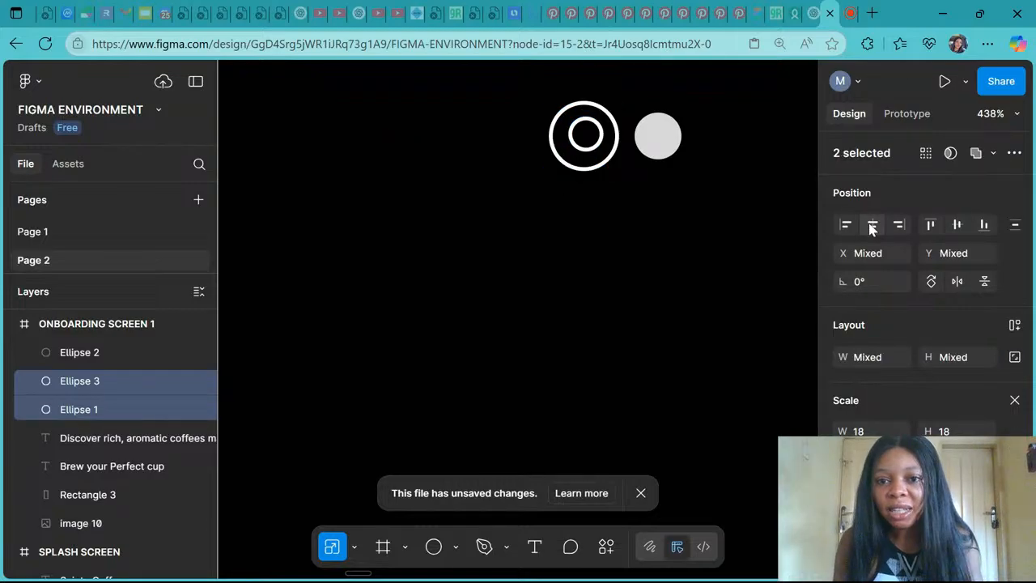
{"action": "left_click", "coordinate": [958, 226]}
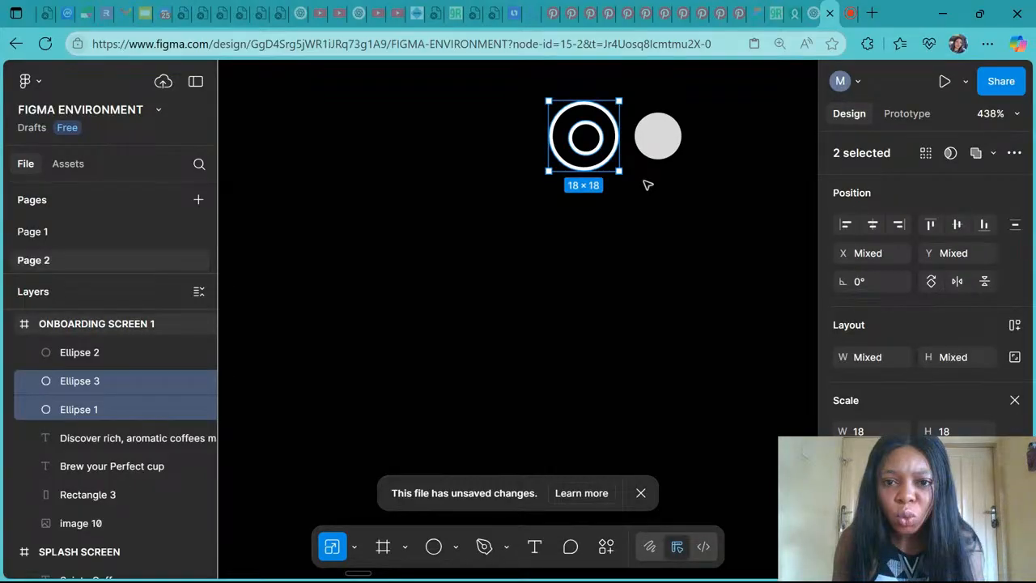
Step: Reposition the 9 × 9 inner ring at X 154, Y 784, and delete it
{"action": "left_click", "coordinate": [599, 140]}
{"action": "left_click_drag", "start_coordinate": [599, 140], "coordinate": [597, 138]}
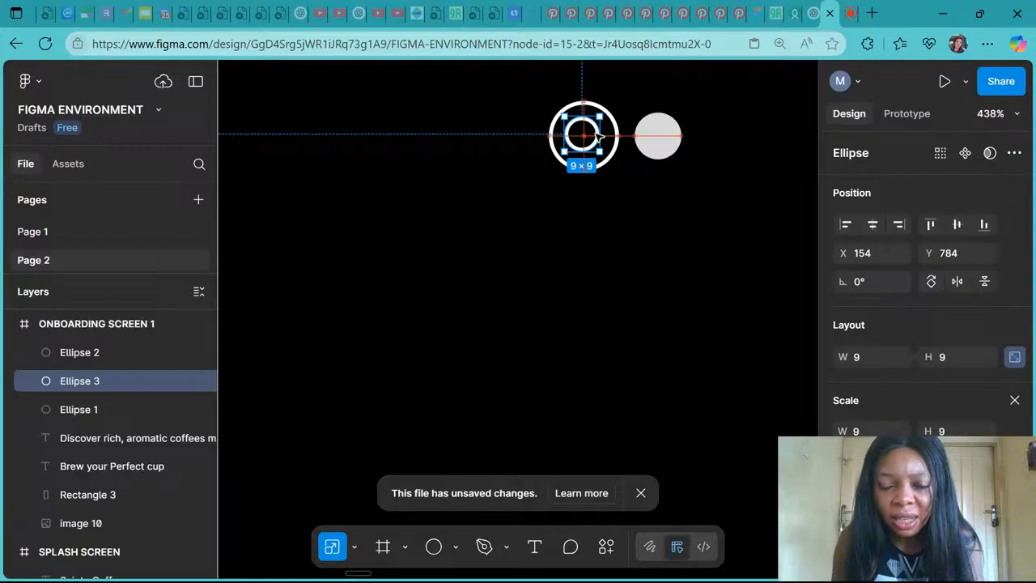
{"action": "left_click", "coordinate": [615, 135]}
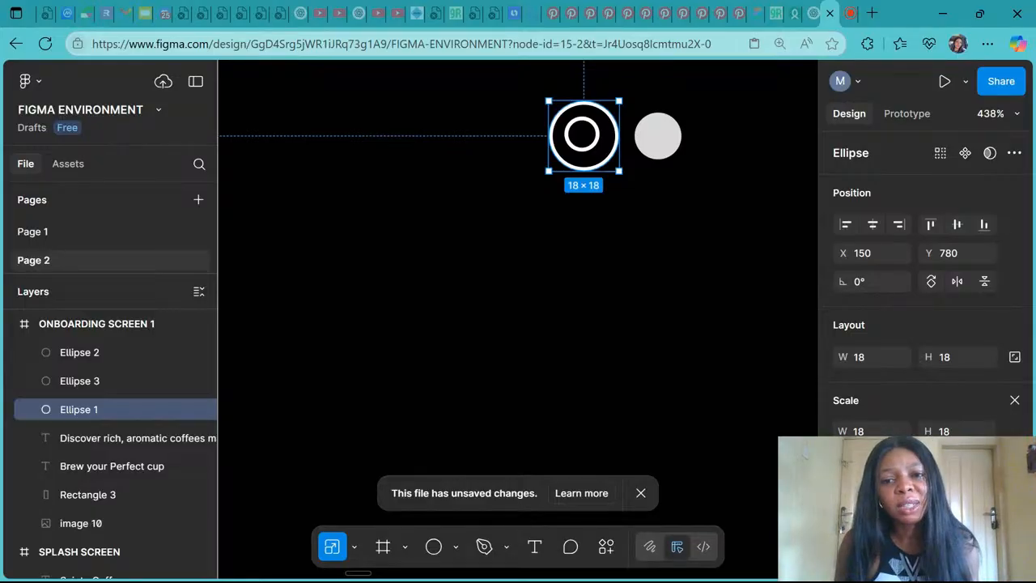
{"action": "left_click", "coordinate": [599, 130]}
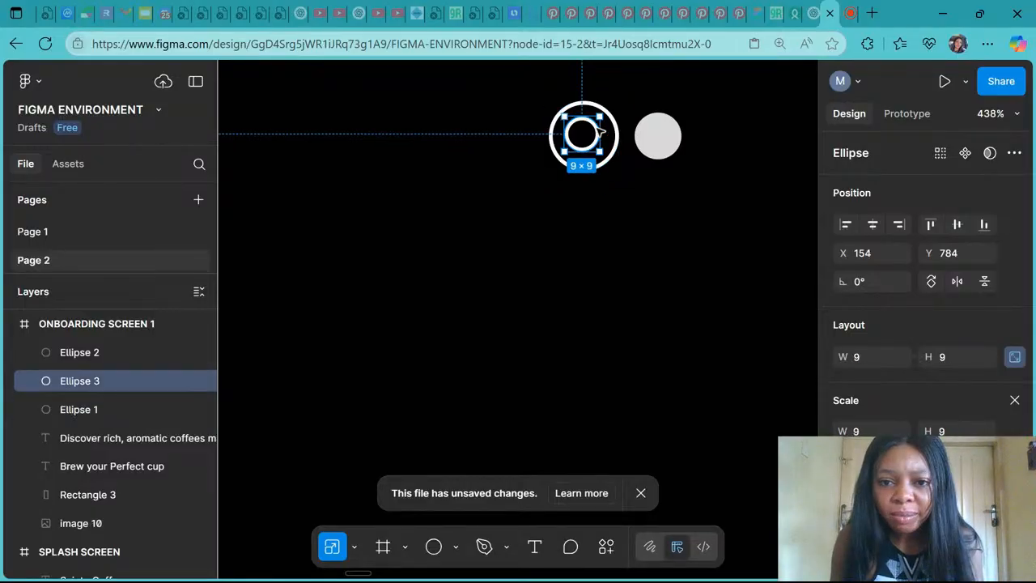
{"action": "key", "text": "Delete"}
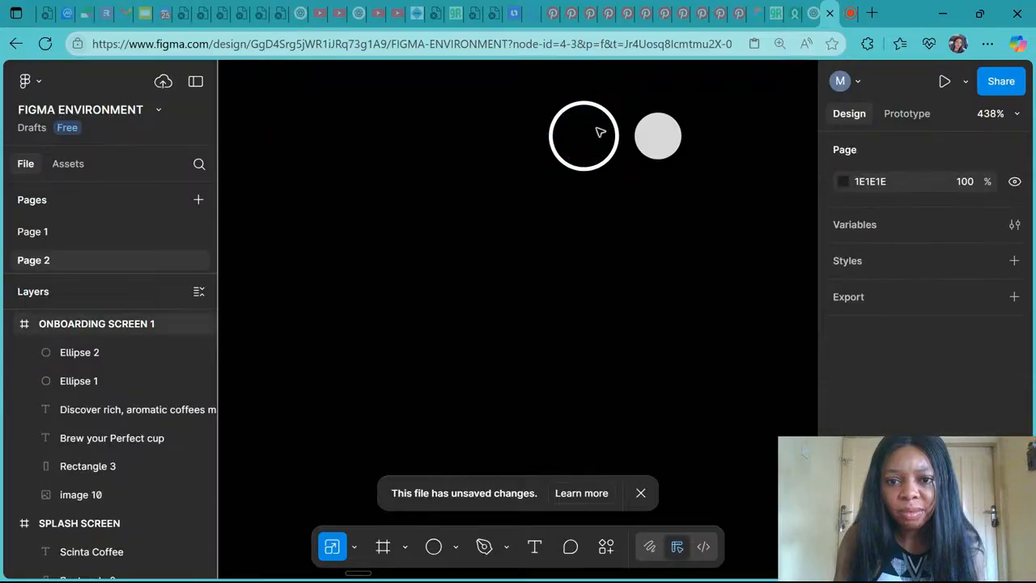
Step: Duplicate the outer ring, scale the copy to about 13 × 13 and move it to X 152, Y 782
{"action": "left_click", "coordinate": [601, 132]}
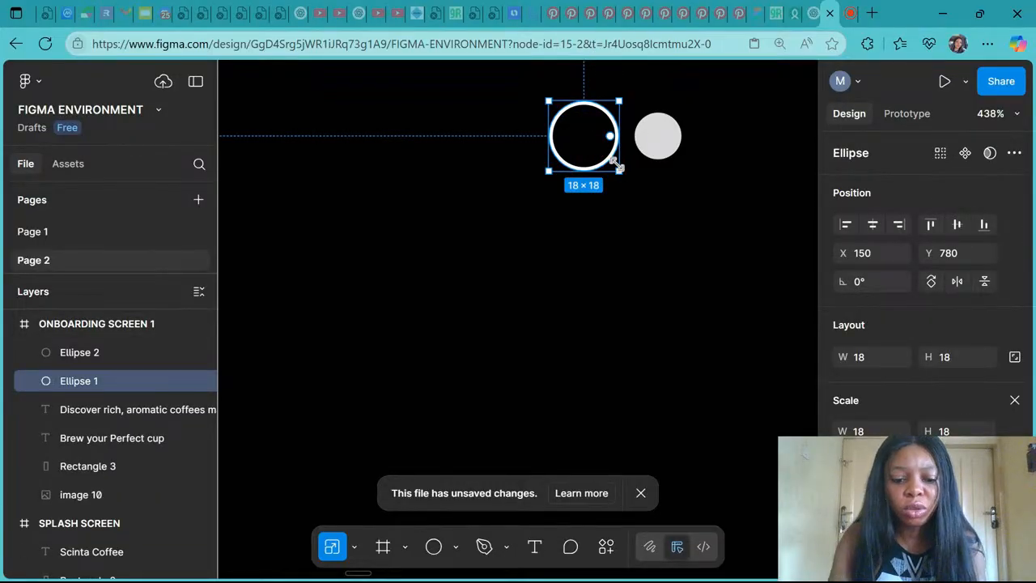
{"action": "key", "text": "ctrl+d"}
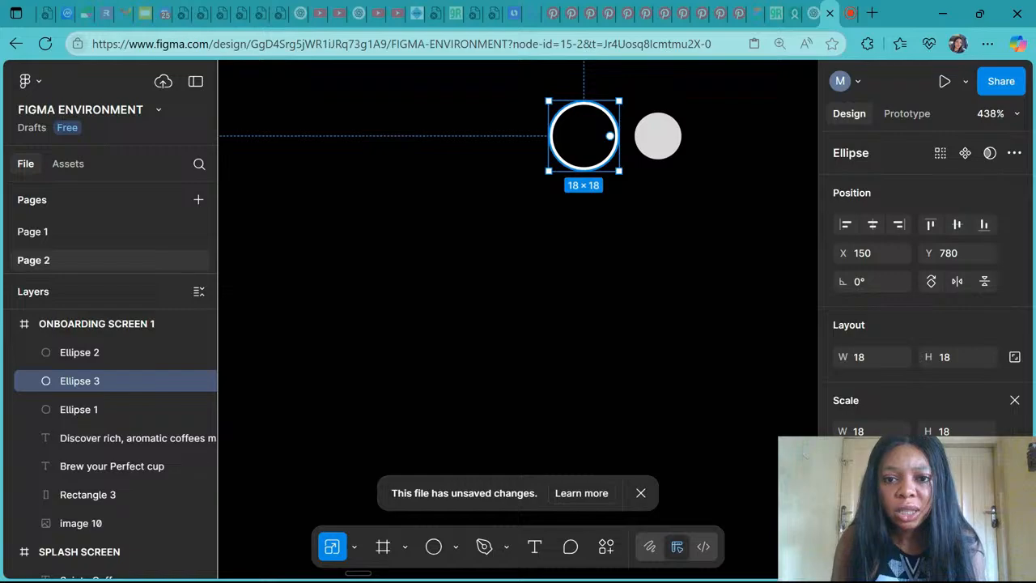
{"action": "mouse_move", "coordinate": [606, 155]}
{"action": "left_mouse_down"}
{"action": "mouse_move", "coordinate": [618, 168]}
{"action": "mouse_move", "coordinate": [600, 147]}
{"action": "left_mouse_up"}
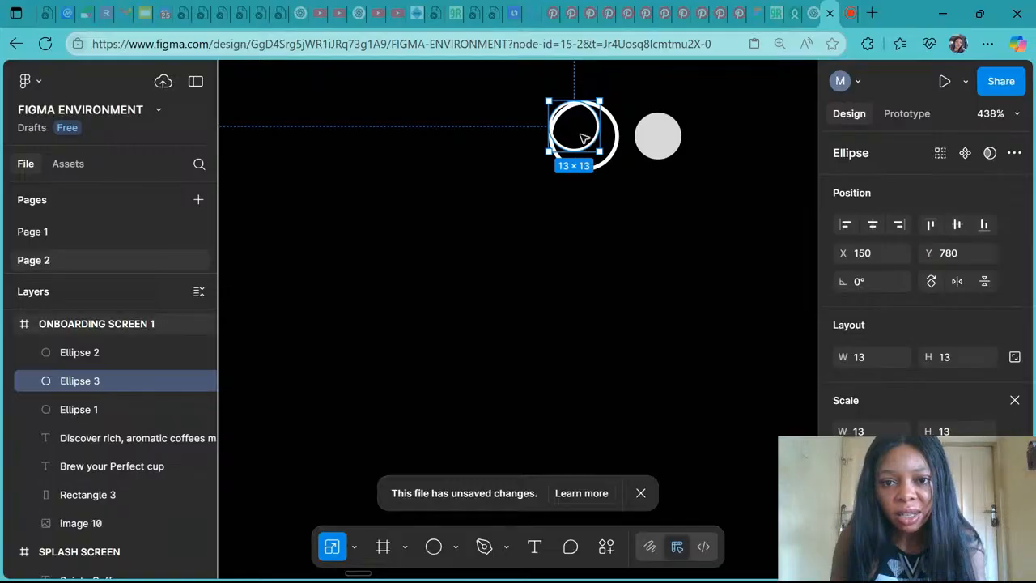
{"action": "mouse_move", "coordinate": [581, 136]}
{"action": "left_mouse_down"}
{"action": "mouse_move", "coordinate": [604, 147]}
{"action": "mouse_move", "coordinate": [595, 145]}
{"action": "left_mouse_up"}
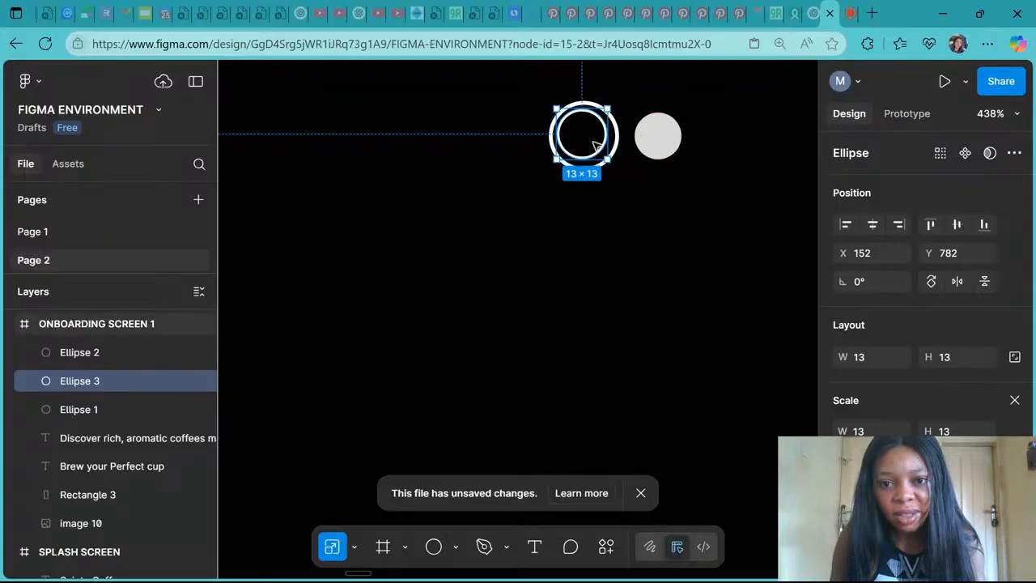
Step: Centre the 13 × 13 ring within the outer ring on both axes, and delete the inner ring
{"action": "left_click", "coordinate": [618, 129], "text": "shift"}
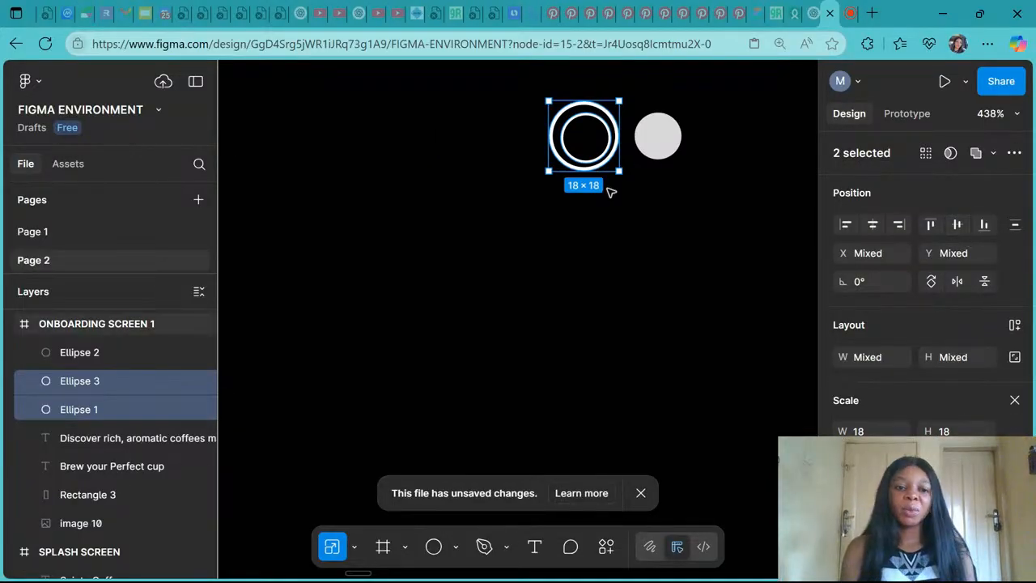
{"action": "left_click", "coordinate": [602, 144]}
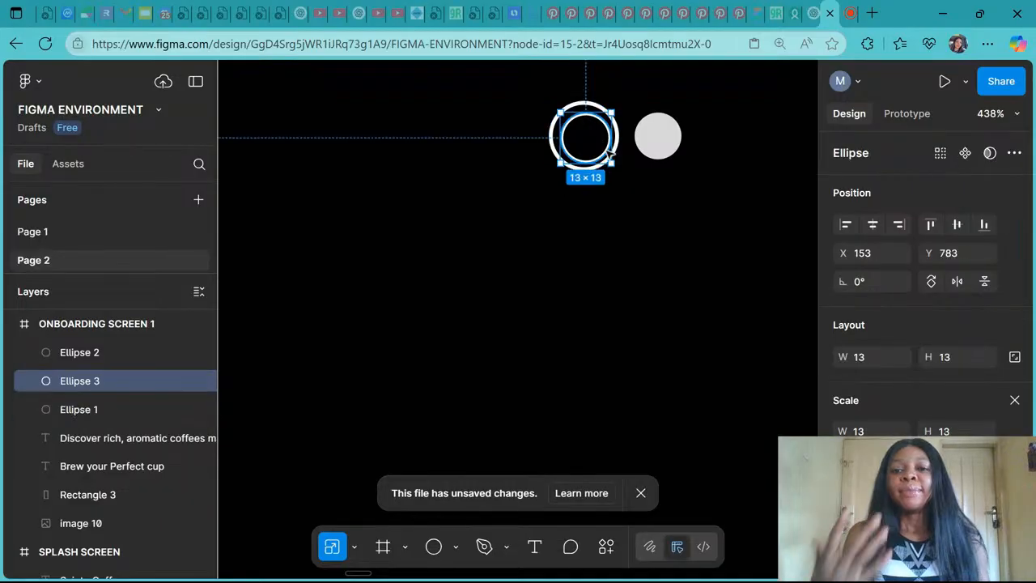
{"action": "key", "text": "Delete"}
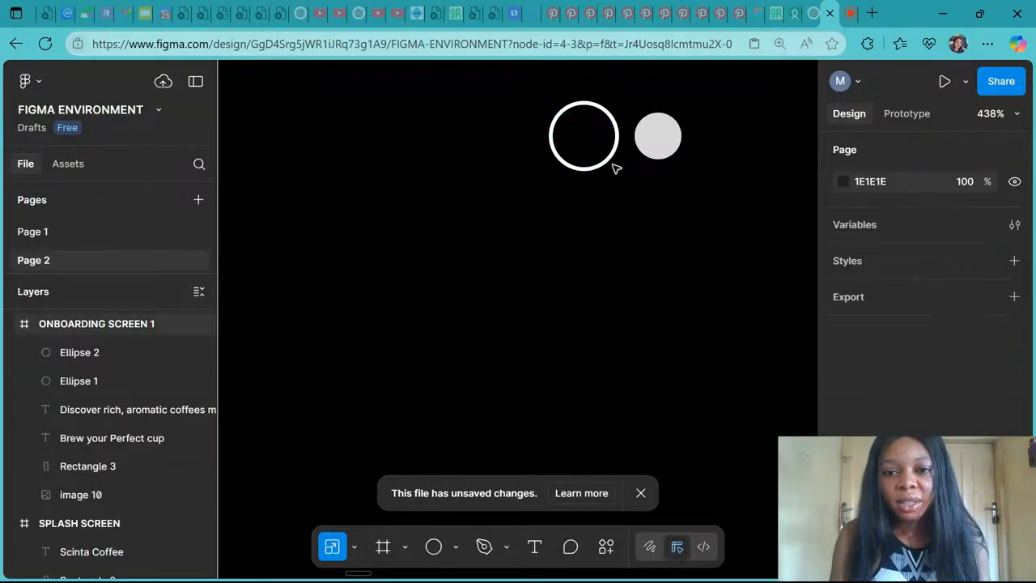
Step: Duplicate the white 18 × 18 ring, scale the copy to about 13 × 13 and place it inside the original
{"action": "left_click", "coordinate": [612, 167]}
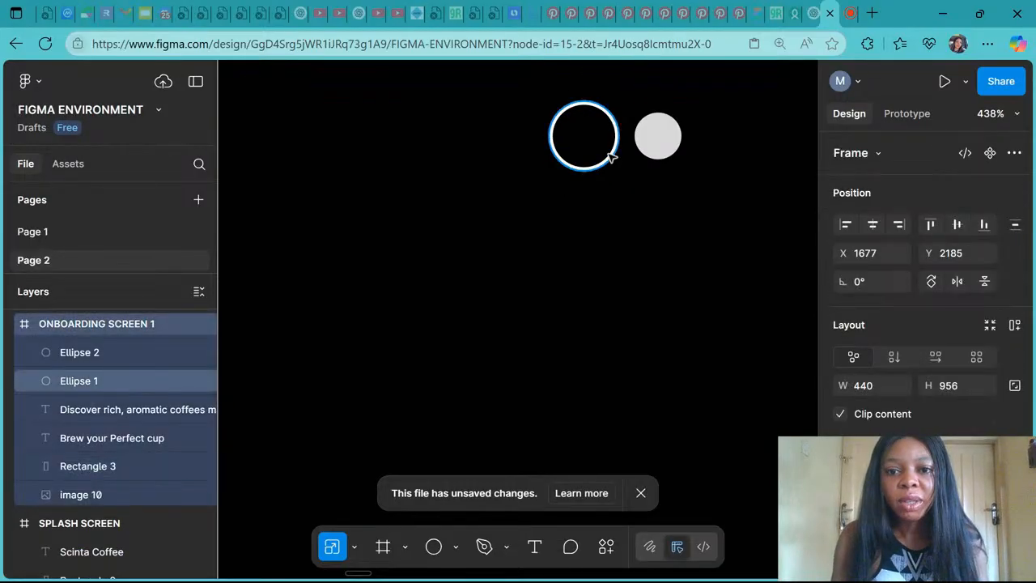
{"action": "left_click", "coordinate": [610, 155]}
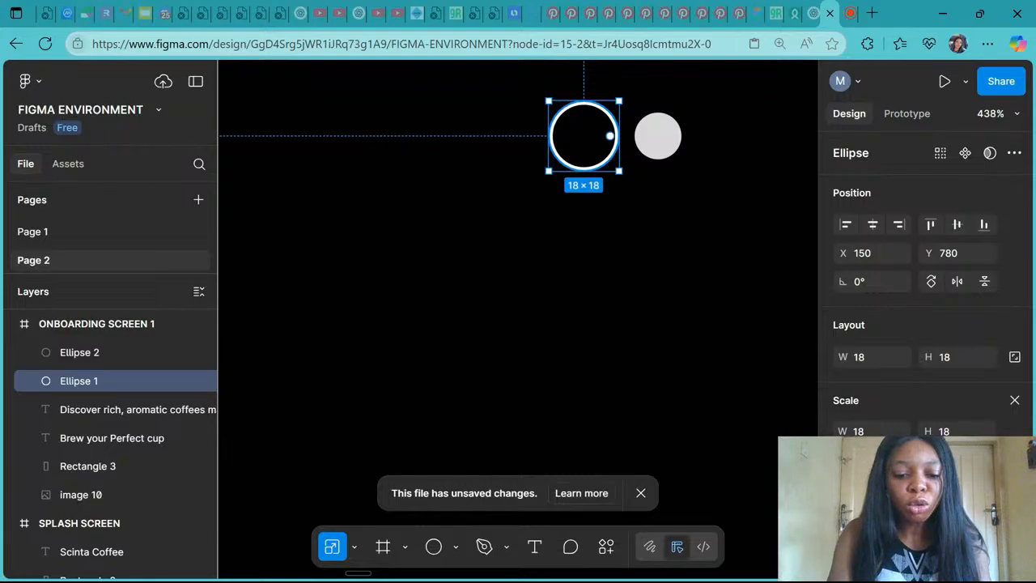
{"action": "key", "text": "ctrl+d"}
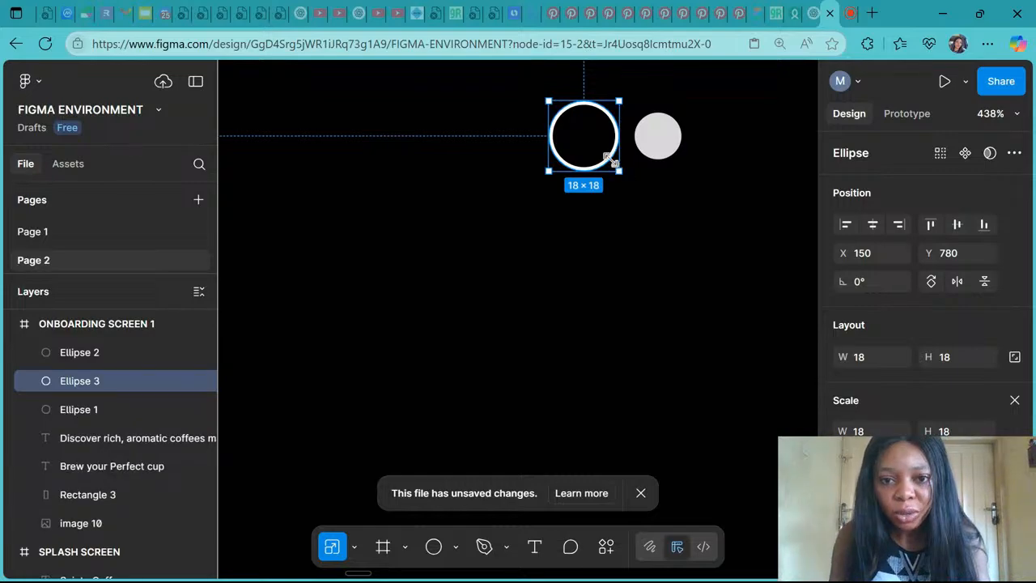
{"action": "left_click_drag", "start_coordinate": [618, 168], "coordinate": [605, 152]}
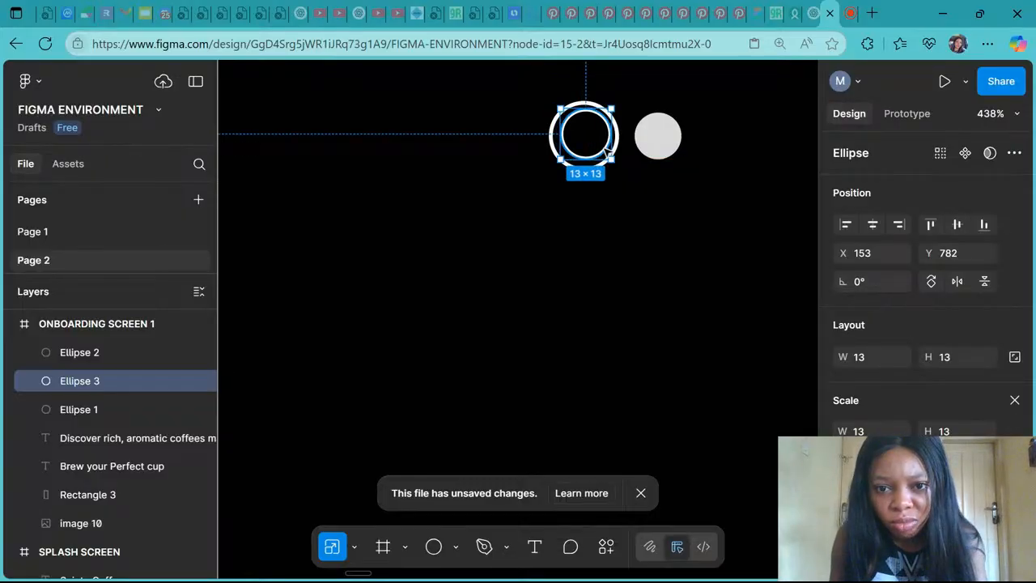
Step: Nudge the inner ring to X 152, Y 782 inside the outer ring
{"action": "left_click_drag", "start_coordinate": [605, 152], "coordinate": [606, 155]}
{"action": "key", "text": "Left"}
{"action": "key", "text": "Up"}
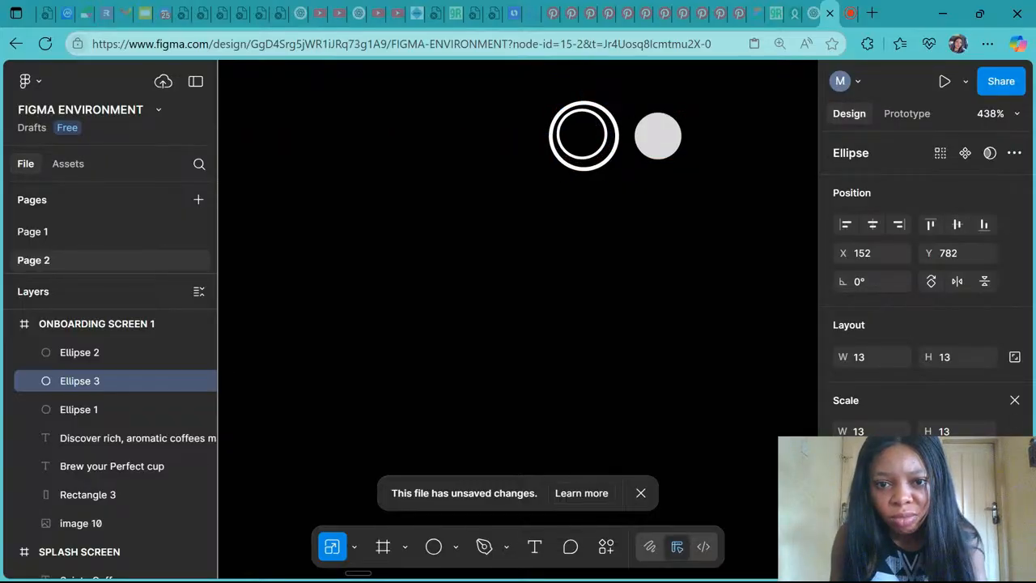
{"action": "key", "text": "Right"}
{"action": "key", "text": "Left"}
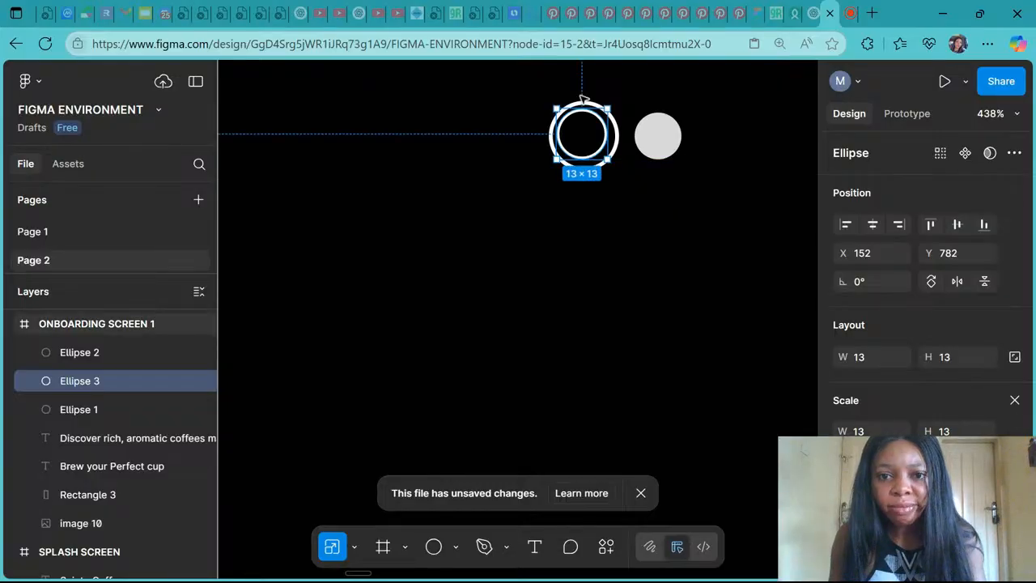
{"action": "left_click", "coordinate": [595, 120]}
{"action": "left_click", "coordinate": [596, 125]}
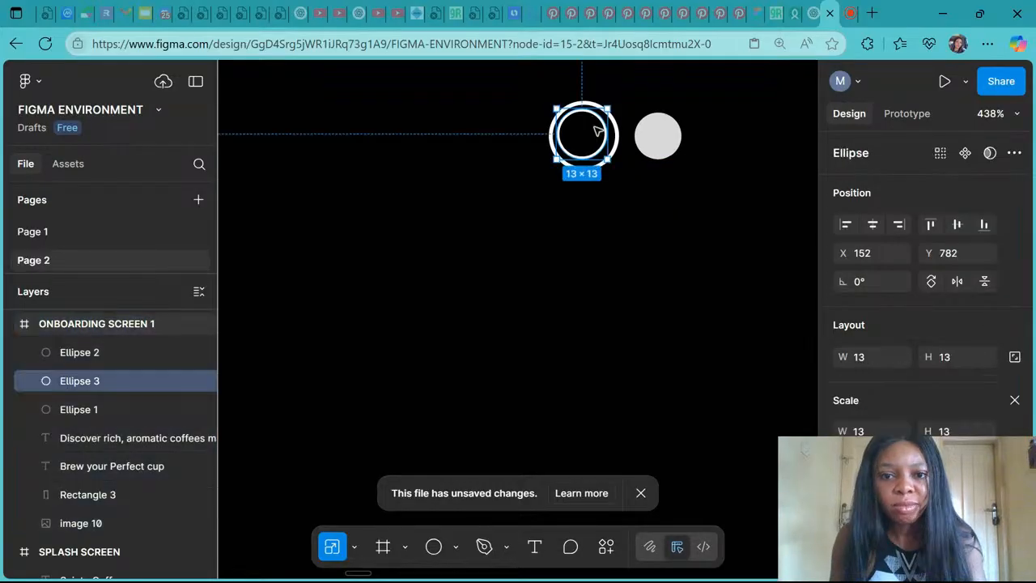
Step: Align the 13 × 13 ring to the outer ring's vertical centre, and delete the inner ring
{"action": "left_click", "coordinate": [620, 143], "text": "shift"}
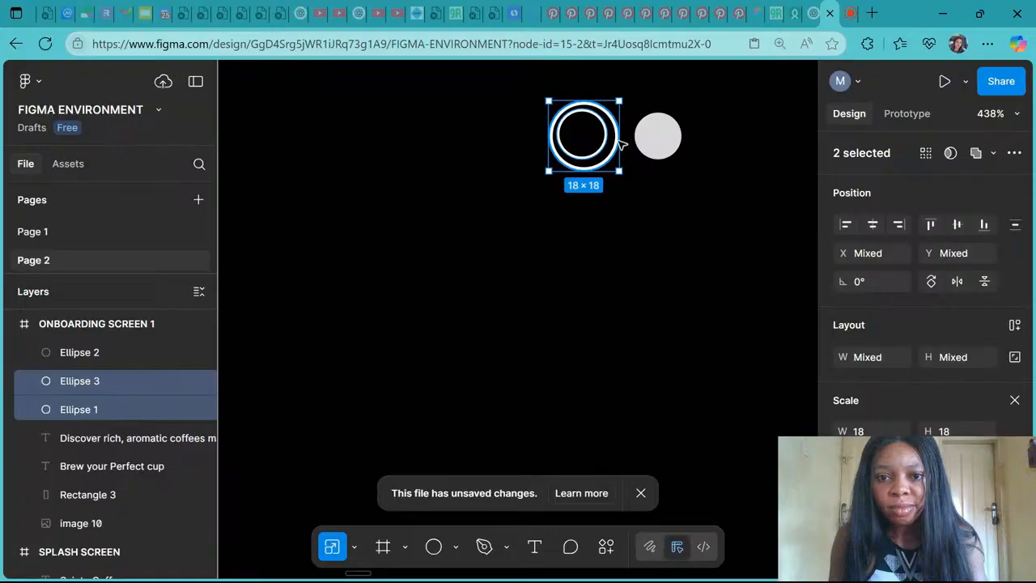
{"action": "left_click", "coordinate": [953, 230]}
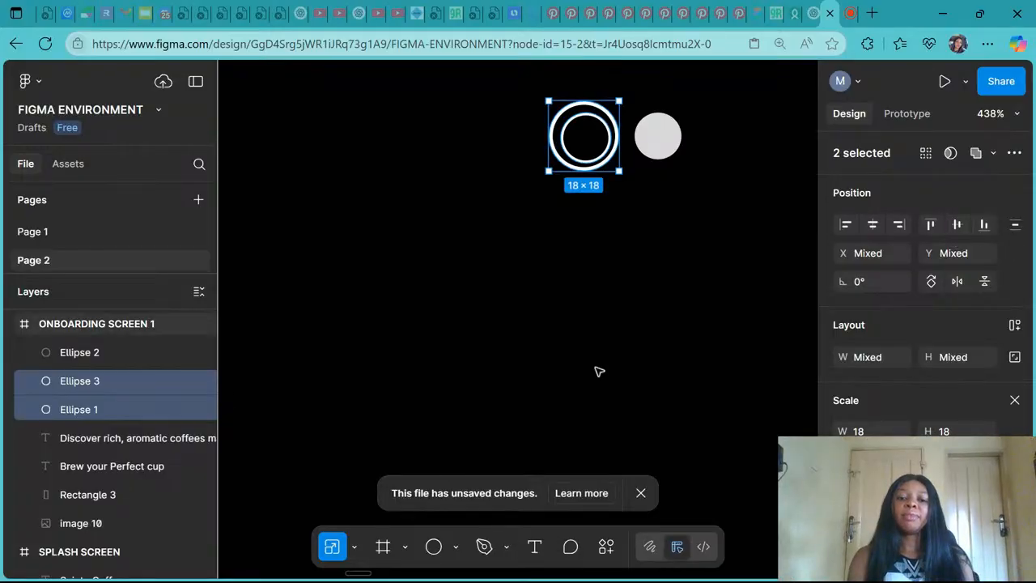
{"action": "scroll", "coordinate": [599, 371], "scroll_direction": "down", "scroll_amount": 5}
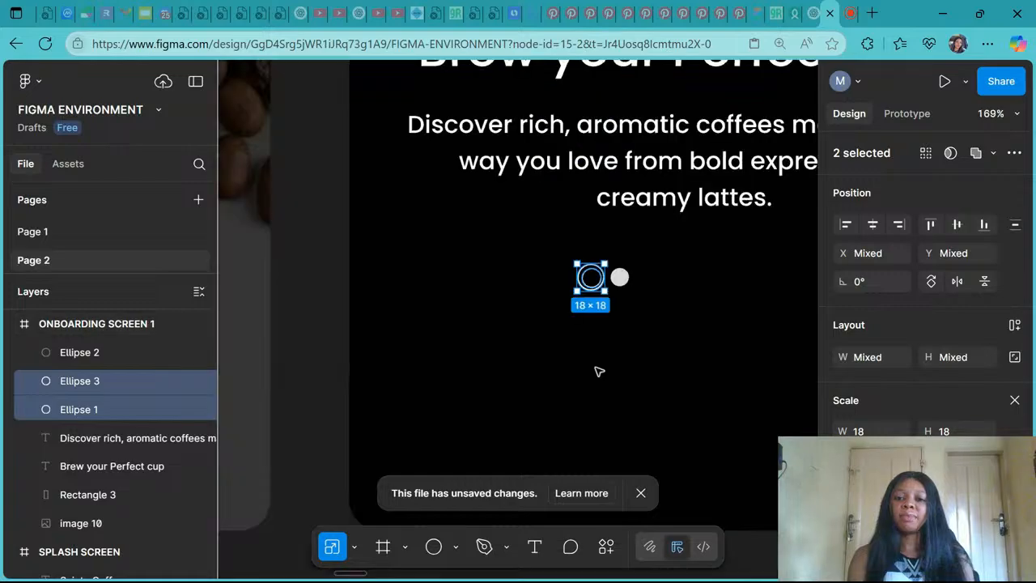
{"action": "scroll", "coordinate": [599, 371], "scroll_direction": "up", "scroll_amount": 4}
{"action": "left_click", "coordinate": [603, 165]}
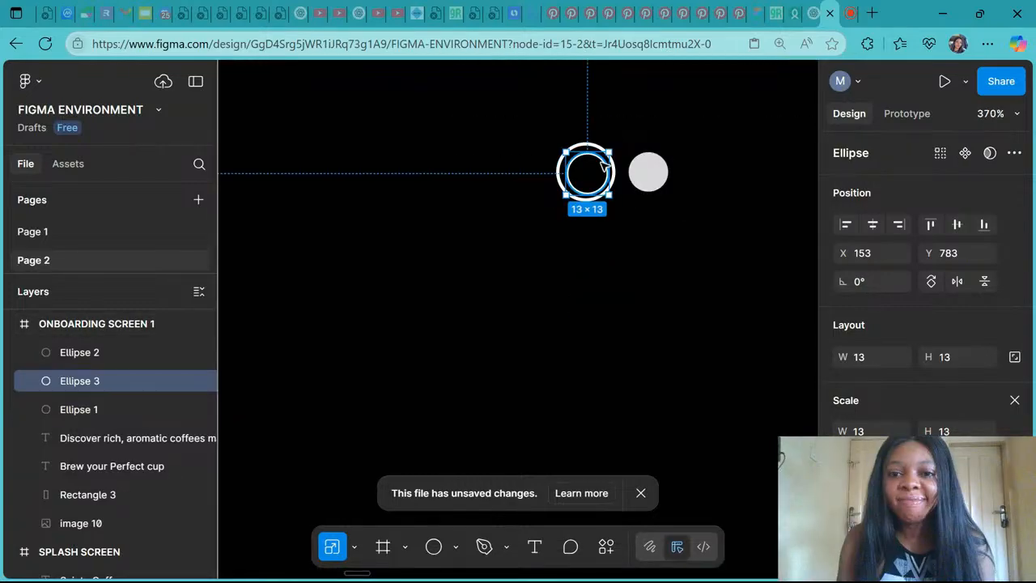
{"action": "key", "text": "Delete"}
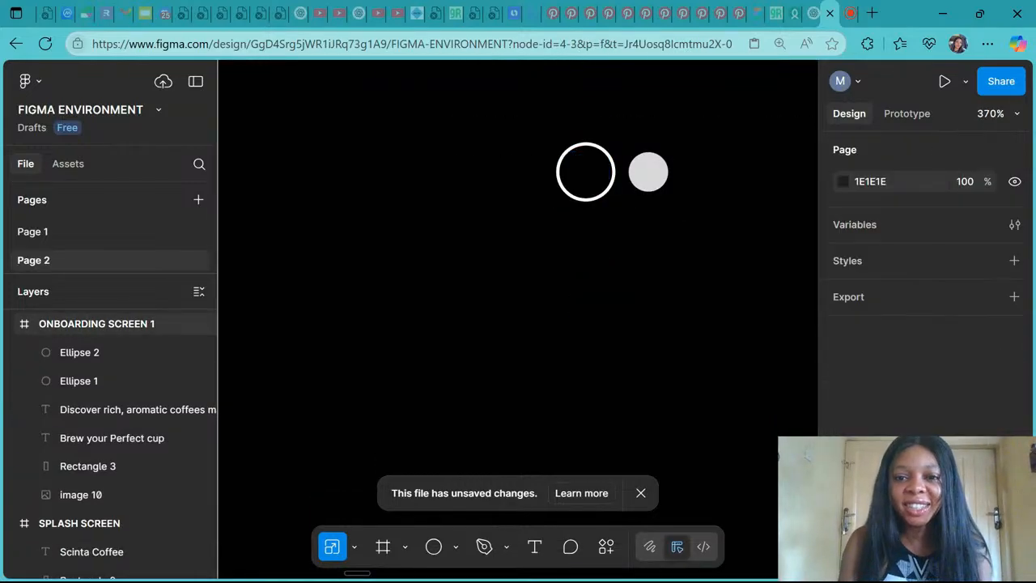
Step: Draw a filled circle about 9 × 9 inside the white outer ring, at about X 154, Y 784
{"action": "left_click", "coordinate": [601, 151]}
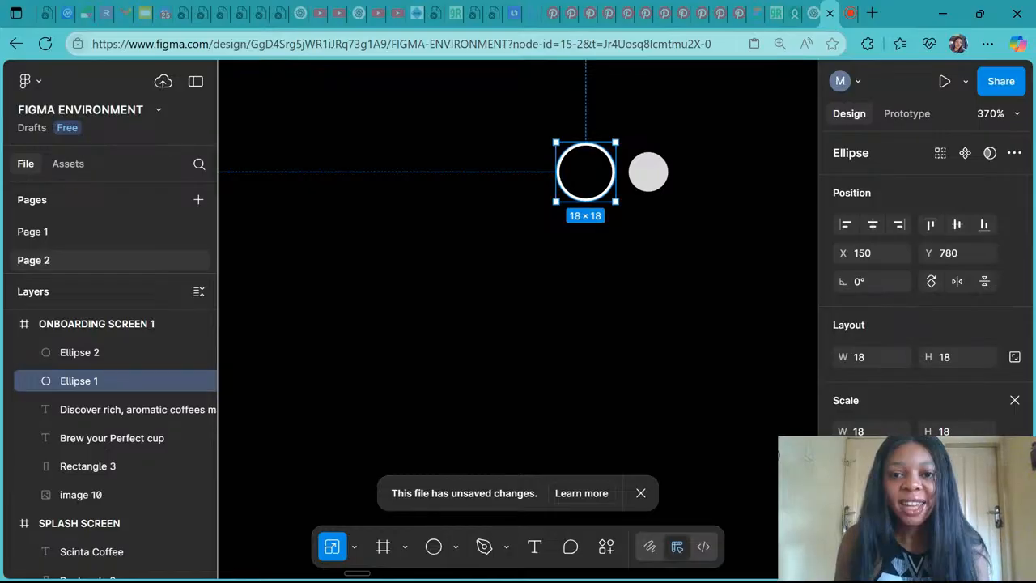
{"action": "left_click", "coordinate": [441, 554]}
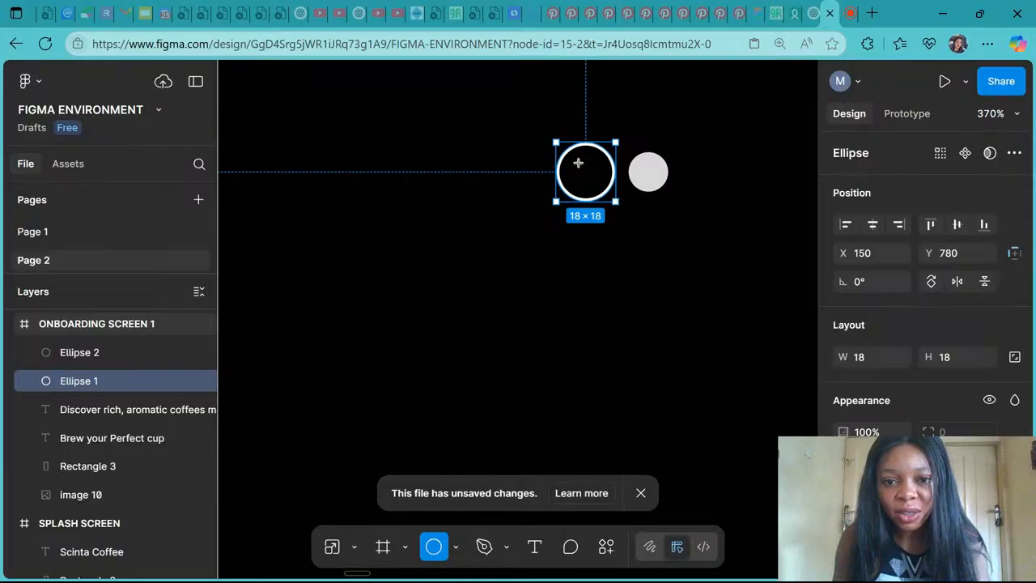
{"action": "mouse_move", "coordinate": [578, 162]}
{"action": "left_mouse_down"}
{"action": "mouse_move", "coordinate": [607, 191]}
{"action": "mouse_move", "coordinate": [587, 170]}
{"action": "left_mouse_up"}
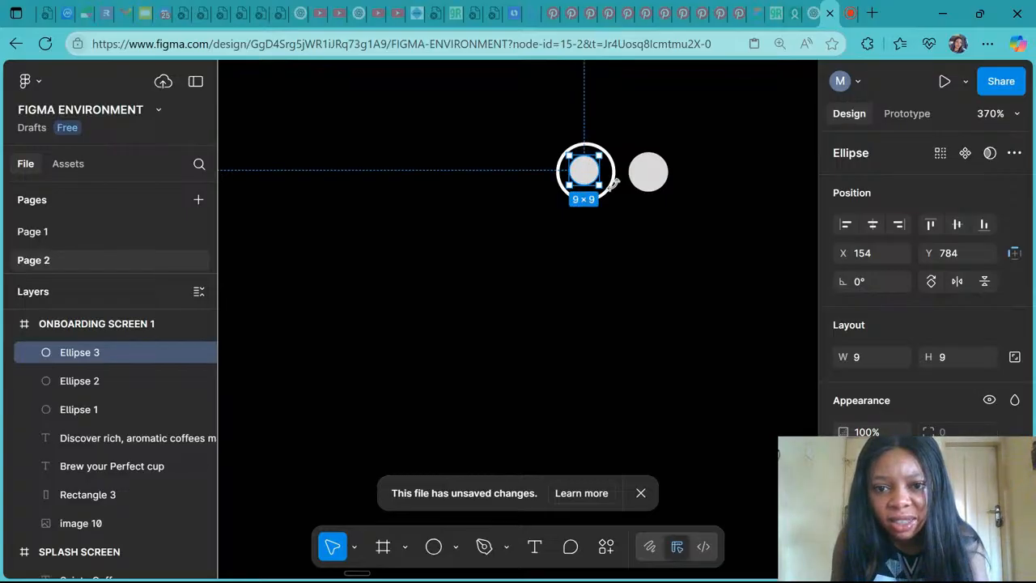
Step: Centre the 9 × 9 circle within the outer ring on both axes
{"action": "scroll", "coordinate": [613, 184], "scroll_direction": "up", "scroll_amount": 5}
{"action": "left_click", "coordinate": [613, 191]}
{"action": "left_click", "coordinate": [872, 227]}
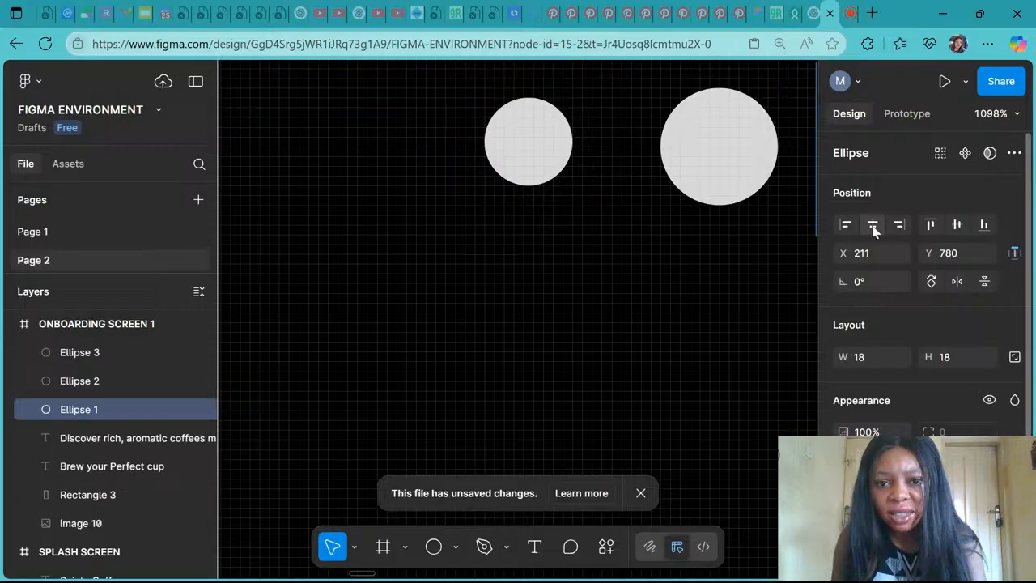
{"action": "key", "text": "ctrl+z"}
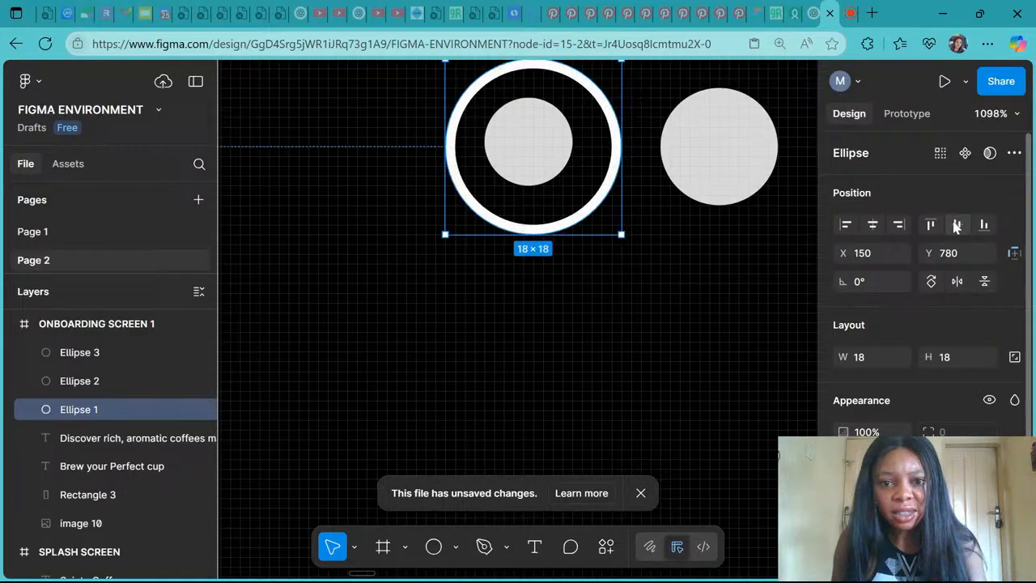
{"action": "left_click", "coordinate": [527, 162], "text": "shift"}
{"action": "left_click", "coordinate": [873, 224]}
{"action": "left_click", "coordinate": [957, 224]}
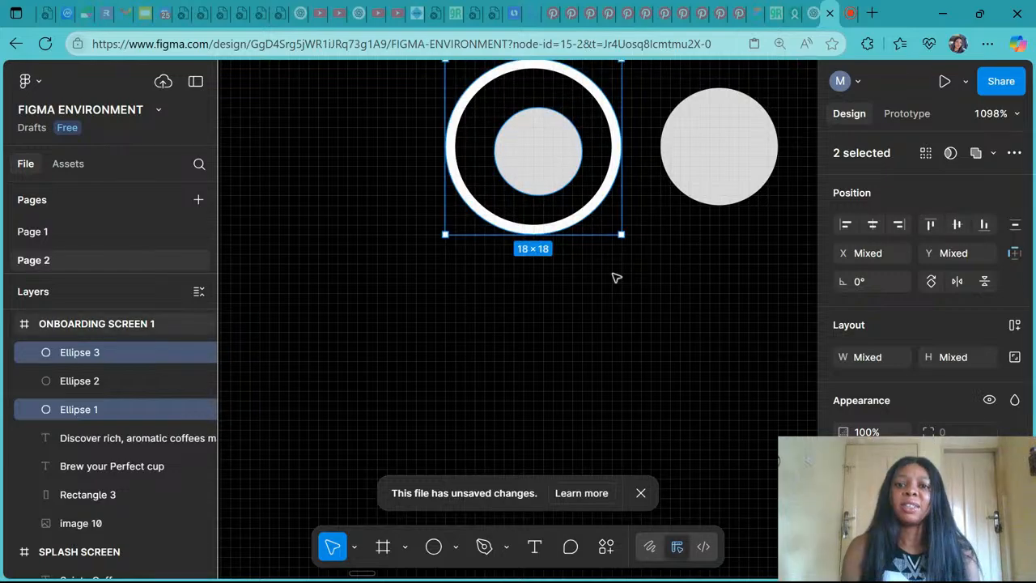
{"action": "scroll", "coordinate": [615, 278], "scroll_direction": "down", "scroll_amount": 2}
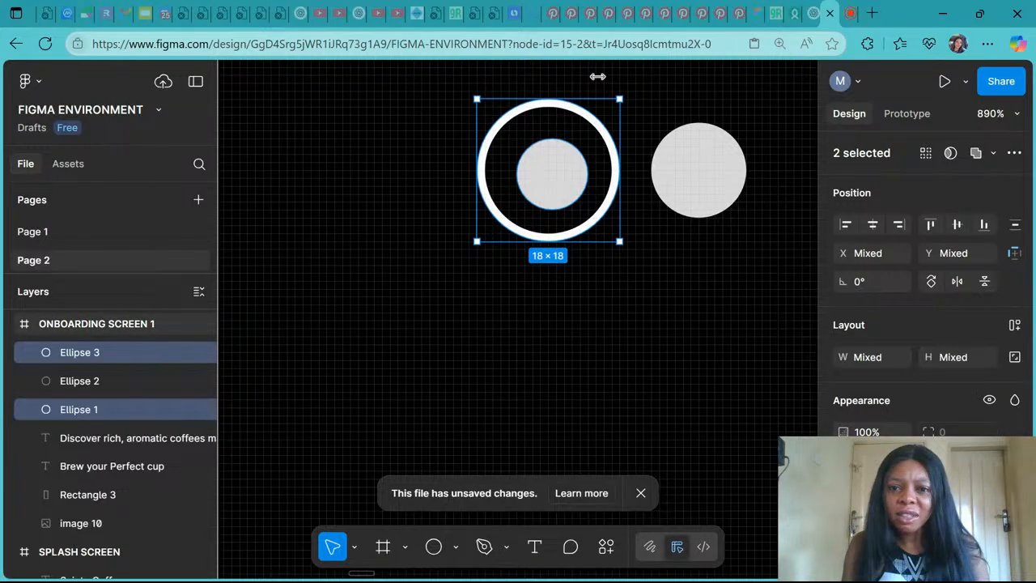
Step: Move the 9 × 9 circle to X 154, Y 784 inside the outer ring
{"action": "left_click", "coordinate": [598, 120]}
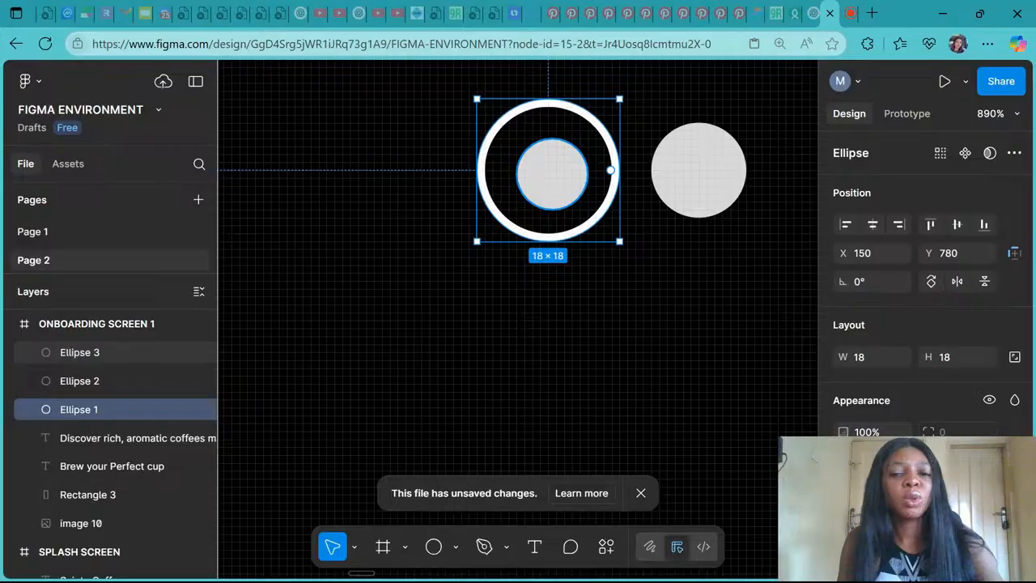
{"action": "left_click", "coordinate": [563, 191]}
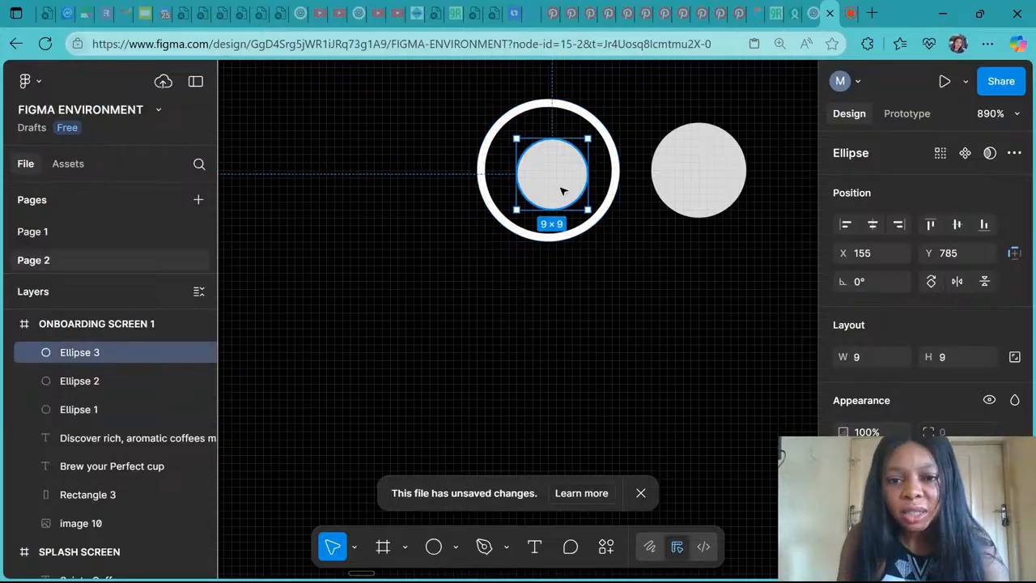
{"action": "left_click_drag", "start_coordinate": [562, 191], "coordinate": [558, 185]}
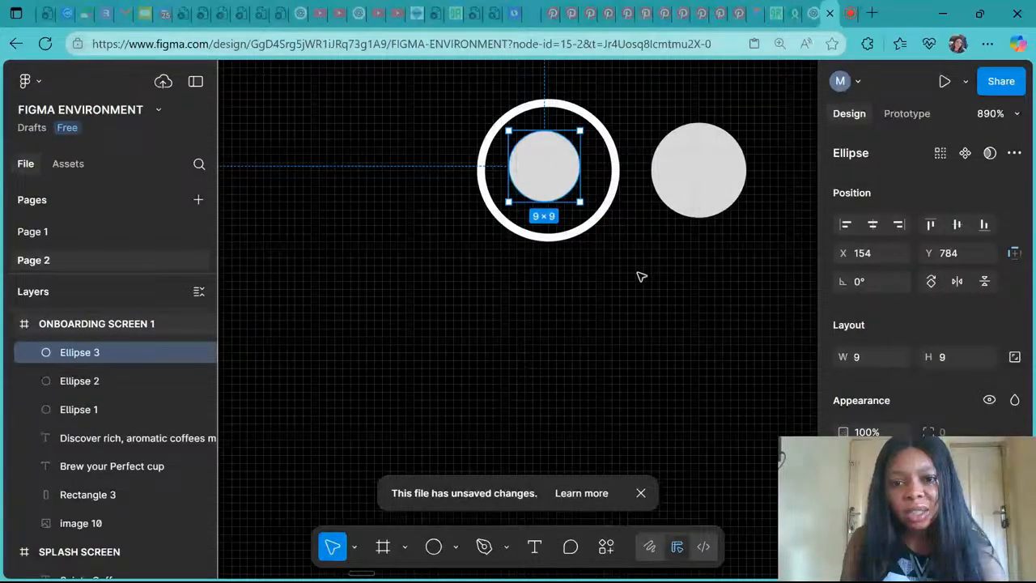
{"action": "left_click_drag", "start_coordinate": [483, 212], "coordinate": [486, 211]}
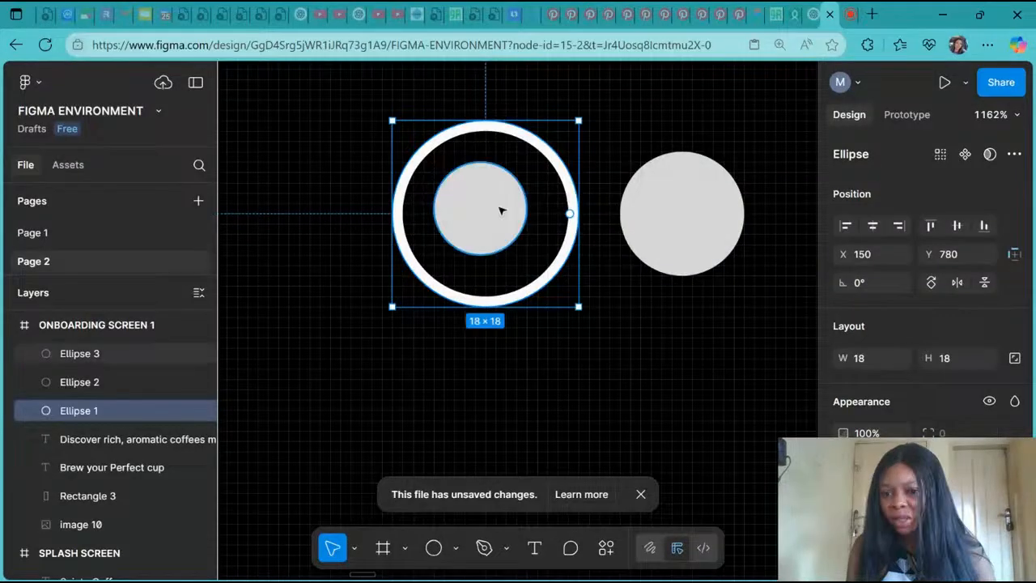
{"action": "left_click", "coordinate": [501, 211]}
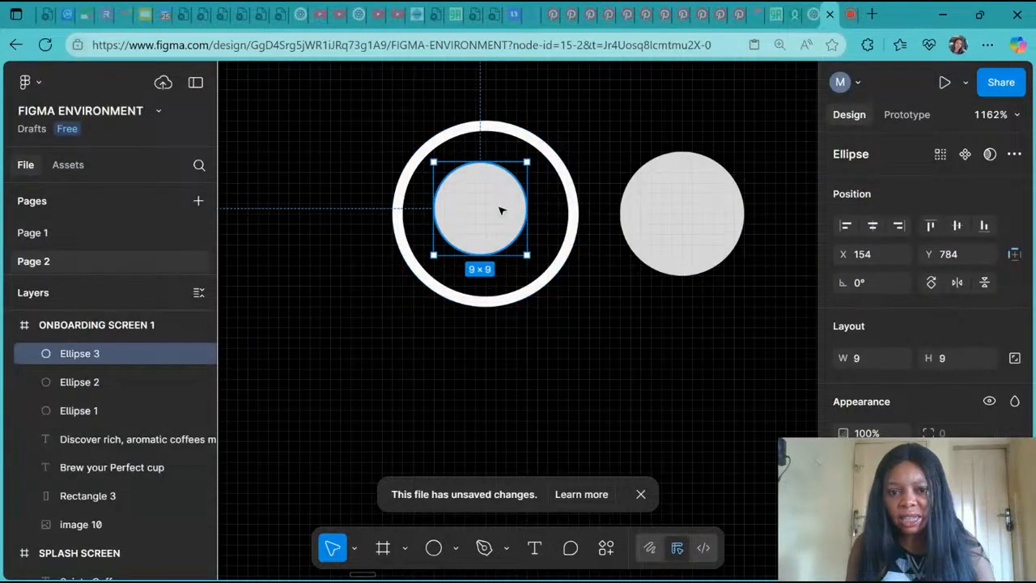
Step: Compare the page indicator with the one on the reference design's onboarding screen
{"action": "scroll", "coordinate": [564, 232], "scroll_direction": "down", "scroll_amount": 10}
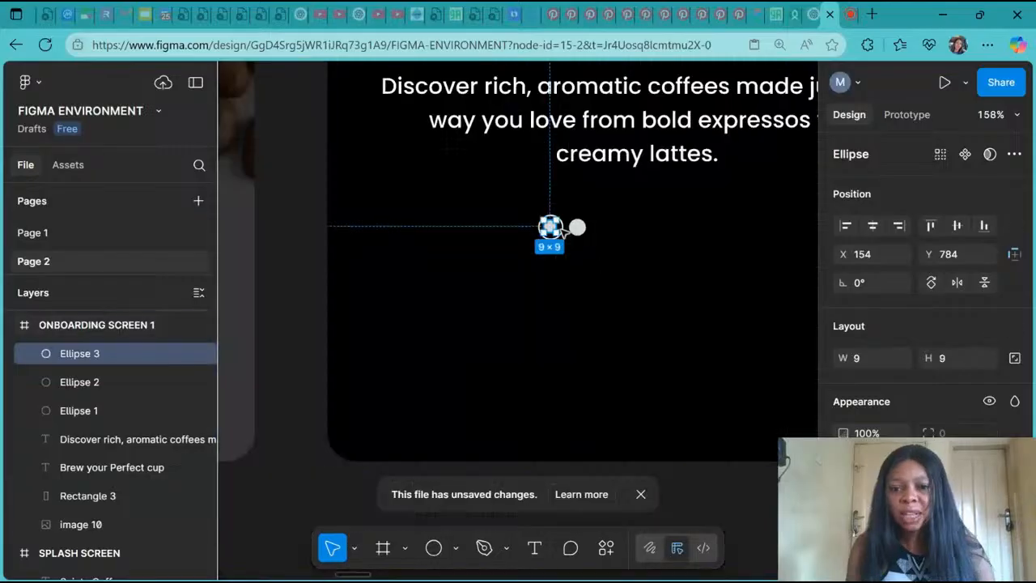
{"action": "left_click", "coordinate": [599, 262]}
{"action": "scroll", "coordinate": [599, 265], "scroll_direction": "down", "scroll_amount": 3}
{"action": "scroll", "coordinate": [599, 264], "scroll_direction": "right", "scroll_amount": 5}
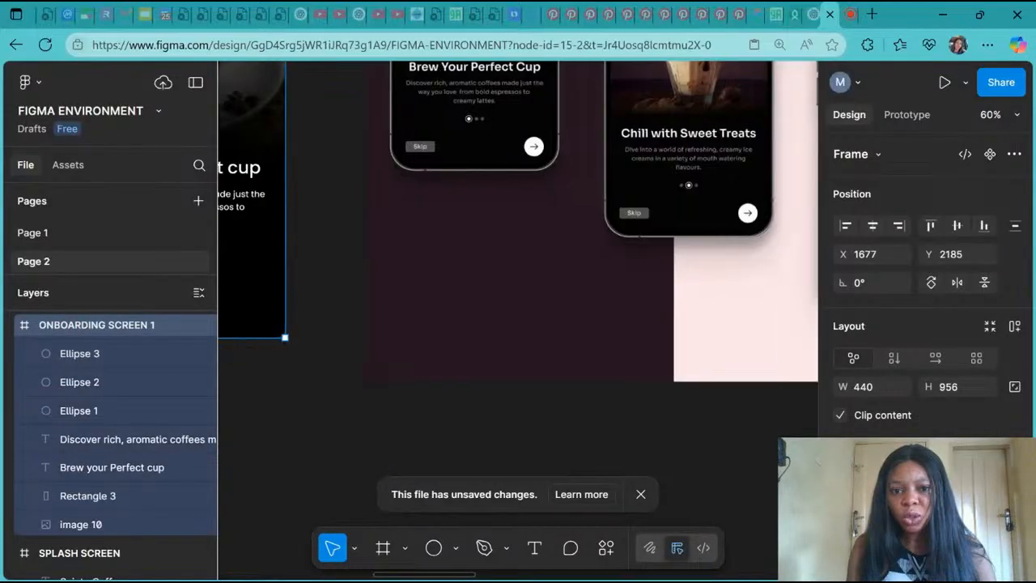
{"action": "scroll", "coordinate": [482, 127], "scroll_direction": "up", "scroll_amount": 5}
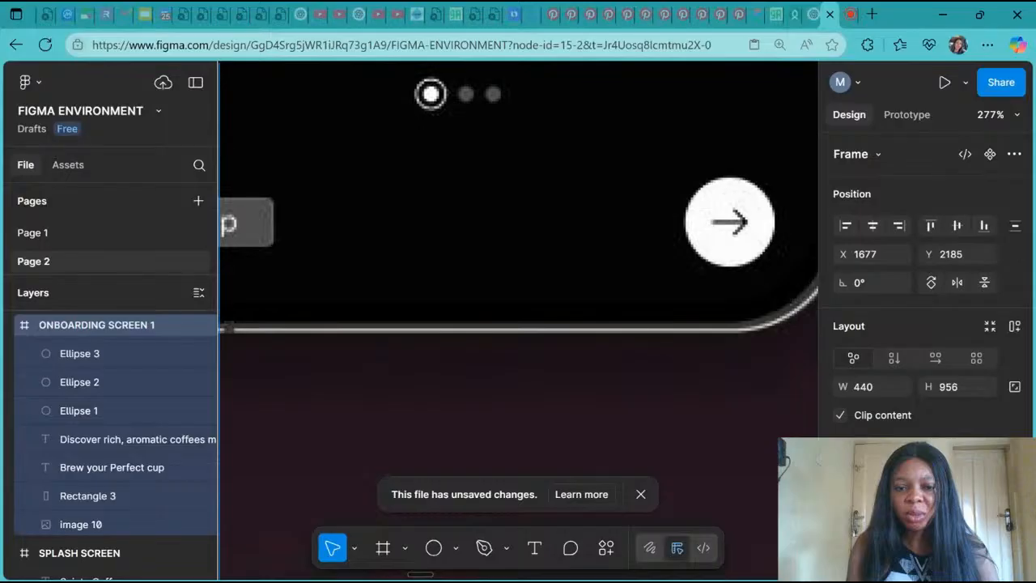
{"action": "scroll", "coordinate": [482, 127], "scroll_direction": "down", "scroll_amount": 4}
{"action": "scroll", "coordinate": [481, 127], "scroll_direction": "left", "scroll_amount": 3}
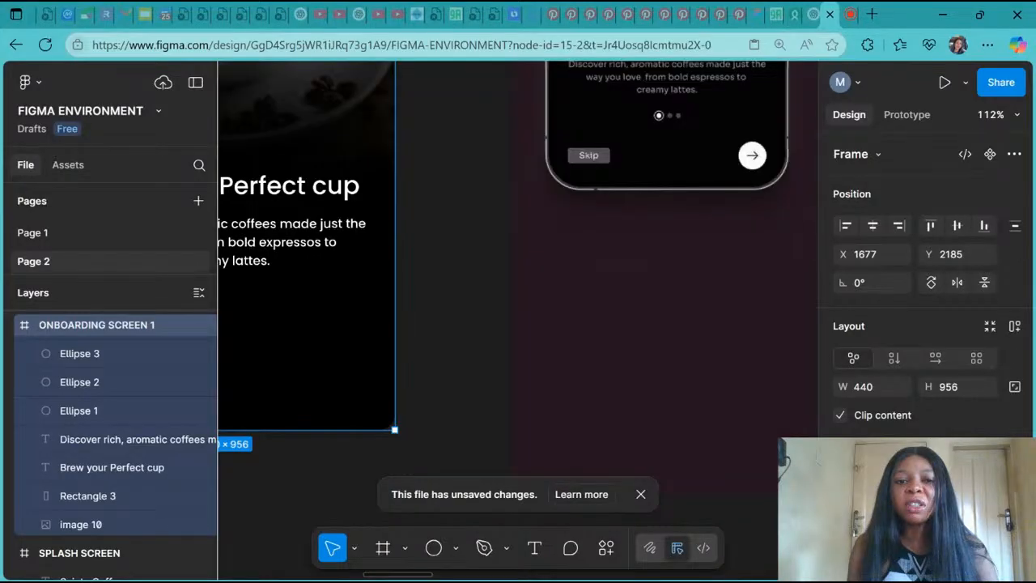
{"action": "scroll", "coordinate": [464, 240], "scroll_direction": "down", "scroll_amount": 3}
{"action": "scroll", "coordinate": [465, 240], "scroll_direction": "left", "scroll_amount": 3}
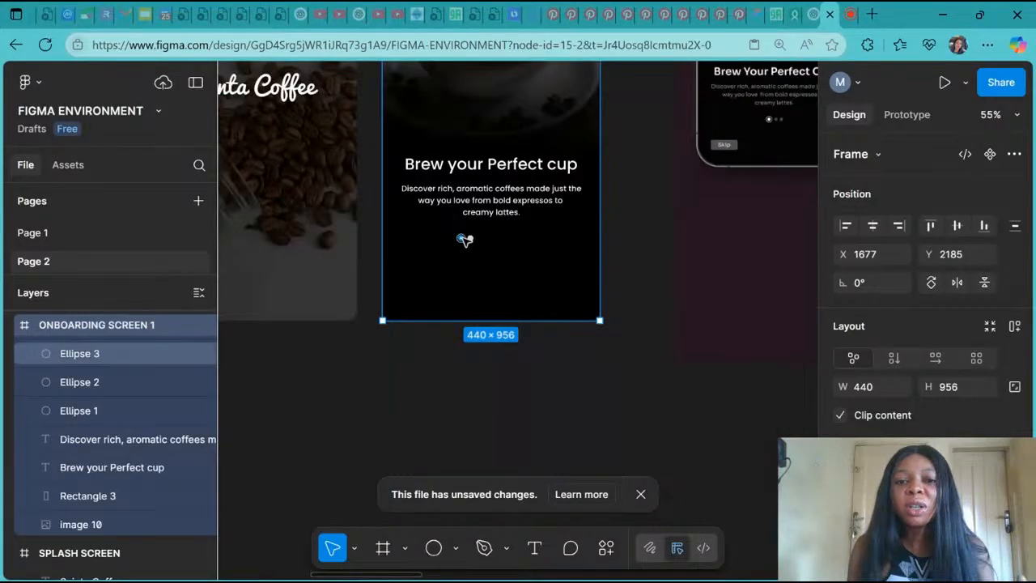
{"action": "scroll", "coordinate": [465, 239], "scroll_direction": "up", "scroll_amount": 10}
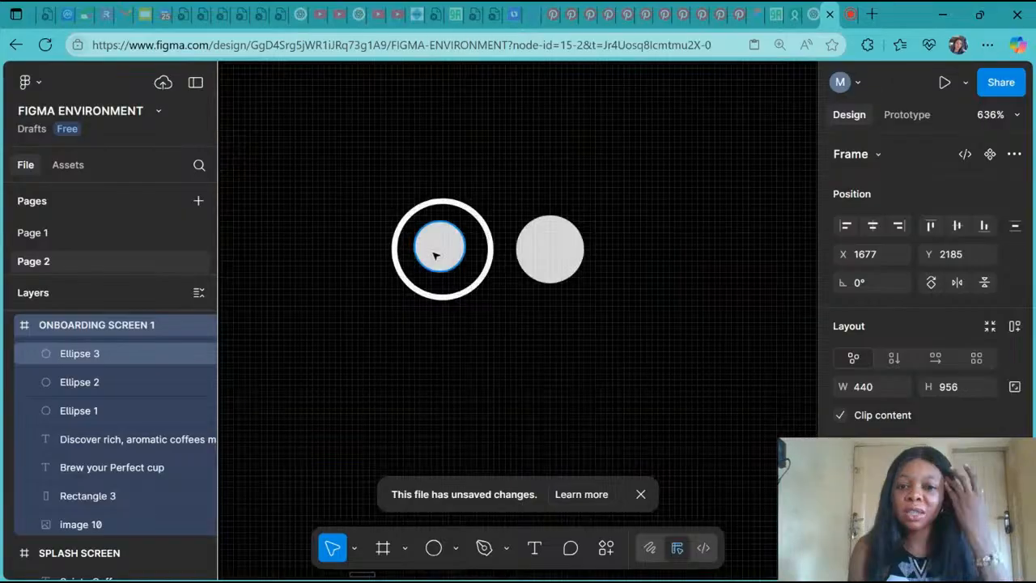
Step: Try a red AD2525 stroke on a duplicate of the grey 12 × 12 dot, and delete the duplicate
{"action": "scroll", "coordinate": [435, 255], "scroll_direction": "down", "scroll_amount": 3}
{"action": "left_click", "coordinate": [513, 250]}
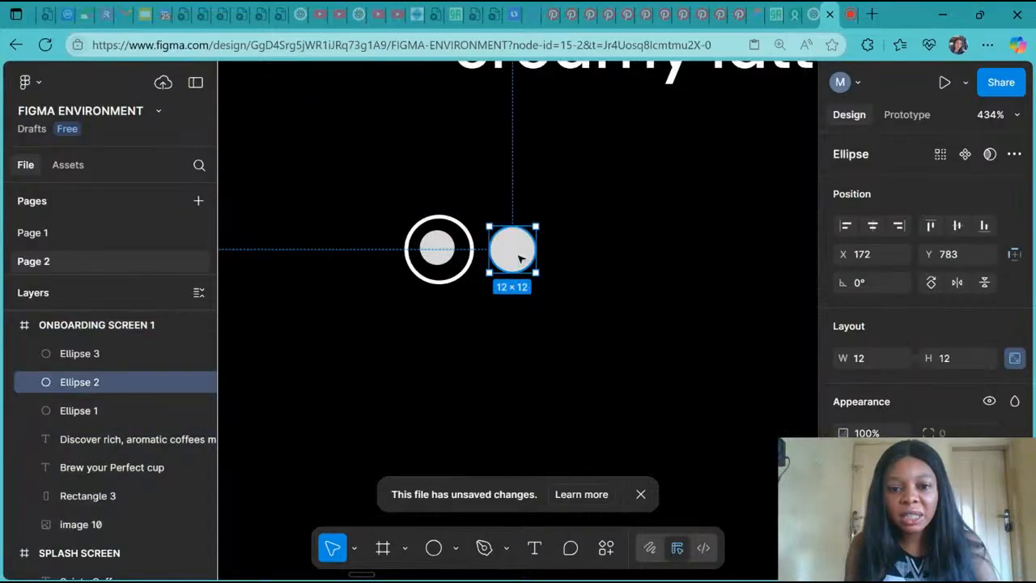
{"action": "left_click_drag", "start_coordinate": [518, 258], "coordinate": [588, 164], "text": "alt"}
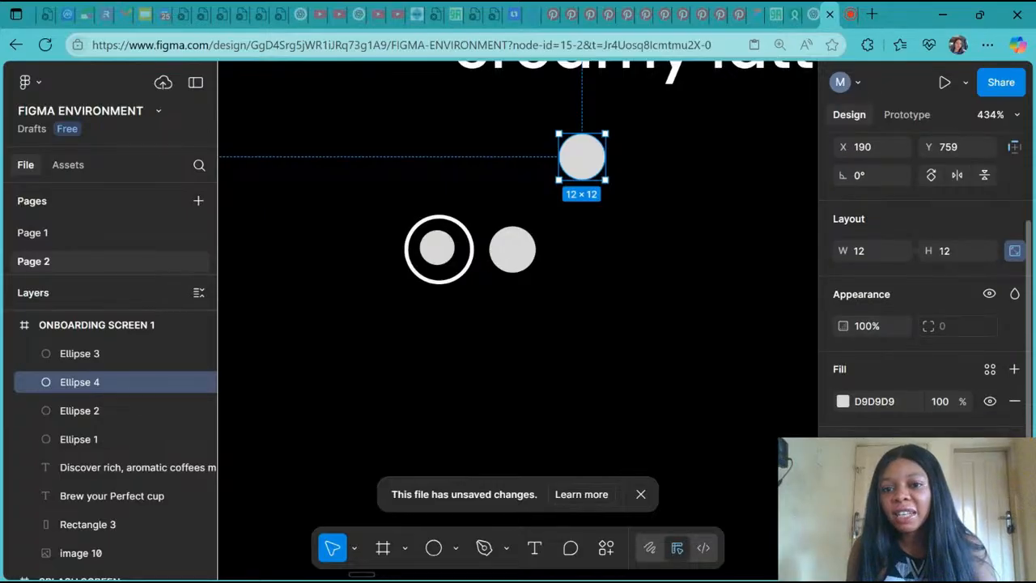
{"action": "left_click_drag", "start_coordinate": [726, 318], "coordinate": [765, 302]}
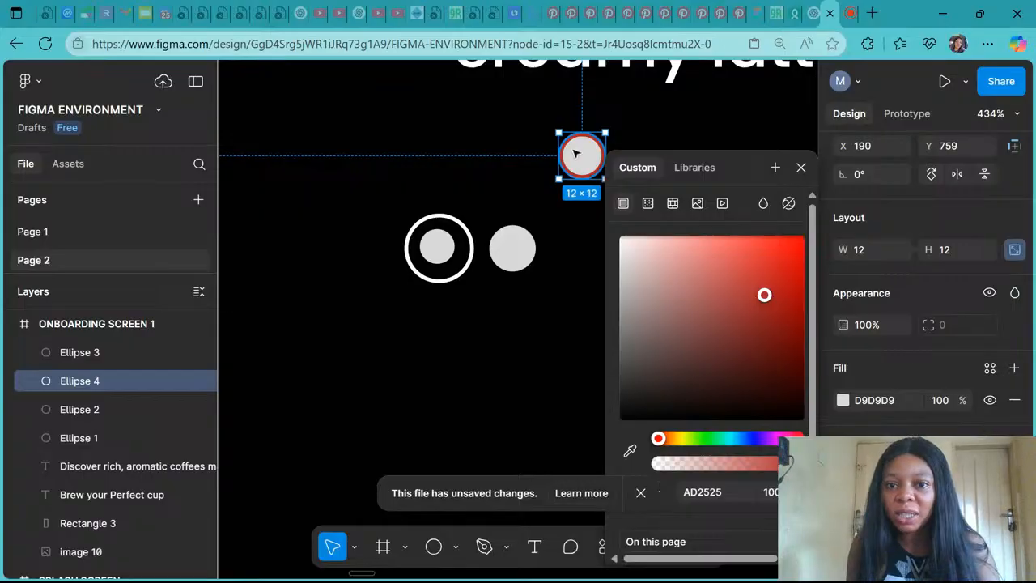
{"action": "left_click", "coordinate": [801, 168]}
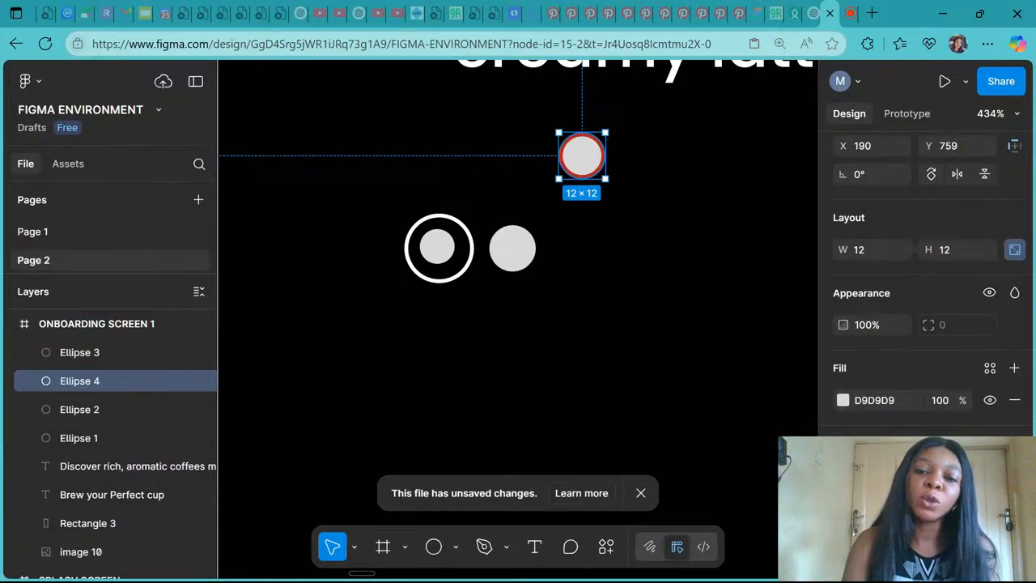
{"action": "key", "text": "Delete"}
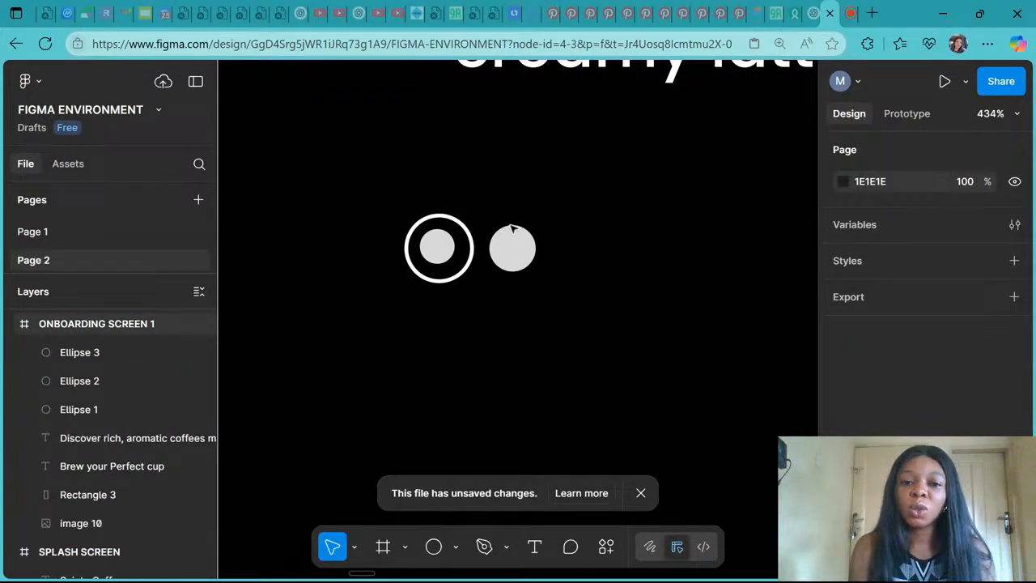
Step: Move the outer ring and its 9 × 9 inner circle together beside the grey dot, with the ring at X 149, Y 780
{"action": "left_click", "coordinate": [443, 250]}
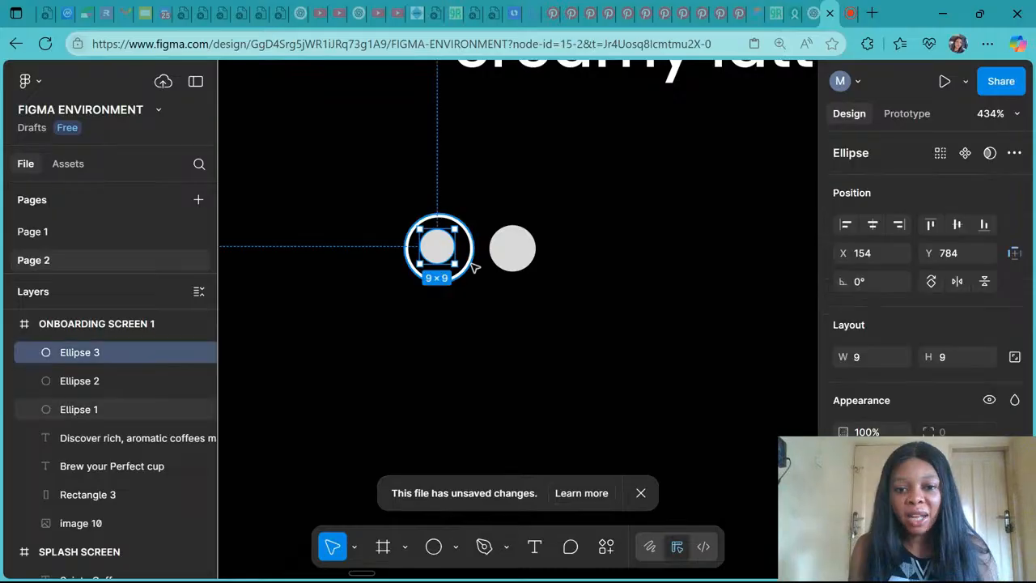
{"action": "left_click", "coordinate": [473, 267], "text": "shift"}
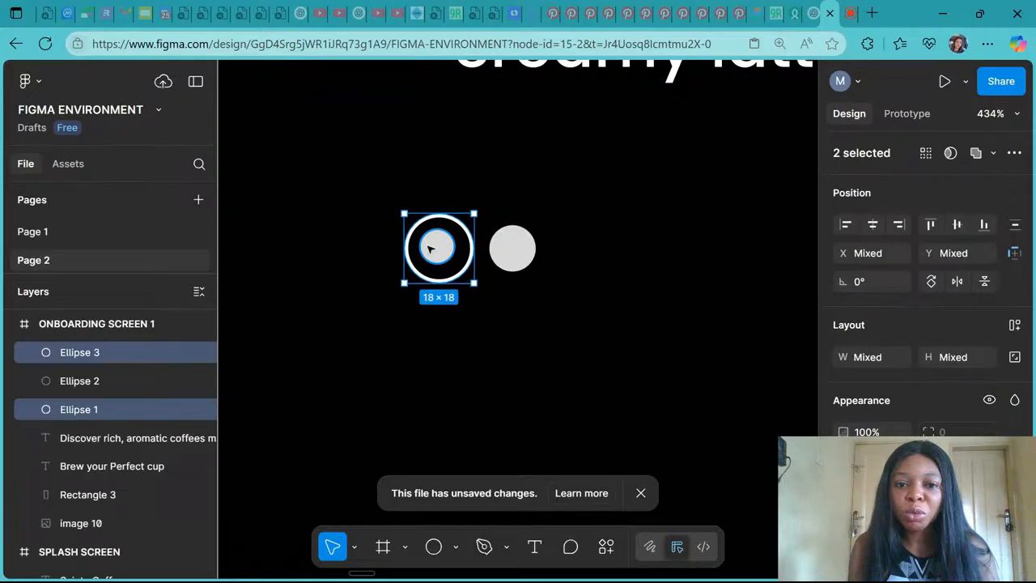
{"action": "left_click_drag", "start_coordinate": [431, 250], "coordinate": [425, 204]}
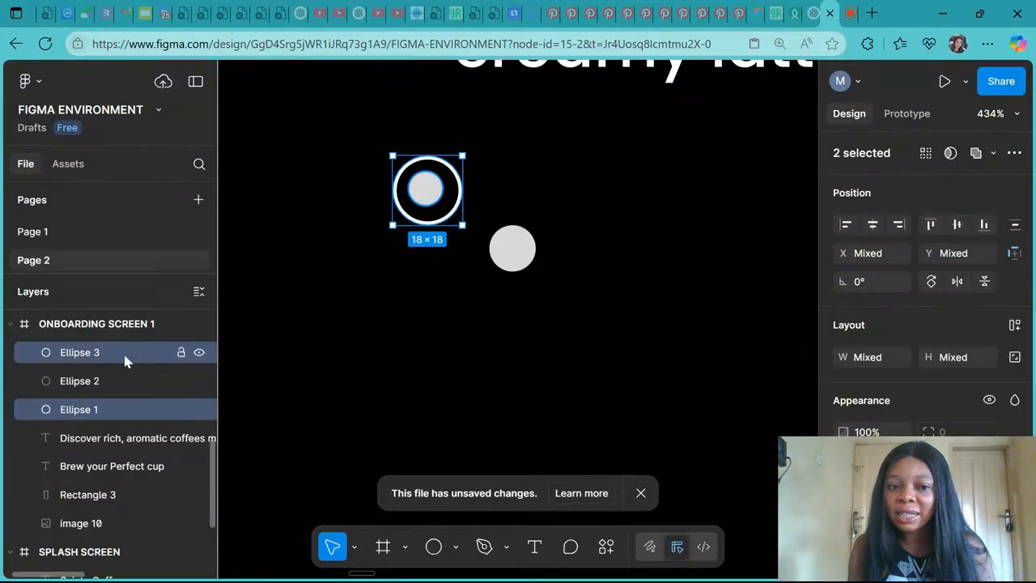
{"action": "left_click_drag", "start_coordinate": [438, 201], "coordinate": [450, 256]}
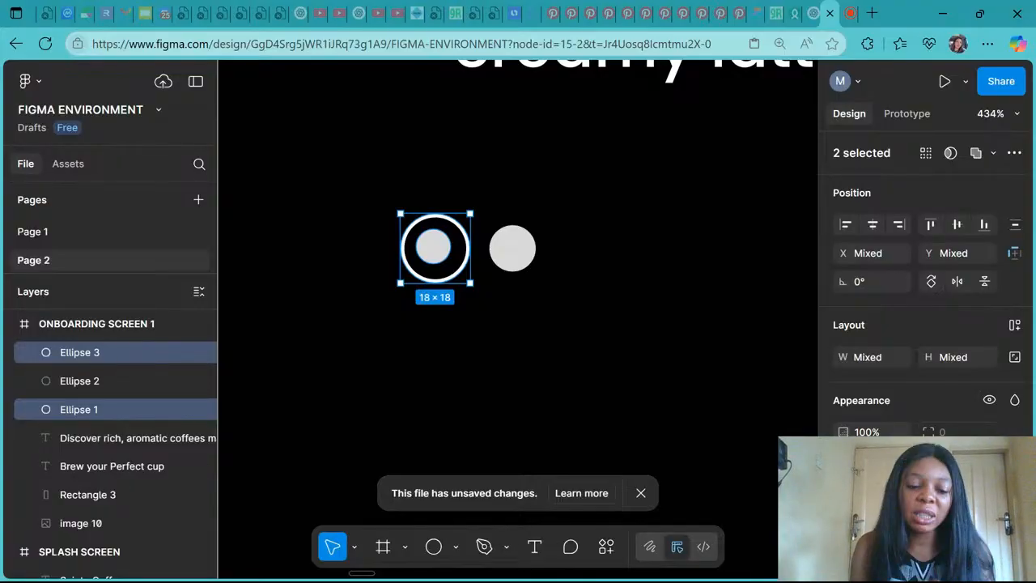
Step: Group the outer ring with its inner circle, and expand the group to show both layers
{"action": "key", "text": "ctrl+g"}
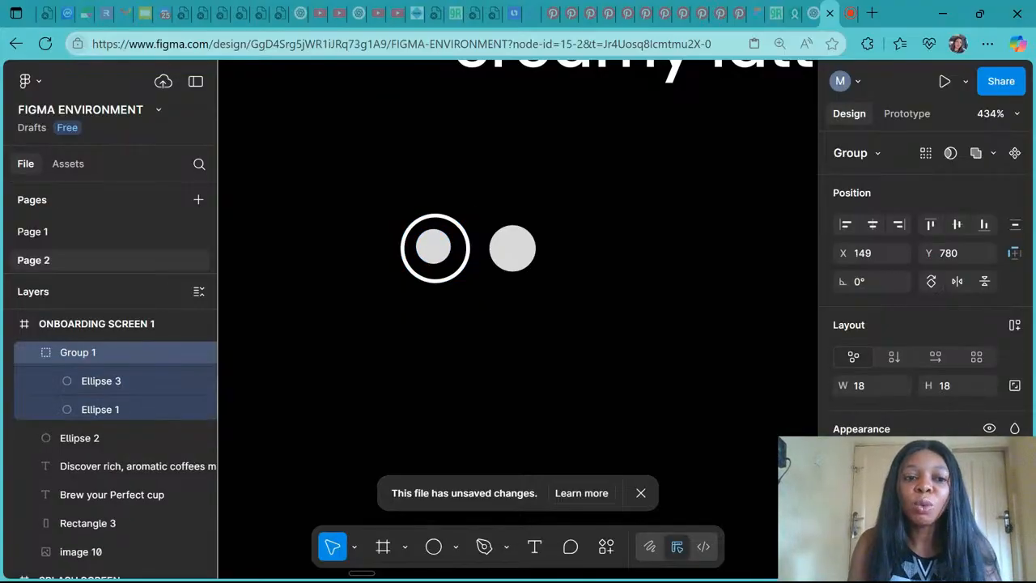
{"action": "left_click", "coordinate": [33, 352]}
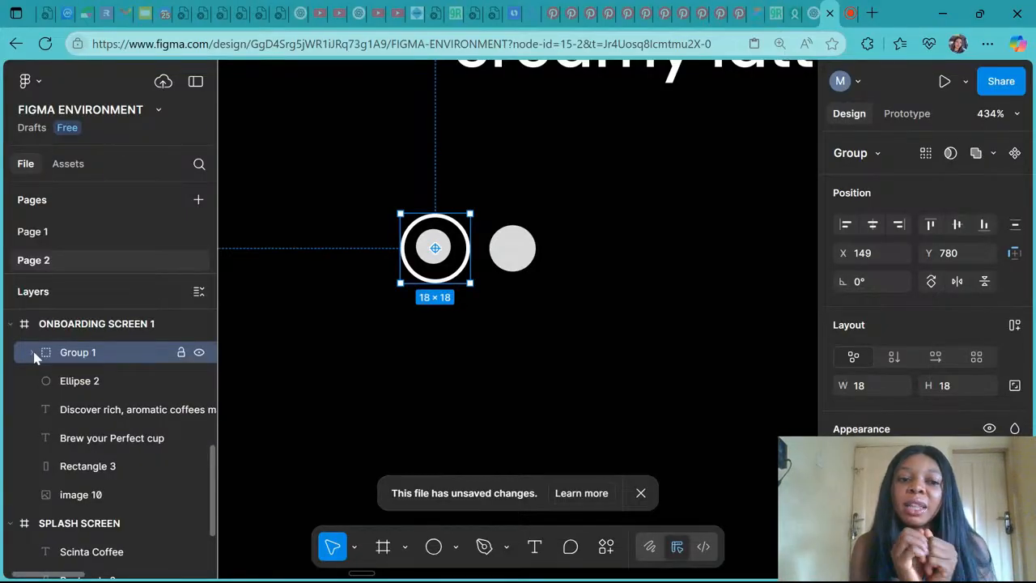
{"action": "left_click", "coordinate": [33, 354]}
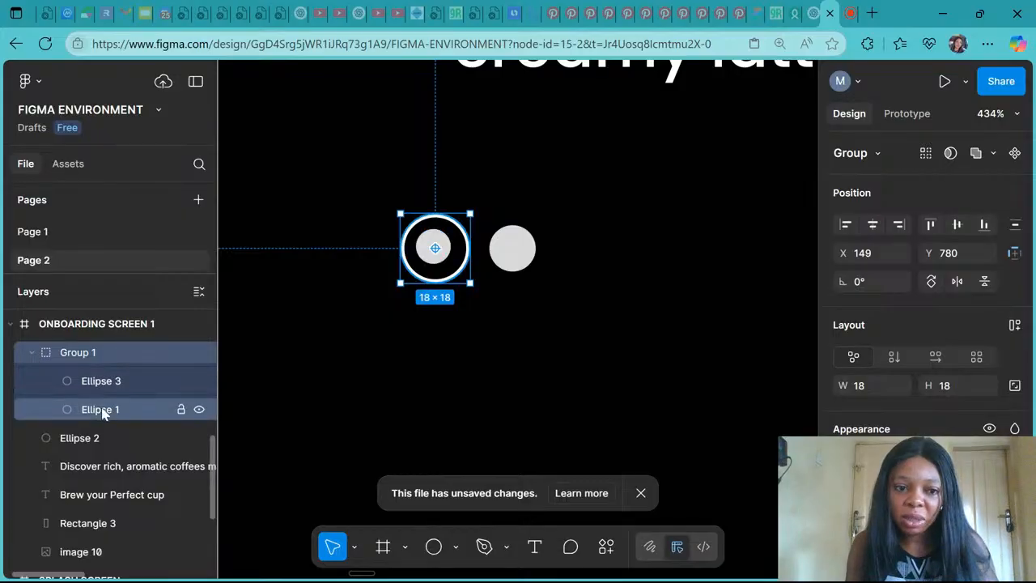
Step: Collapse the ring group's layers and move the group closer to the grey dot, at X 152, Y 780
{"action": "left_click", "coordinate": [33, 354]}
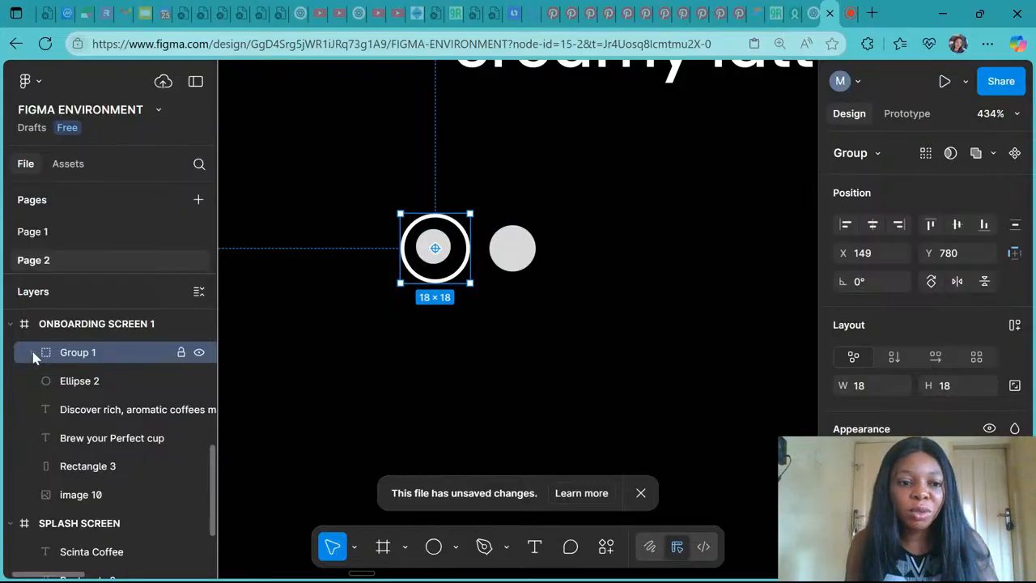
{"action": "mouse_move", "coordinate": [439, 267]}
{"action": "left_mouse_down"}
{"action": "mouse_move", "coordinate": [395, 215]}
{"action": "mouse_move", "coordinate": [450, 207]}
{"action": "mouse_move", "coordinate": [415, 172]}
{"action": "mouse_move", "coordinate": [450, 259]}
{"action": "left_mouse_up"}
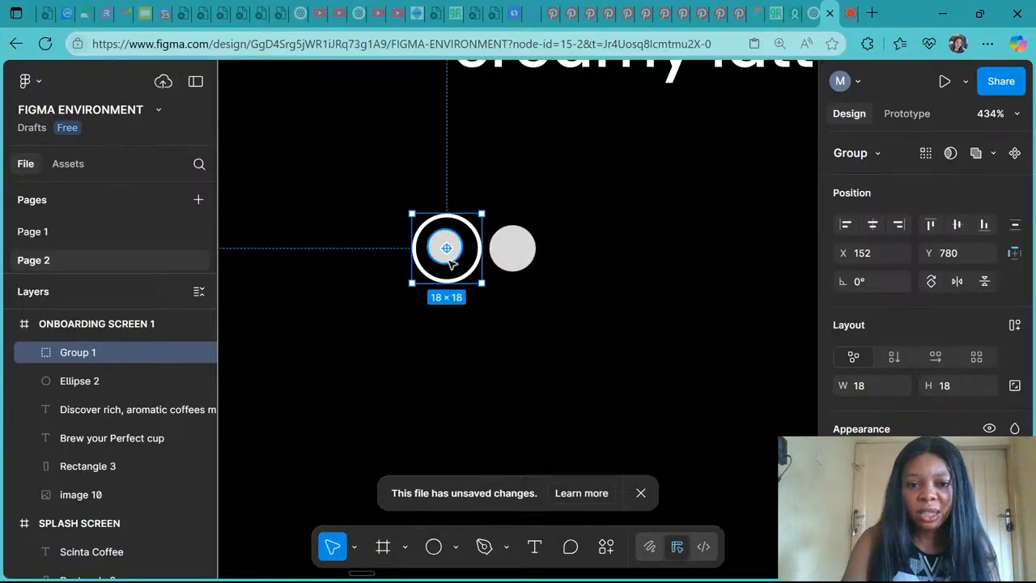
{"action": "key", "text": "minus"}
{"action": "key", "text": "minus"}
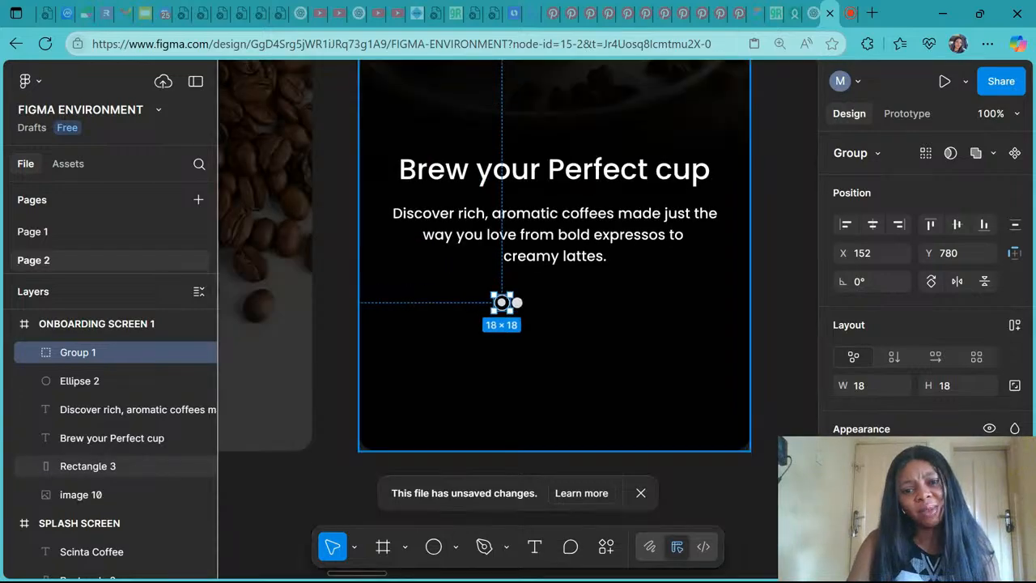
Step: Duplicate the 12 × 12 grey dot beside the original in the same row, at X 186, Y 783
{"action": "key", "text": "plus"}
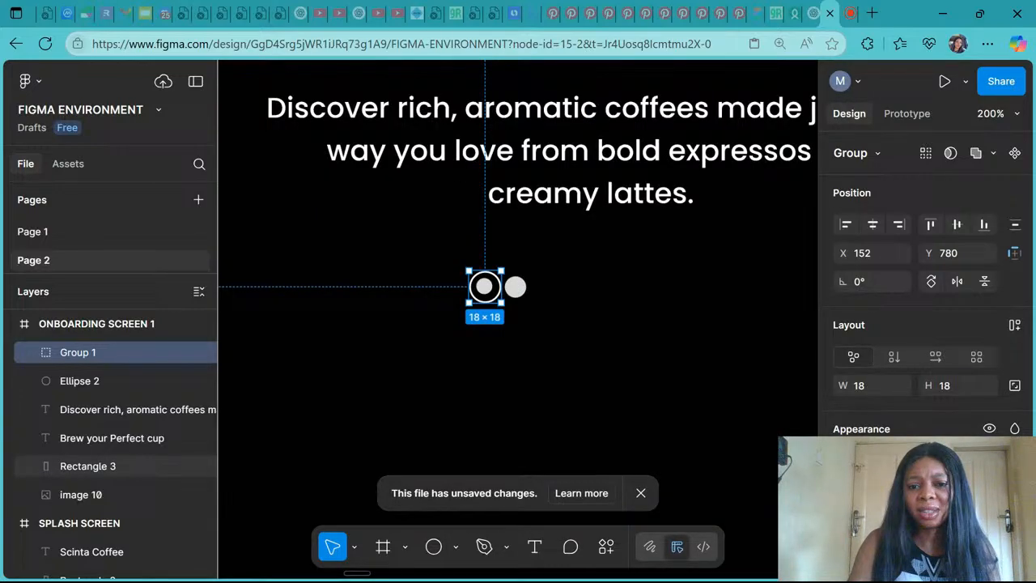
{"action": "key", "text": "plus"}
{"action": "left_click", "coordinate": [506, 257]}
{"action": "left_click_drag", "start_coordinate": [507, 258], "coordinate": [564, 258]}
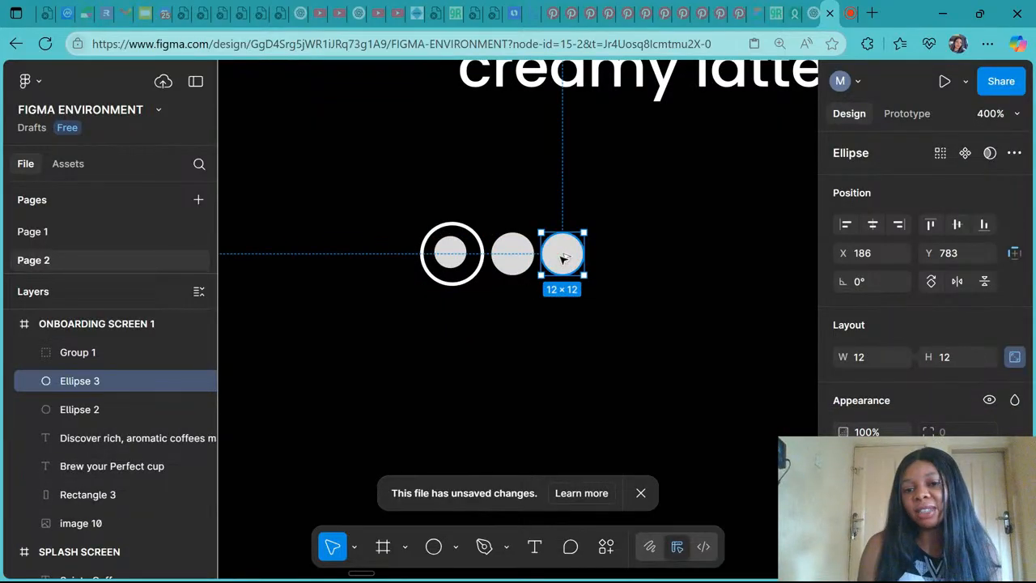
Step: Compare the ring and plain dots with the page indicator on the reference design's onboarding screen, checking the dots' size and shade
{"action": "scroll", "coordinate": [564, 257], "scroll_direction": "down", "scroll_amount": 5}
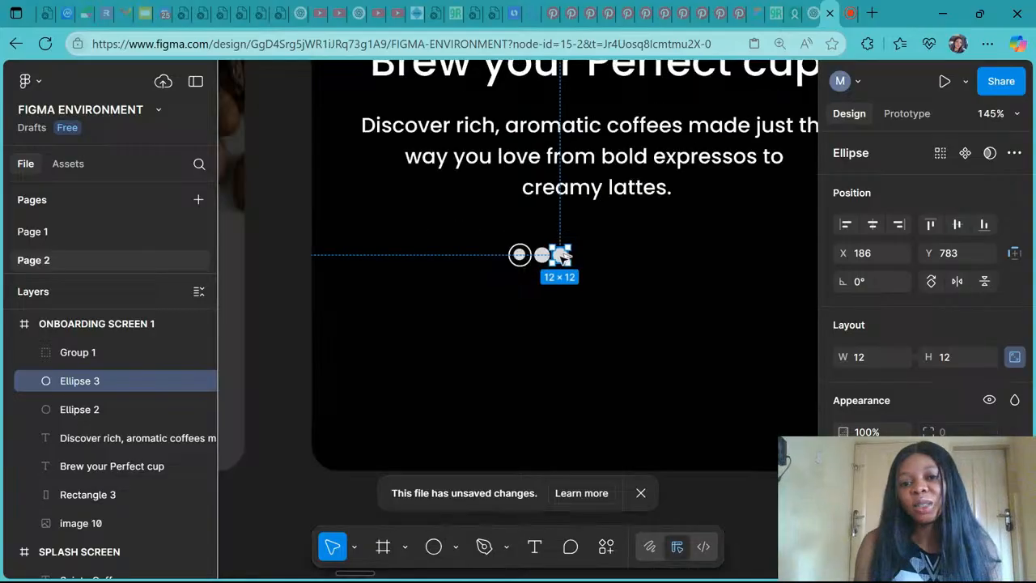
{"action": "scroll", "coordinate": [320, 287], "scroll_direction": "down", "scroll_amount": 4}
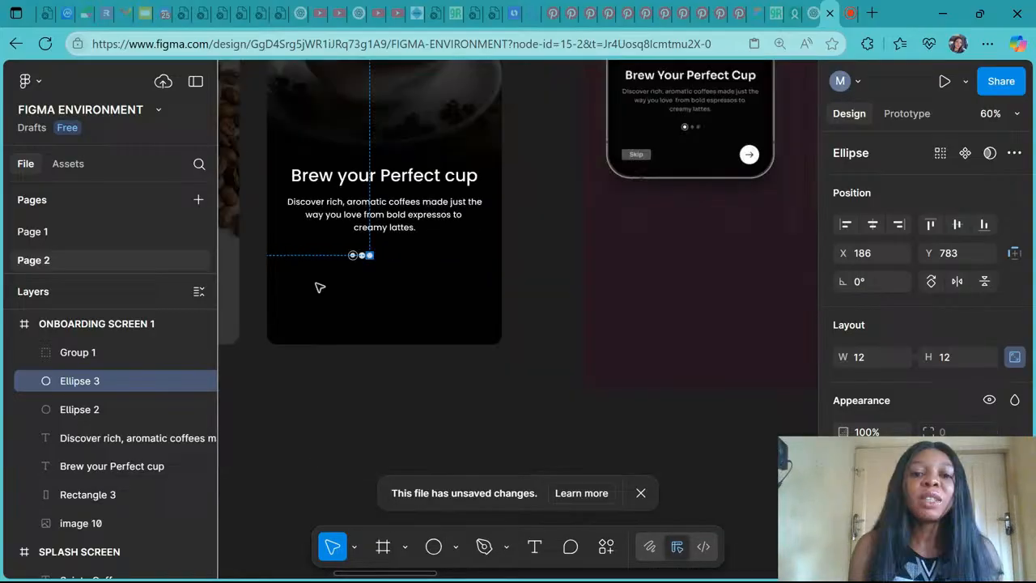
{"action": "scroll", "coordinate": [320, 288], "scroll_direction": "up", "scroll_amount": 8}
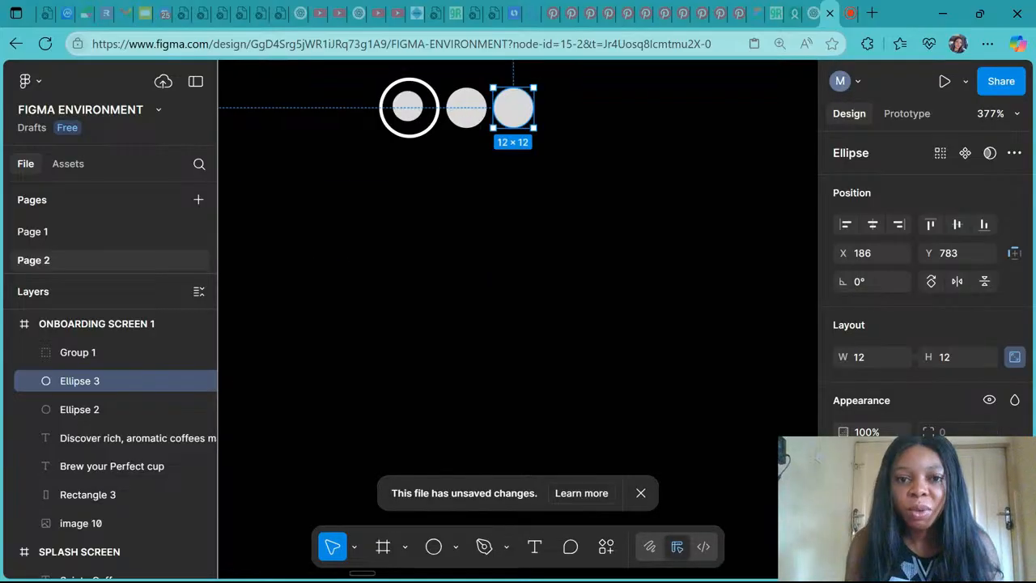
{"action": "scroll", "coordinate": [320, 287], "scroll_direction": "up", "scroll_amount": 3}
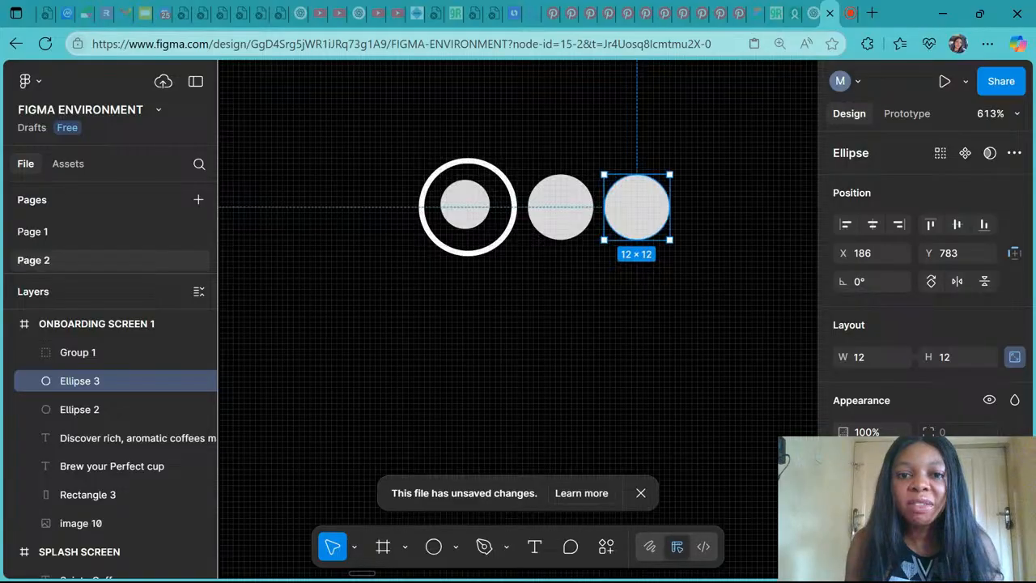
{"action": "scroll", "coordinate": [518, 210], "scroll_direction": "right", "scroll_amount": 2}
{"action": "left_click", "coordinate": [518, 211]}
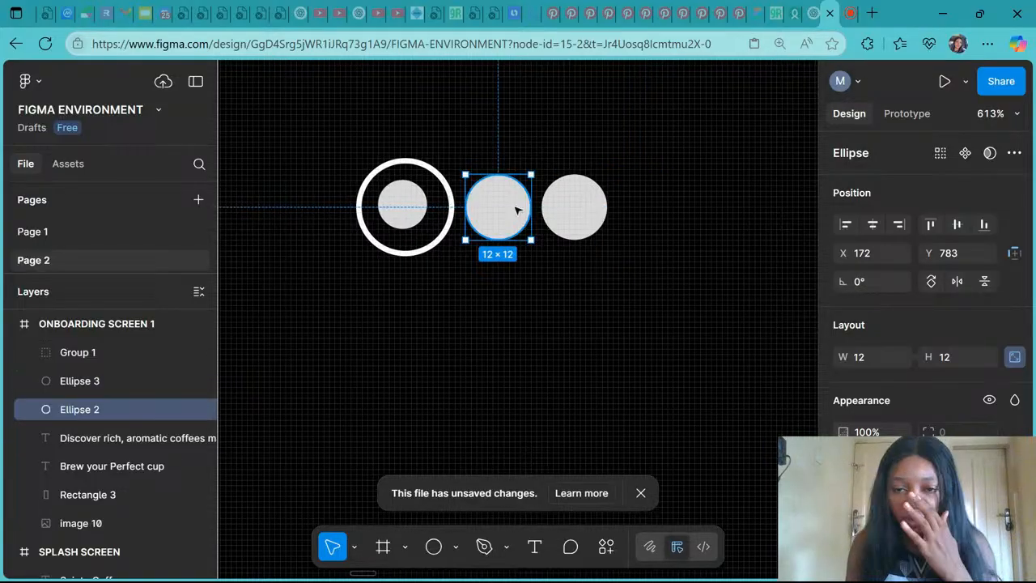
{"action": "left_click", "coordinate": [603, 209]}
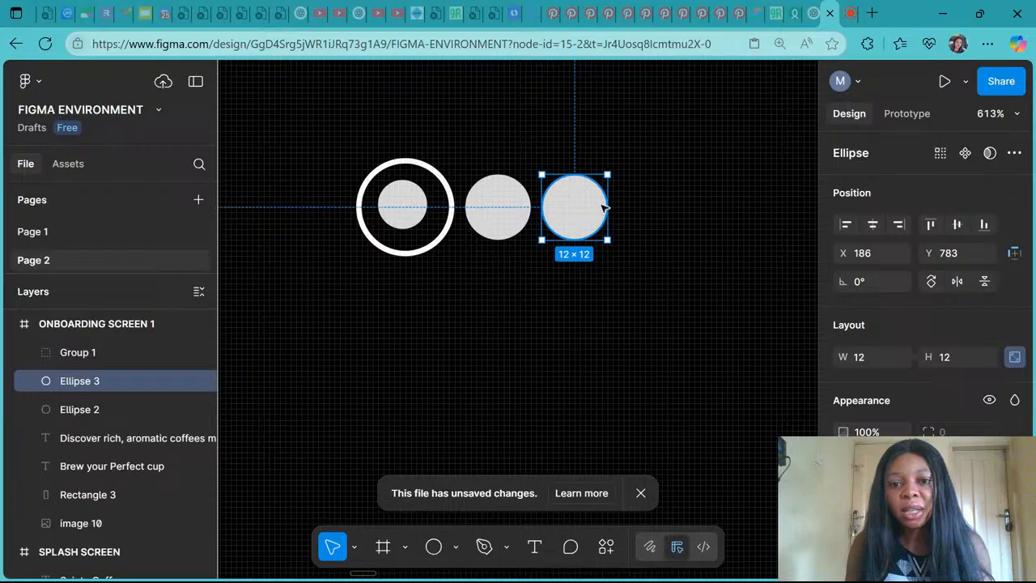
{"action": "scroll", "coordinate": [604, 208], "scroll_direction": "down", "scroll_amount": 10}
{"action": "scroll", "coordinate": [523, 203], "scroll_direction": "up", "scroll_amount": 2}
{"action": "scroll", "coordinate": [523, 203], "scroll_direction": "right", "scroll_amount": 1}
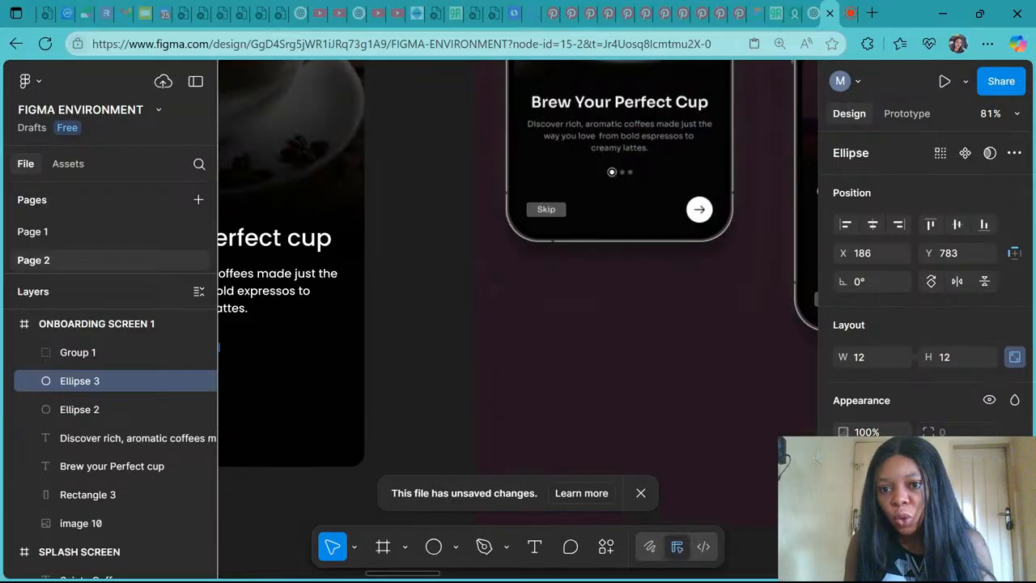
{"action": "scroll", "coordinate": [523, 203], "scroll_direction": "left", "scroll_amount": 1}
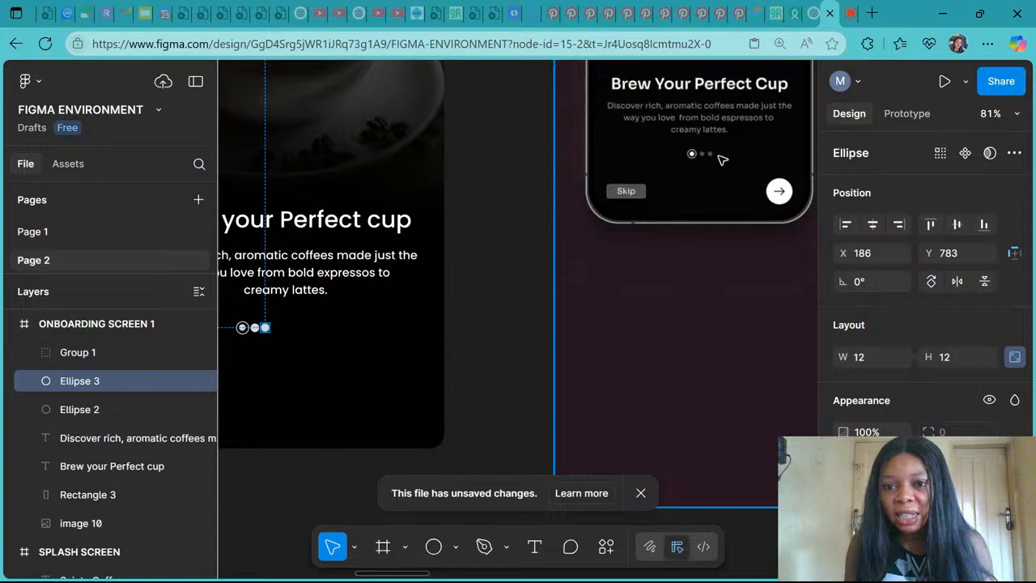
{"action": "scroll", "coordinate": [716, 158], "scroll_direction": "up", "scroll_amount": 10}
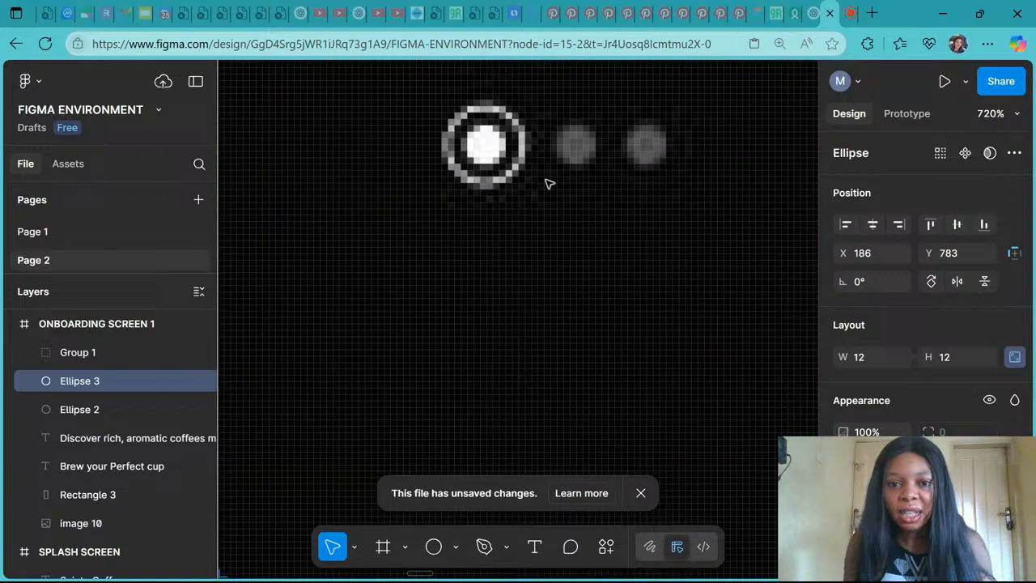
{"action": "scroll", "coordinate": [547, 183], "scroll_direction": "down", "scroll_amount": 5}
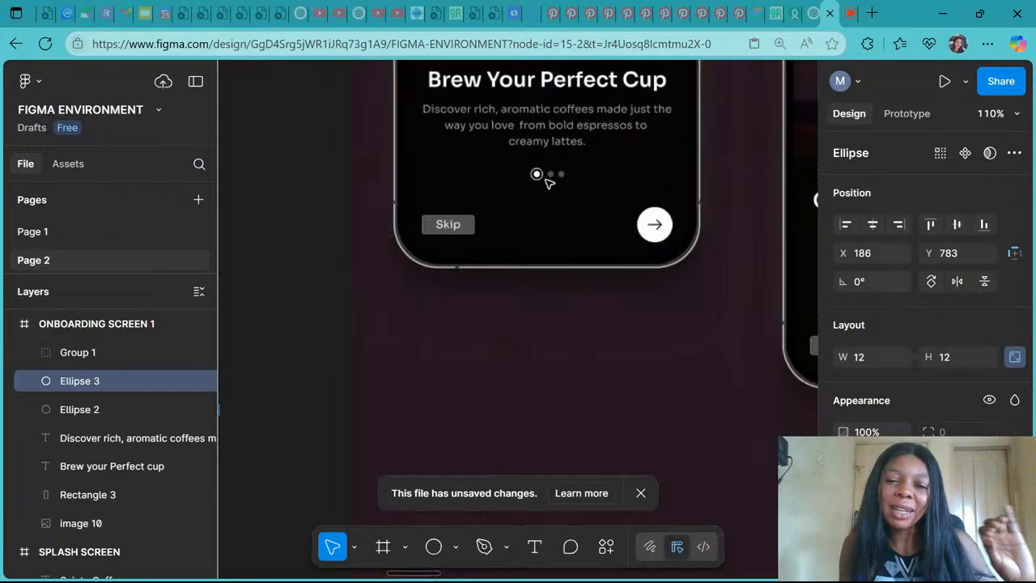
{"action": "scroll", "coordinate": [550, 183], "scroll_direction": "left", "scroll_amount": 7}
{"action": "scroll", "coordinate": [457, 316], "scroll_direction": "down", "scroll_amount": 1}
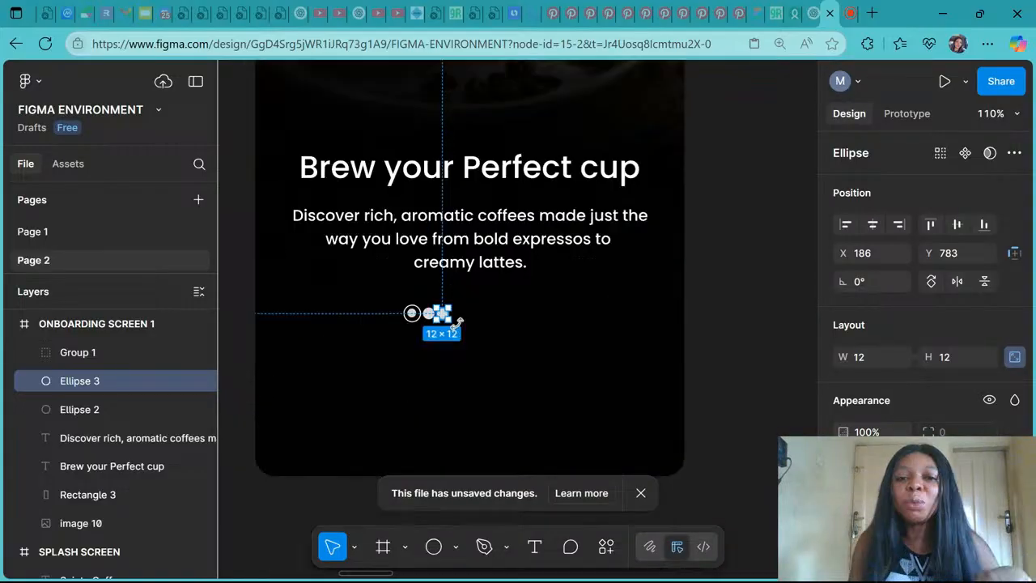
{"action": "scroll", "coordinate": [453, 317], "scroll_direction": "up", "scroll_amount": 5}
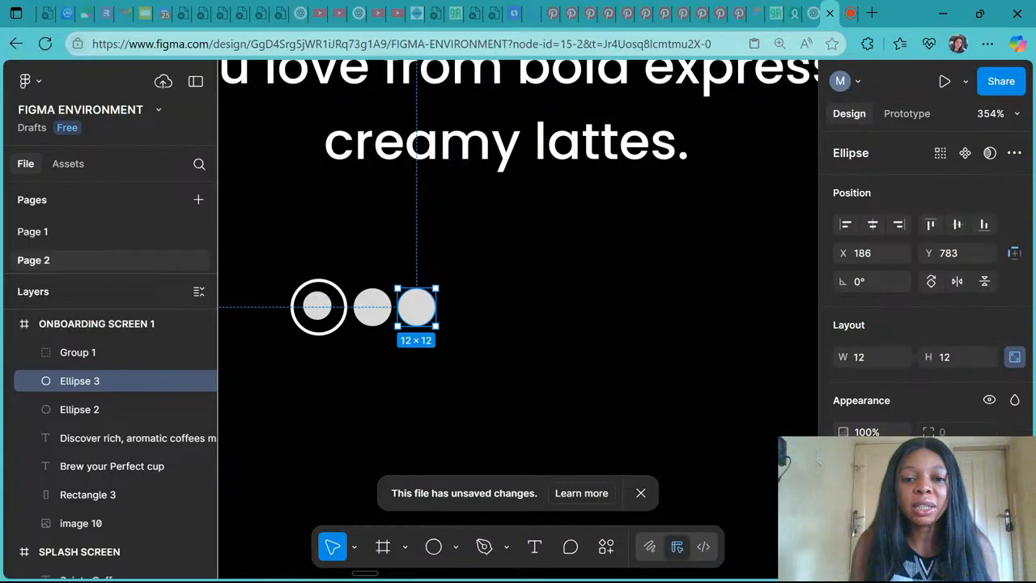
{"action": "scroll", "coordinate": [312, 324], "scroll_direction": "up", "scroll_amount": 4}
{"action": "left_click", "coordinate": [318, 179]}
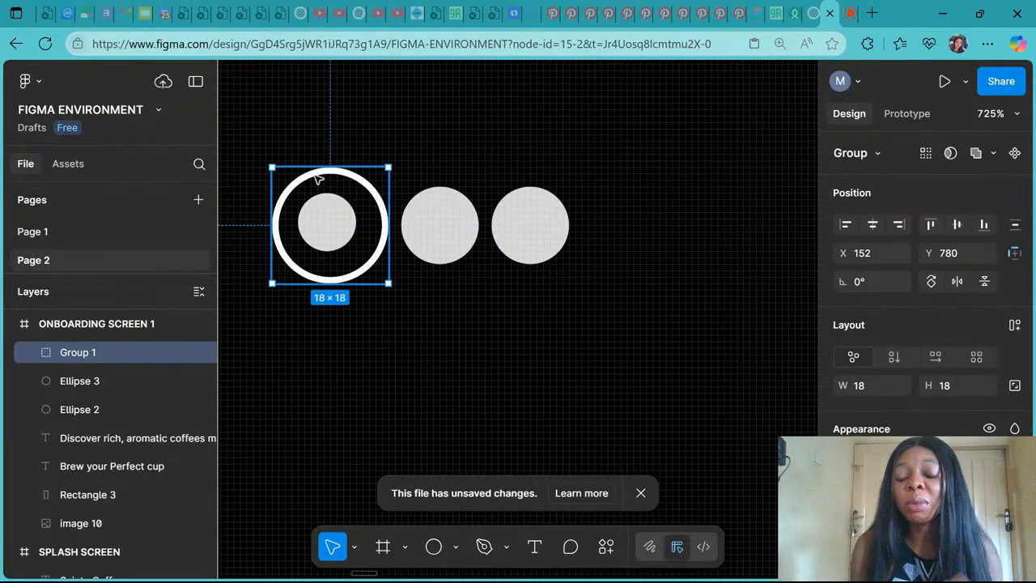
{"action": "scroll", "coordinate": [316, 178], "scroll_direction": "left", "scroll_amount": 1}
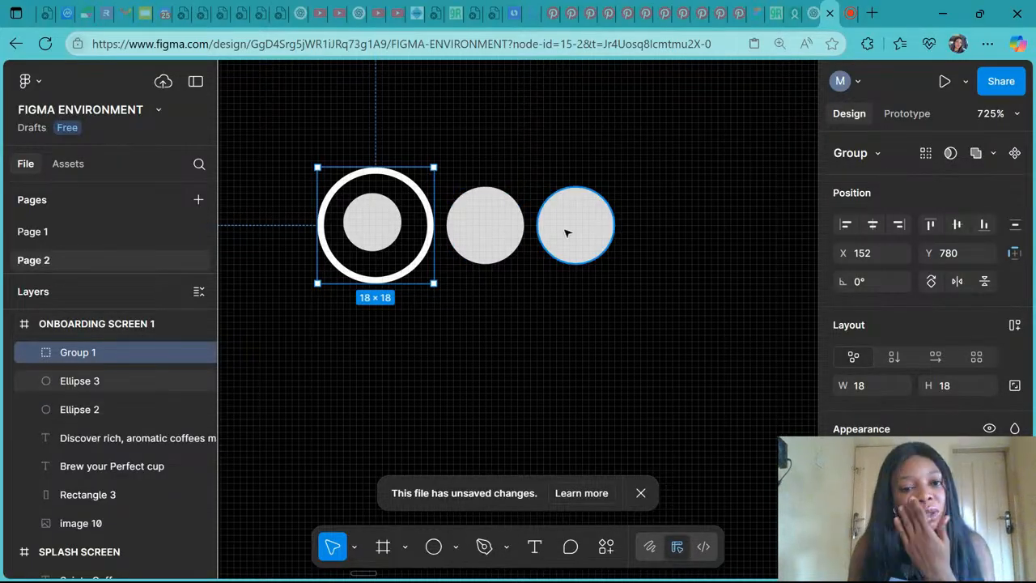
Step: Try a 70% fill opacity on both plain dots, and set it to 60%
{"action": "left_click", "coordinate": [504, 214]}
{"action": "left_click", "coordinate": [591, 234], "text": "shift"}
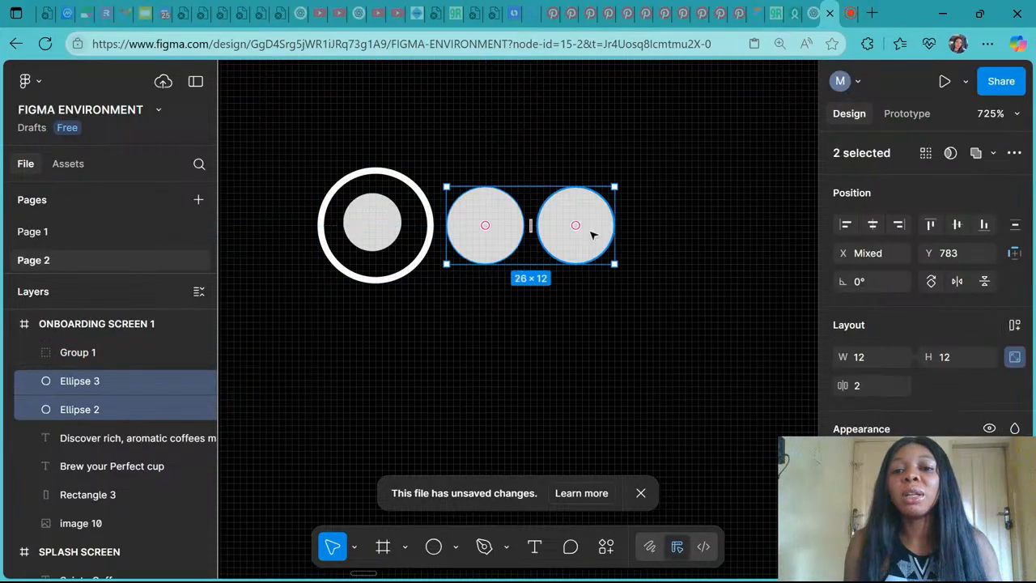
{"action": "scroll", "coordinate": [870, 400], "scroll_direction": "down", "scroll_amount": 3}
{"action": "left_click", "coordinate": [943, 400]}
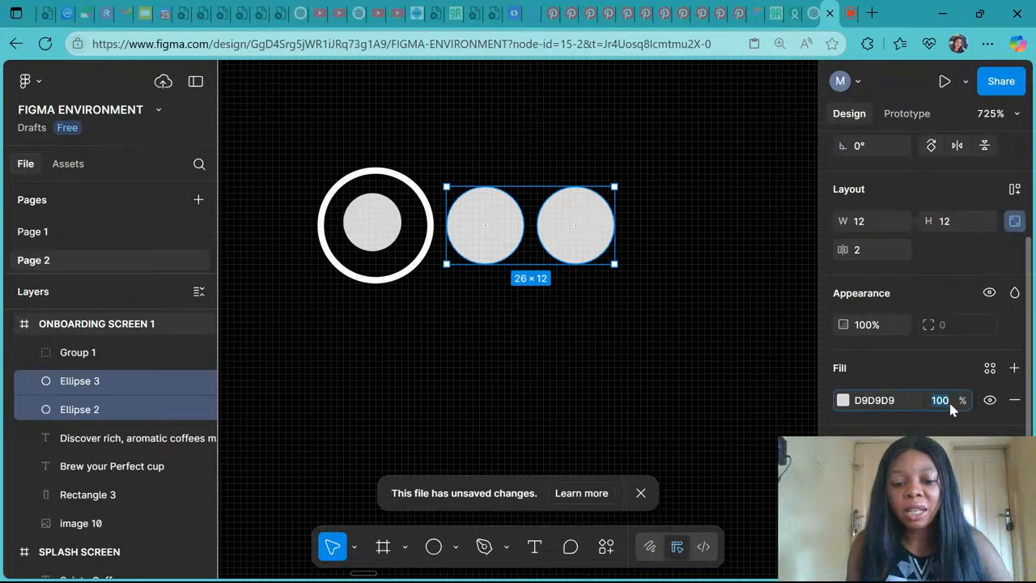
{"action": "type", "text": "70"}
{"action": "key", "text": "Return"}
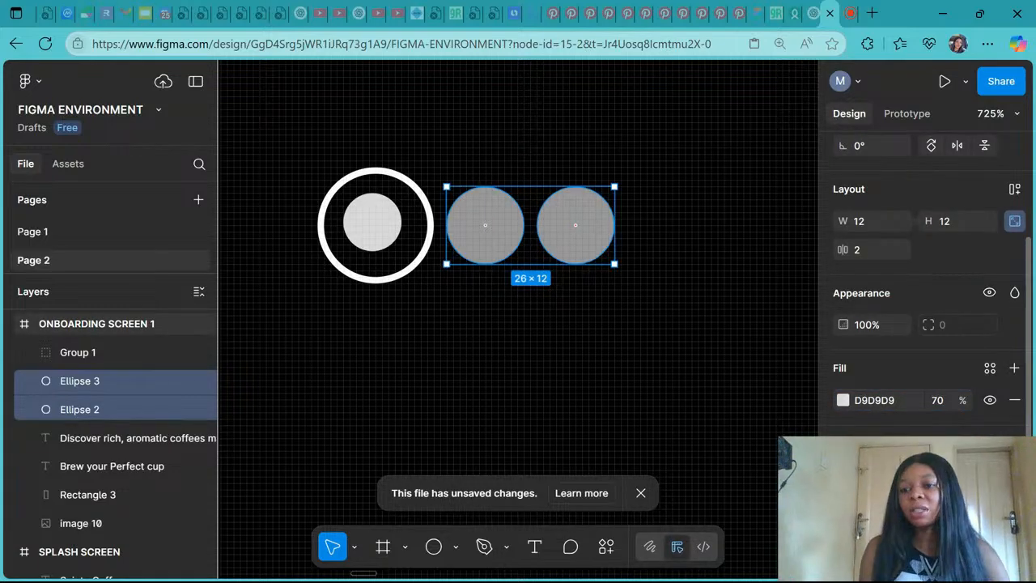
{"action": "left_click", "coordinate": [950, 405]}
{"action": "type", "text": "60"}
{"action": "key", "text": "Return"}
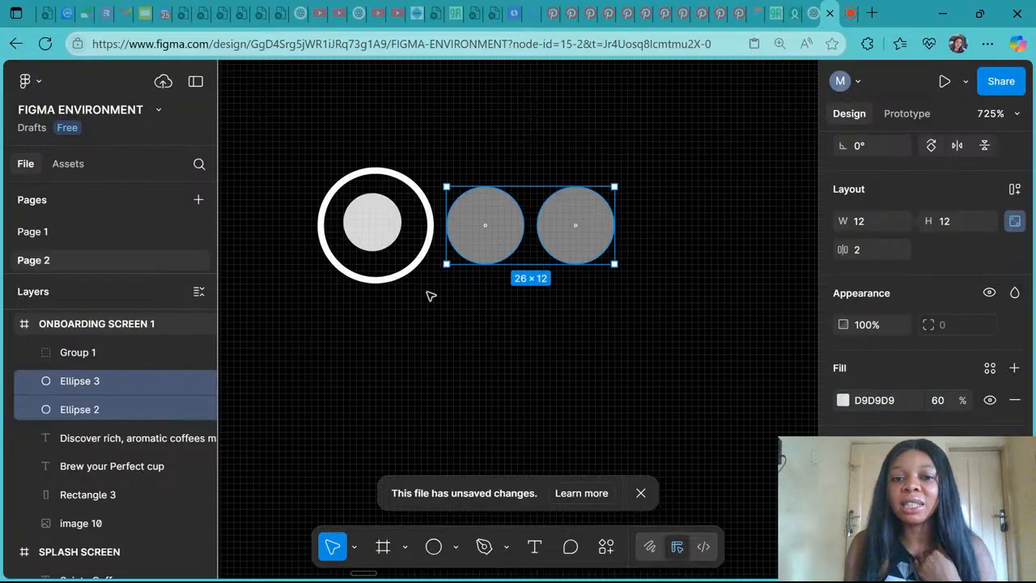
Step: Darken the fill of both plain dots to grey 6B6A6A at 61% opacity, and close the colour picker
{"action": "scroll", "coordinate": [430, 296], "scroll_direction": "down", "scroll_amount": 5}
{"action": "scroll", "coordinate": [430, 296], "scroll_direction": "down", "scroll_amount": 2}
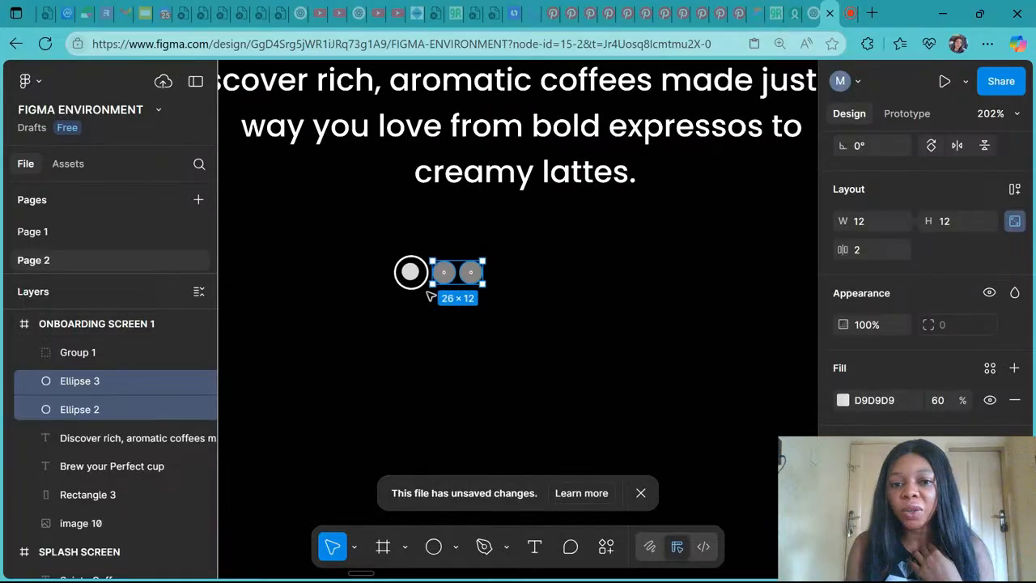
{"action": "left_click", "coordinate": [844, 400]}
{"action": "left_click", "coordinate": [628, 346]}
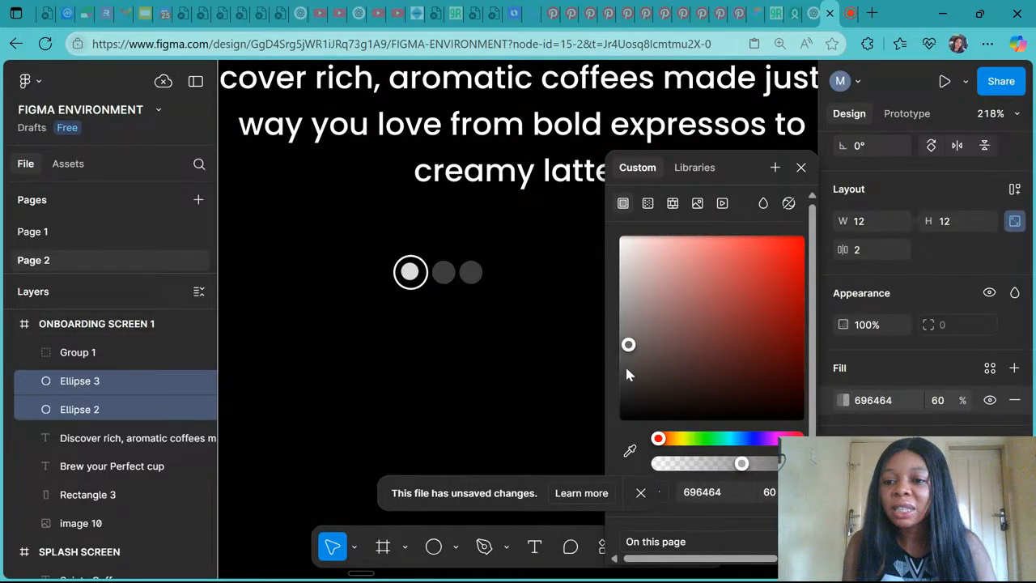
{"action": "left_click", "coordinate": [626, 360]}
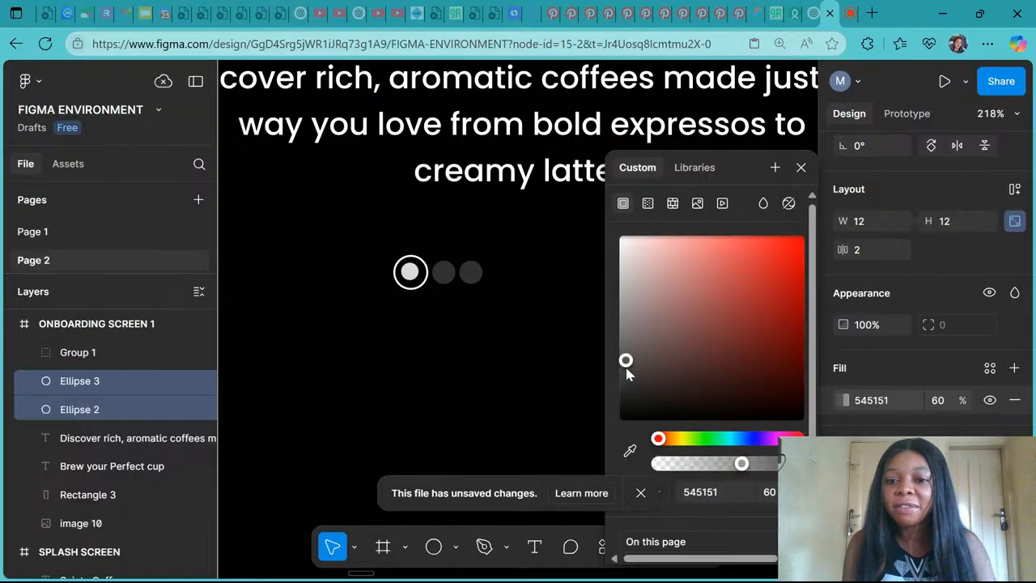
{"action": "left_click", "coordinate": [627, 321]}
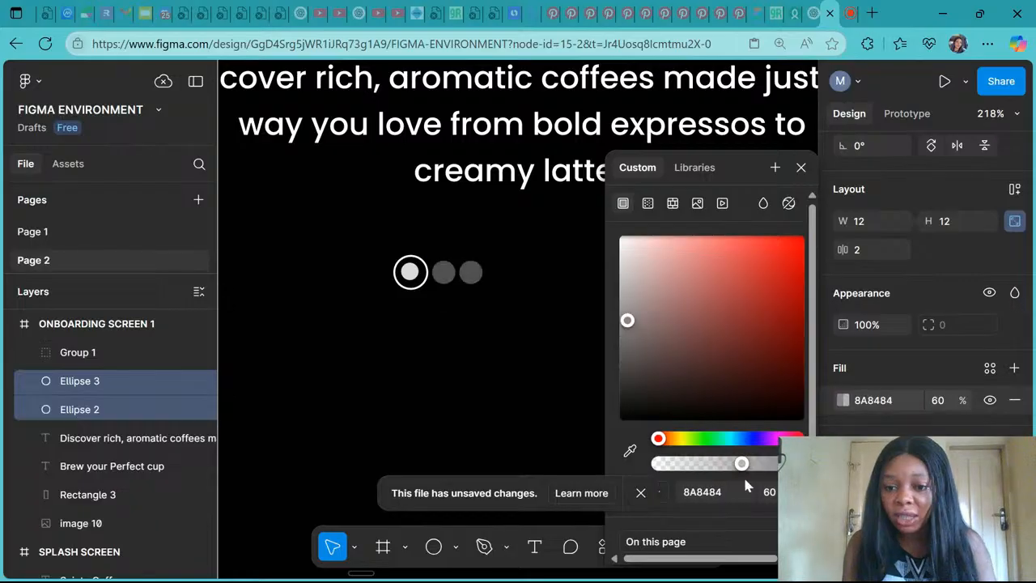
{"action": "left_click", "coordinate": [743, 465]}
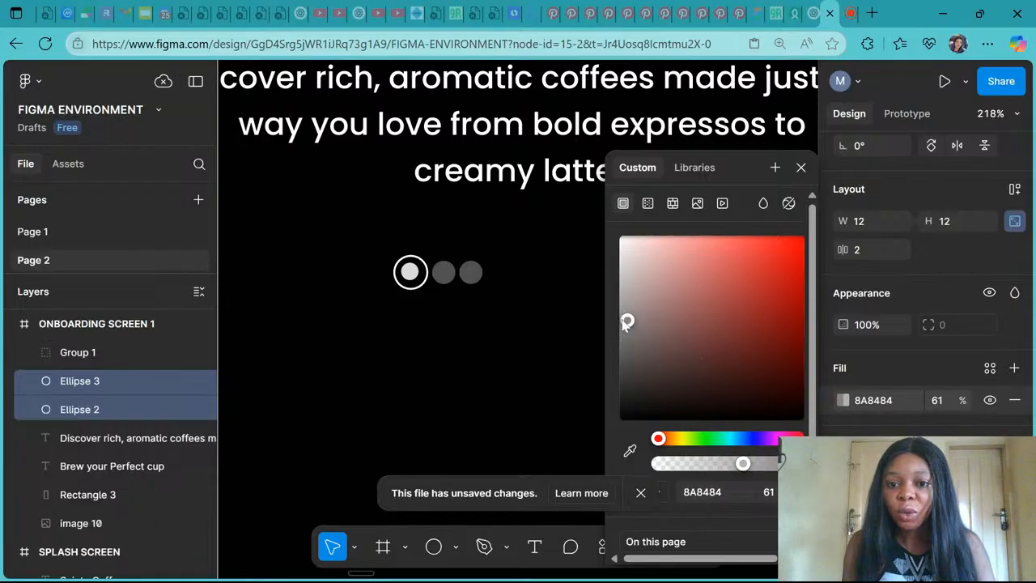
{"action": "left_click_drag", "start_coordinate": [626, 319], "coordinate": [624, 358]}
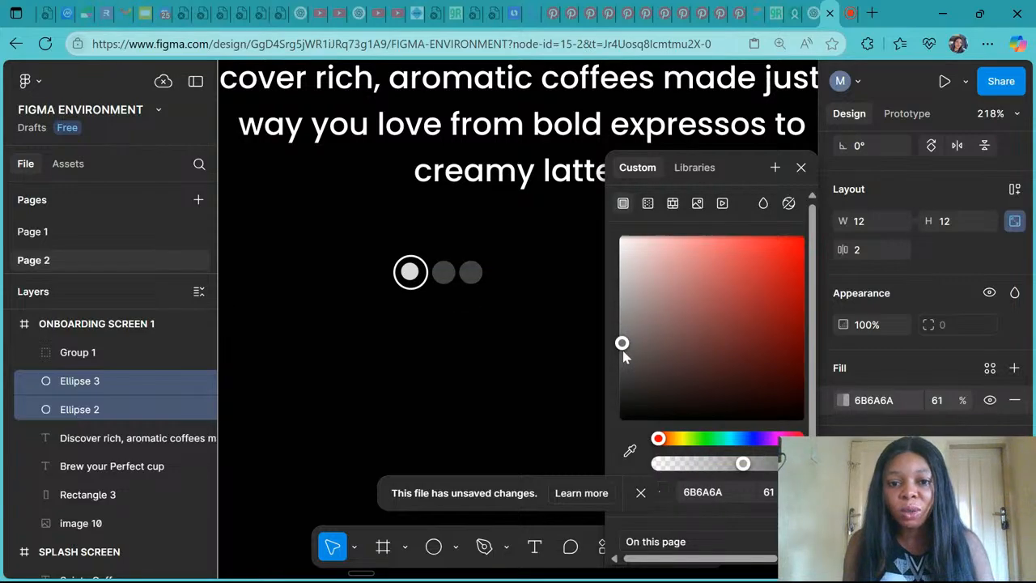
{"action": "left_click", "coordinate": [801, 167]}
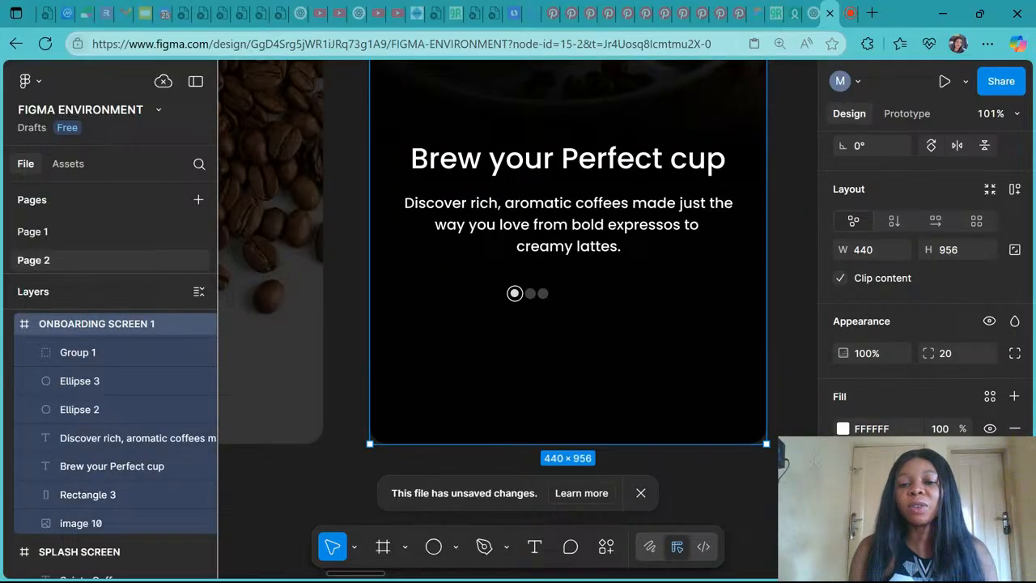
Step: Select the ring group and both plain dots and align them on their vertical centres
{"action": "scroll", "coordinate": [606, 312], "scroll_direction": "up", "scroll_amount": 5}
{"action": "scroll", "coordinate": [323, 258], "scroll_direction": "up", "scroll_amount": 4}
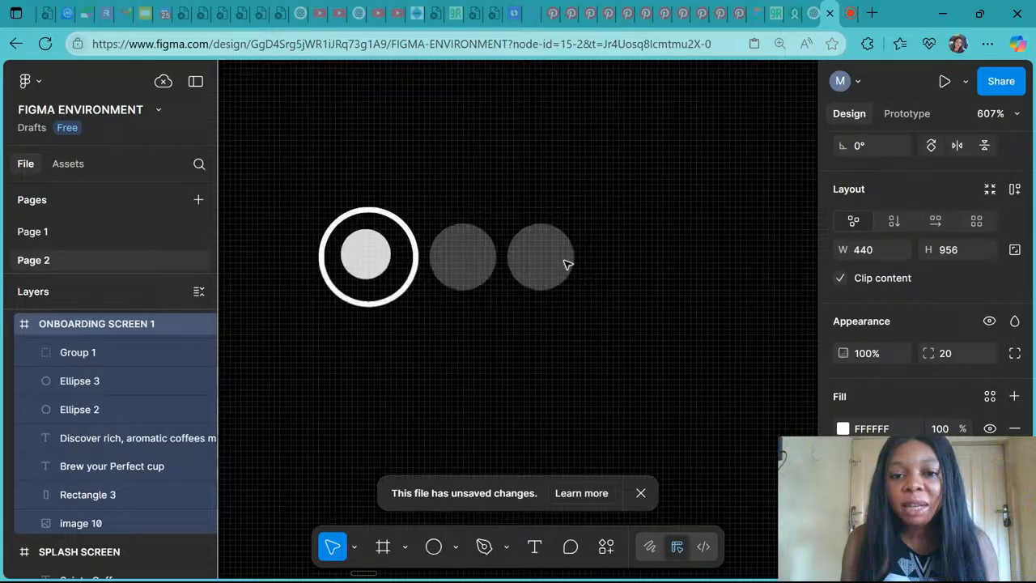
{"action": "scroll", "coordinate": [518, 258], "scroll_direction": "up", "scroll_amount": 1}
{"action": "left_click", "coordinate": [468, 254]}
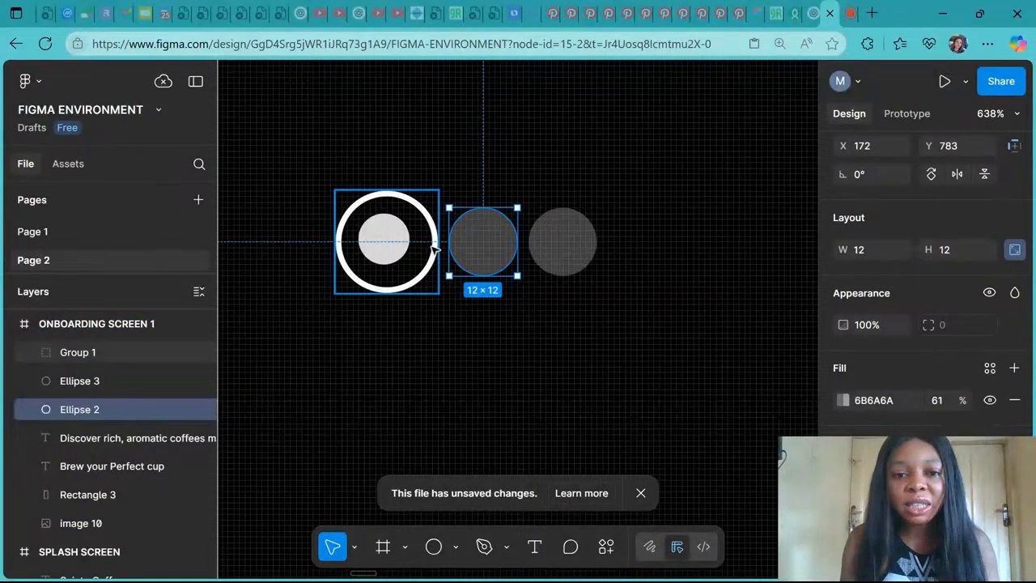
{"action": "left_click", "coordinate": [412, 266]}
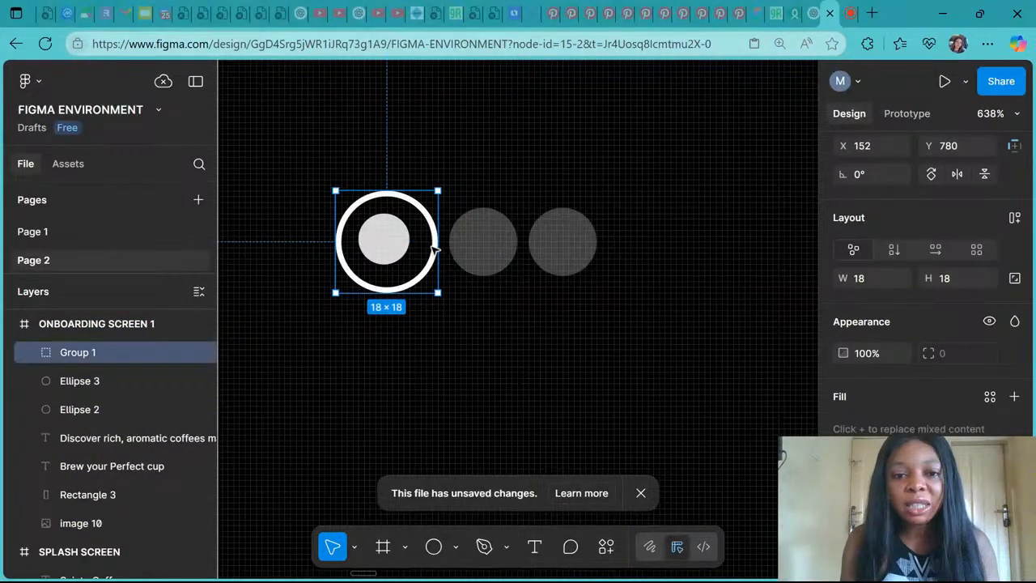
{"action": "left_click", "coordinate": [485, 242], "text": "shift"}
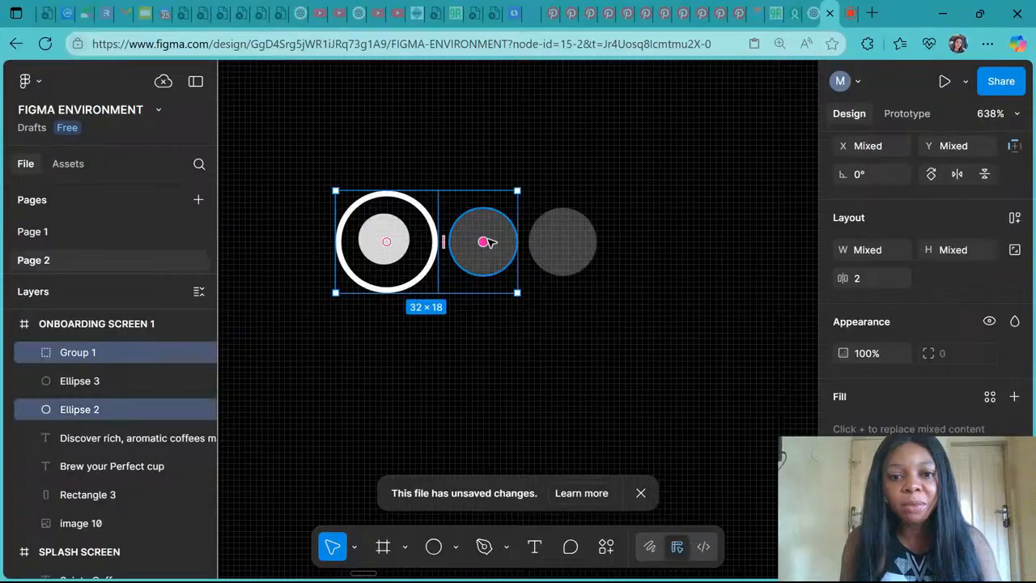
{"action": "left_click", "coordinate": [563, 242], "text": "shift"}
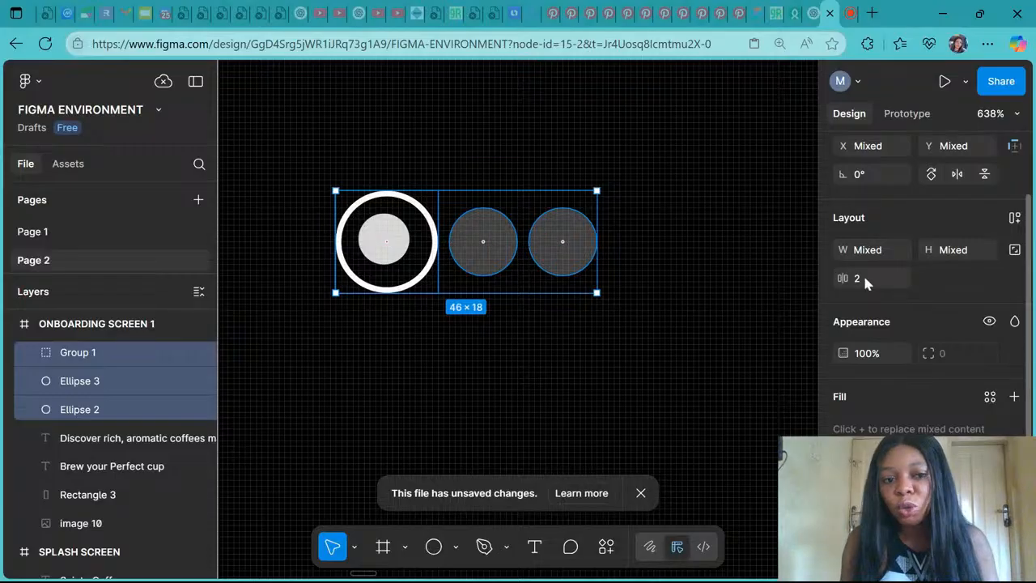
{"action": "scroll", "coordinate": [863, 275], "scroll_direction": "up", "scroll_amount": 2}
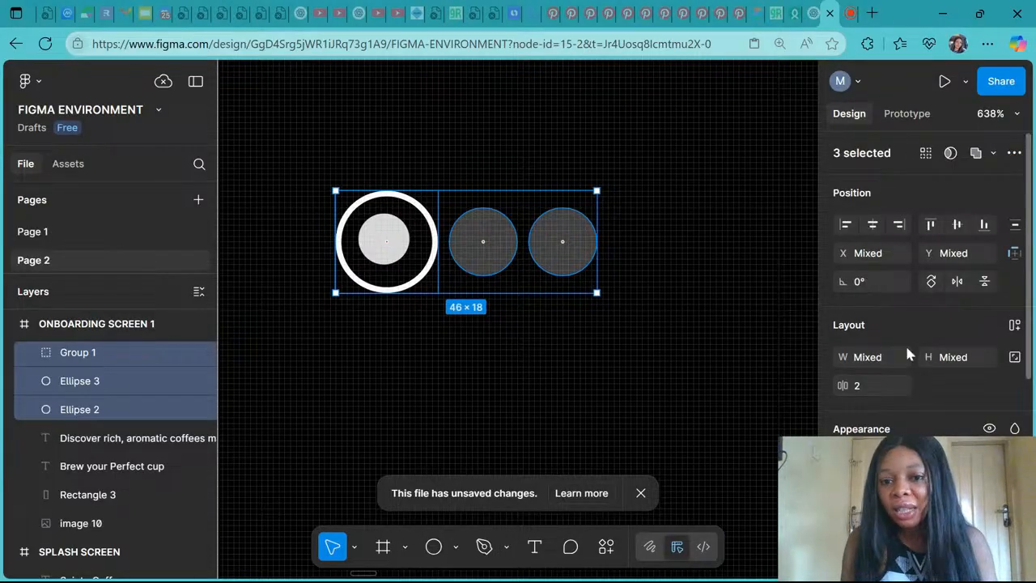
{"action": "scroll", "coordinate": [906, 350], "scroll_direction": "down", "scroll_amount": 5}
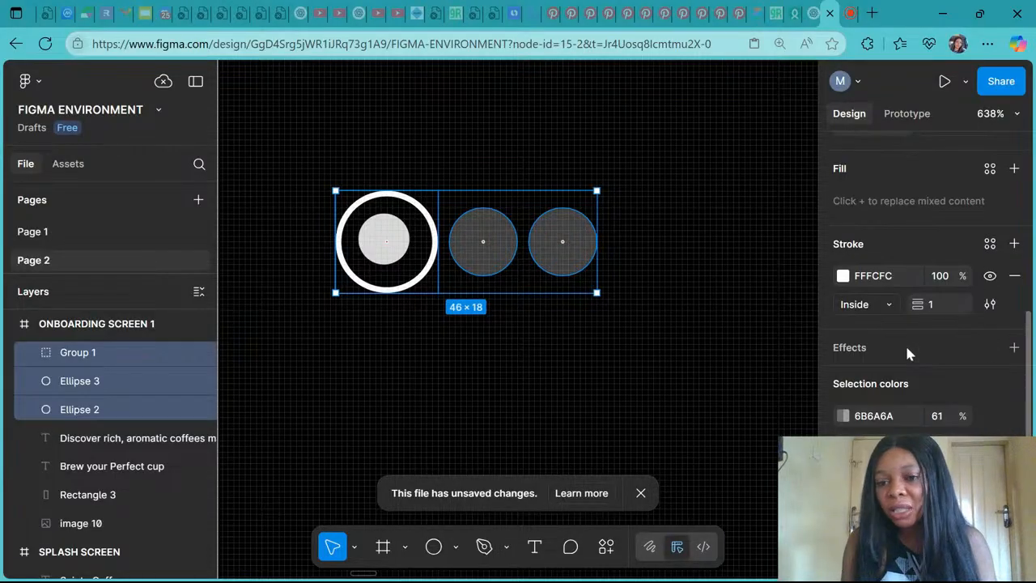
{"action": "scroll", "coordinate": [907, 350], "scroll_direction": "up", "scroll_amount": 5}
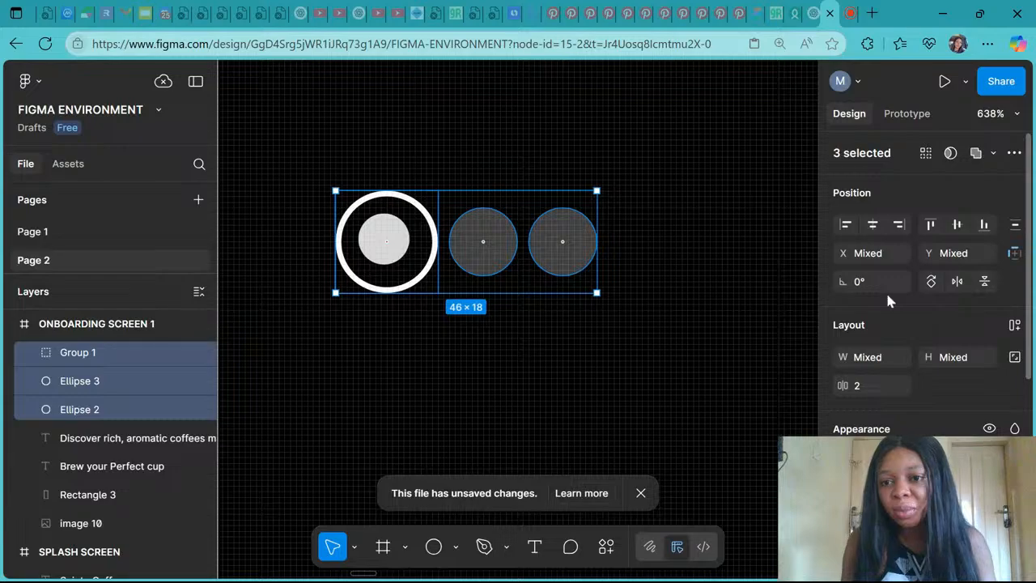
{"action": "left_click", "coordinate": [962, 229]}
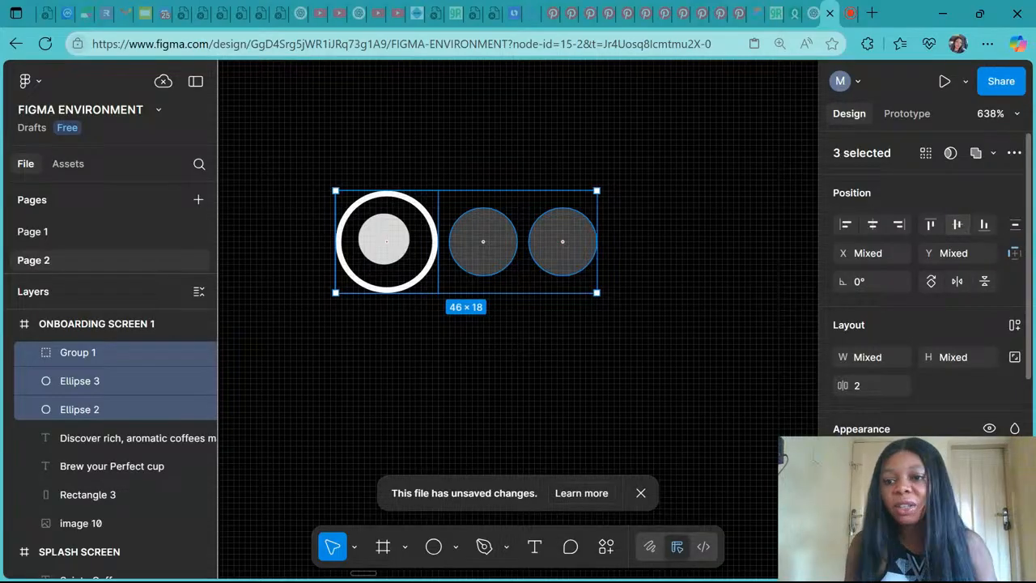
Step: Try spacings of 4, 24, 6 and 8 between the ring group and the two plain dots
{"action": "left_click", "coordinate": [866, 386]}
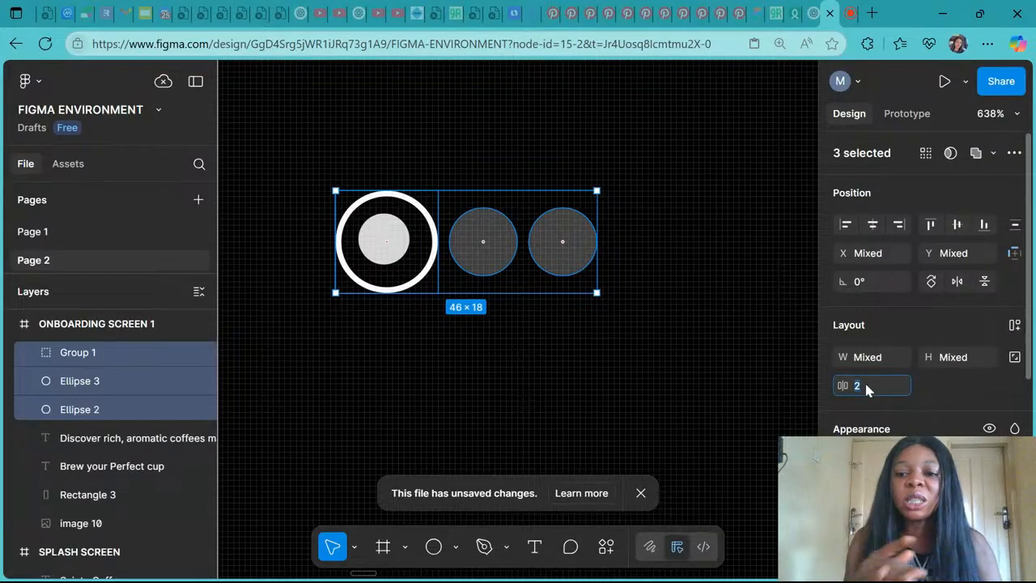
{"action": "type", "text": "4"}
{"action": "key", "text": "Return"}
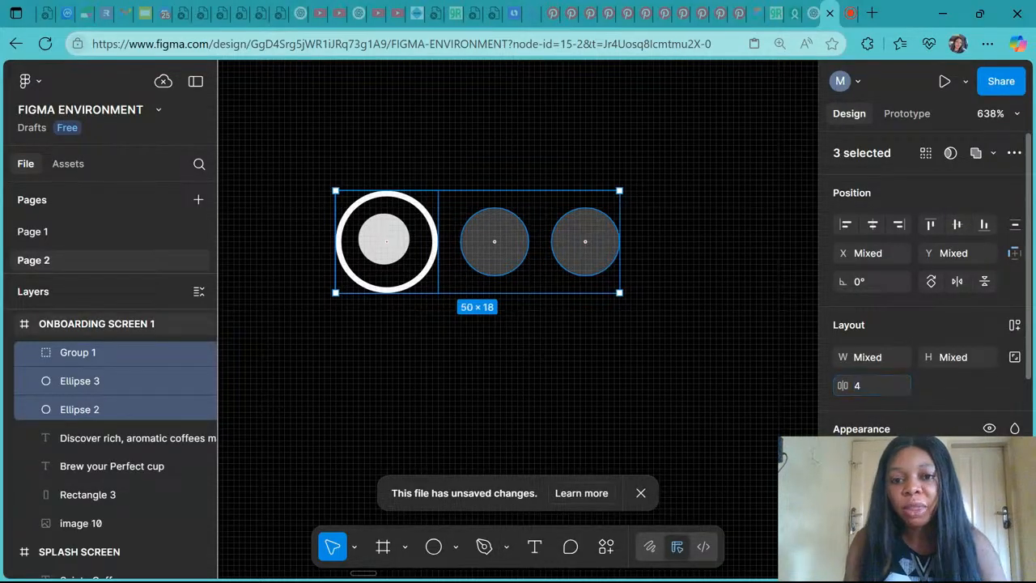
{"action": "left_click", "coordinate": [864, 380]}
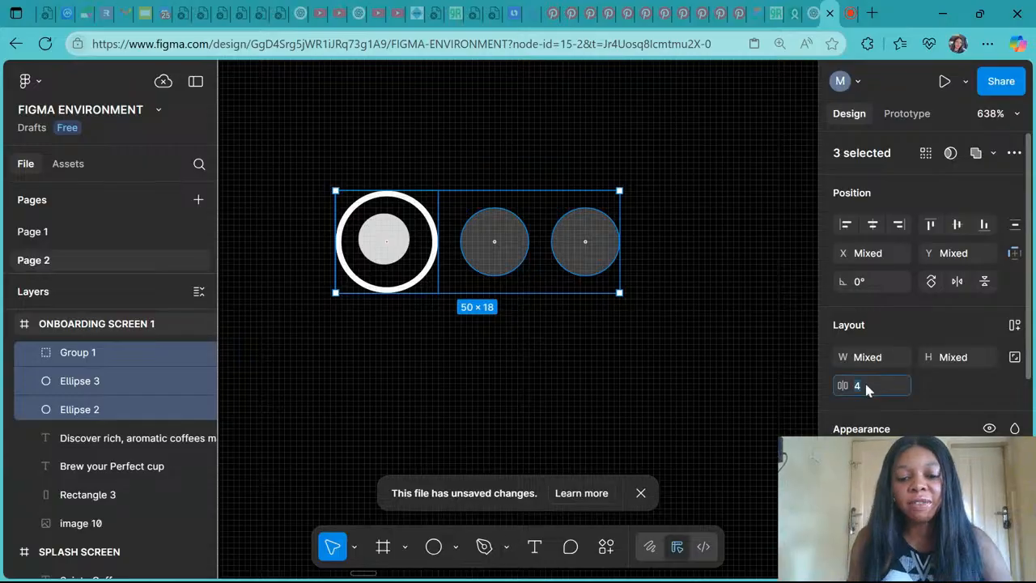
{"action": "type", "text": "24"}
{"action": "key", "text": "Return"}
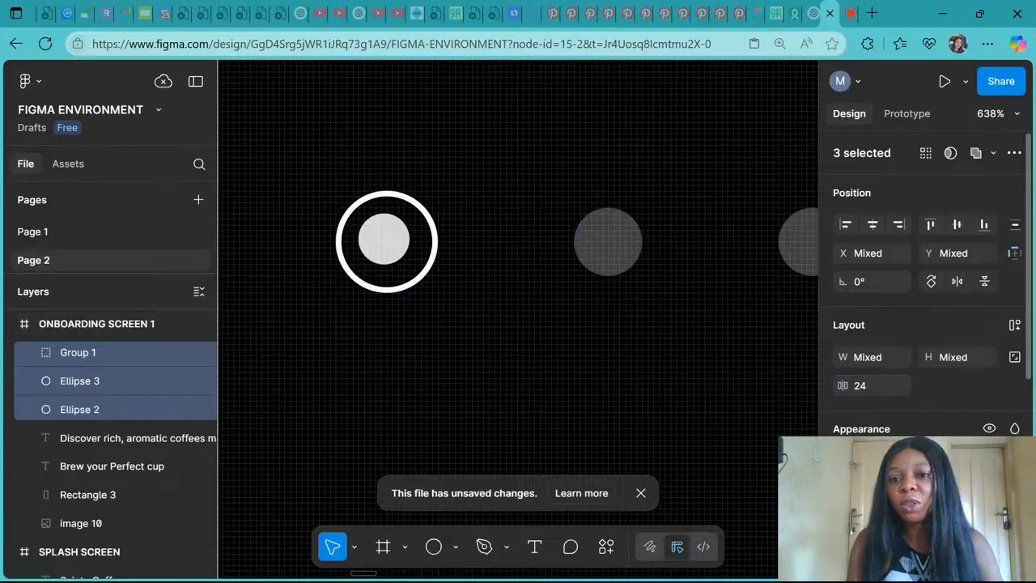
{"action": "left_click", "coordinate": [866, 388]}
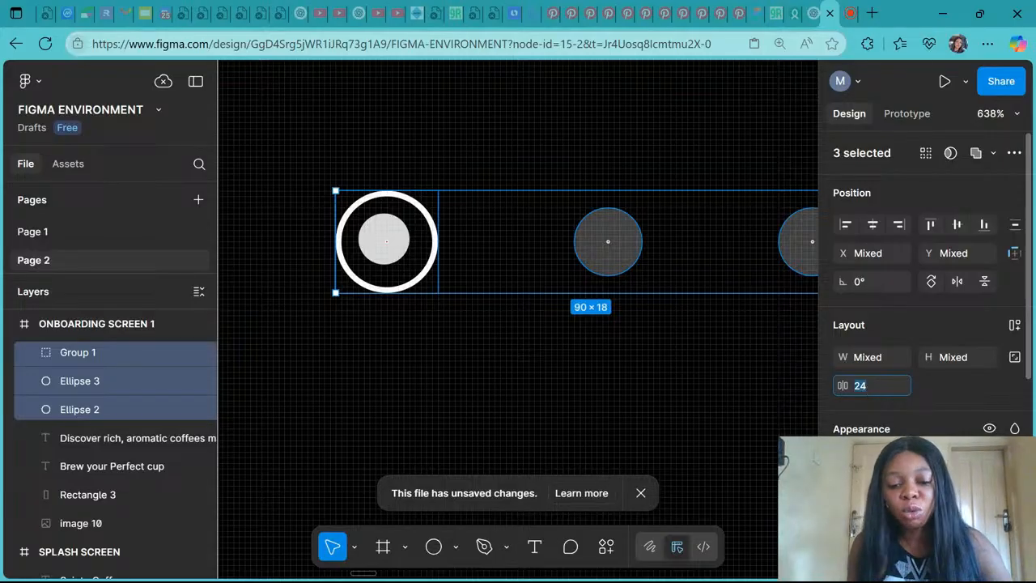
{"action": "type", "text": "6"}
{"action": "key", "text": "Return"}
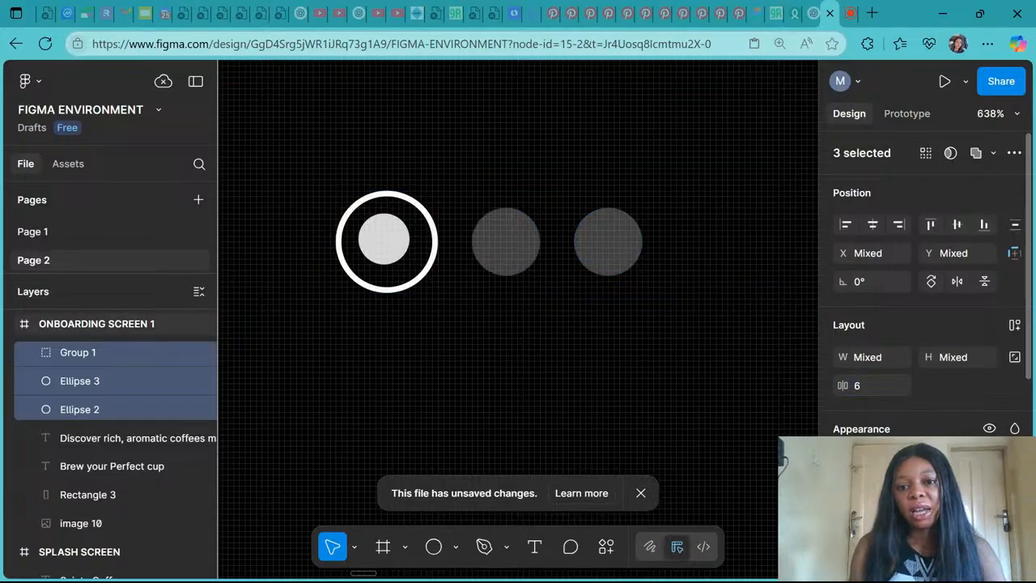
{"action": "left_click", "coordinate": [885, 386]}
{"action": "type", "text": "8"}
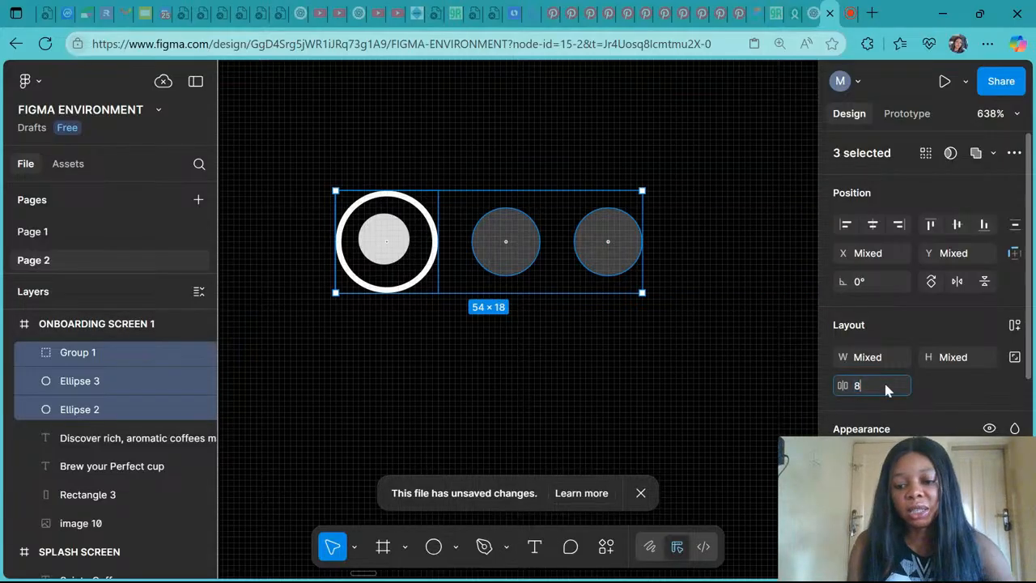
{"action": "key", "text": "Return"}
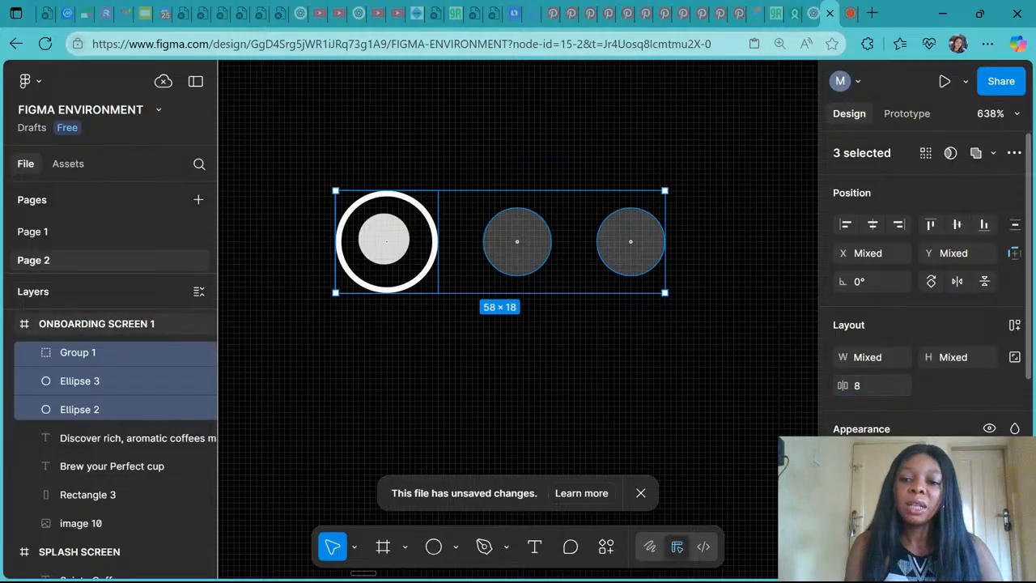
Step: Set the spacing between the ring group and the two dots to 4, group all three, and check the group's members
{"action": "type", "text": "4"}
{"action": "key", "text": "Return"}
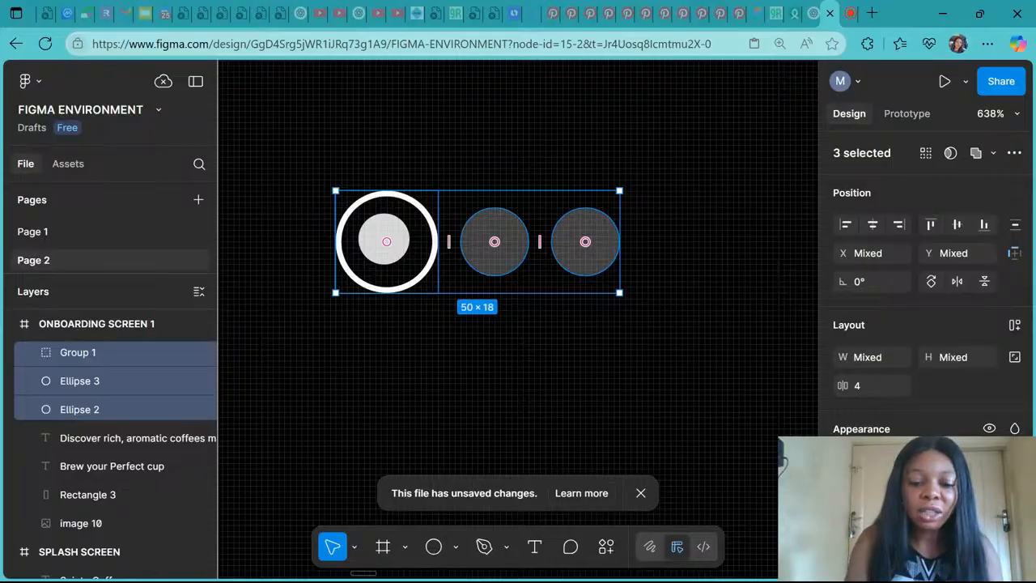
{"action": "key", "text": "ctrl+g"}
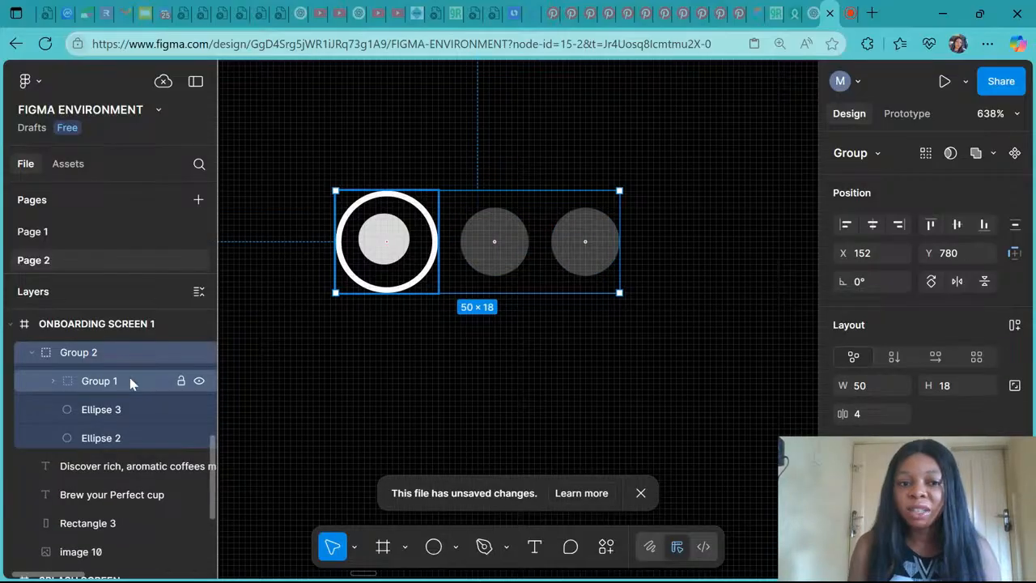
{"action": "left_click", "coordinate": [122, 381]}
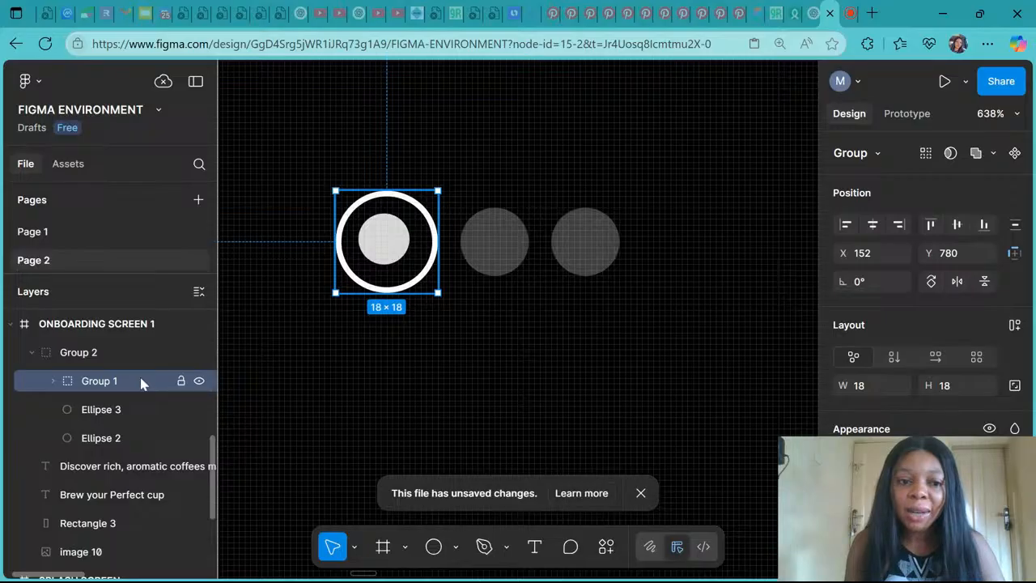
{"action": "left_click", "coordinate": [97, 409]}
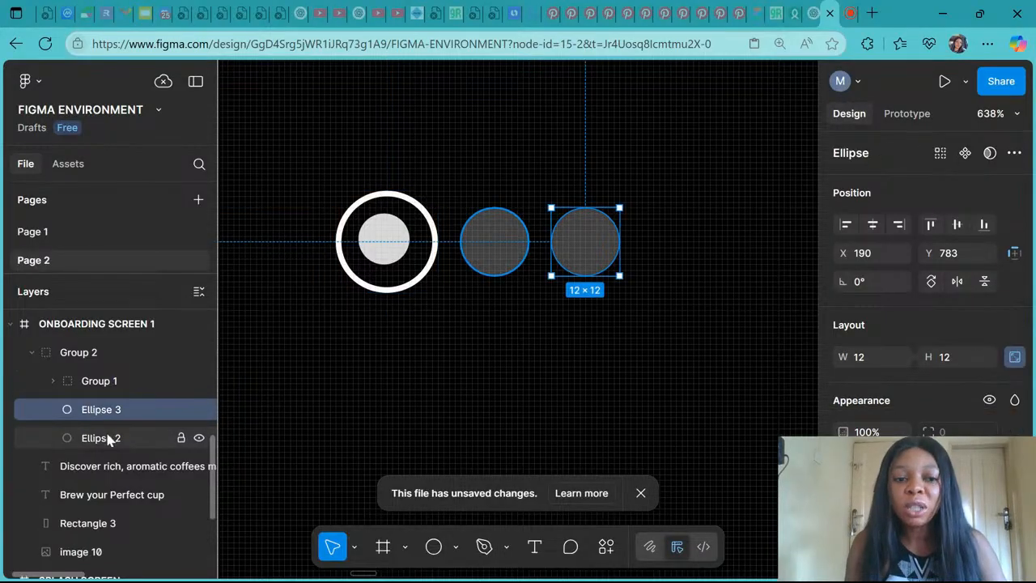
{"action": "left_click", "coordinate": [109, 438]}
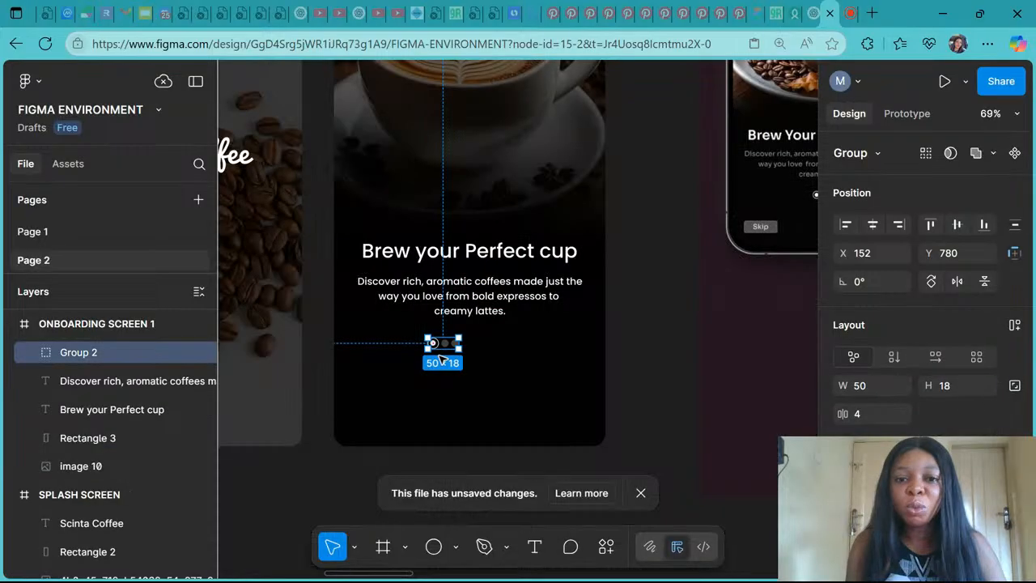
Step: Move the page indicator group lower under the description to Y 806 and centre it horizontally on the onboarding screen
{"action": "scroll", "coordinate": [442, 356], "scroll_direction": "down", "scroll_amount": 2}
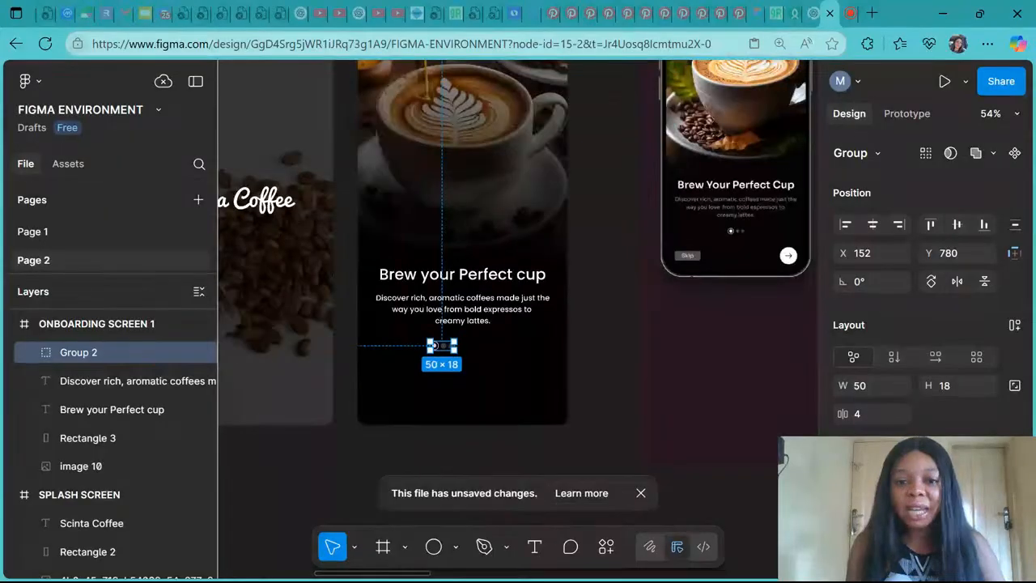
{"action": "left_click_drag", "start_coordinate": [435, 346], "coordinate": [534, 343]}
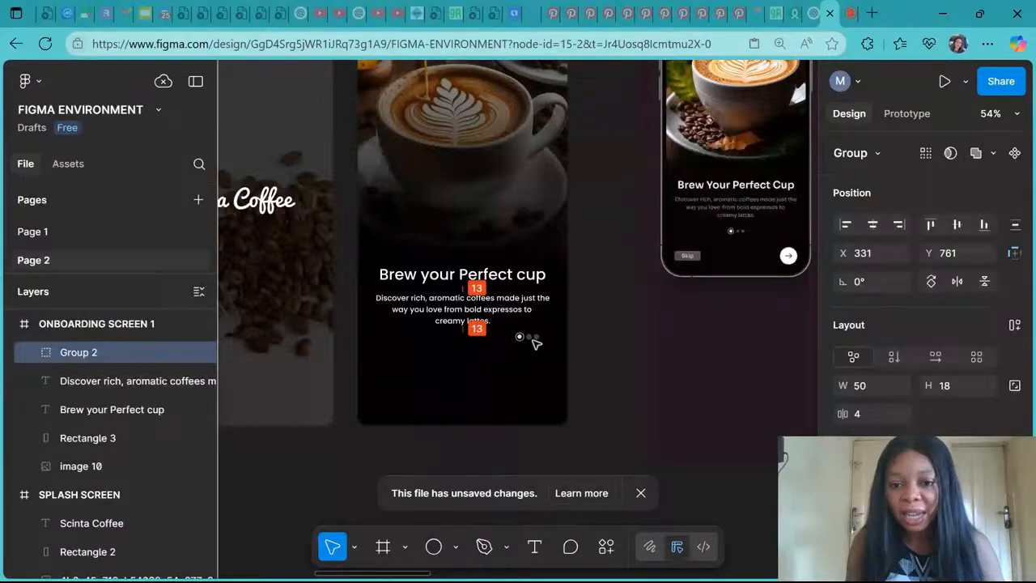
{"action": "left_click_drag", "start_coordinate": [535, 343], "coordinate": [375, 361]}
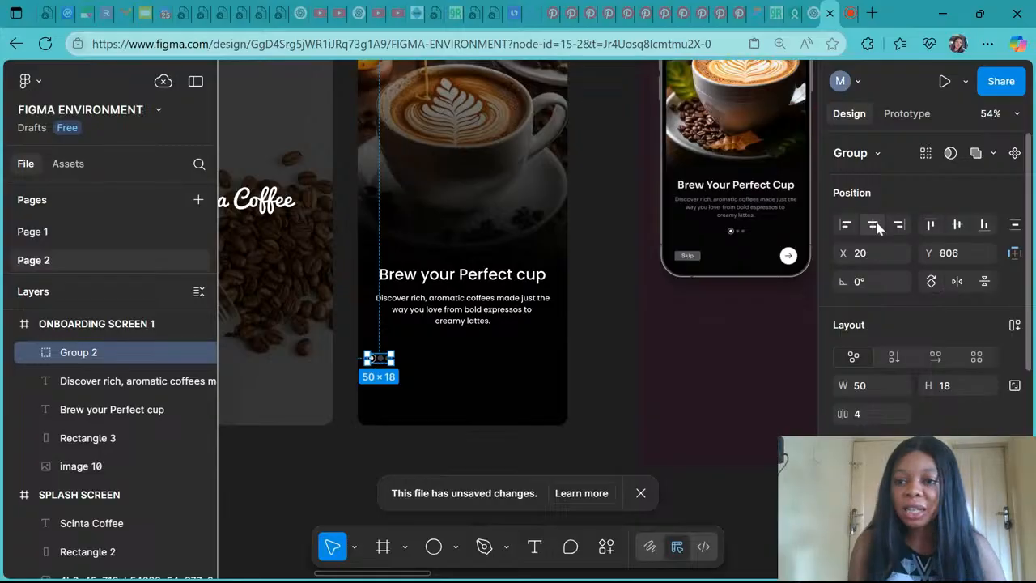
{"action": "left_click", "coordinate": [874, 224]}
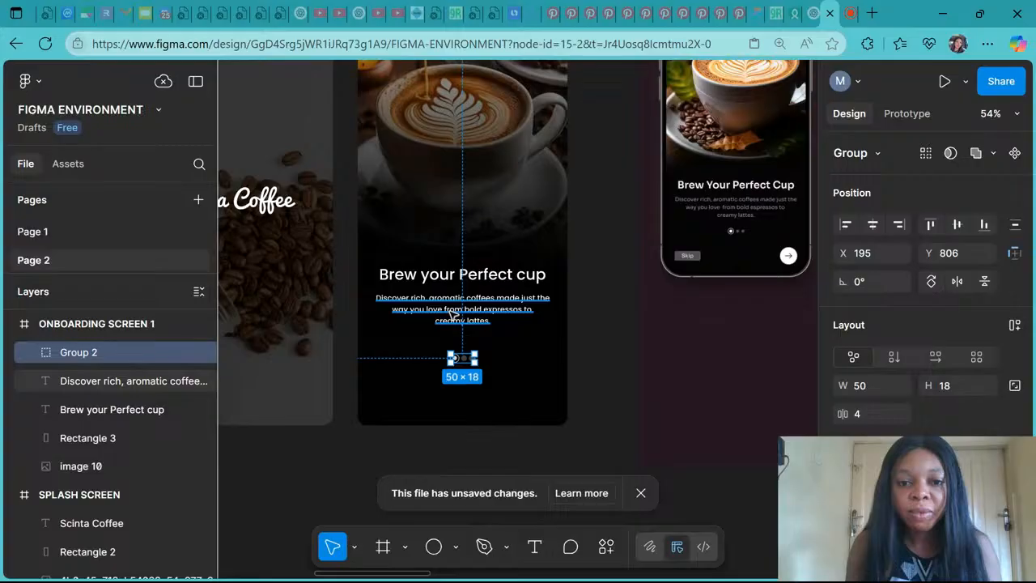
Step: Inspect the placement of the heading, page indicator and description, and check the gap between the heading and the description
{"action": "scroll", "coordinate": [453, 314], "scroll_direction": "up", "scroll_amount": 3}
{"action": "scroll", "coordinate": [454, 314], "scroll_direction": "down", "scroll_amount": 5}
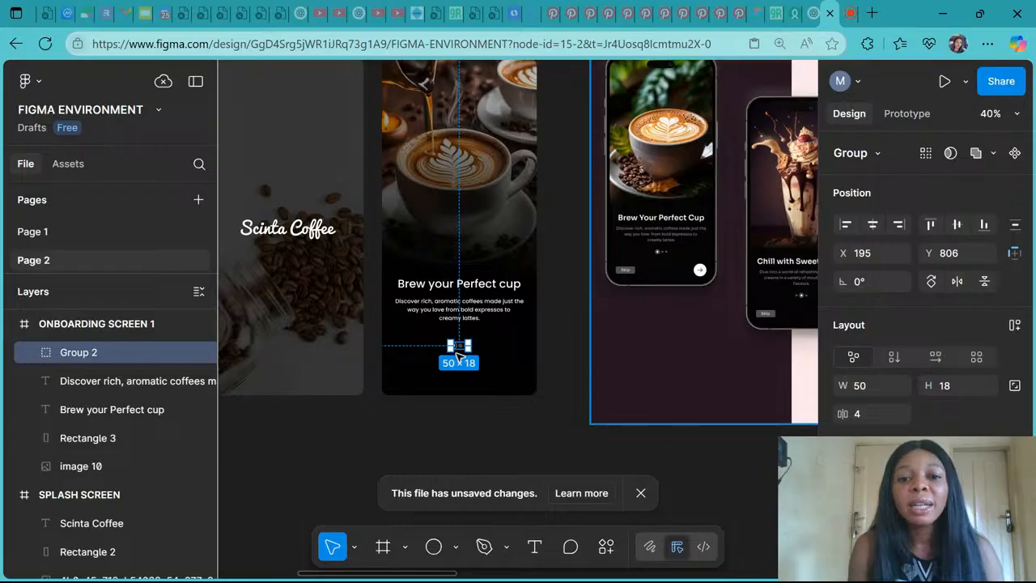
{"action": "scroll", "coordinate": [457, 344], "scroll_direction": "up", "scroll_amount": 3}
{"action": "left_click", "coordinate": [469, 236]}
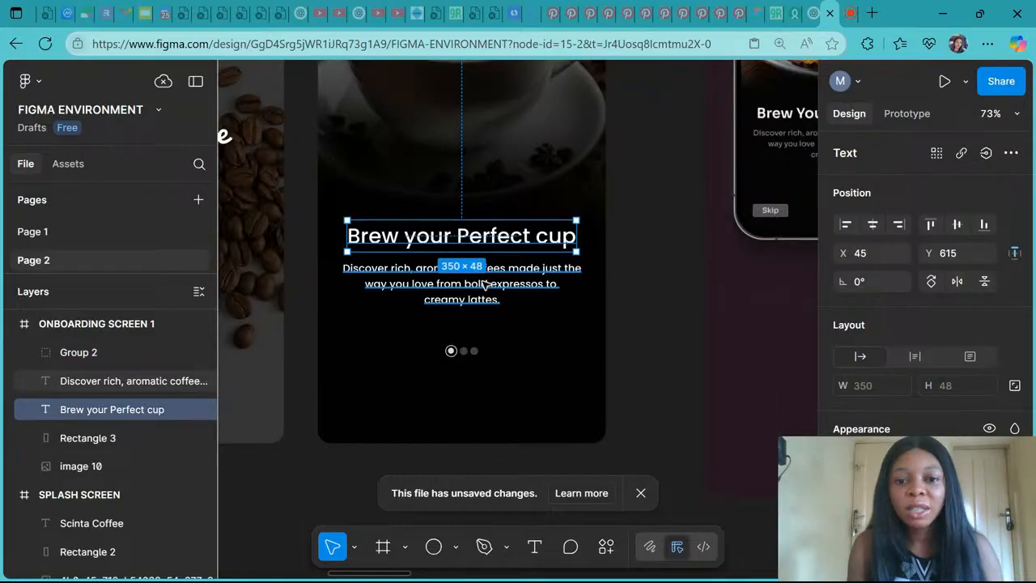
{"action": "left_click", "coordinate": [463, 351]}
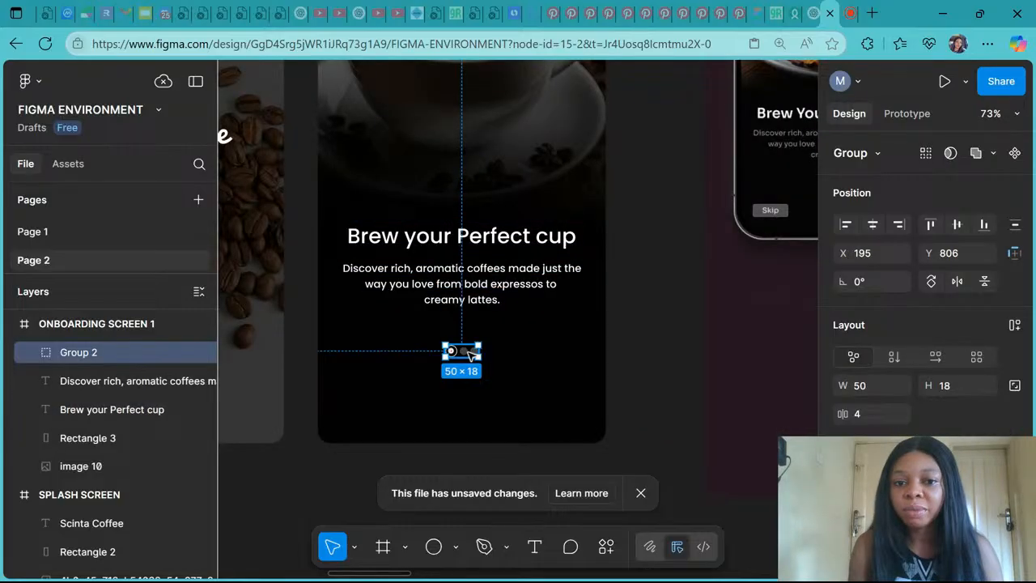
{"action": "left_click", "coordinate": [456, 235]}
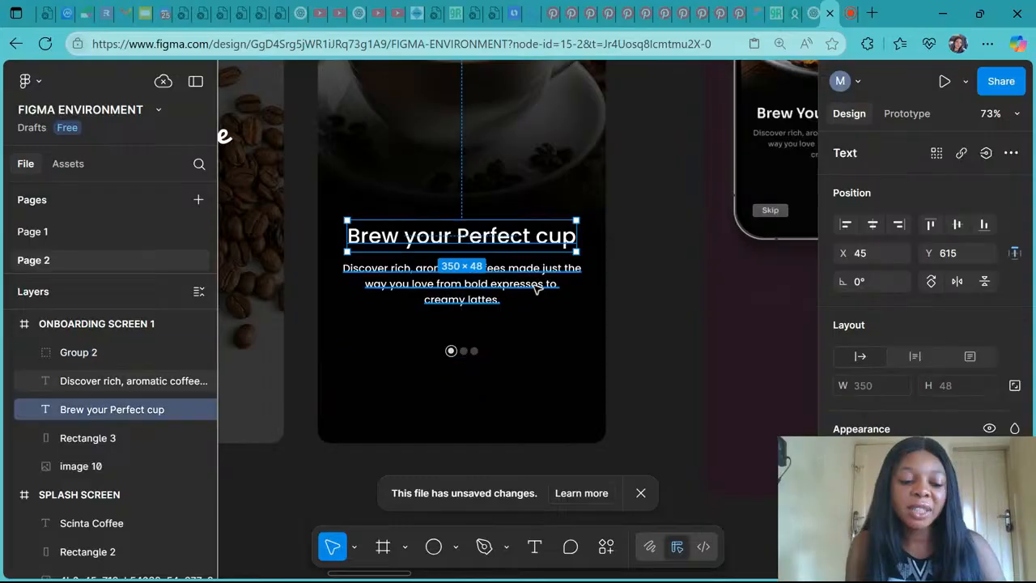
{"action": "left_click", "coordinate": [536, 287], "text": "shift"}
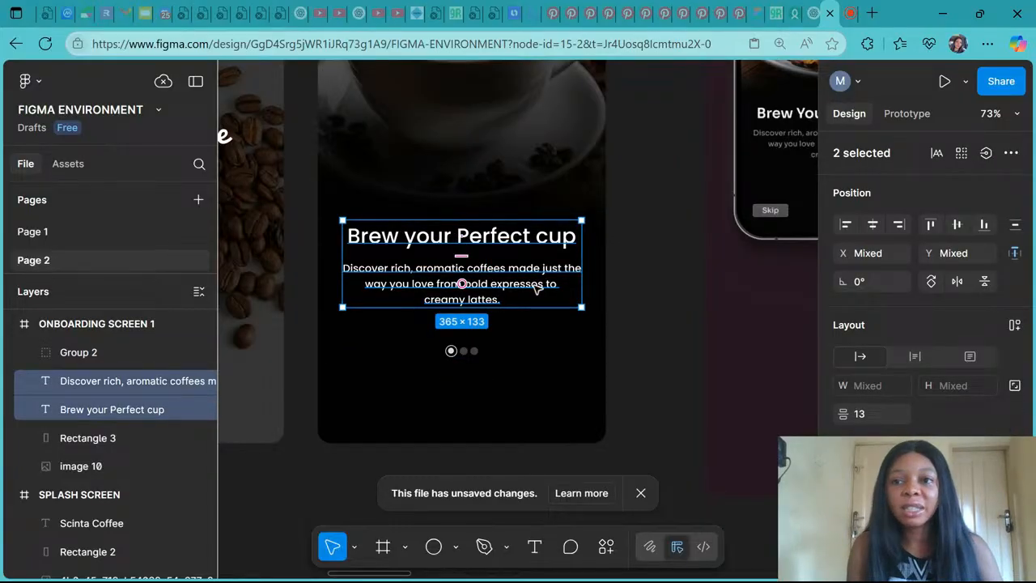
Step: Switch to the YouTube Studio livestream page to check it, and return to the Figma design
{"action": "left_click", "coordinate": [850, 13]}
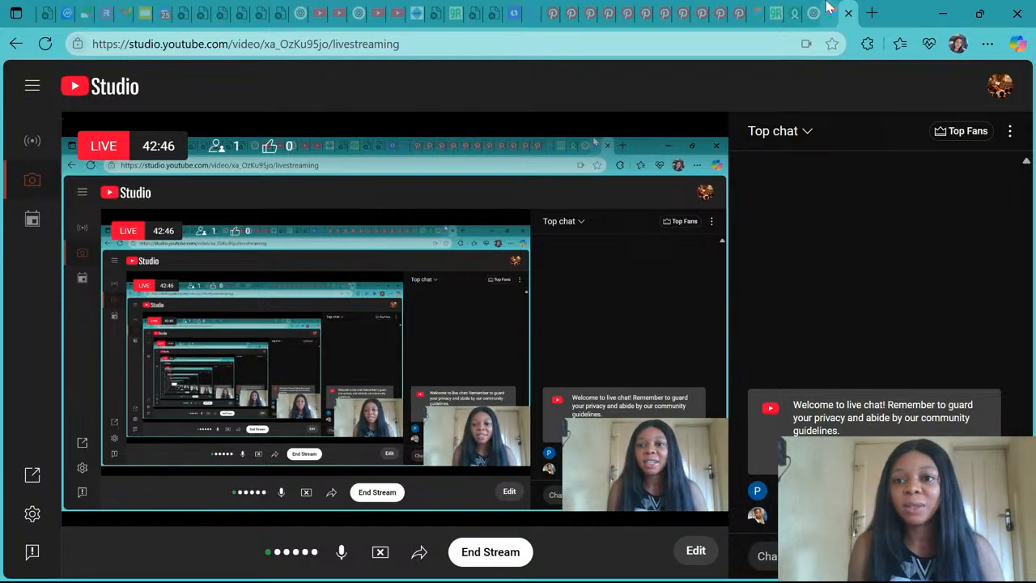
{"action": "left_click", "coordinate": [814, 13]}
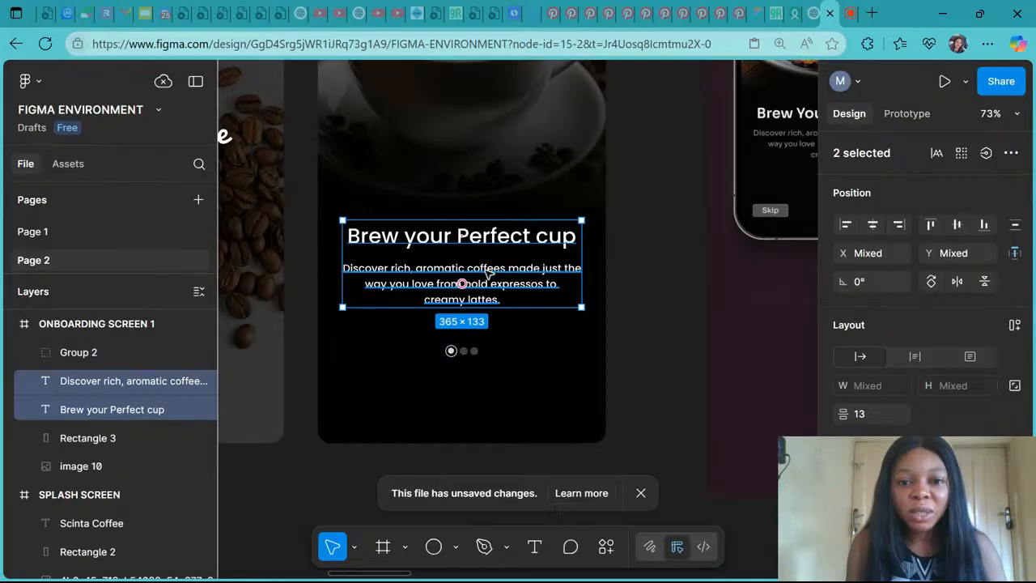
Step: Select the heading and the description and set the vertical spacing between them to 16
{"action": "left_click", "coordinate": [483, 237]}
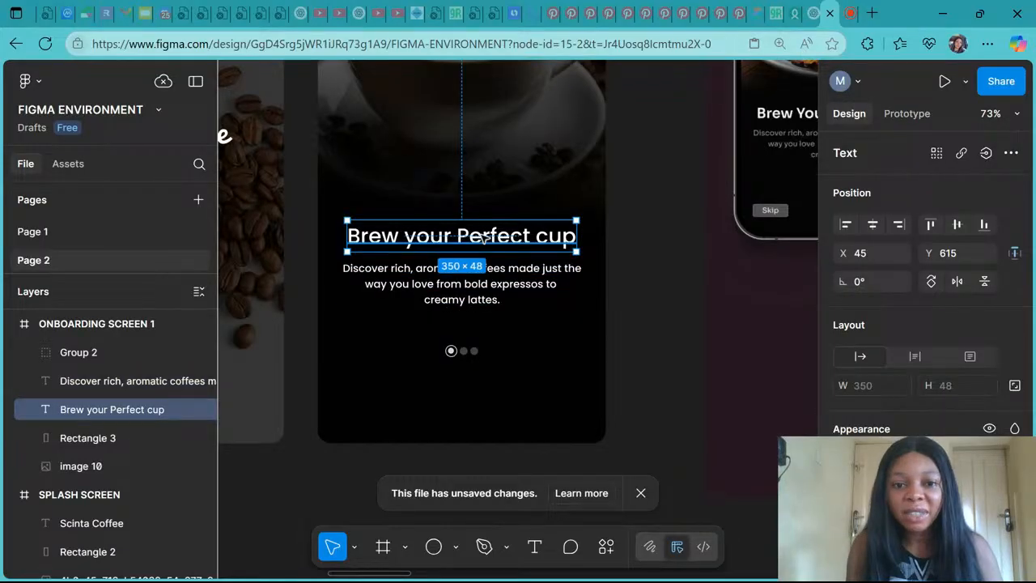
{"action": "left_click", "coordinate": [500, 276], "text": "shift"}
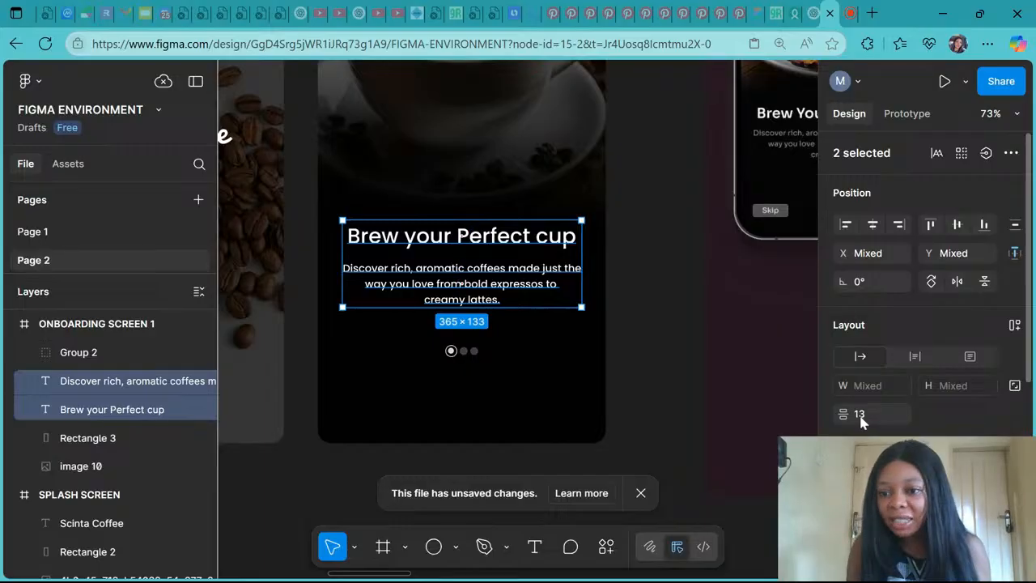
{"action": "scroll", "coordinate": [862, 416], "scroll_direction": "down", "scroll_amount": 1}
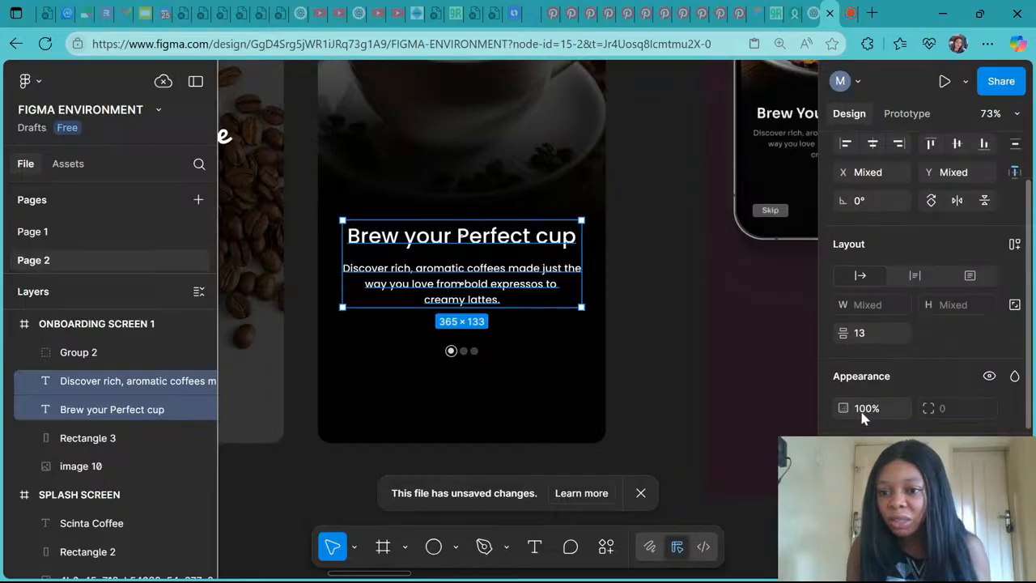
{"action": "left_click", "coordinate": [864, 340]}
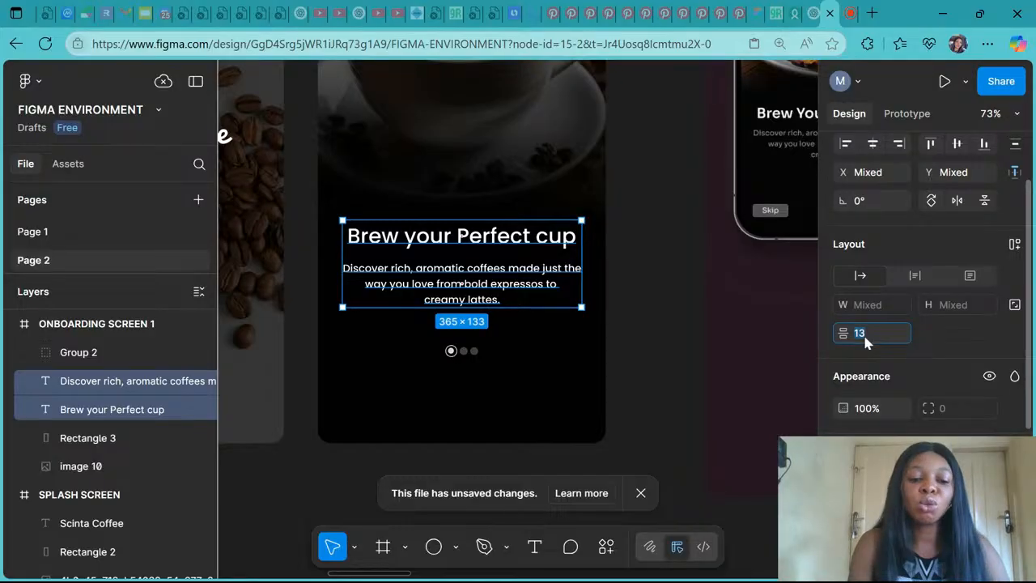
{"action": "type", "text": "16"}
{"action": "key", "text": "Return"}
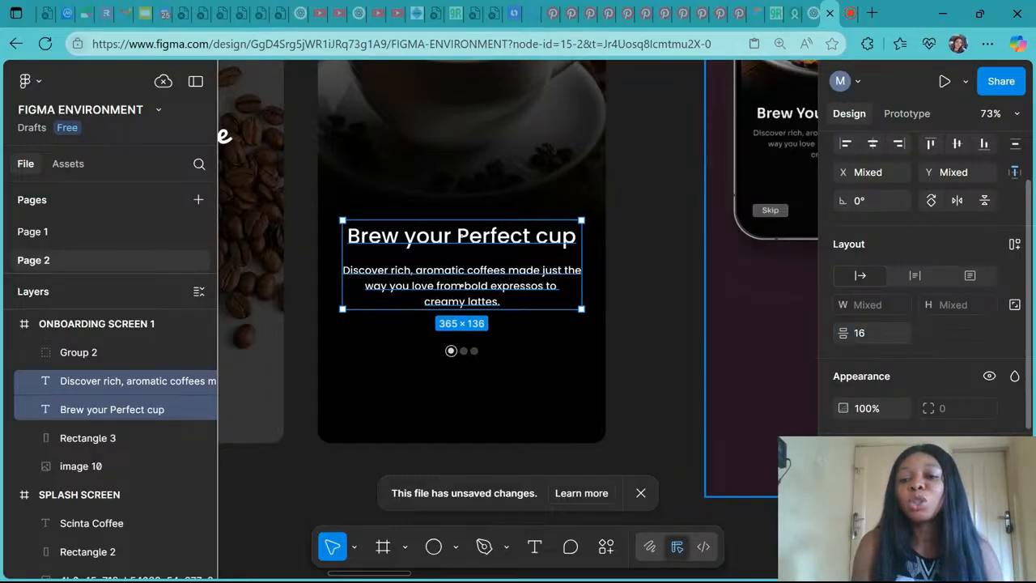
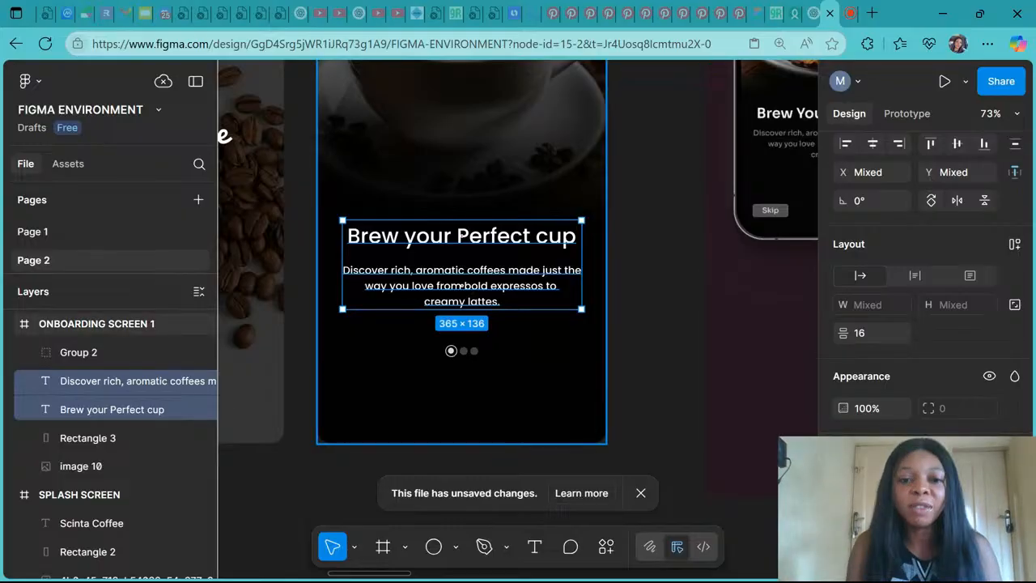
Step: Group the heading with the description and check the group's contents by hiding and showing it
{"action": "left_click", "coordinate": [887, 335]}
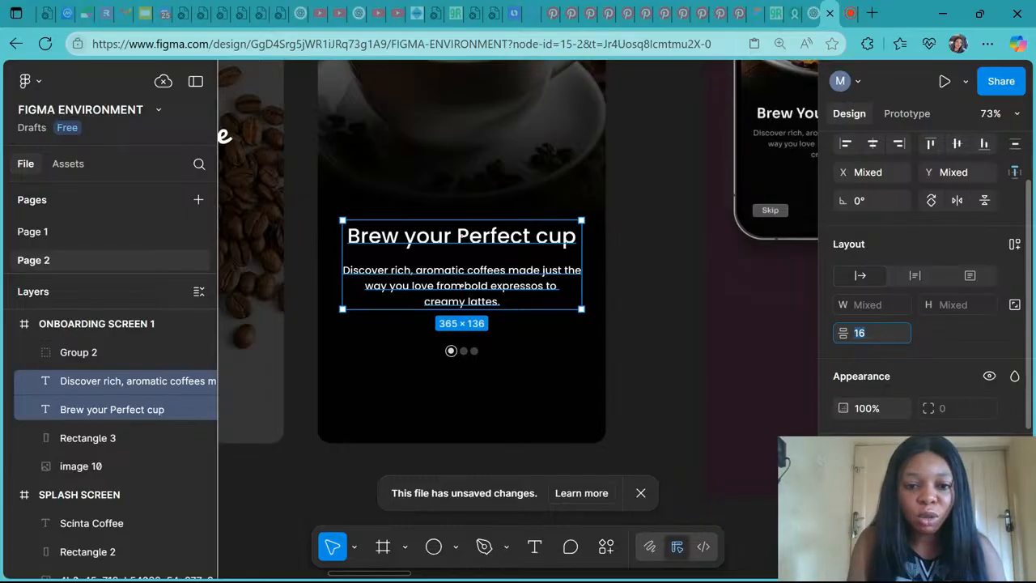
{"action": "key", "text": "ctrl+g"}
{"action": "left_click", "coordinate": [198, 383]}
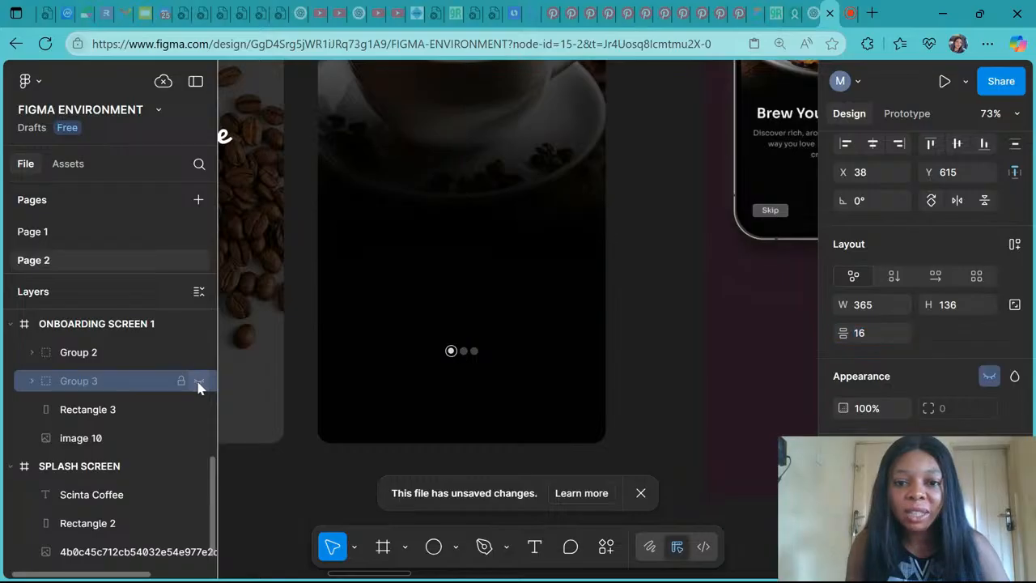
{"action": "left_click", "coordinate": [198, 381]}
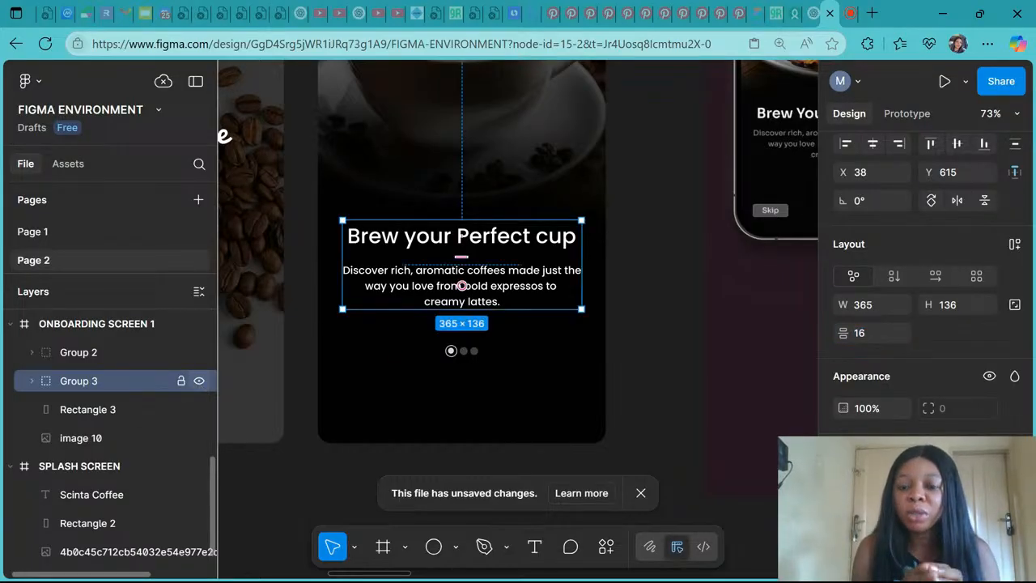
Step: Set the spacing between the text group and the page indicator to 32, group both, and check the group's contents
{"action": "left_click", "coordinate": [474, 354], "text": "shift"}
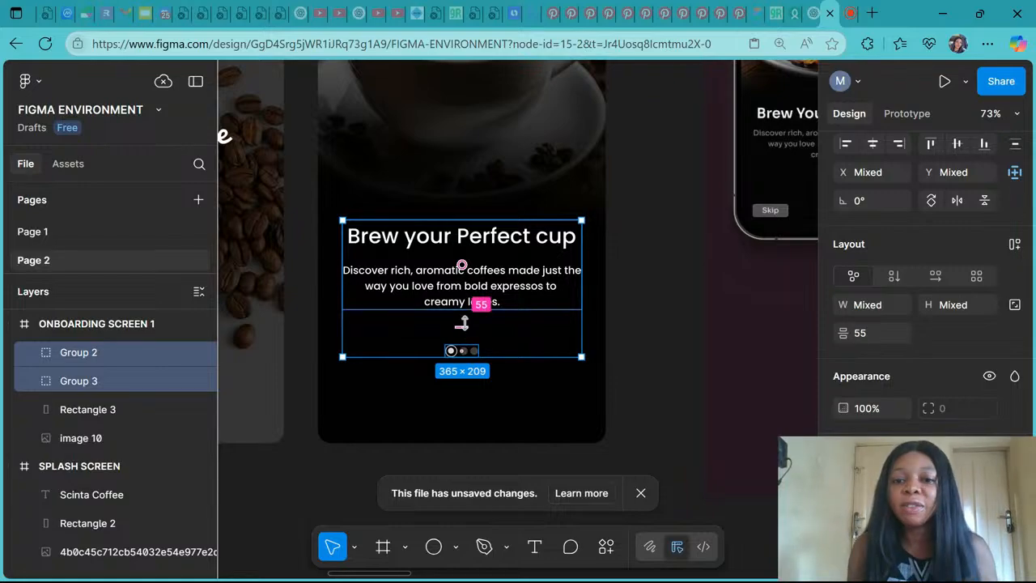
{"action": "left_click", "coordinate": [866, 337]}
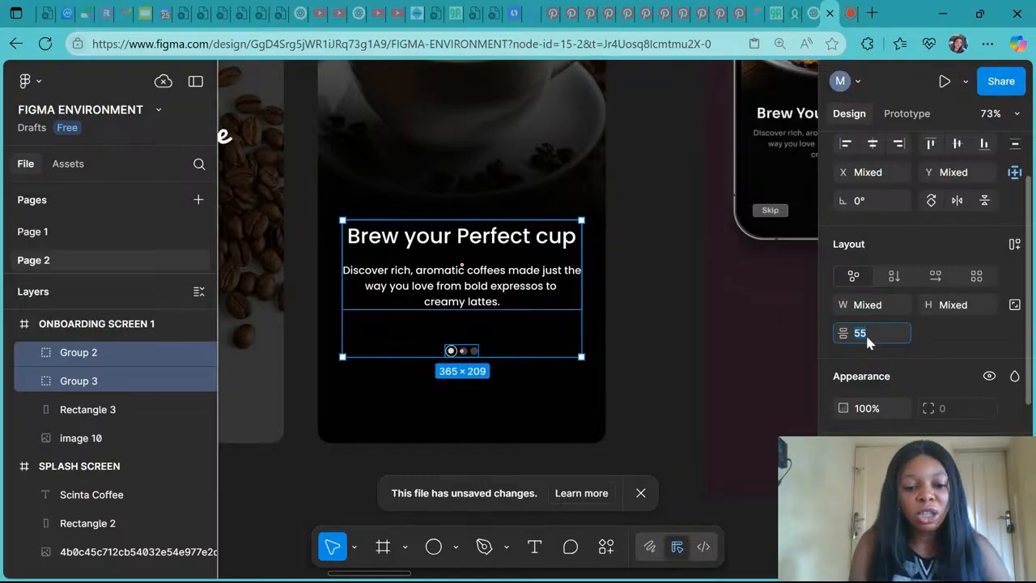
{"action": "type", "text": "32"}
{"action": "key", "text": "Return"}
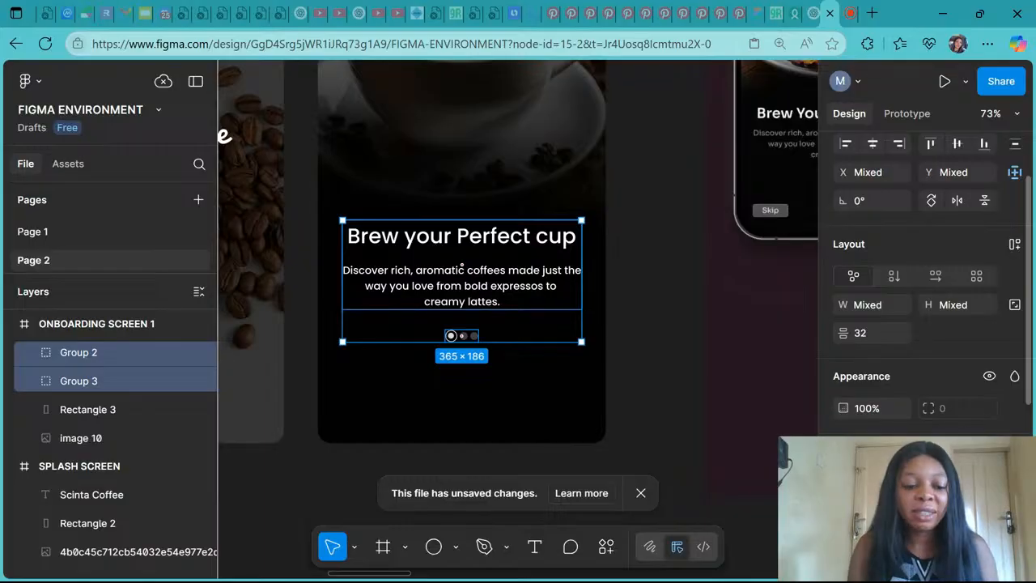
{"action": "key", "text": "ctrl+g"}
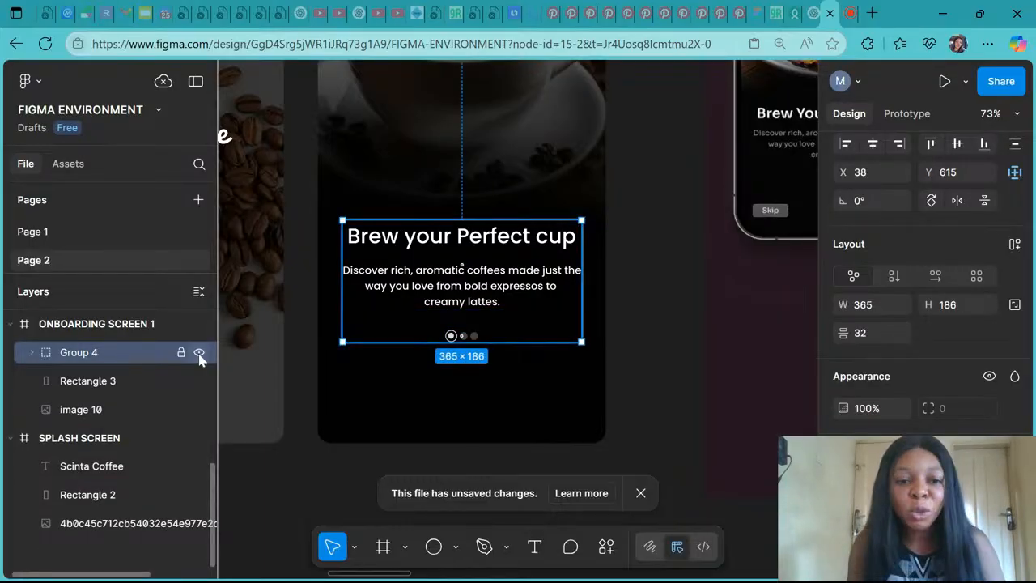
{"action": "left_click", "coordinate": [199, 353]}
{"action": "left_click", "coordinate": [199, 354]}
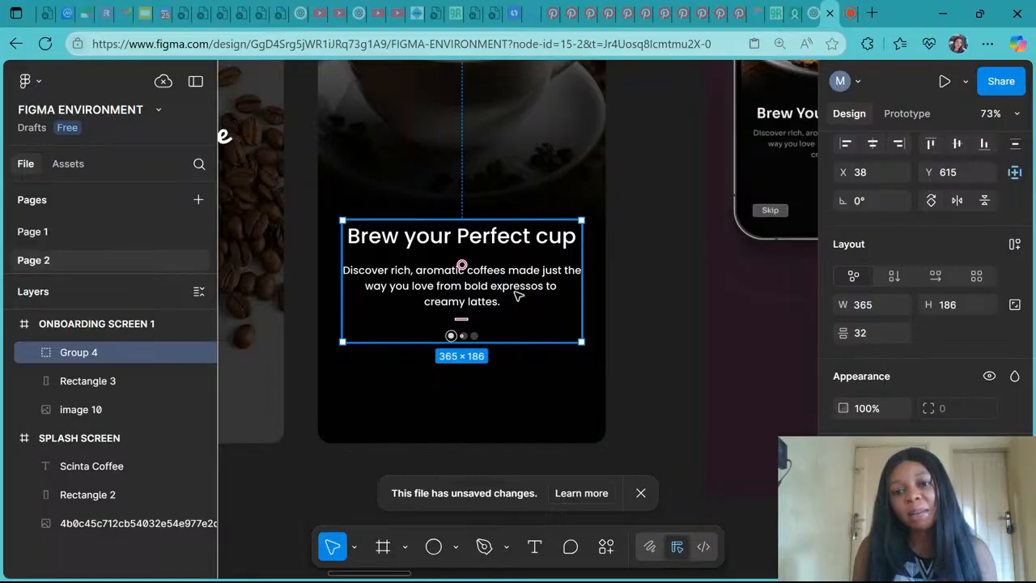
Step: Compare the onboarding screen's grouped text and page indicator with the reference mockups
{"action": "scroll", "coordinate": [519, 295], "scroll_direction": "down", "scroll_amount": 5}
{"action": "left_click", "coordinate": [560, 356]}
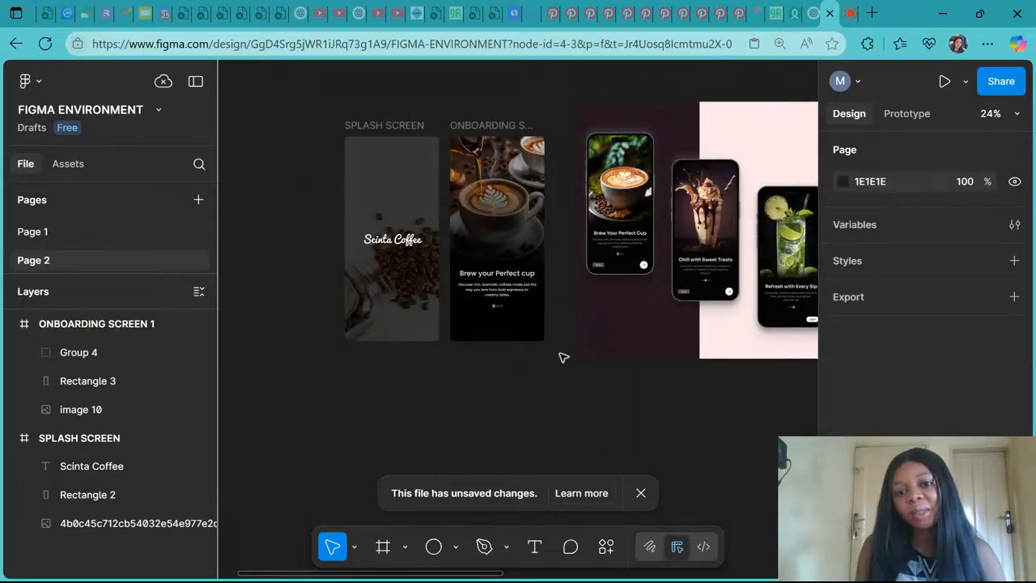
{"action": "left_click", "coordinate": [497, 285]}
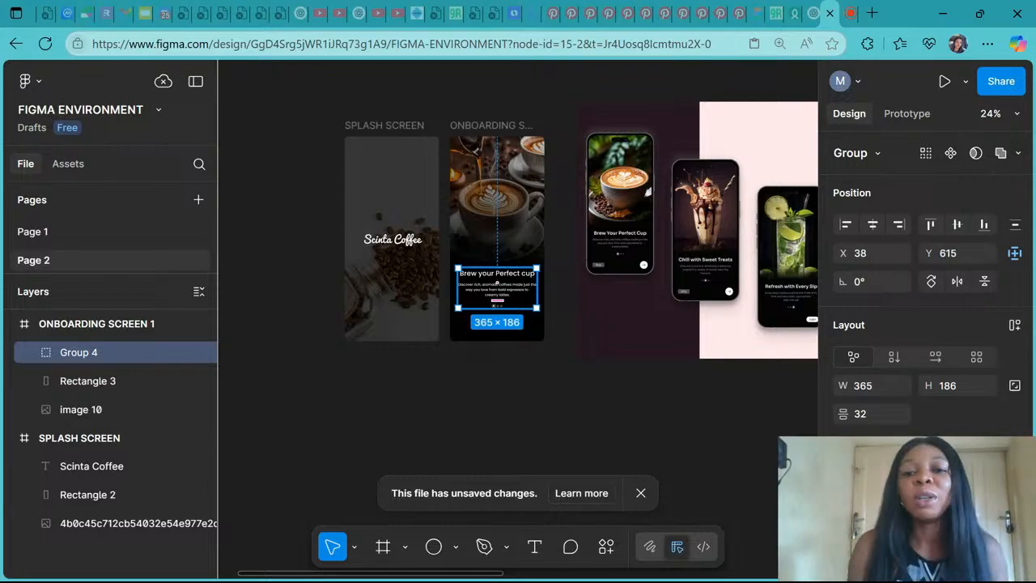
{"action": "left_click", "coordinate": [510, 398]}
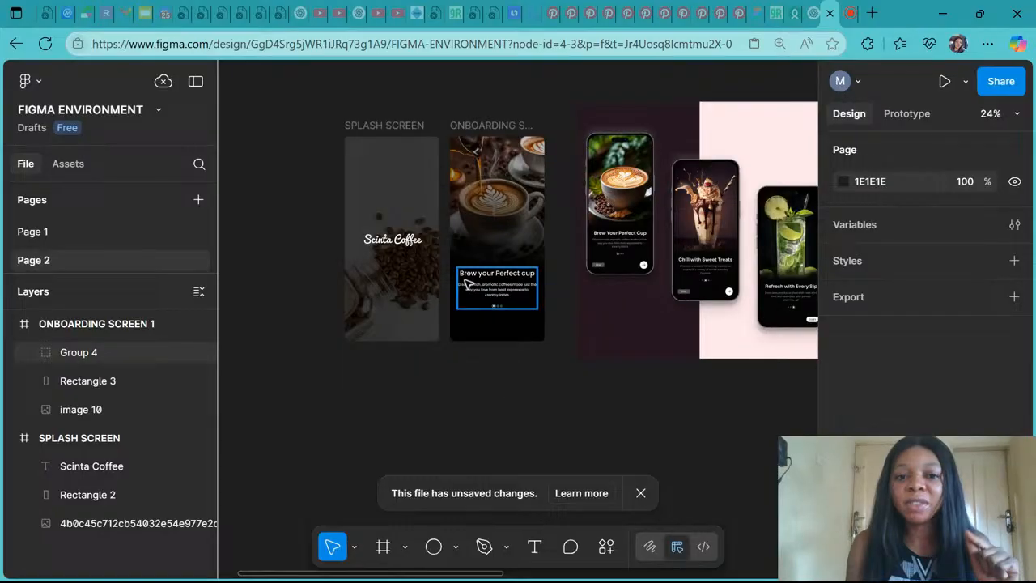
{"action": "scroll", "coordinate": [467, 283], "scroll_direction": "up", "scroll_amount": 3}
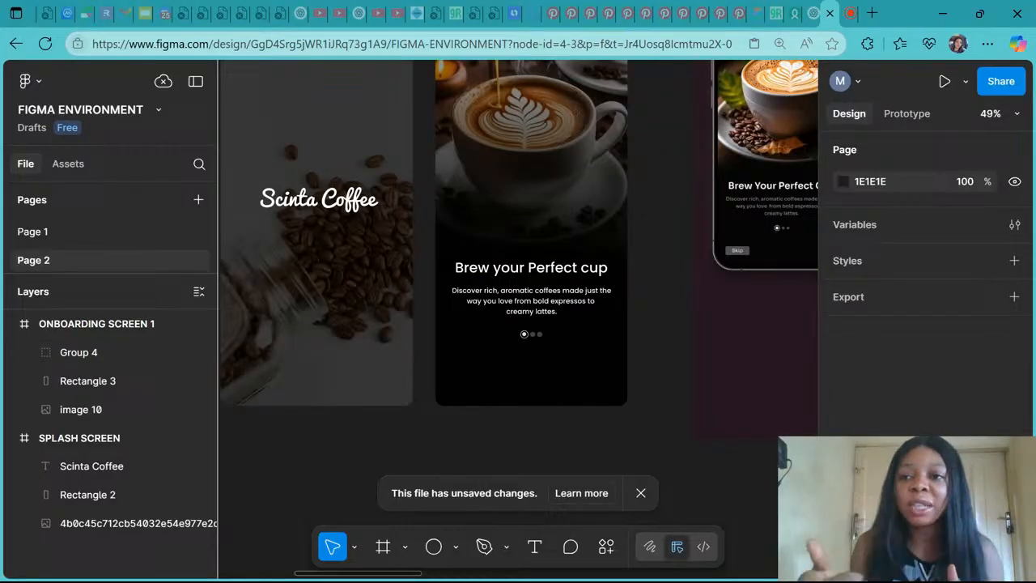
{"action": "scroll", "coordinate": [518, 242], "scroll_direction": "right", "scroll_amount": 2}
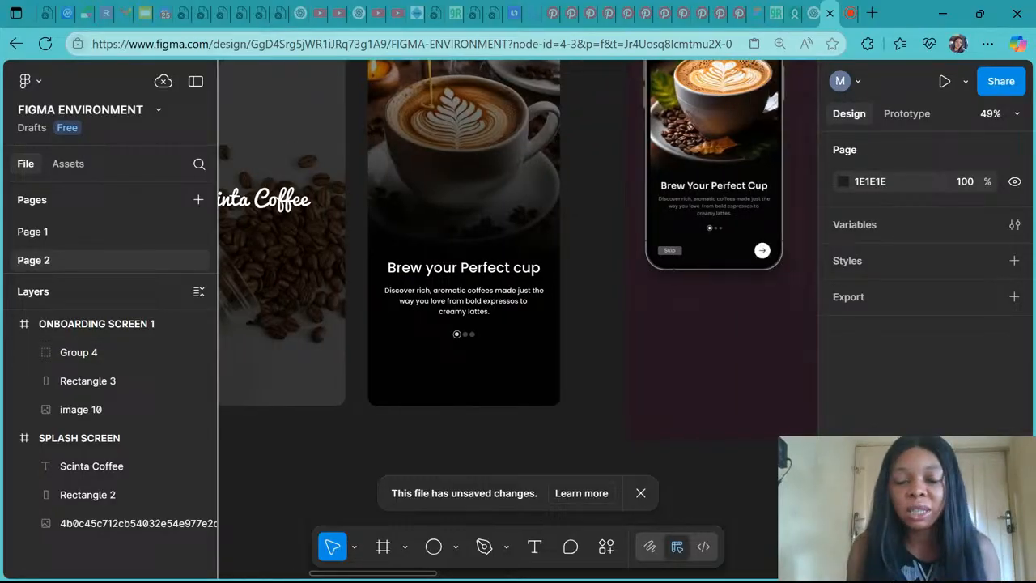
{"action": "scroll", "coordinate": [463, 281], "scroll_direction": "down", "scroll_amount": 3}
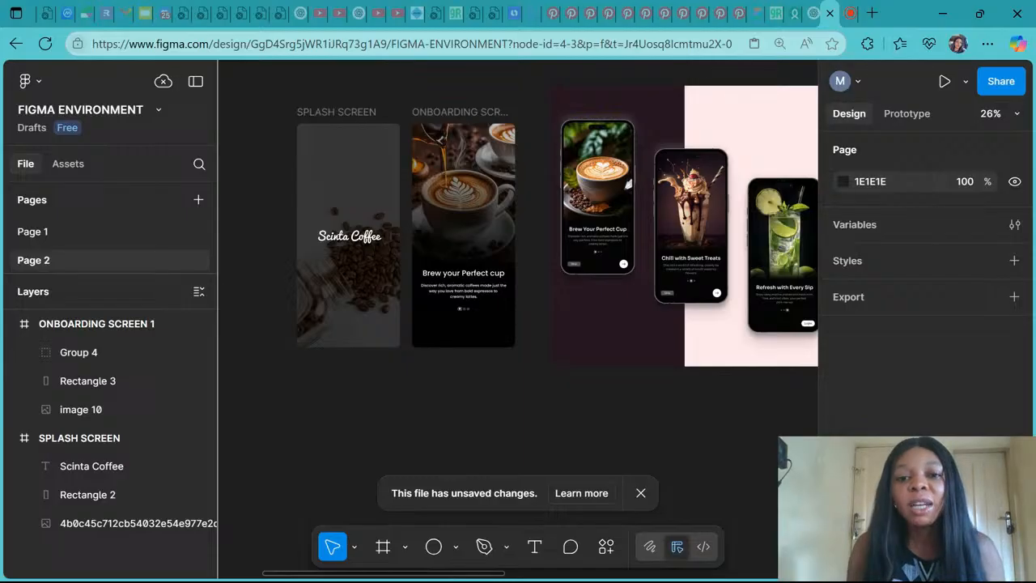
Step: Compare the typography settings of the heading and the description inside the group
{"action": "scroll", "coordinate": [458, 292], "scroll_direction": "up", "scroll_amount": 5, "text": "ctrl"}
{"action": "left_click", "coordinate": [458, 295]}
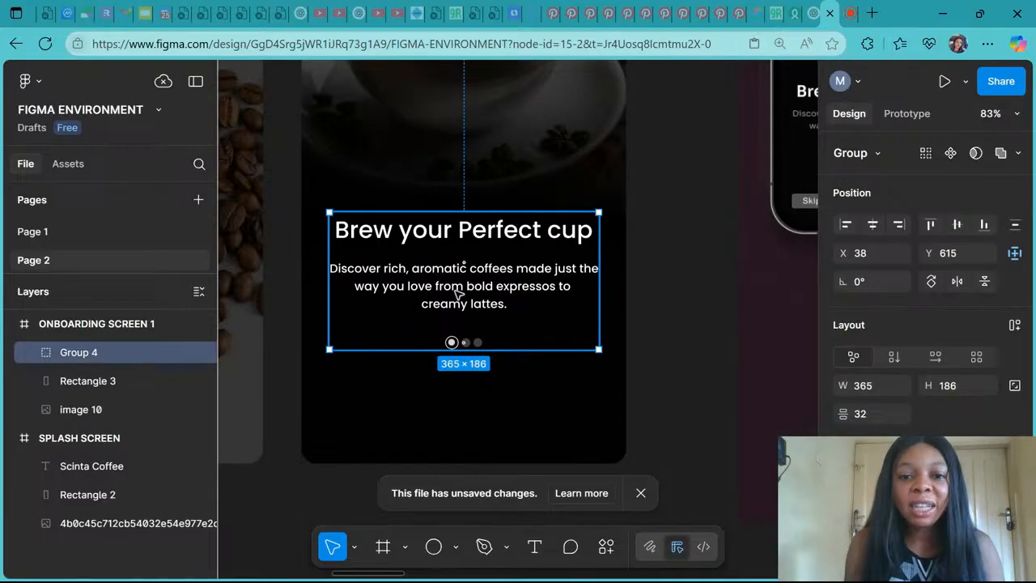
{"action": "double_click", "coordinate": [459, 296]}
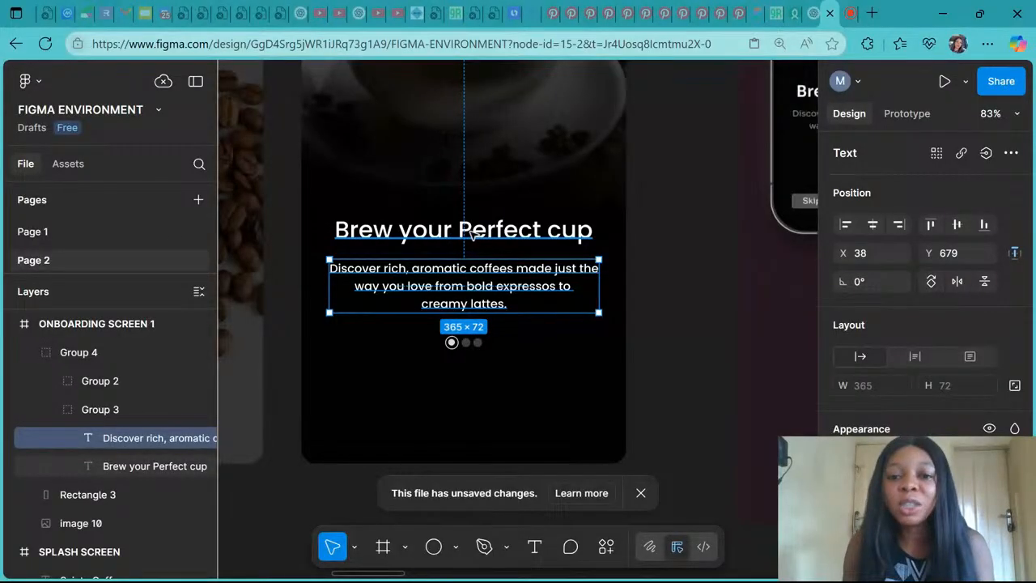
{"action": "left_click", "coordinate": [473, 233]}
{"action": "scroll", "coordinate": [889, 395], "scroll_direction": "down", "scroll_amount": 4}
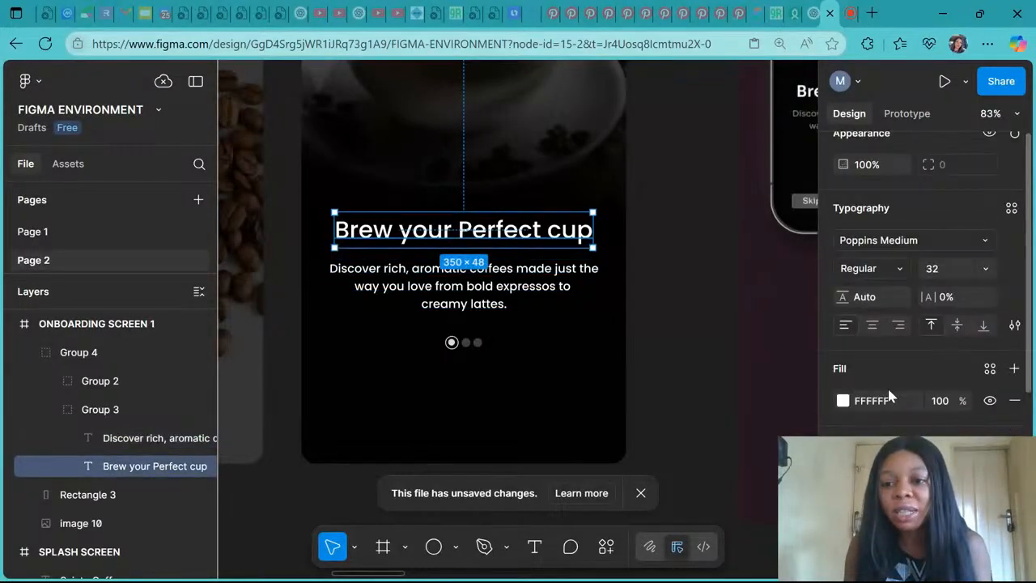
{"action": "left_click", "coordinate": [538, 281]}
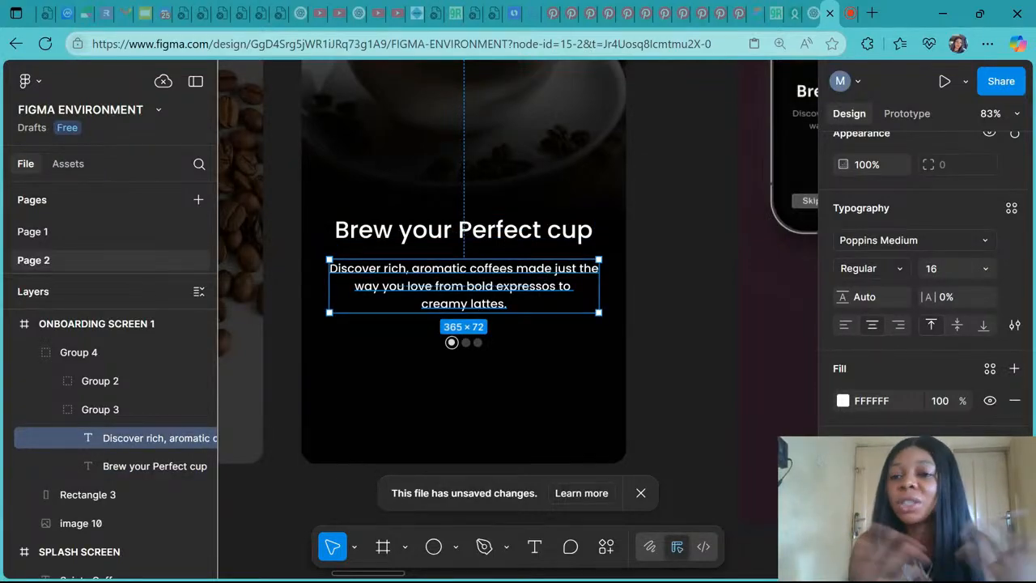
{"action": "left_click", "coordinate": [495, 231]}
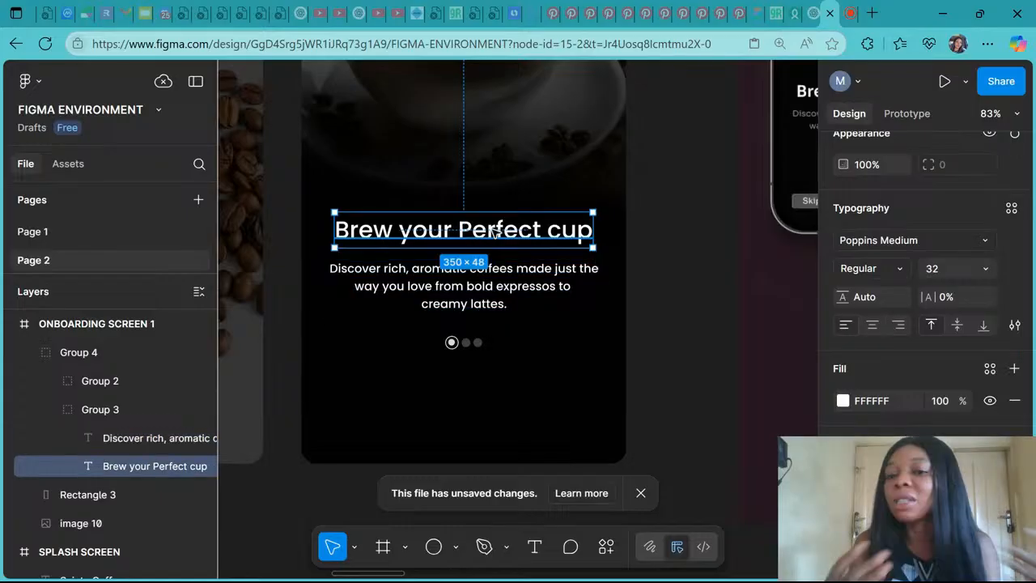
Step: Change the description text's font to Poppins Light and clear the selection
{"action": "left_click", "coordinate": [503, 287]}
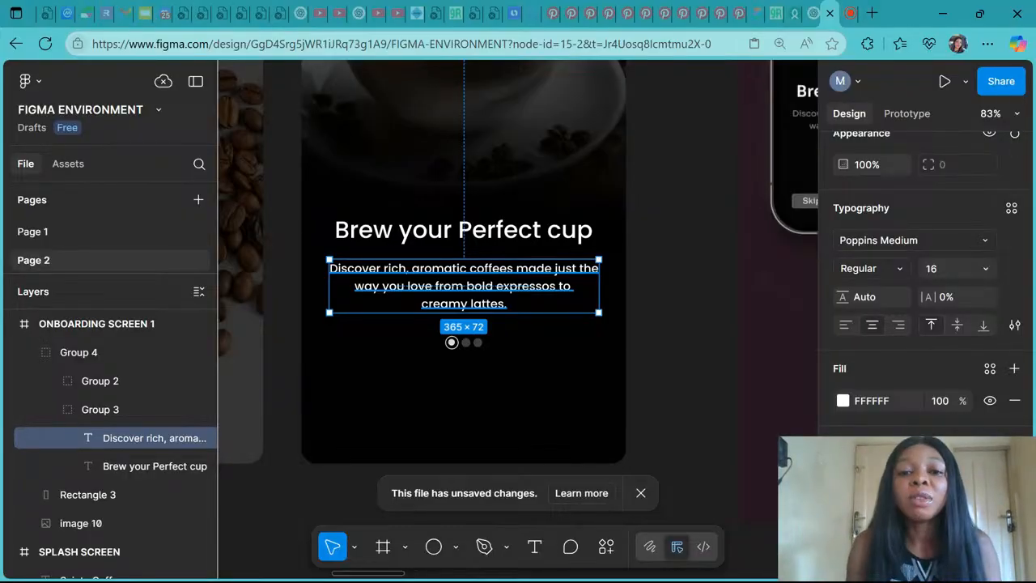
{"action": "left_click", "coordinate": [858, 268]}
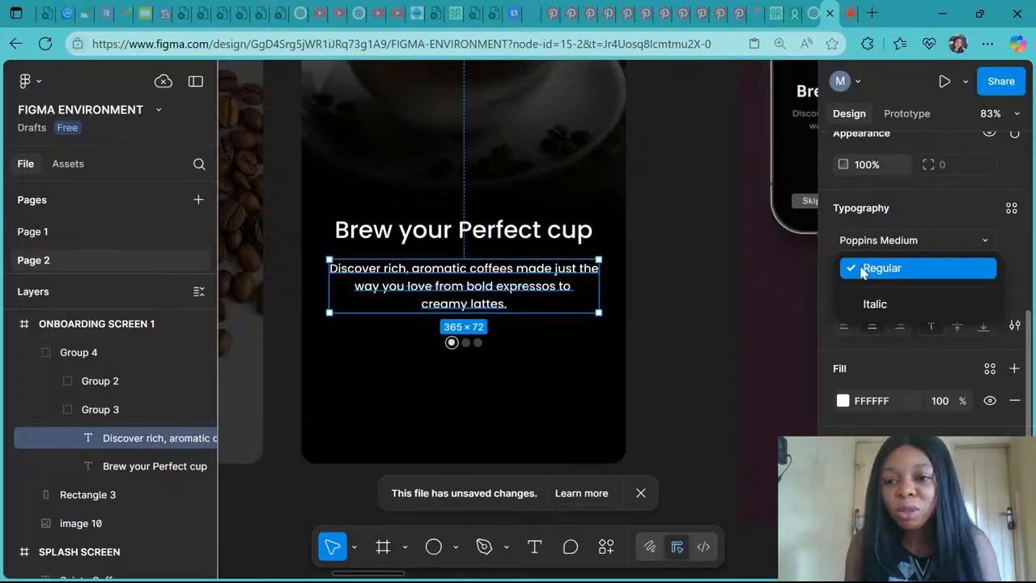
{"action": "left_click", "coordinate": [861, 267]}
{"action": "left_click", "coordinate": [863, 242]}
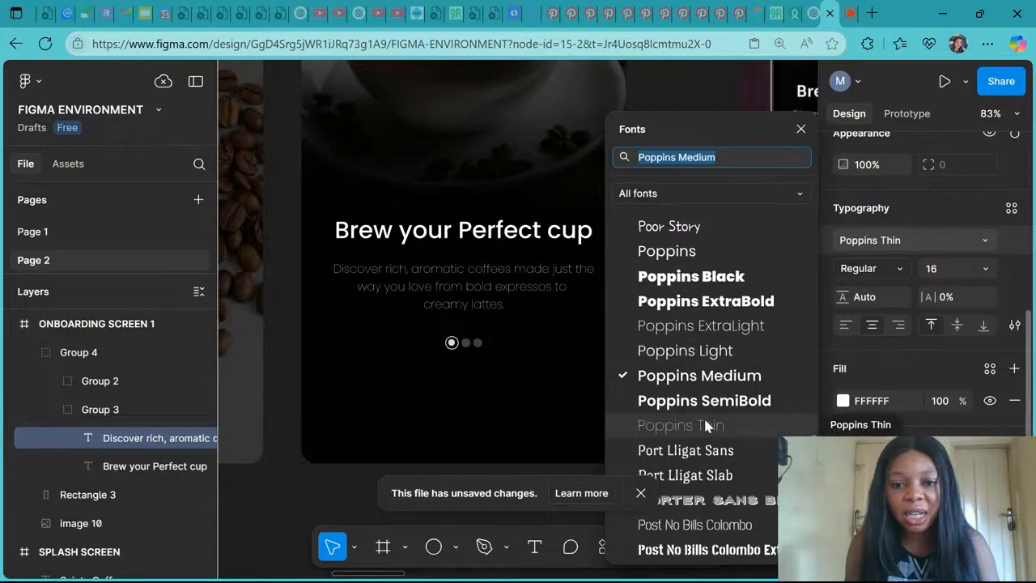
{"action": "left_click", "coordinate": [709, 353]}
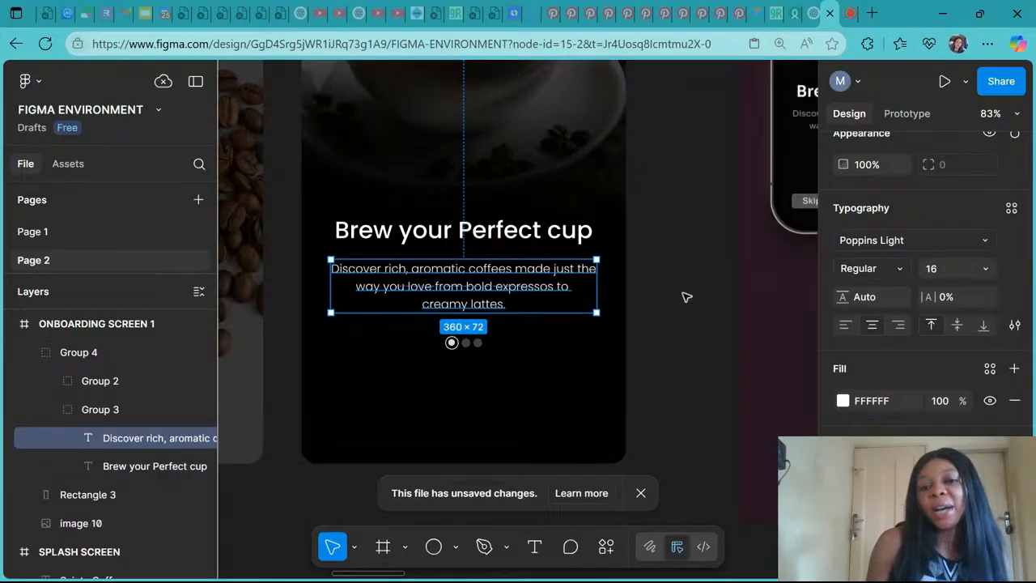
{"action": "scroll", "coordinate": [687, 298], "scroll_direction": "down", "scroll_amount": 5}
{"action": "left_click", "coordinate": [677, 370]}
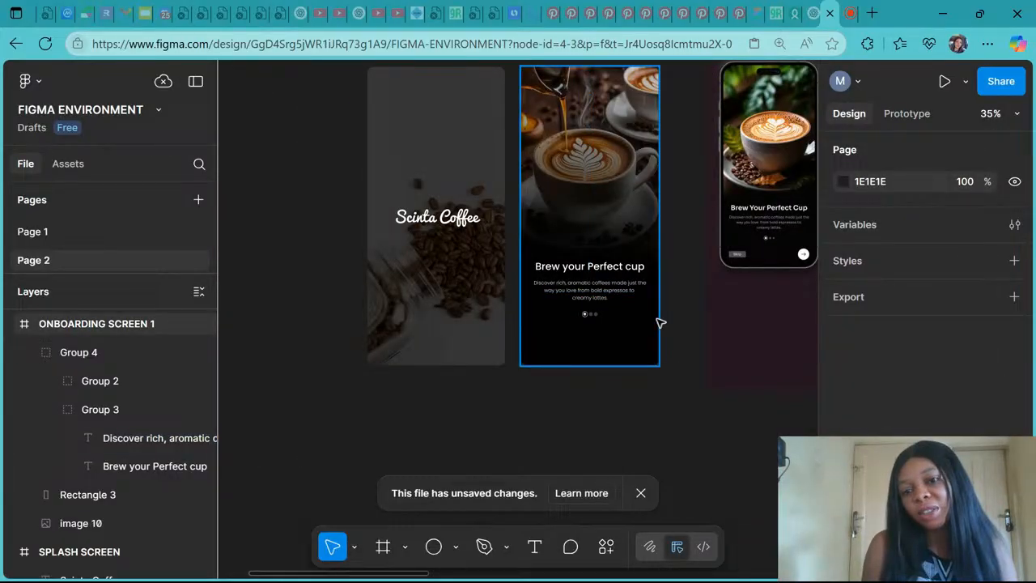
Step: Select the description text inside the group, start sampling a fill colour for it, and dismiss the unsaved-changes notice
{"action": "scroll", "coordinate": [660, 323], "scroll_direction": "up", "scroll_amount": 5}
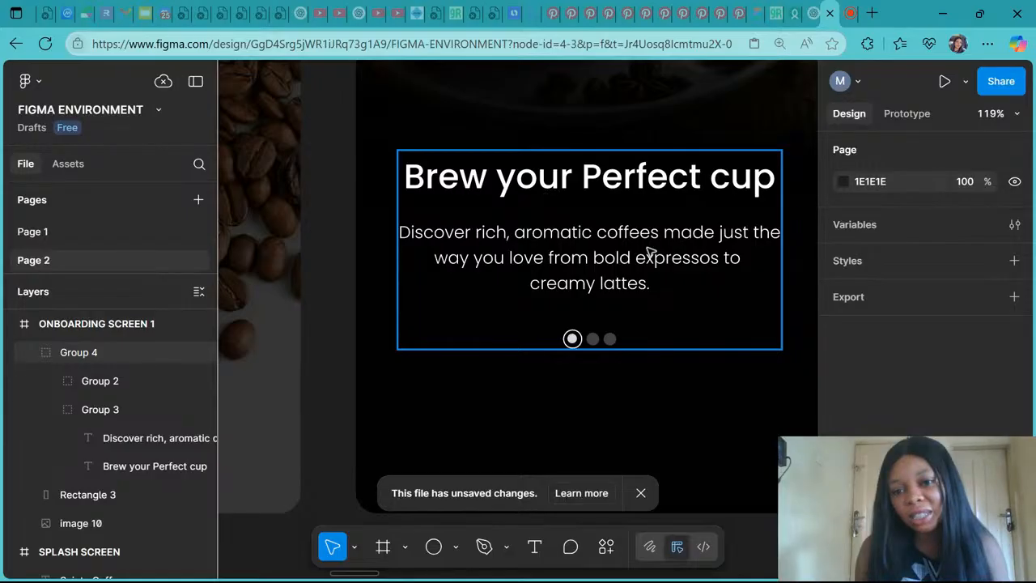
{"action": "scroll", "coordinate": [647, 252], "scroll_direction": "down", "scroll_amount": 5}
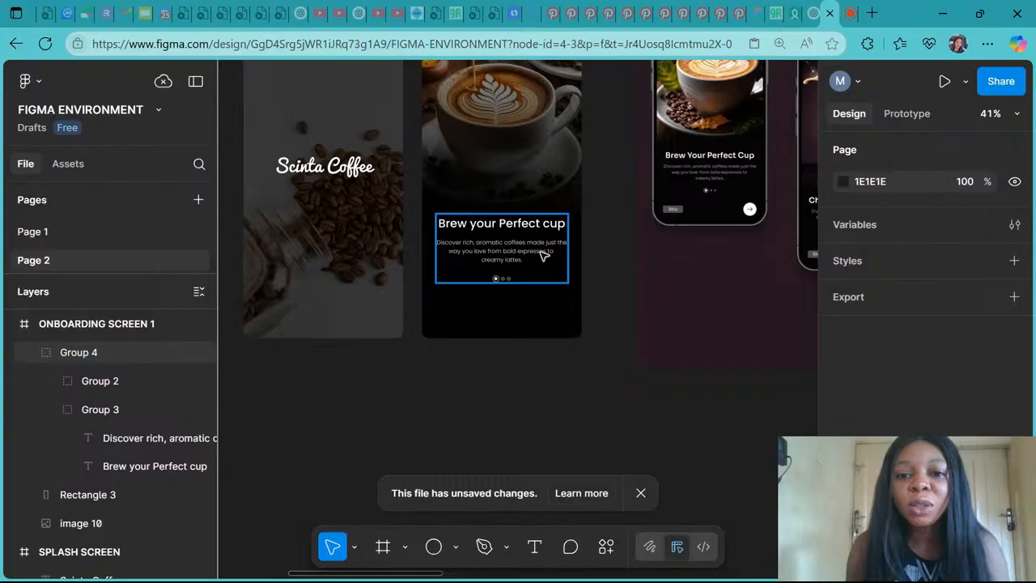
{"action": "scroll", "coordinate": [542, 254], "scroll_direction": "up", "scroll_amount": 3}
{"action": "scroll", "coordinate": [542, 254], "scroll_direction": "up", "scroll_amount": 5}
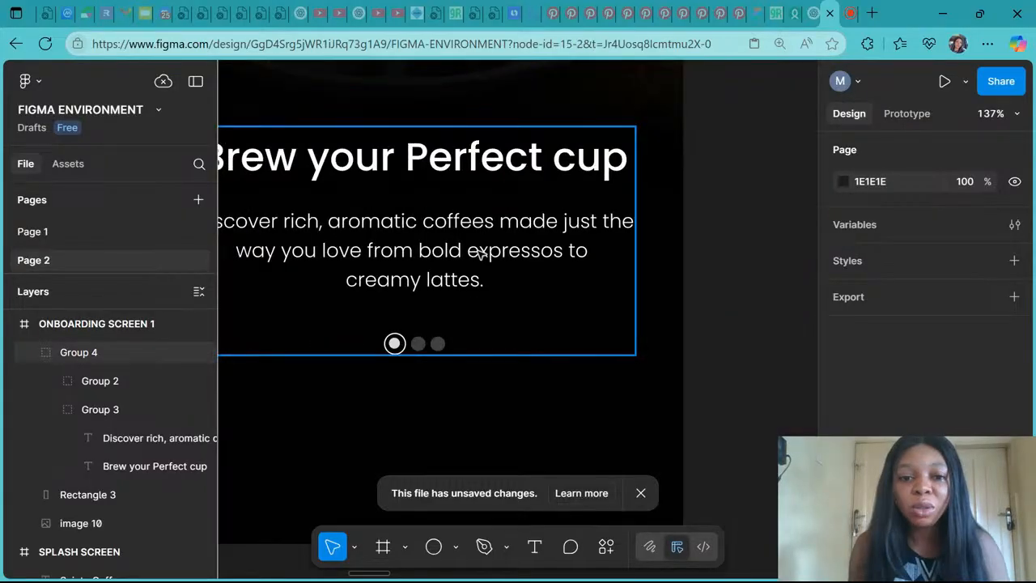
{"action": "double_click", "coordinate": [481, 253]}
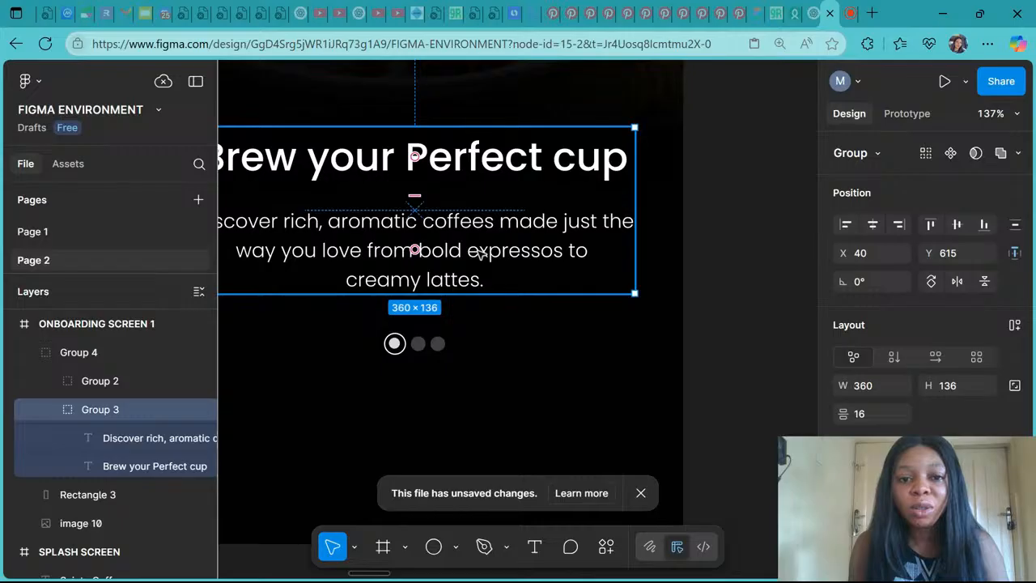
{"action": "double_click", "coordinate": [481, 253]}
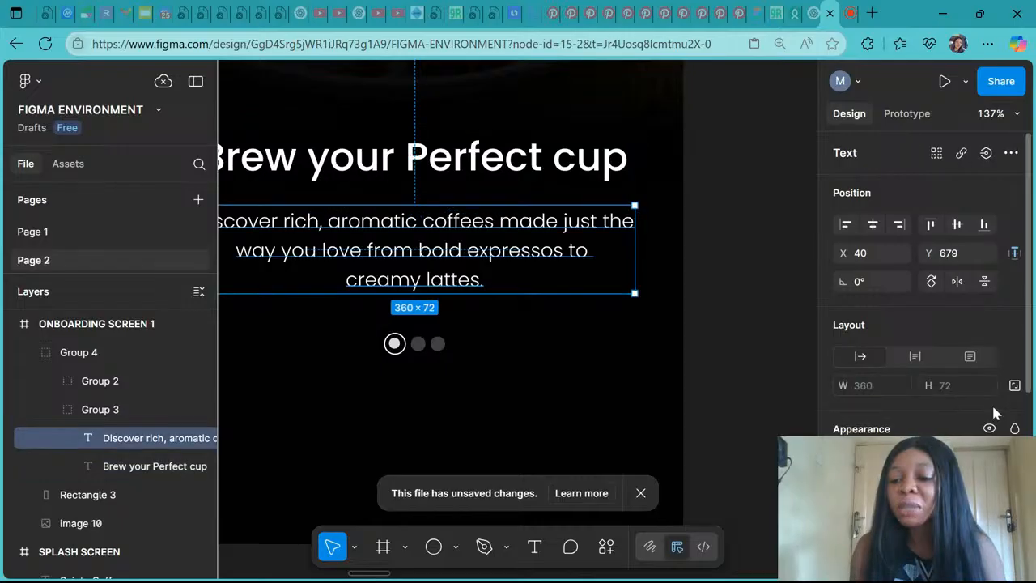
{"action": "scroll", "coordinate": [994, 413], "scroll_direction": "down", "scroll_amount": 5}
{"action": "left_click", "coordinate": [843, 401]}
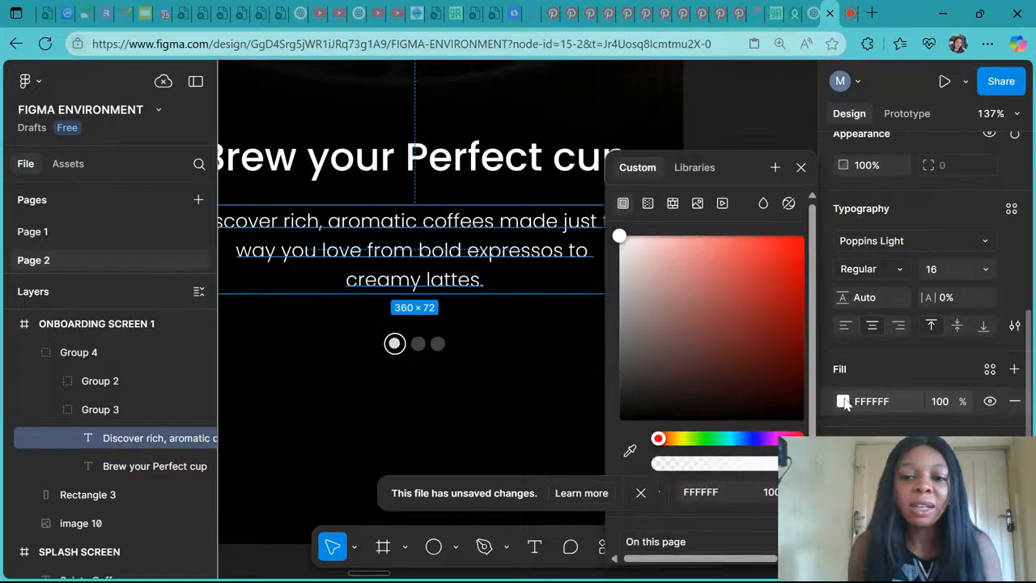
{"action": "left_click", "coordinate": [631, 450]}
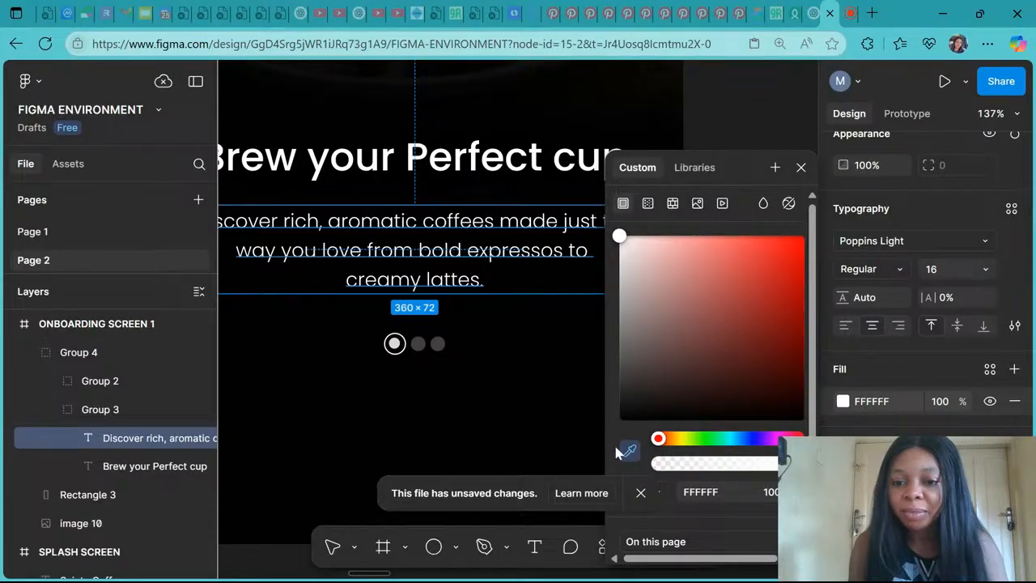
{"action": "left_click", "coordinate": [641, 494]}
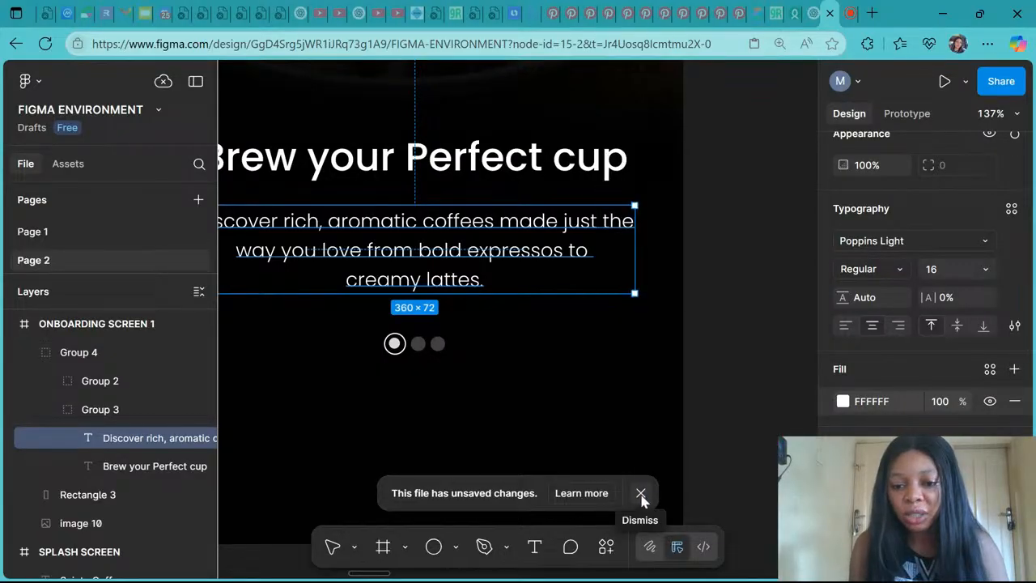
{"action": "left_click", "coordinate": [642, 494]}
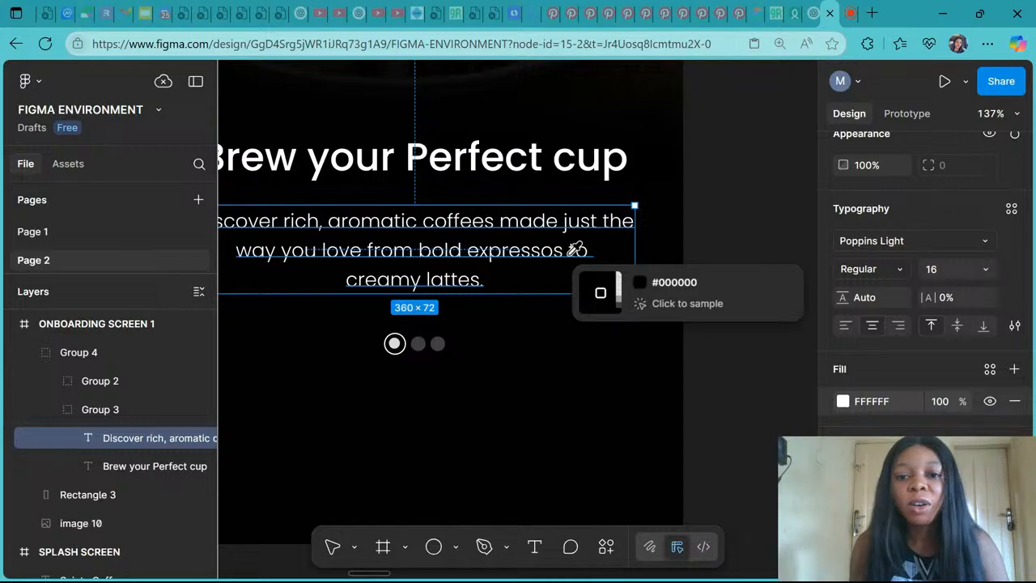
{"action": "key", "text": "Escape"}
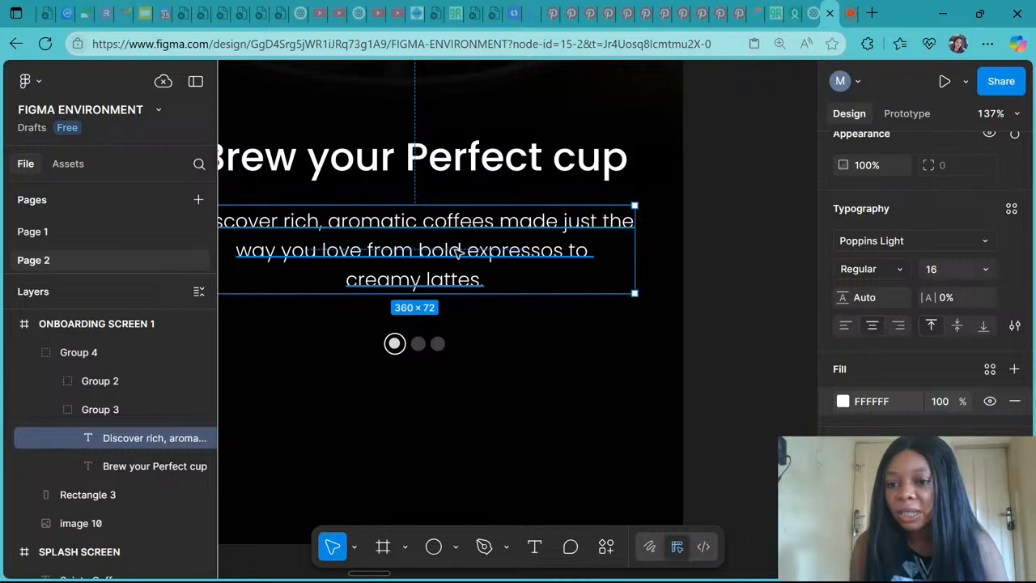
Step: Try the dark grey 424141, sampled from an inactive page-indicator dot, as the description's fill colour, and revert it
{"action": "left_click", "coordinate": [843, 401]}
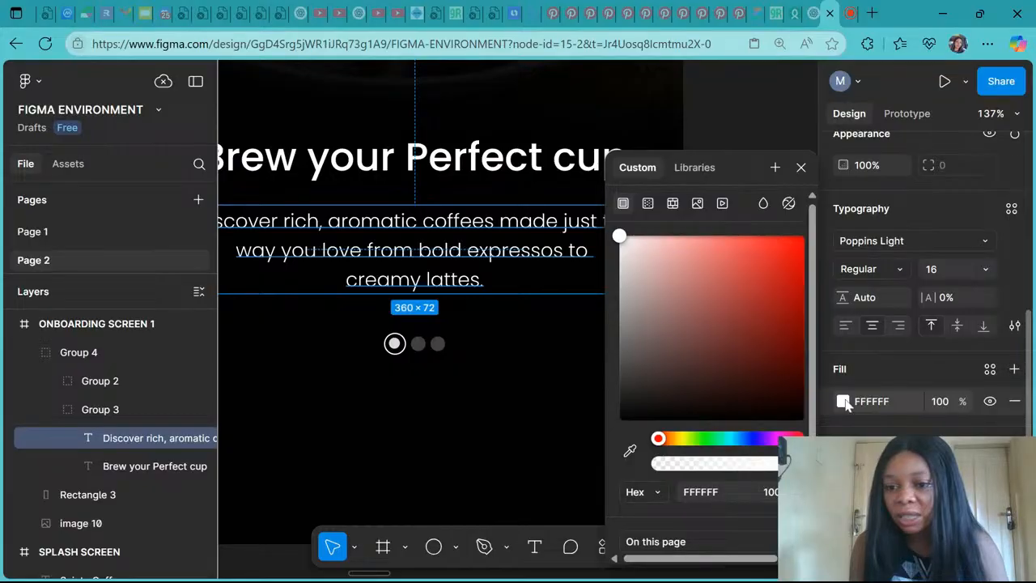
{"action": "left_click", "coordinate": [631, 451]}
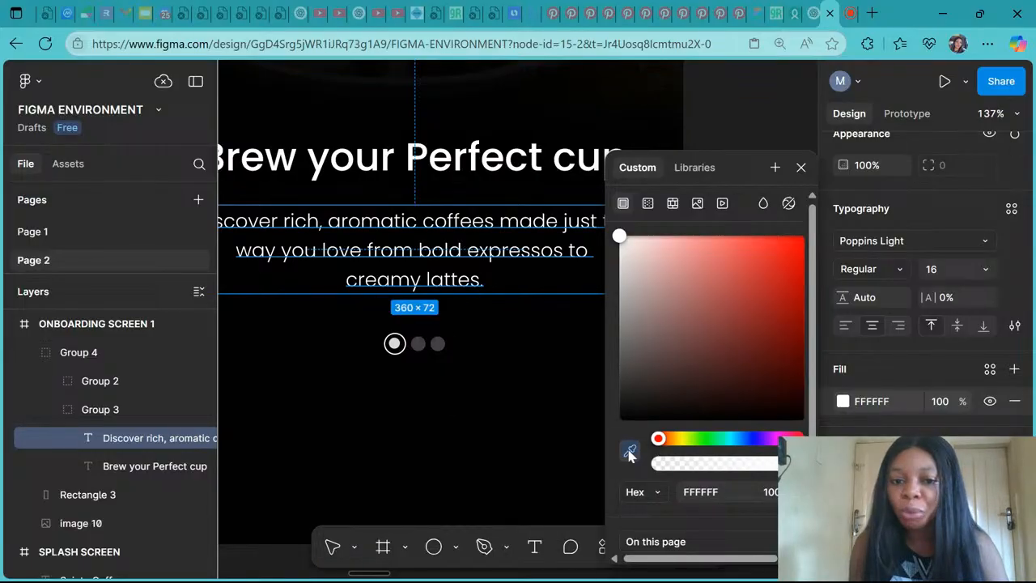
{"action": "left_click", "coordinate": [440, 342]}
{"action": "left_click", "coordinate": [800, 166]}
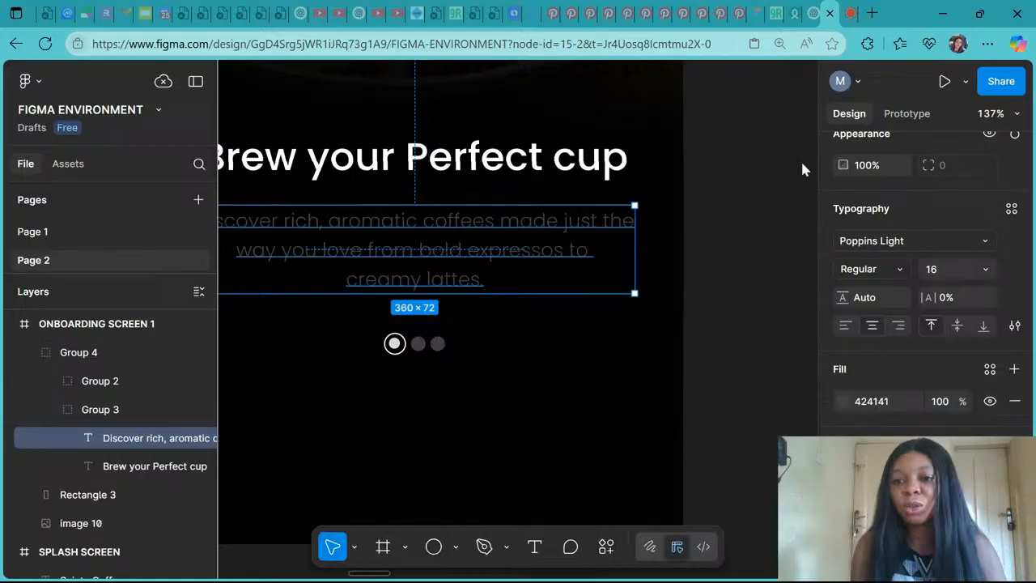
{"action": "left_click", "coordinate": [724, 332]}
{"action": "scroll", "coordinate": [725, 332], "scroll_direction": "down", "scroll_amount": 5}
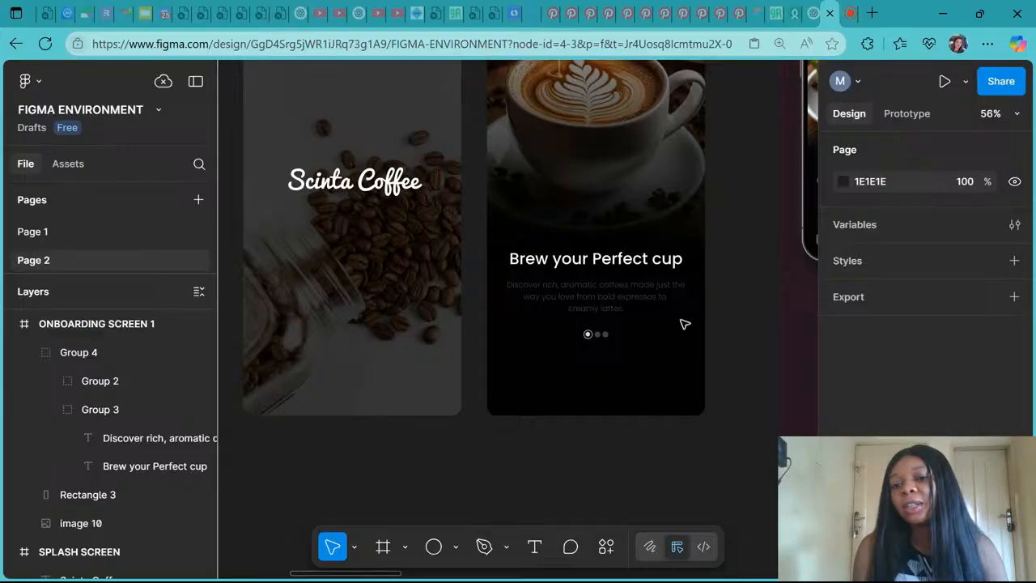
{"action": "scroll", "coordinate": [666, 291], "scroll_direction": "up", "scroll_amount": 5}
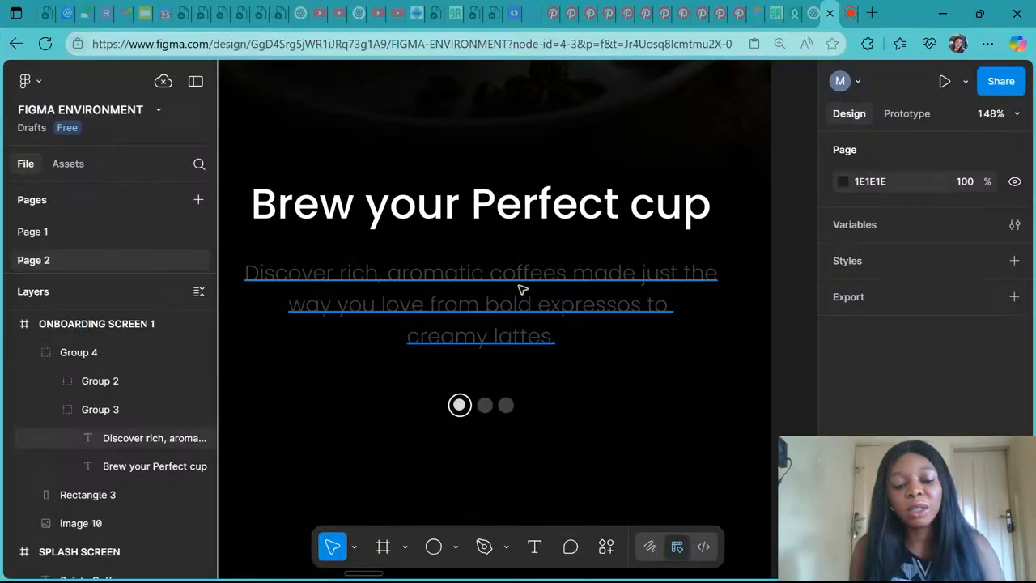
{"action": "left_click", "coordinate": [522, 289]}
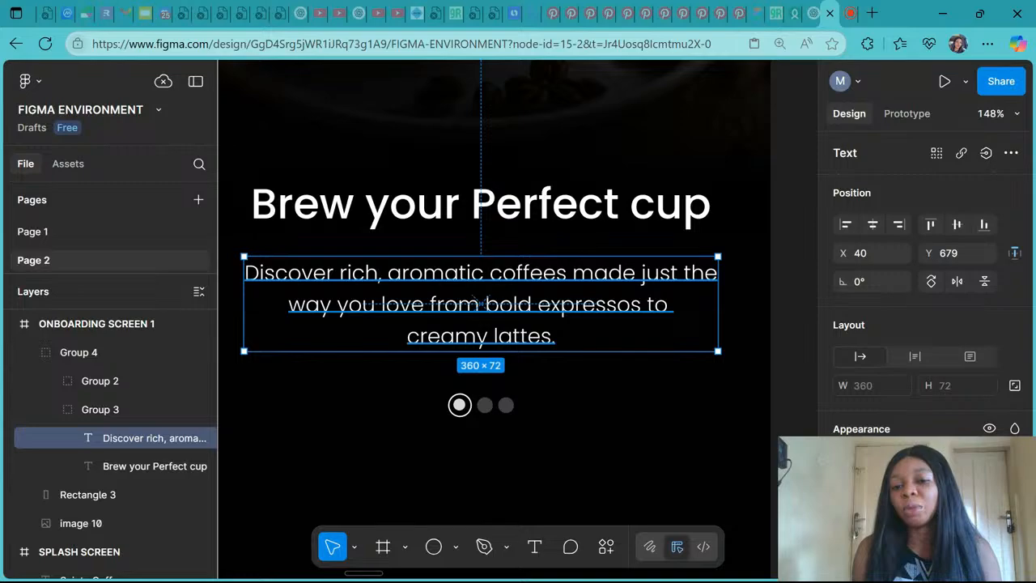
{"action": "scroll", "coordinate": [474, 302], "scroll_direction": "down", "scroll_amount": 4}
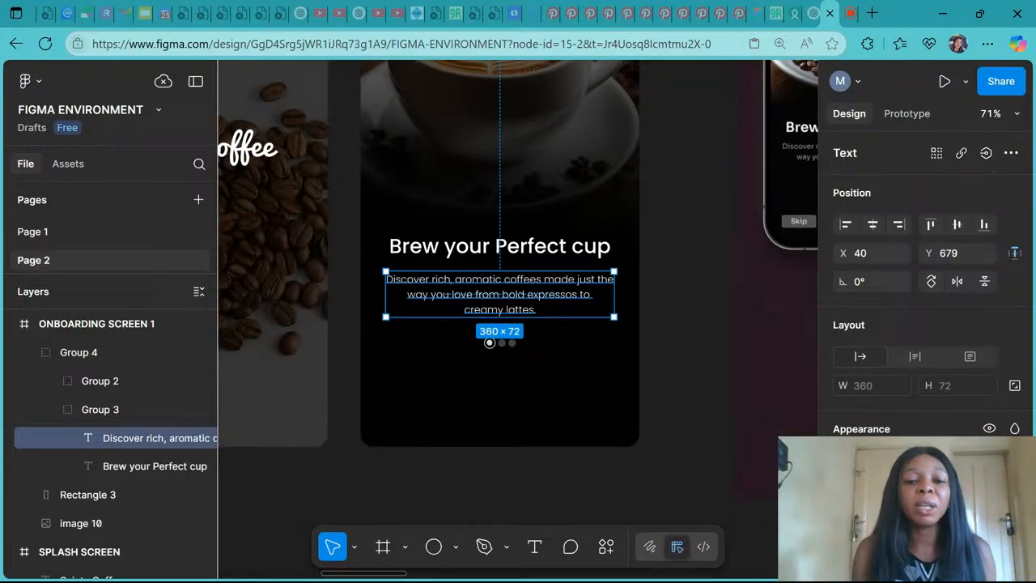
{"action": "left_click", "coordinate": [716, 341]}
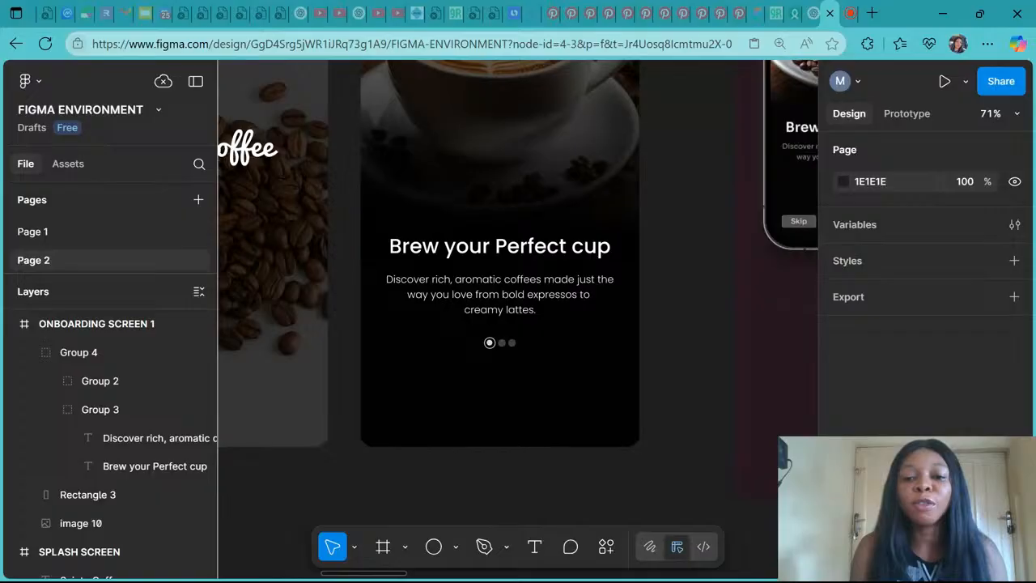
Step: Examine the Skip button and the round arrow button at the foot of the reference mockups
{"action": "scroll", "coordinate": [382, 339], "scroll_direction": "down", "scroll_amount": 3}
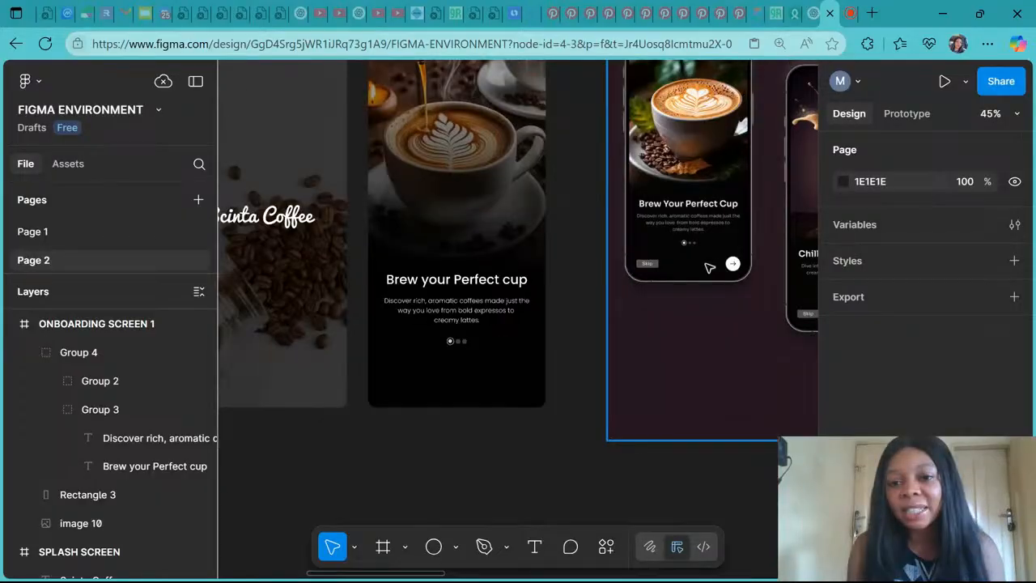
{"action": "scroll", "coordinate": [710, 268], "scroll_direction": "up", "scroll_amount": 6}
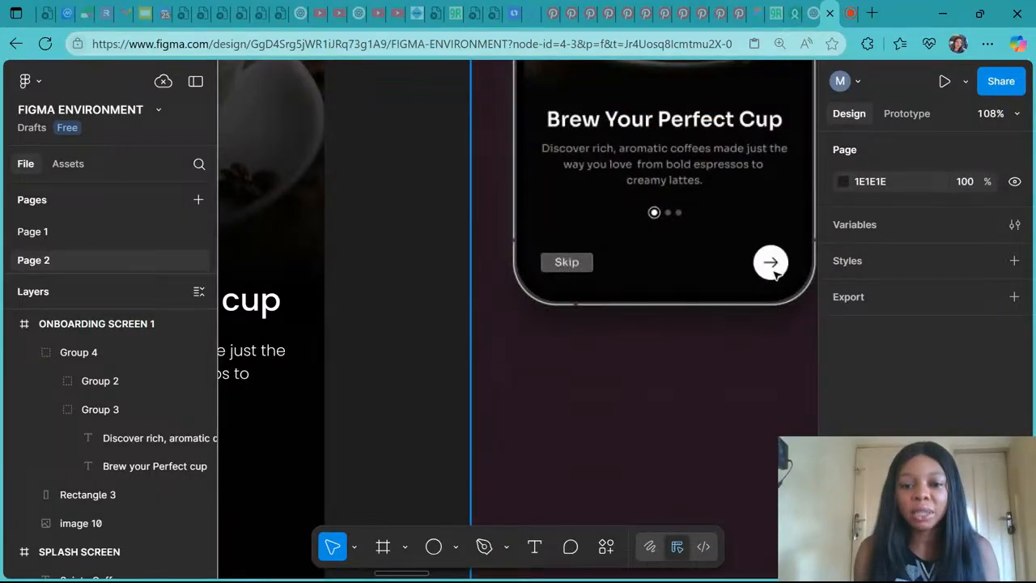
{"action": "scroll", "coordinate": [775, 273], "scroll_direction": "down", "scroll_amount": 3}
{"action": "scroll", "coordinate": [693, 269], "scroll_direction": "down", "scroll_amount": 4}
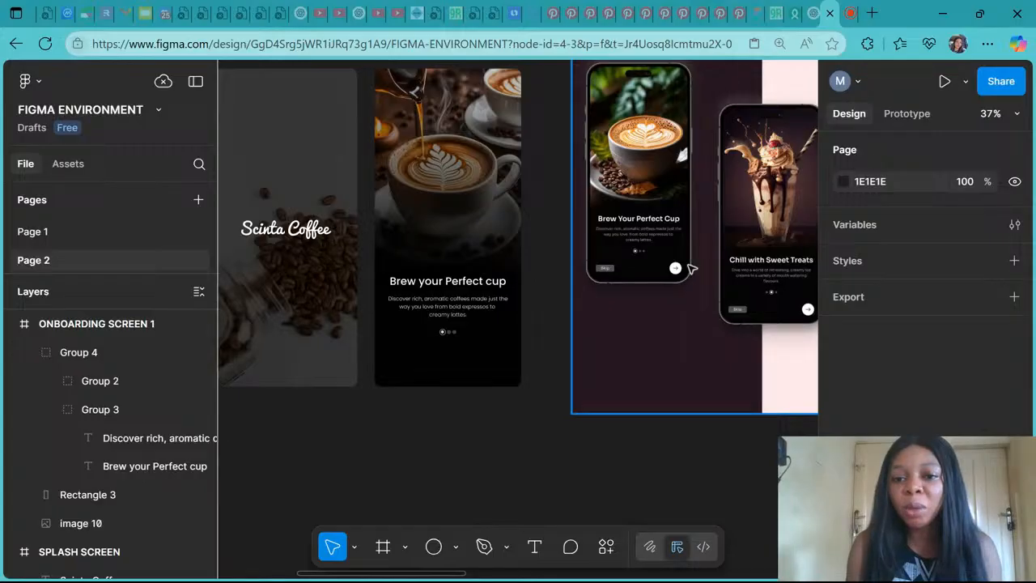
{"action": "scroll", "coordinate": [692, 268], "scroll_direction": "up", "scroll_amount": 3}
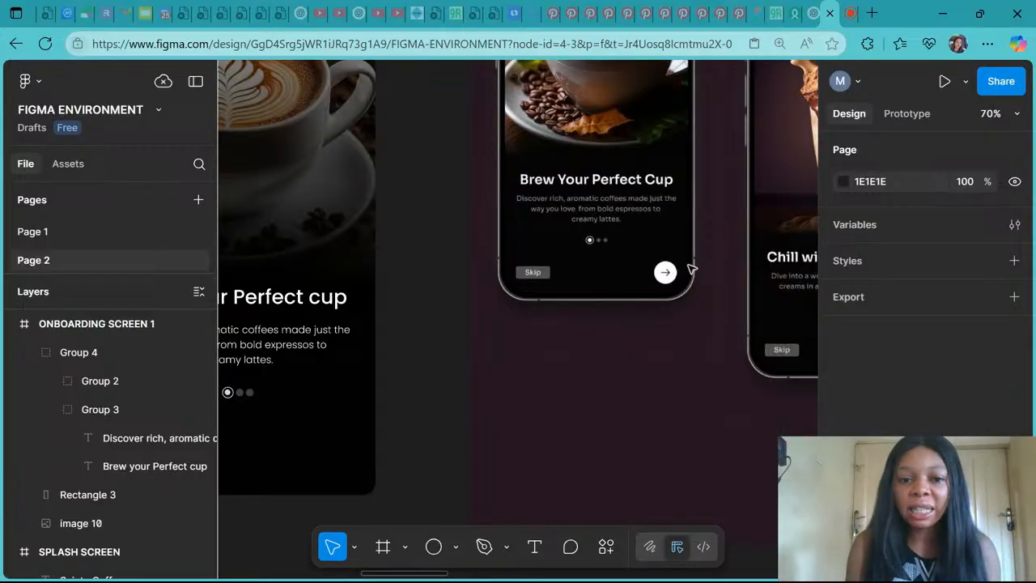
{"action": "scroll", "coordinate": [692, 269], "scroll_direction": "up", "scroll_amount": 4}
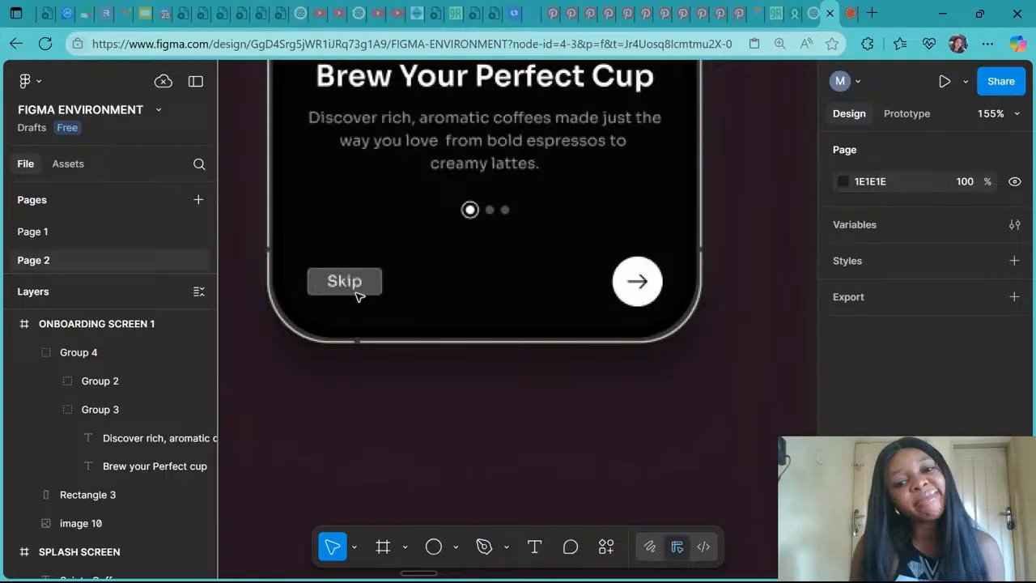
{"action": "scroll", "coordinate": [357, 296], "scroll_direction": "down", "scroll_amount": 4}
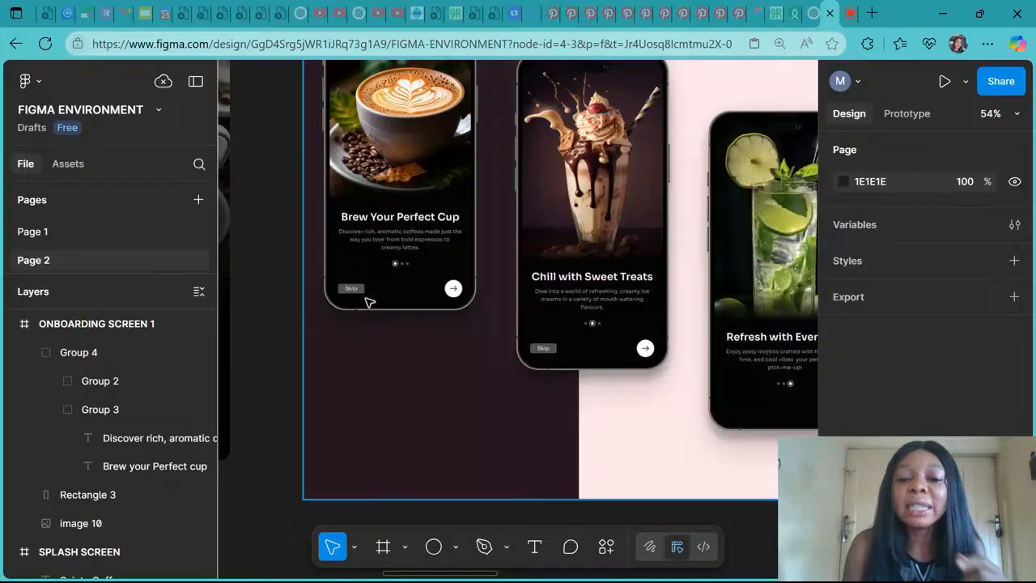
{"action": "scroll", "coordinate": [366, 302], "scroll_direction": "up", "scroll_amount": 5}
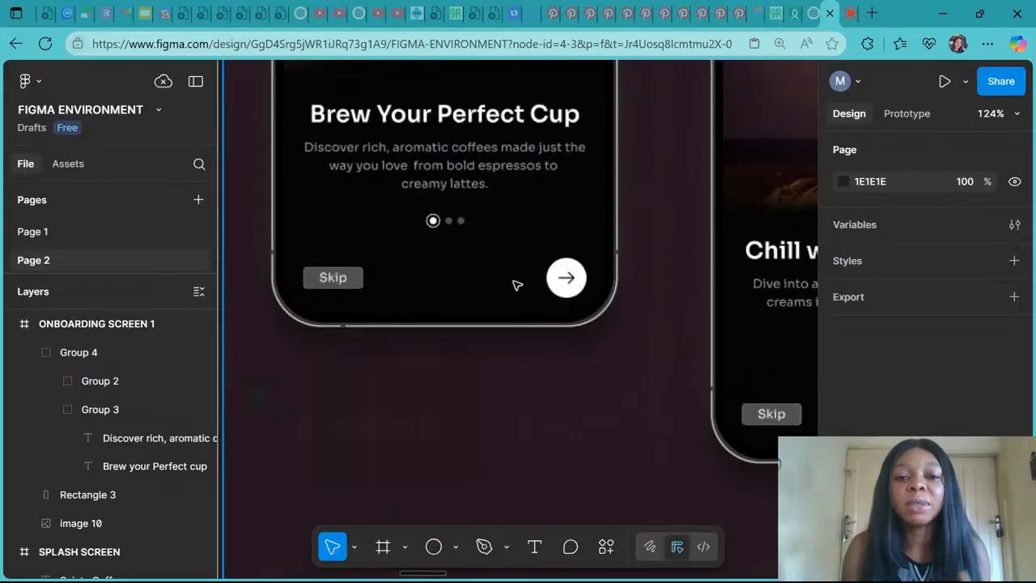
{"action": "scroll", "coordinate": [517, 285], "scroll_direction": "down", "scroll_amount": 7}
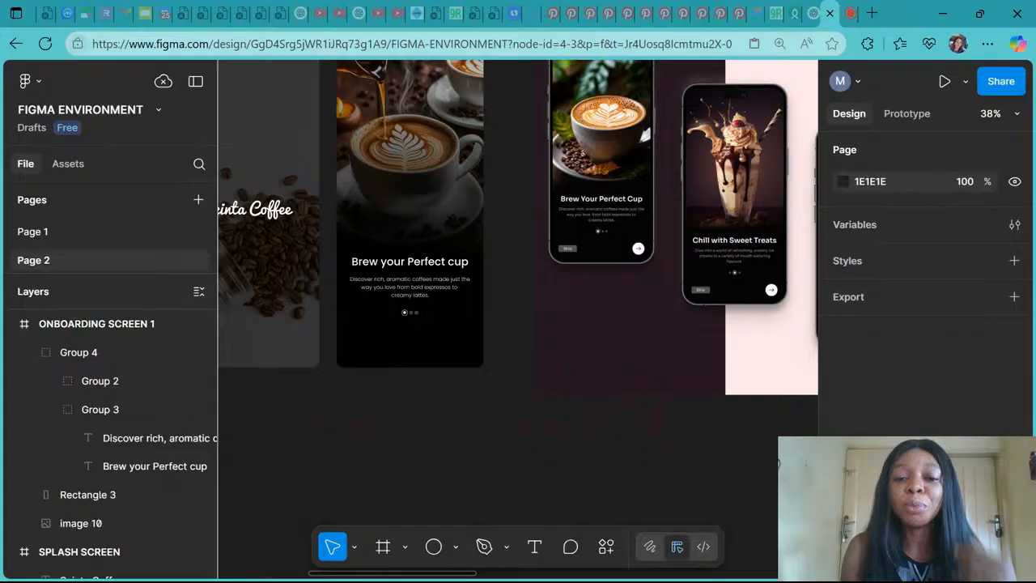
Step: Copy the description text, paste it into the first onboarding screen, and place the copy below the page-indicator dots
{"action": "scroll", "coordinate": [396, 332], "scroll_direction": "up", "scroll_amount": 2}
{"action": "left_click", "coordinate": [411, 269]}
{"action": "double_click", "coordinate": [410, 270]}
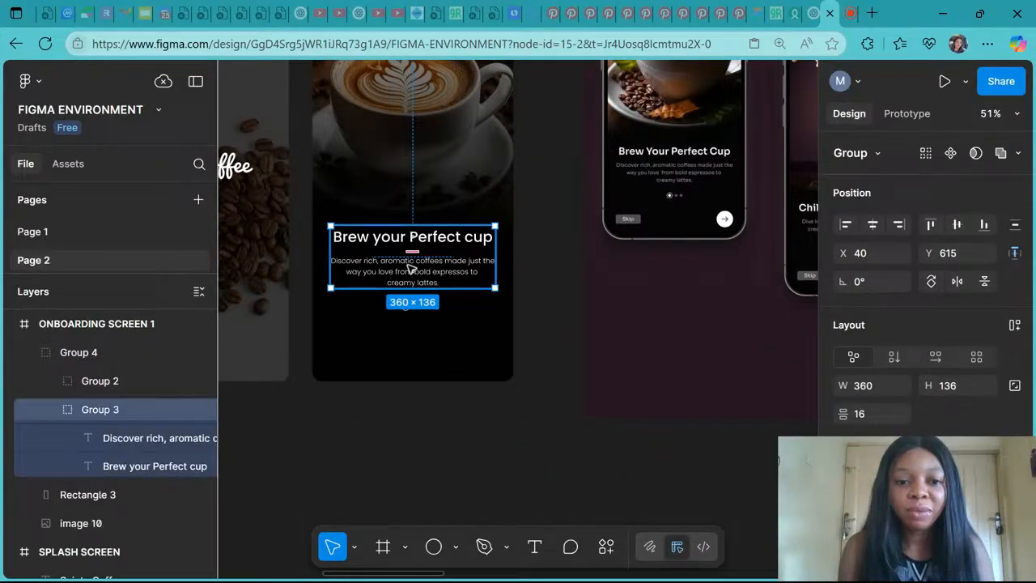
{"action": "double_click", "coordinate": [409, 270]}
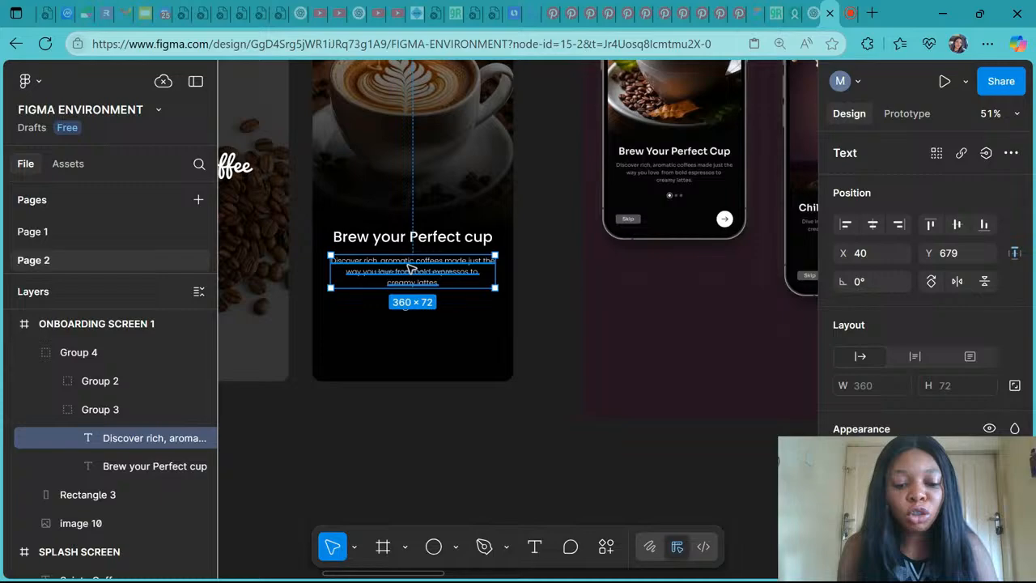
{"action": "left_click", "coordinate": [377, 375]}
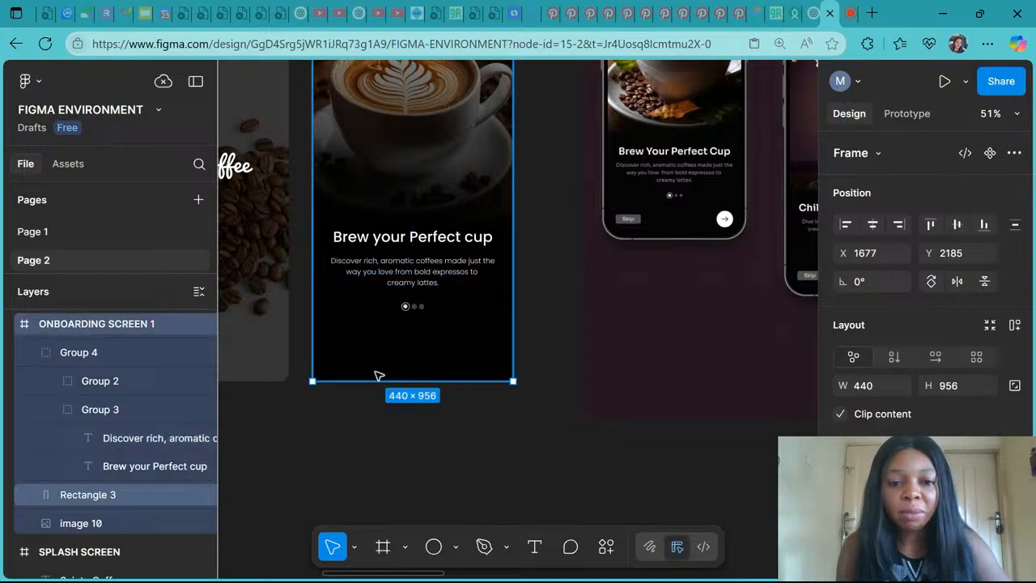
{"action": "key", "text": "ctrl+v"}
{"action": "left_click_drag", "start_coordinate": [385, 117], "coordinate": [384, 484]}
Step: Replace the copied description's wording with "Skip"
{"action": "double_click", "coordinate": [385, 484]}
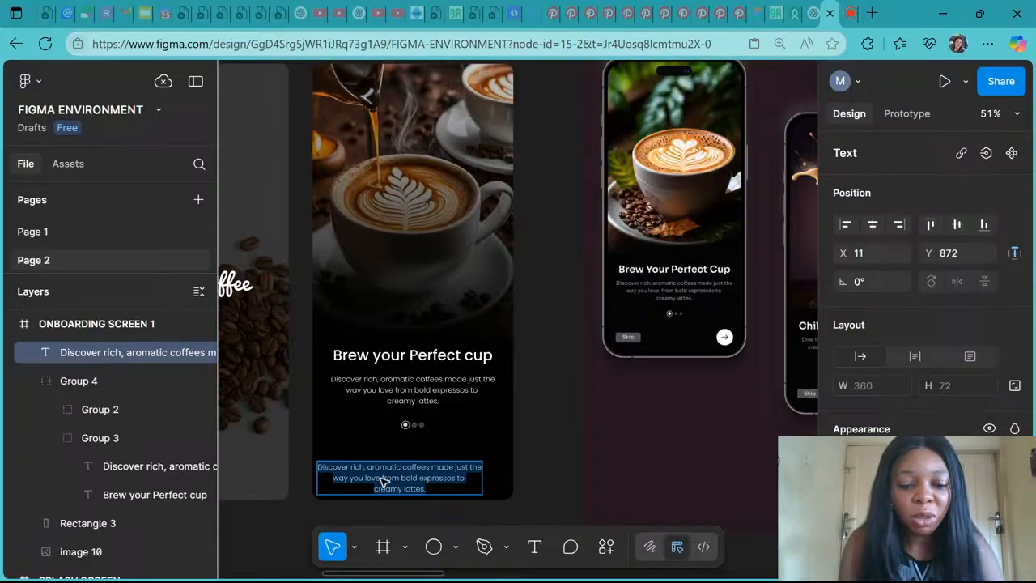
{"action": "type", "text": "Skip"}
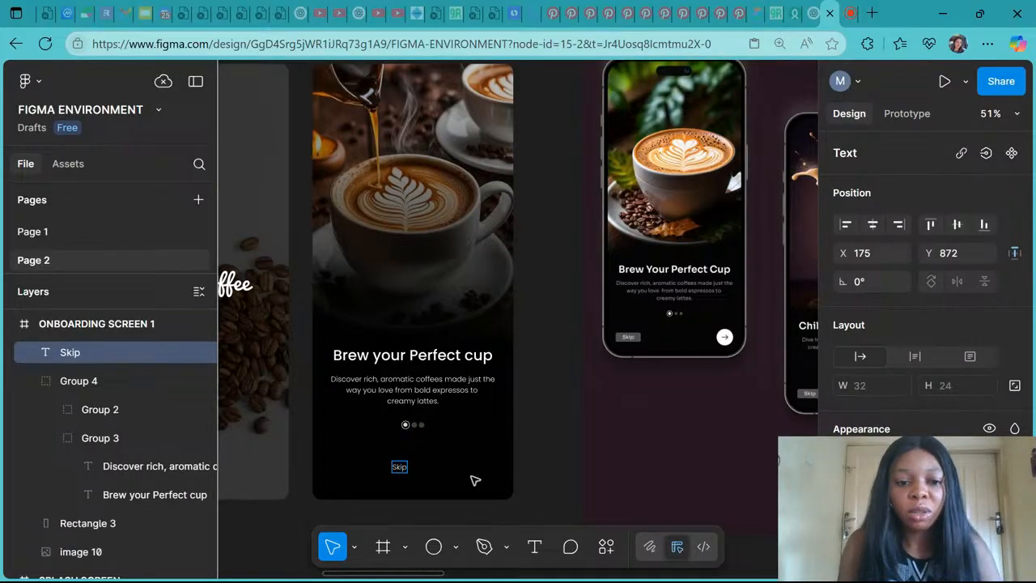
{"action": "key", "text": "Escape"}
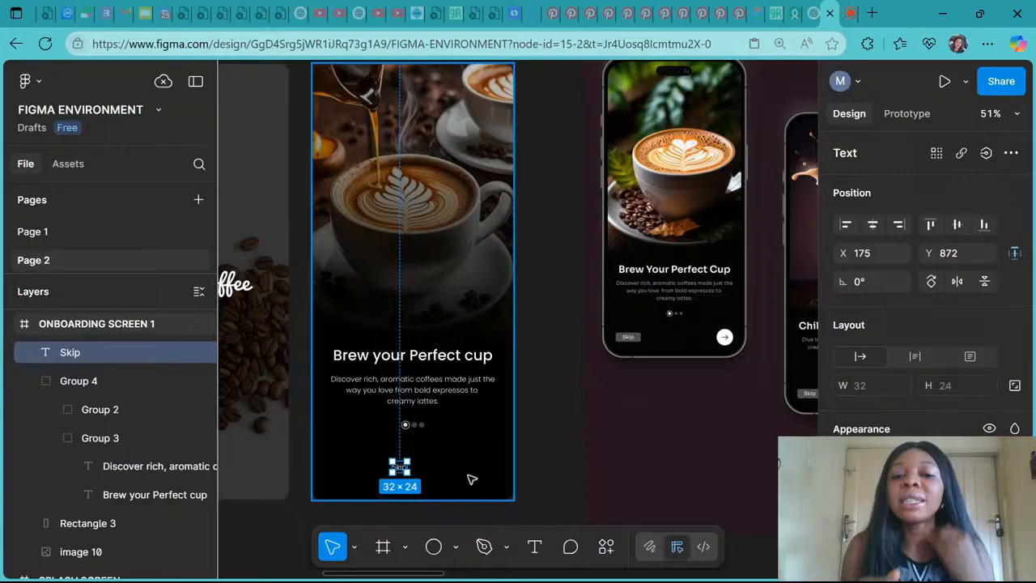
Step: Move the Skip label to X 40, Y 893, in line with the description's left edge near the screen's foot
{"action": "scroll", "coordinate": [518, 324], "scroll_direction": "down", "scroll_amount": 3}
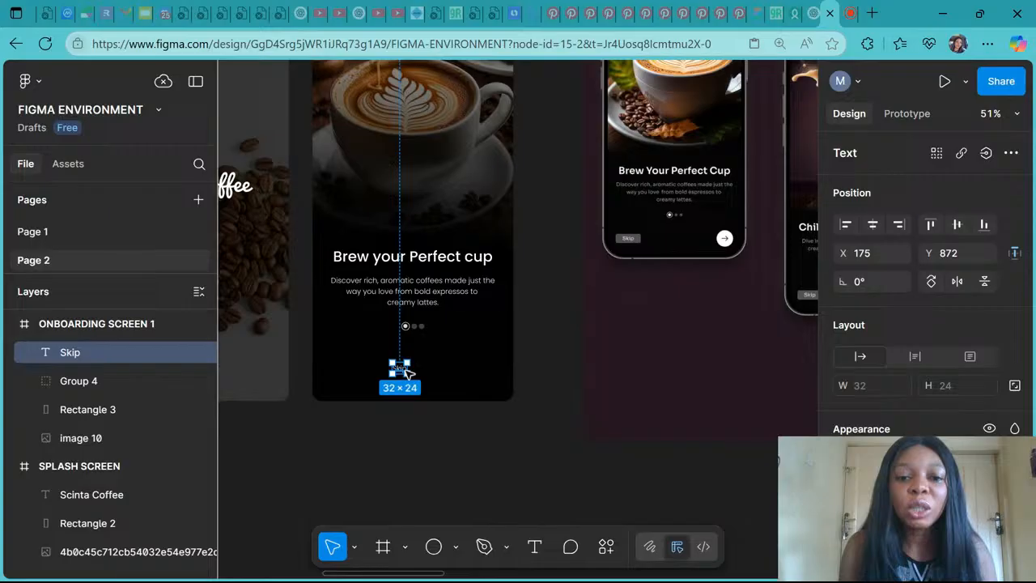
{"action": "scroll", "coordinate": [404, 371], "scroll_direction": "up", "scroll_amount": 5}
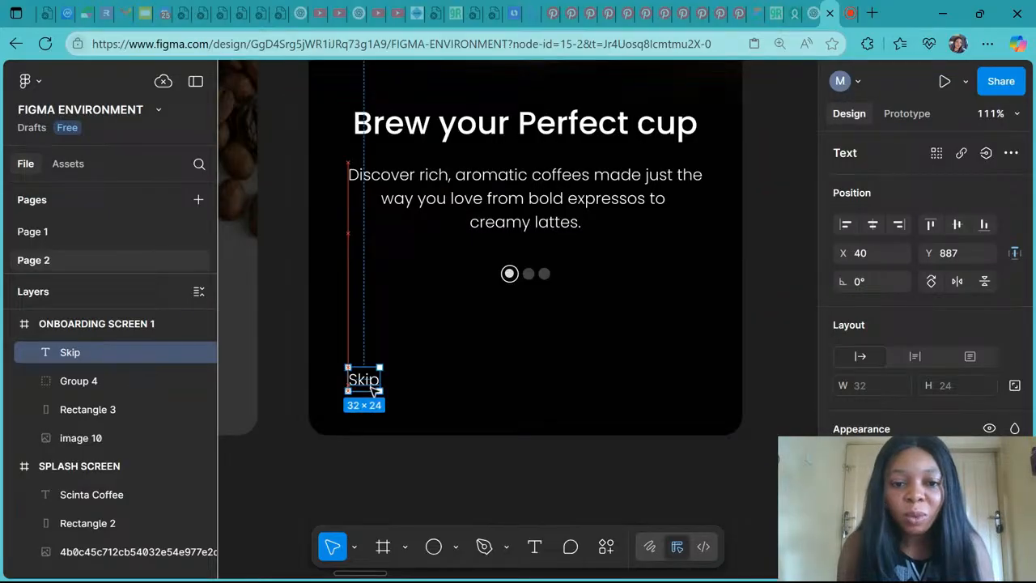
{"action": "left_click_drag", "start_coordinate": [372, 391], "coordinate": [375, 395]}
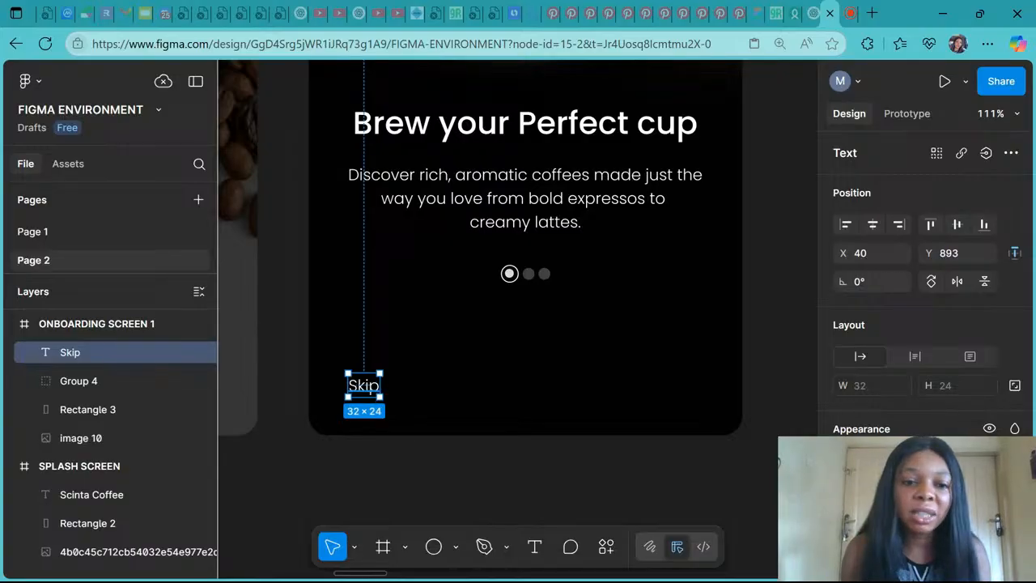
{"action": "scroll", "coordinate": [372, 392], "scroll_direction": "down", "scroll_amount": 3}
{"action": "left_click", "coordinate": [450, 396]}
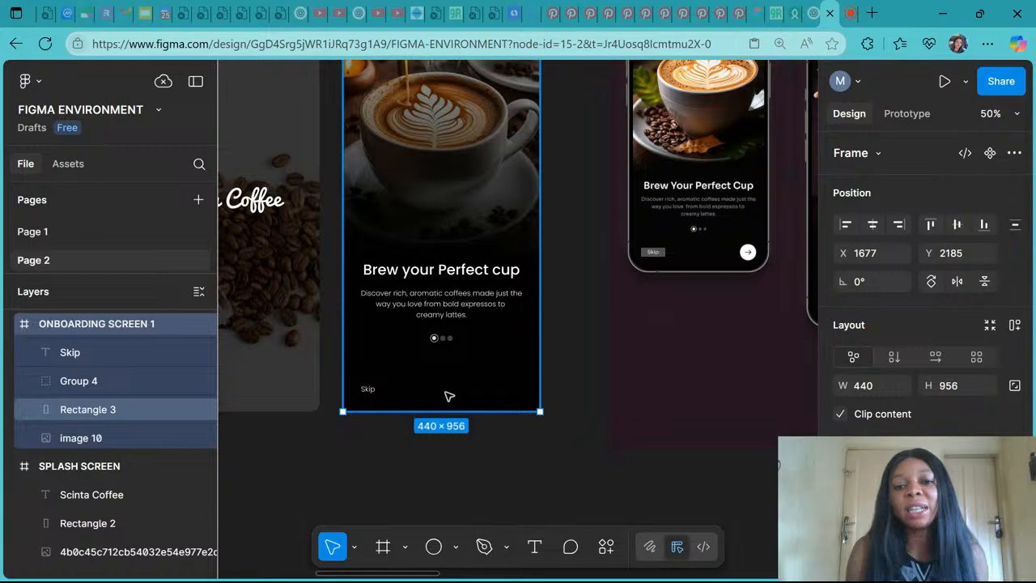
Step: Following the reference's arrow button, draw a circle about 41 × 41 near the onboarding screen's lower right corner
{"action": "scroll", "coordinate": [449, 395], "scroll_direction": "up", "scroll_amount": 2}
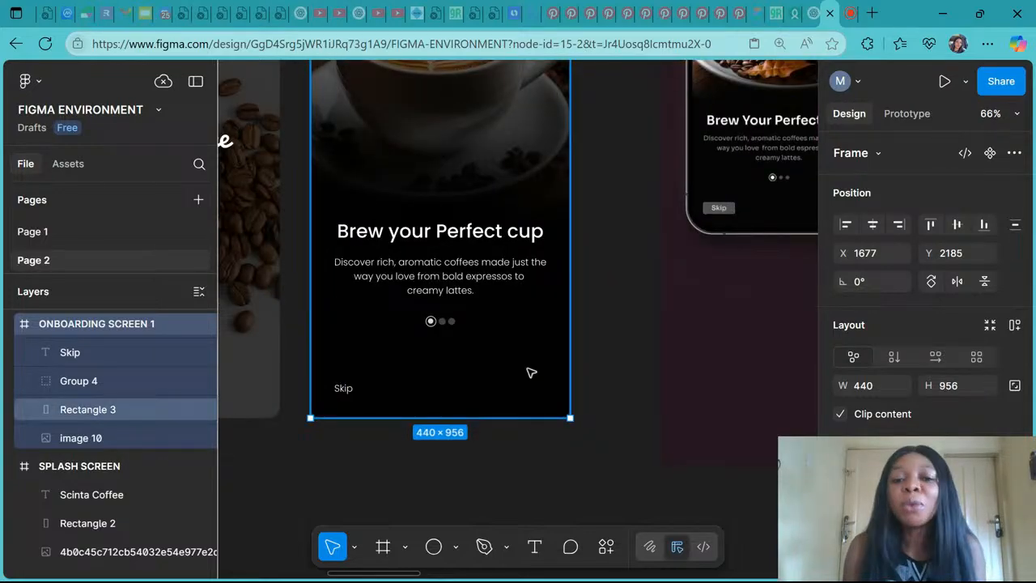
{"action": "scroll", "coordinate": [530, 373], "scroll_direction": "down", "scroll_amount": 3}
{"action": "scroll", "coordinate": [538, 368], "scroll_direction": "down", "scroll_amount": 1}
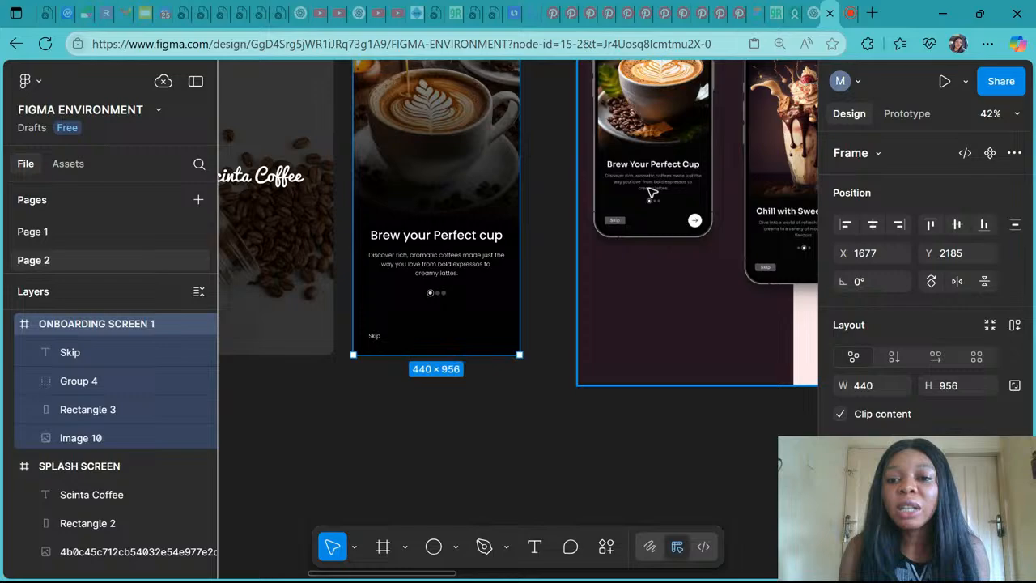
{"action": "scroll", "coordinate": [651, 193], "scroll_direction": "up", "scroll_amount": 3}
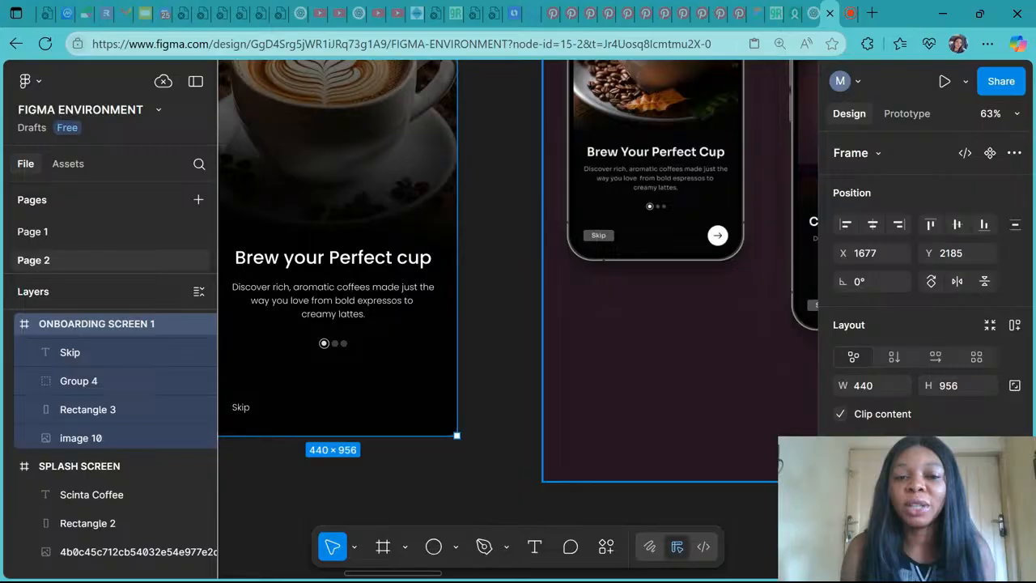
{"action": "scroll", "coordinate": [415, 274], "scroll_direction": "down", "scroll_amount": 4}
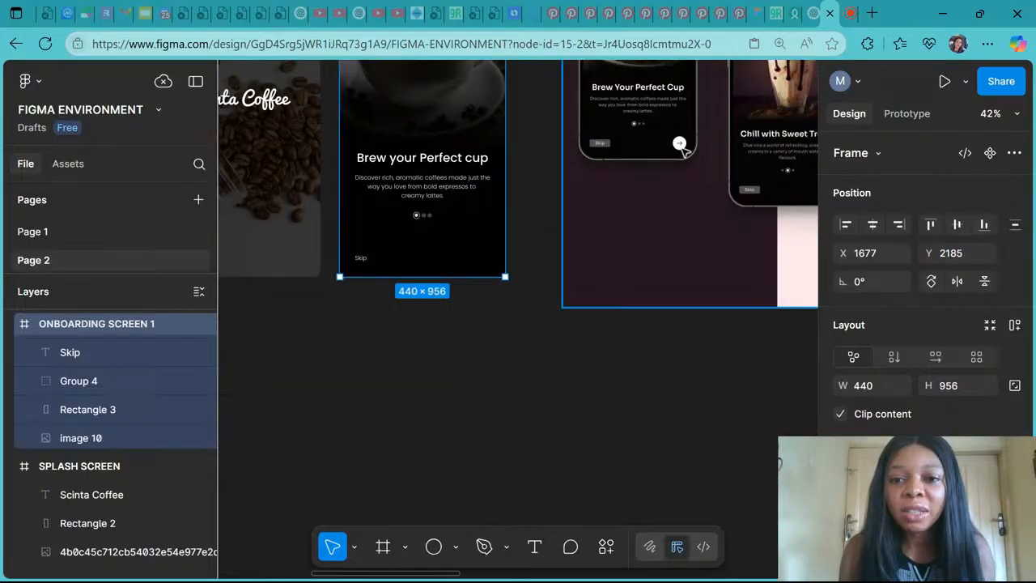
{"action": "scroll", "coordinate": [494, 271], "scroll_direction": "up", "scroll_amount": 5}
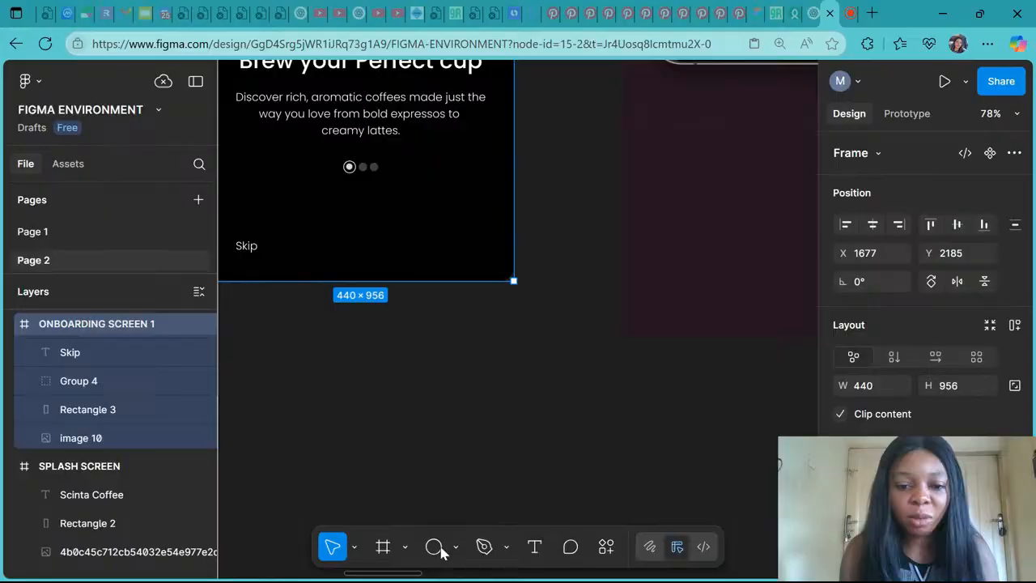
{"action": "key", "text": "o"}
{"action": "mouse_move", "coordinate": [430, 235]}
{"action": "left_mouse_down"}
{"action": "mouse_move", "coordinate": [477, 278]}
{"action": "mouse_move", "coordinate": [464, 268]}
{"action": "mouse_move", "coordinate": [460, 232]}
{"action": "left_mouse_up"}
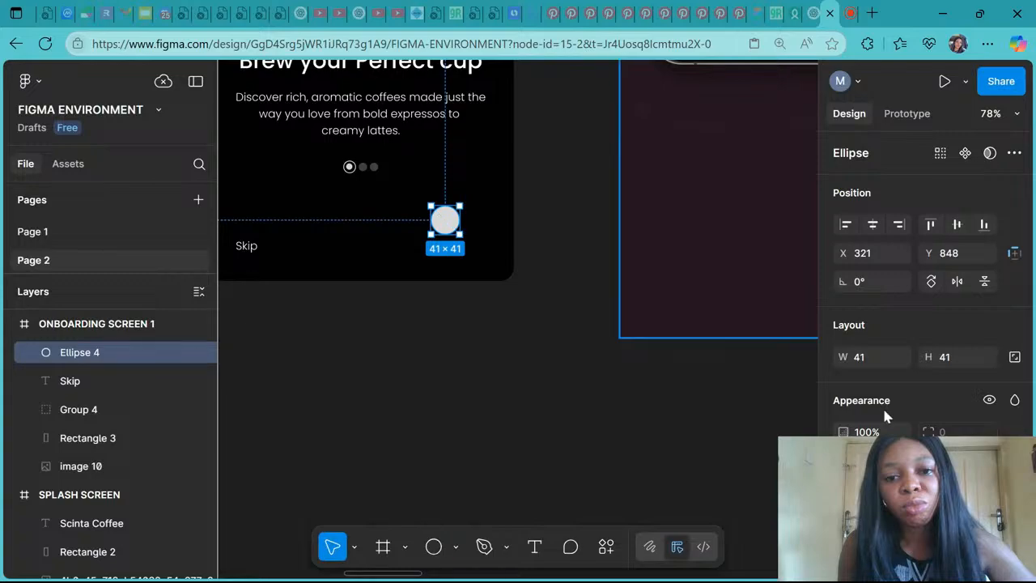
Step: Set the circle's size to 40 × 40 and move it to X 355, Y 877, opposite the Skip label
{"action": "left_click", "coordinate": [948, 357]}
{"action": "type", "text": "40"}
{"action": "key", "text": "Return"}
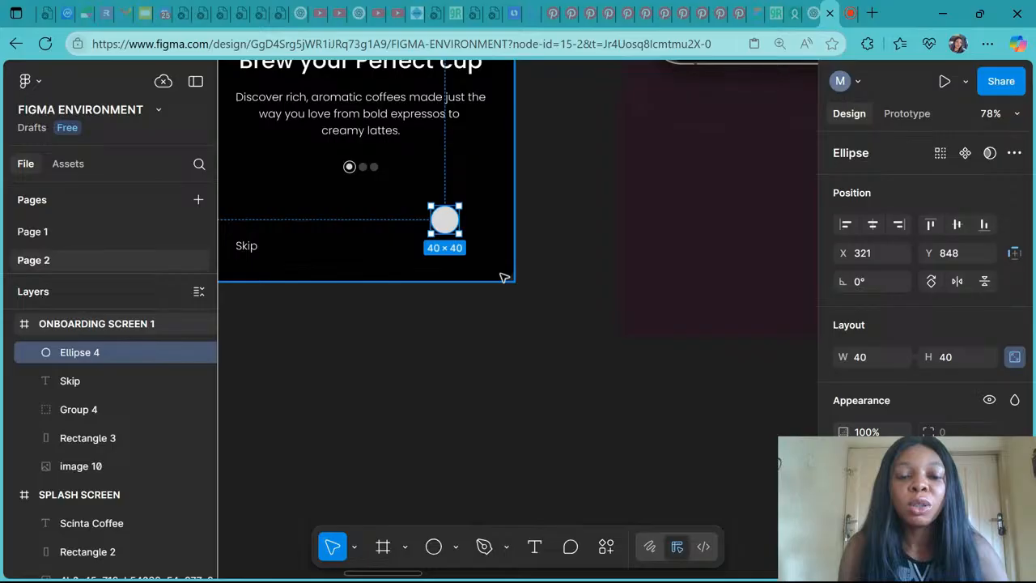
{"action": "scroll", "coordinate": [503, 278], "scroll_direction": "down", "scroll_amount": 3, "text": "ctrl"}
{"action": "left_click_drag", "start_coordinate": [467, 242], "coordinate": [481, 253]}
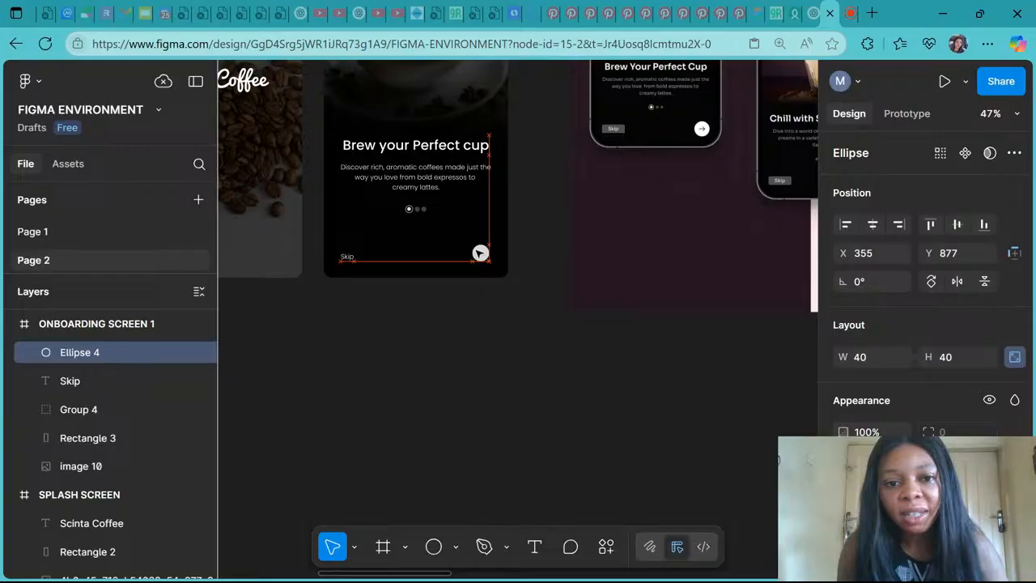
{"action": "left_click", "coordinate": [539, 314]}
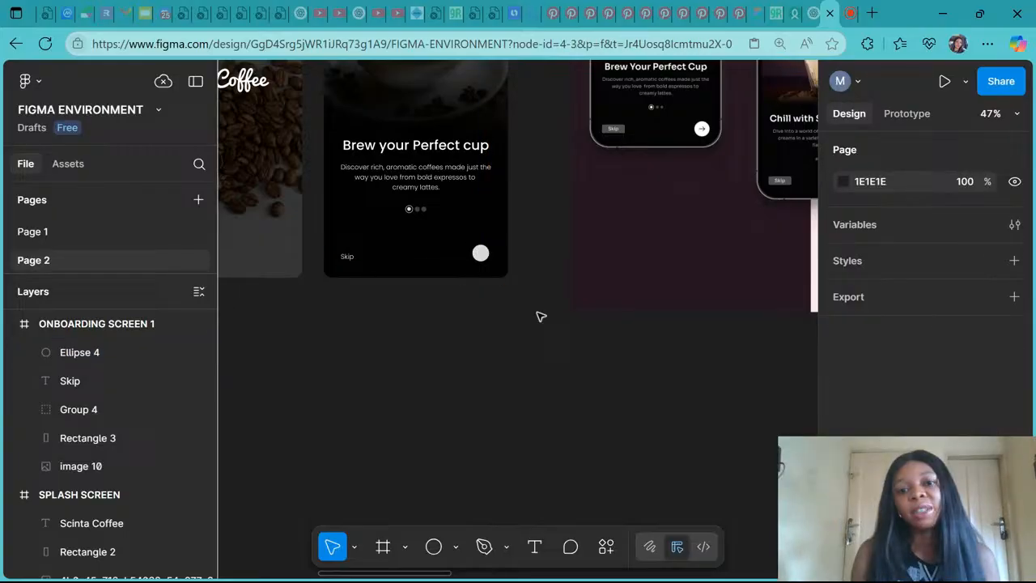
Step: Try out the Pen tool with a closed curved shape about 1082 × 261 below the onboarding screen, and delete it
{"action": "scroll", "coordinate": [705, 134], "scroll_direction": "up", "scroll_amount": 2}
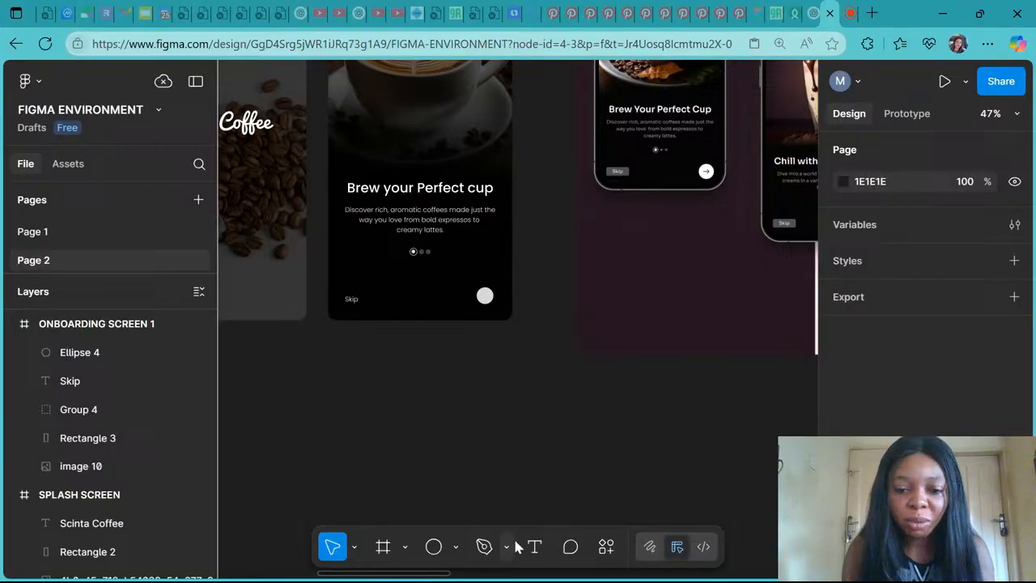
{"action": "left_click", "coordinate": [485, 548]}
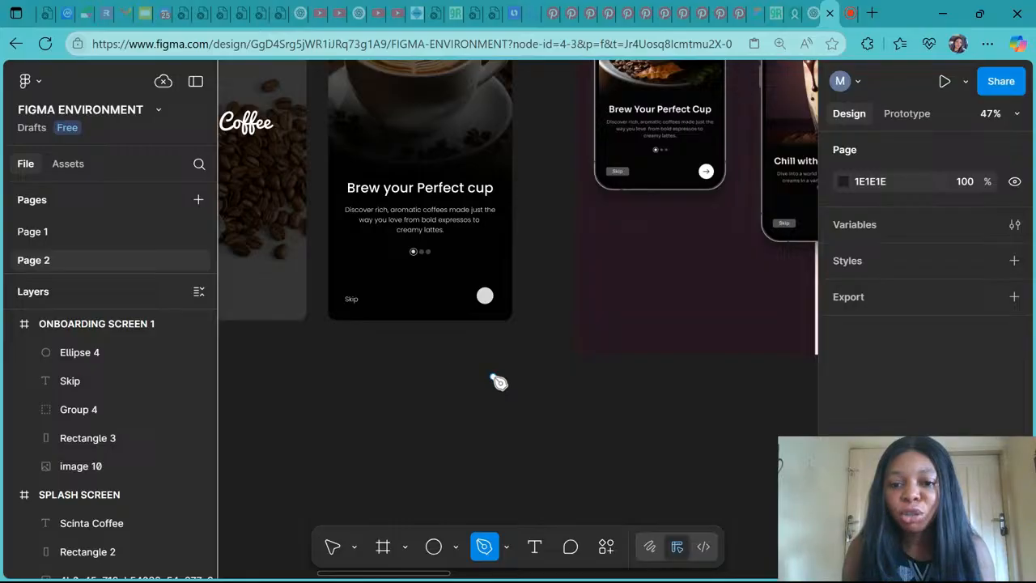
{"action": "left_click", "coordinate": [303, 443]}
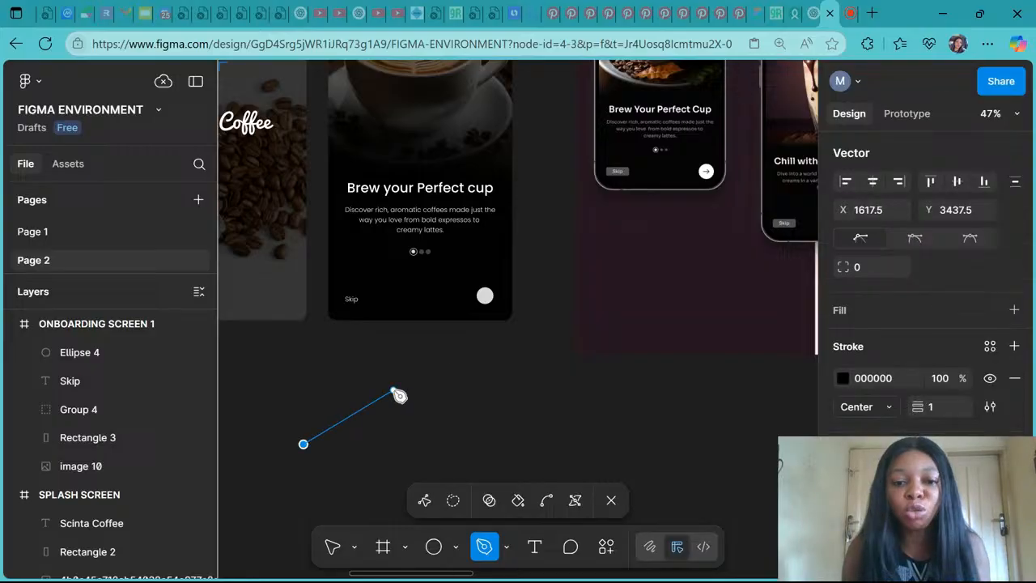
{"action": "left_click_drag", "start_coordinate": [394, 392], "coordinate": [522, 450]}
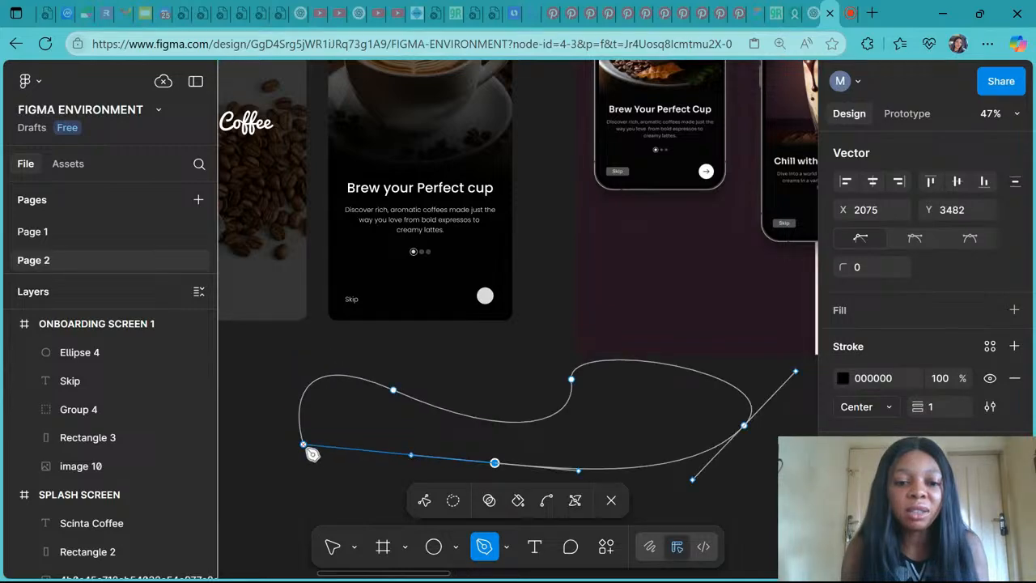
{"action": "left_click", "coordinate": [304, 445]}
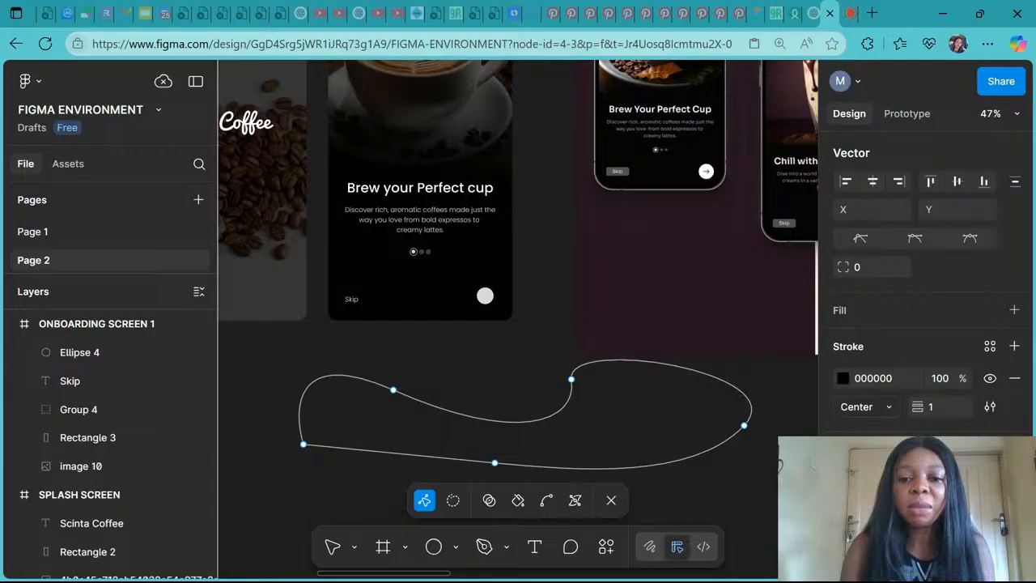
{"action": "left_click", "coordinate": [571, 403]}
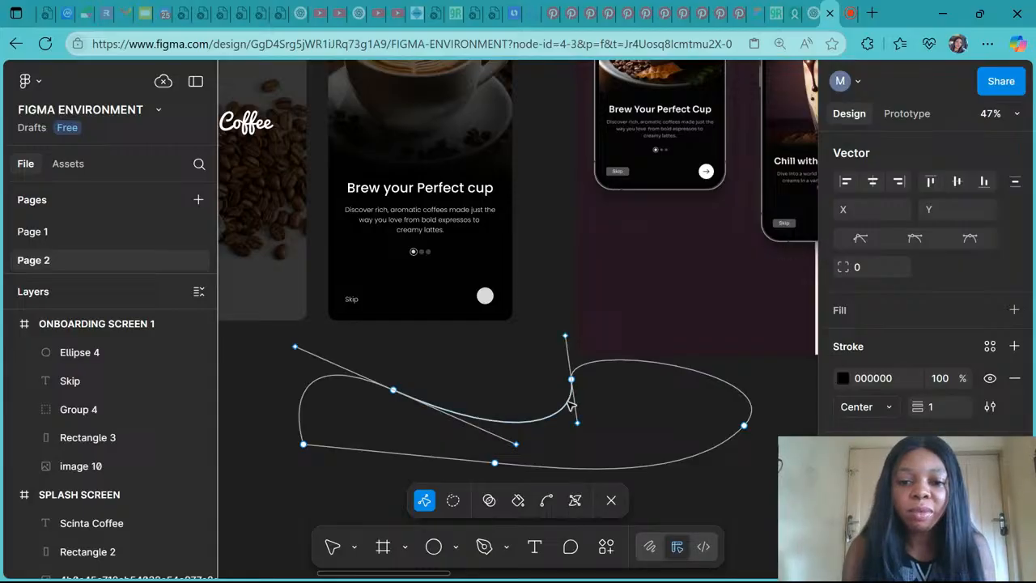
{"action": "key", "text": "Escape"}
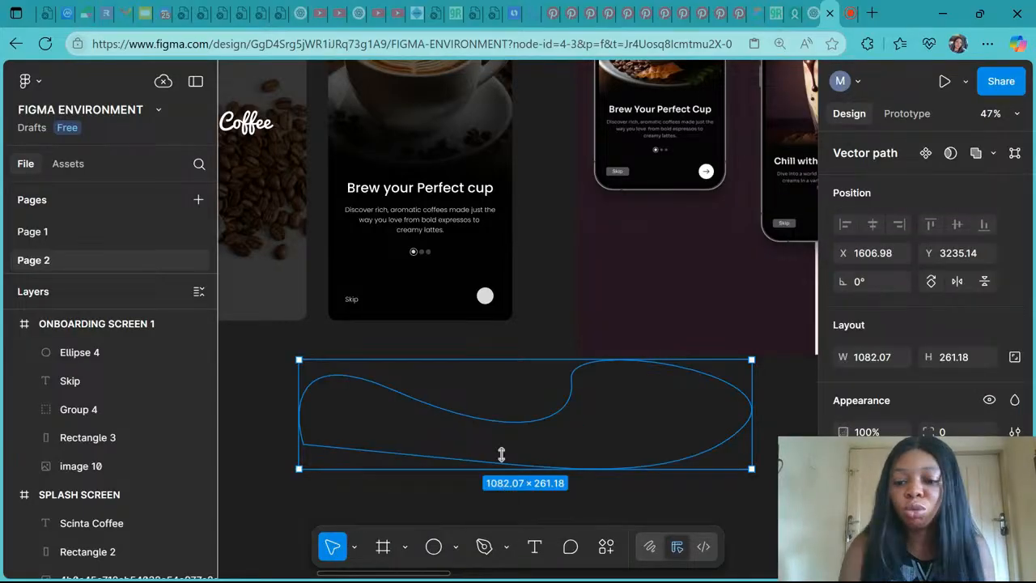
{"action": "key", "text": "Delete"}
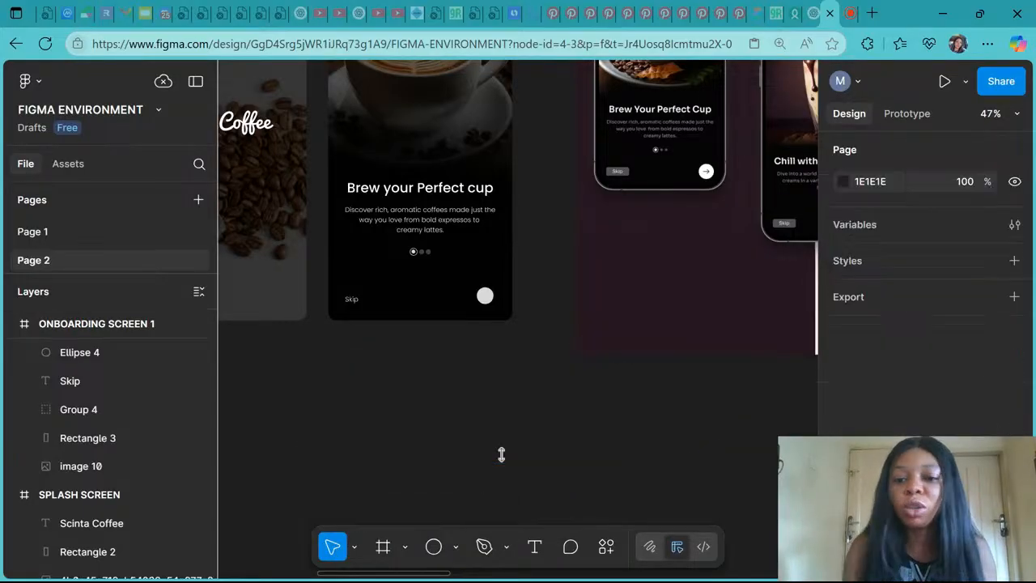
Step: Draw a straight horizontal Pen line about 40.5 long on the empty canvas below the onboarding screen
{"action": "left_click", "coordinate": [484, 547]}
{"action": "left_click", "coordinate": [450, 365]}
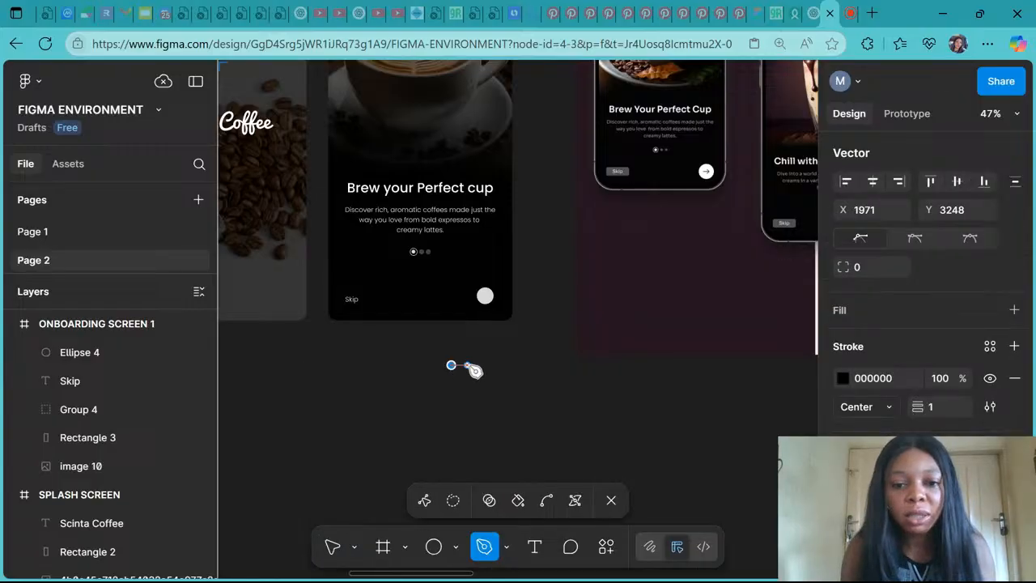
{"action": "left_click", "coordinate": [467, 365]}
{"action": "key", "text": "Escape"}
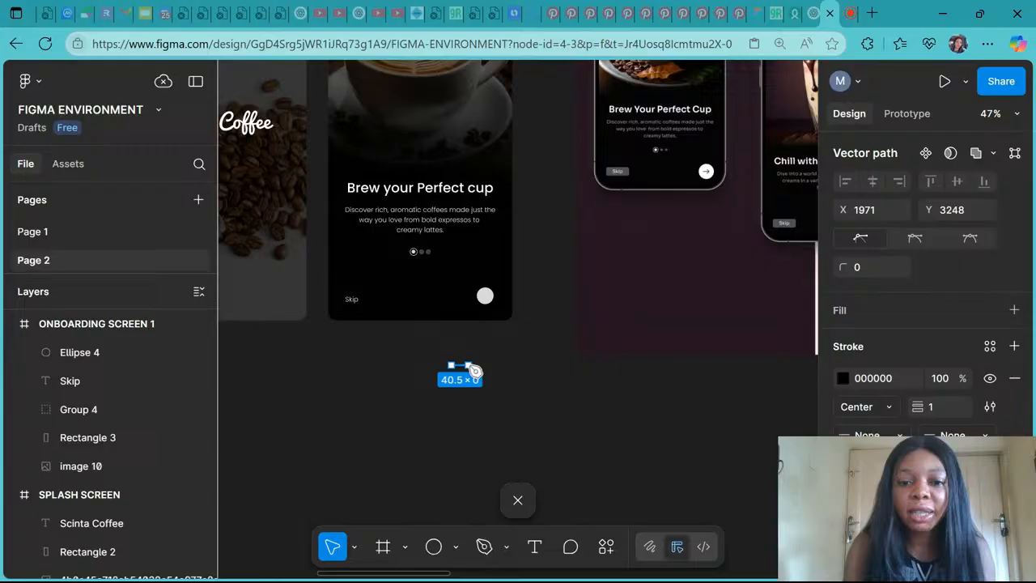
{"action": "left_click", "coordinate": [468, 397]}
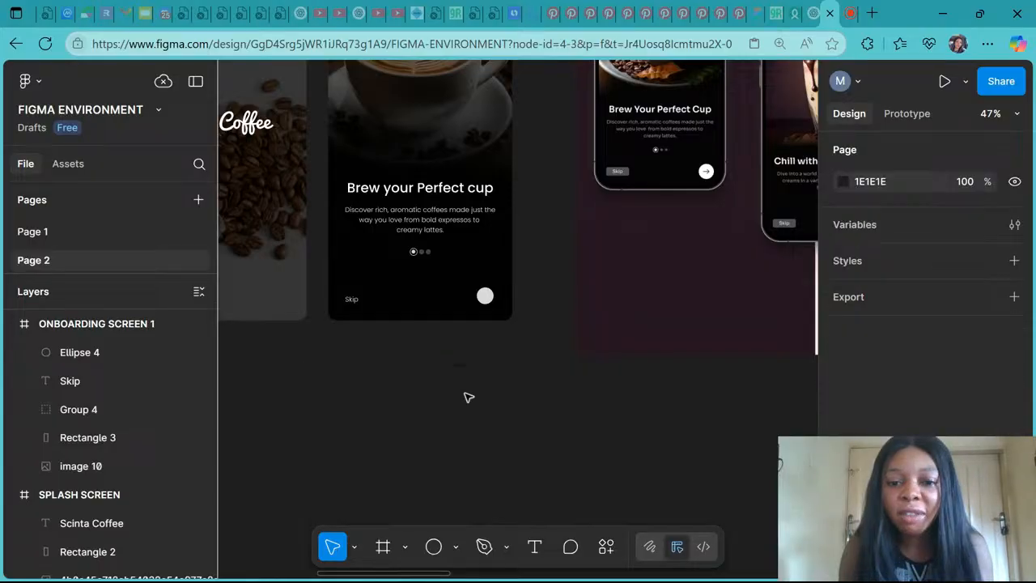
Step: Move the line onto the circle beside the Skip label, shorten it to 23, and centre it at X 363, Y 897
{"action": "left_click", "coordinate": [465, 366]}
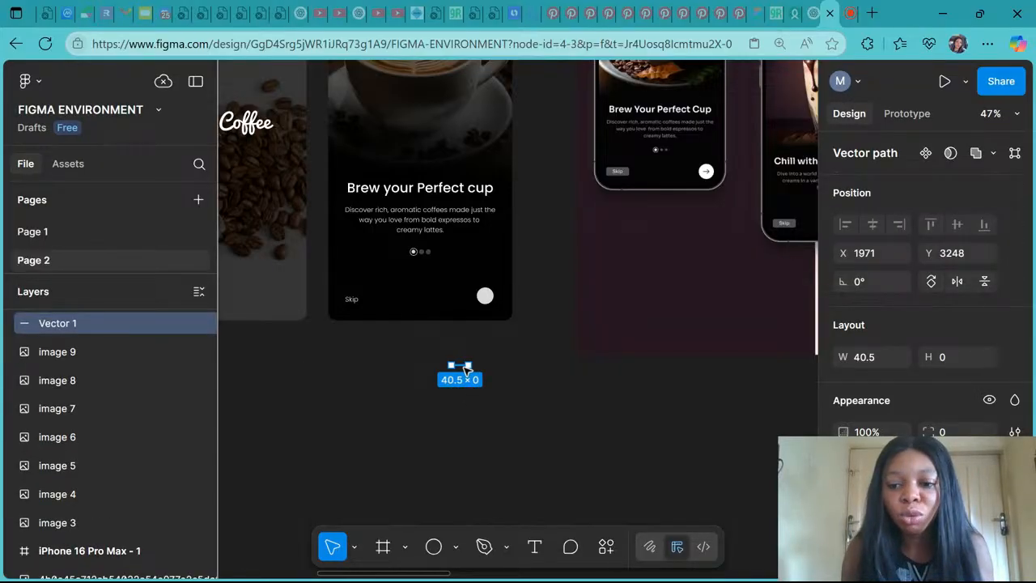
{"action": "scroll", "coordinate": [467, 368], "scroll_direction": "up", "scroll_amount": 2}
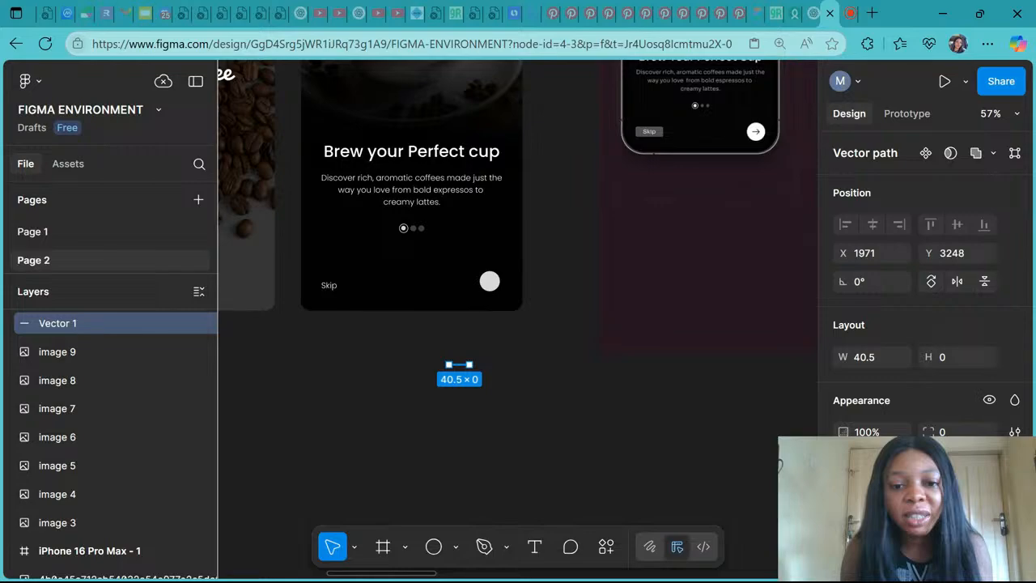
{"action": "left_click_drag", "start_coordinate": [459, 365], "coordinate": [489, 283]}
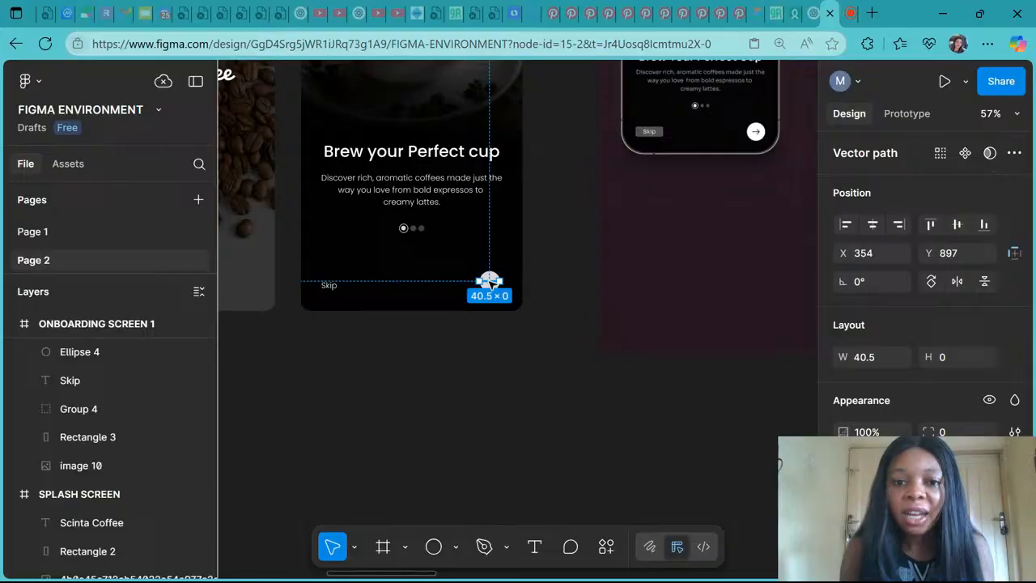
{"action": "scroll", "coordinate": [490, 282], "scroll_direction": "up", "scroll_amount": 5}
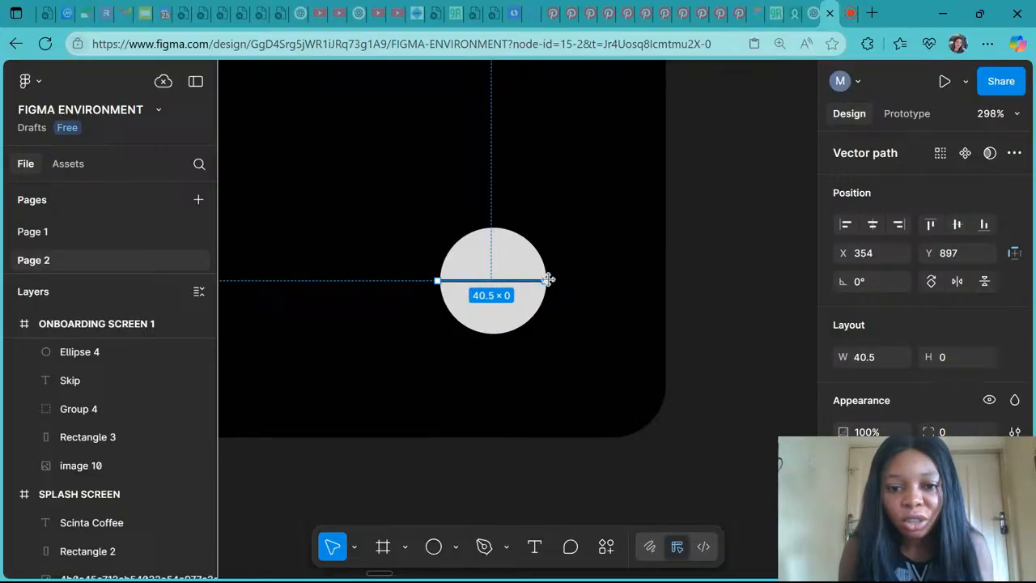
{"action": "left_click_drag", "start_coordinate": [549, 279], "coordinate": [482, 288]}
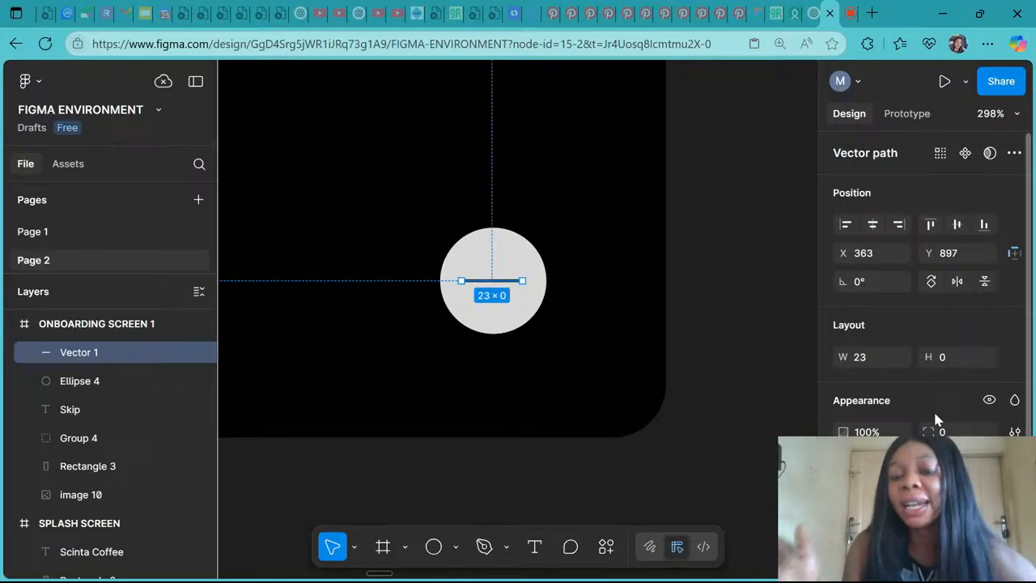
Step: Try a Triangle arrow on the start point of the line in the circle, and set it back to None
{"action": "scroll", "coordinate": [935, 418], "scroll_direction": "down", "scroll_amount": 2}
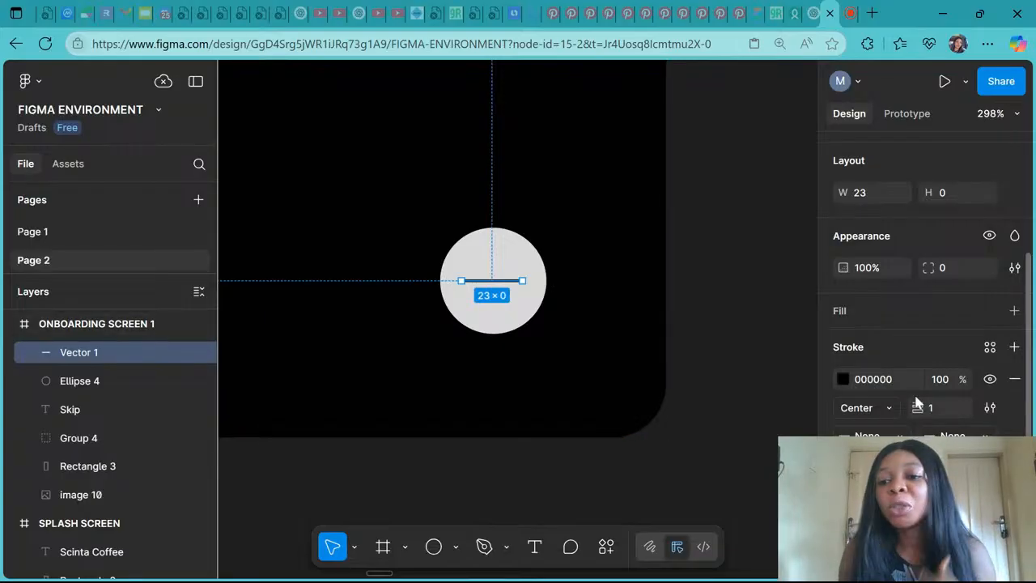
{"action": "left_click", "coordinate": [866, 436]}
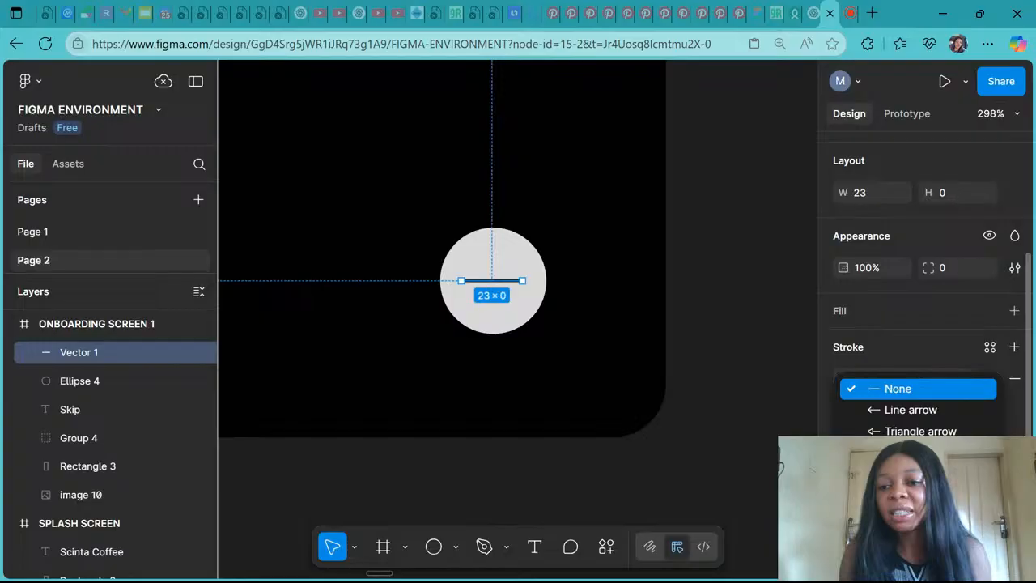
{"action": "left_click", "coordinate": [906, 430]}
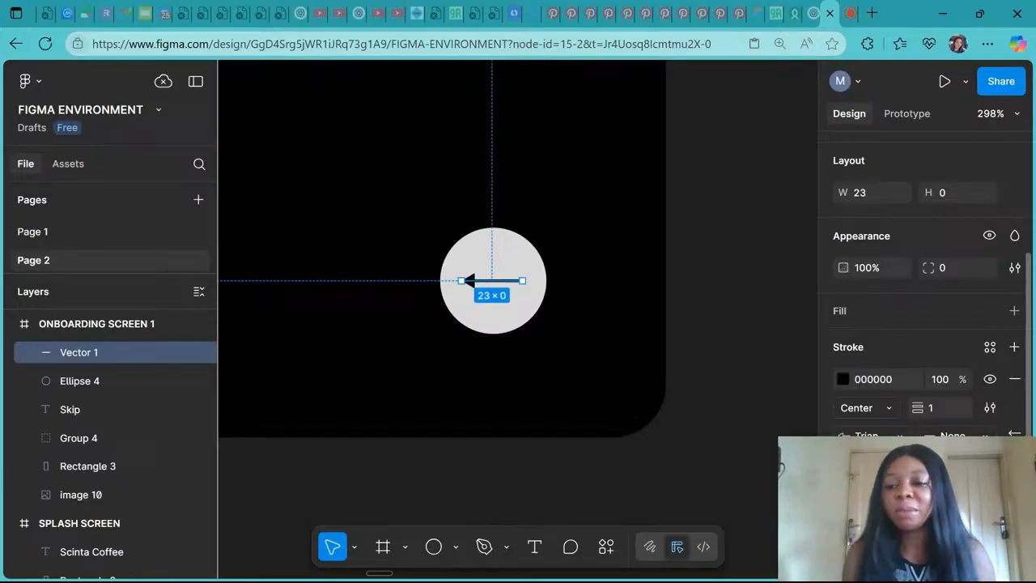
{"action": "left_click", "coordinate": [869, 437]}
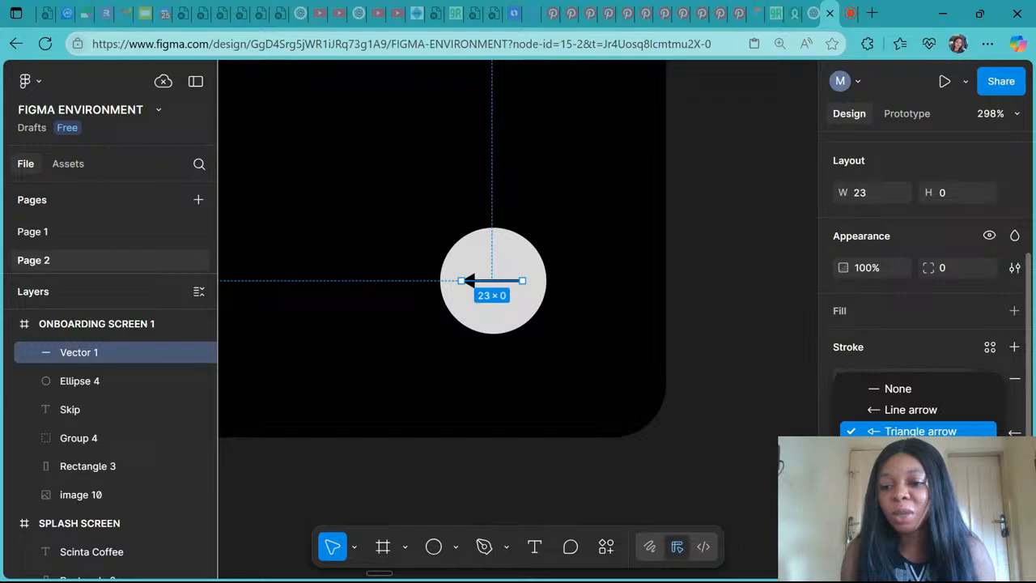
{"action": "left_click", "coordinate": [895, 389]}
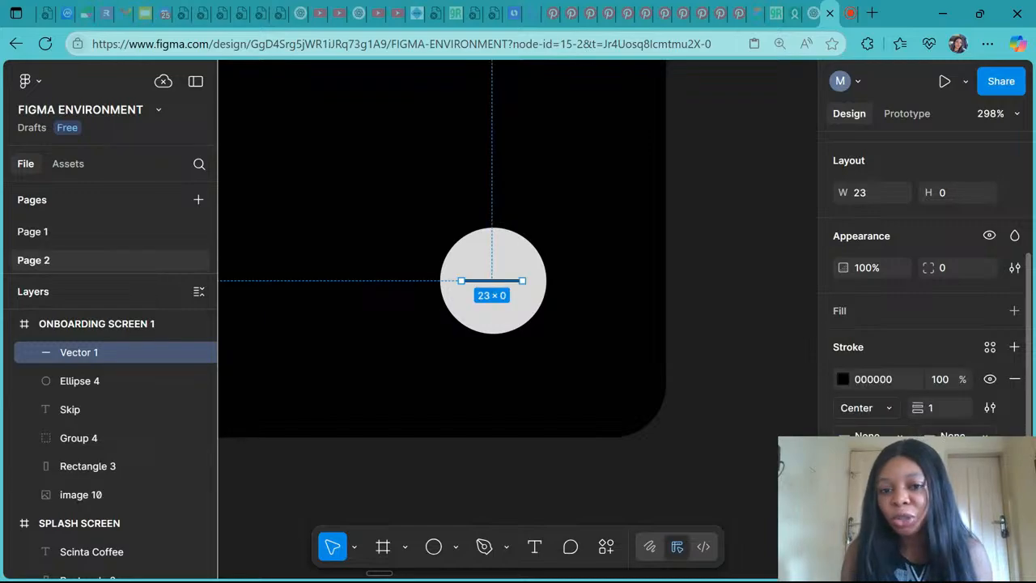
Step: Set the line's end point to Triangle arrow after comparing it with Line arrow
{"action": "left_click", "coordinate": [955, 437]}
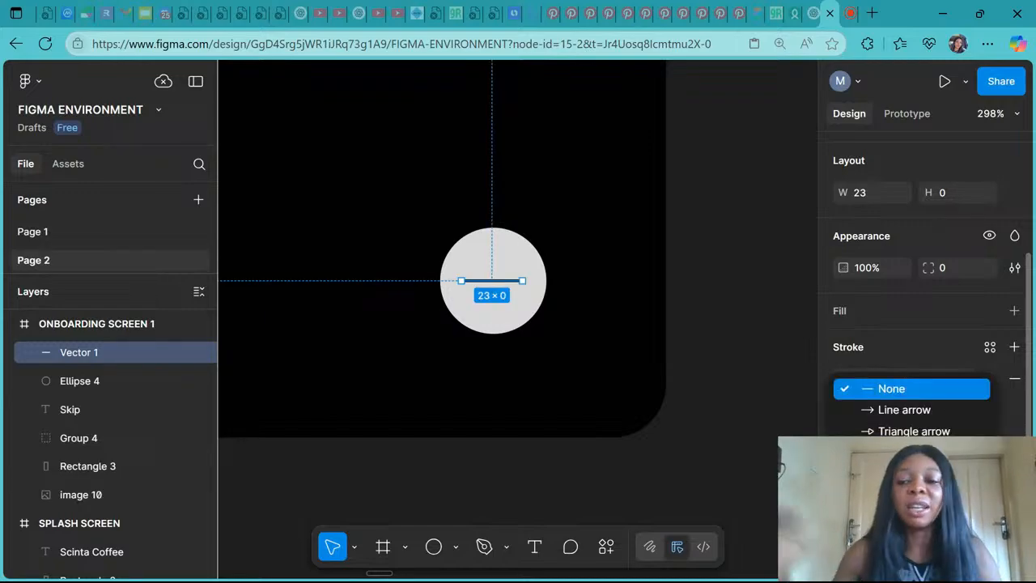
{"action": "left_click", "coordinate": [939, 410]}
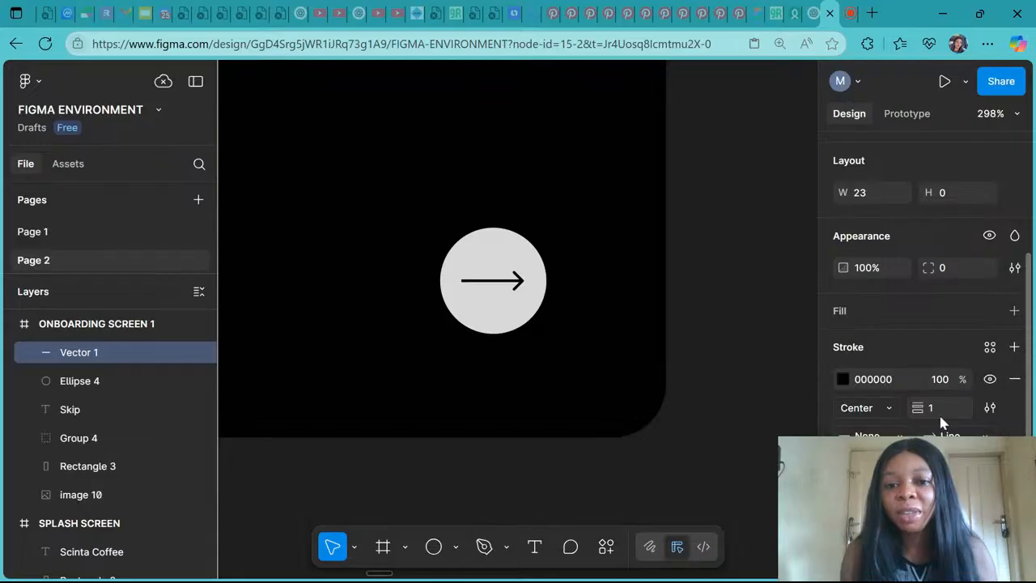
{"action": "left_click", "coordinate": [951, 437]}
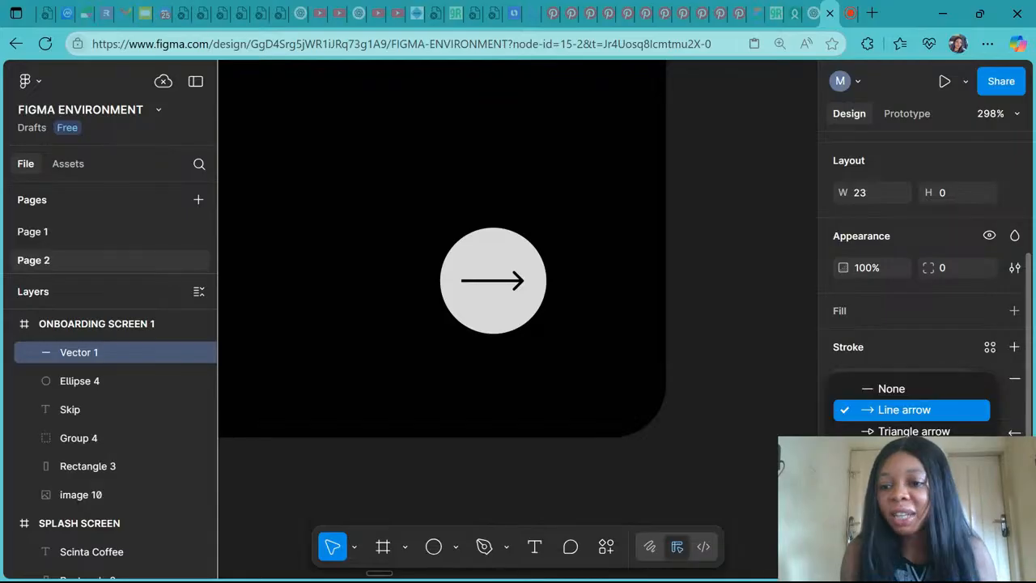
{"action": "left_click", "coordinate": [906, 430]}
{"action": "left_click", "coordinate": [951, 437]}
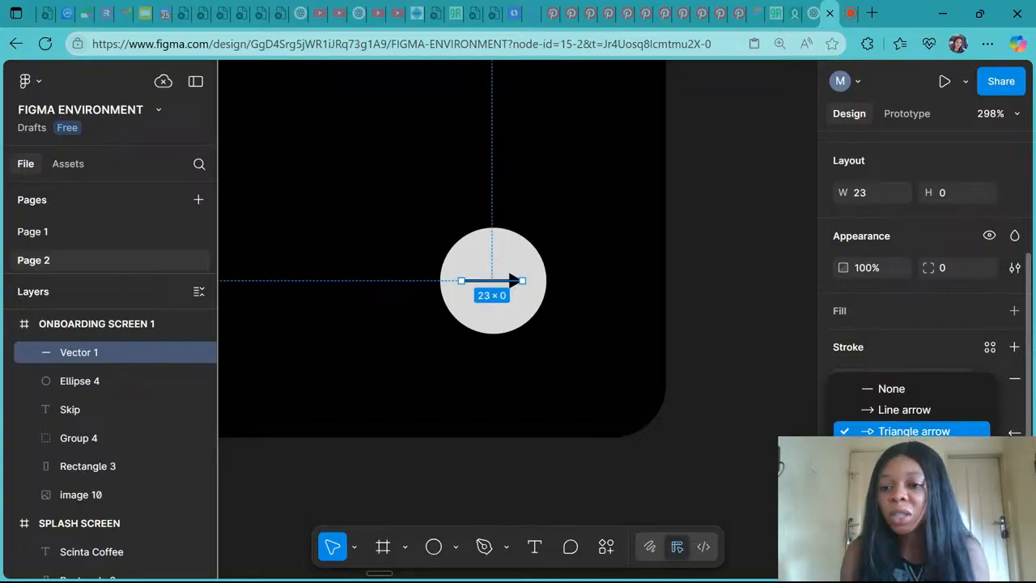
{"action": "left_click", "coordinate": [907, 411]}
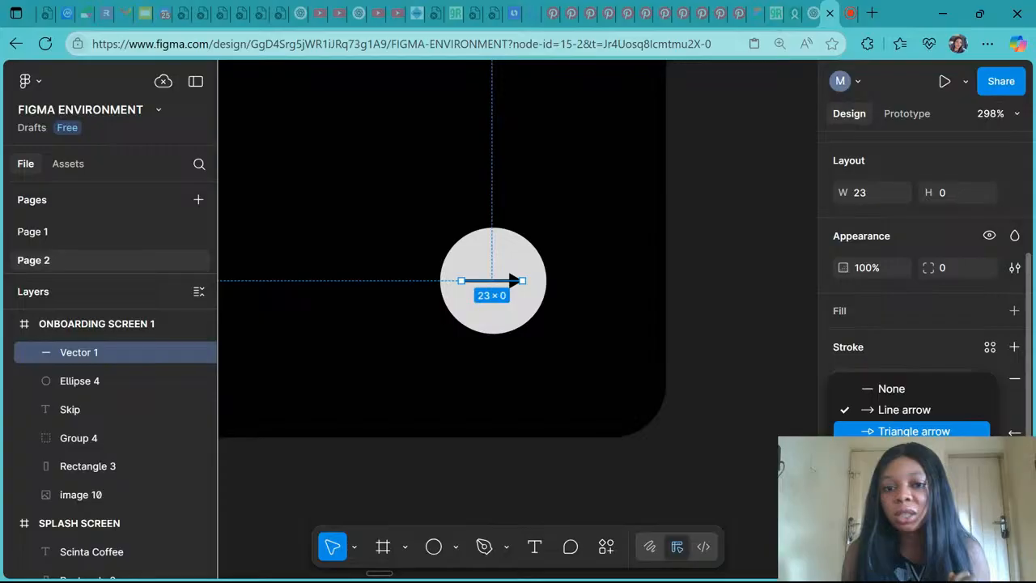
{"action": "left_click", "coordinate": [914, 431]}
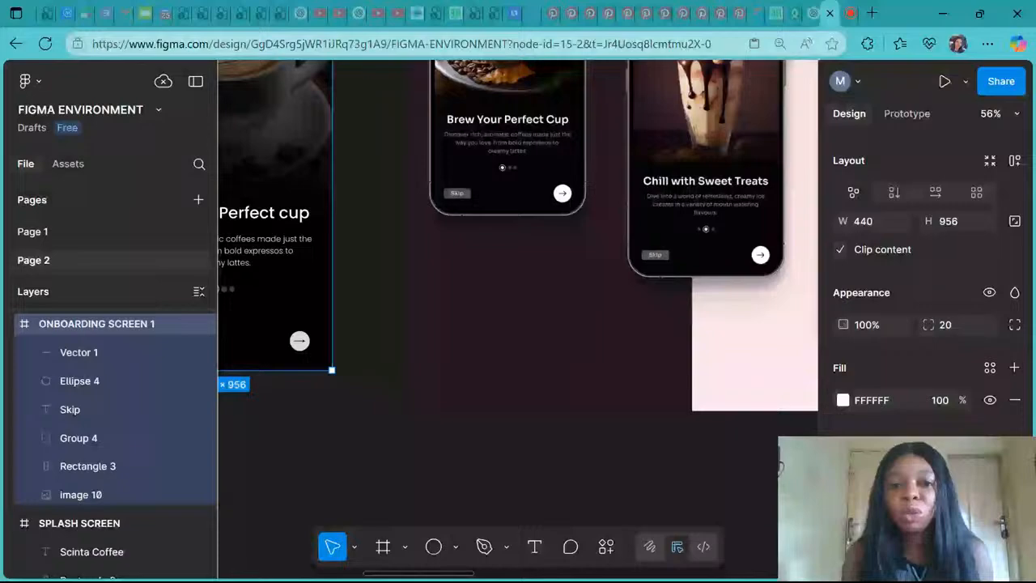
Step: Scale the circle and its arrow together down to 32 × 32 with the Scale tool
{"action": "scroll", "coordinate": [506, 341], "scroll_direction": "left", "scroll_amount": 5}
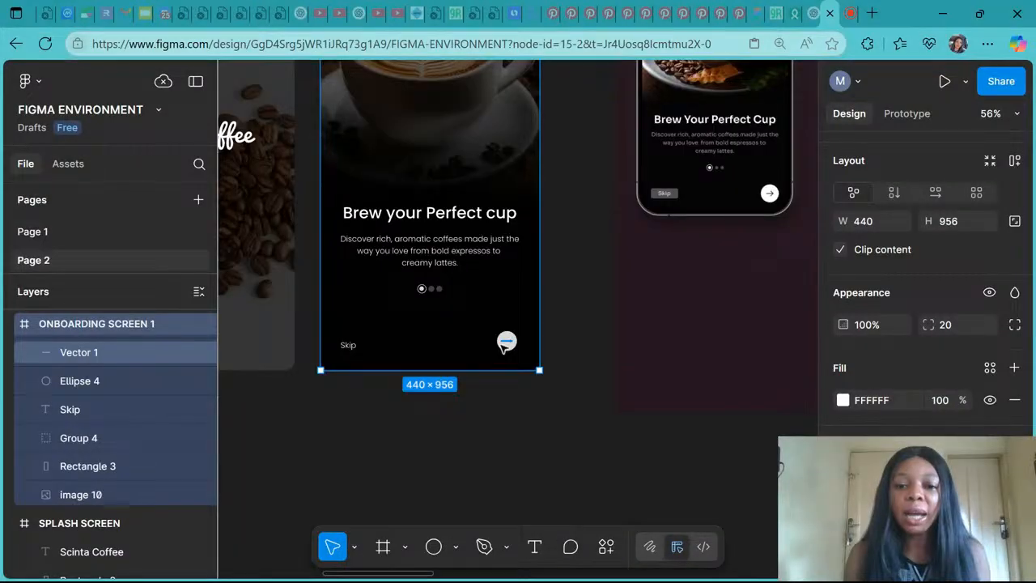
{"action": "scroll", "coordinate": [506, 343], "scroll_direction": "up", "scroll_amount": 10}
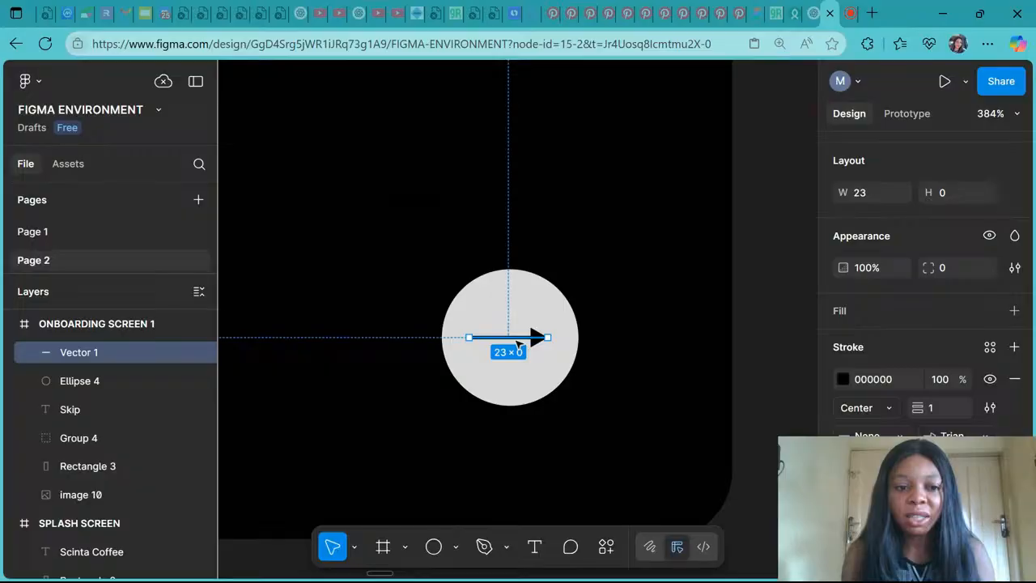
{"action": "left_click", "coordinate": [518, 364]}
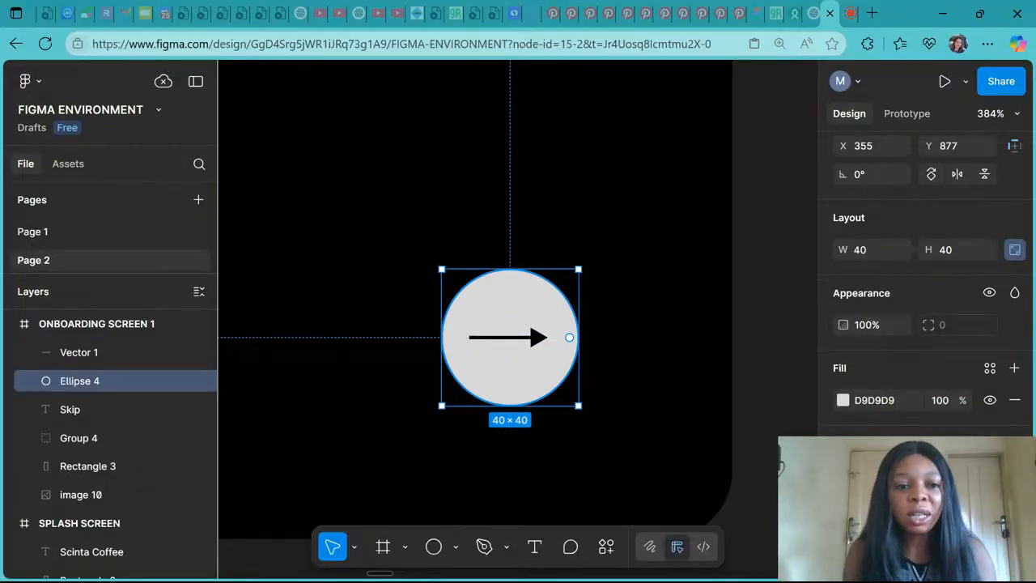
{"action": "left_click", "coordinate": [91, 354], "text": "shift"}
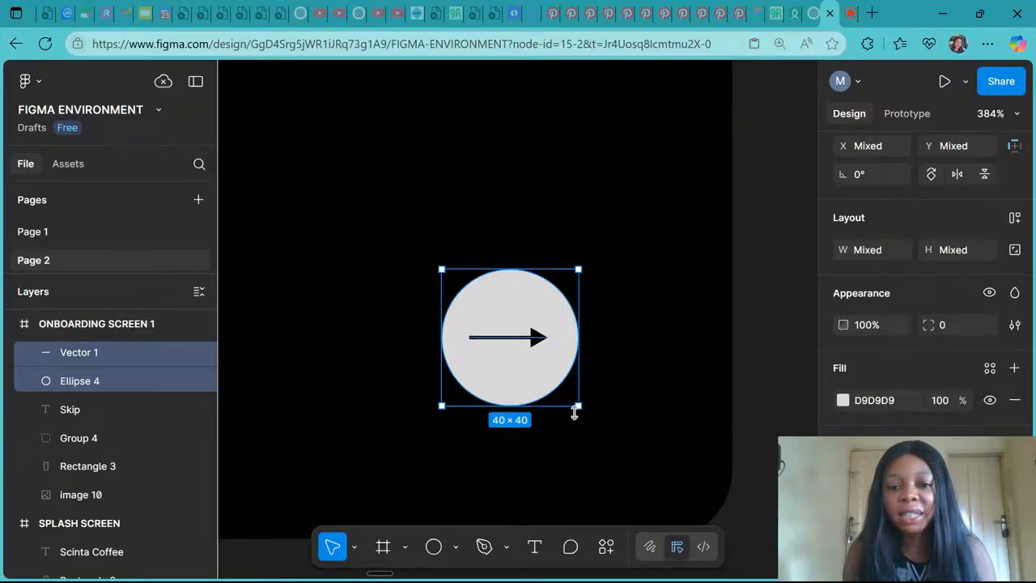
{"action": "key", "text": "k"}
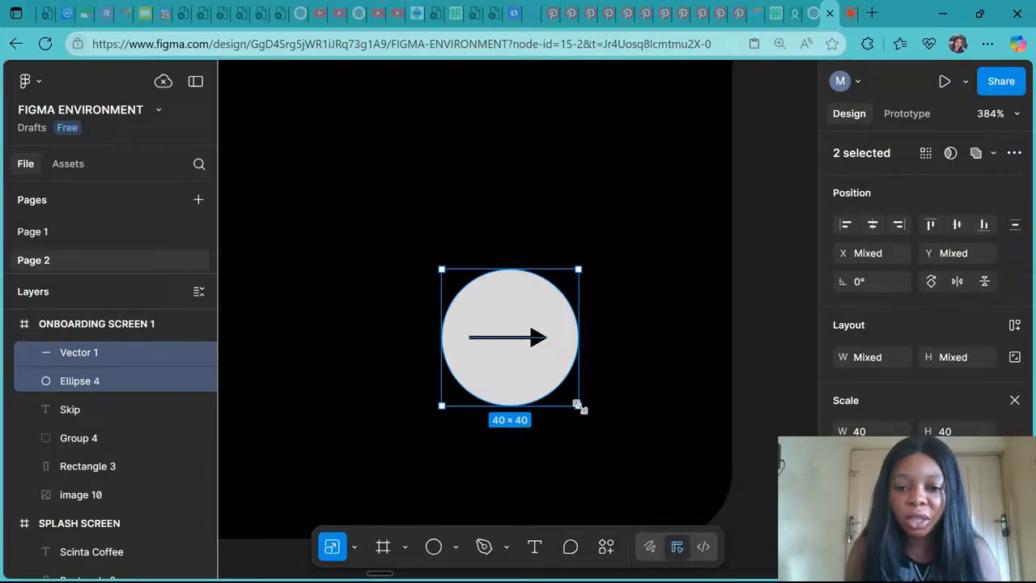
{"action": "left_click_drag", "start_coordinate": [580, 407], "coordinate": [519, 352]}
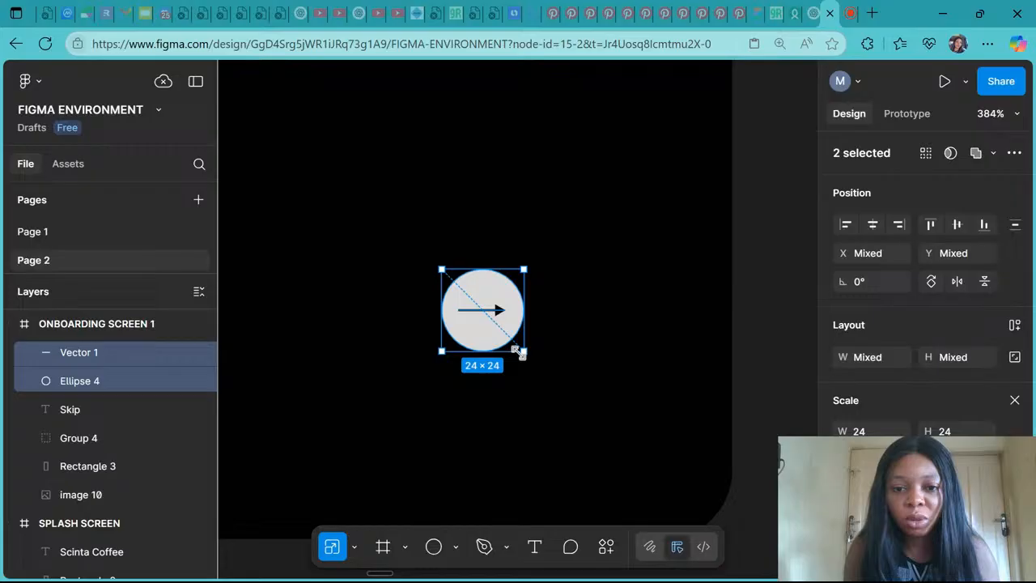
{"action": "scroll", "coordinate": [519, 352], "scroll_direction": "down", "scroll_amount": 10}
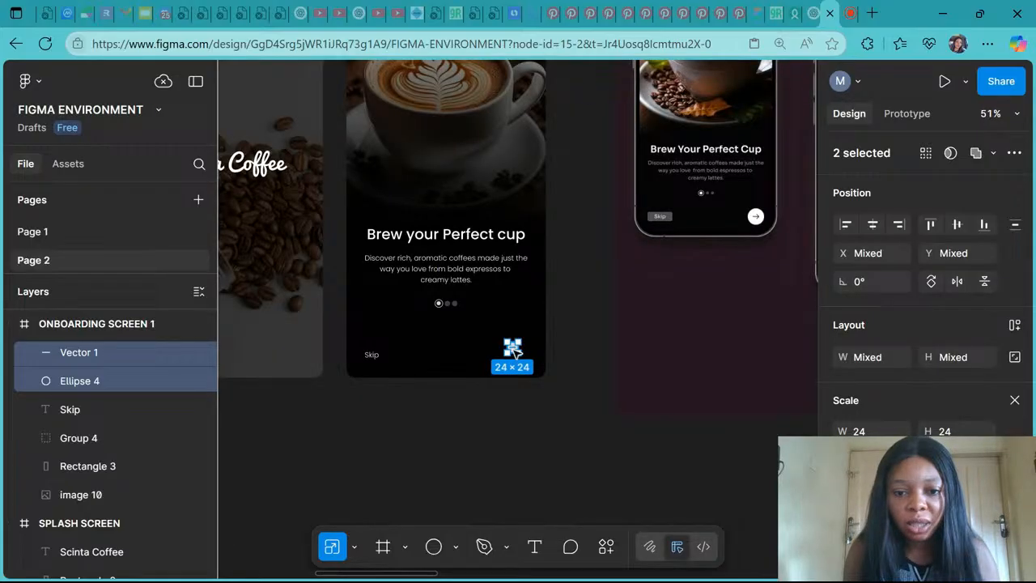
{"action": "mouse_move", "coordinate": [513, 348]}
{"action": "left_mouse_down"}
{"action": "mouse_move", "coordinate": [520, 354]}
{"action": "mouse_move", "coordinate": [505, 342]}
{"action": "mouse_move", "coordinate": [511, 348]}
{"action": "left_mouse_up"}
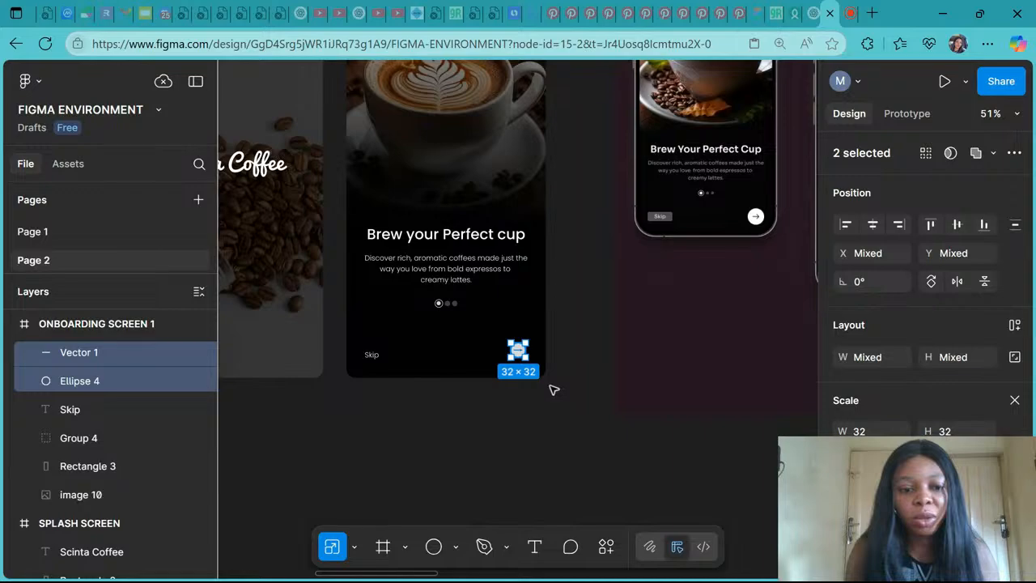
Step: Group the circle and arrow, and move the group up to X 363, Y 861
{"action": "key", "text": "ctrl+g"}
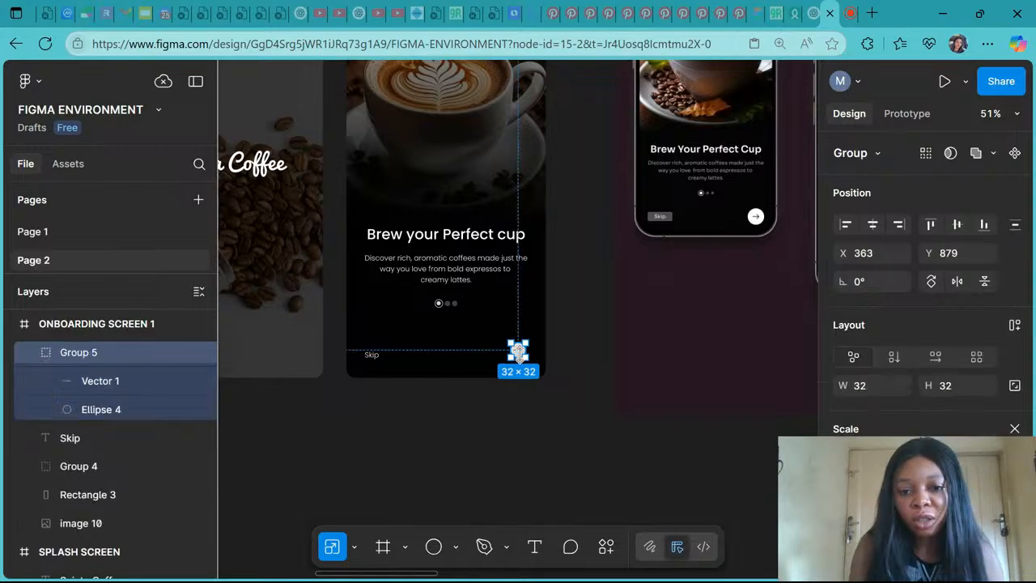
{"action": "mouse_move", "coordinate": [518, 350]}
{"action": "left_mouse_down"}
{"action": "mouse_move", "coordinate": [518, 358]}
{"action": "mouse_move", "coordinate": [521, 346]}
{"action": "left_mouse_up"}
{"action": "scroll", "coordinate": [423, 351], "scroll_direction": "up", "scroll_amount": 5}
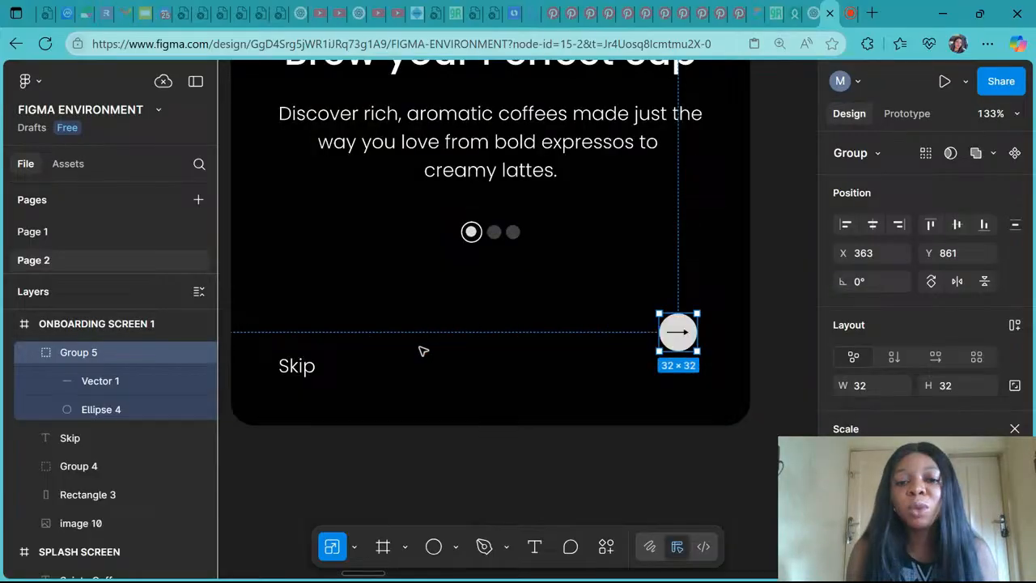
Step: Align the Skip label and arrow button on their vertical centers, group them, and move the group to X 45, Y 883
{"action": "scroll", "coordinate": [423, 351], "scroll_direction": "down", "scroll_amount": 3}
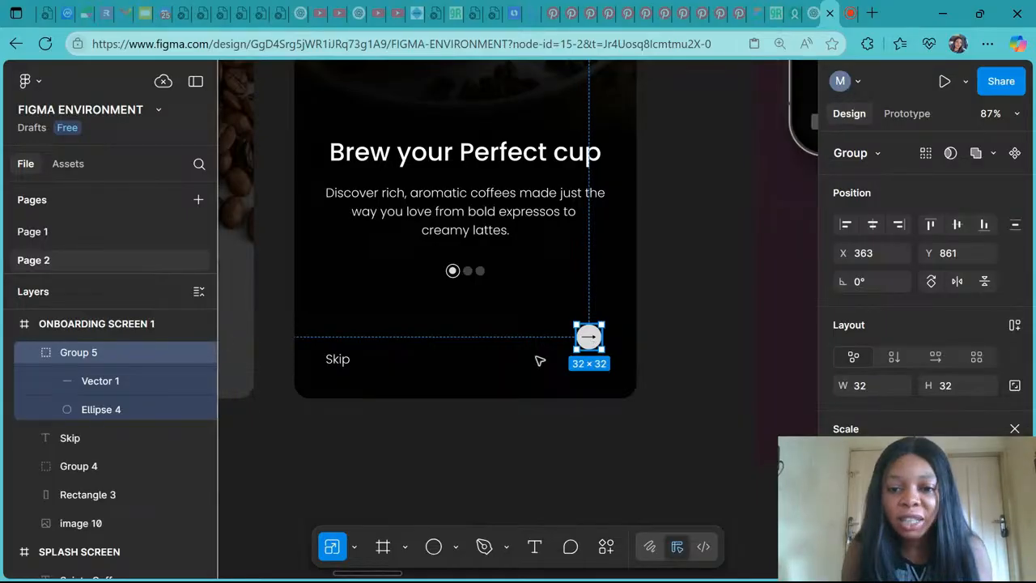
{"action": "left_click", "coordinate": [343, 365], "text": "shift"}
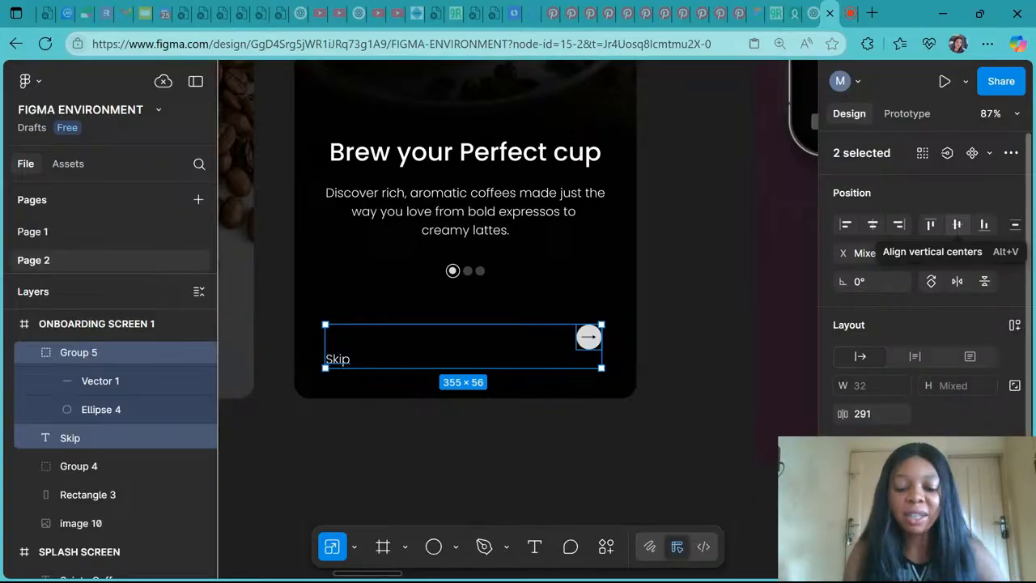
{"action": "left_click", "coordinate": [956, 226]}
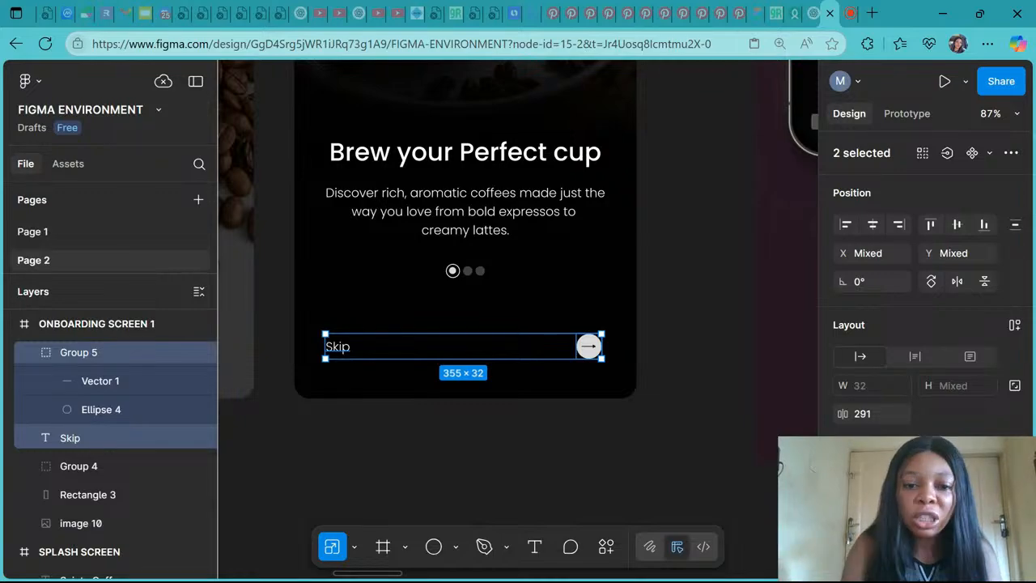
{"action": "key", "text": "ctrl+g"}
{"action": "left_click_drag", "start_coordinate": [419, 356], "coordinate": [424, 363]}
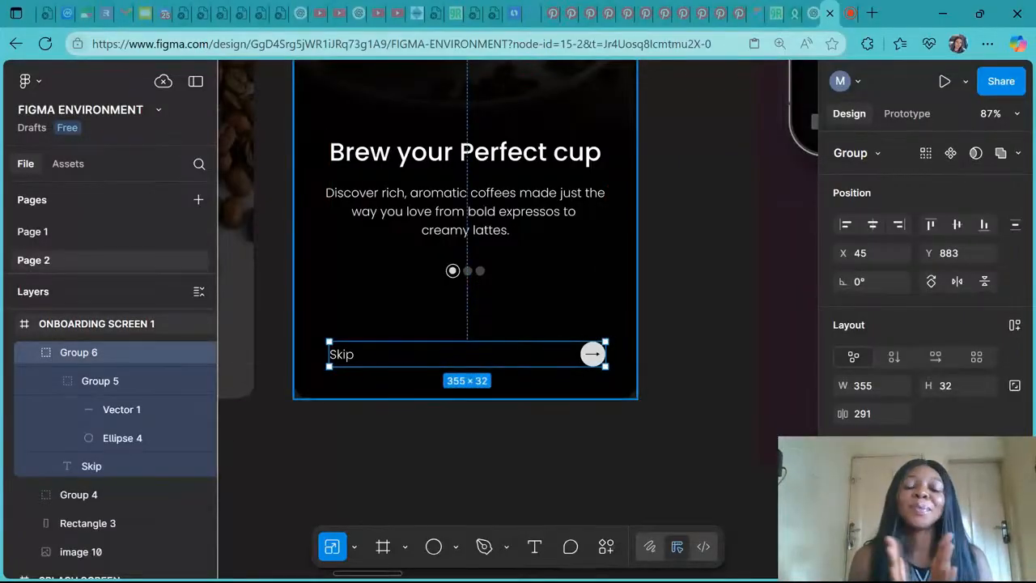
Step: Move the 1200 × 1200 coffee mockup reference image away from the onboarding screen, clearing the canvas beside it
{"action": "left_click", "coordinate": [530, 447]}
{"action": "scroll", "coordinate": [530, 446], "scroll_direction": "down", "scroll_amount": 5, "text": "ctrl"}
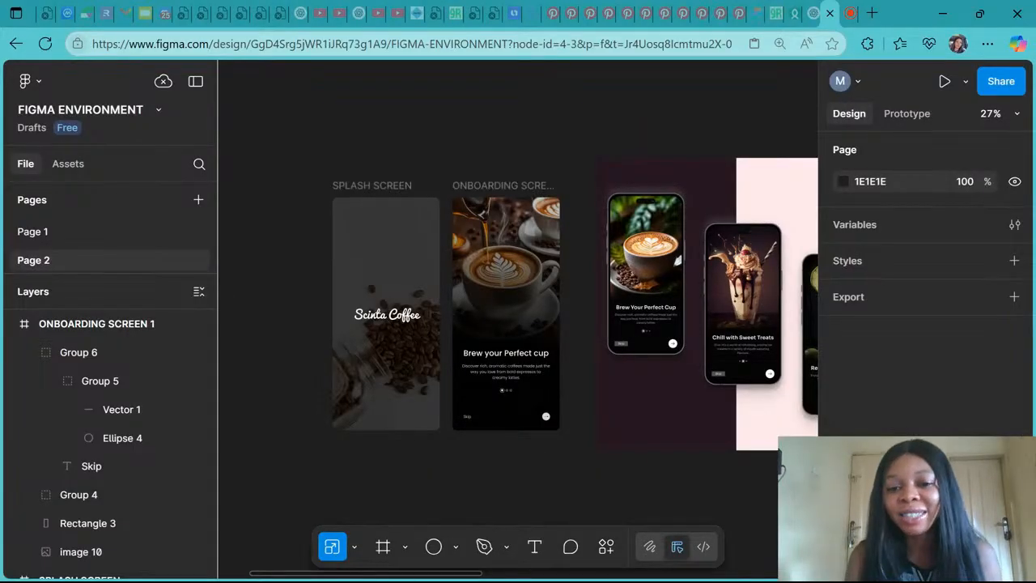
{"action": "scroll", "coordinate": [299, 219], "scroll_direction": "down", "scroll_amount": 3, "text": "ctrl"}
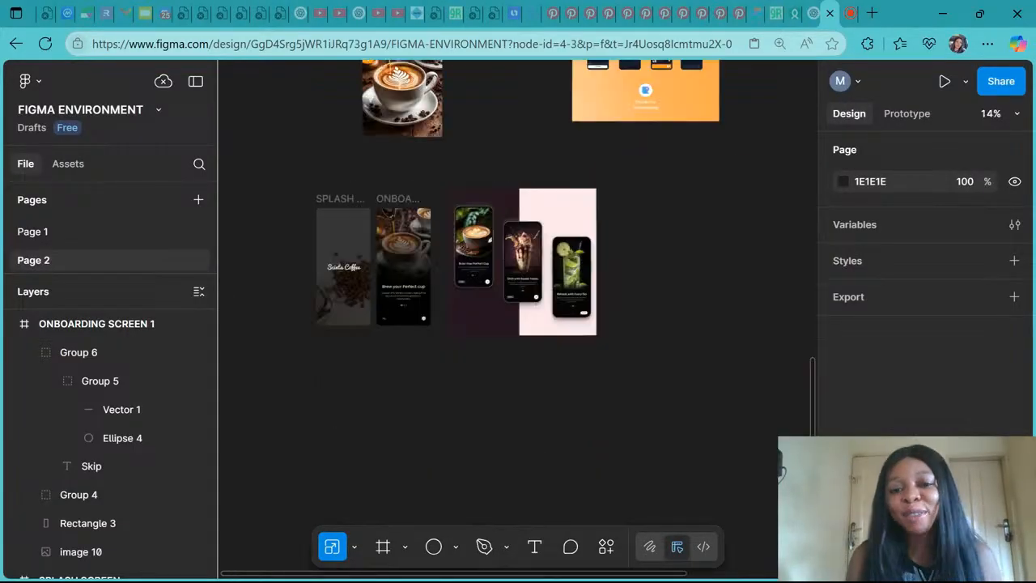
{"action": "left_click", "coordinate": [497, 219]}
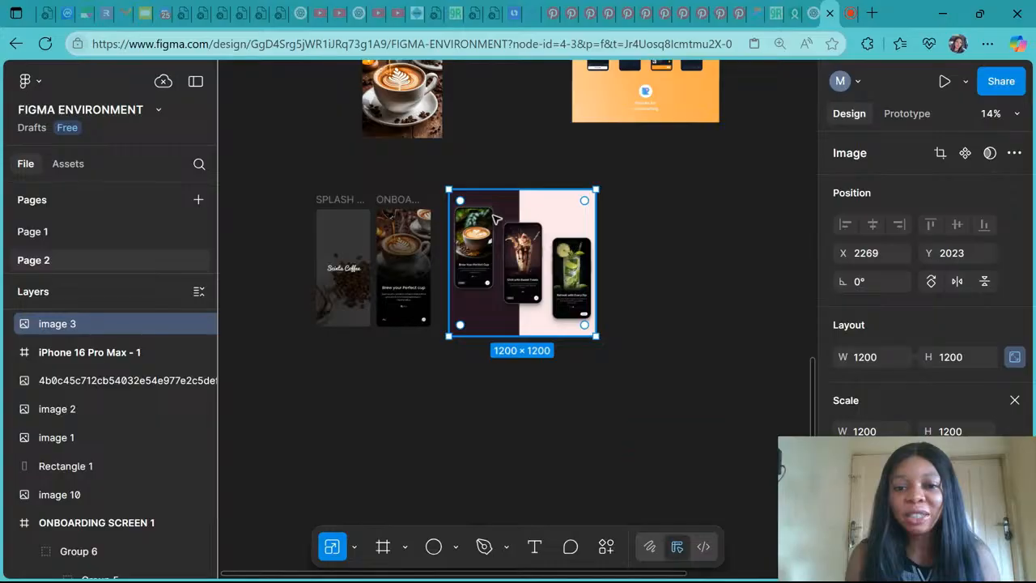
{"action": "left_click_drag", "start_coordinate": [497, 218], "coordinate": [717, 142]}
Step: Duplicate the ONBOARDING SCREEN 1 frame, with the copy beside it at X 2157, Y 2185
{"action": "left_click", "coordinate": [411, 202]}
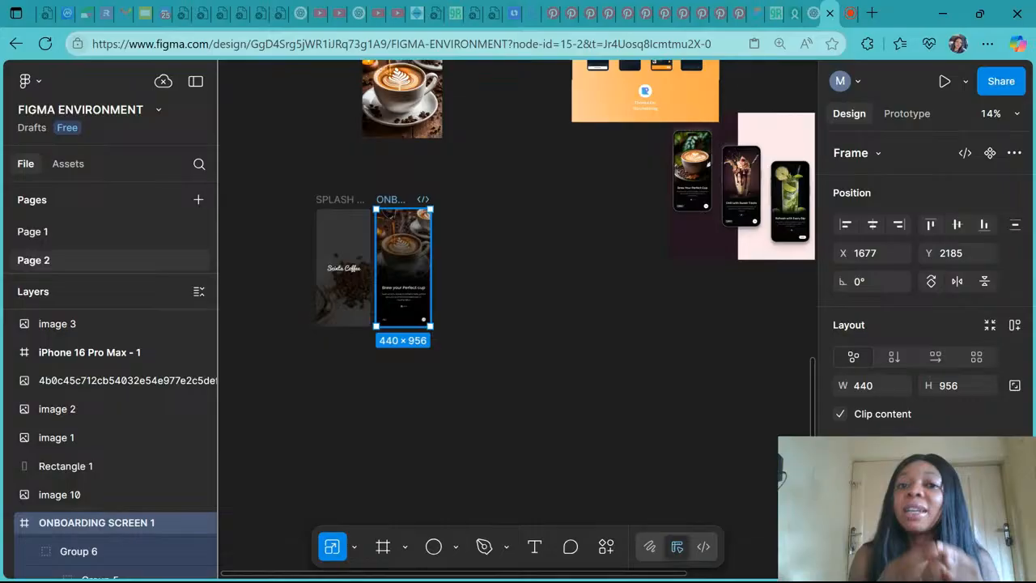
{"action": "left_click", "coordinate": [850, 12]}
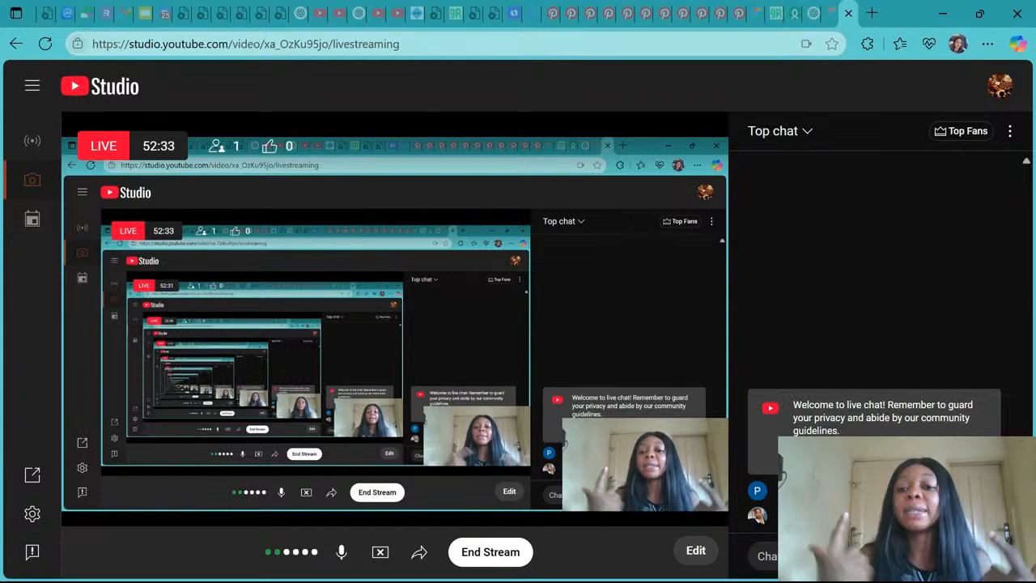
{"action": "left_click", "coordinate": [814, 13]}
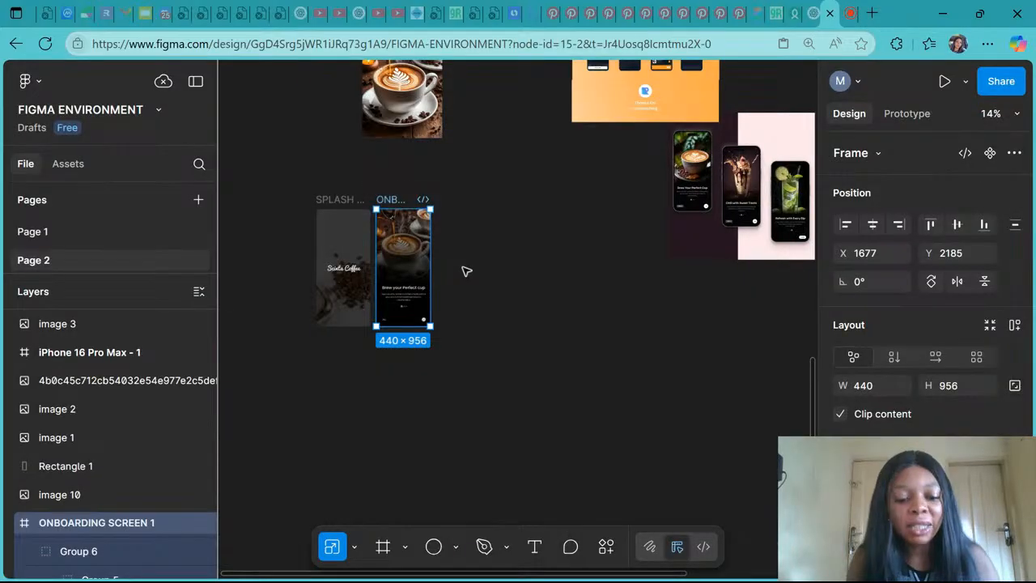
{"action": "key", "text": "ctrl+d"}
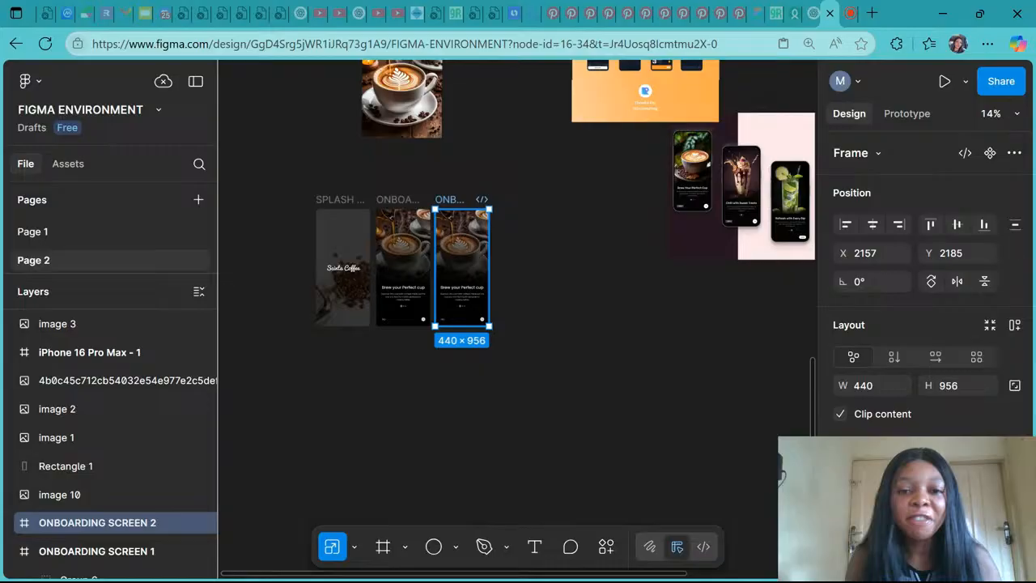
{"action": "scroll", "coordinate": [458, 198], "scroll_direction": "up", "scroll_amount": 3}
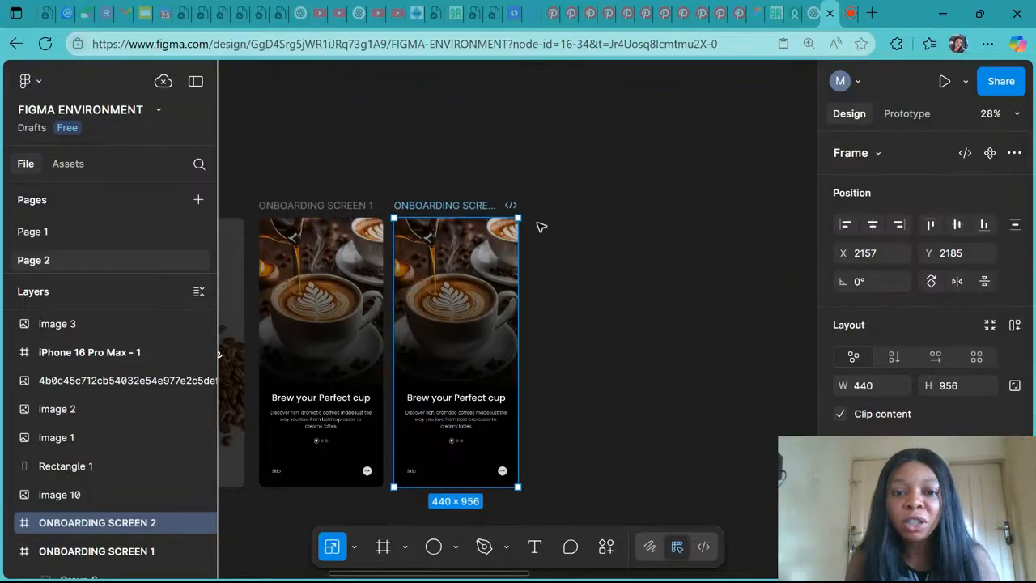
{"action": "scroll", "coordinate": [541, 228], "scroll_direction": "down", "scroll_amount": 2}
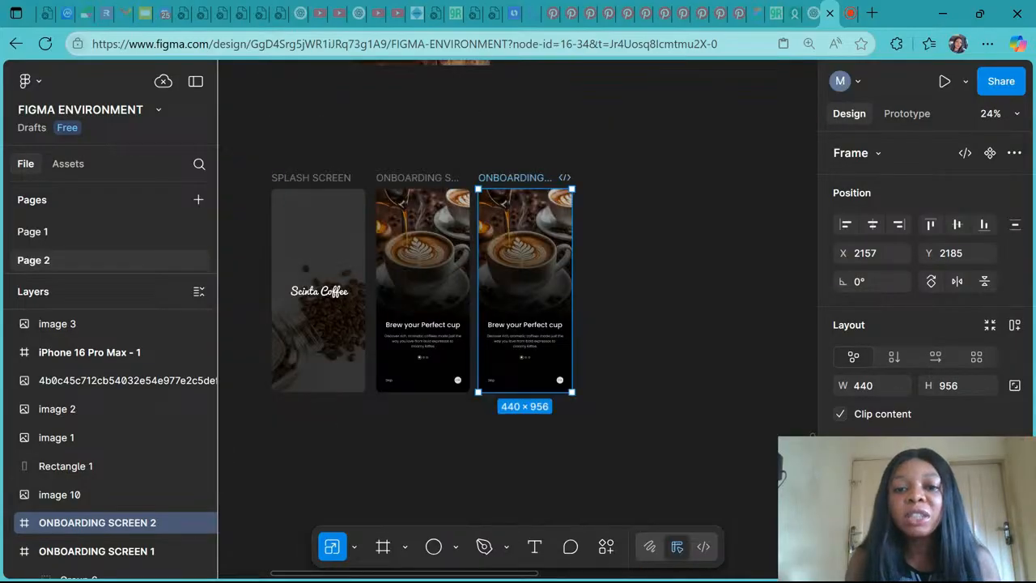
{"action": "scroll", "coordinate": [336, 221], "scroll_direction": "down", "scroll_amount": 3}
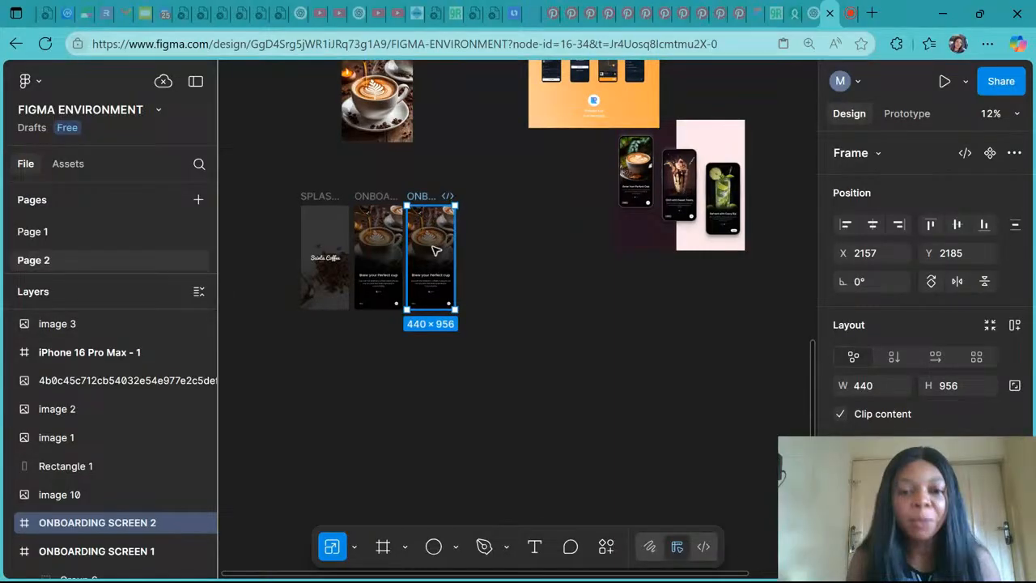
Step: Switch to Pinterest and search for "milkshake image"
{"action": "left_click", "coordinate": [740, 11]}
{"action": "type", "text": "n"}
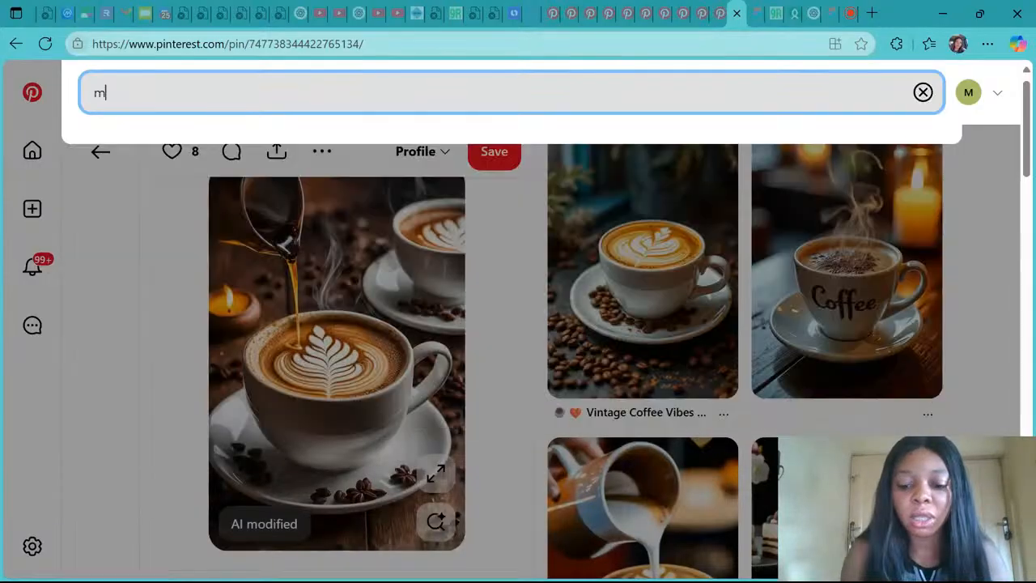
{"action": "type", "text": "ilksha"}
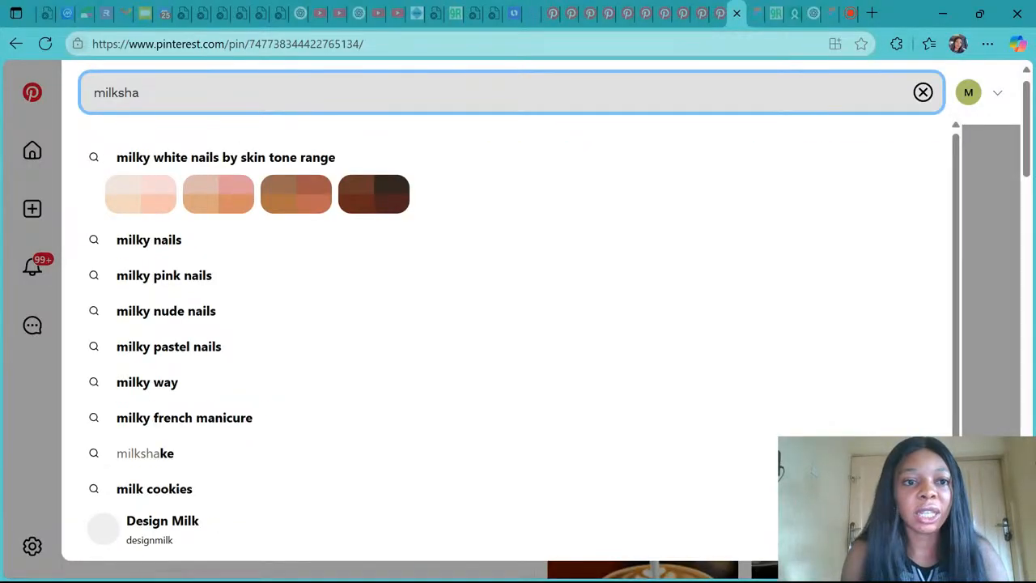
{"action": "type", "text": "ke c"}
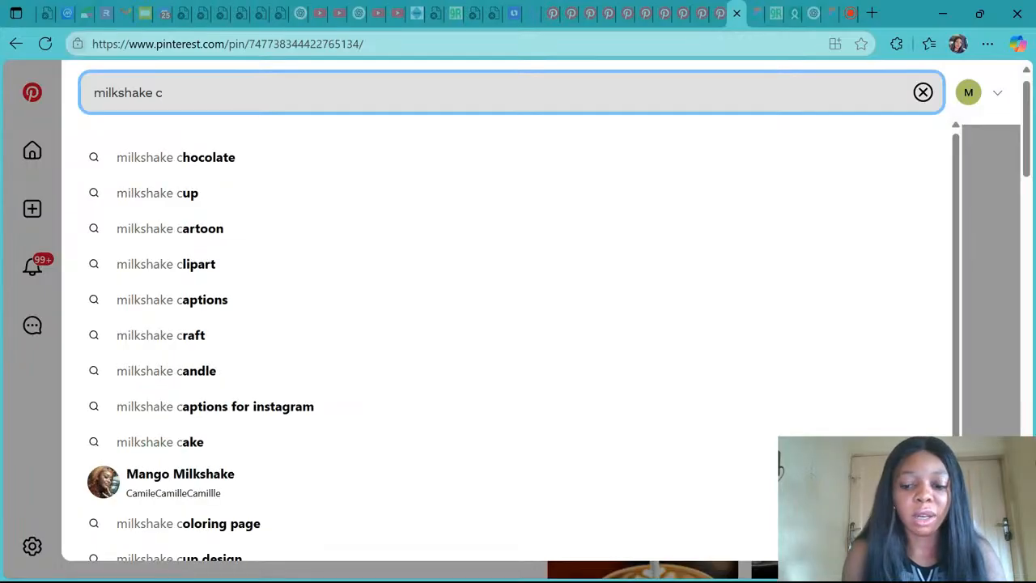
{"action": "key", "text": "BackSpace"}
{"action": "type", "text": "image"}
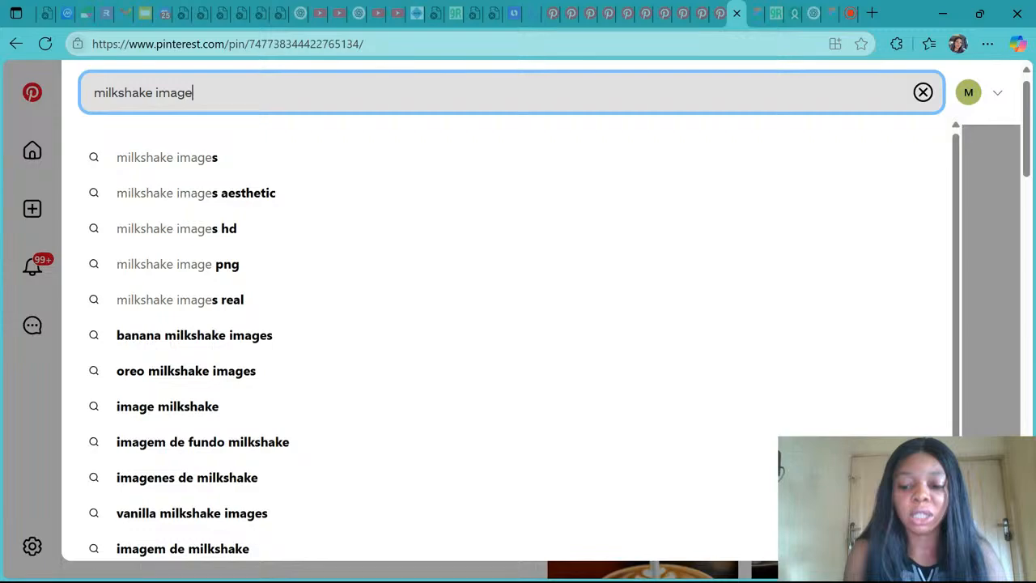
{"action": "key", "text": "Return"}
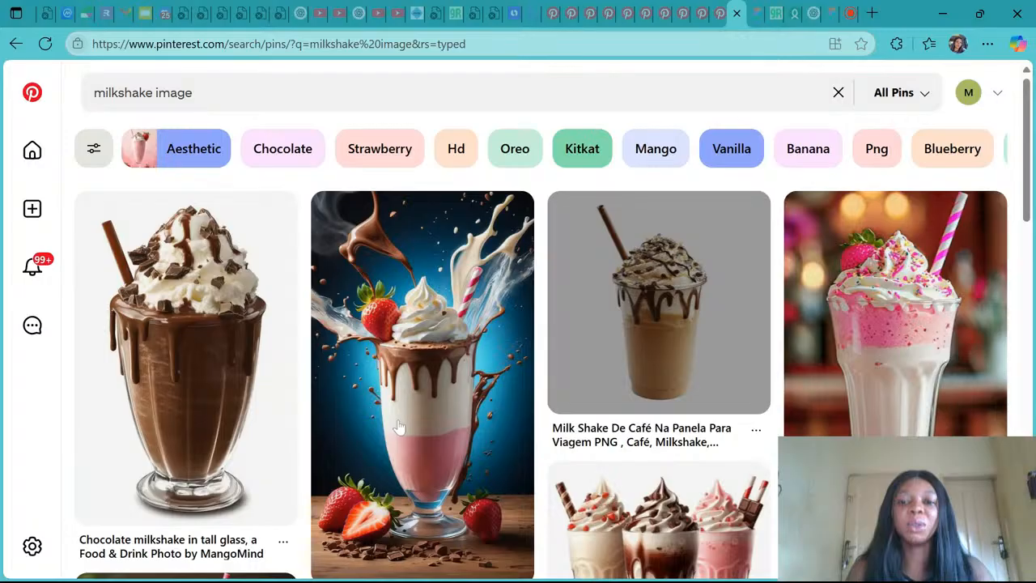
Step: Open the chocolate strawberry dessert pin from the results, copy its image, and switch back to the Figma design
{"action": "scroll", "coordinate": [398, 427], "scroll_direction": "down", "scroll_amount": 5}
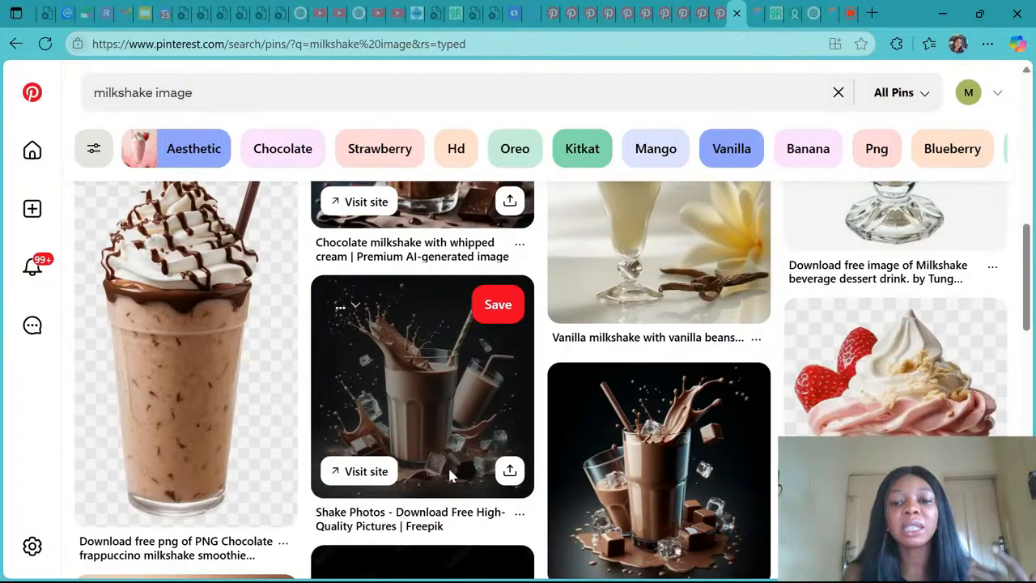
{"action": "scroll", "coordinate": [449, 475], "scroll_direction": "down", "scroll_amount": 6}
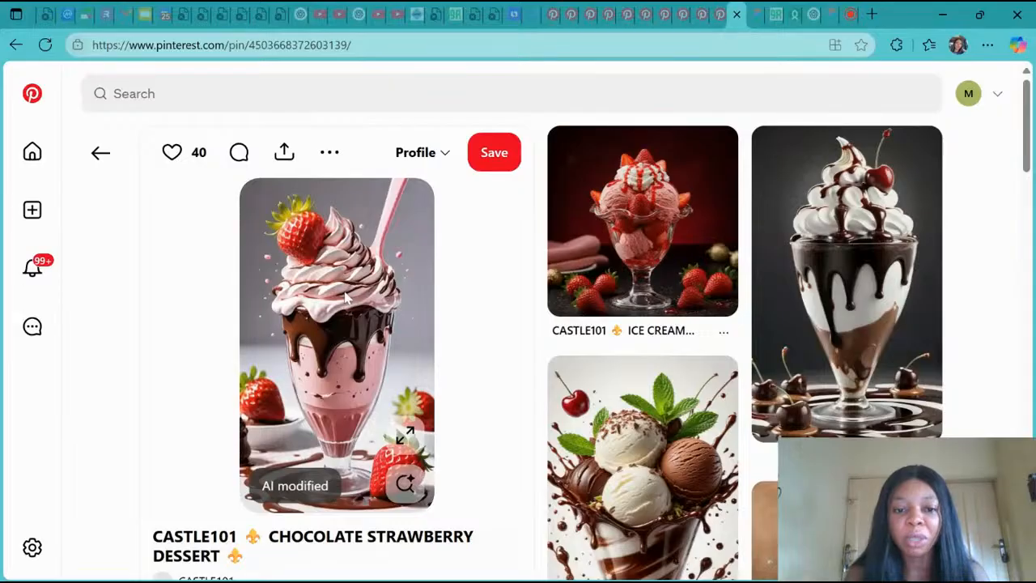
{"action": "left_click", "coordinate": [830, 12]}
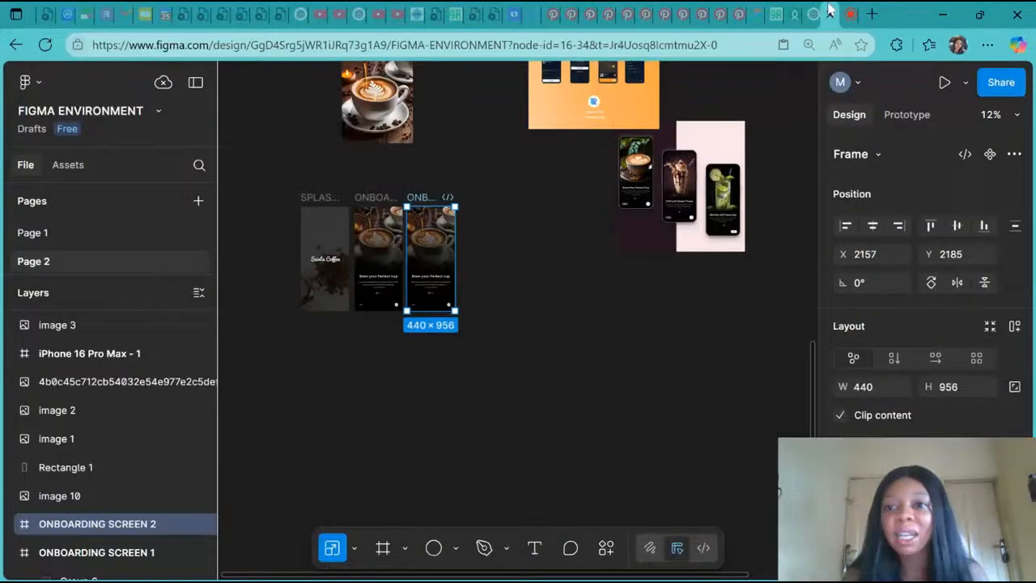
Step: Expand the ONBOARDING SCREEN 2 layers and select its image 10 coffee photo, hiding and reshowing it once
{"action": "scroll", "coordinate": [411, 304], "scroll_direction": "up", "scroll_amount": 2}
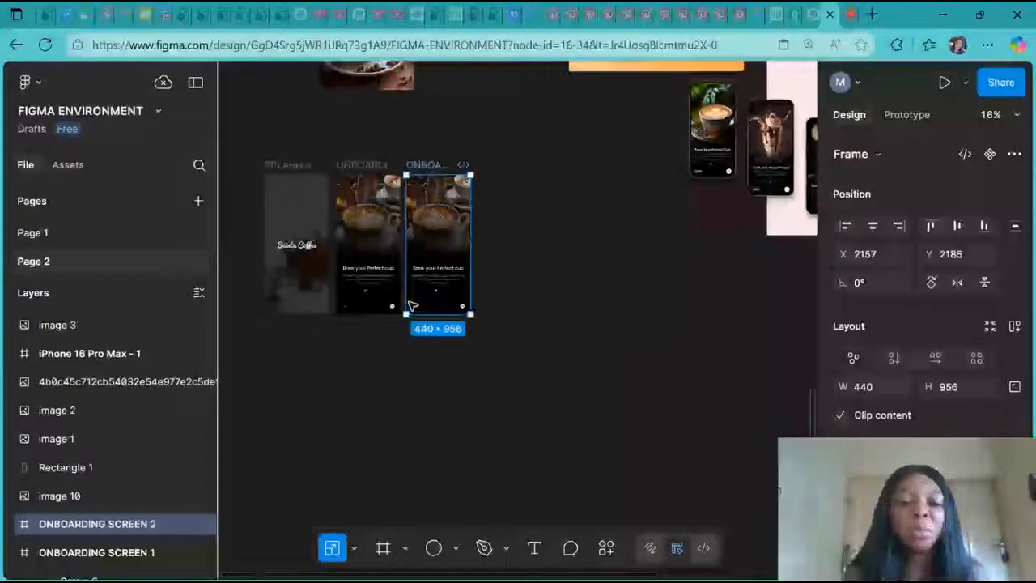
{"action": "scroll", "coordinate": [511, 232], "scroll_direction": "left", "scroll_amount": 2}
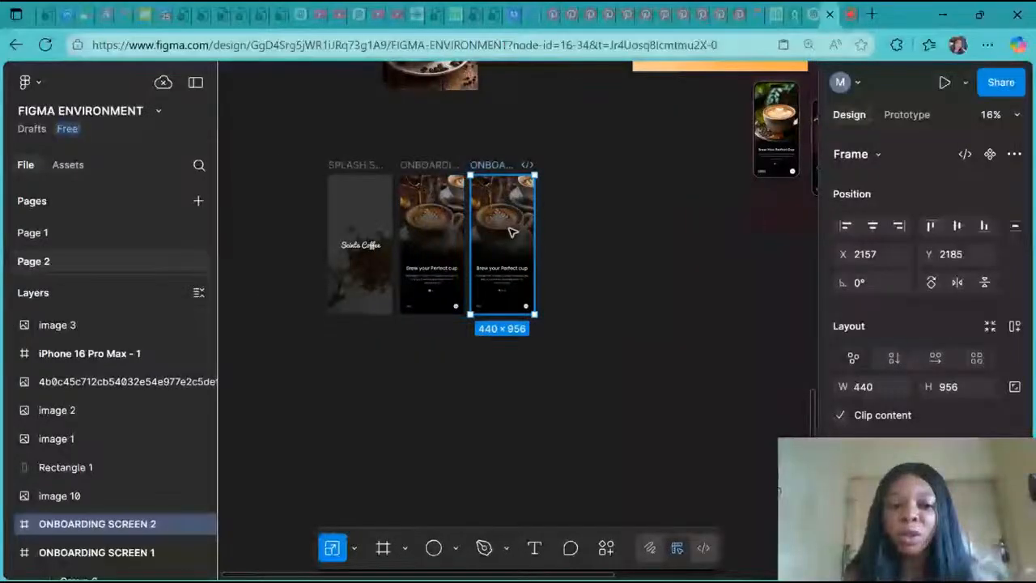
{"action": "scroll", "coordinate": [512, 233], "scroll_direction": "down", "scroll_amount": 3}
{"action": "scroll", "coordinate": [104, 506], "scroll_direction": "down", "scroll_amount": 3}
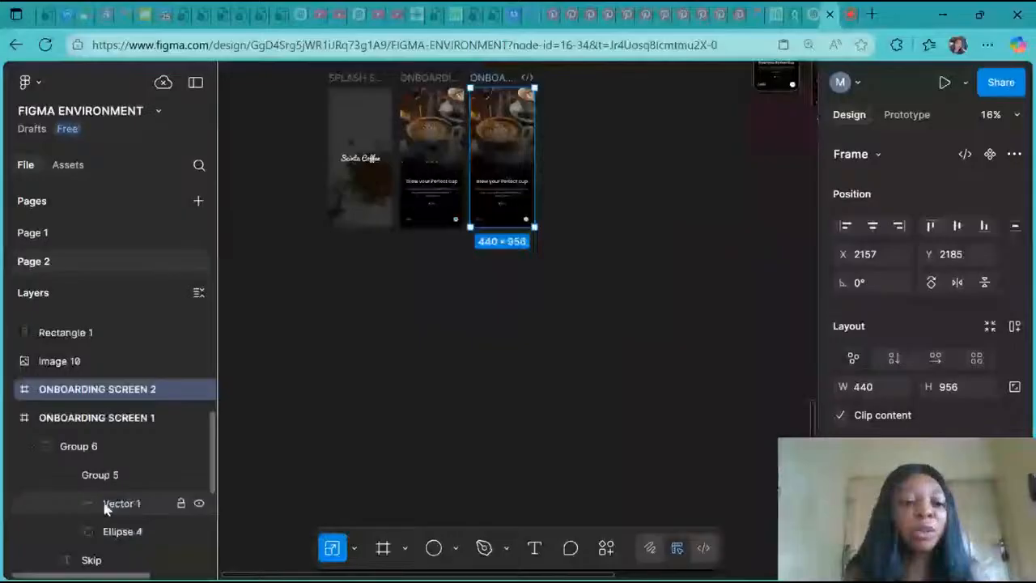
{"action": "left_click", "coordinate": [12, 419]}
{"action": "left_click", "coordinate": [10, 391]}
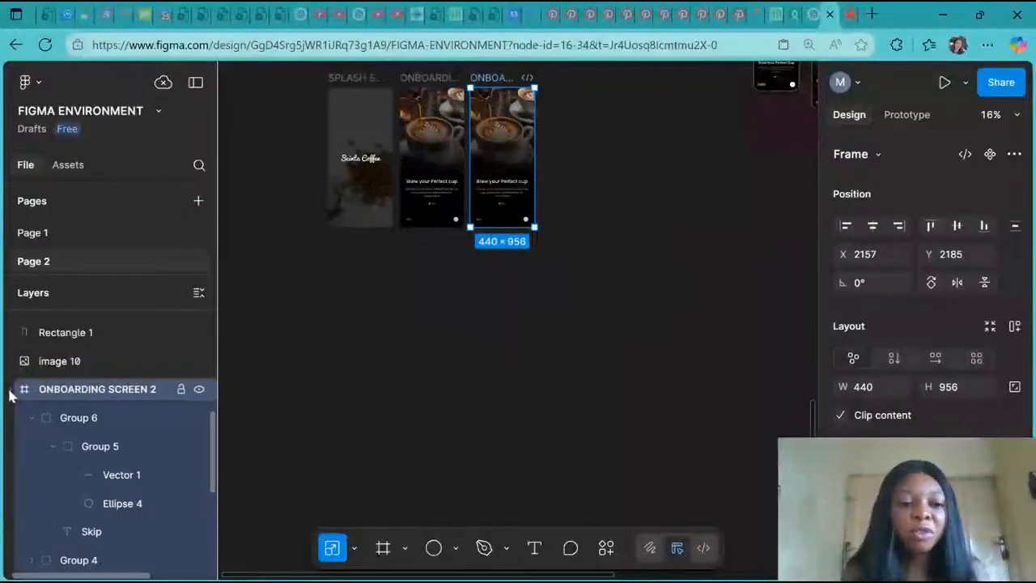
{"action": "scroll", "coordinate": [126, 502], "scroll_direction": "down", "scroll_amount": 3}
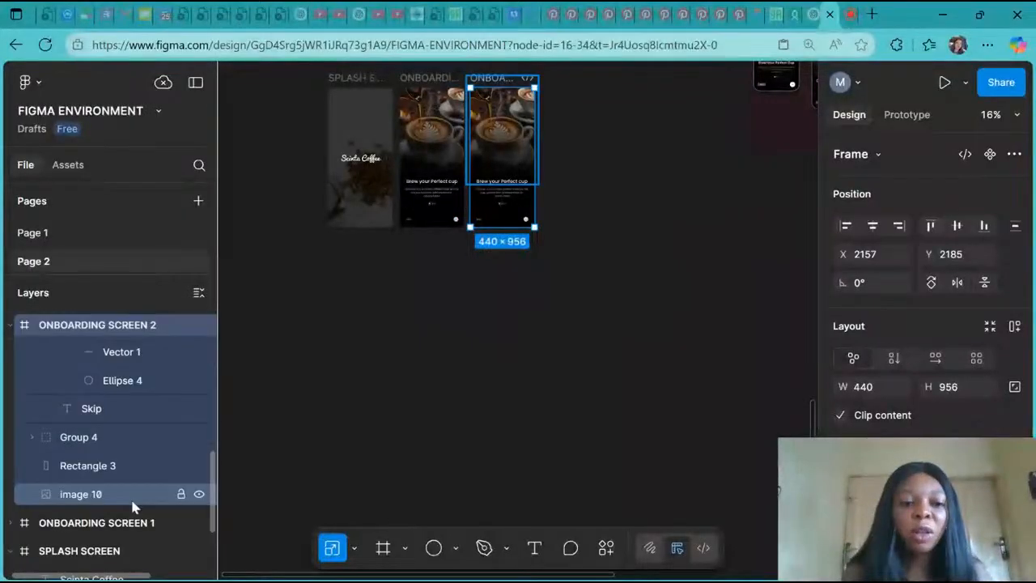
{"action": "left_click", "coordinate": [133, 502]}
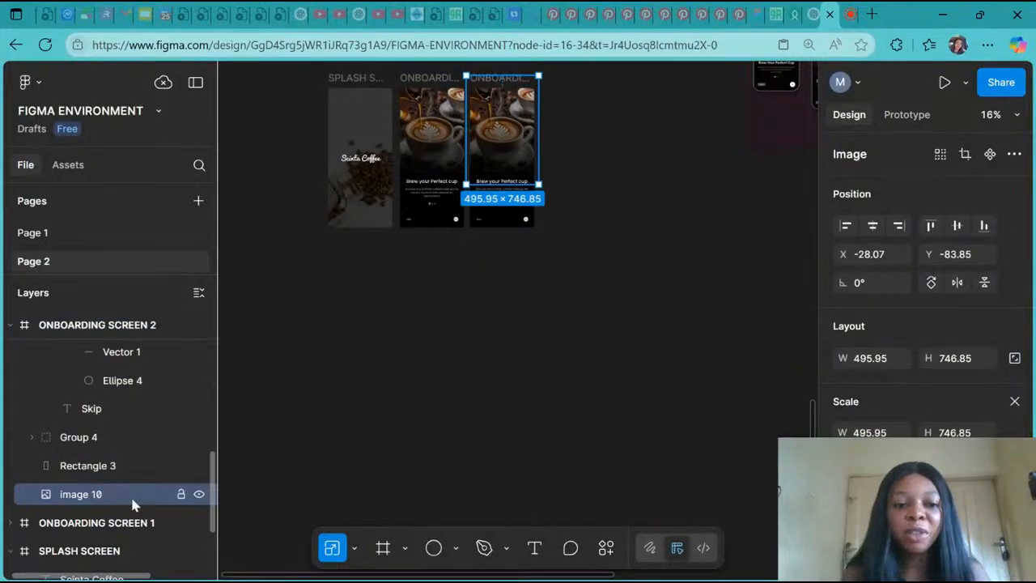
{"action": "left_click", "coordinate": [198, 494]}
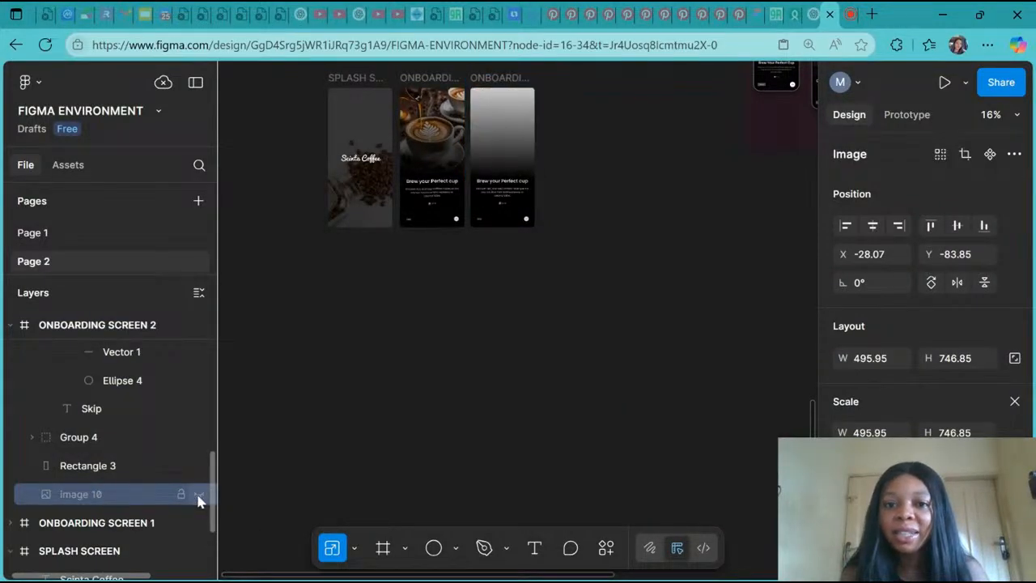
{"action": "left_click", "coordinate": [198, 495]}
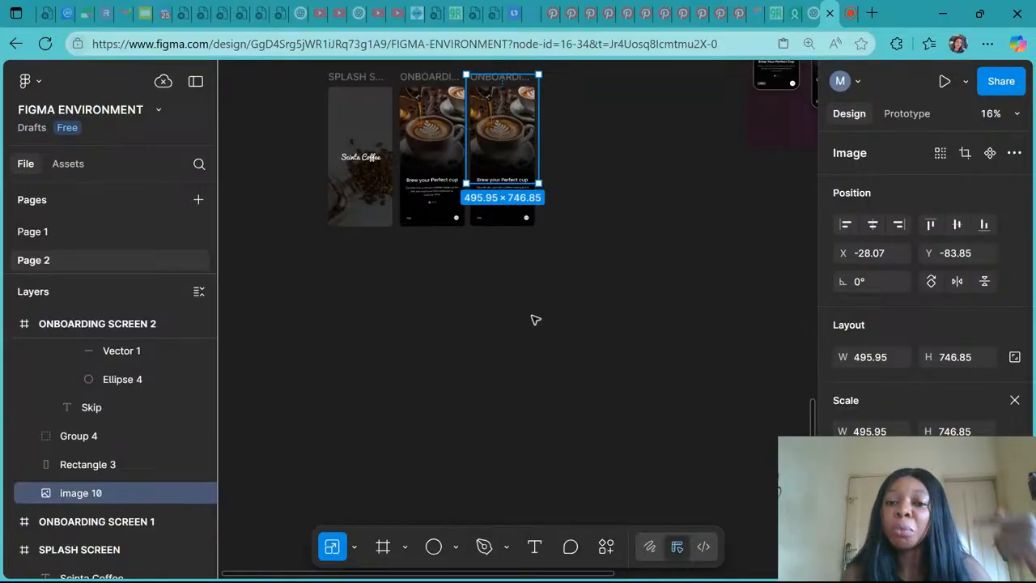
Step: Try replacing the selected coffee photo with the copied milkshake image, and undo the replacement
{"action": "scroll", "coordinate": [534, 320], "scroll_direction": "up", "scroll_amount": 1}
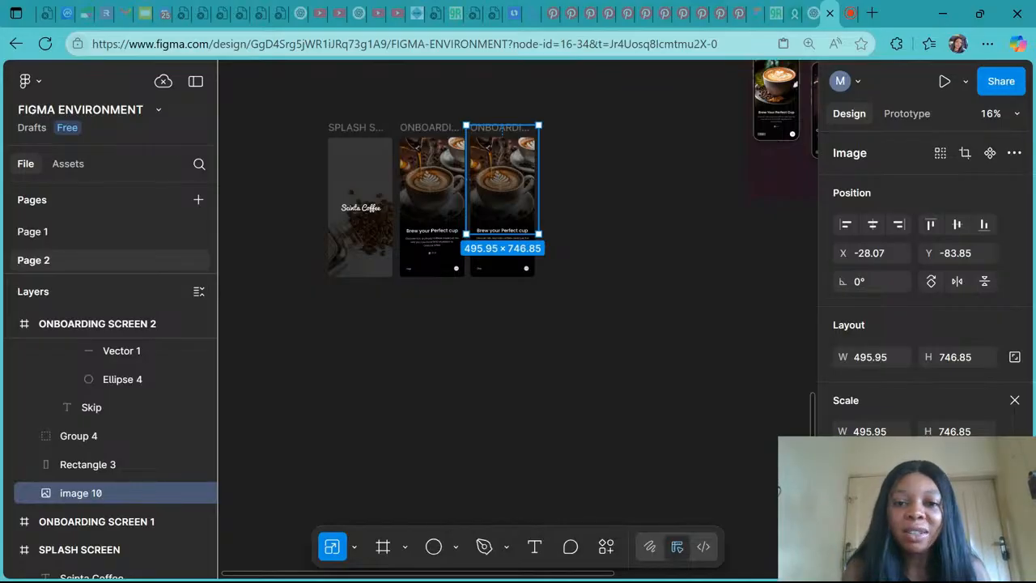
{"action": "key", "text": "ctrl+v"}
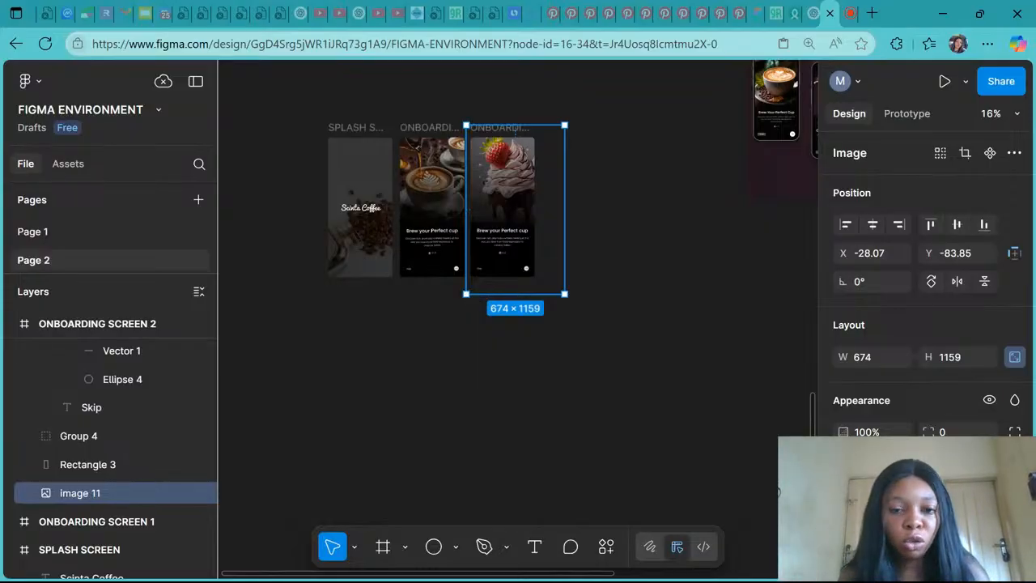
{"action": "key", "text": "ctrl+z"}
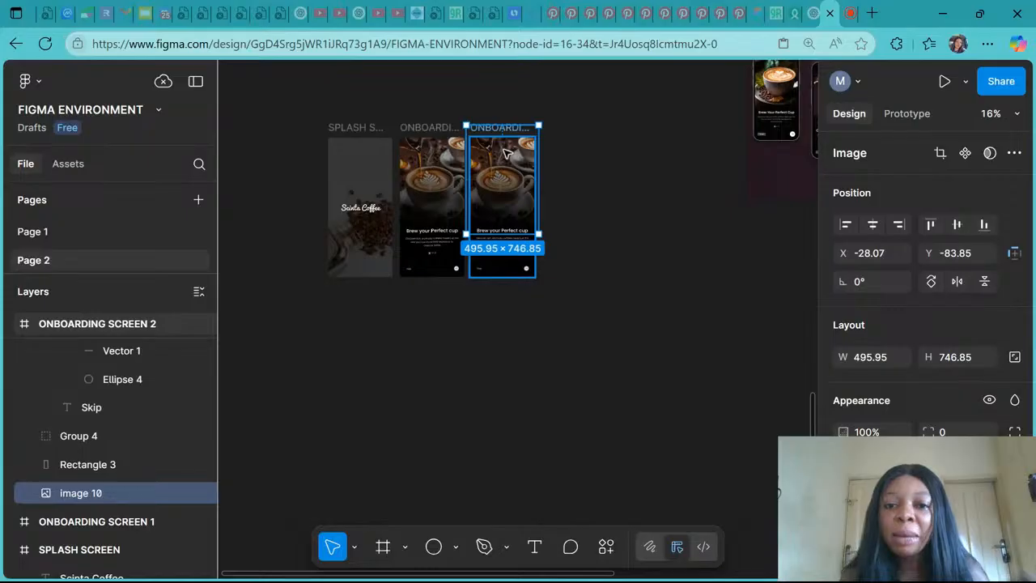
Step: Try pasting the copied milkshake image as an extra layer on top in ONBOARDING SCREEN 2, and undo the paste
{"action": "scroll", "coordinate": [510, 236], "scroll_direction": "up", "scroll_amount": 1}
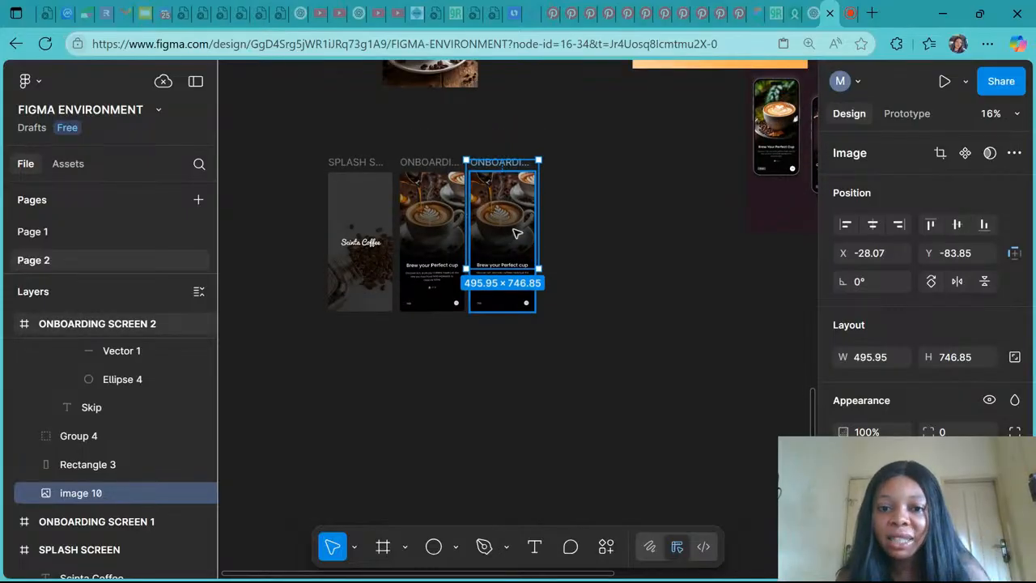
{"action": "right_click", "coordinate": [517, 233]}
{"action": "mouse_move", "coordinate": [564, 226]}
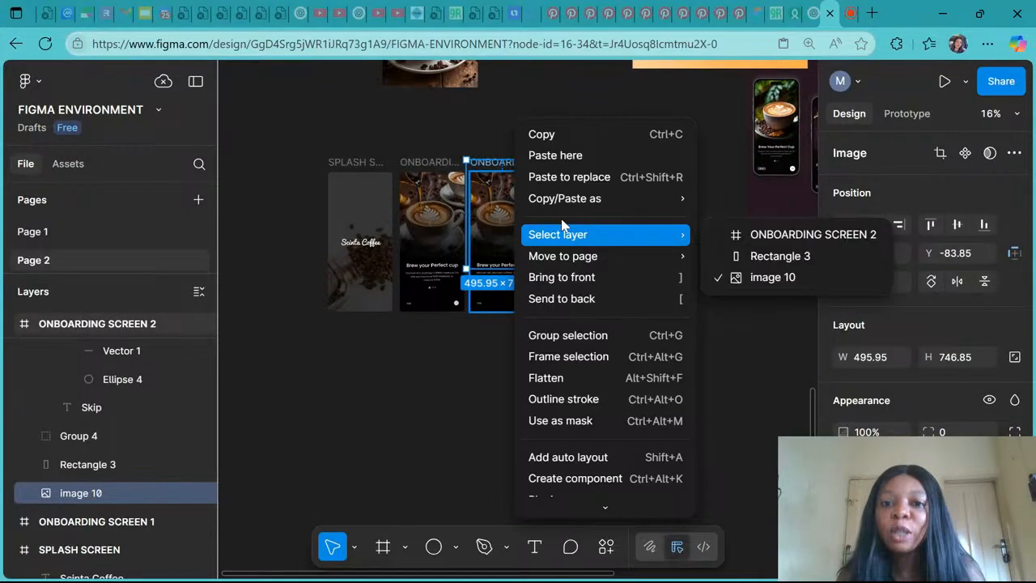
{"action": "mouse_move", "coordinate": [603, 204]}
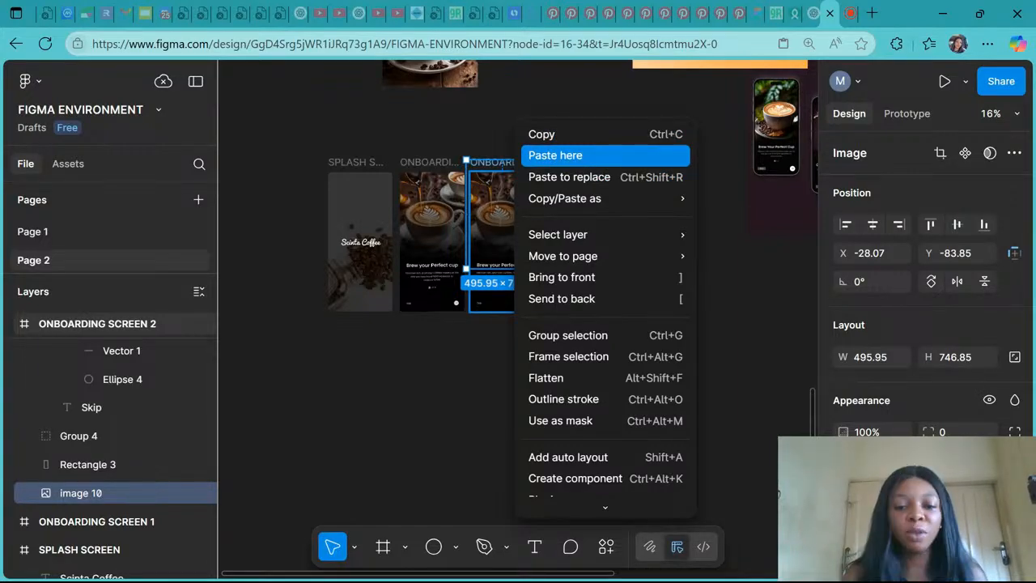
{"action": "left_click", "coordinate": [602, 158]}
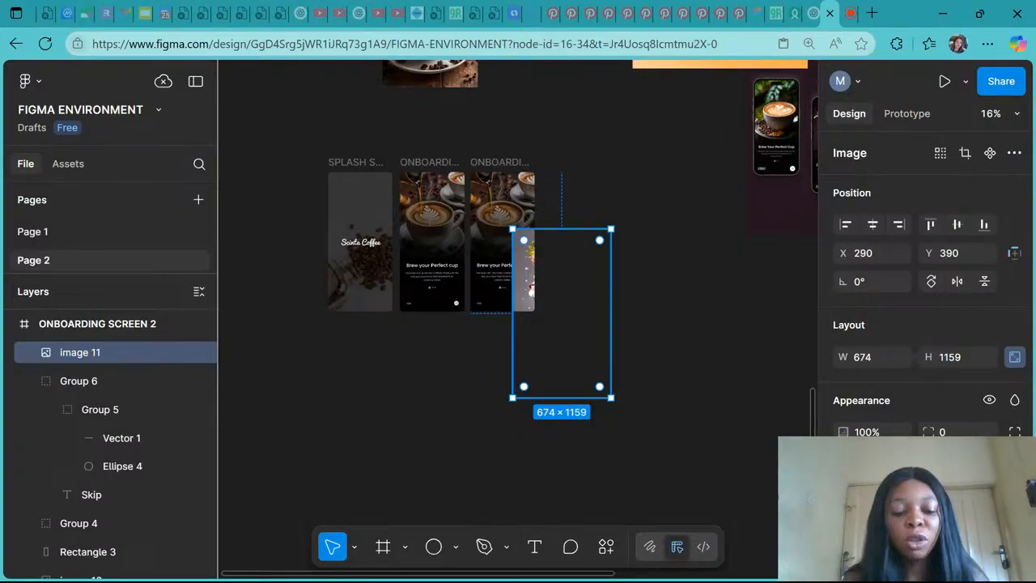
{"action": "key", "text": "ctrl+z"}
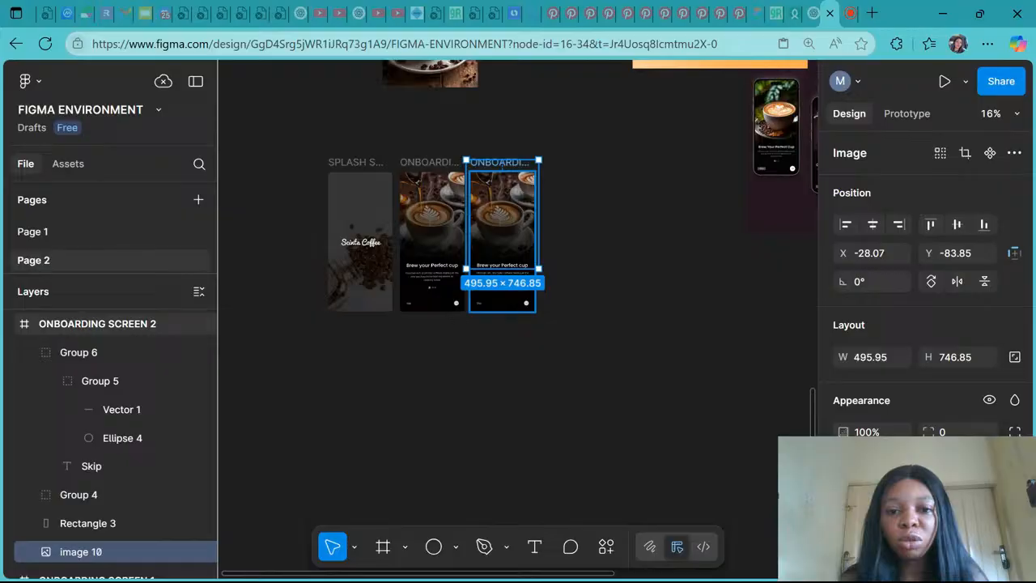
Step: Replace the coffee photo in ONBOARDING SCREEN 2 with the copied milkshake image and scale it to about 419 × 721 with its top at Y 0
{"action": "right_click", "coordinate": [497, 235]}
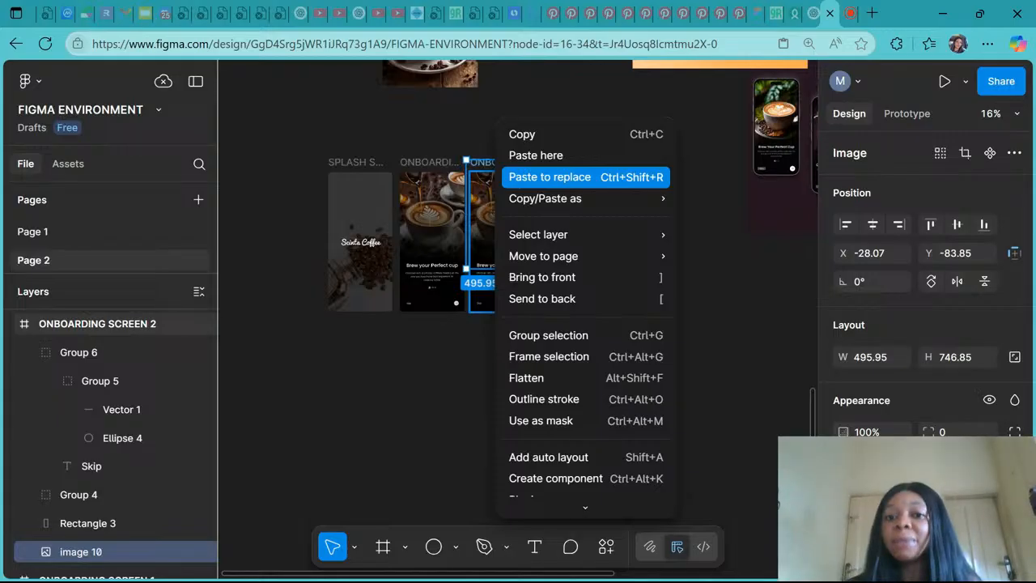
{"action": "left_click", "coordinate": [660, 177]}
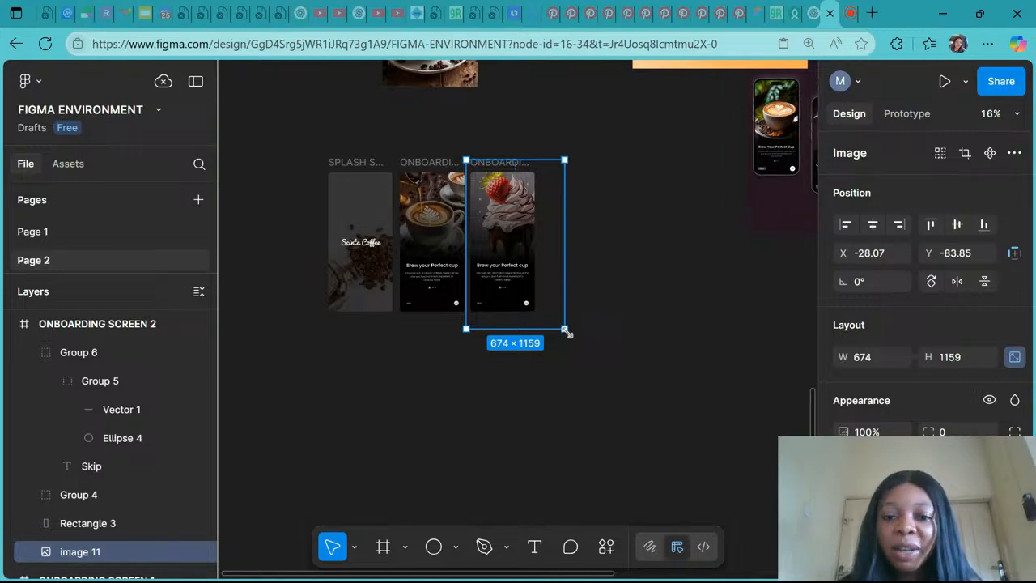
{"action": "key", "text": "k"}
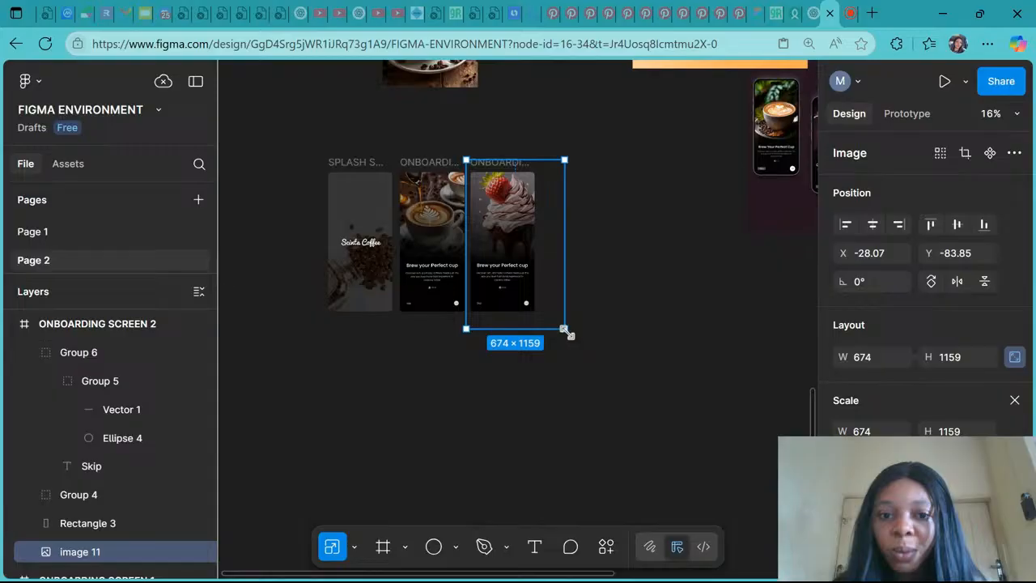
{"action": "left_click_drag", "start_coordinate": [565, 330], "coordinate": [534, 277]}
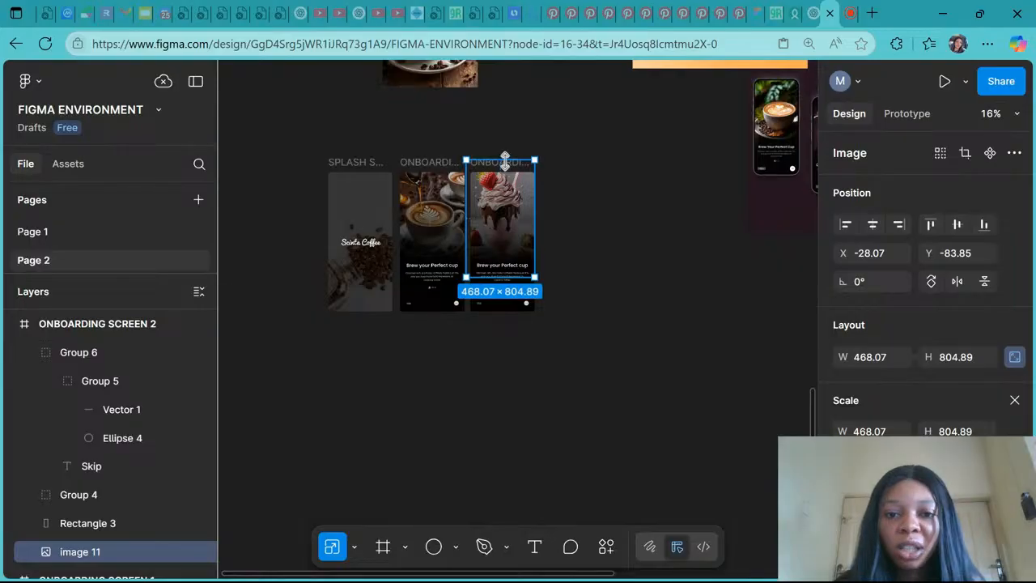
{"action": "left_click_drag", "start_coordinate": [505, 160], "coordinate": [509, 172]}
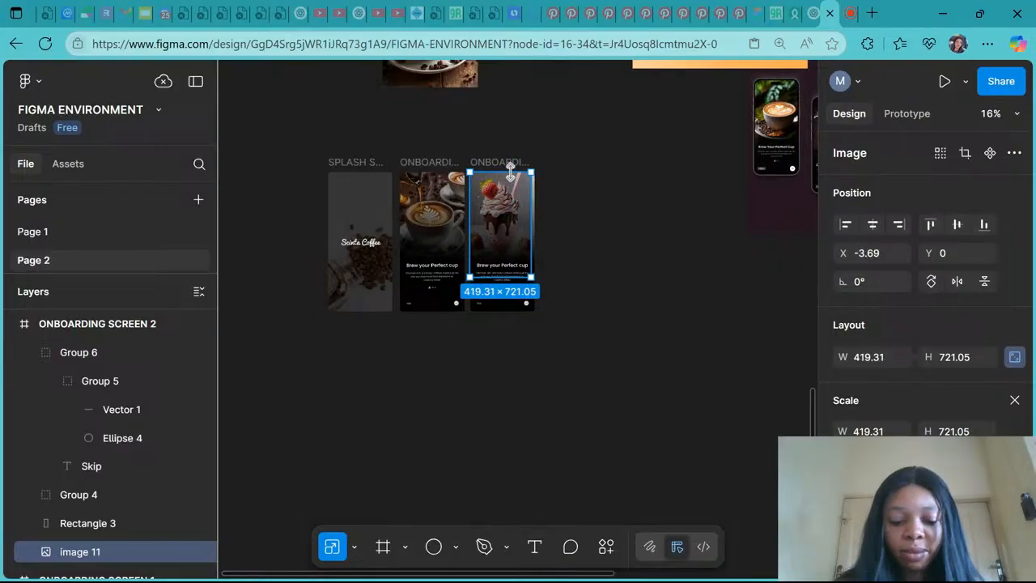
Step: Stretch the milkshake image to 444 × 721 so it covers the frame's full width, and deselect it
{"action": "key", "text": "v"}
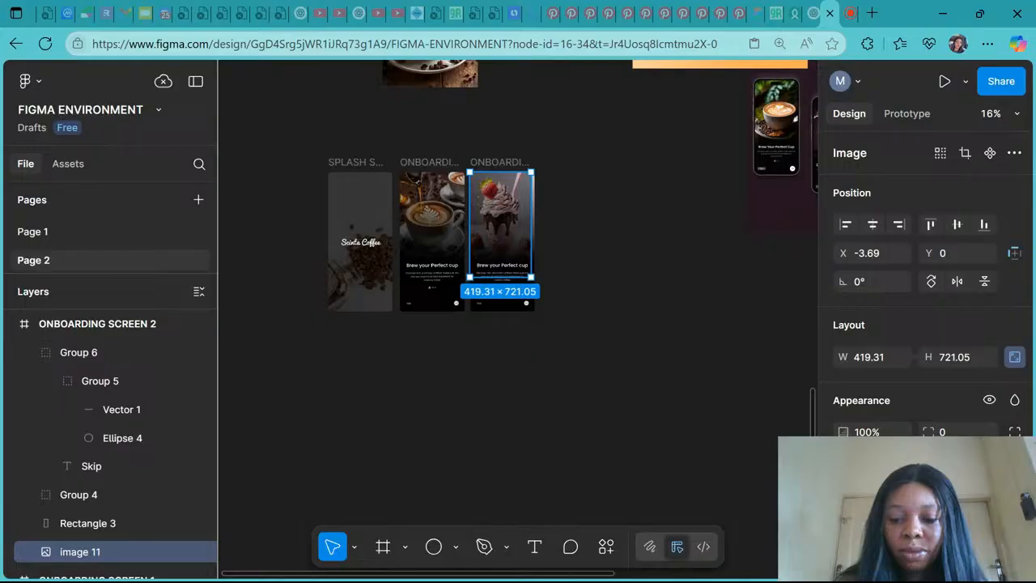
{"action": "scroll", "coordinate": [506, 172], "scroll_direction": "up", "scroll_amount": 3}
{"action": "left_click_drag", "start_coordinate": [537, 304], "coordinate": [545, 309]}
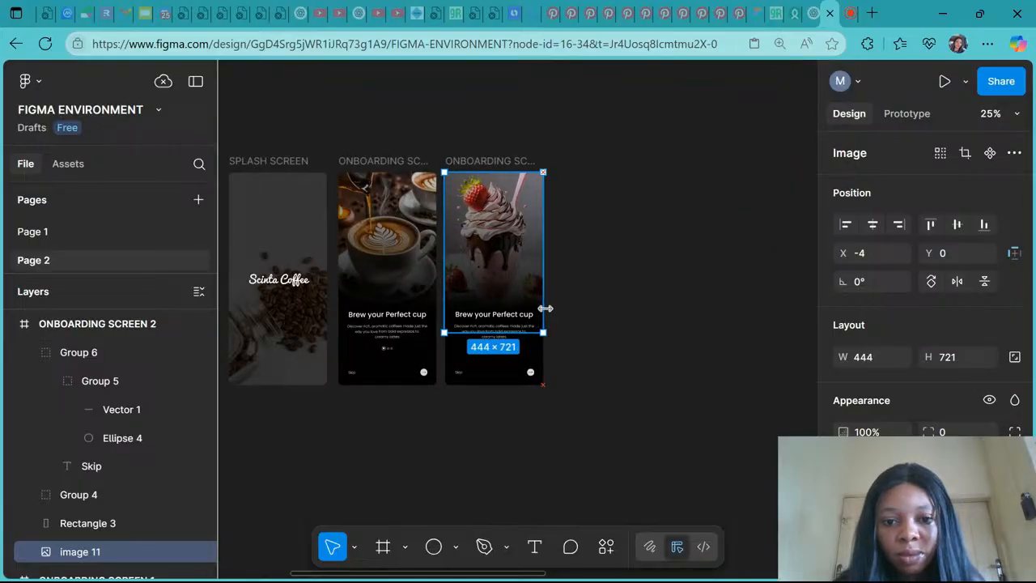
{"action": "left_click", "coordinate": [574, 345]}
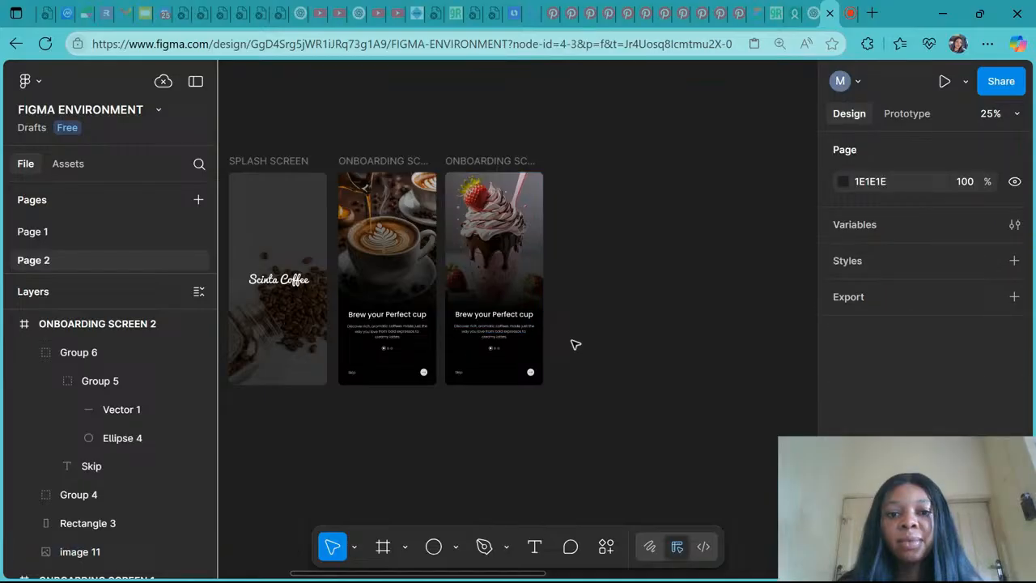
Step: Move the 1200 × 1200 coffee mockup reference image beside ONBOARDING SCREEN 2, at X 2649, Y 1905
{"action": "scroll", "coordinate": [496, 340], "scroll_direction": "down", "scroll_amount": 3}
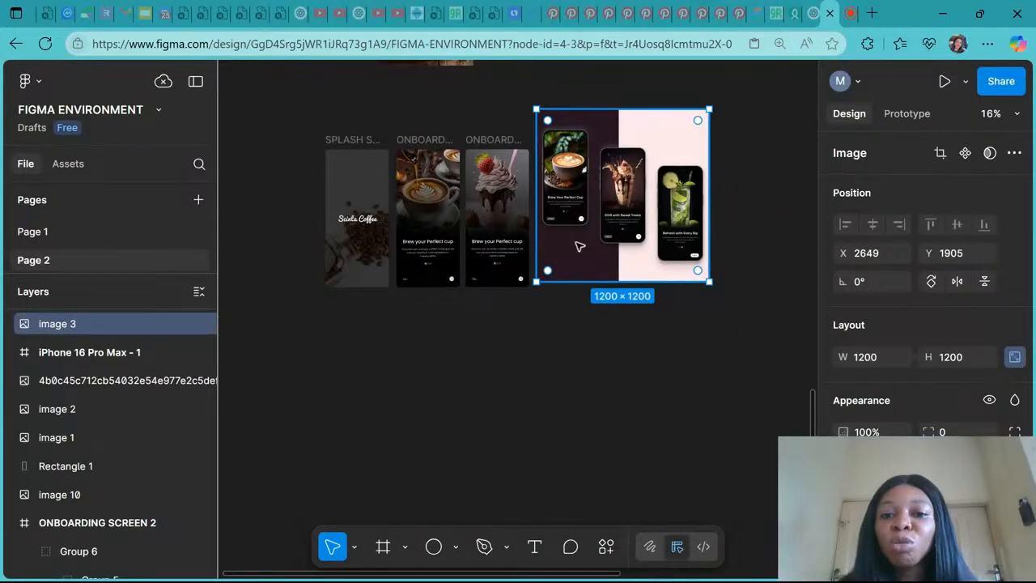
{"action": "scroll", "coordinate": [580, 246], "scroll_direction": "up", "scroll_amount": 3}
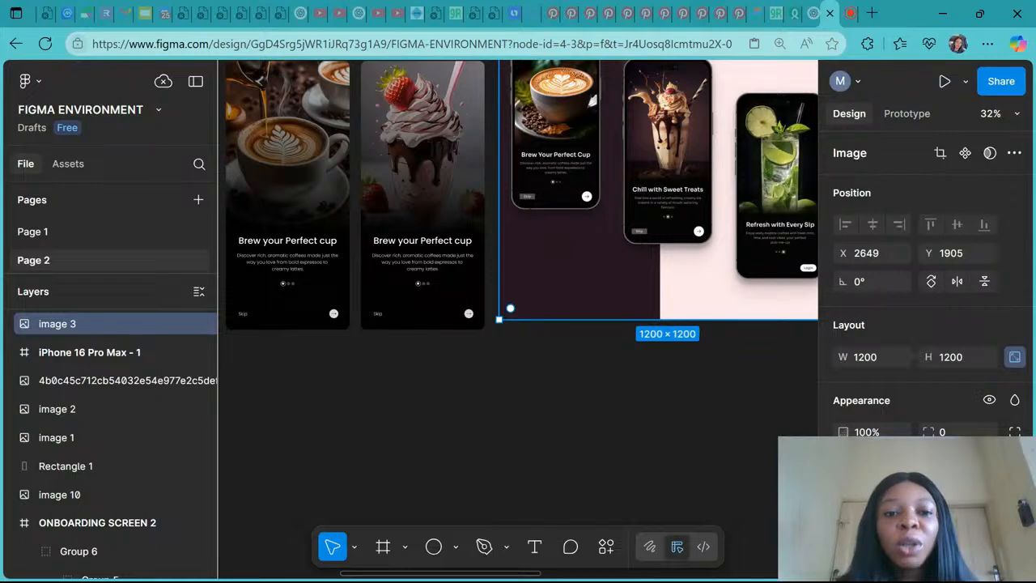
Step: Replace the heading text in ONBOARDING SCREEN 2 with "Chill with sweet Treats"
{"action": "double_click", "coordinate": [417, 241]}
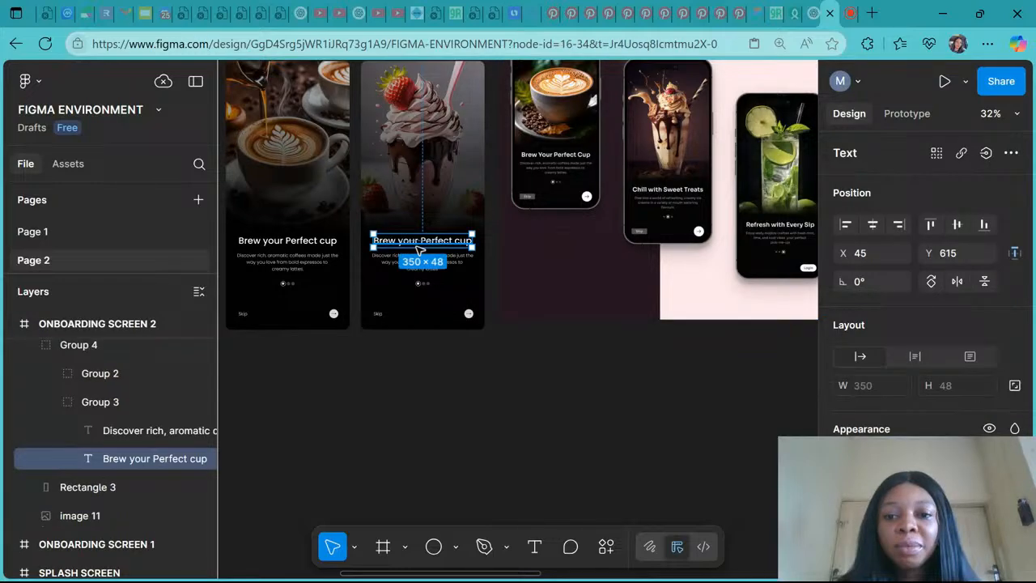
{"action": "double_click", "coordinate": [418, 241]}
{"action": "type", "text": "Ch"}
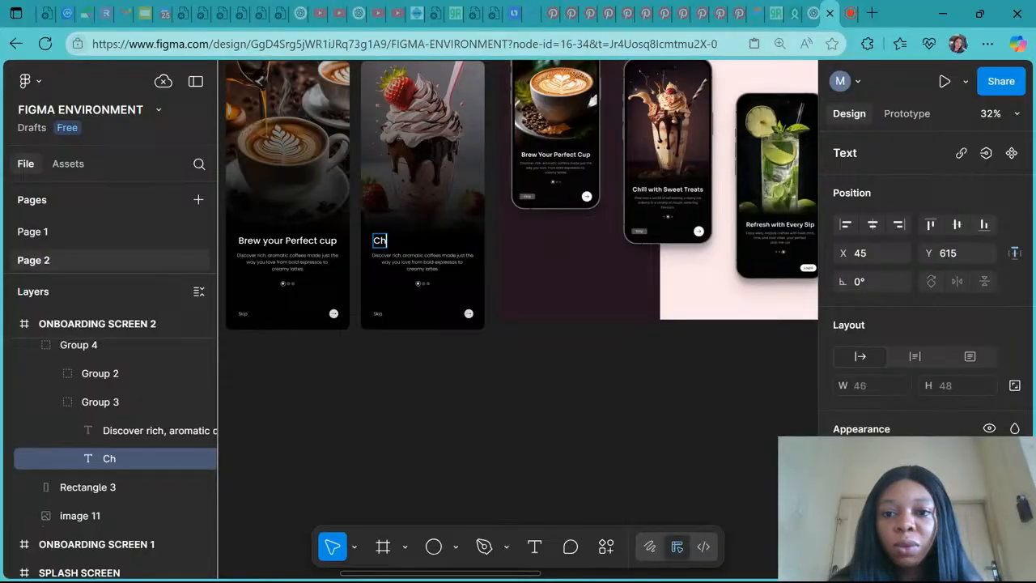
{"action": "type", "text": "ill with sweet"}
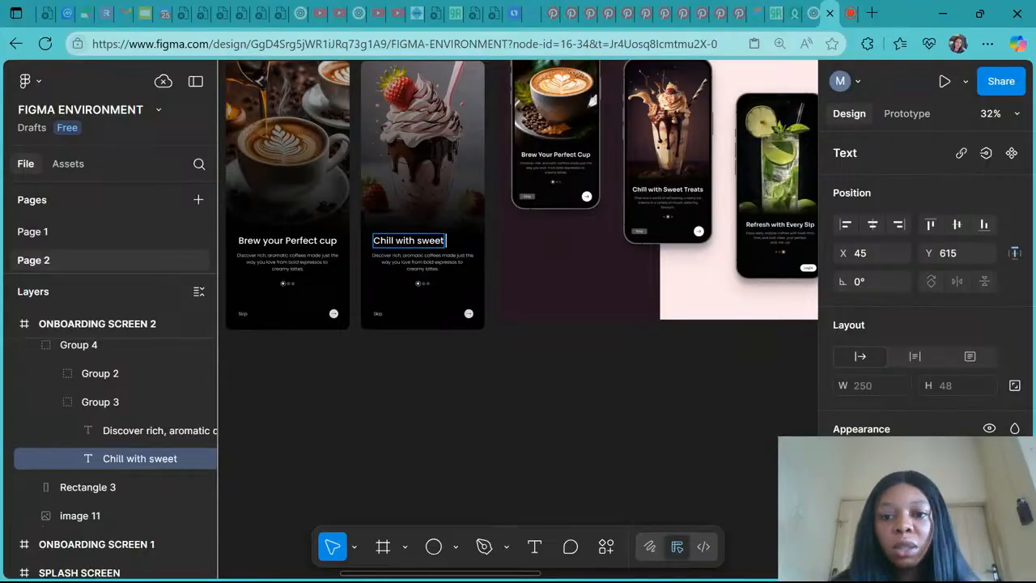
{"action": "type", "text": " Trea"}
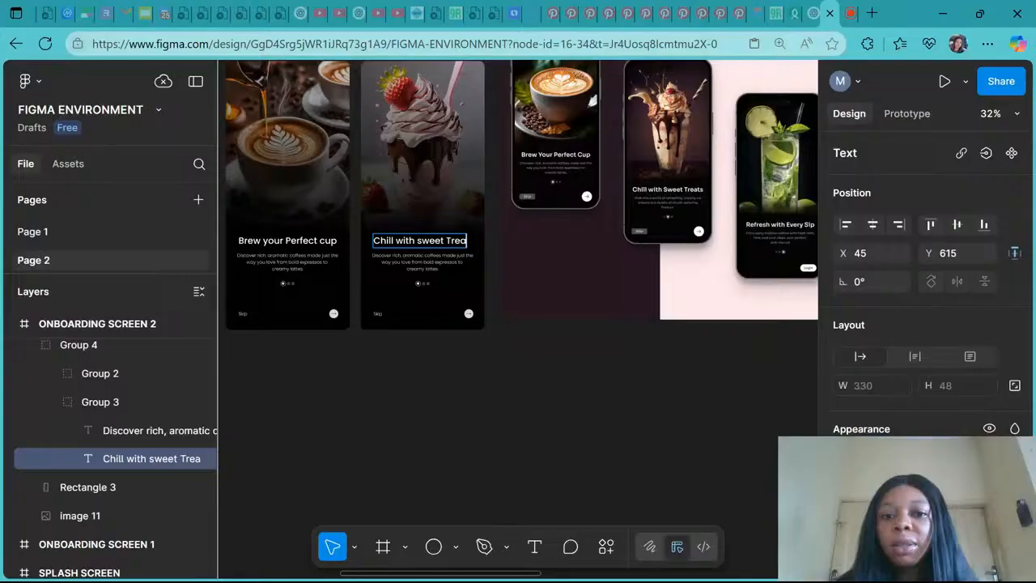
{"action": "type", "text": "ts"}
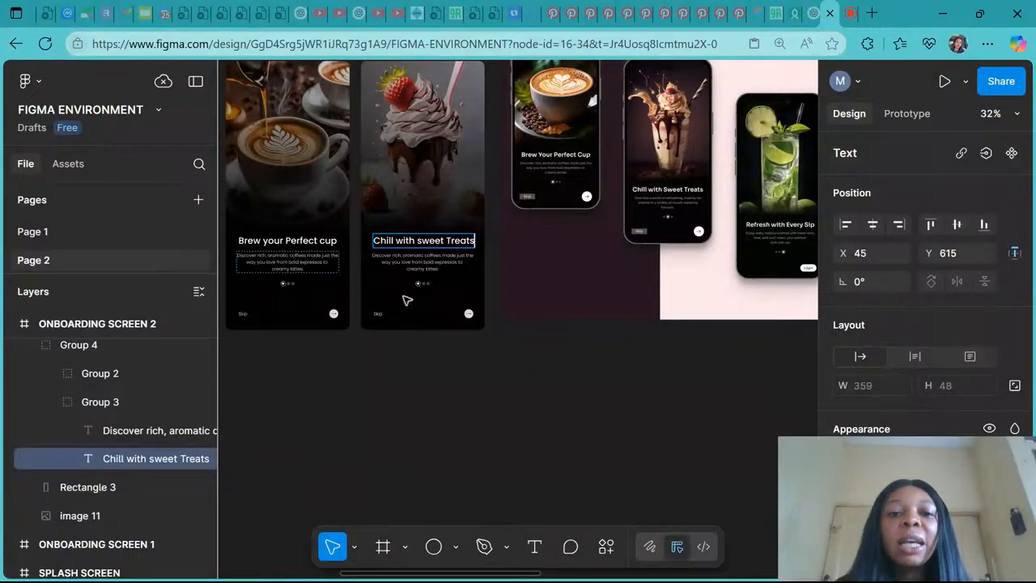
Step: Replace the description in ONBOARDING SCREEN 2 with "Dive into a world of refreshing, creamy ice creams in a variety of mouth watering flavours." over three lines
{"action": "scroll", "coordinate": [407, 300], "scroll_direction": "up", "scroll_amount": 1}
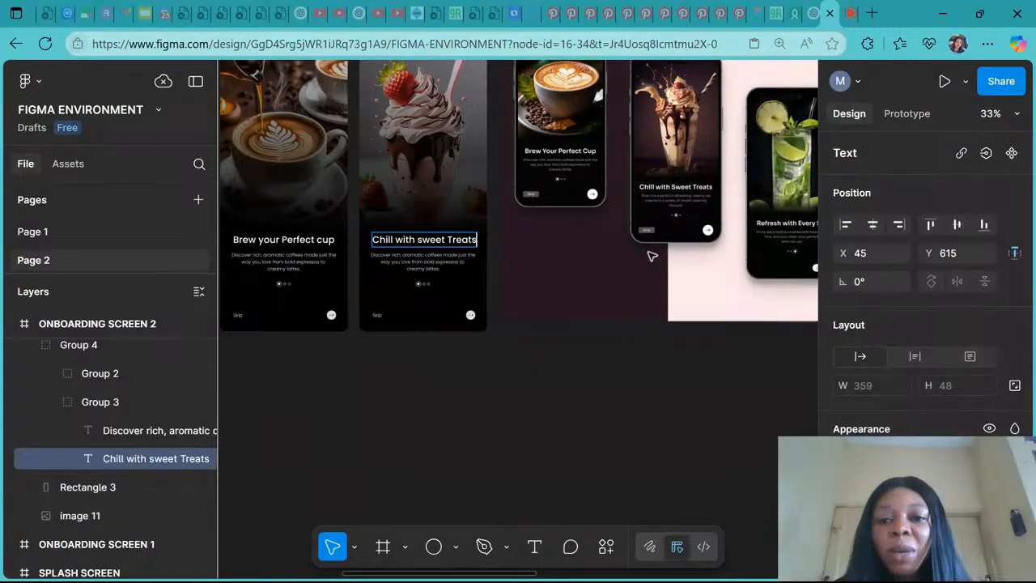
{"action": "scroll", "coordinate": [651, 256], "scroll_direction": "up", "scroll_amount": 5}
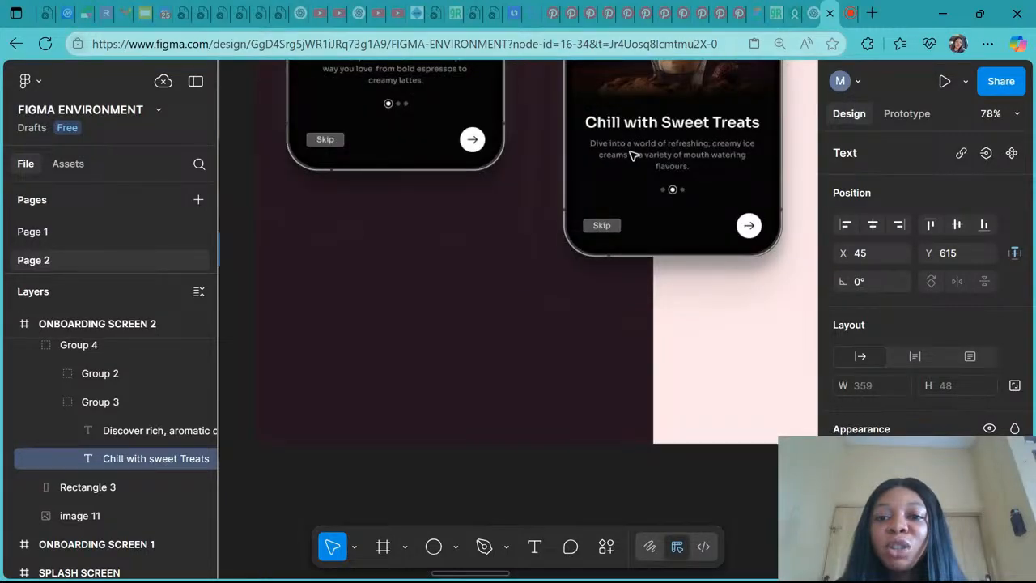
{"action": "scroll", "coordinate": [633, 155], "scroll_direction": "down", "scroll_amount": 3}
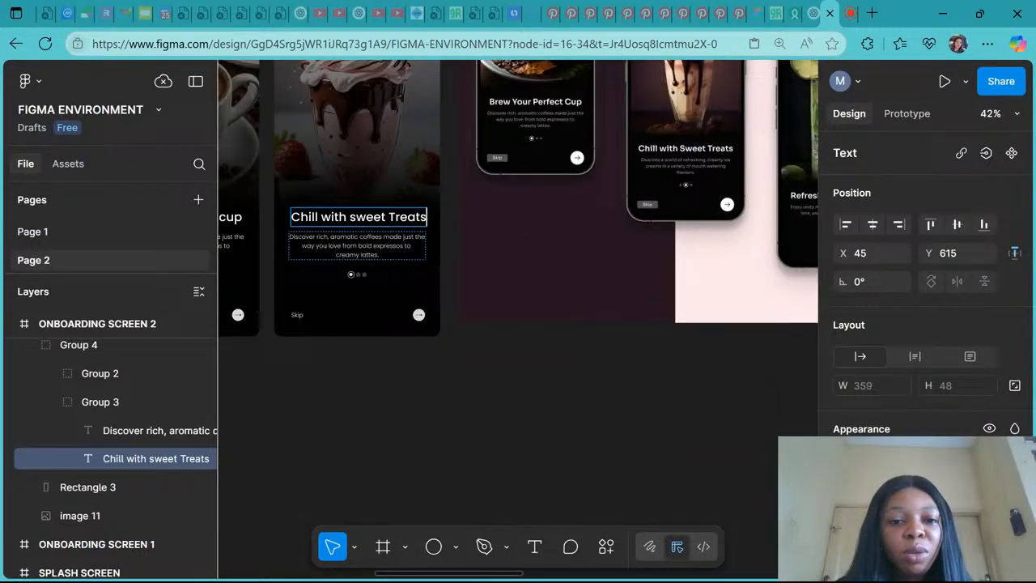
{"action": "double_click", "coordinate": [357, 246]}
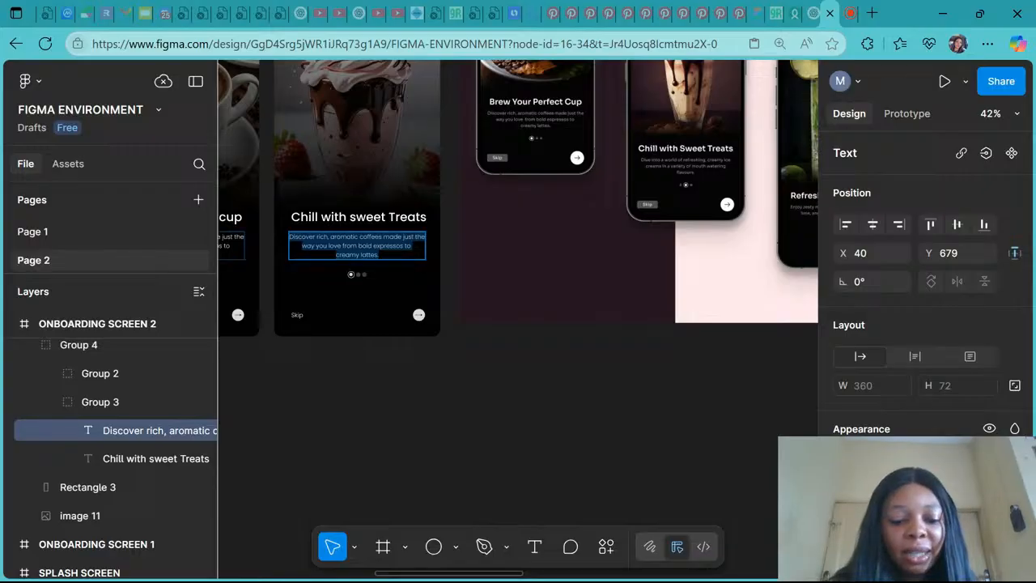
{"action": "type", "text": "Dive"}
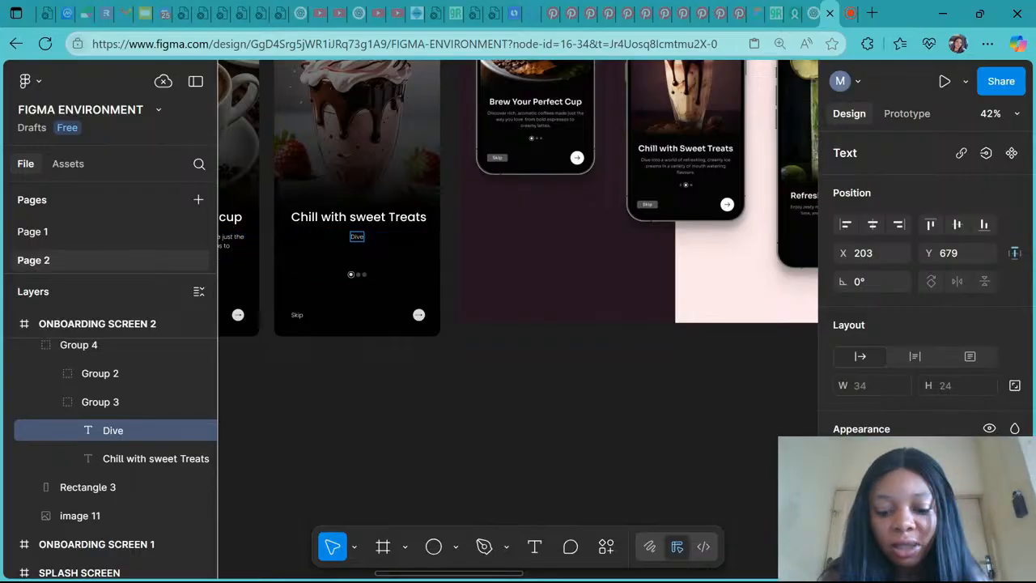
{"action": "type", "text": " into"}
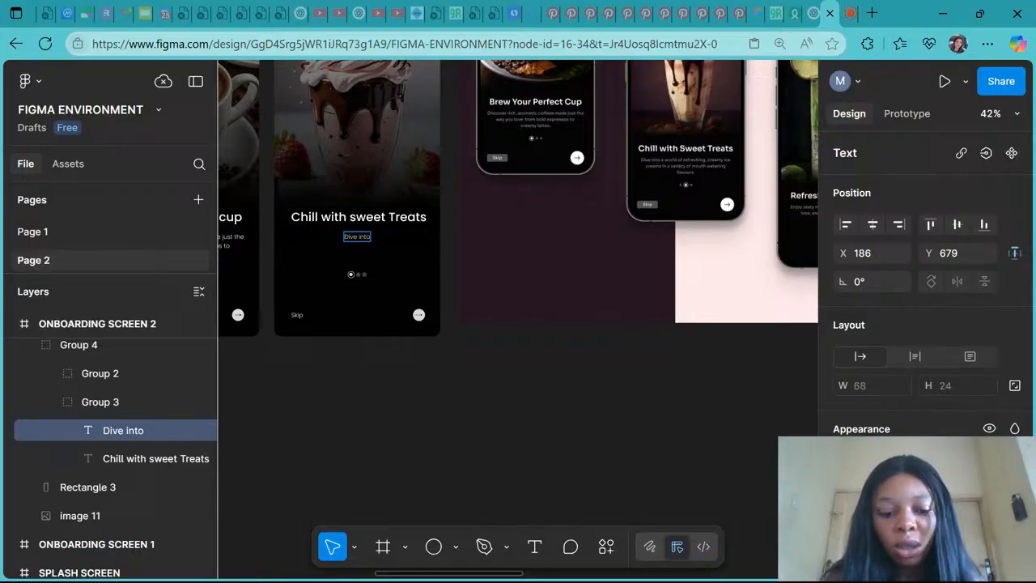
{"action": "type", "text": " a wor"}
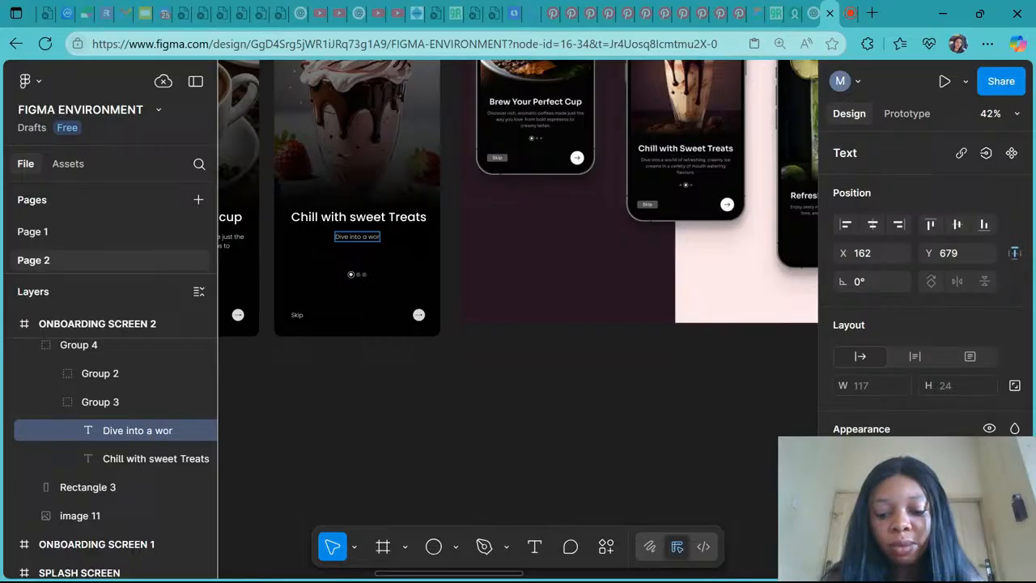
{"action": "type", "text": "ld of r"}
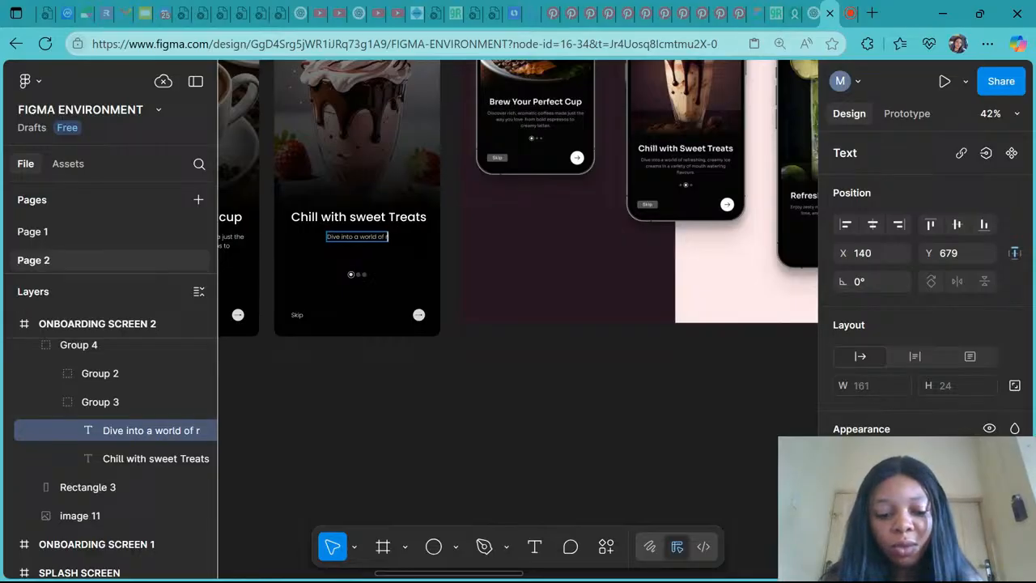
{"action": "type", "text": "efreshin"}
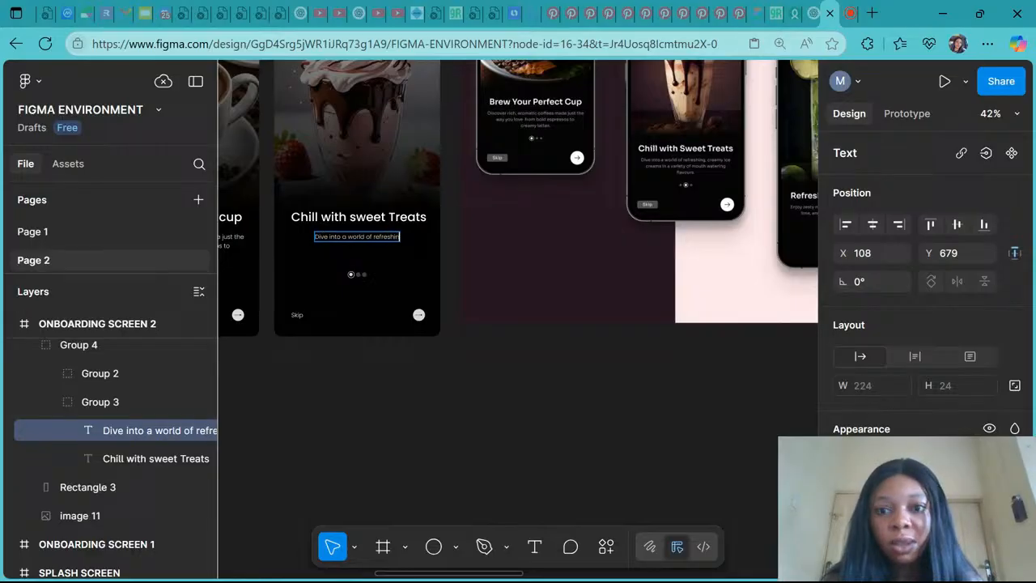
{"action": "type", "text": "g, c"}
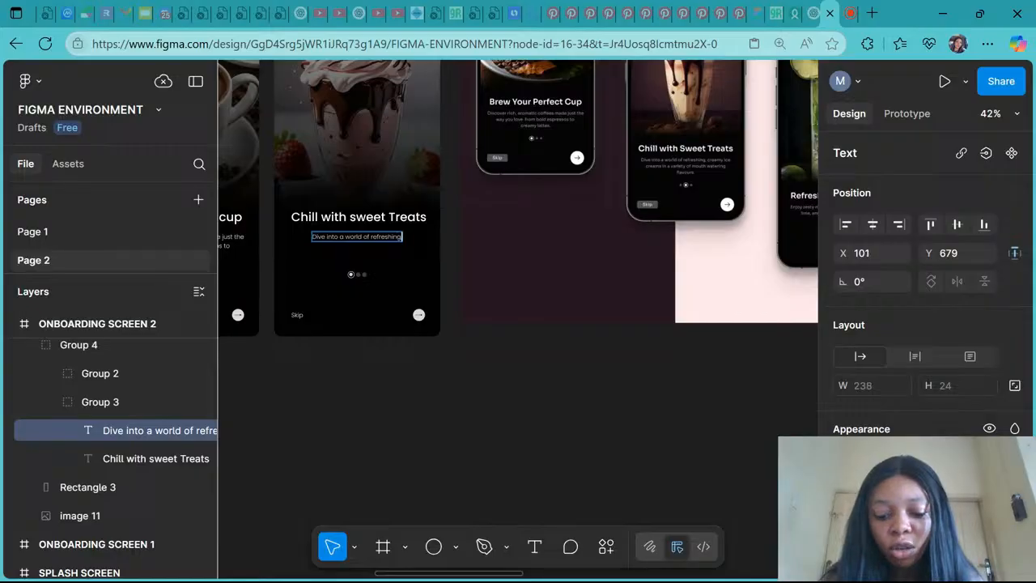
{"action": "type", "text": "reamy "}
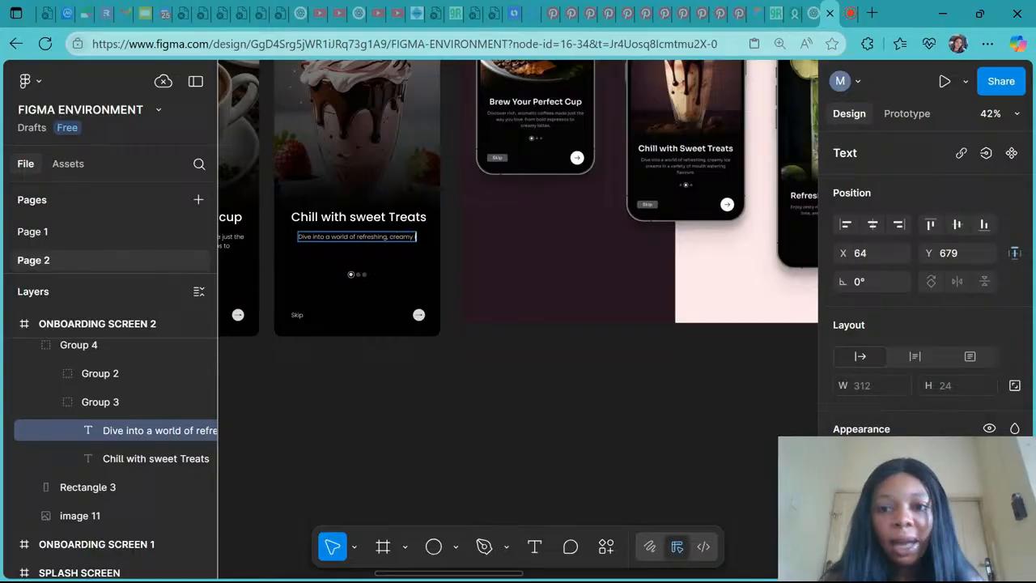
{"action": "type", "text": "ice"}
{"action": "type", "text": "cre"}
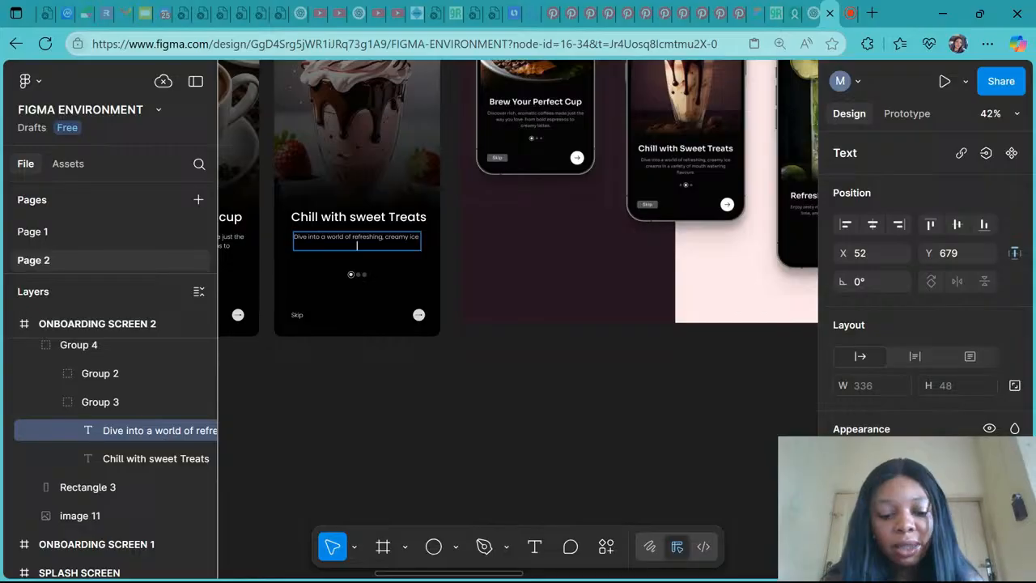
{"action": "type", "text": "ams"}
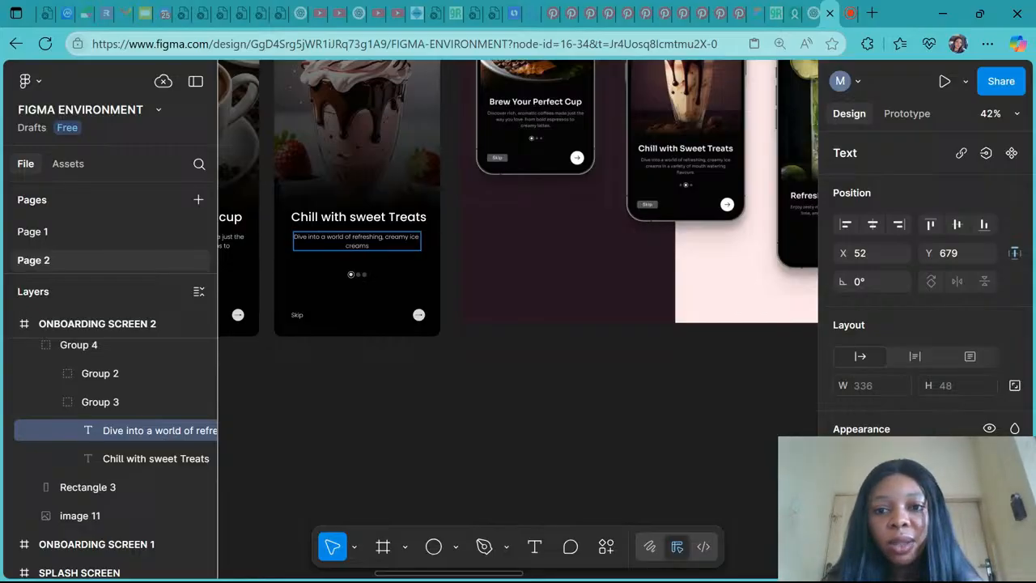
{"action": "type", "text": " in"}
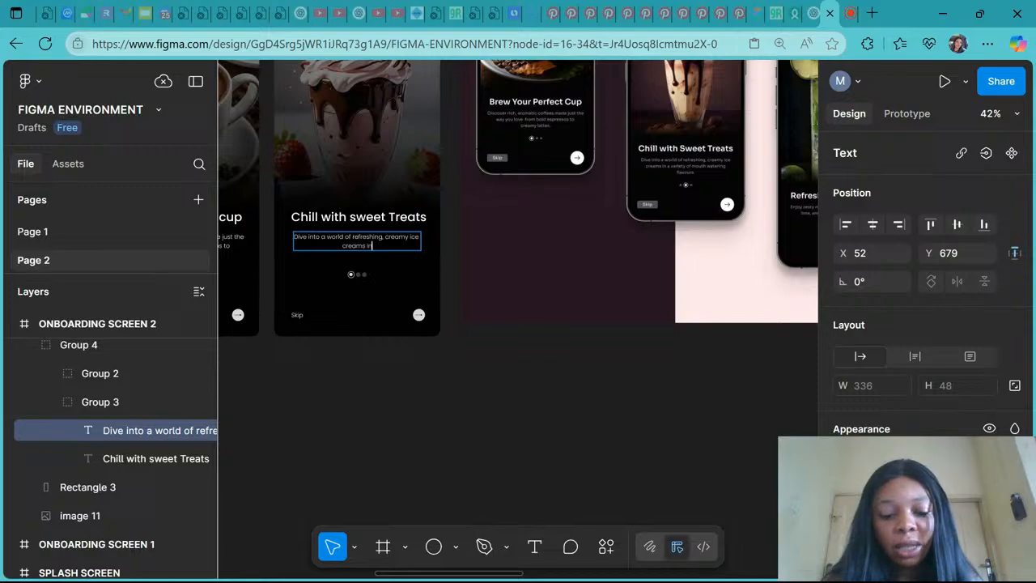
{"action": "type", "text": " a va"}
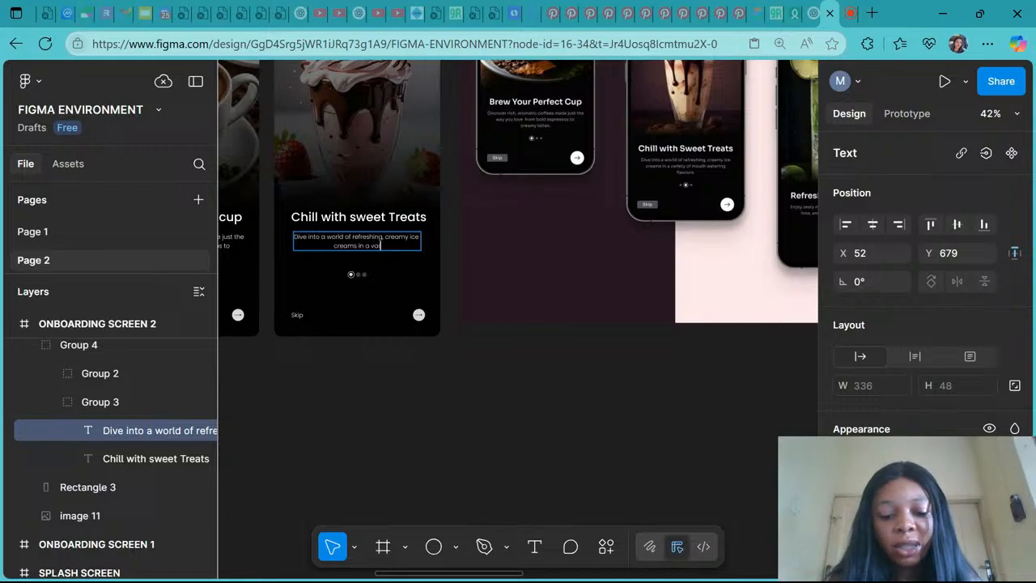
{"action": "type", "text": "riety of m"}
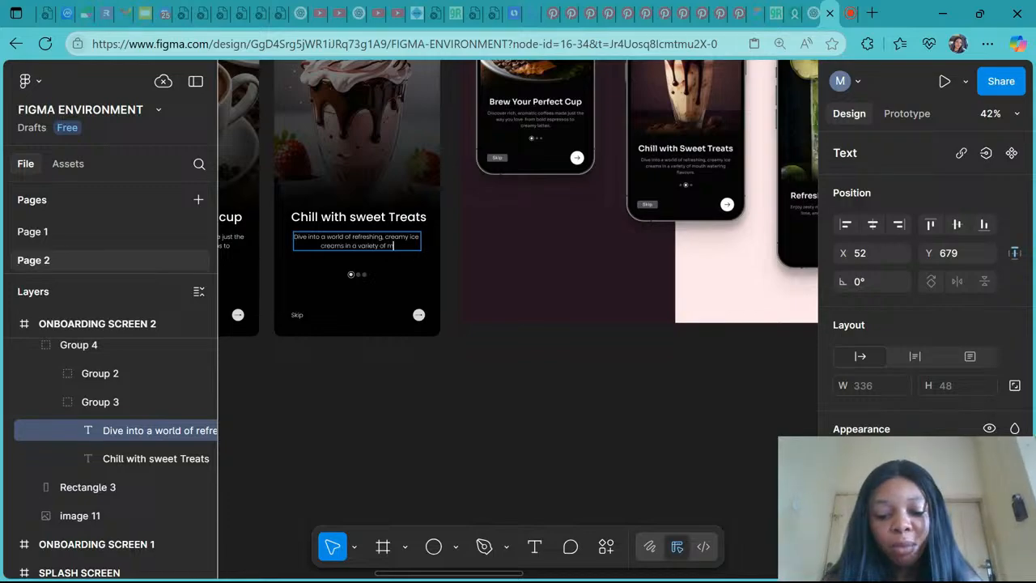
{"action": "type", "text": "outh water"}
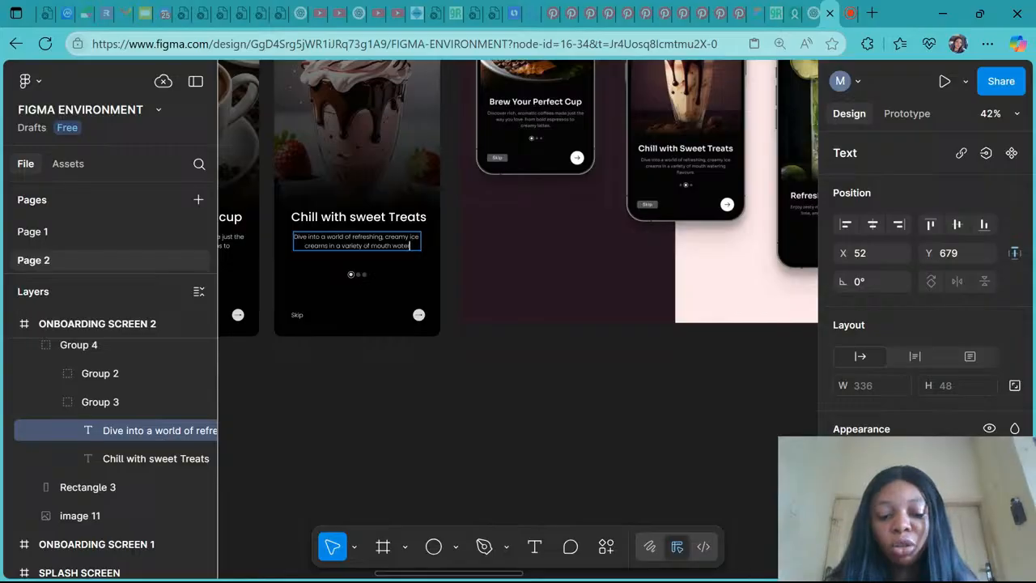
{"action": "type", "text": "ing"}
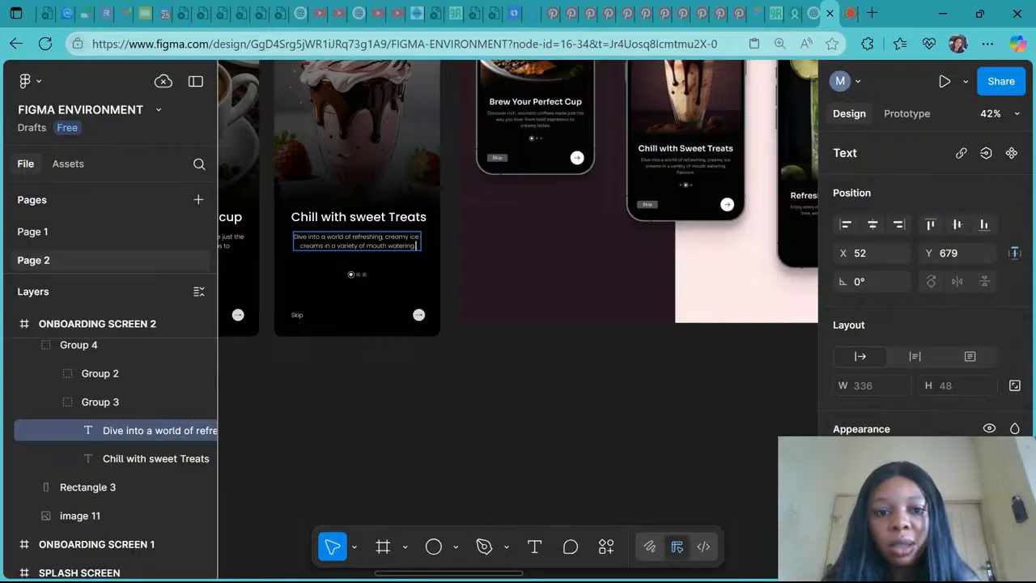
{"action": "key", "text": "Return"}
{"action": "type", "text": "flavours"}
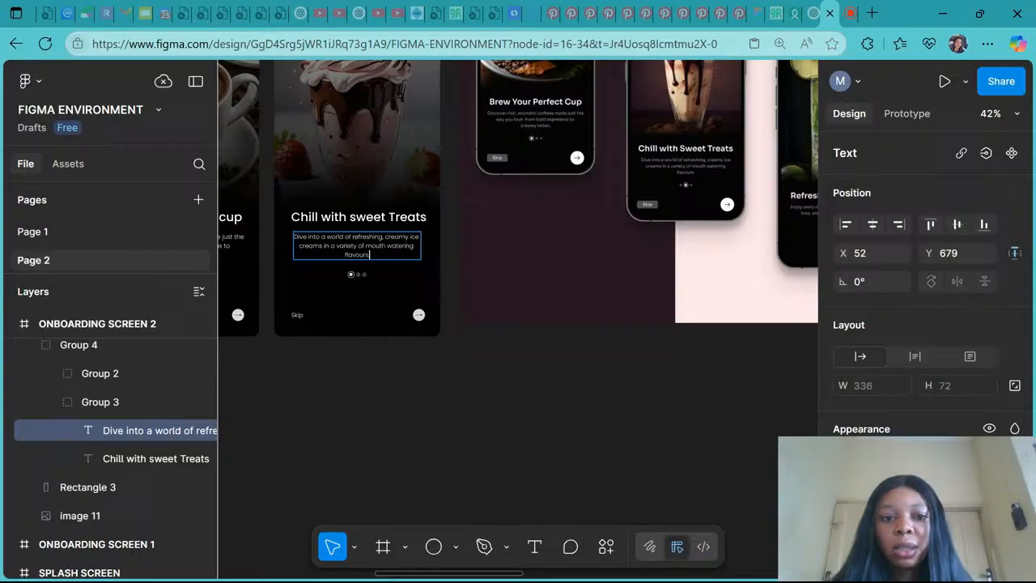
{"action": "key", "text": "Escape"}
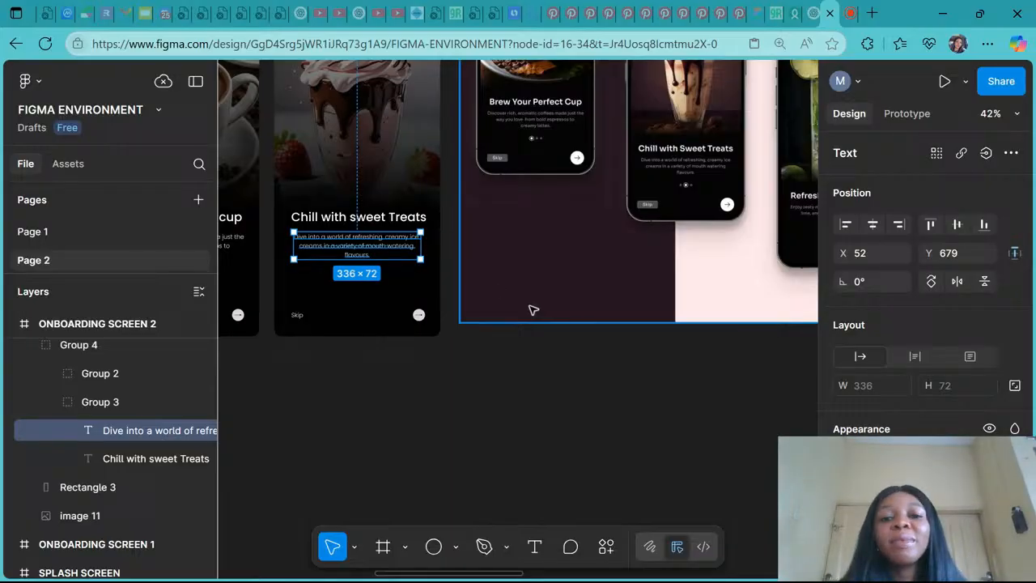
{"action": "left_click", "coordinate": [434, 369]}
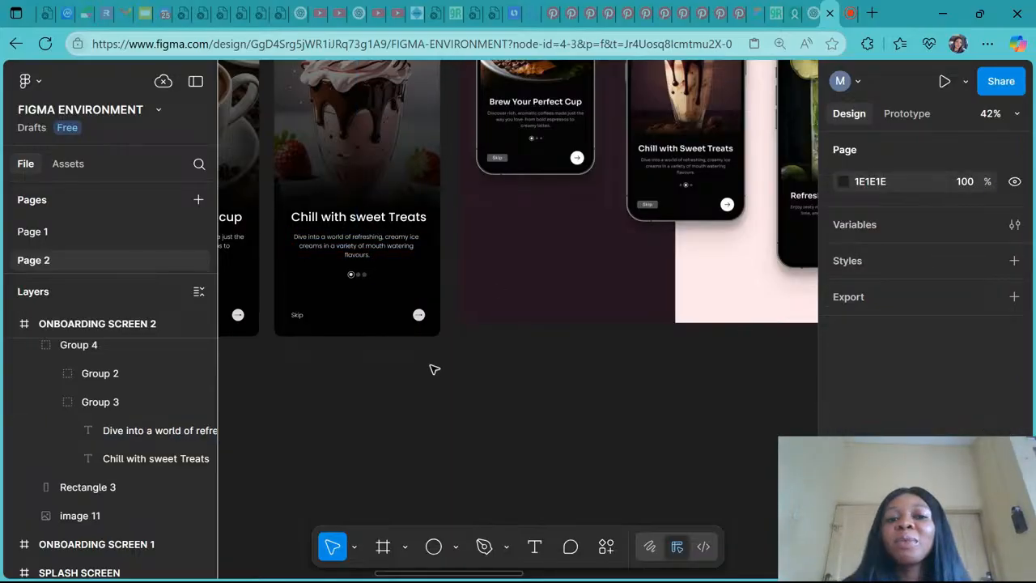
Step: Select the page indicator group below the description in ONBOARDING SCREEN 2 and check its nested layers
{"action": "scroll", "coordinate": [434, 369], "scroll_direction": "down", "scroll_amount": 3}
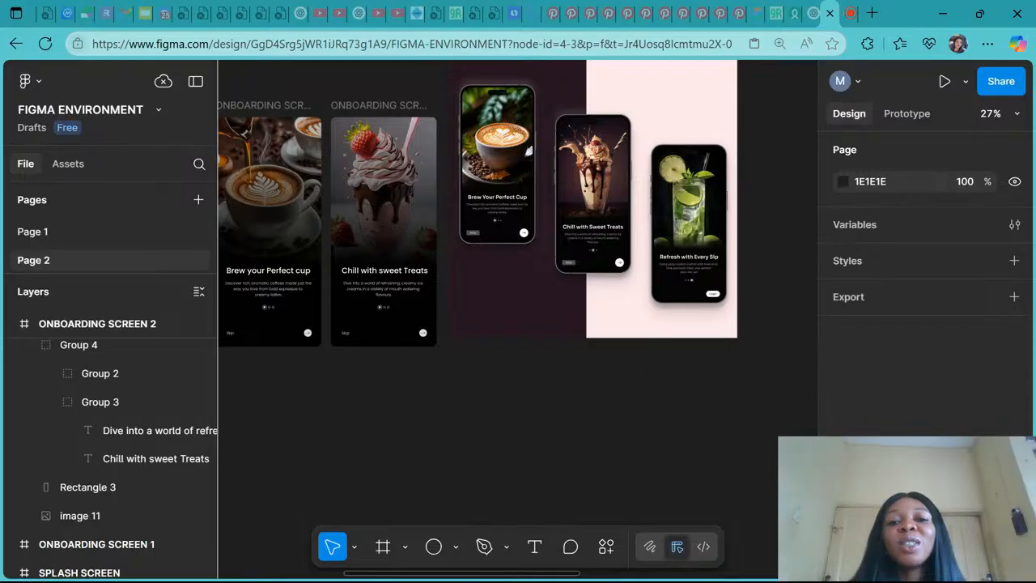
{"action": "scroll", "coordinate": [518, 319], "scroll_direction": "left", "scroll_amount": 3}
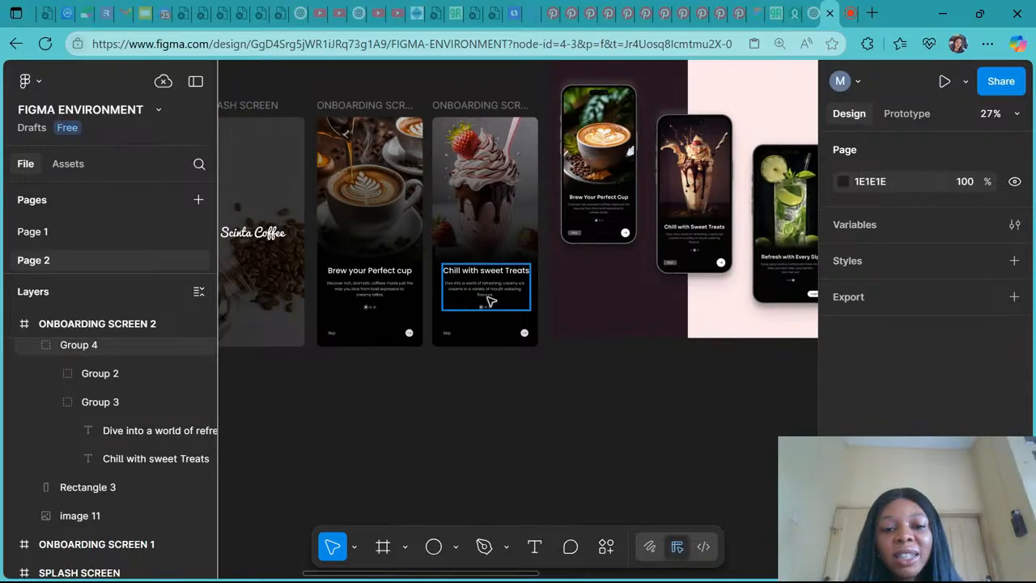
{"action": "scroll", "coordinate": [490, 300], "scroll_direction": "up", "scroll_amount": 5}
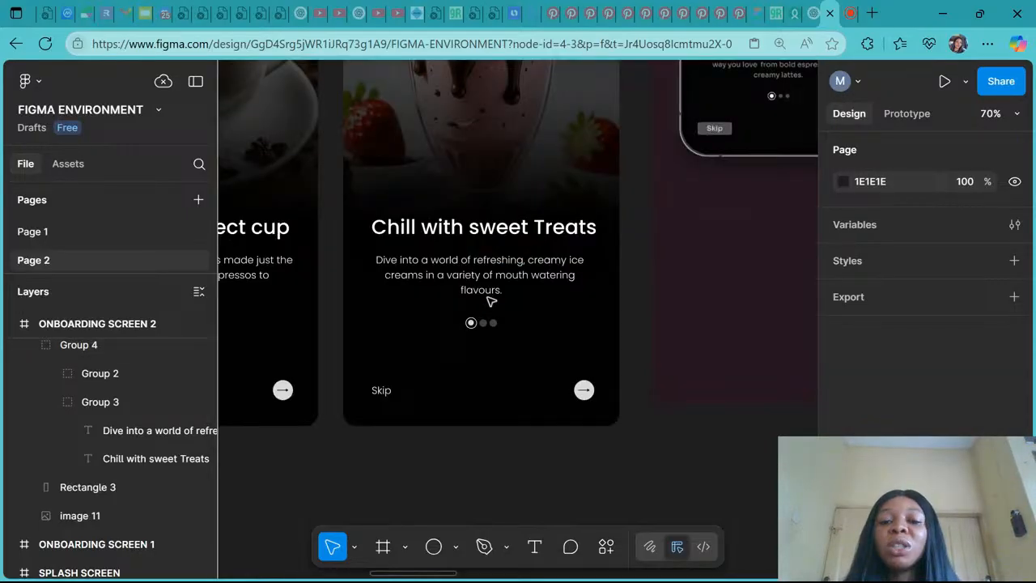
{"action": "scroll", "coordinate": [491, 301], "scroll_direction": "up", "scroll_amount": 5}
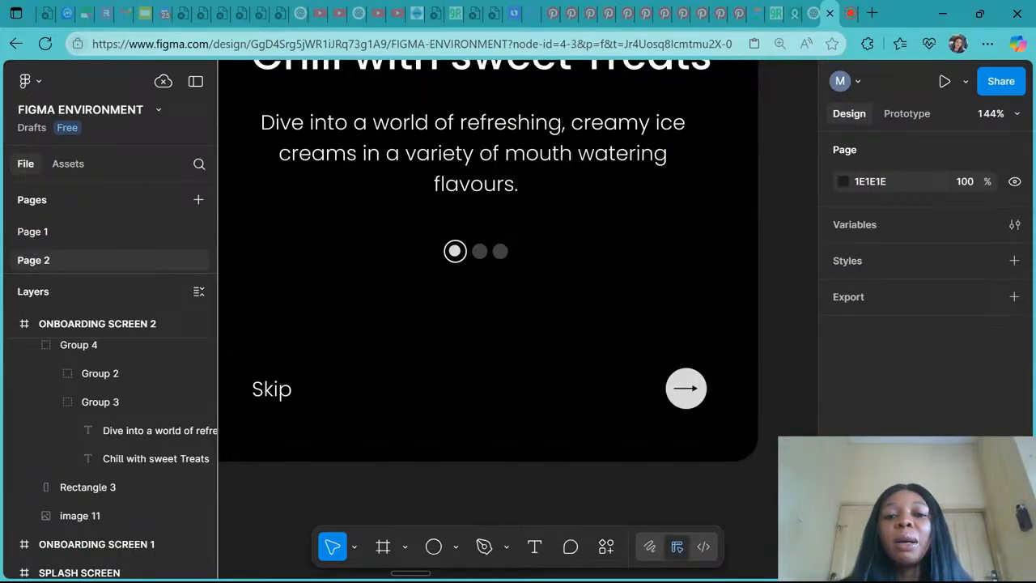
{"action": "scroll", "coordinate": [465, 258], "scroll_direction": "up", "scroll_amount": 5}
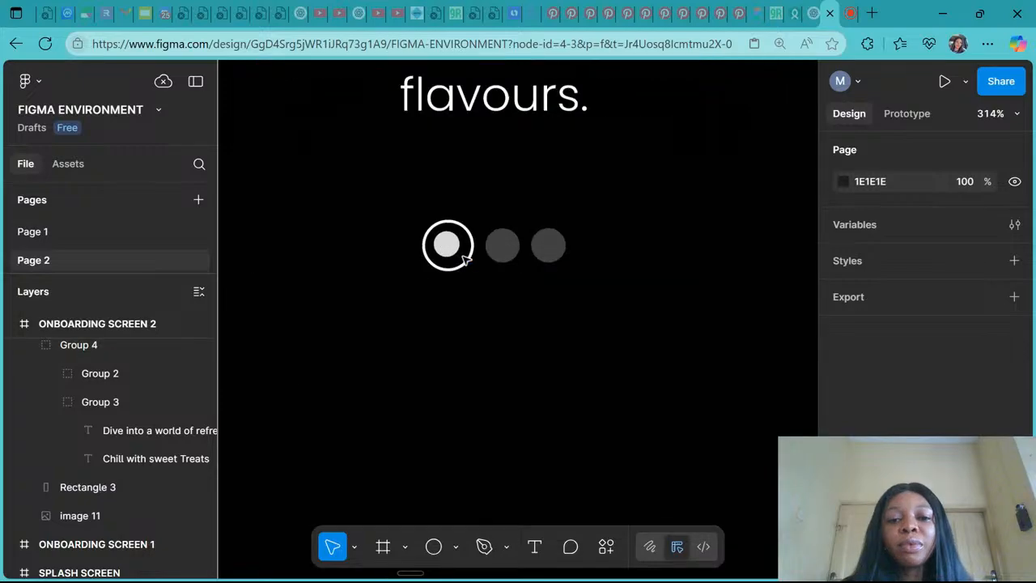
{"action": "scroll", "coordinate": [464, 258], "scroll_direction": "down", "scroll_amount": 3}
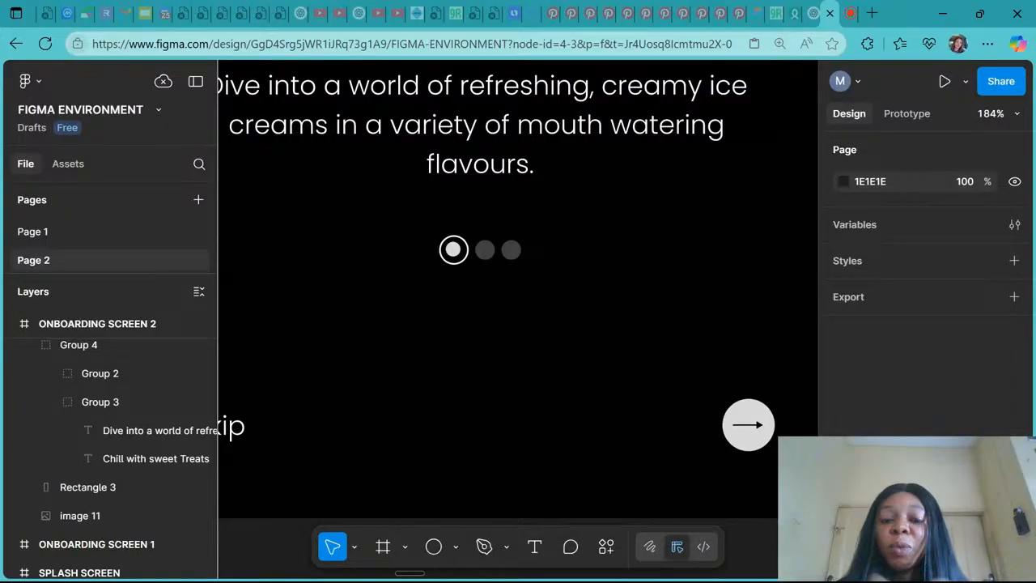
{"action": "left_click", "coordinate": [463, 252]}
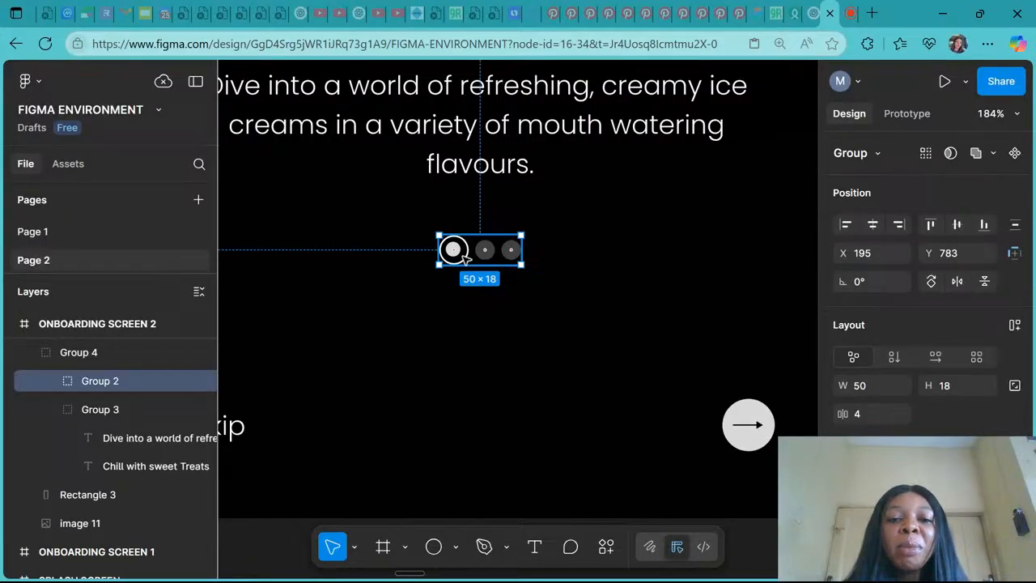
{"action": "left_click", "coordinate": [52, 410]}
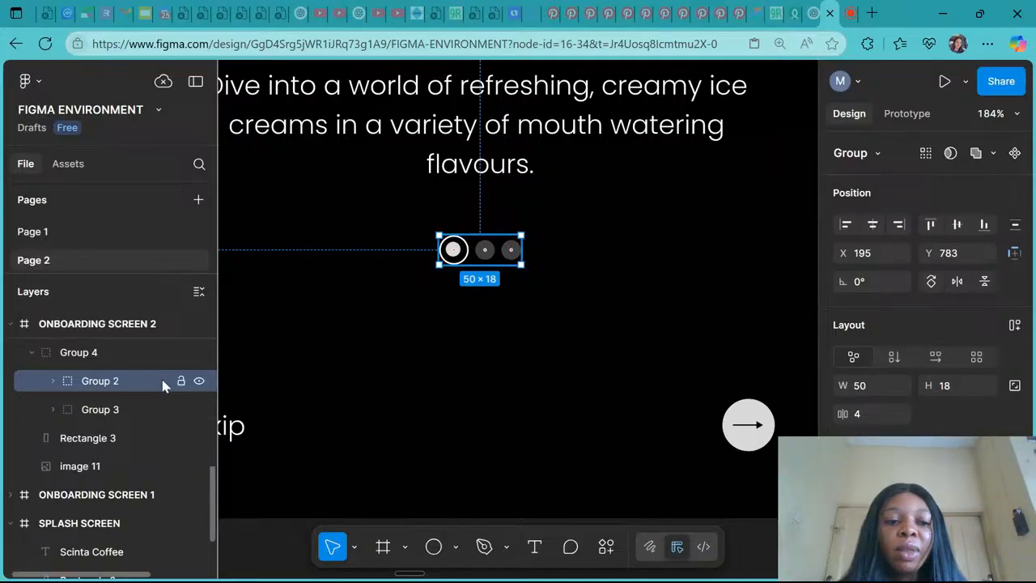
{"action": "left_click", "coordinate": [54, 381]}
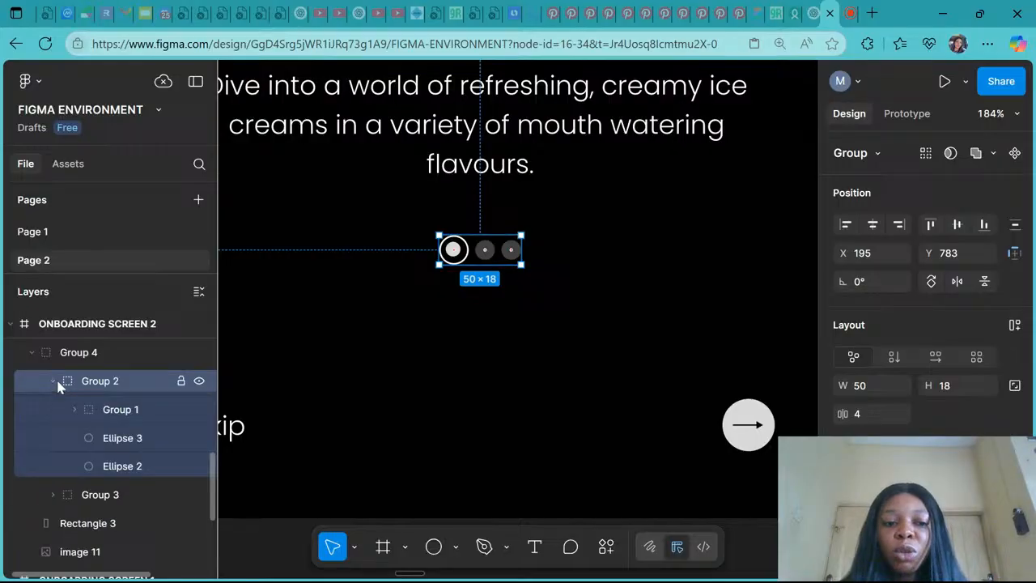
{"action": "left_click", "coordinate": [51, 382]}
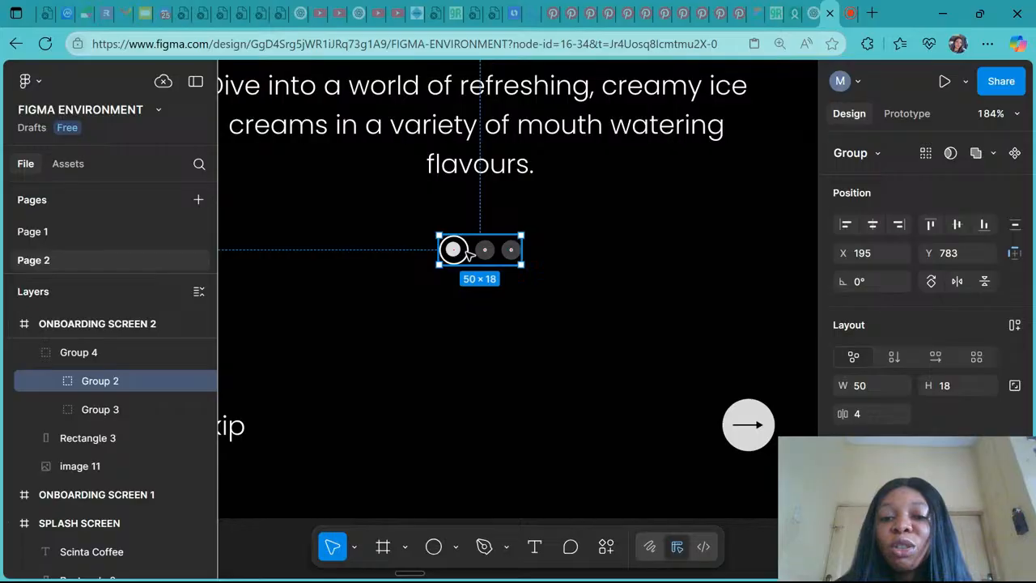
Step: Compare the page indicator on the mockup's "Chill with Sweet Treats" screen with the one in ONBOARDING SCREEN 2
{"action": "scroll", "coordinate": [468, 254], "scroll_direction": "down", "scroll_amount": 5}
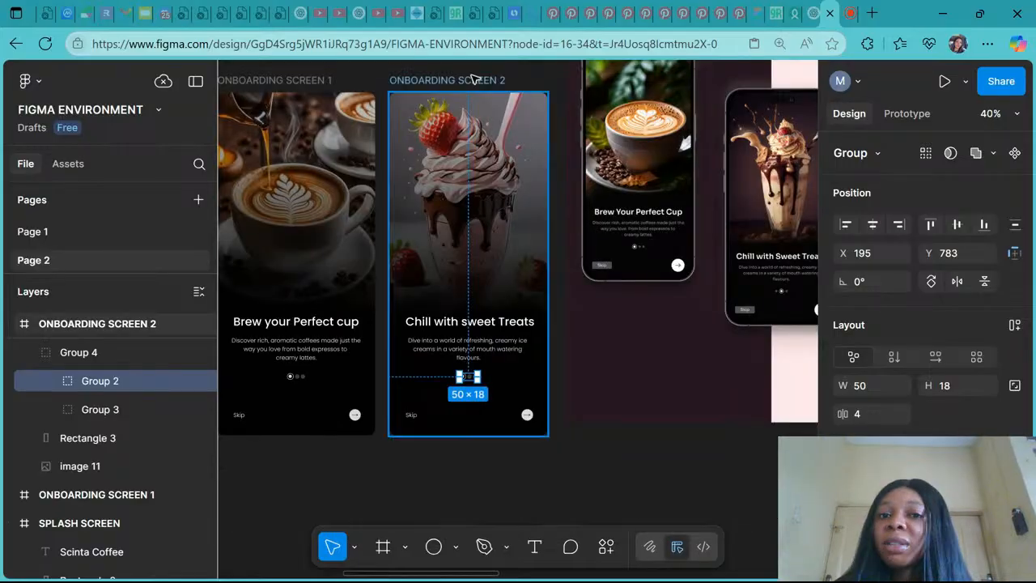
{"action": "scroll", "coordinate": [474, 80], "scroll_direction": "right", "scroll_amount": 2}
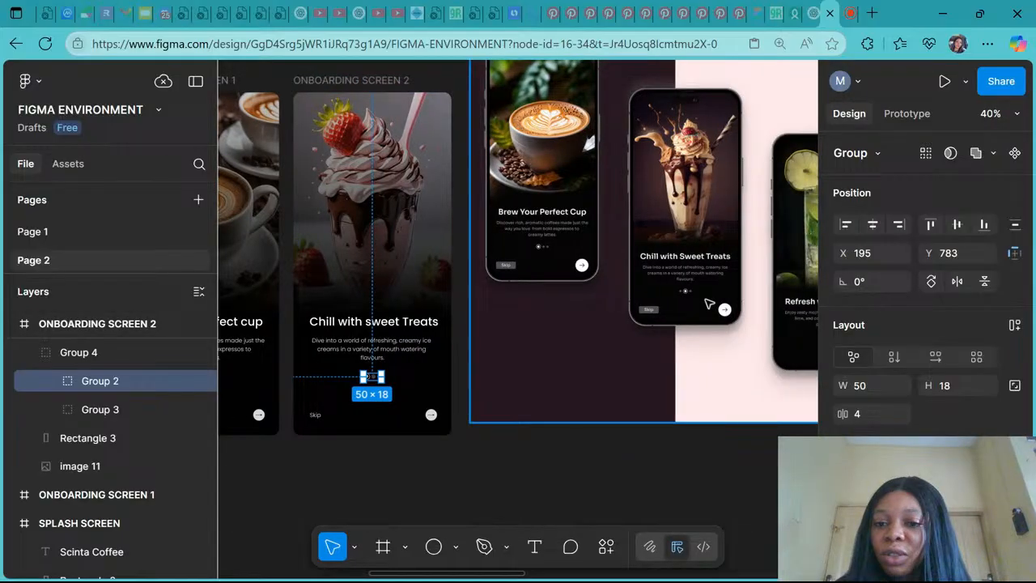
{"action": "scroll", "coordinate": [709, 303], "scroll_direction": "up", "scroll_amount": 5}
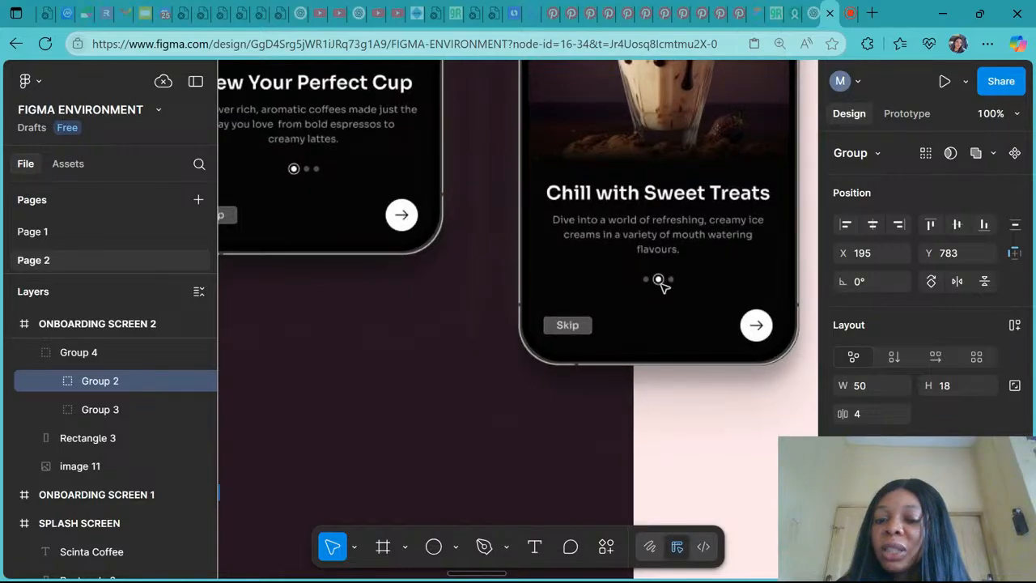
{"action": "scroll", "coordinate": [658, 280], "scroll_direction": "down", "scroll_amount": 4}
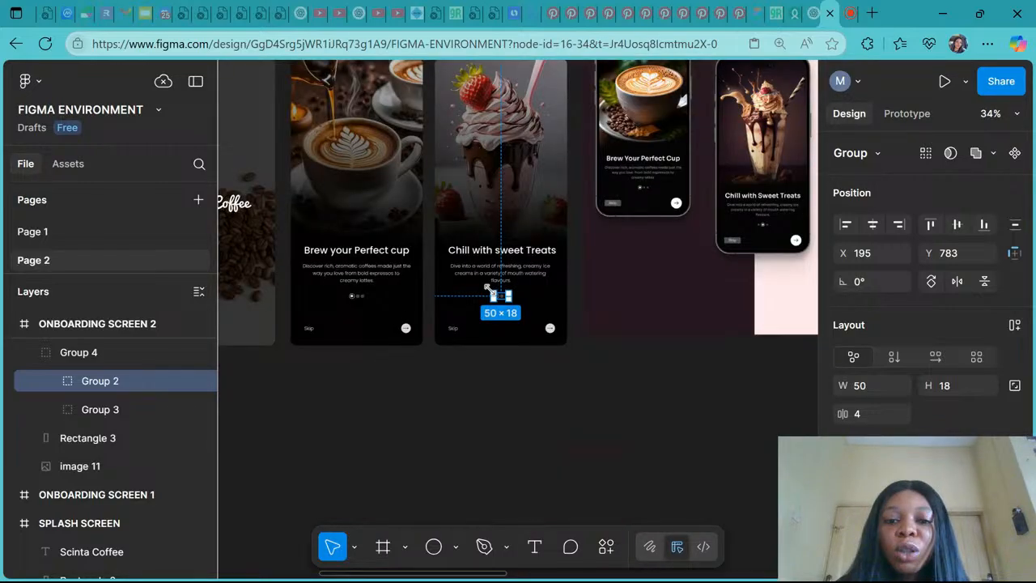
{"action": "scroll", "coordinate": [489, 289], "scroll_direction": "up", "scroll_amount": 5}
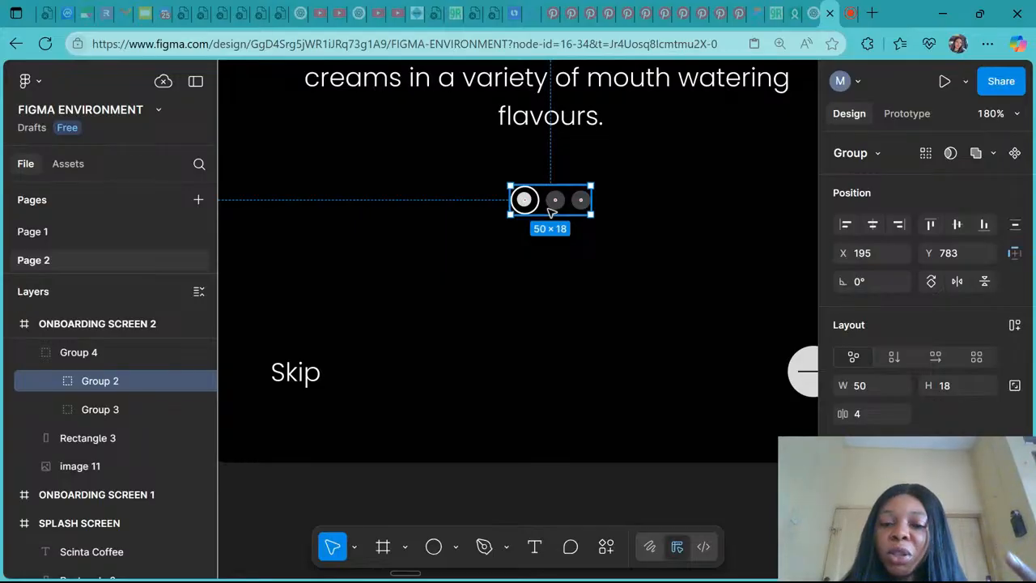
{"action": "scroll", "coordinate": [550, 212], "scroll_direction": "up", "scroll_amount": 5}
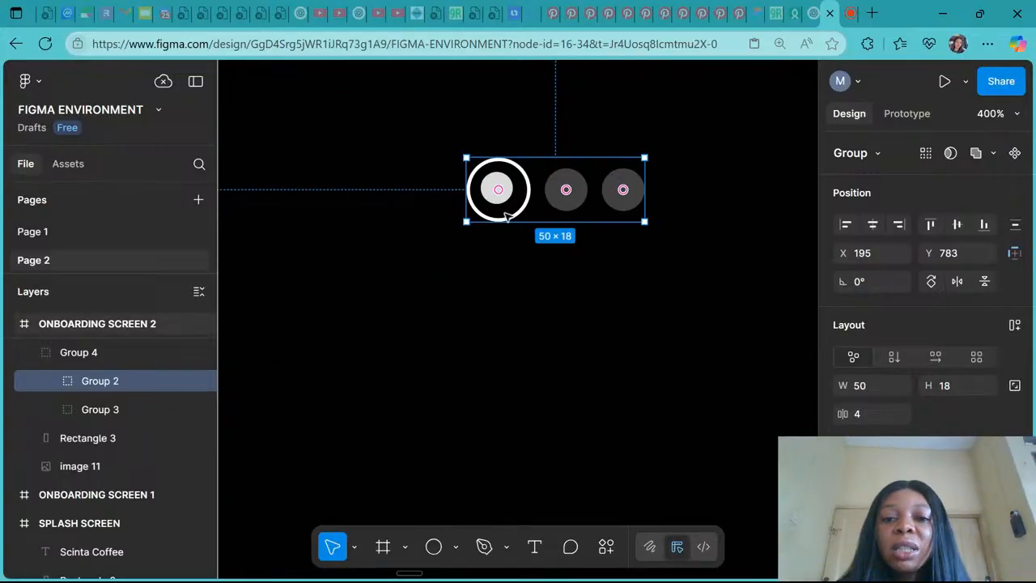
Step: Select the ringed active dot group inside the page indicator and inspect the ellipses it contains
{"action": "left_click", "coordinate": [506, 216]}
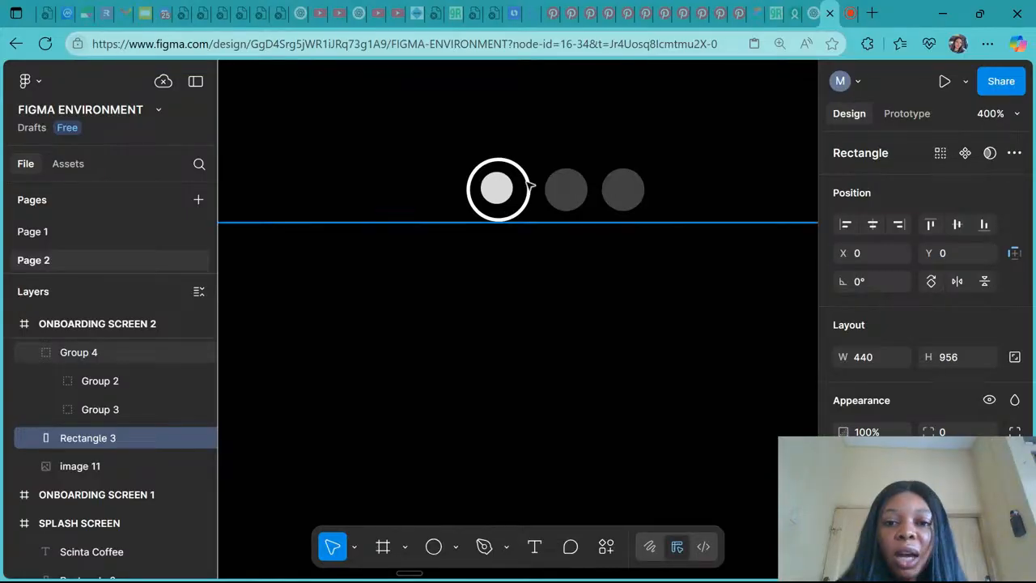
{"action": "double_click", "coordinate": [531, 187]}
{"action": "double_click", "coordinate": [530, 187]}
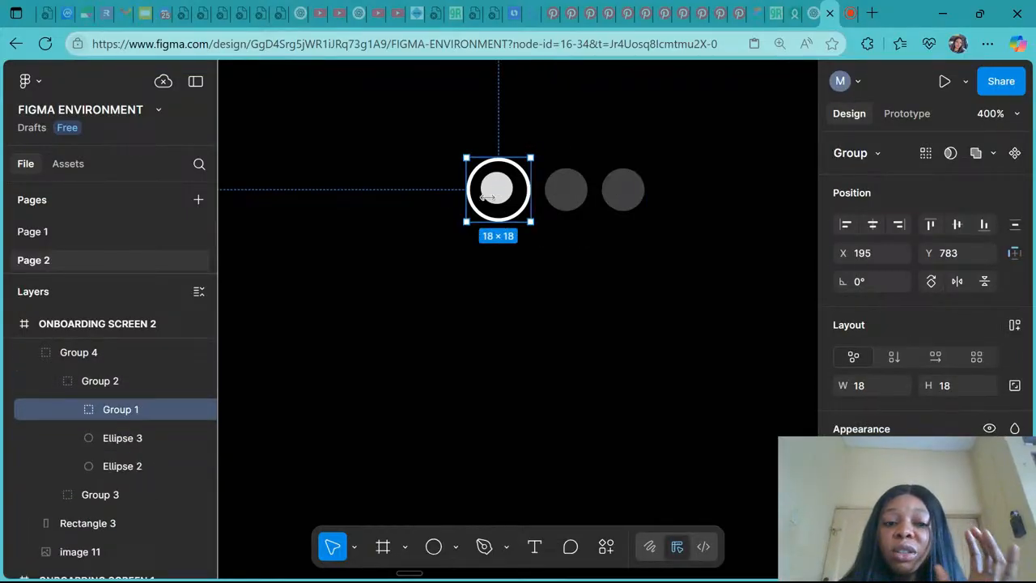
{"action": "left_click", "coordinate": [77, 409]}
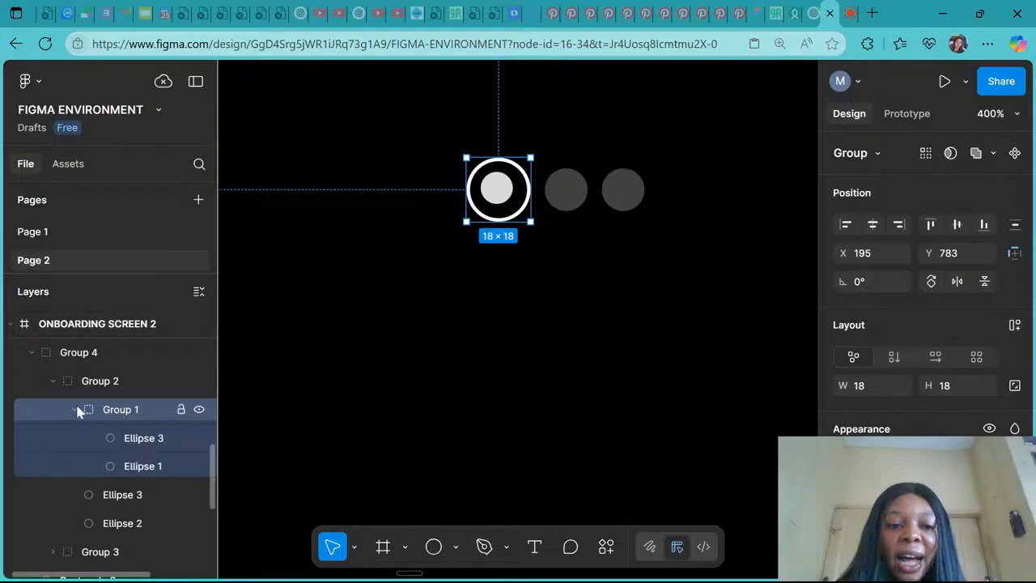
{"action": "left_click", "coordinate": [76, 411]}
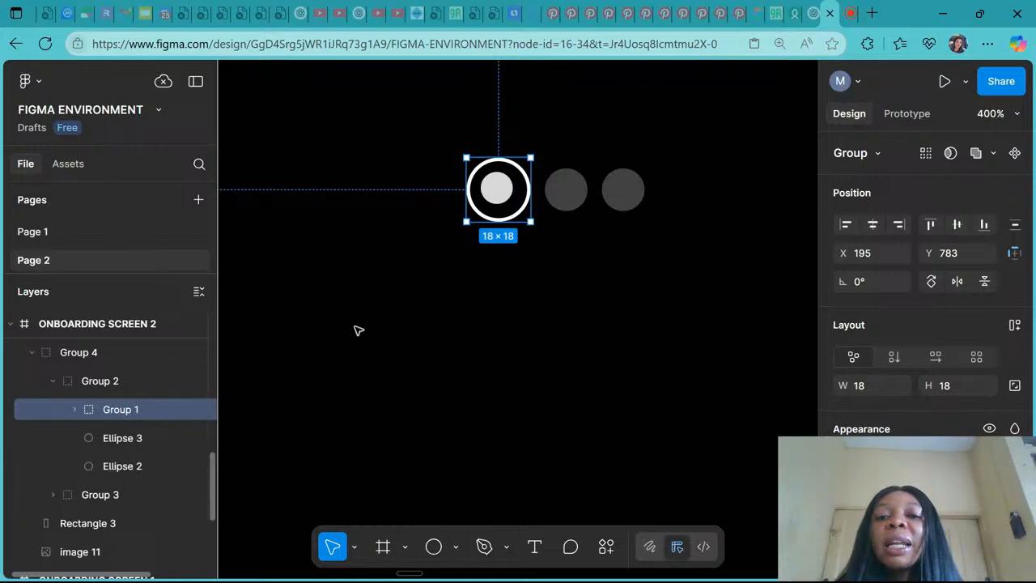
Step: Try to replace the page indicator's middle dot with the clipboard content, and undo the replacement
{"action": "left_click", "coordinate": [573, 198]}
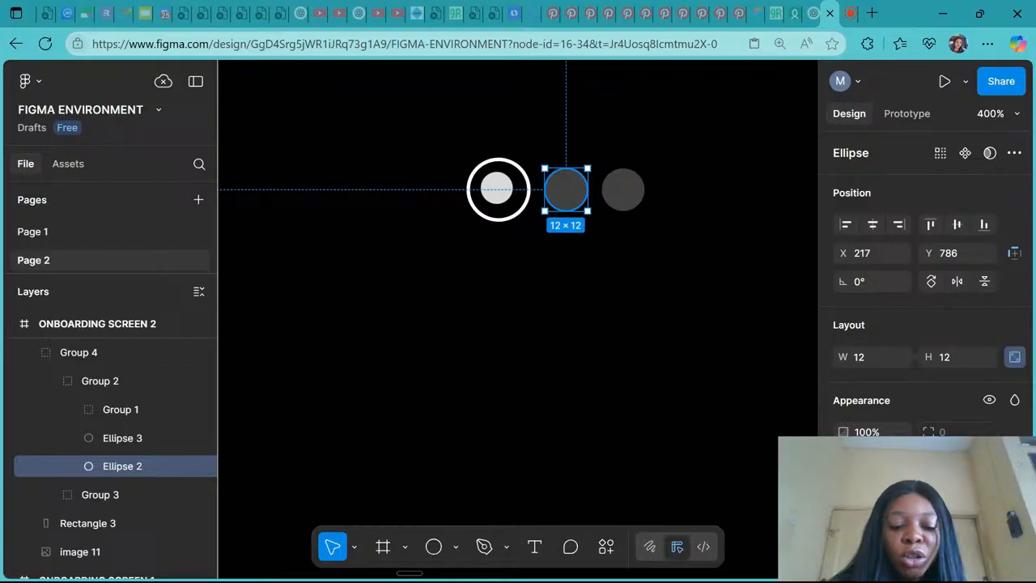
{"action": "key", "text": "ctrl+shift+r"}
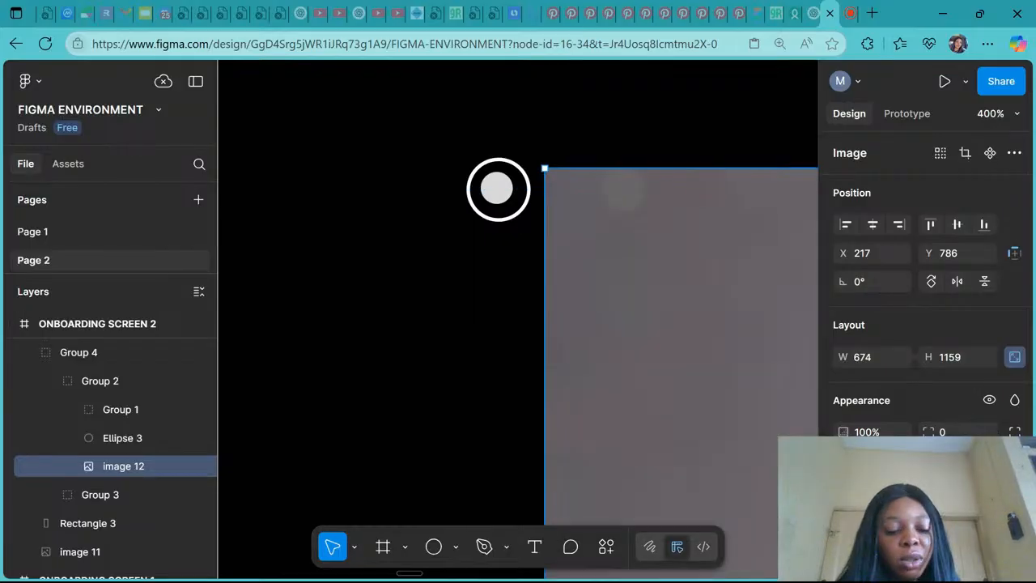
{"action": "key", "text": "ctrl+z"}
Step: Reselect the ringed active dot group in ONBOARDING SCREEN 2's page indicator
{"action": "left_click", "coordinate": [506, 196]}
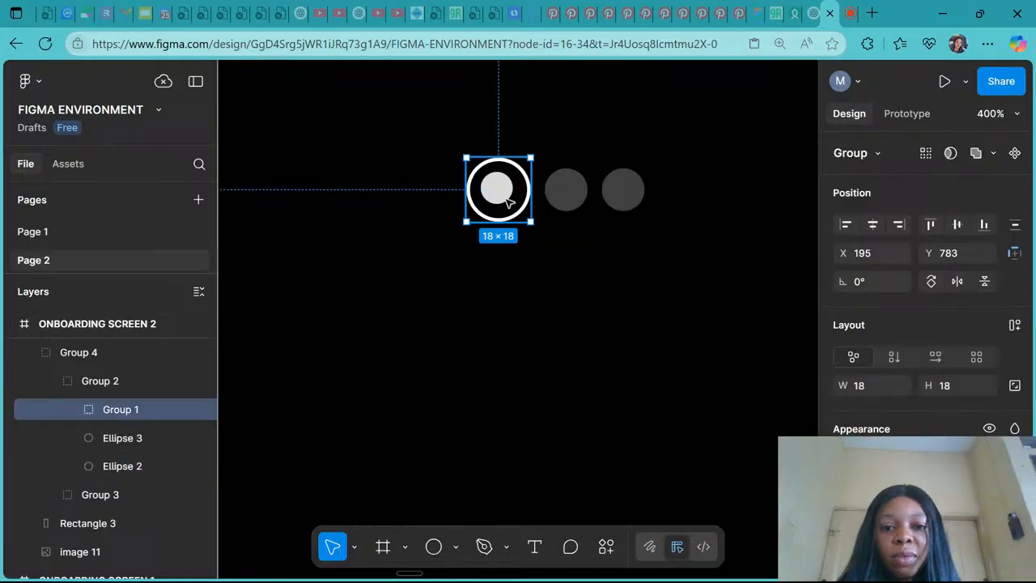
Step: Replace the middle grey pagination dot on onboarding screen 2 with a copy of the white ringed dot
{"action": "right_click", "coordinate": [505, 202]}
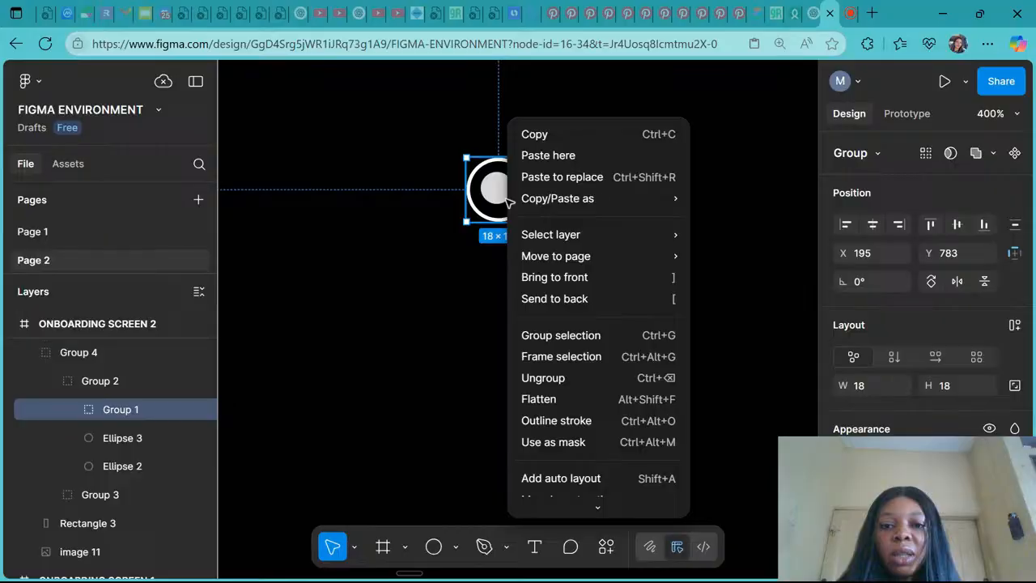
{"action": "left_click", "coordinate": [554, 136]}
{"action": "left_click", "coordinate": [569, 206]}
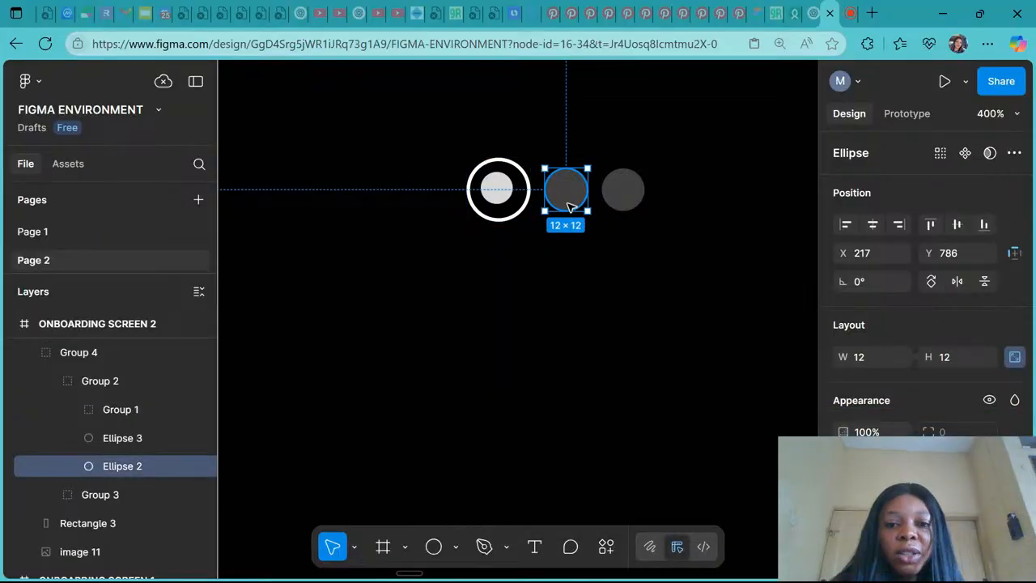
{"action": "key", "text": "ctrl+shift+r"}
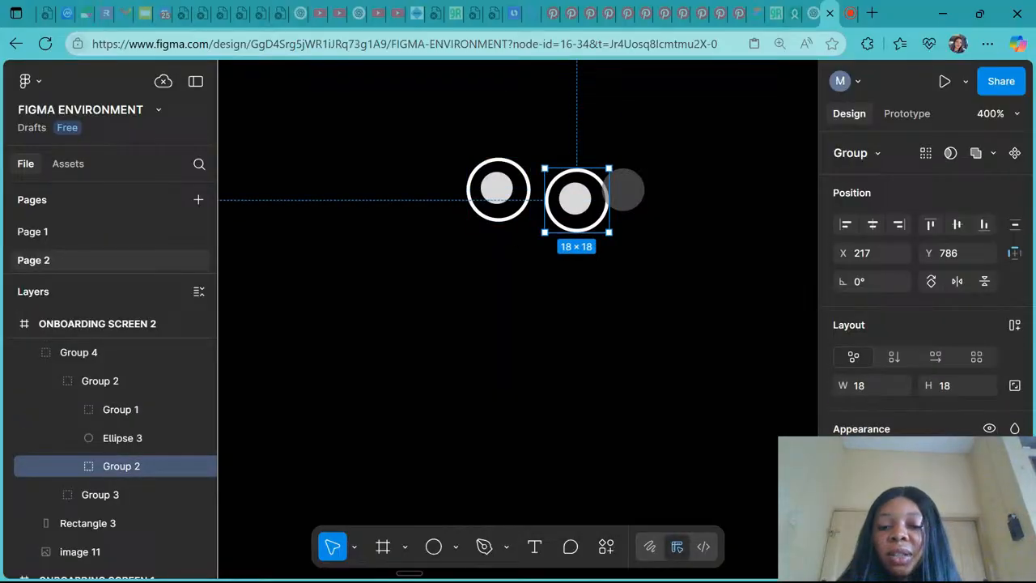
Step: Replace the first ringed dot with a copy of the remaining 12 × 12 grey dot
{"action": "left_click", "coordinate": [629, 199]}
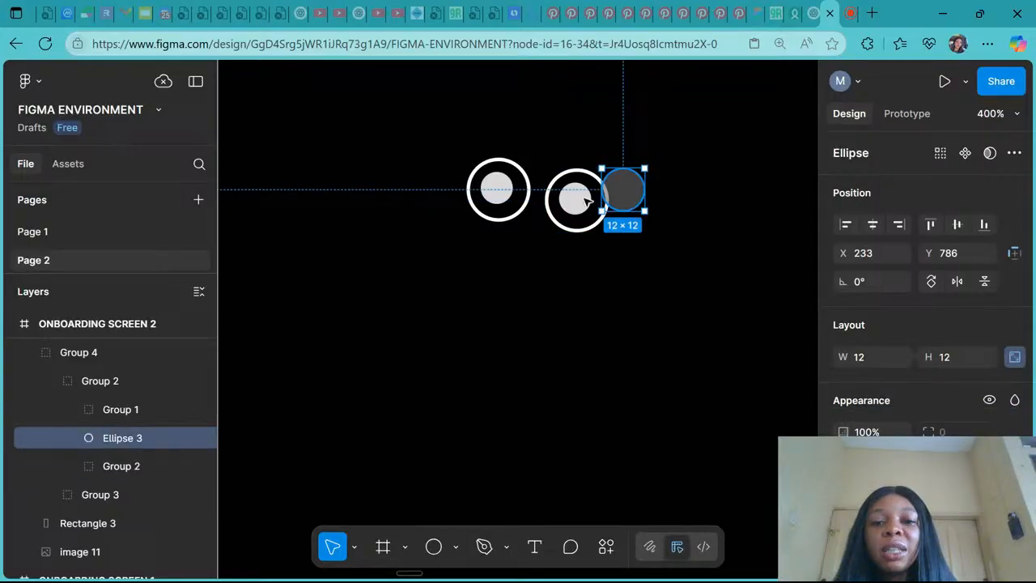
{"action": "left_click", "coordinate": [506, 190]}
{"action": "key", "text": "ctrl+z"}
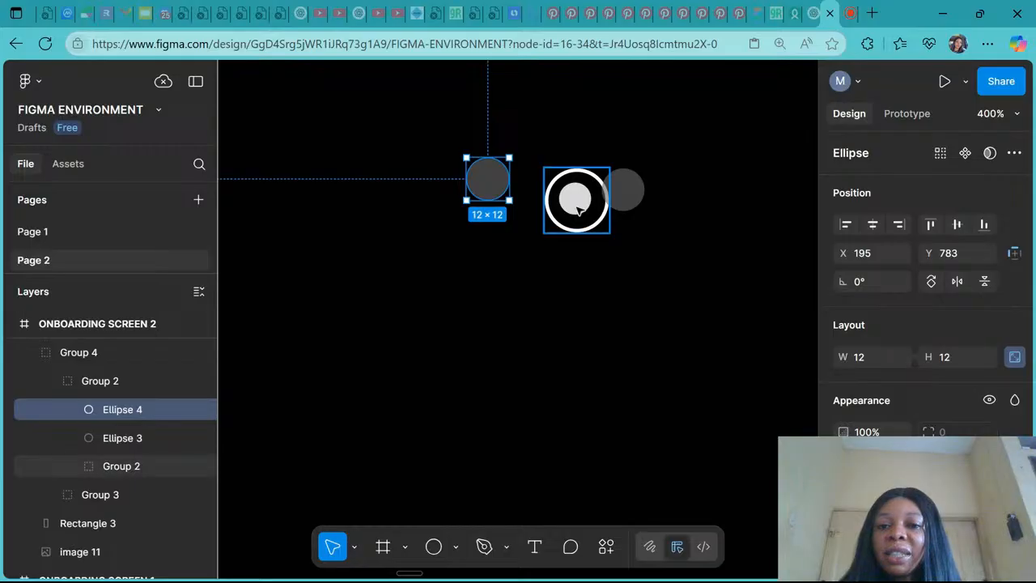
Step: Position the ringed dot midway between the two grey dots and line up the third dot with them at Y 783
{"action": "left_click_drag", "start_coordinate": [579, 209], "coordinate": [556, 191]}
{"action": "left_click_drag", "start_coordinate": [631, 193], "coordinate": [632, 188]}
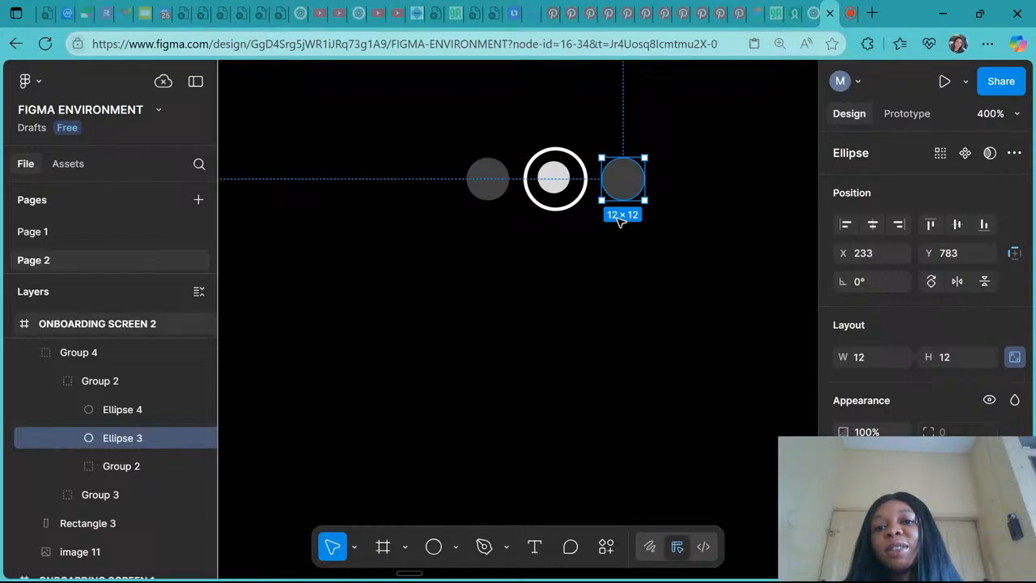
Step: Align the pagination dots group on onboarding screen 2 to the horizontal centre and compare it with the dots on screen 1
{"action": "scroll", "coordinate": [620, 222], "scroll_direction": "down", "scroll_amount": 10}
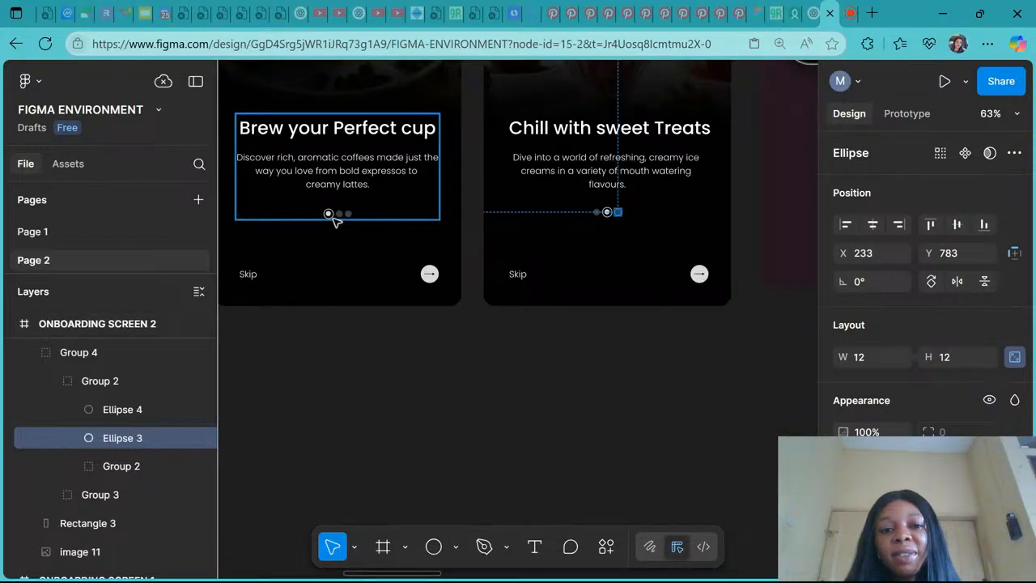
{"action": "left_click", "coordinate": [334, 215]}
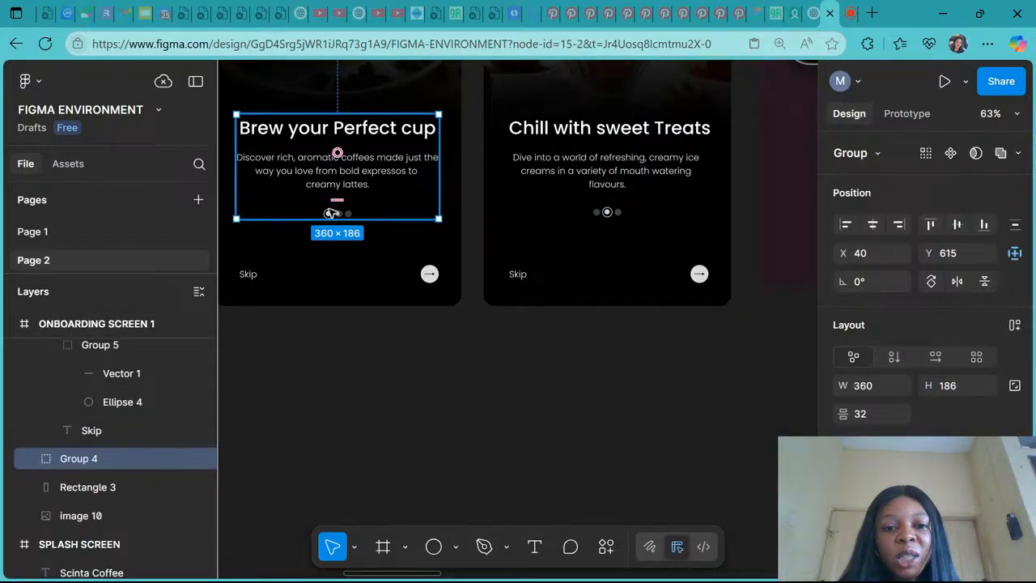
{"action": "double_click", "coordinate": [332, 213]}
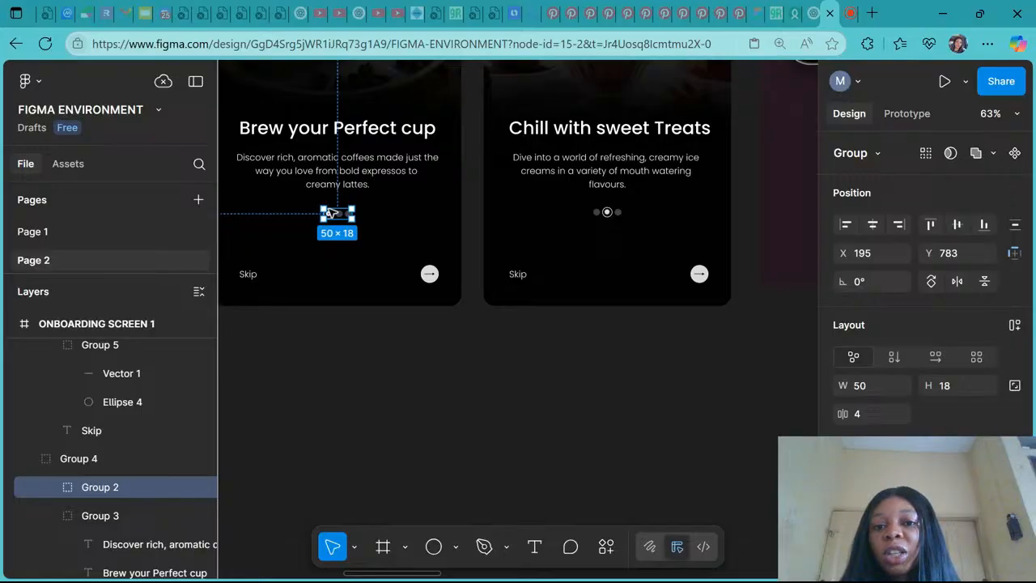
{"action": "left_click_drag", "start_coordinate": [332, 212], "coordinate": [617, 215]}
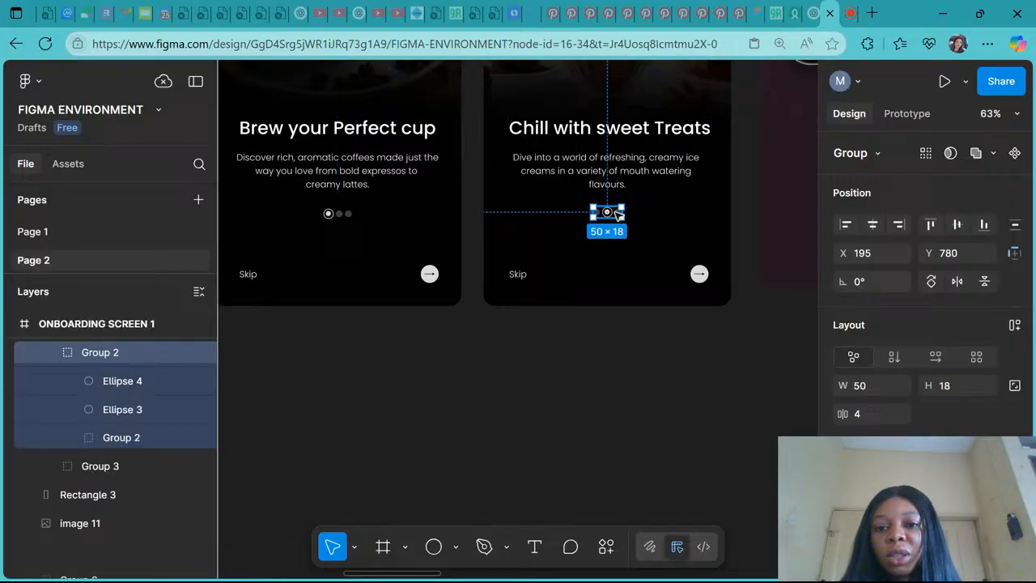
{"action": "left_click", "coordinate": [874, 226]}
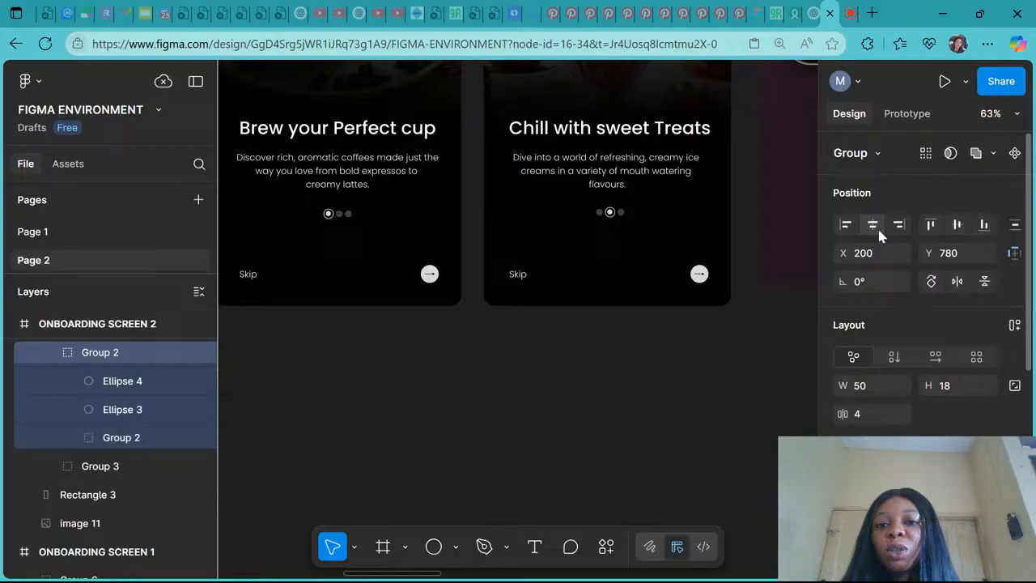
{"action": "left_click", "coordinate": [330, 214]}
{"action": "left_click", "coordinate": [330, 215]}
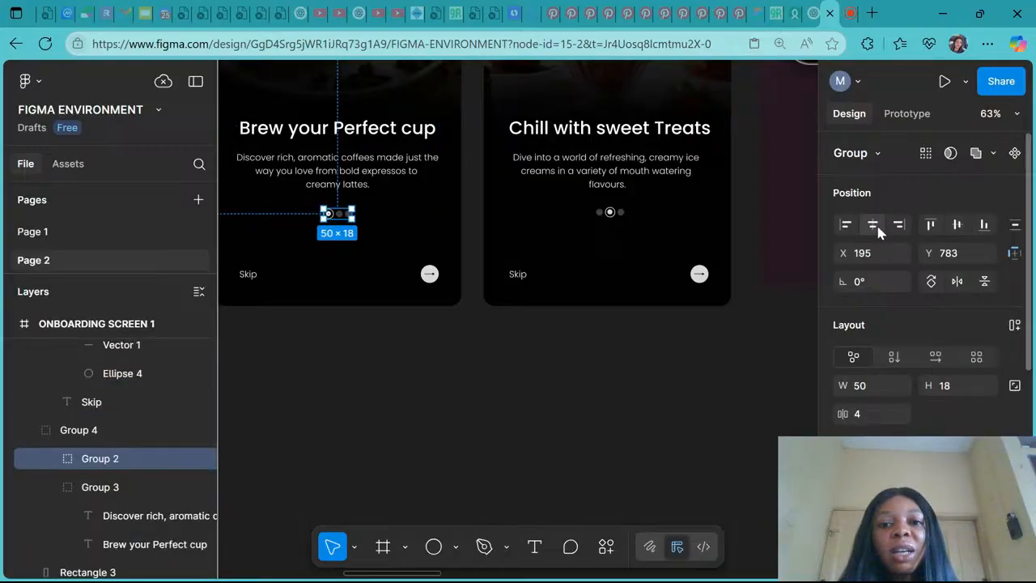
{"action": "left_click", "coordinate": [610, 214]}
{"action": "left_click", "coordinate": [610, 214]}
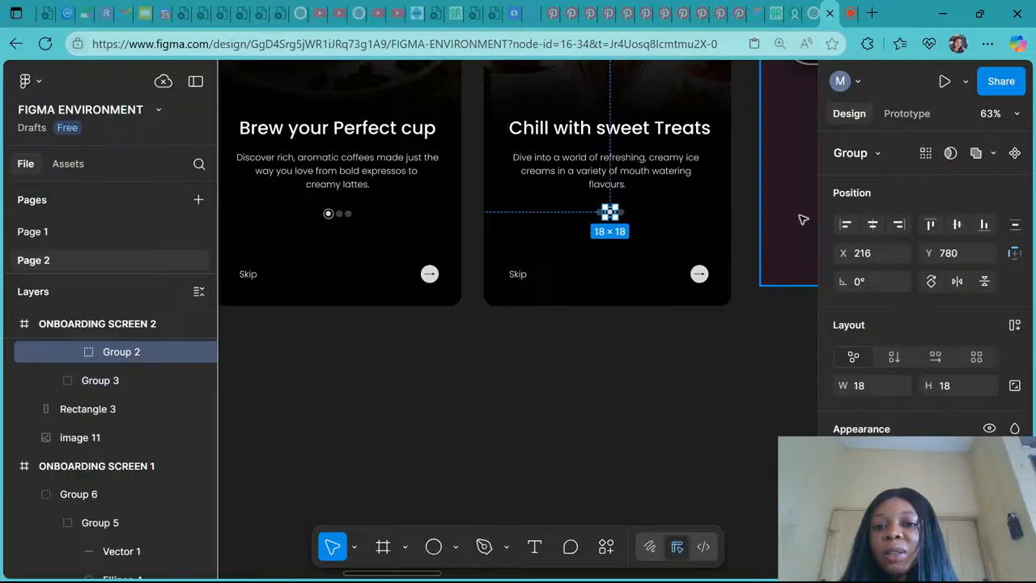
{"action": "left_click", "coordinate": [654, 275]}
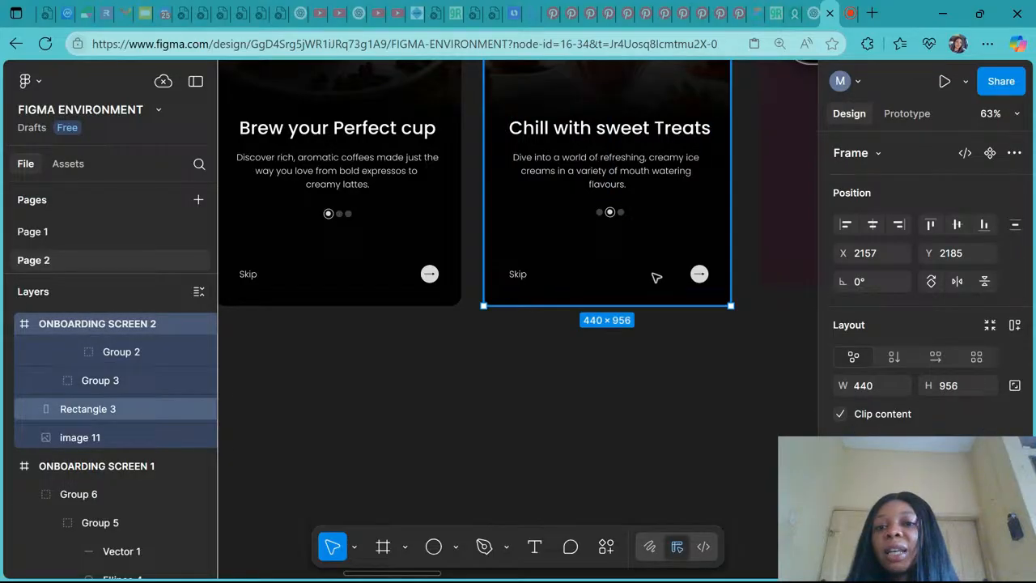
Step: Move the three-phone reference image out of the way and duplicate the ONBOARDING SCREEN 2 frame beside the original
{"action": "scroll", "coordinate": [548, 393], "scroll_direction": "down", "scroll_amount": 5, "text": "ctrl"}
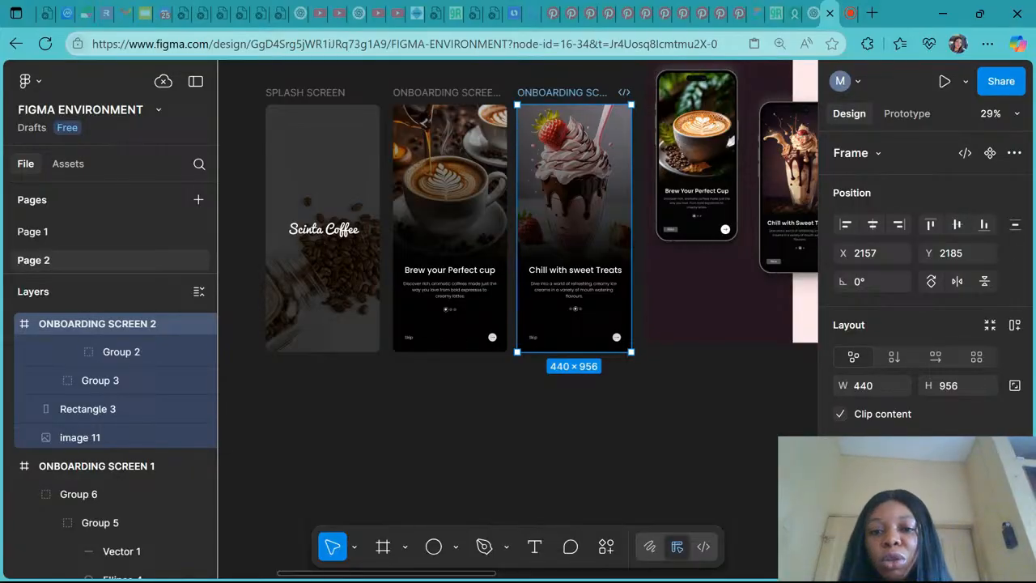
{"action": "scroll", "coordinate": [586, 341], "scroll_direction": "down", "scroll_amount": 3}
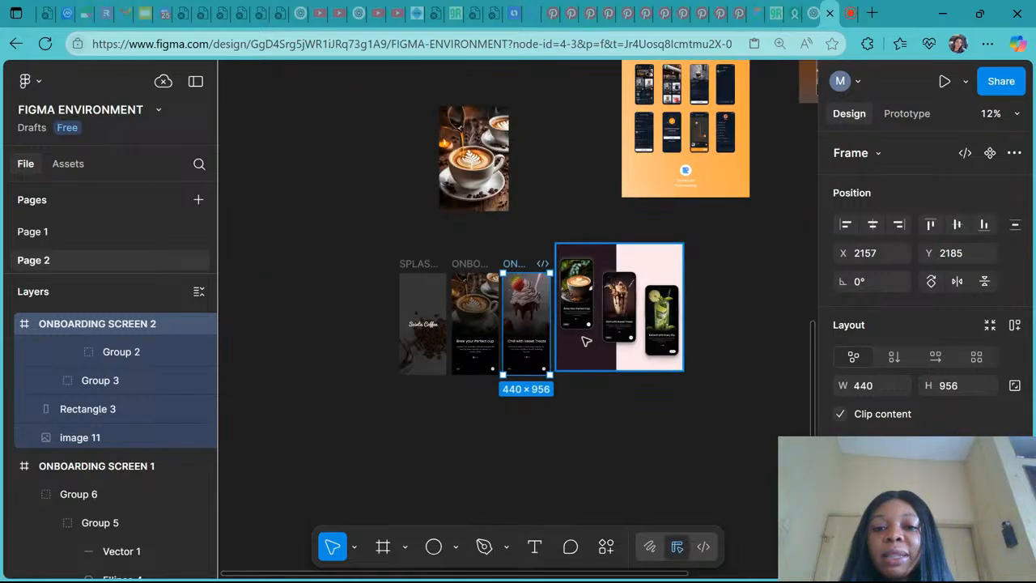
{"action": "left_click_drag", "start_coordinate": [586, 341], "coordinate": [832, 283]}
{"action": "left_click", "coordinate": [512, 264]}
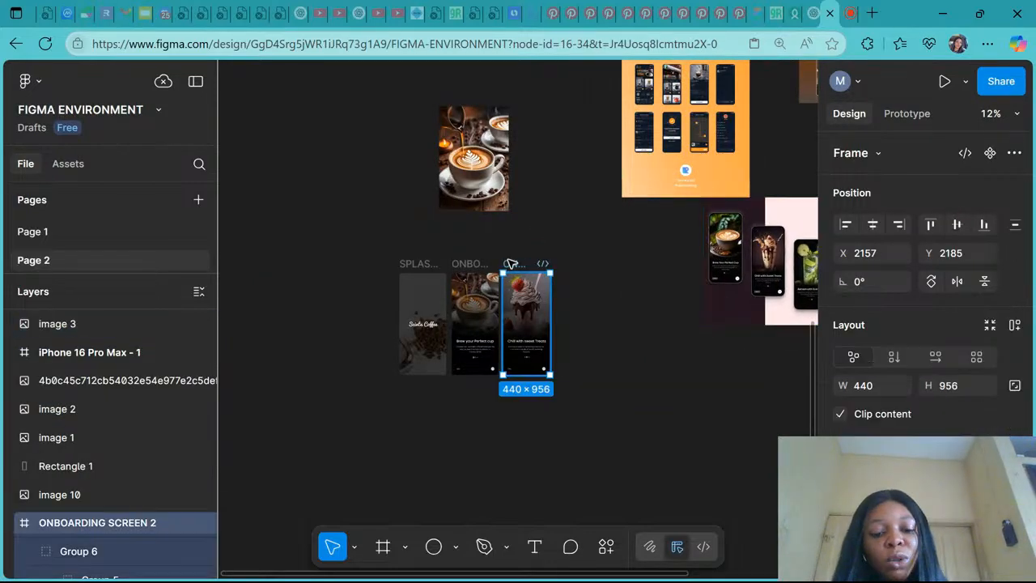
{"action": "key", "text": "ctrl+d"}
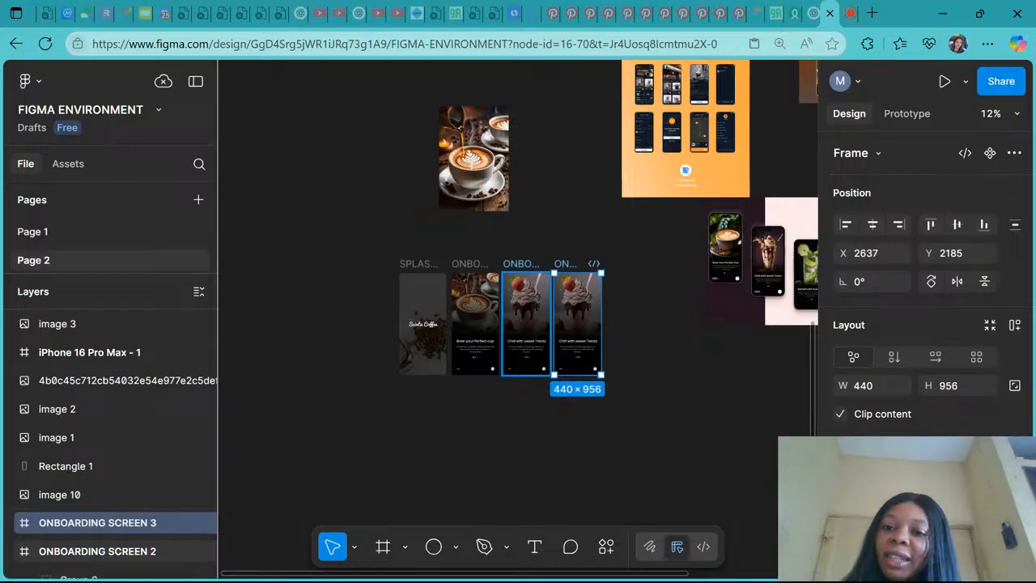
Step: Place the reference image beside the ONBOARDING SCREEN 3 frame at X 3129, Y 1941 and examine its third phone design
{"action": "scroll", "coordinate": [690, 215], "scroll_direction": "right", "scroll_amount": 3}
{"action": "scroll", "coordinate": [690, 214], "scroll_direction": "down", "scroll_amount": 1}
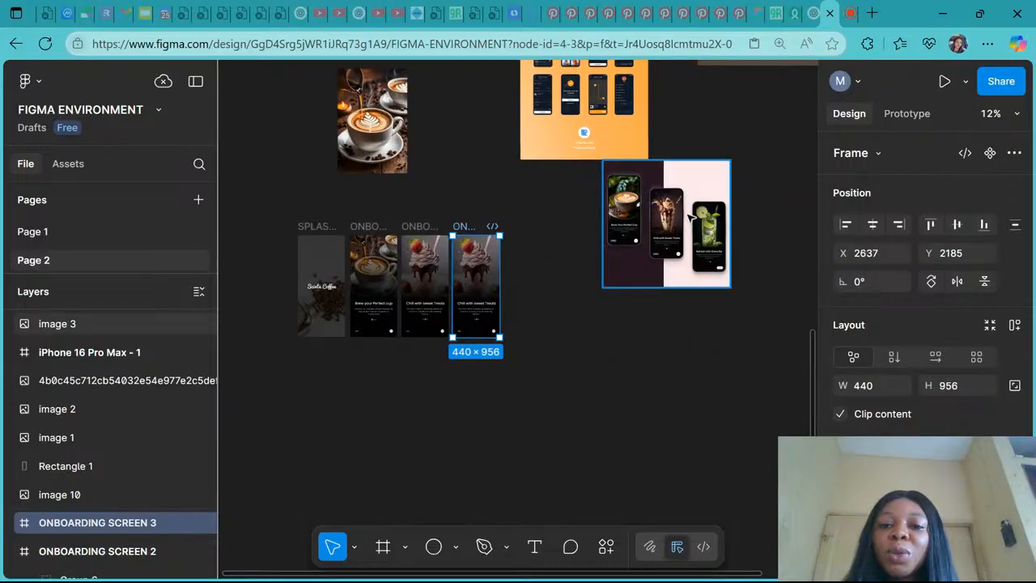
{"action": "left_click_drag", "start_coordinate": [691, 215], "coordinate": [593, 268]}
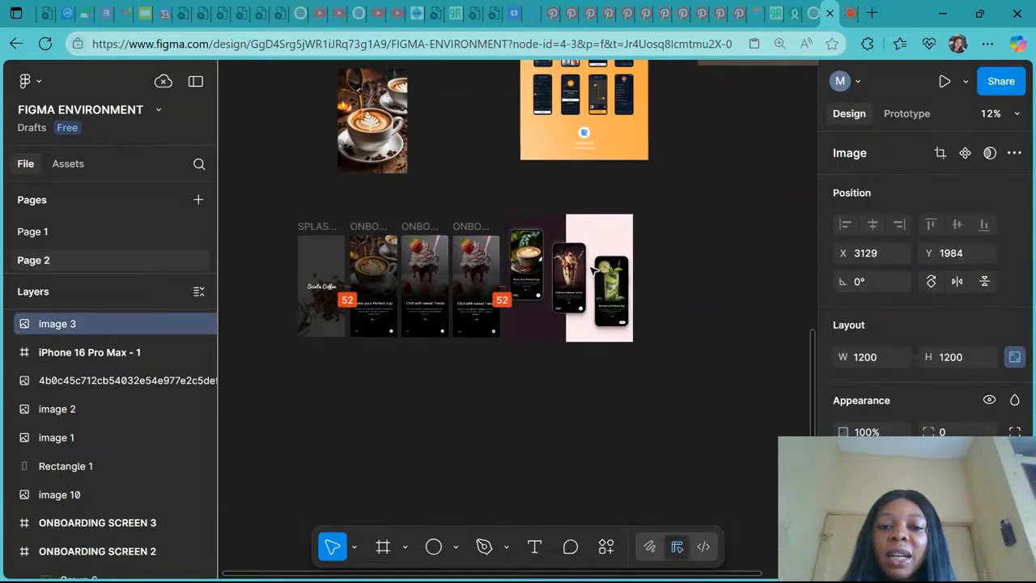
{"action": "key", "text": "shift+2"}
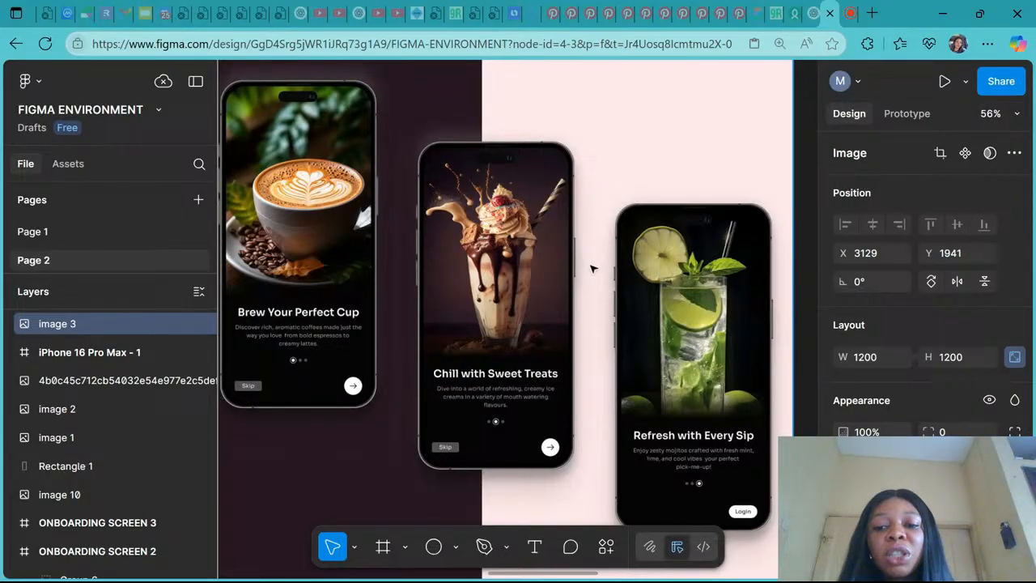
{"action": "scroll", "coordinate": [591, 269], "scroll_direction": "down", "scroll_amount": 3, "text": "ctrl"}
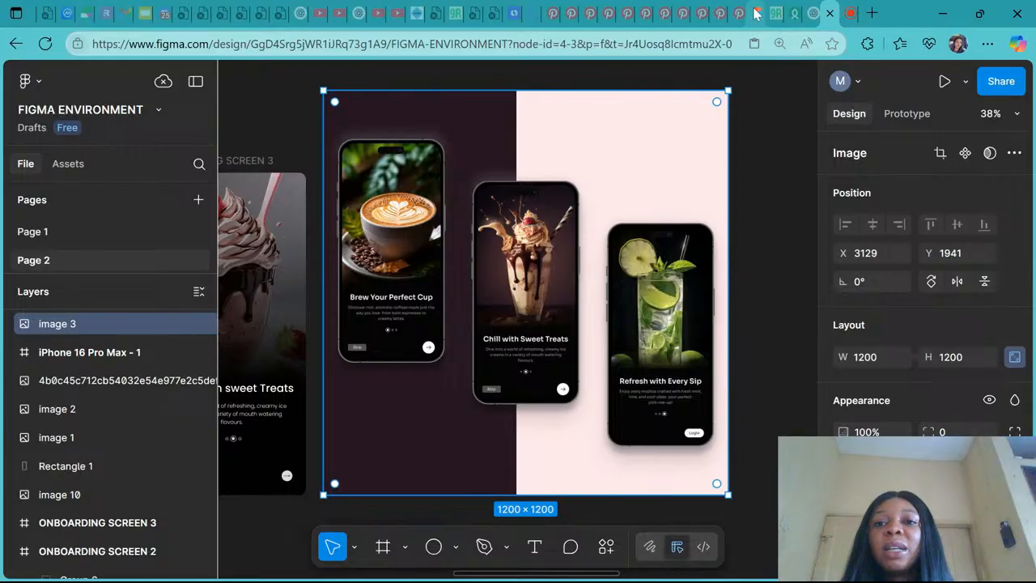
Step: Switch to Pinterest and search for "fresh ice water with mint leaves"
{"action": "left_click", "coordinate": [756, 14]}
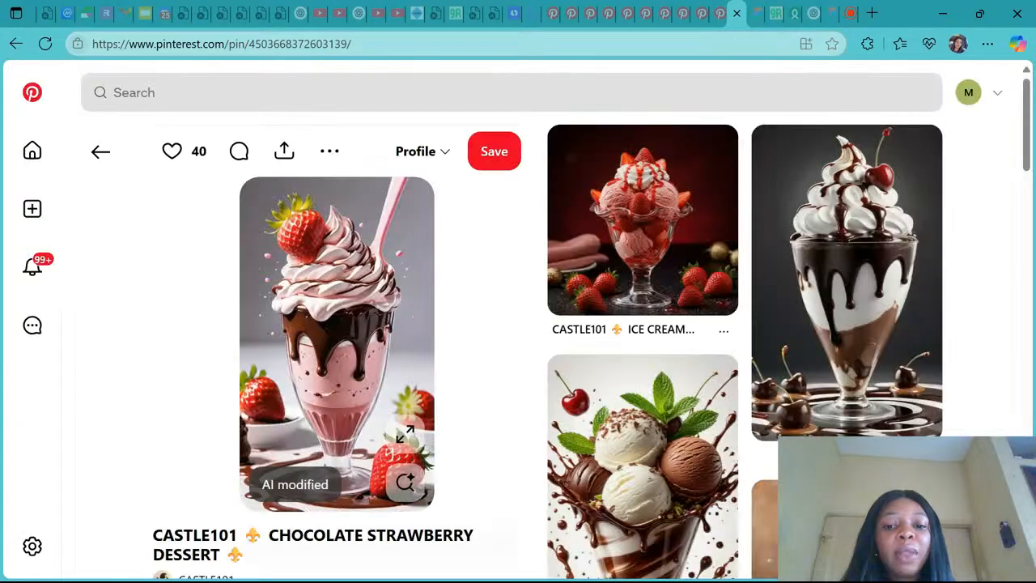
{"action": "left_click", "coordinate": [679, 94]}
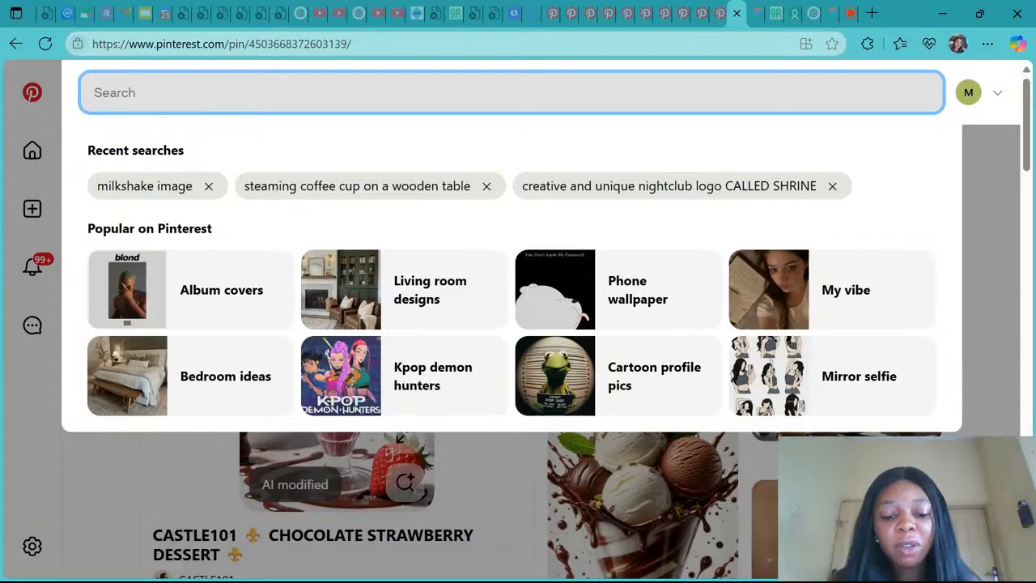
{"action": "type", "text": "fr"}
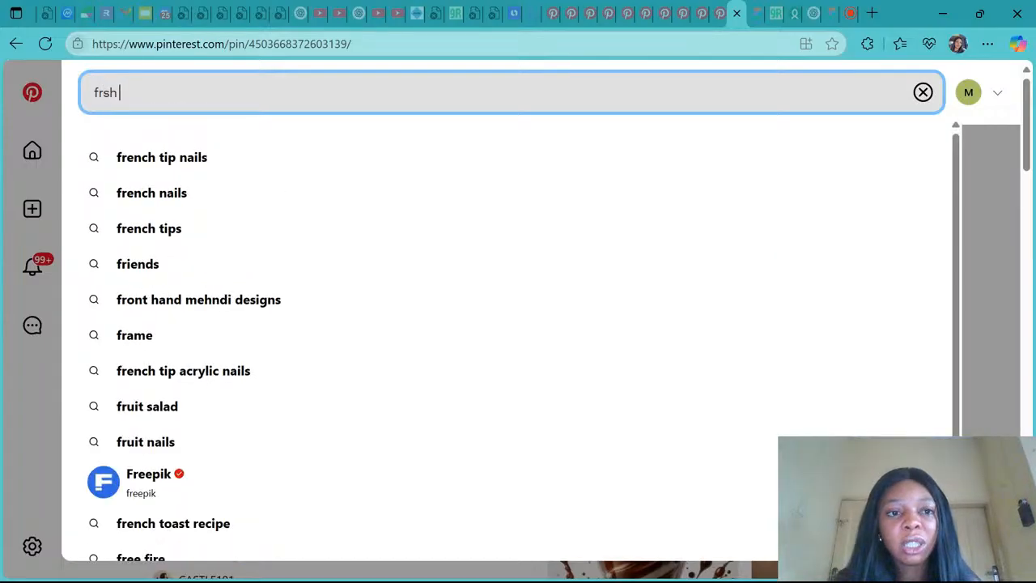
{"action": "type", "text": "esh"}
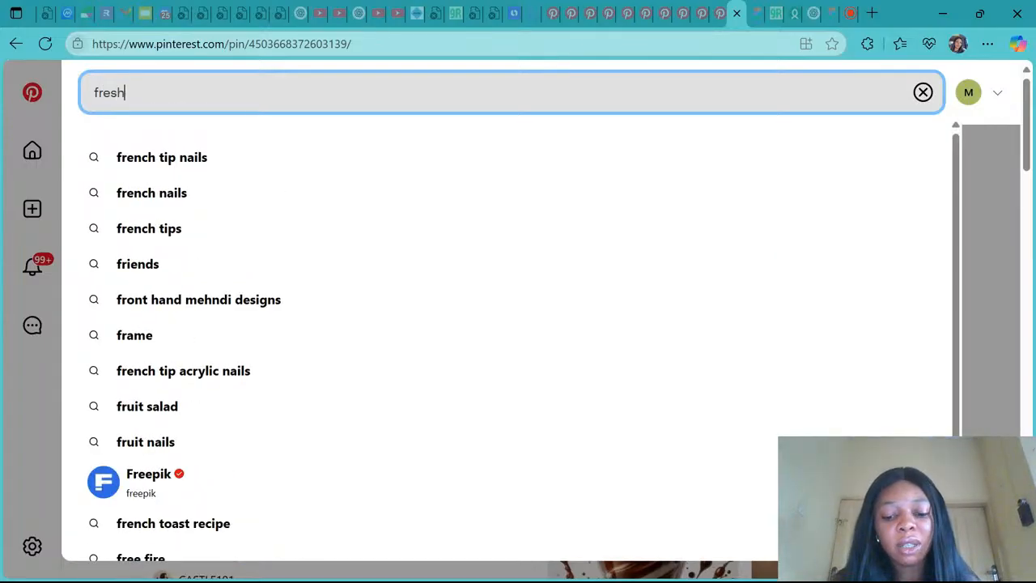
{"action": "type", "text": " ice water wi"}
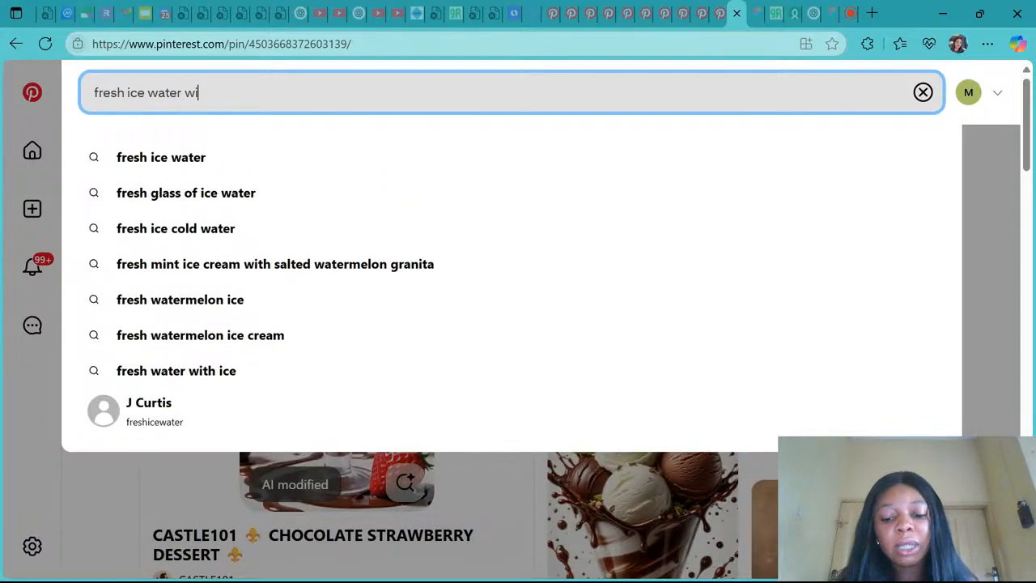
{"action": "type", "text": "th mint "}
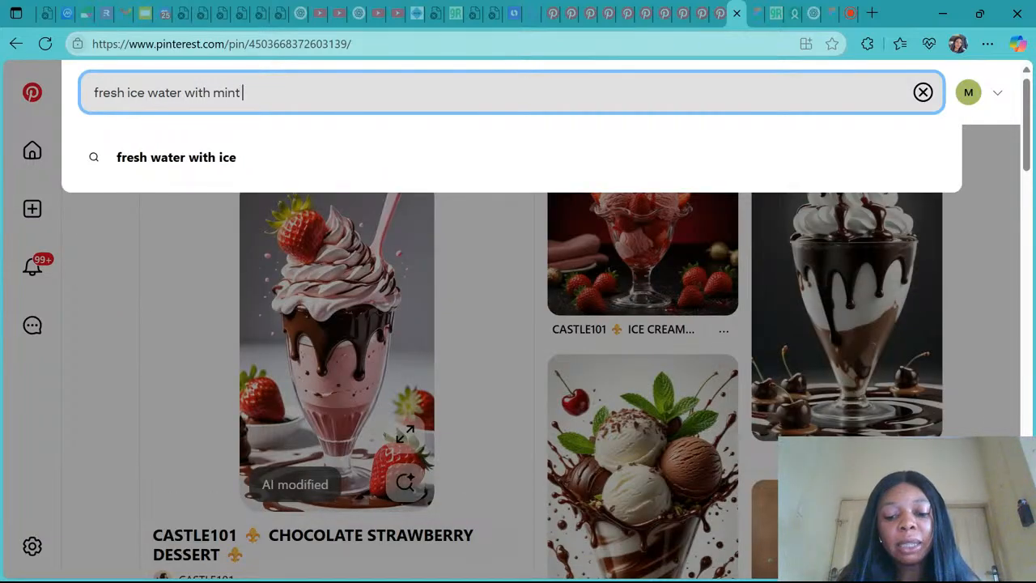
{"action": "type", "text": "leaves"}
{"action": "key", "text": "Return"}
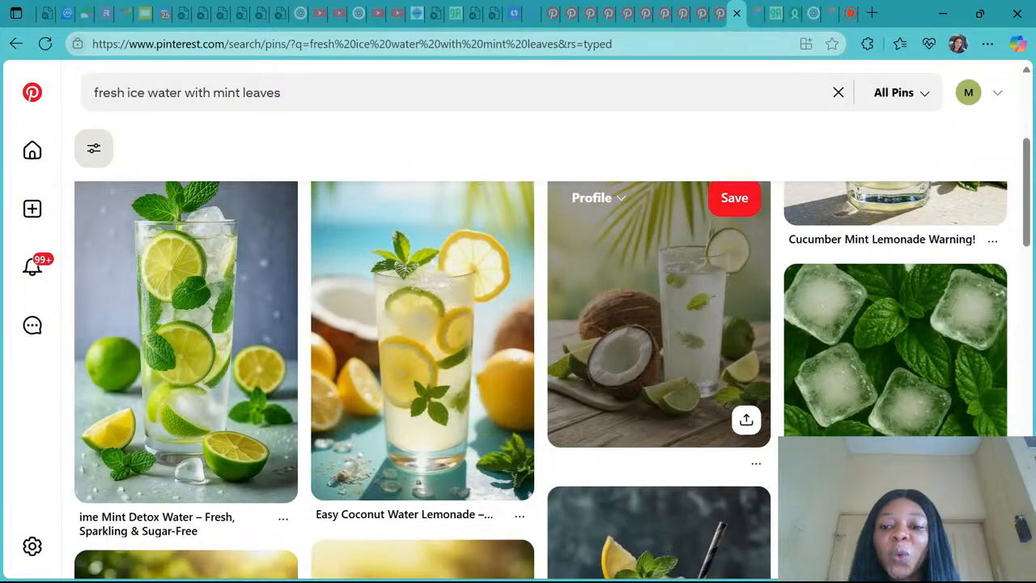
Step: Browse the "fresh ice water with mint leaves" results for a mint drink image that suits onboarding screen 3
{"action": "scroll", "coordinate": [659, 324], "scroll_direction": "down", "scroll_amount": 5}
{"action": "scroll", "coordinate": [659, 324], "scroll_direction": "up", "scroll_amount": 5}
{"action": "scroll", "coordinate": [659, 364], "scroll_direction": "down", "scroll_amount": 5}
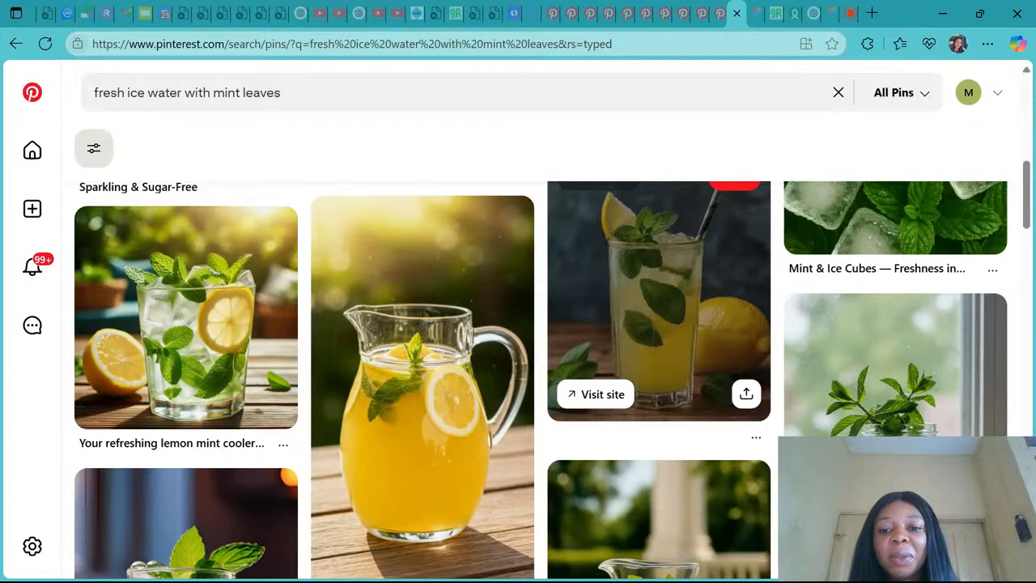
{"action": "scroll", "coordinate": [659, 364], "scroll_direction": "down", "scroll_amount": 3}
{"action": "scroll", "coordinate": [659, 364], "scroll_direction": "down", "scroll_amount": 2}
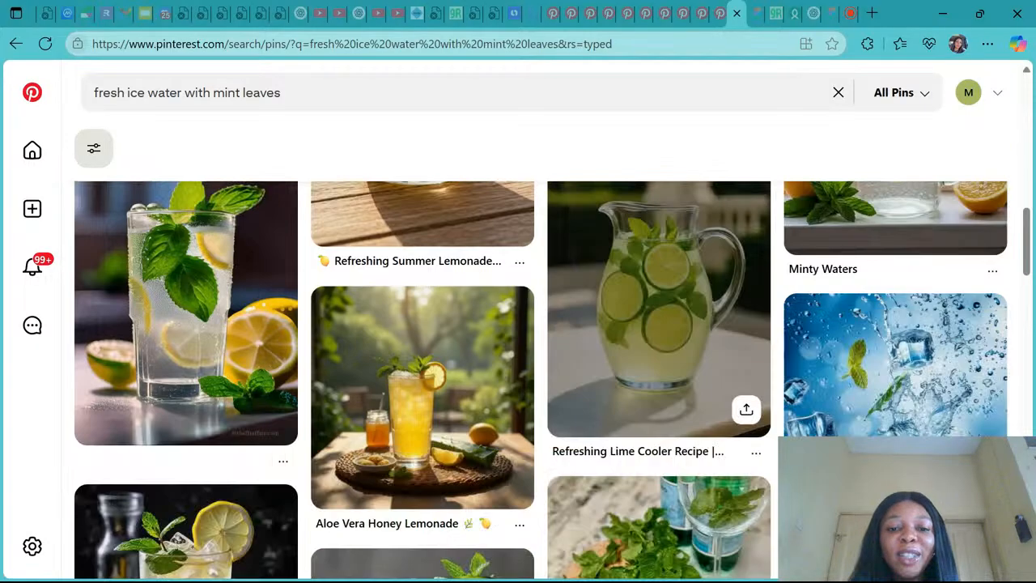
{"action": "scroll", "coordinate": [659, 324], "scroll_direction": "down", "scroll_amount": 2}
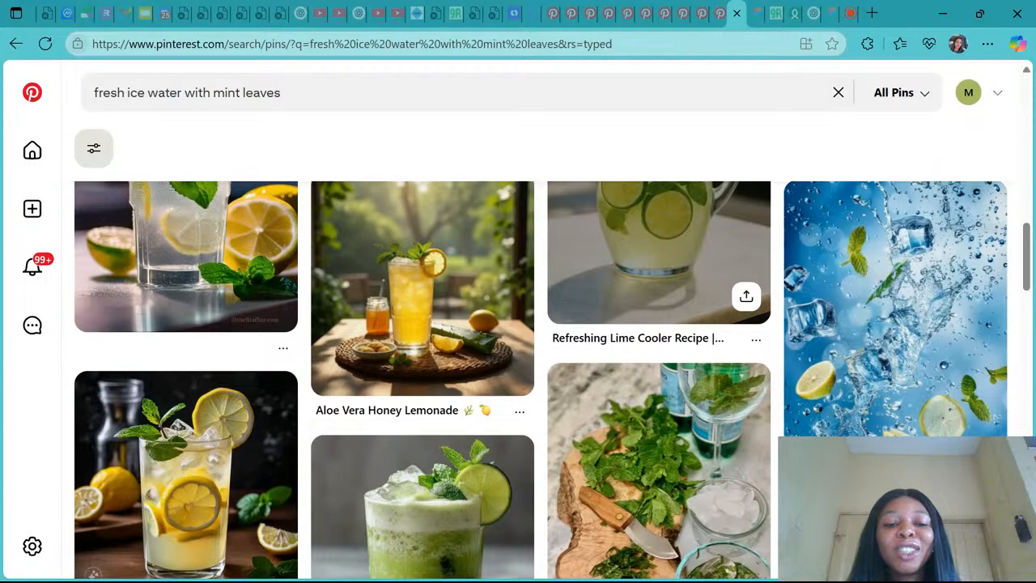
{"action": "scroll", "coordinate": [658, 364], "scroll_direction": "down", "scroll_amount": 3}
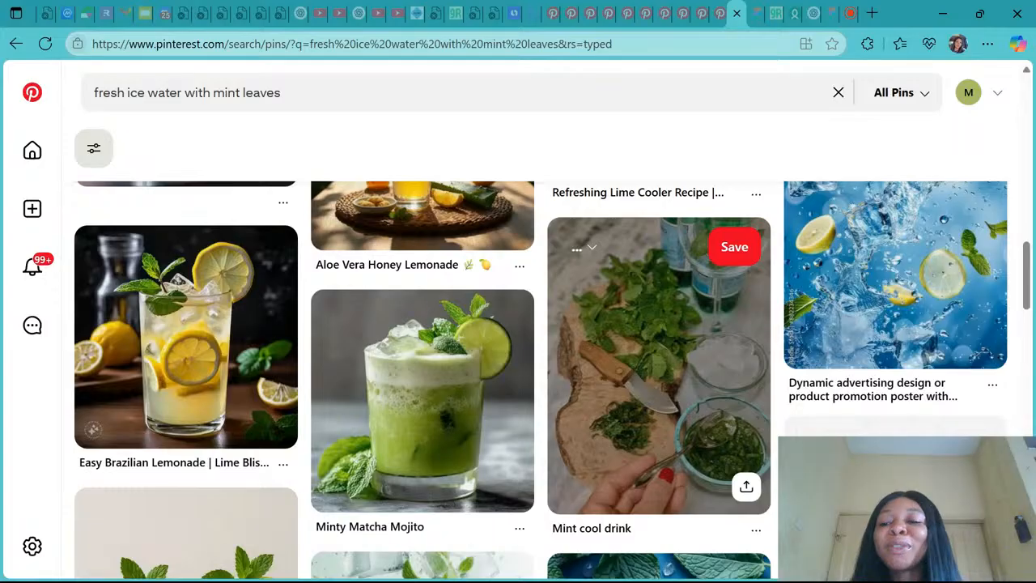
{"action": "scroll", "coordinate": [659, 365], "scroll_direction": "down", "scroll_amount": 4}
{"action": "scroll", "coordinate": [658, 364], "scroll_direction": "down", "scroll_amount": 3}
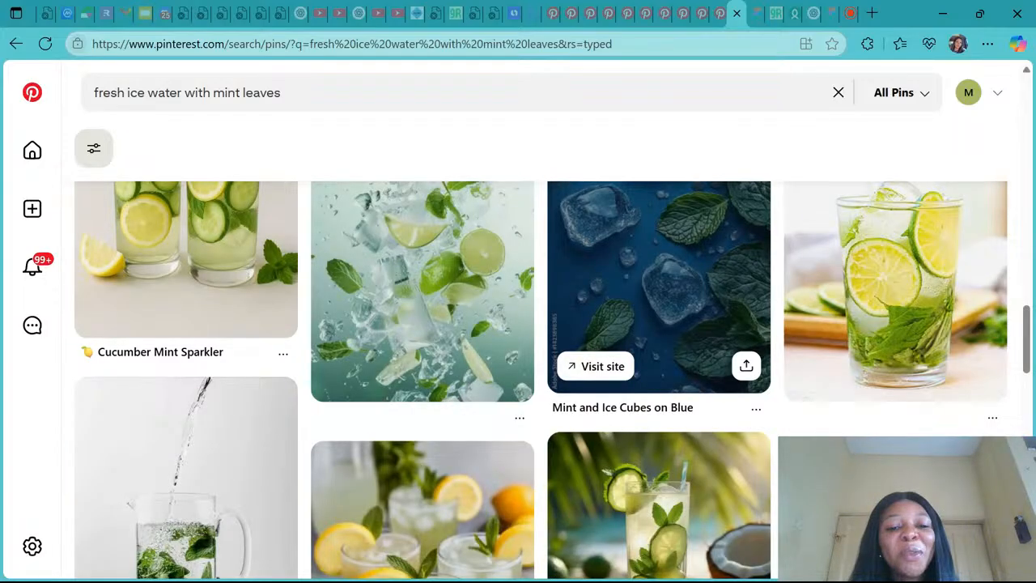
{"action": "scroll", "coordinate": [659, 364], "scroll_direction": "down", "scroll_amount": 3}
{"action": "scroll", "coordinate": [659, 364], "scroll_direction": "down", "scroll_amount": 5}
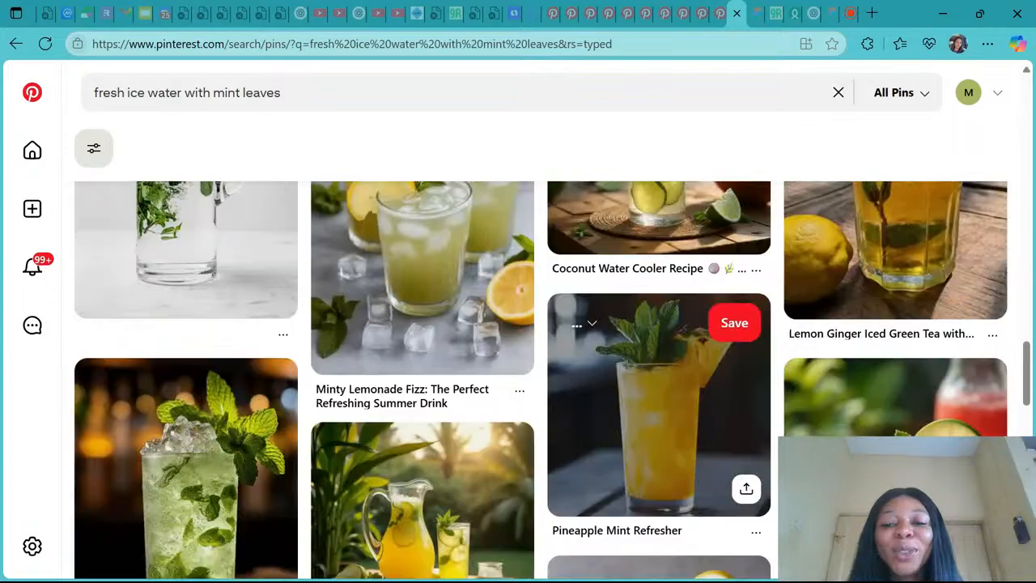
{"action": "scroll", "coordinate": [658, 364], "scroll_direction": "down", "scroll_amount": 3}
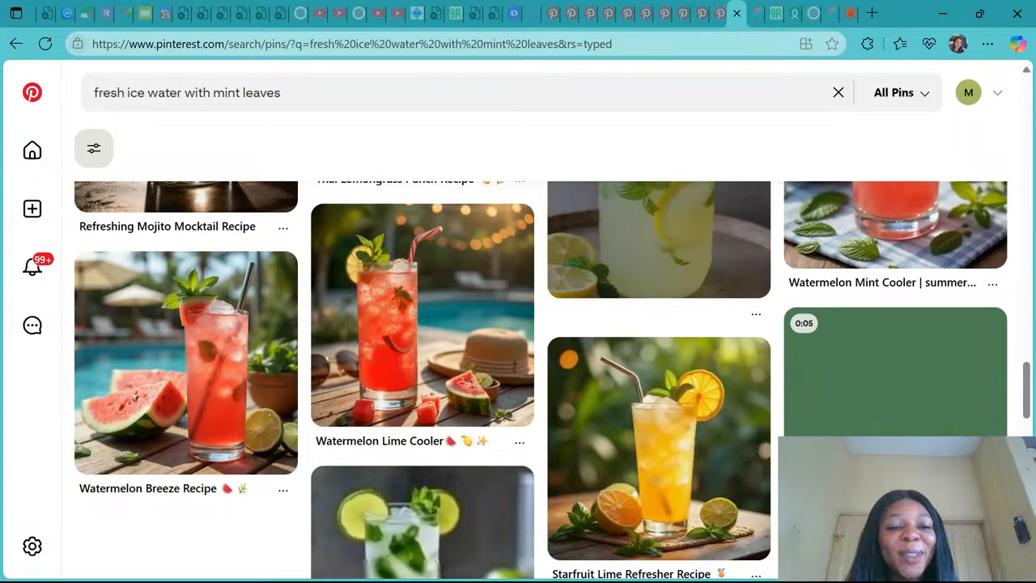
{"action": "scroll", "coordinate": [659, 243], "scroll_direction": "down", "scroll_amount": 1}
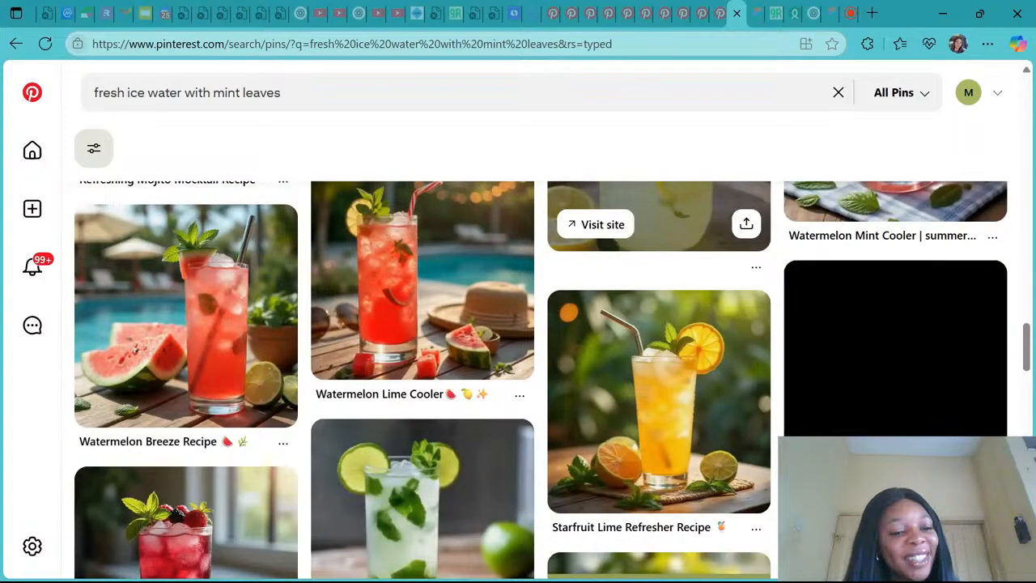
{"action": "scroll", "coordinate": [518, 364], "scroll_direction": "down", "scroll_amount": 5}
{"action": "scroll", "coordinate": [518, 364], "scroll_direction": "down", "scroll_amount": 1}
{"action": "scroll", "coordinate": [518, 364], "scroll_direction": "up", "scroll_amount": 2}
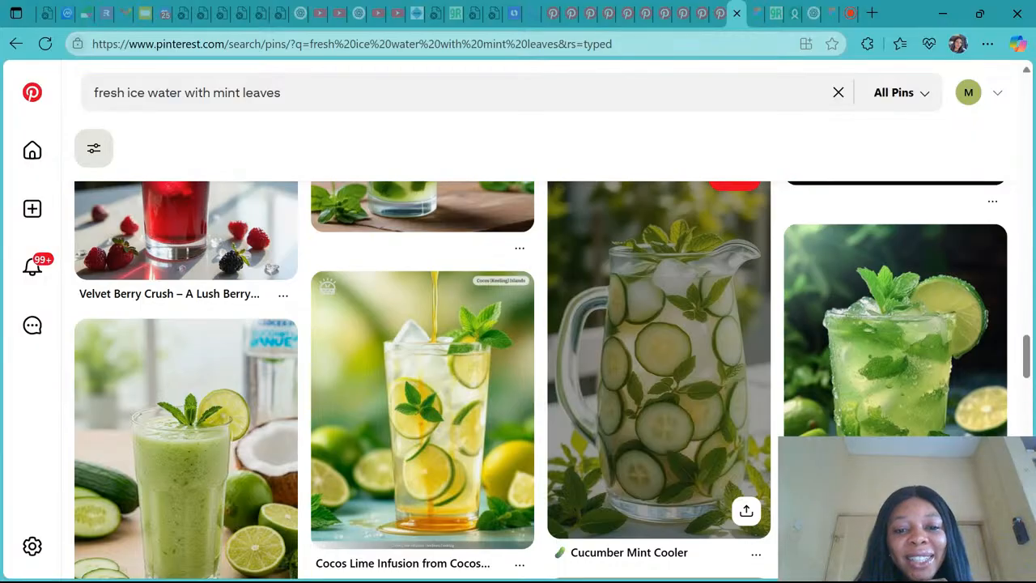
{"action": "scroll", "coordinate": [518, 365], "scroll_direction": "down", "scroll_amount": 4}
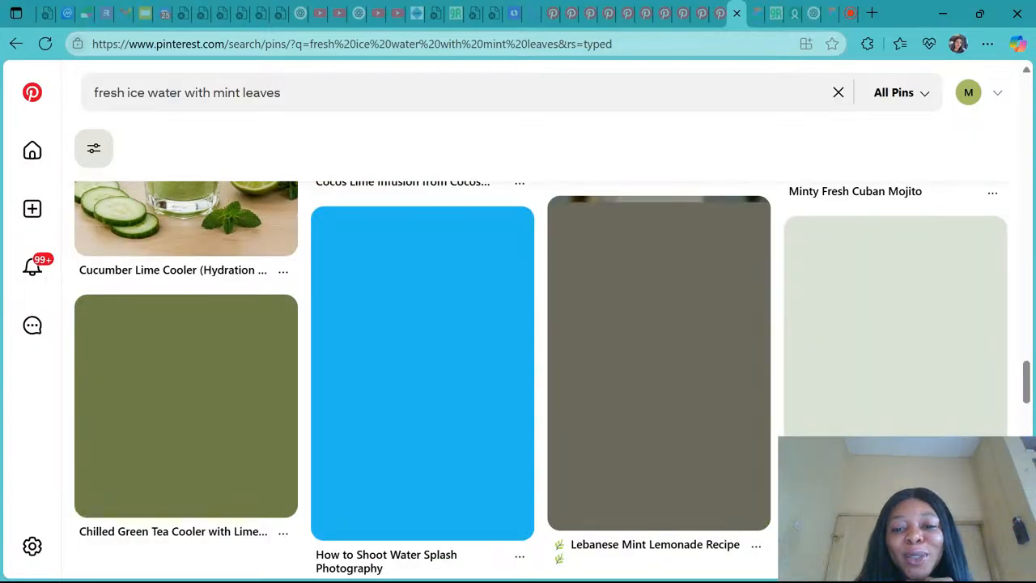
{"action": "scroll", "coordinate": [518, 364], "scroll_direction": "up", "scroll_amount": 4}
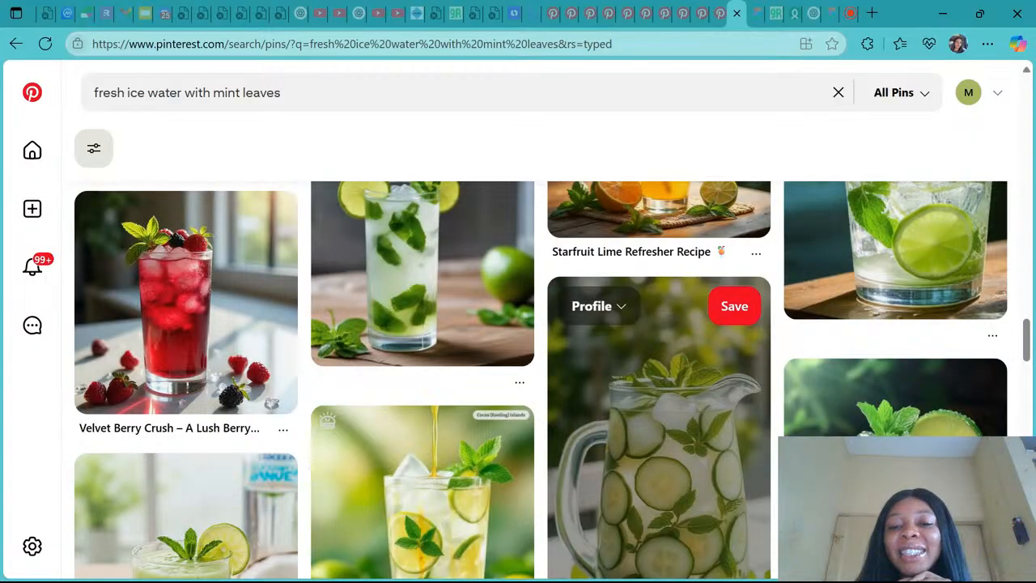
{"action": "scroll", "coordinate": [659, 486], "scroll_direction": "up", "scroll_amount": 4}
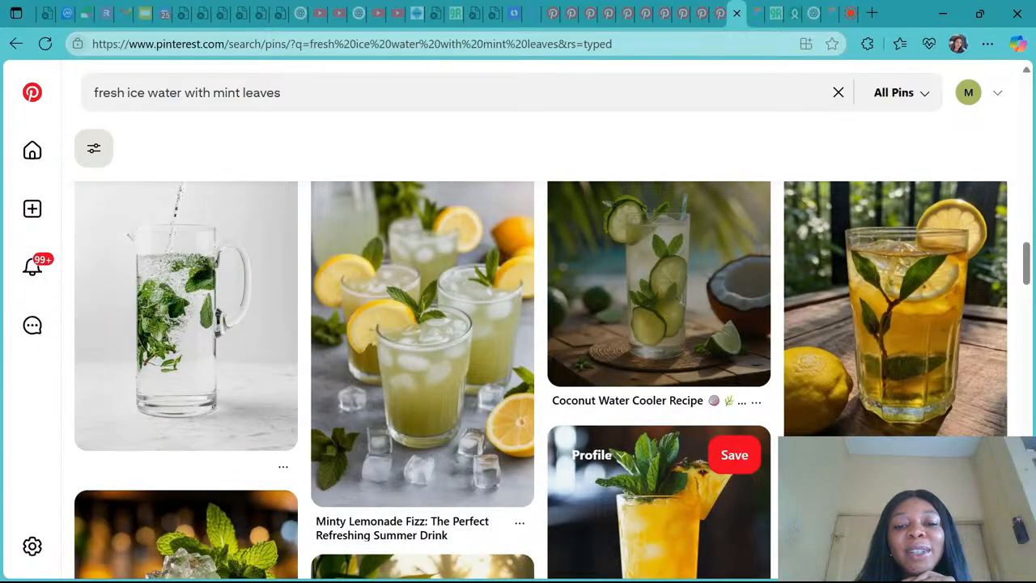
{"action": "scroll", "coordinate": [659, 486], "scroll_direction": "up", "scroll_amount": 3}
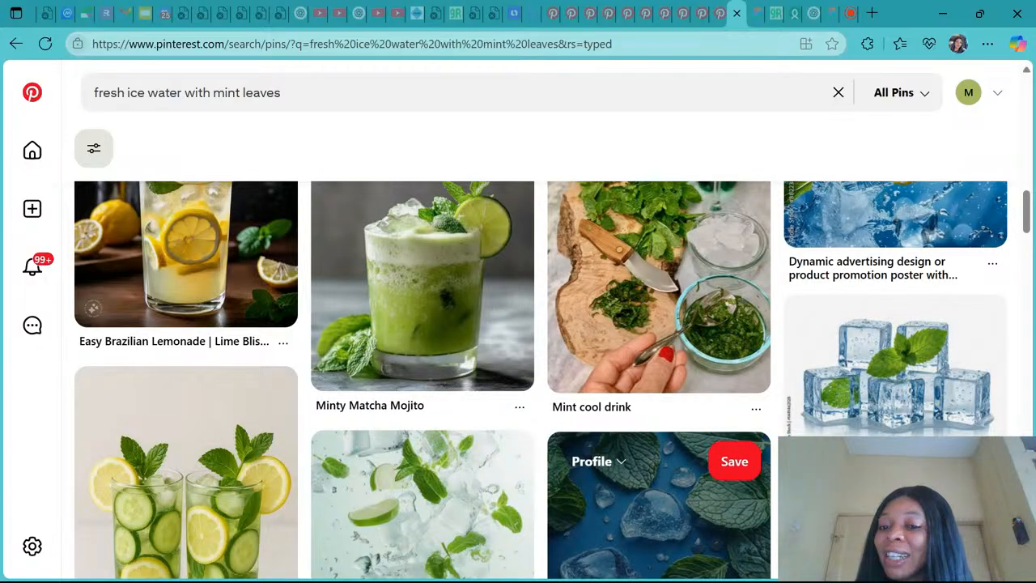
{"action": "scroll", "coordinate": [659, 485], "scroll_direction": "up", "scroll_amount": 4}
{"action": "scroll", "coordinate": [659, 486], "scroll_direction": "up", "scroll_amount": 4}
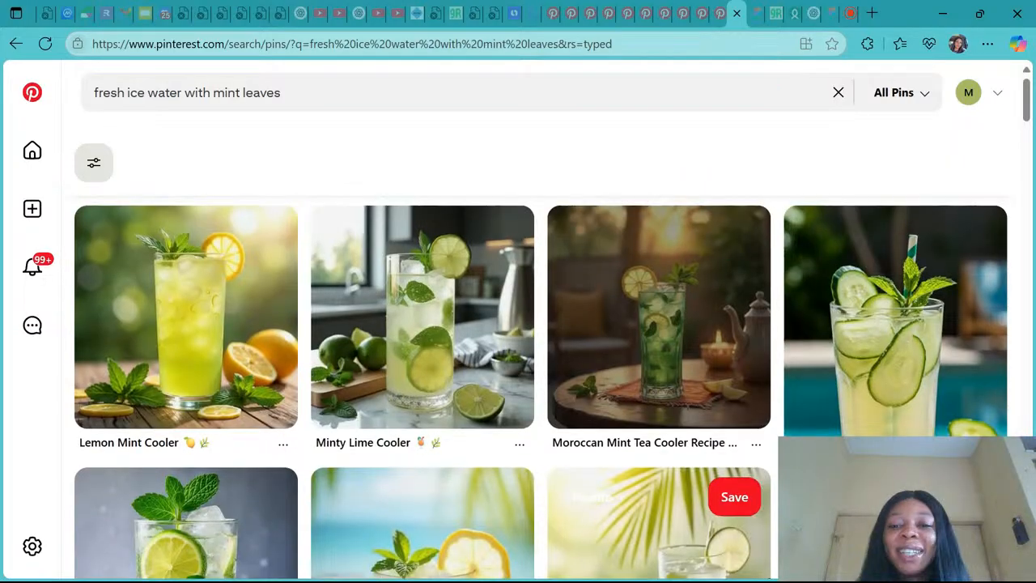
Step: Open the lime mint detox water pin and download its image
{"action": "scroll", "coordinate": [658, 307], "scroll_direction": "down", "scroll_amount": 1}
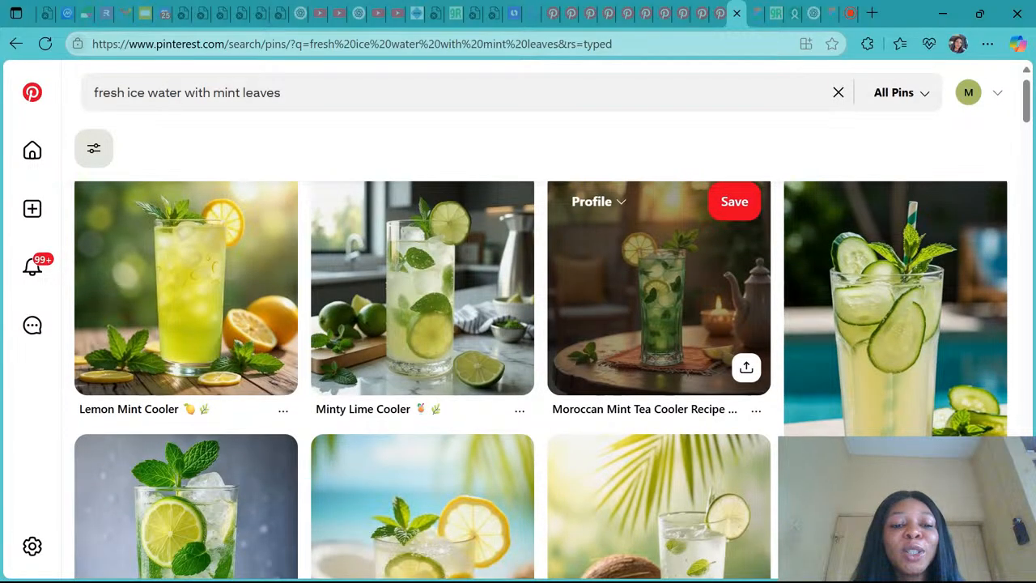
{"action": "scroll", "coordinate": [658, 308], "scroll_direction": "down", "scroll_amount": 3}
{"action": "scroll", "coordinate": [659, 308], "scroll_direction": "down", "scroll_amount": 1}
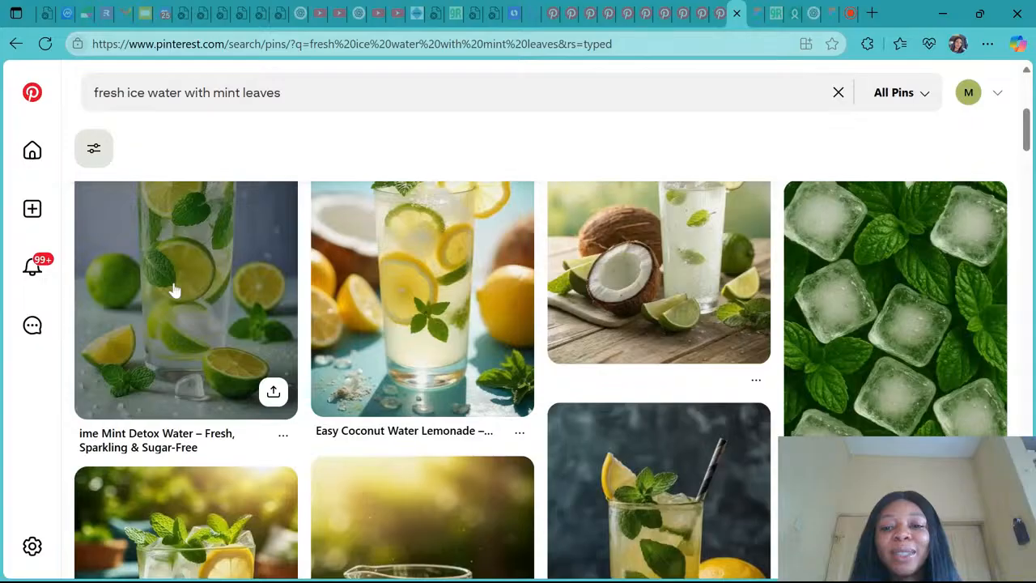
{"action": "left_click", "coordinate": [174, 290]}
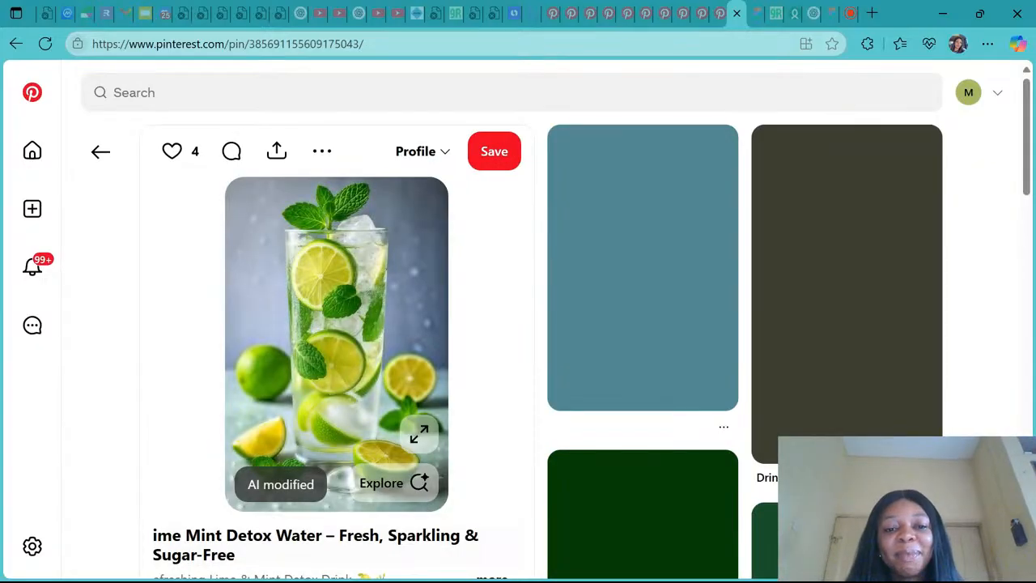
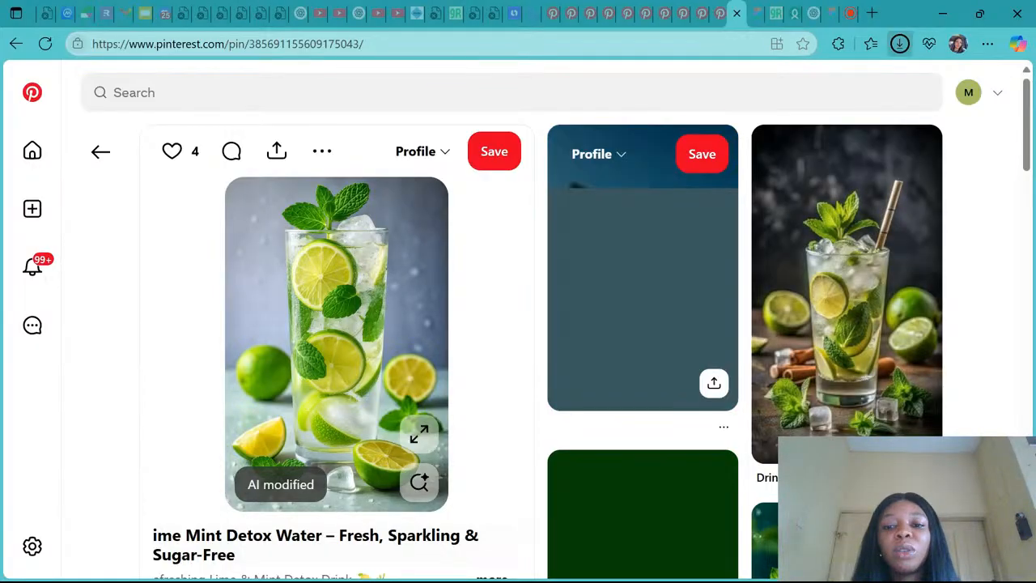
Step: Switch to Figma and replace the image fill of image 11 in ONBOARDING SCREEN 3 with the downloaded lime mint drink picture
{"action": "left_click", "coordinate": [759, 14]}
{"action": "left_click", "coordinate": [834, 15]}
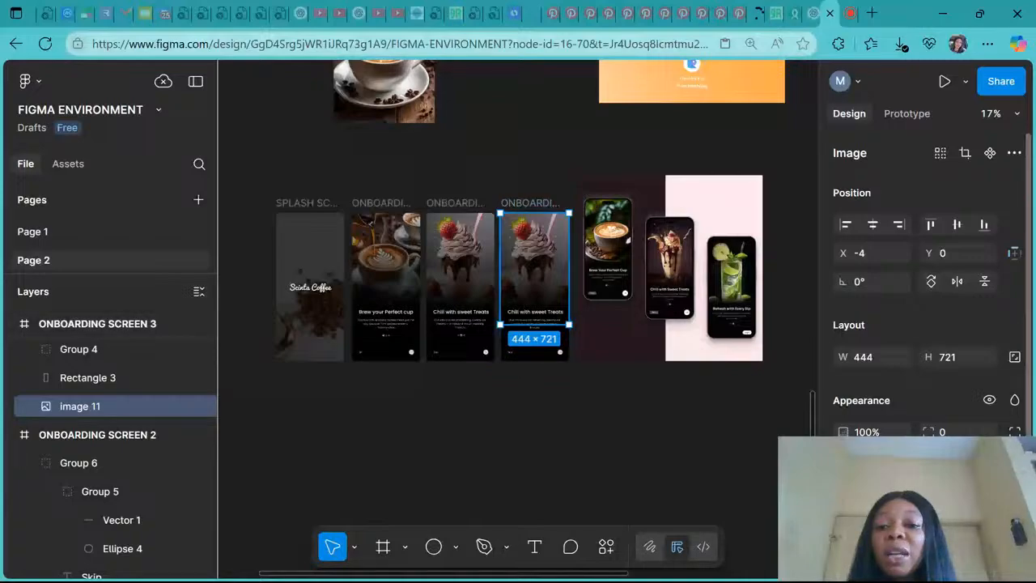
{"action": "scroll", "coordinate": [922, 284], "scroll_direction": "down", "scroll_amount": 2}
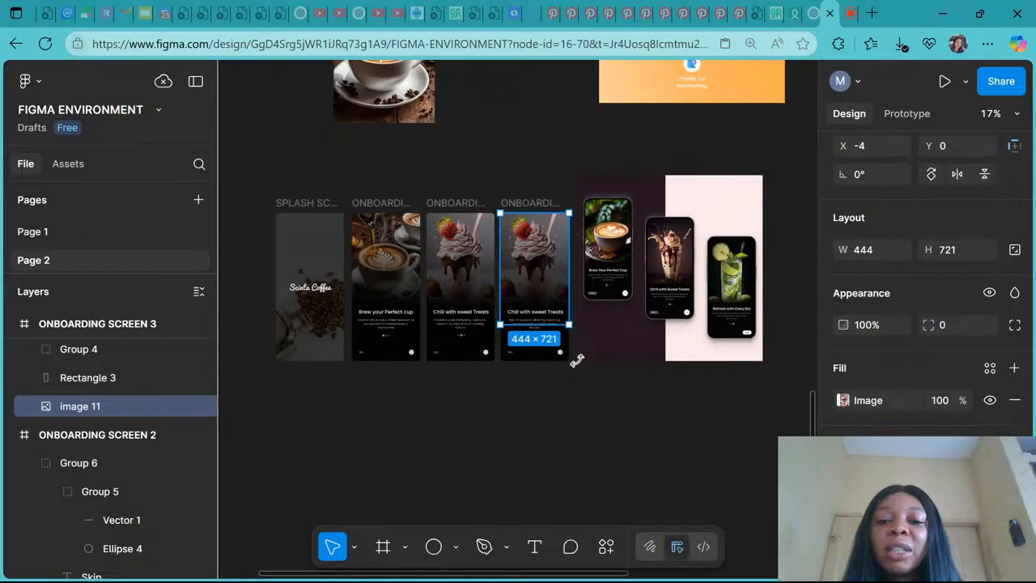
{"action": "scroll", "coordinate": [880, 397], "scroll_direction": "up", "scroll_amount": 3}
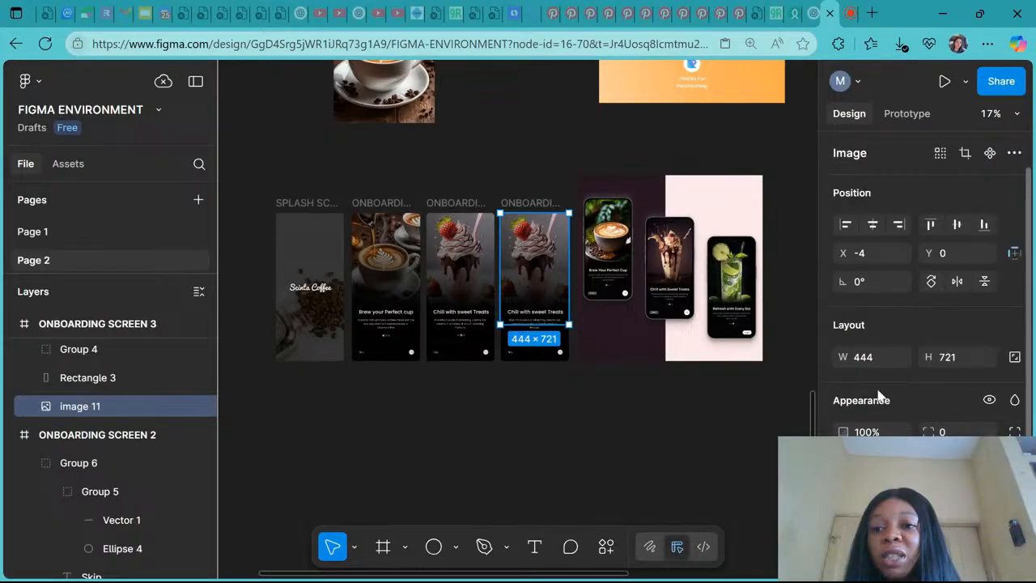
{"action": "scroll", "coordinate": [880, 394], "scroll_direction": "down", "scroll_amount": 3}
{"action": "left_click", "coordinate": [843, 400]}
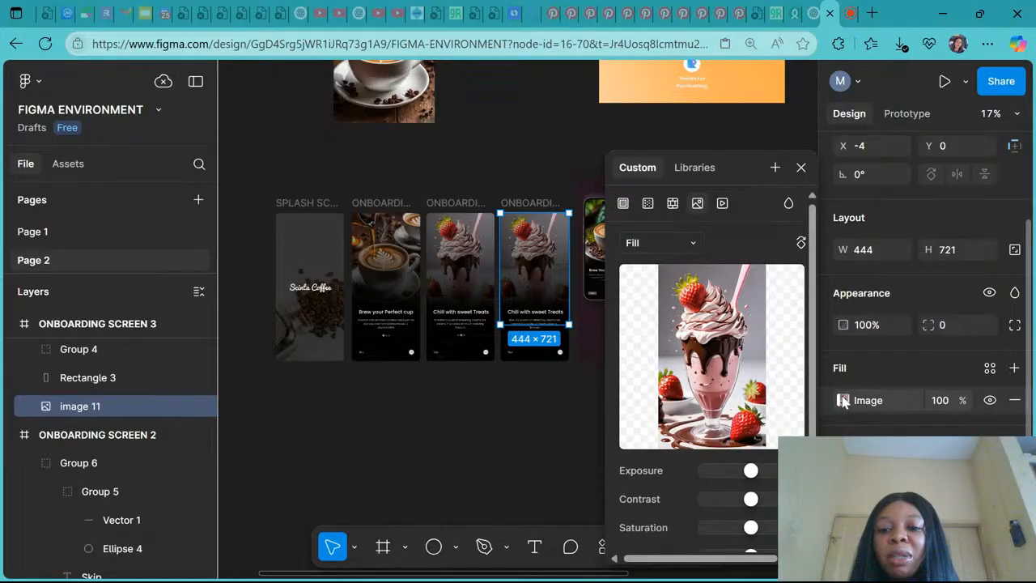
{"action": "mouse_move", "coordinate": [708, 363]}
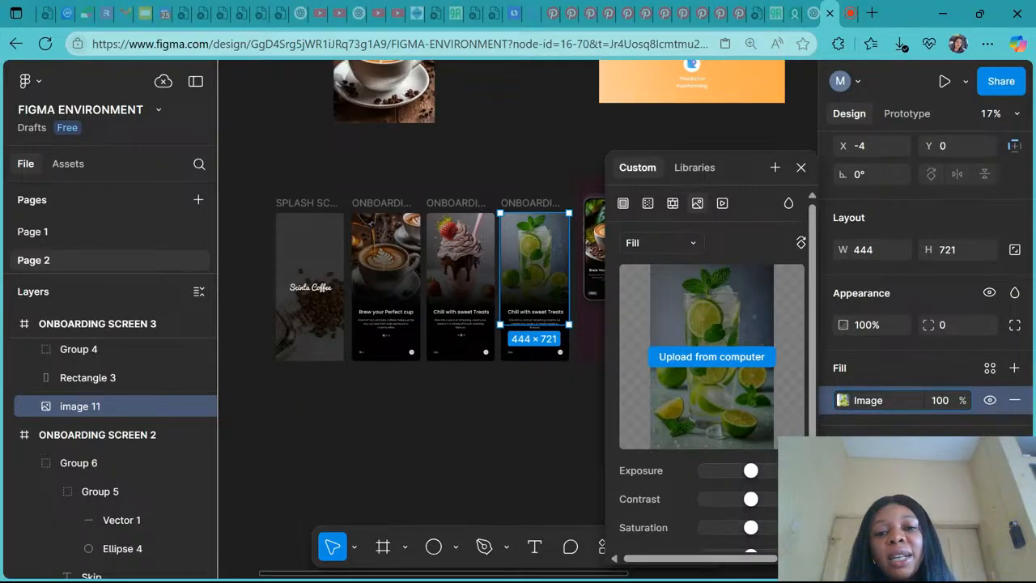
{"action": "left_click", "coordinate": [801, 168]}
{"action": "left_click", "coordinate": [574, 462]}
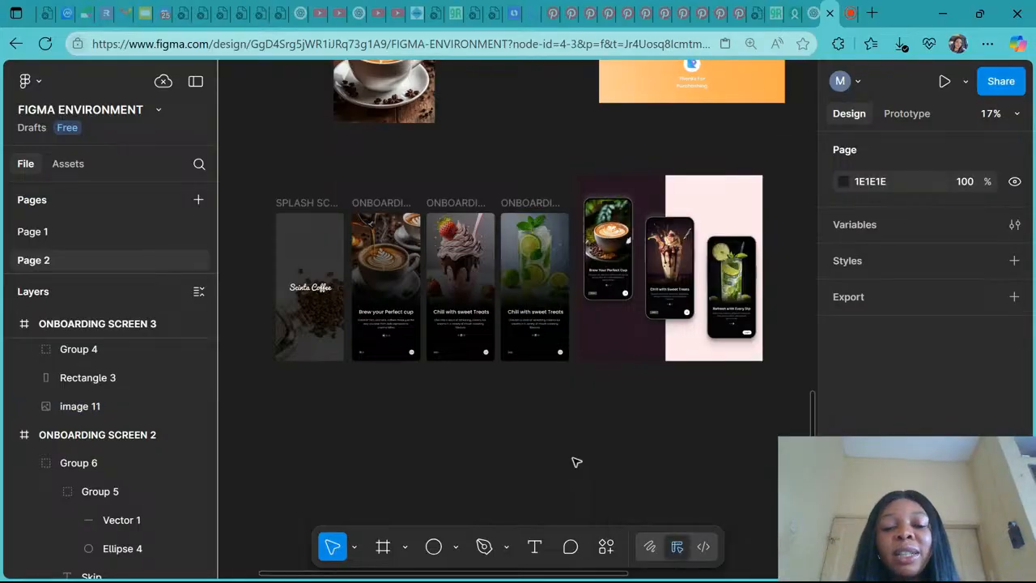
Step: Change the heading on ONBOARDING SCREEN 3 to "Fresh with every sip"
{"action": "scroll", "coordinate": [467, 319], "scroll_direction": "up", "scroll_amount": 5}
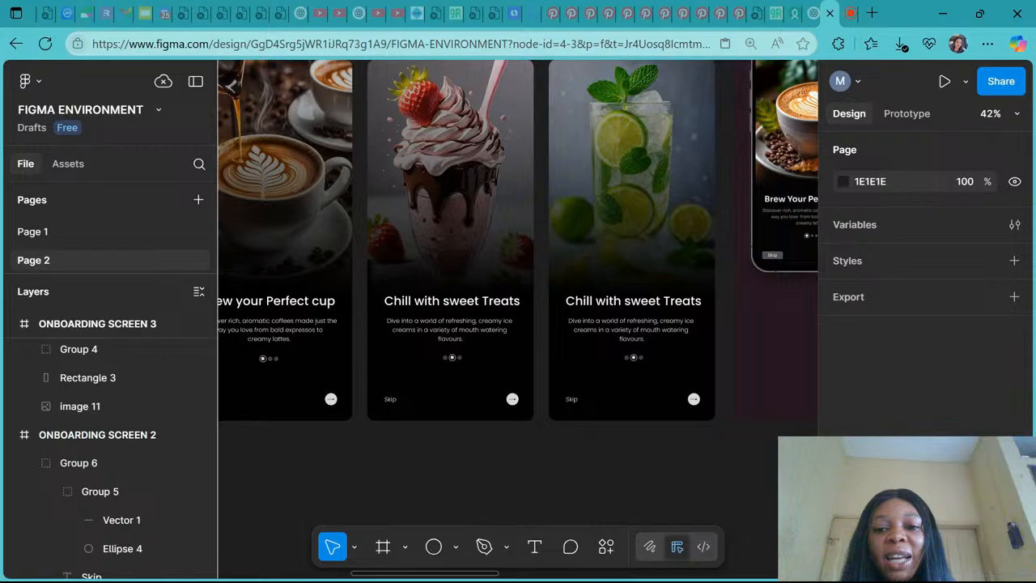
{"action": "scroll", "coordinate": [467, 316], "scroll_direction": "down", "scroll_amount": 3}
{"action": "scroll", "coordinate": [530, 417], "scroll_direction": "up", "scroll_amount": 2}
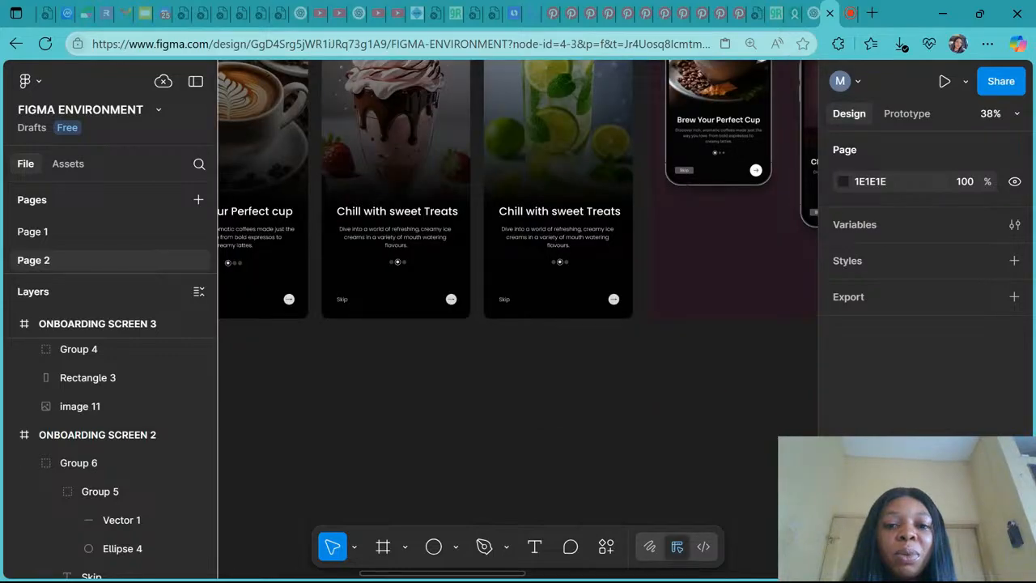
{"action": "scroll", "coordinate": [572, 249], "scroll_direction": "right", "scroll_amount": 1}
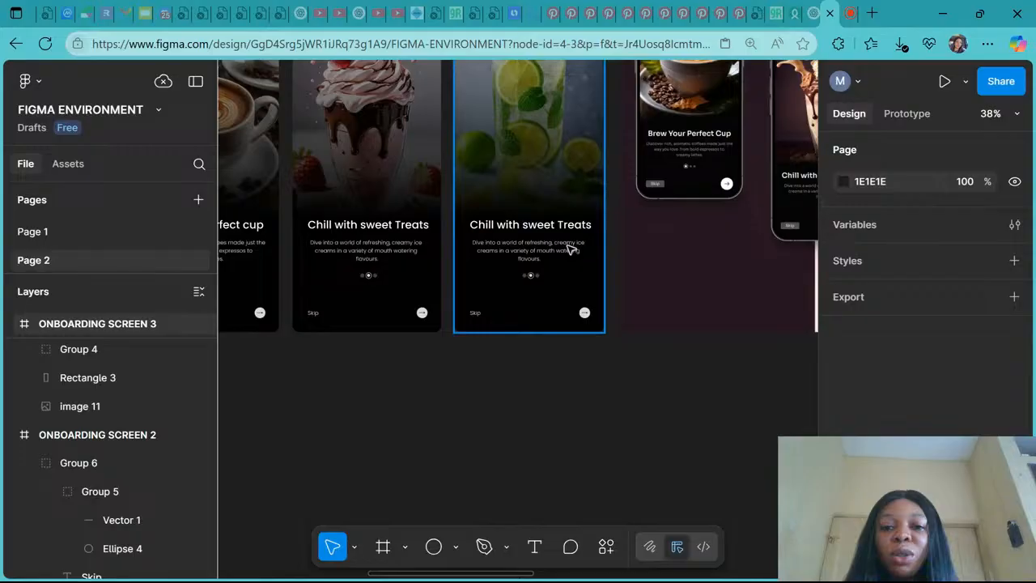
{"action": "double_click", "coordinate": [567, 234]}
{"action": "type", "text": "Fr"}
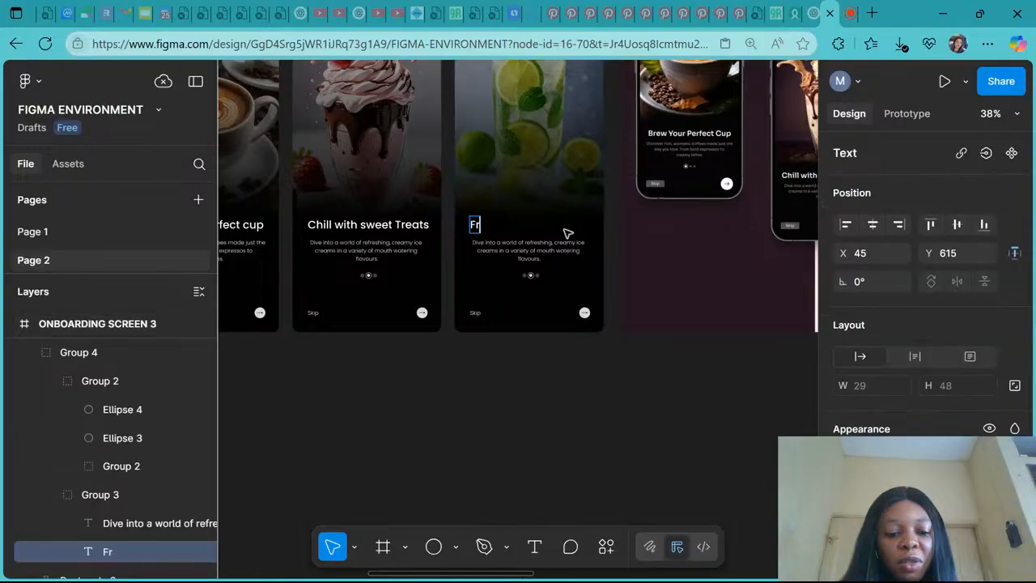
{"action": "type", "text": "esh with"}
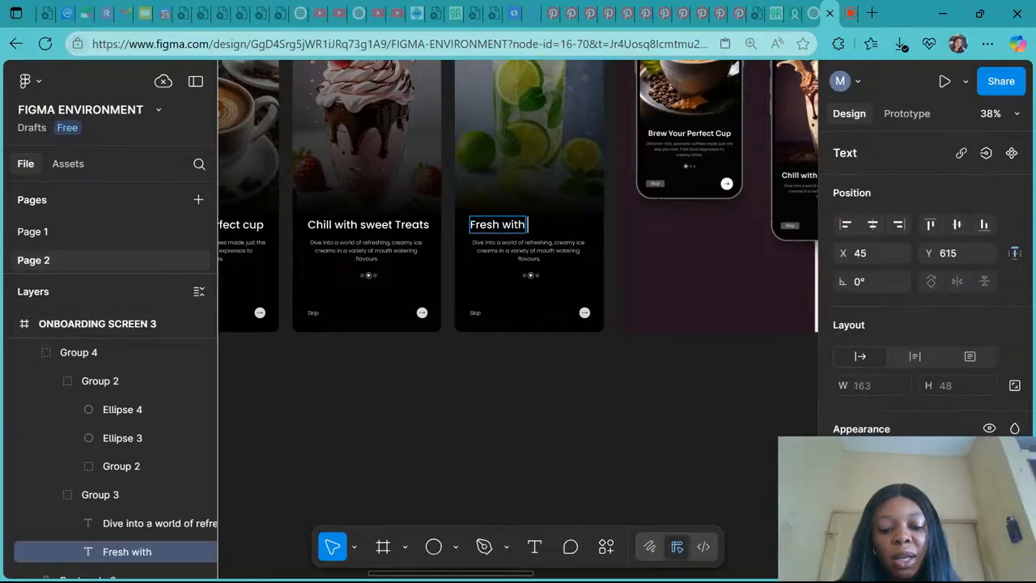
{"action": "type", "text": " every sip"}
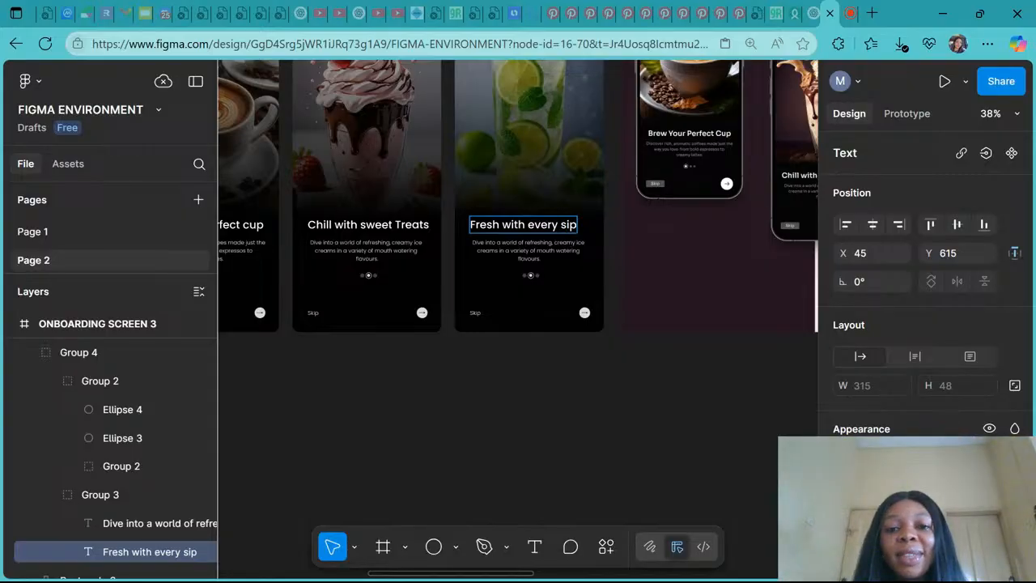
Step: Replace the description under the heading on ONBOARDING SCREEN 3 with "Enjoy zesty Mojitos crafted with fresh mints", following the reference design
{"action": "scroll", "coordinate": [737, 226], "scroll_direction": "down", "scroll_amount": 3}
{"action": "scroll", "coordinate": [737, 227], "scroll_direction": "up", "scroll_amount": 5}
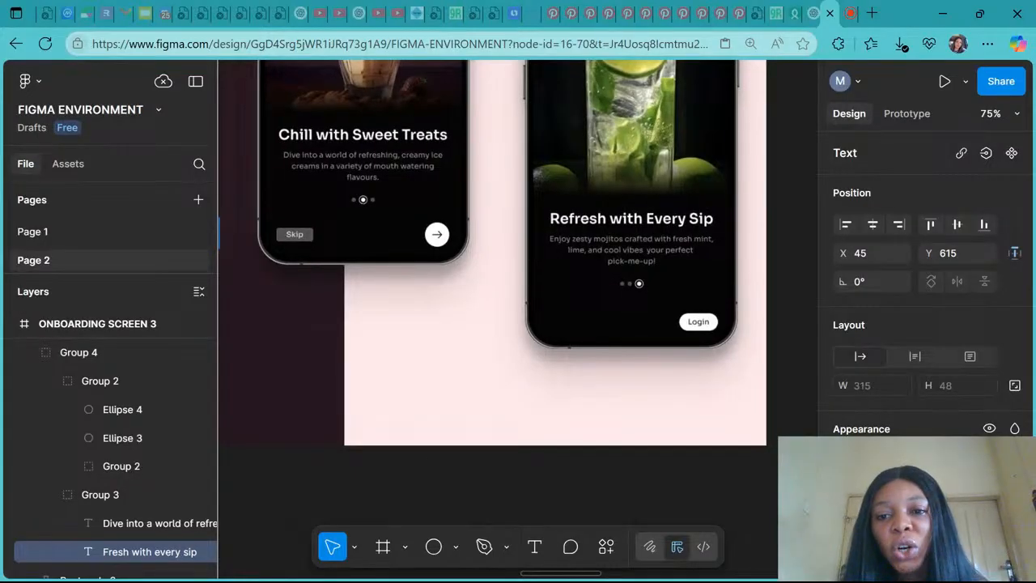
{"action": "scroll", "coordinate": [733, 221], "scroll_direction": "down", "scroll_amount": 5}
{"action": "scroll", "coordinate": [412, 246], "scroll_direction": "up", "scroll_amount": 4}
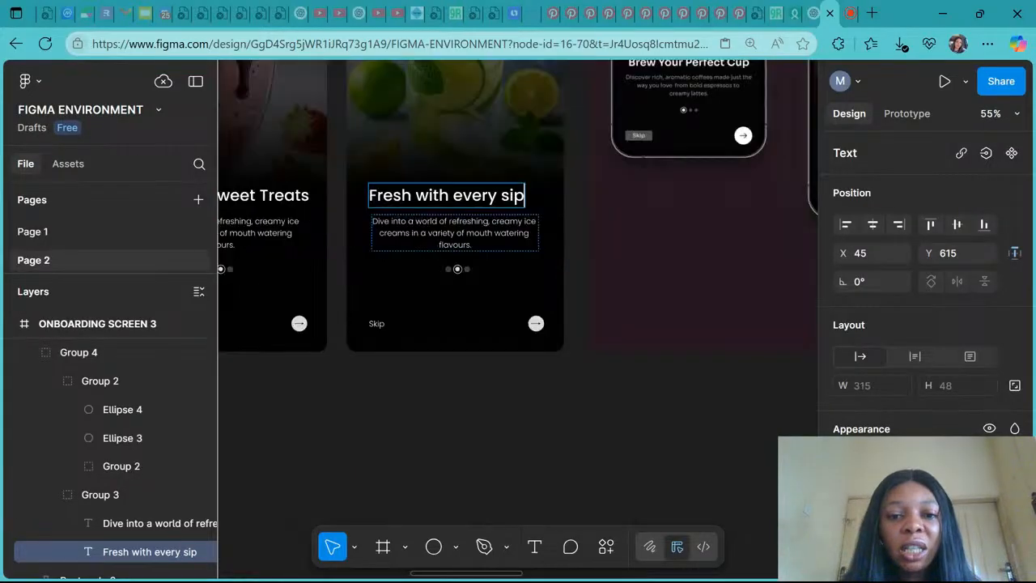
{"action": "double_click", "coordinate": [413, 243]}
{"action": "type", "text": "E"}
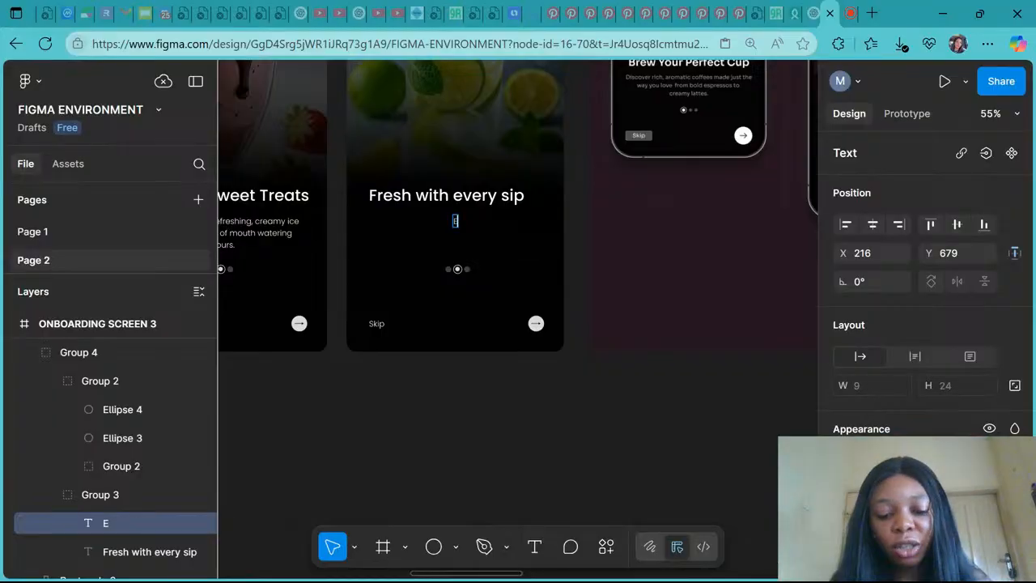
{"action": "type", "text": "njoy zes"}
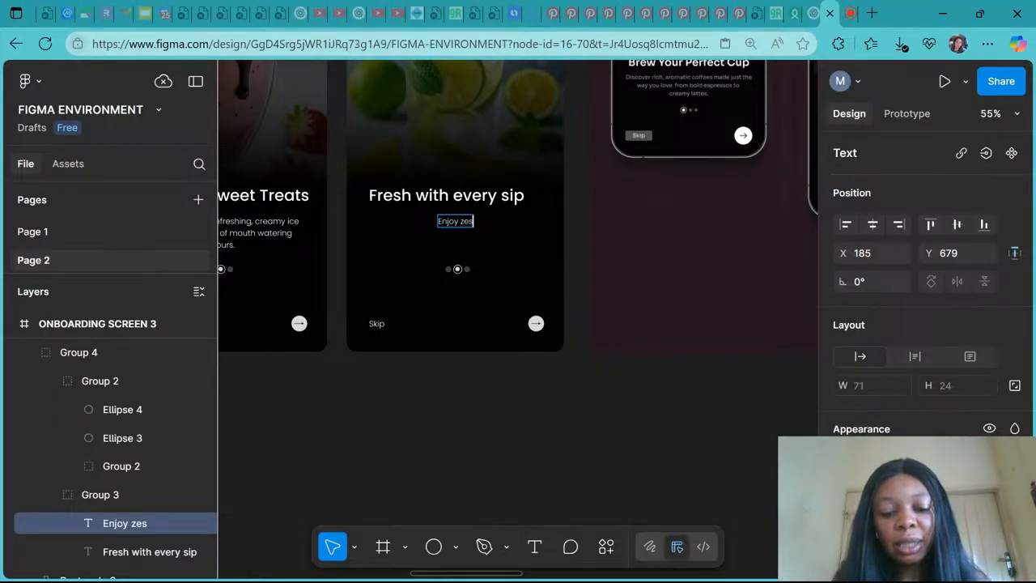
{"action": "type", "text": "ty M"}
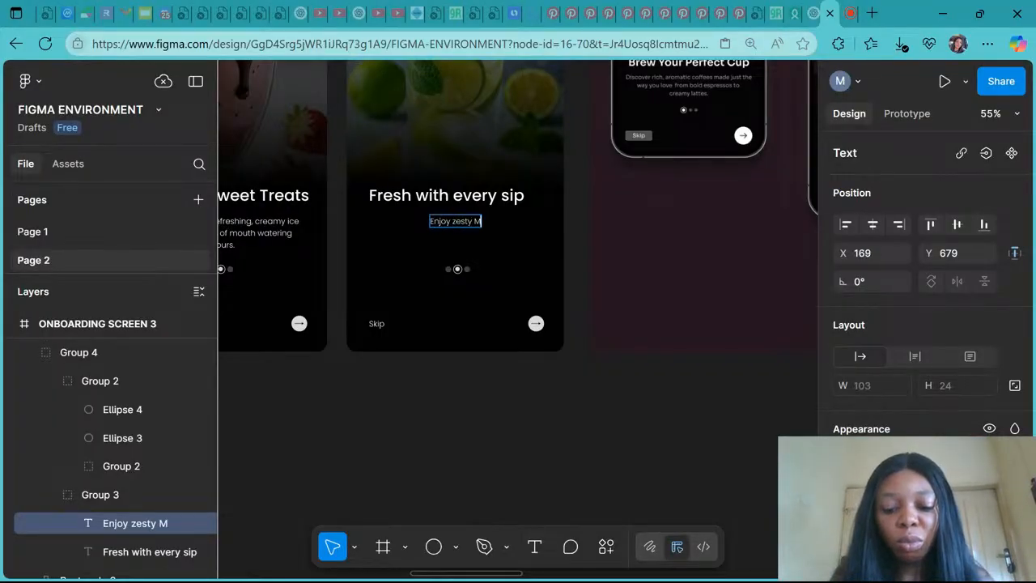
{"action": "type", "text": "ojitos"}
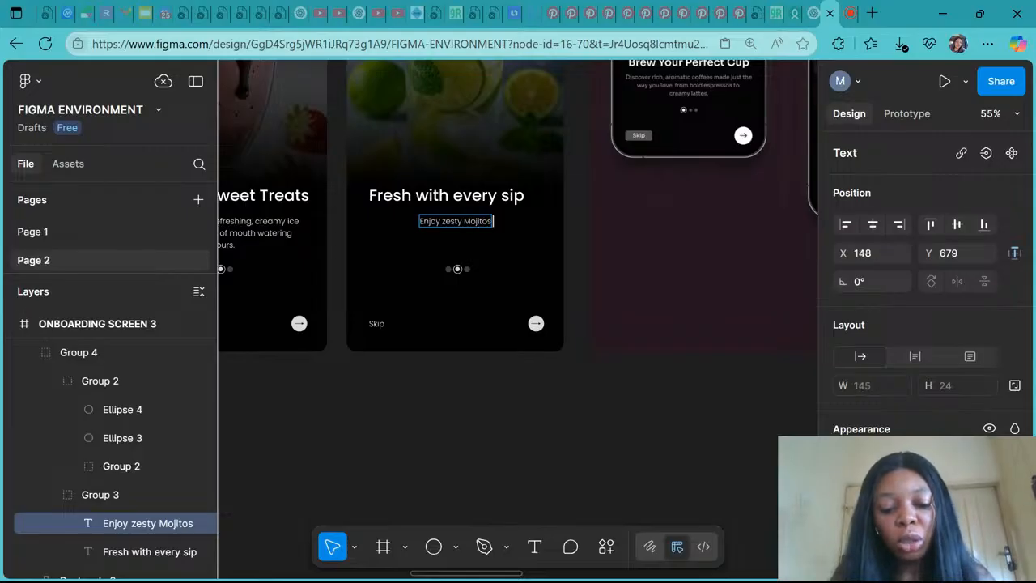
{"action": "type", "text": " crafted"}
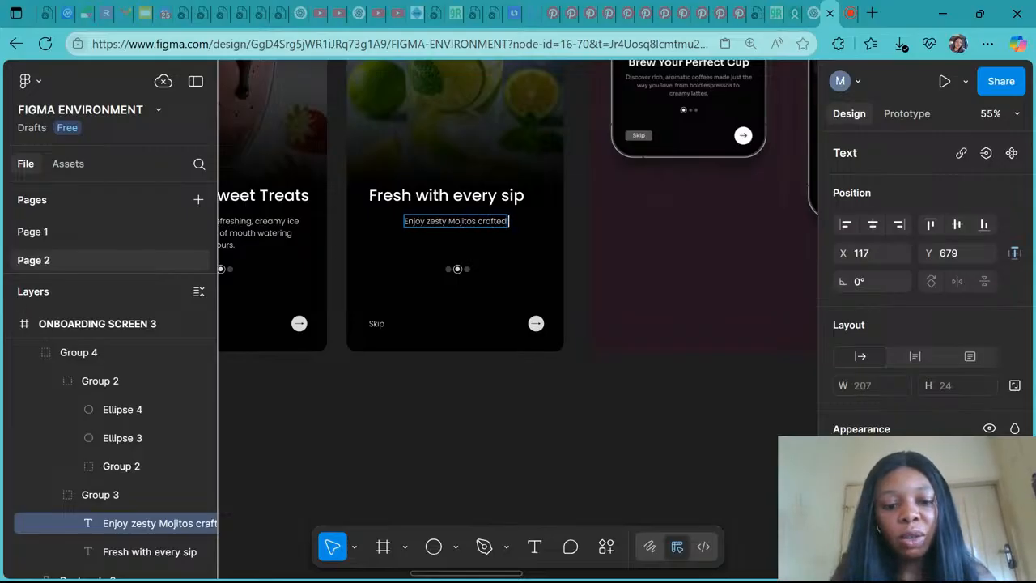
{"action": "type", "text": " with fr"}
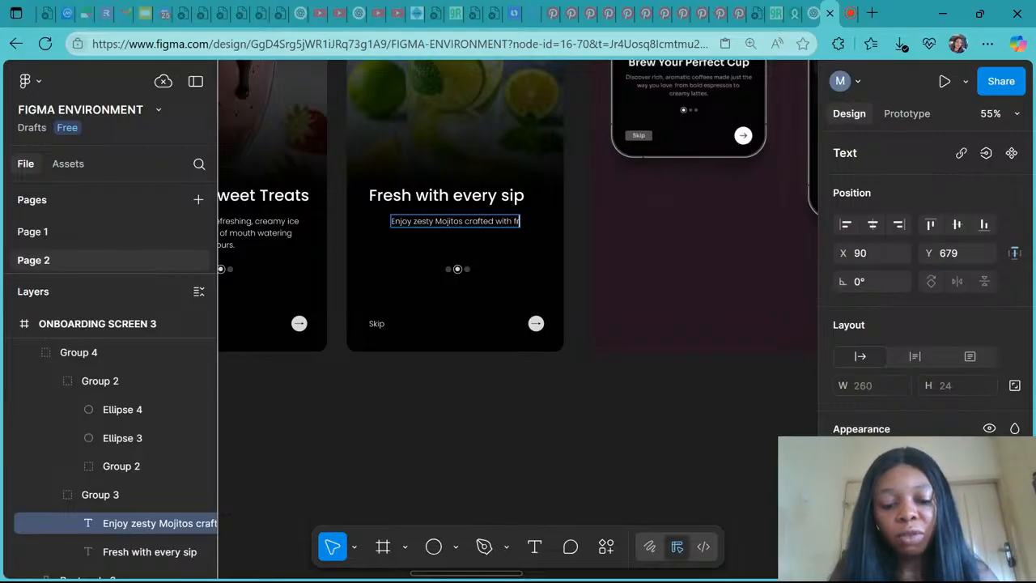
{"action": "type", "text": "esh min"}
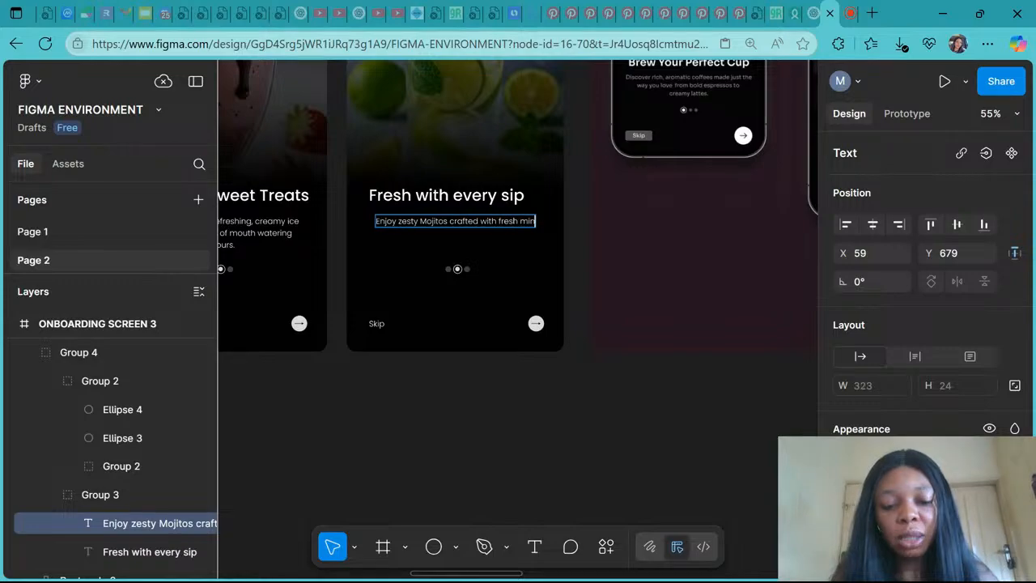
{"action": "type", "text": "t,"}
Step: Add two more lines to the ONBOARDING SCREEN 3 description: "limes and coll vibes for your perfect" and "Pick-me-up"
{"action": "scroll", "coordinate": [269, 207], "scroll_direction": "down", "scroll_amount": 3}
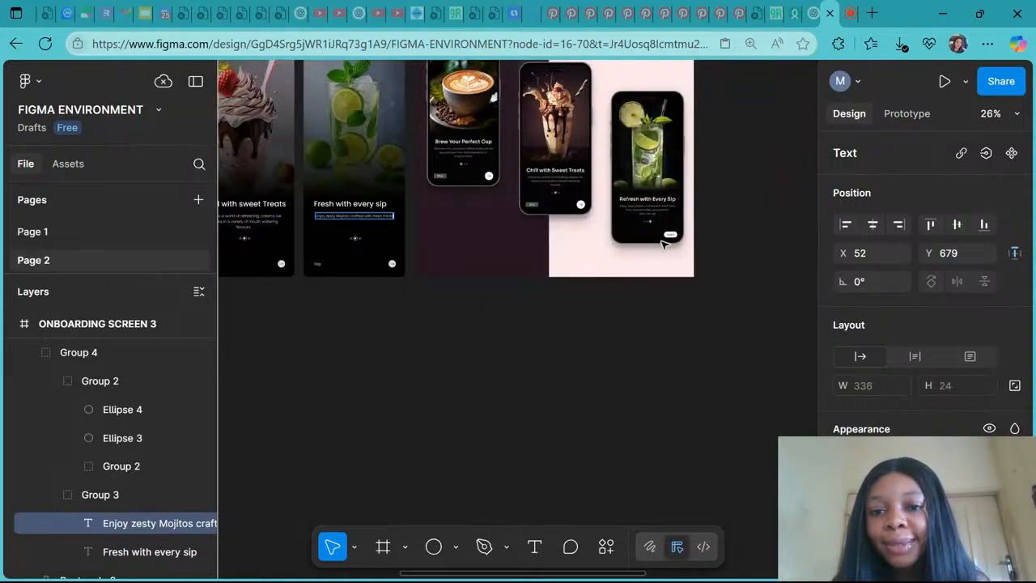
{"action": "scroll", "coordinate": [662, 244], "scroll_direction": "up", "scroll_amount": 5}
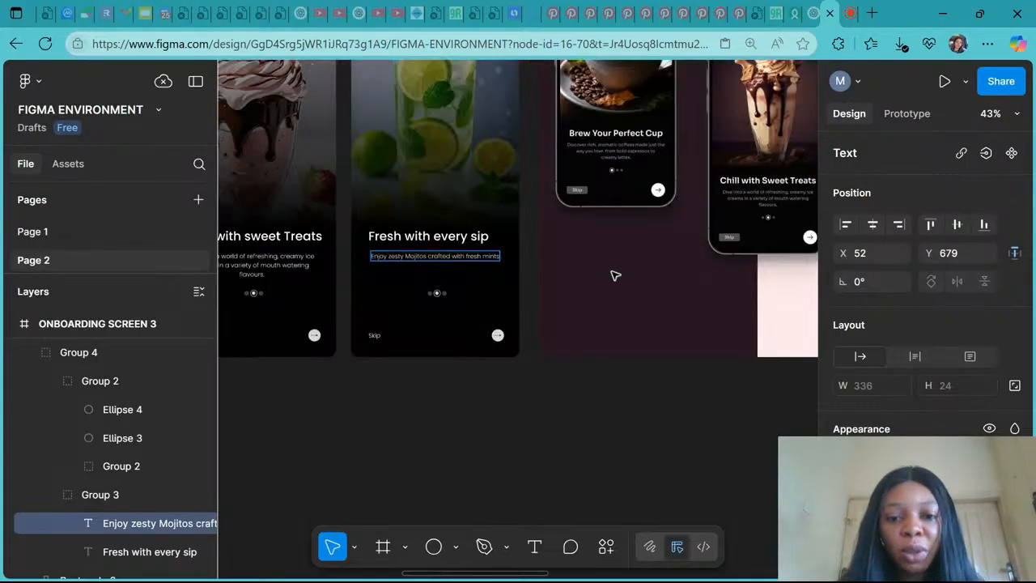
{"action": "key", "text": "Return"}
{"action": "type", "text": "limes a"}
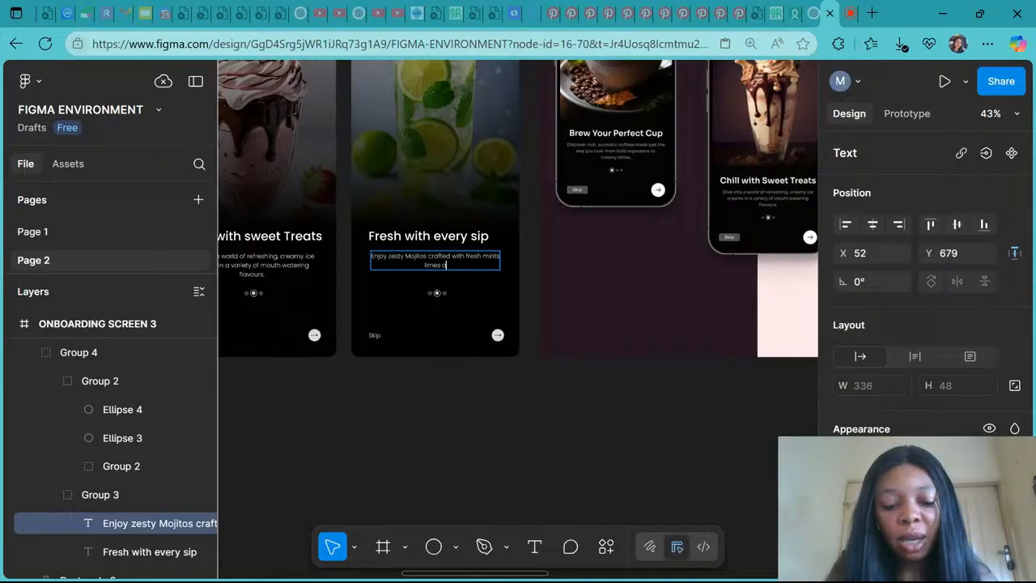
{"action": "type", "text": "nd"}
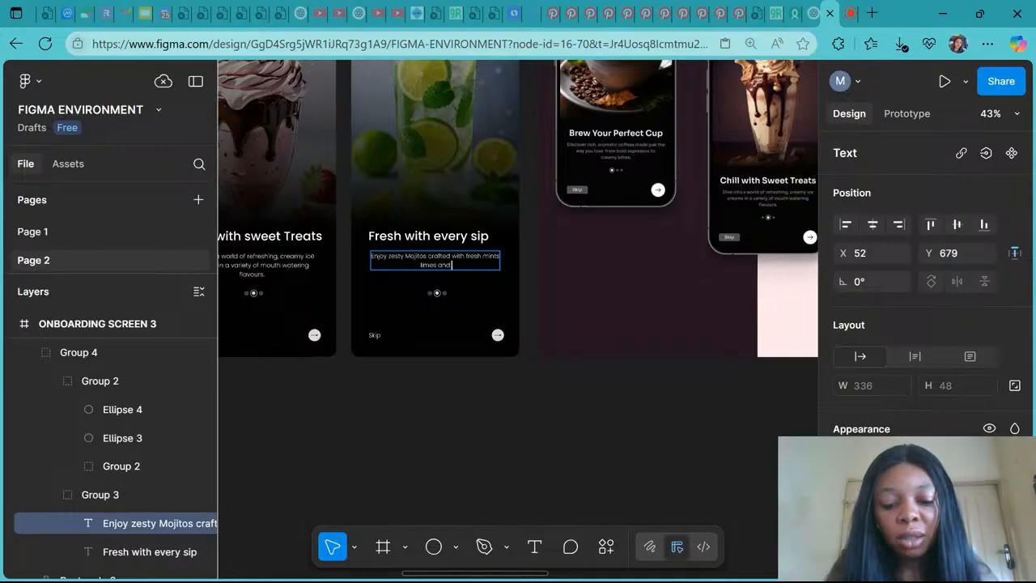
{"action": "type", "text": " coll vibes for yo"}
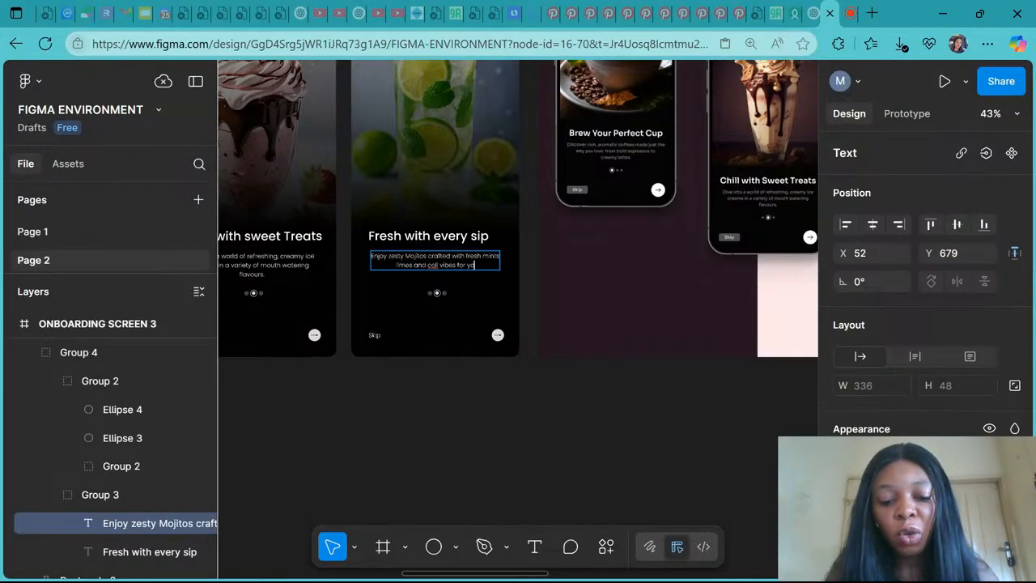
{"action": "type", "text": "ur p"}
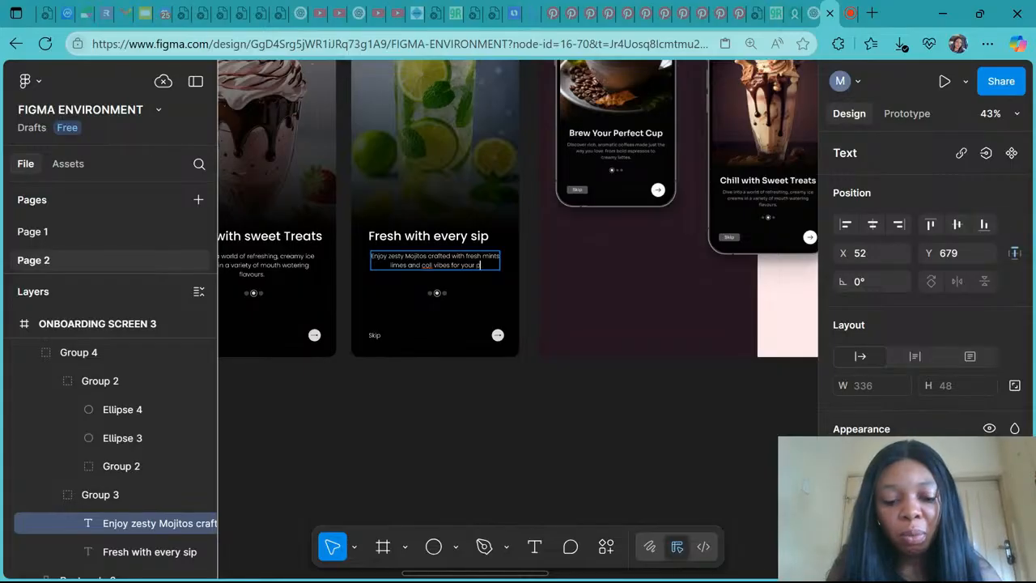
{"action": "type", "text": "erfect"}
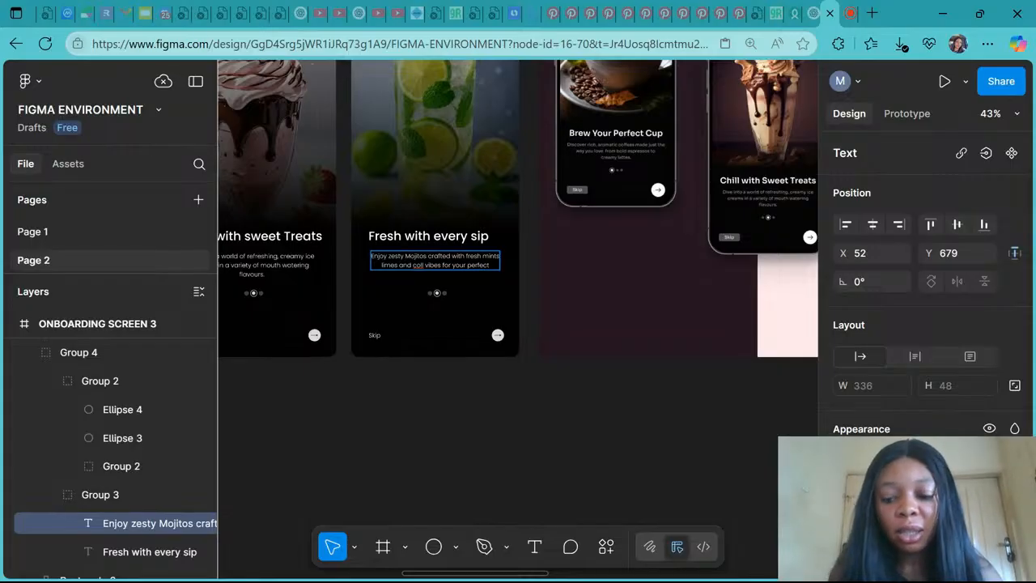
{"action": "key", "text": "Return"}
{"action": "type", "text": "Pic"}
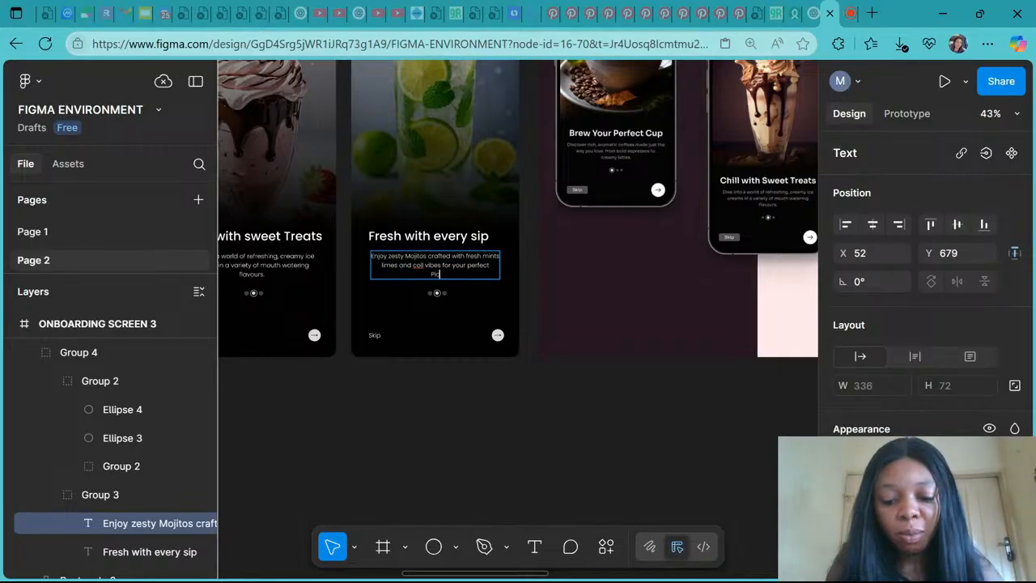
{"action": "type", "text": "k-m"}
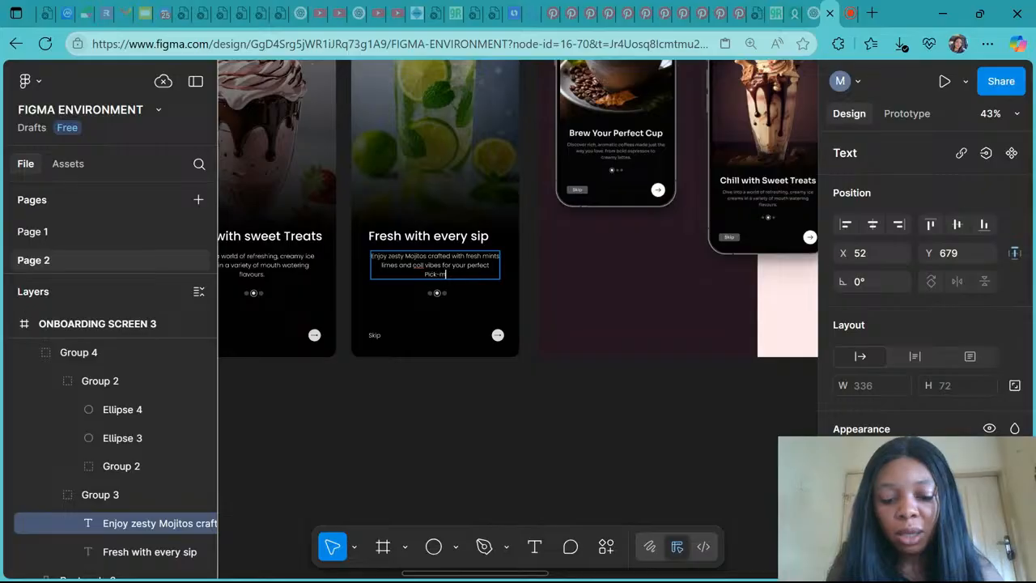
{"action": "type", "text": "e-up"}
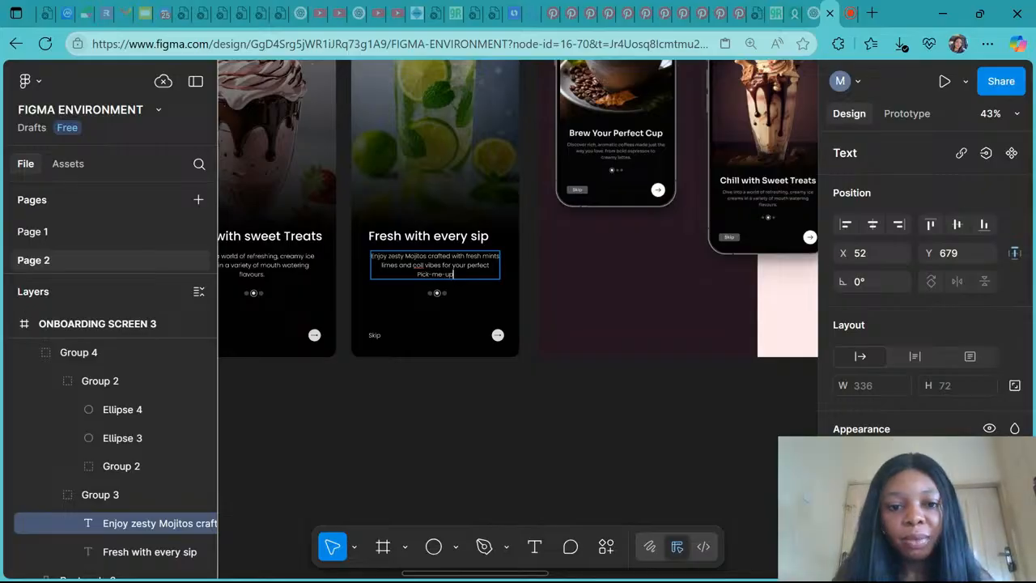
Step: Correct the misspelled word before "vibes" in the ONBOARDING SCREEN 3 description to "cool" and deselect the text
{"action": "scroll", "coordinate": [435, 267], "scroll_direction": "up", "scroll_amount": 5}
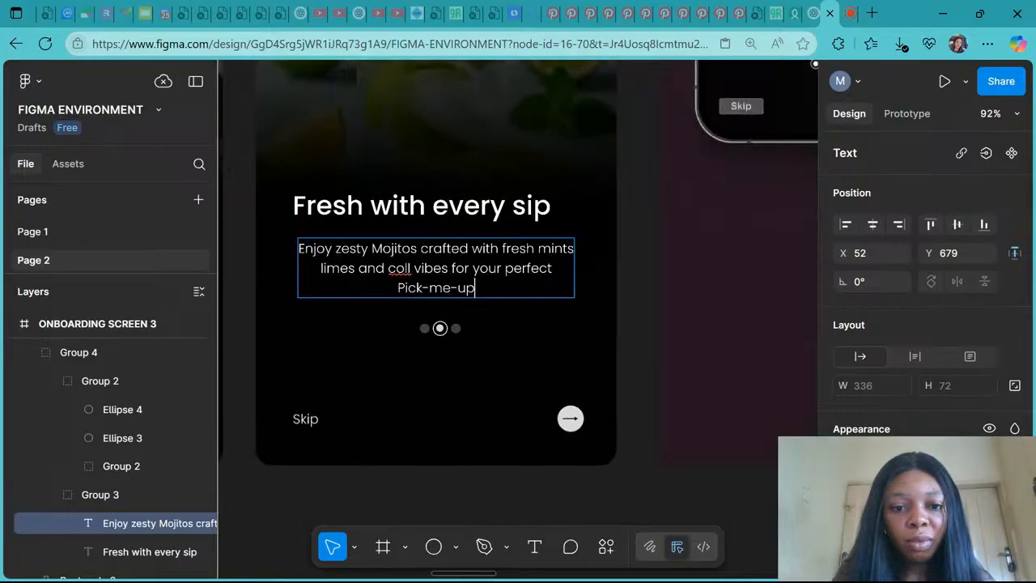
{"action": "left_click", "coordinate": [407, 268]}
{"action": "key", "text": "BackSpace"}
{"action": "type", "text": "o"}
{"action": "left_click", "coordinate": [585, 360]}
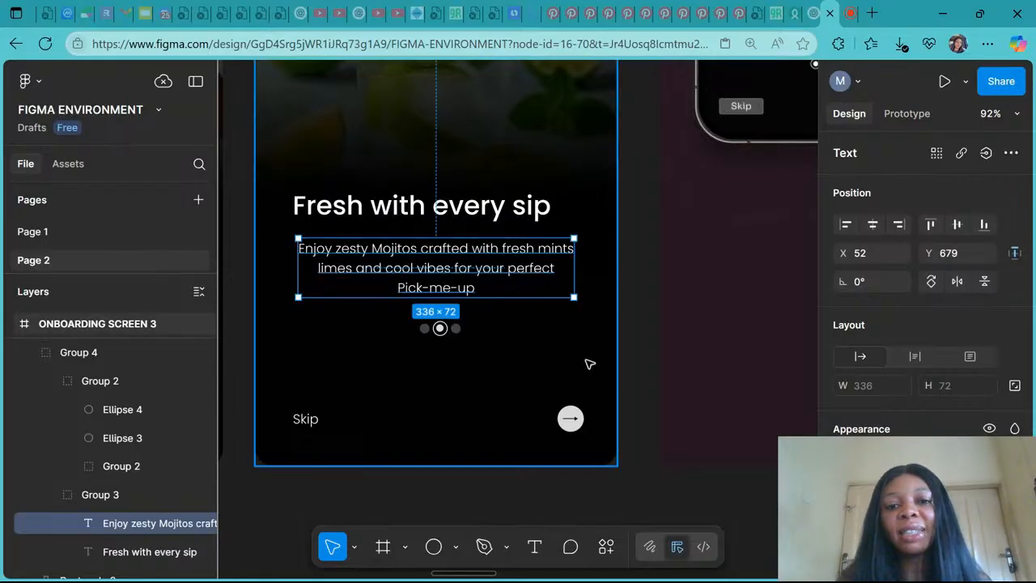
{"action": "scroll", "coordinate": [589, 364], "scroll_direction": "down", "scroll_amount": 8}
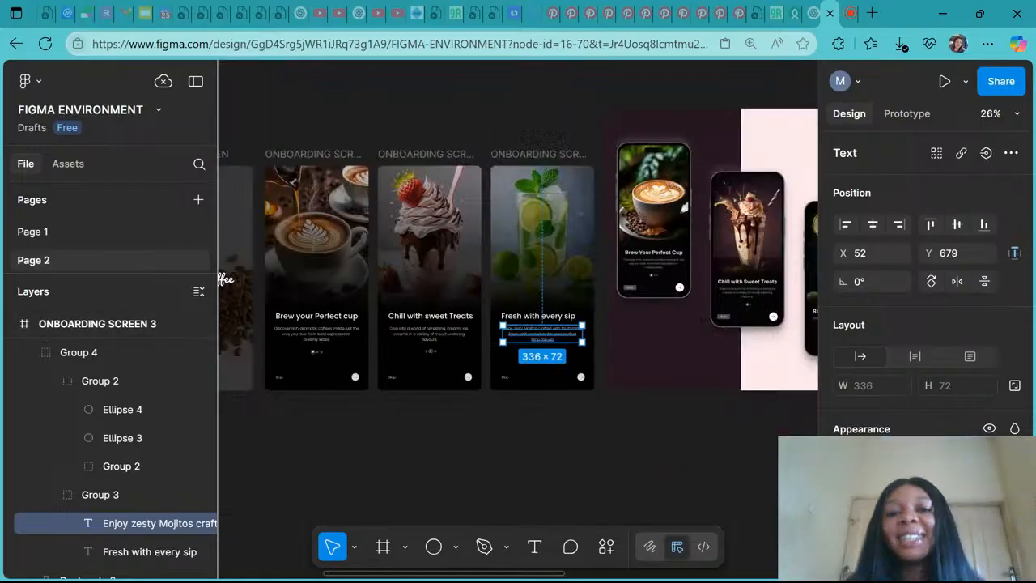
{"action": "scroll", "coordinate": [590, 364], "scroll_direction": "down", "scroll_amount": 5}
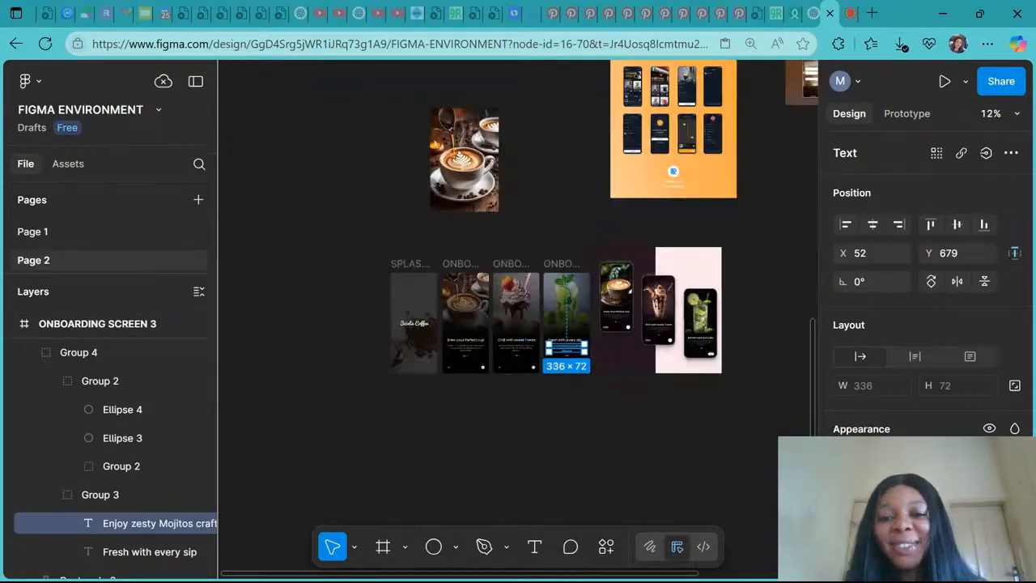
{"action": "left_click", "coordinate": [566, 410]}
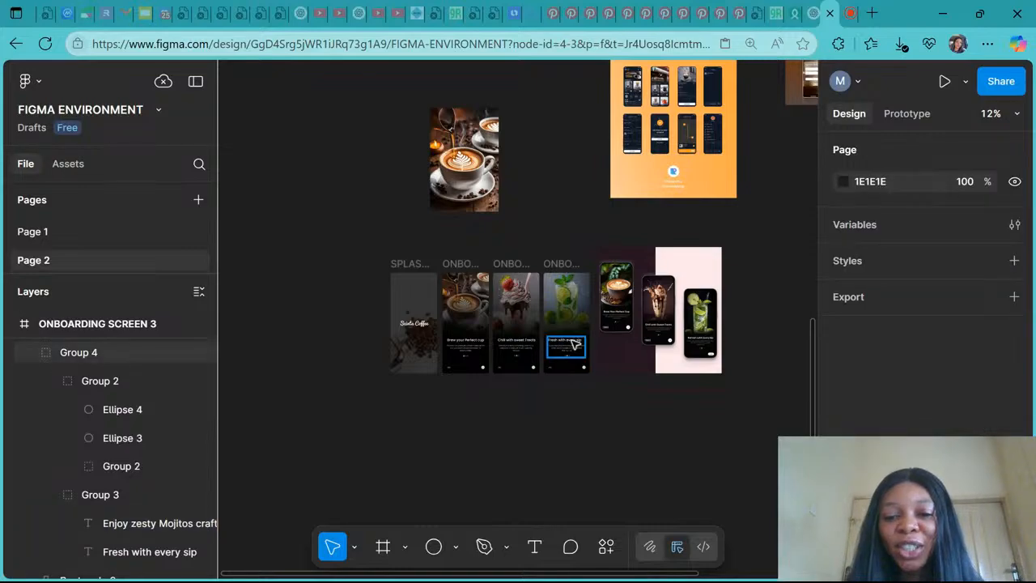
Step: Replace the ringed middle dot of the page indicator on ONBOARDING SCREEN 3 with a copy of its plain 12 × 12 grey dot
{"action": "scroll", "coordinate": [572, 344], "scroll_direction": "up", "scroll_amount": 5}
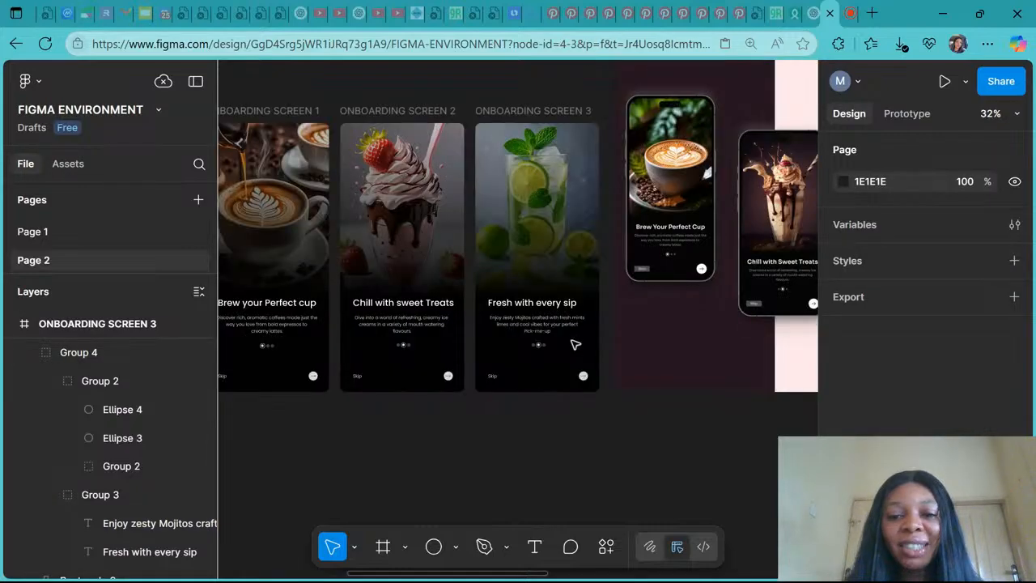
{"action": "scroll", "coordinate": [575, 345], "scroll_direction": "up", "scroll_amount": 3}
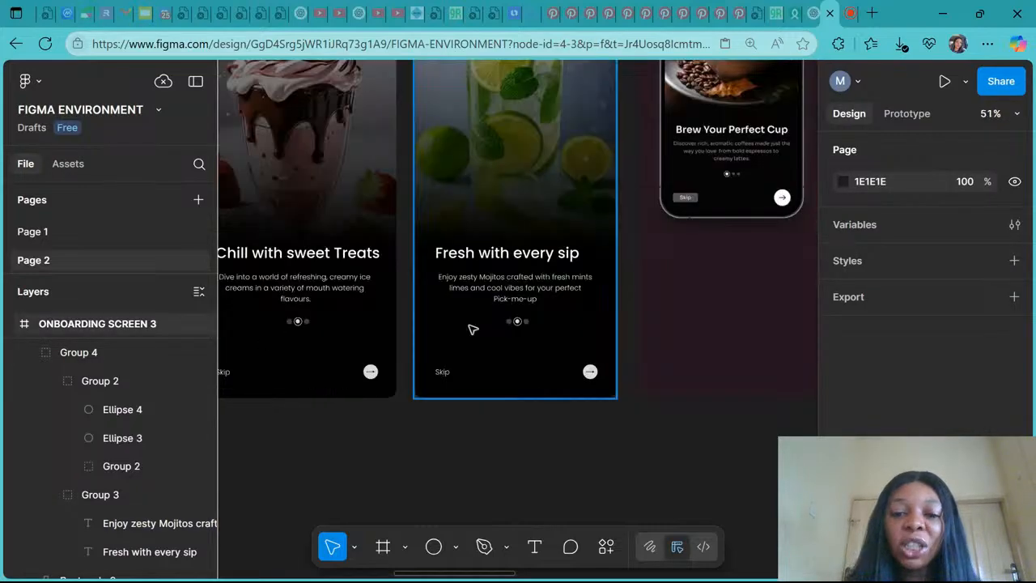
{"action": "scroll", "coordinate": [472, 329], "scroll_direction": "down", "scroll_amount": 3}
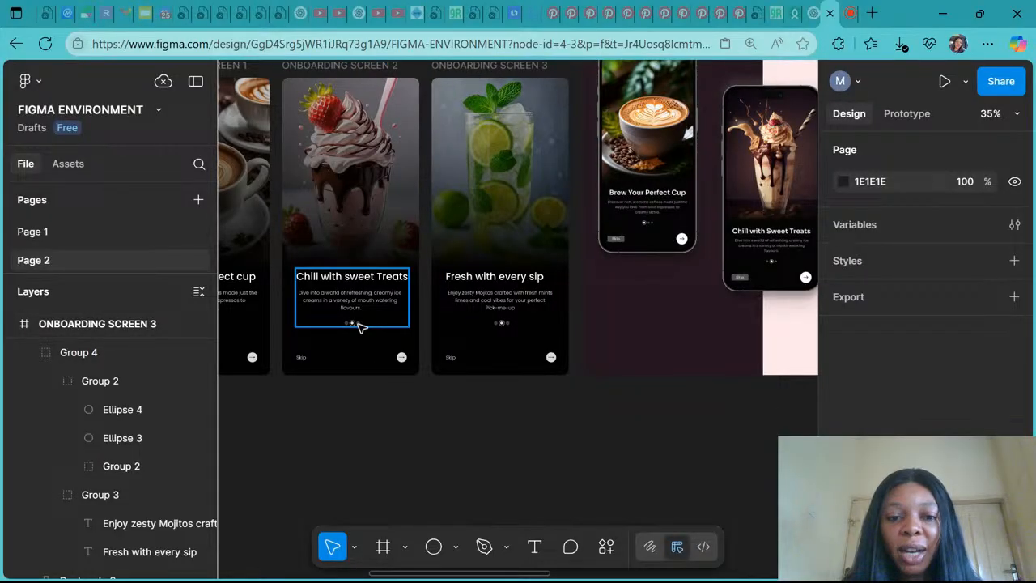
{"action": "scroll", "coordinate": [360, 325], "scroll_direction": "up", "scroll_amount": 5}
{"action": "left_click", "coordinate": [689, 322]}
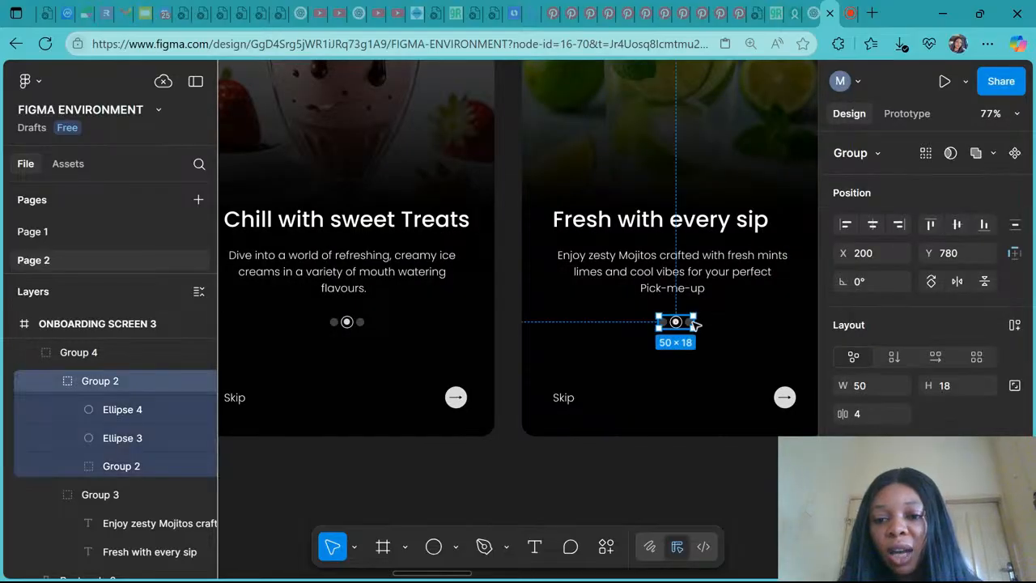
{"action": "left_click", "coordinate": [690, 322]}
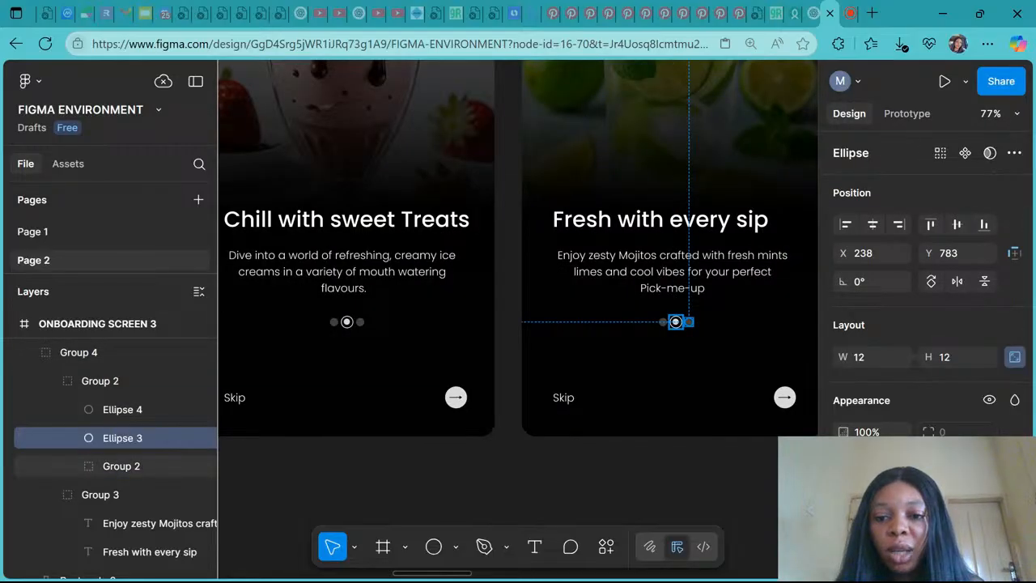
{"action": "left_click", "coordinate": [676, 322]}
{"action": "double_click", "coordinate": [676, 321]}
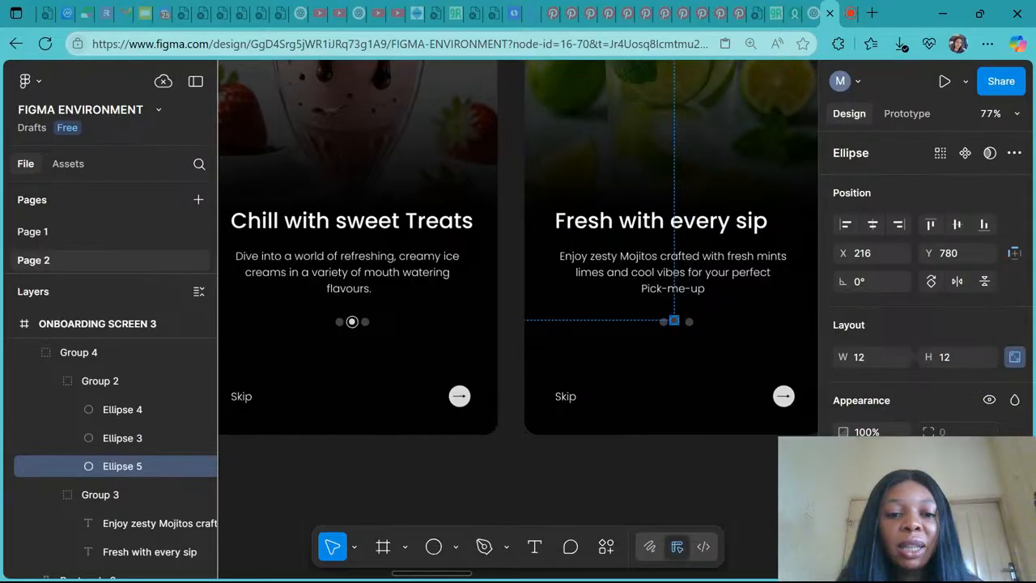
Step: Select and copy the ringed active dot group (Group 2, 18 × 18) from the page indicator on ONBOARDING SCREEN 2
{"action": "scroll", "coordinate": [675, 322], "scroll_direction": "down", "scroll_amount": 1}
{"action": "left_click", "coordinate": [362, 322]}
{"action": "double_click", "coordinate": [362, 322]}
{"action": "double_click", "coordinate": [362, 322]}
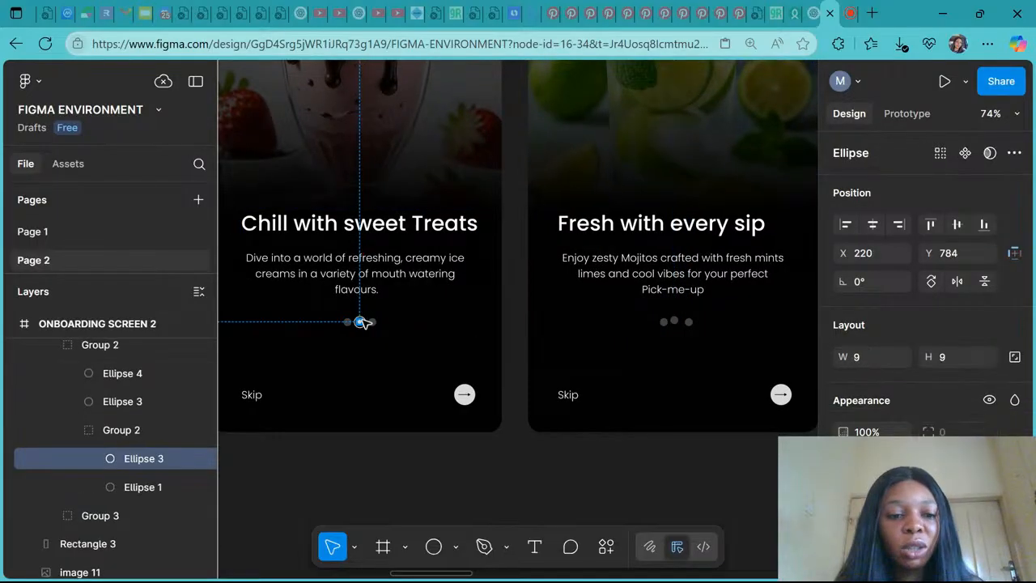
{"action": "left_click", "coordinate": [146, 432]}
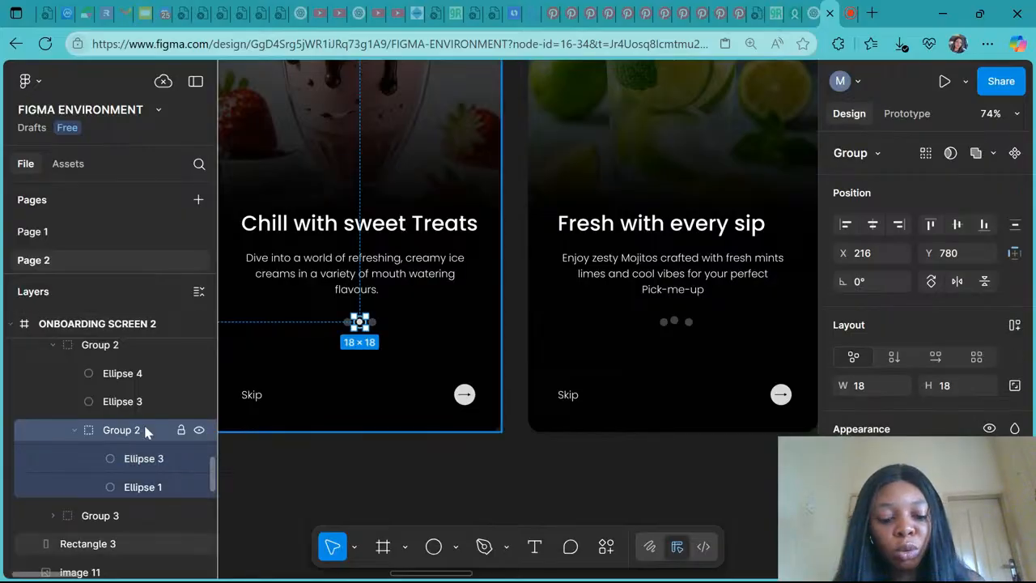
Step: Try to vertically centre-align the page indicator group on ONBOARDING SCREEN 3, and undo the alignment
{"action": "left_click", "coordinate": [693, 325]}
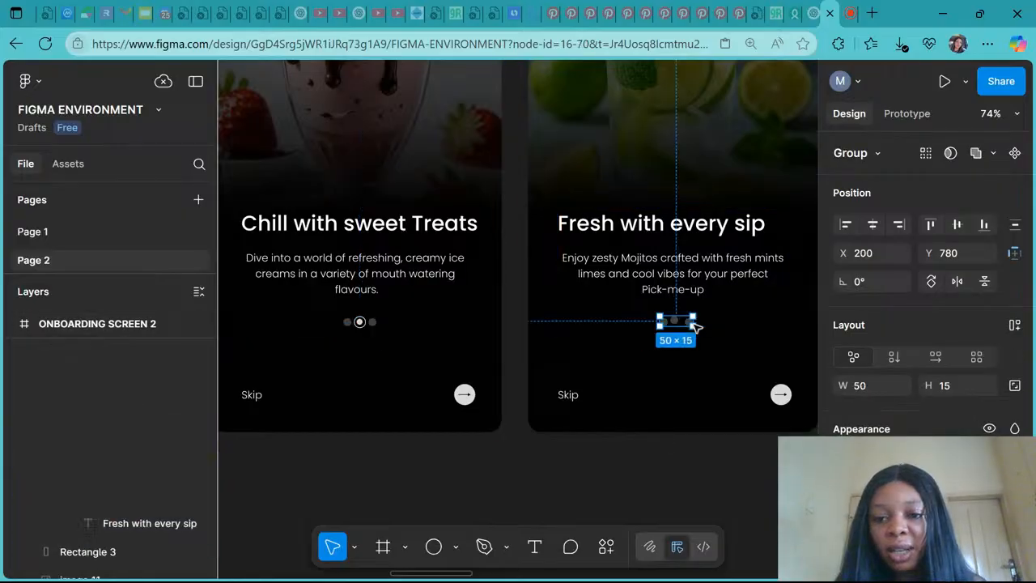
{"action": "scroll", "coordinate": [694, 326], "scroll_direction": "up", "scroll_amount": 5}
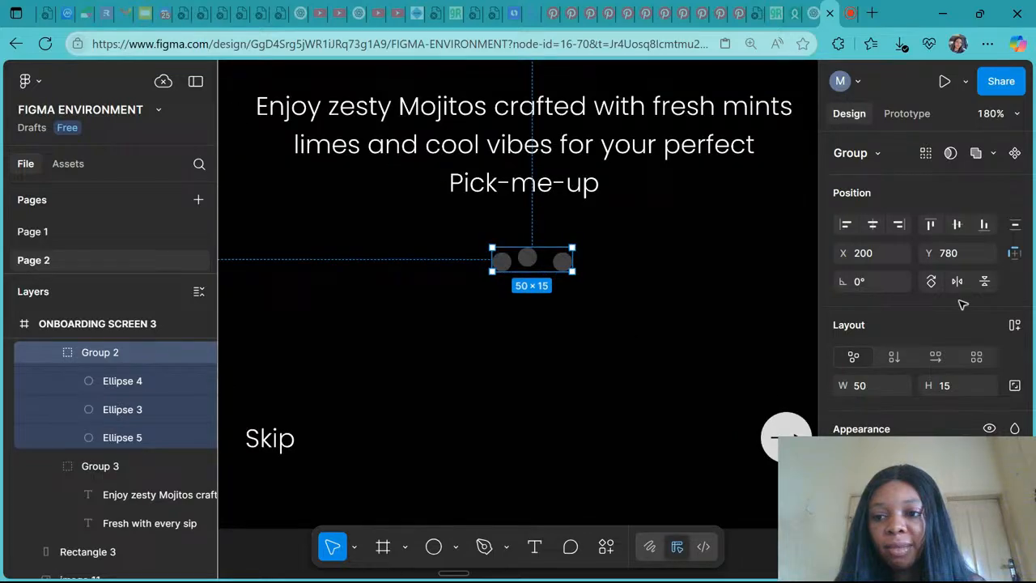
{"action": "left_click", "coordinate": [958, 225]}
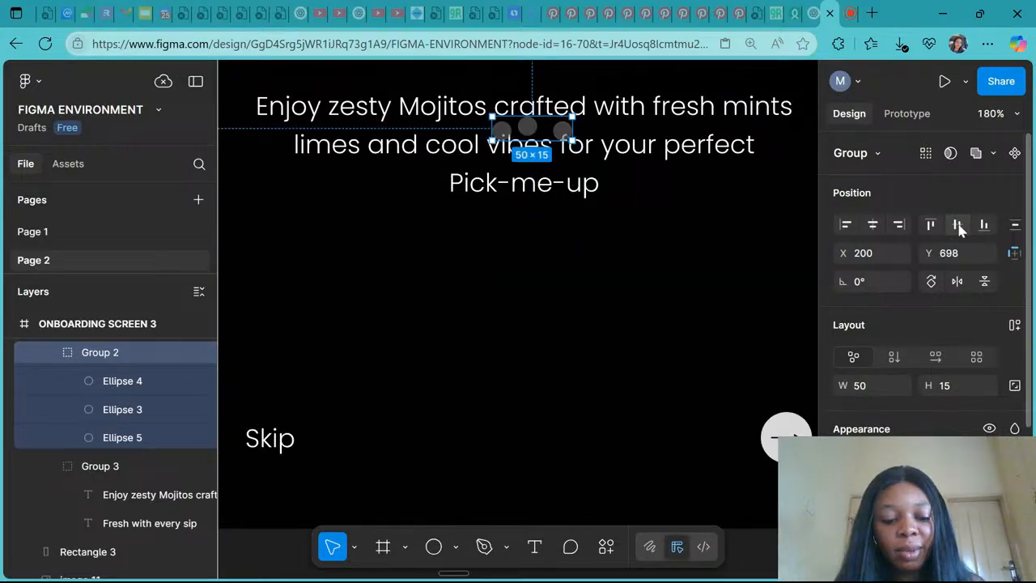
{"action": "key", "text": "ctrl+z"}
Step: Replace the third grey dot of the page indicator on ONBOARDING SCREEN 3 with the copied ringed active dot
{"action": "left_click", "coordinate": [527, 257]}
{"action": "left_click", "coordinate": [563, 261]}
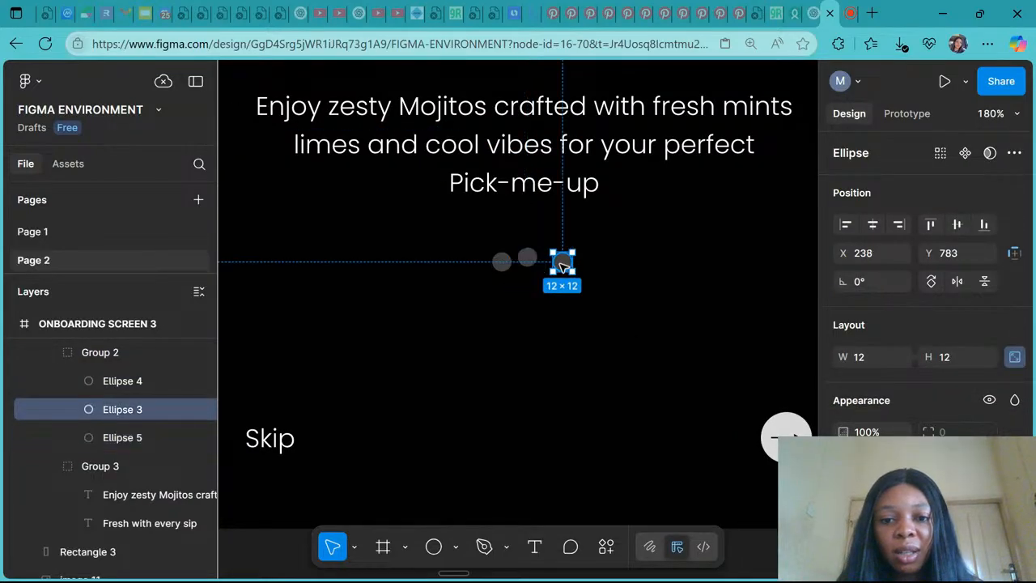
{"action": "key", "text": "ctrl+shift+r"}
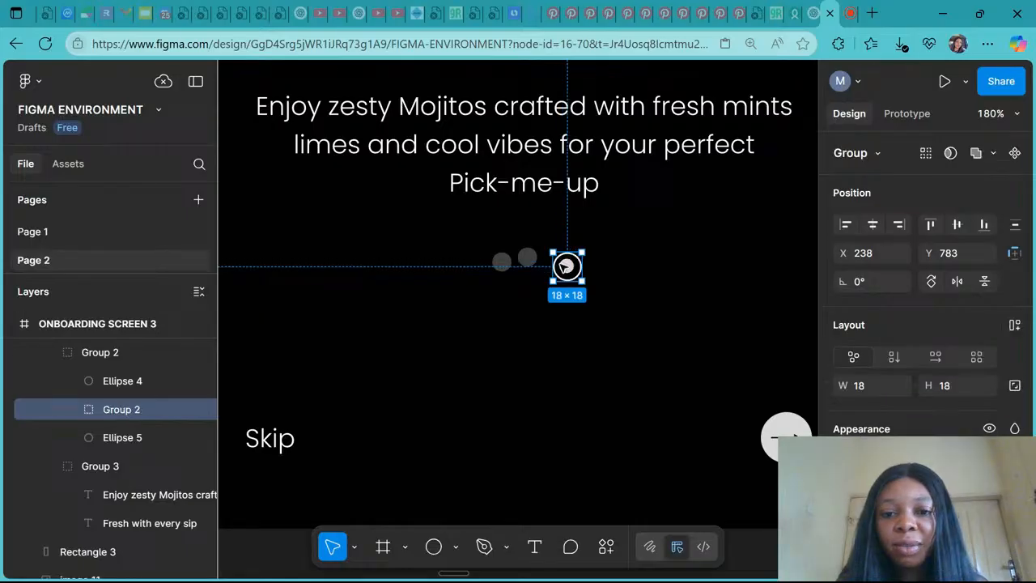
Step: Align the vertical centres of the three page indicator dots on ONBOARDING SCREEN 3 and set their horizontal spacing to 4
{"action": "left_click", "coordinate": [527, 258], "text": "shift"}
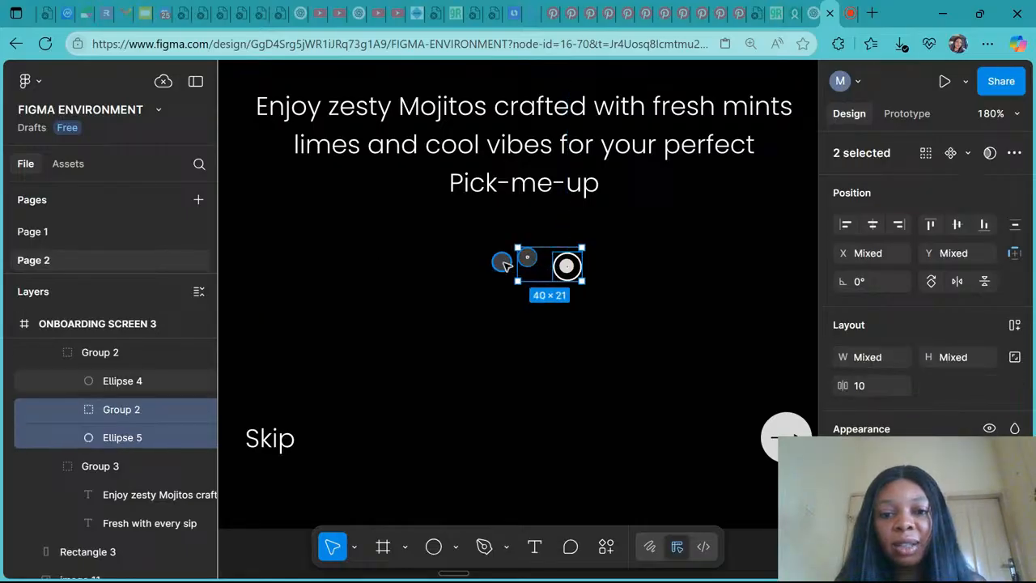
{"action": "left_click", "coordinate": [502, 263], "text": "shift"}
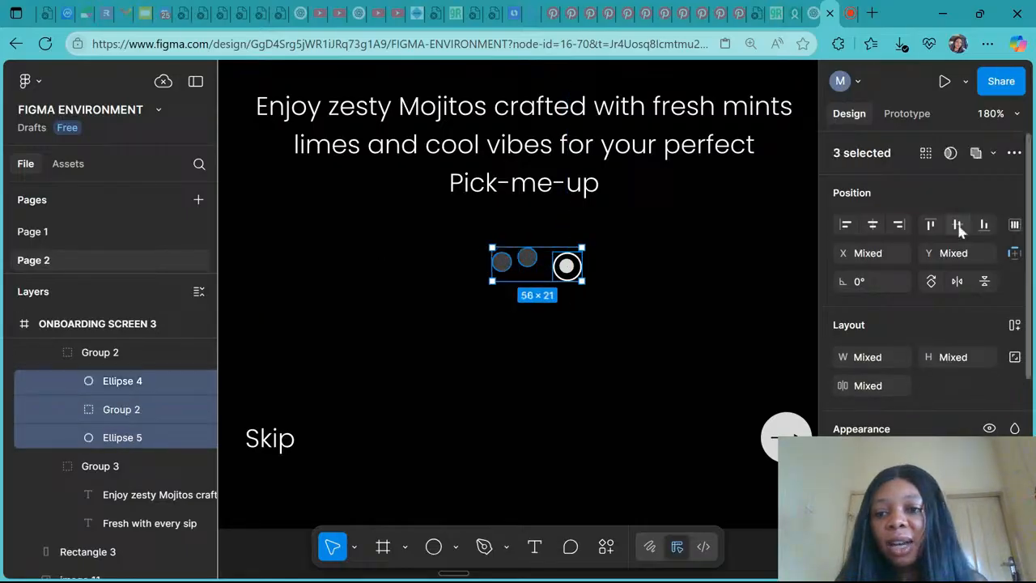
{"action": "left_click", "coordinate": [957, 225]}
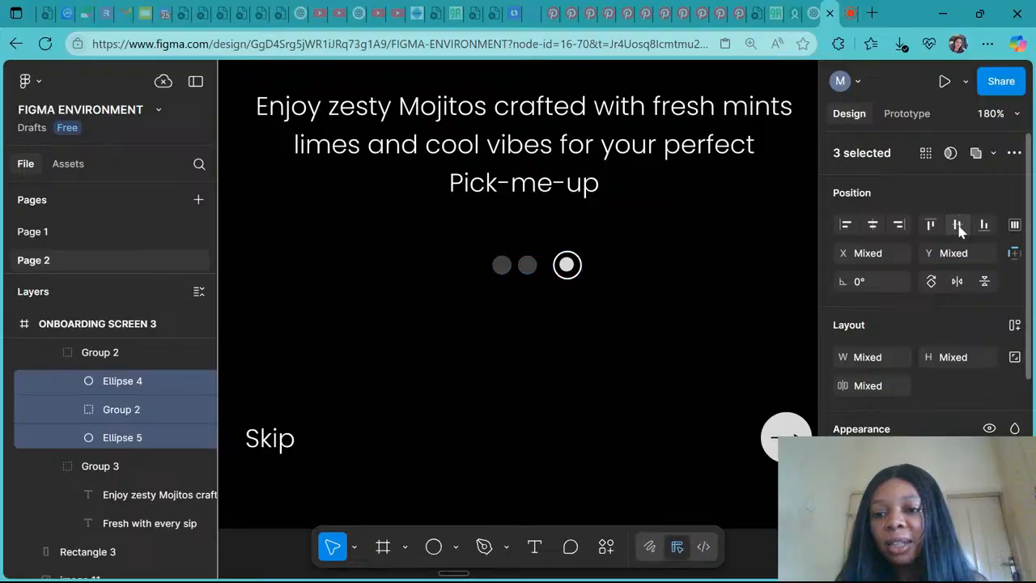
{"action": "left_click", "coordinate": [879, 389]}
{"action": "type", "text": "4"}
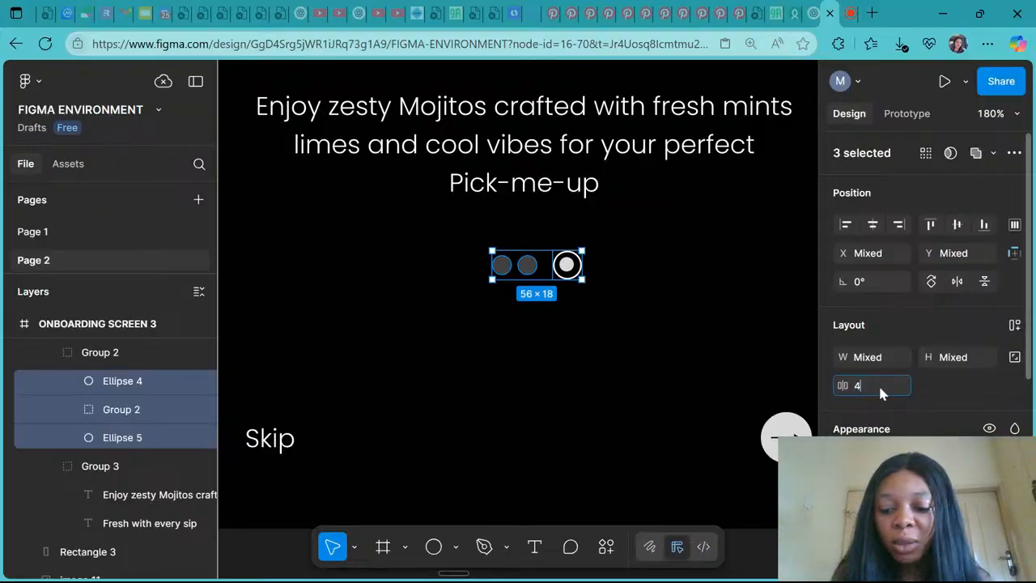
{"action": "key", "text": "Return"}
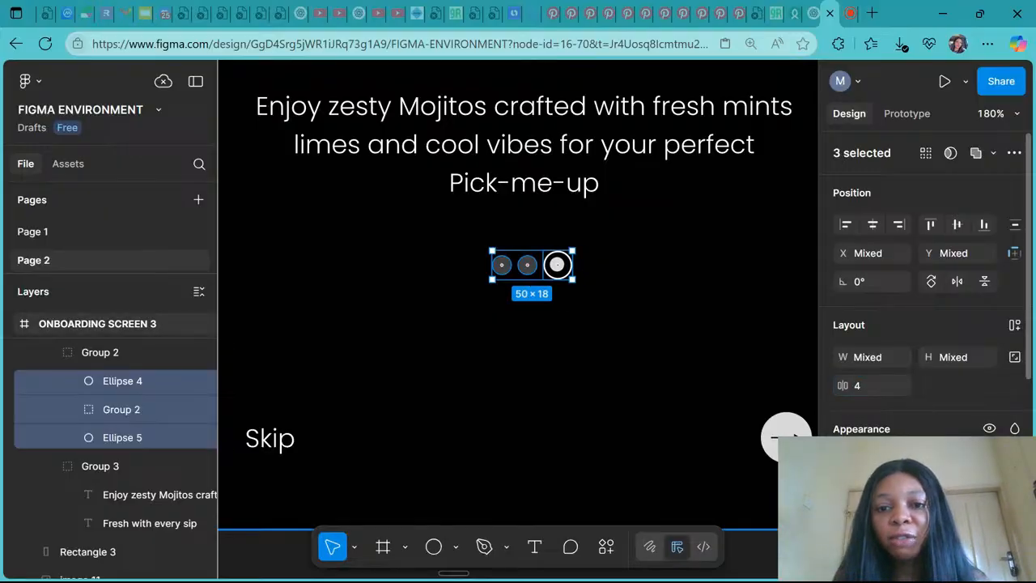
Step: Centre the whole page indicator group horizontally on ONBOARDING SCREEN 3 and deselect it
{"action": "left_click", "coordinate": [556, 280]}
{"action": "double_click", "coordinate": [554, 270]}
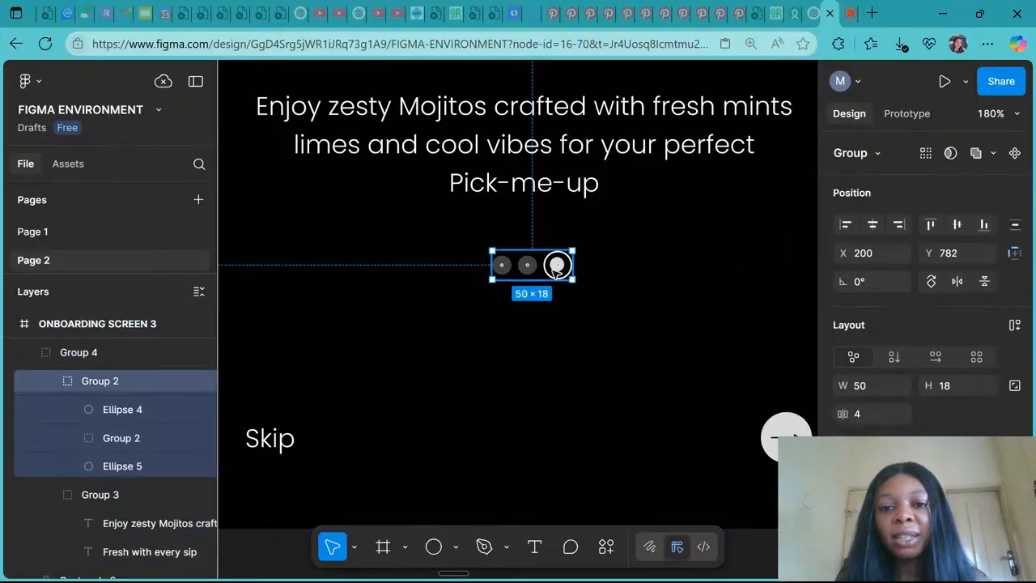
{"action": "left_click", "coordinate": [874, 225]}
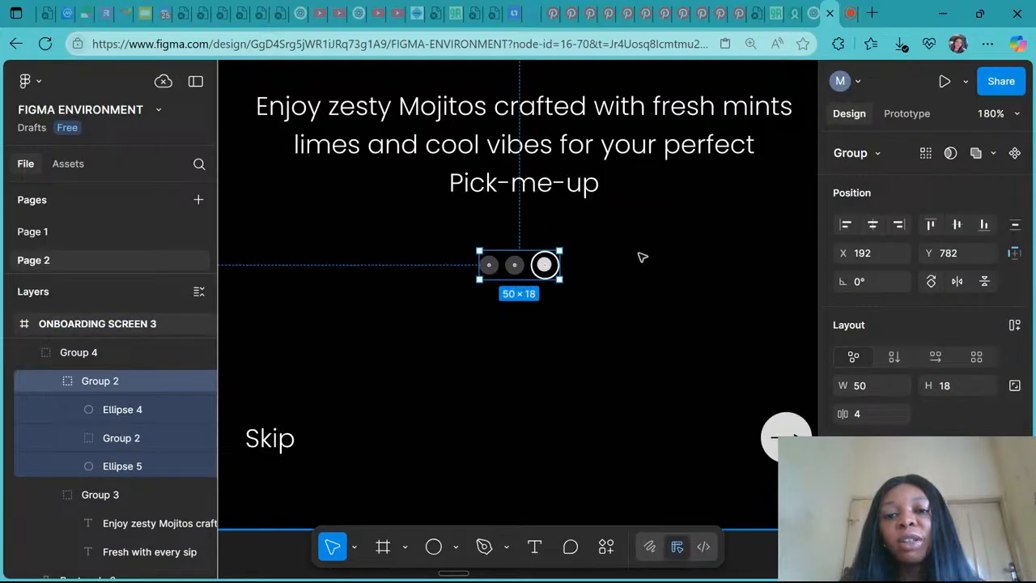
{"action": "scroll", "coordinate": [641, 257], "scroll_direction": "down", "scroll_amount": 10, "text": "ctrl"}
{"action": "left_click", "coordinate": [659, 310]}
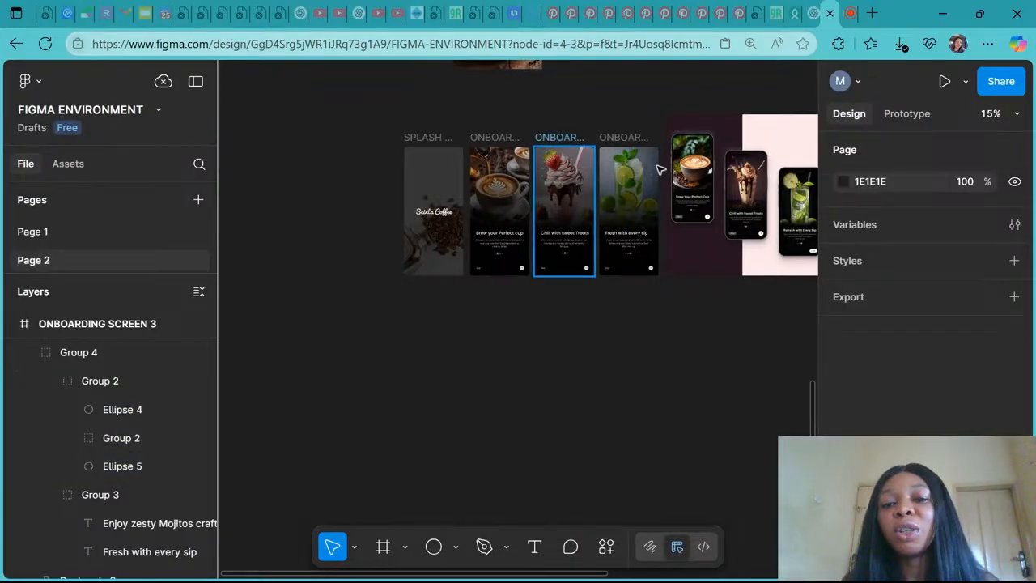
Step: Move the dark-and-pink three-phone reference image (image 3) away from the onboarding screens to X 3934, Y 1756
{"action": "scroll", "coordinate": [660, 168], "scroll_direction": "down", "scroll_amount": 3}
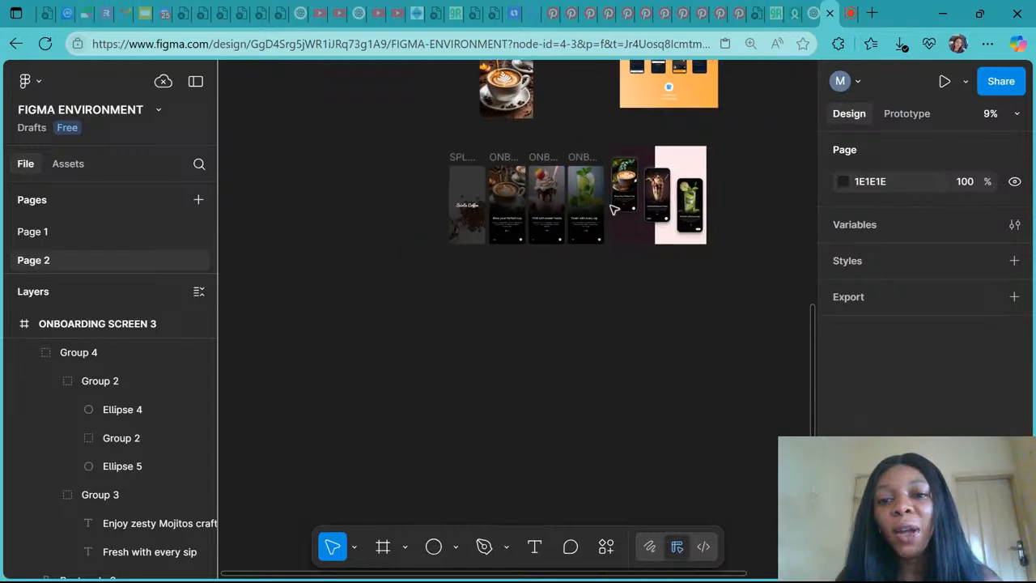
{"action": "left_click", "coordinate": [614, 210]}
{"action": "left_click_drag", "start_coordinate": [660, 198], "coordinate": [726, 182]}
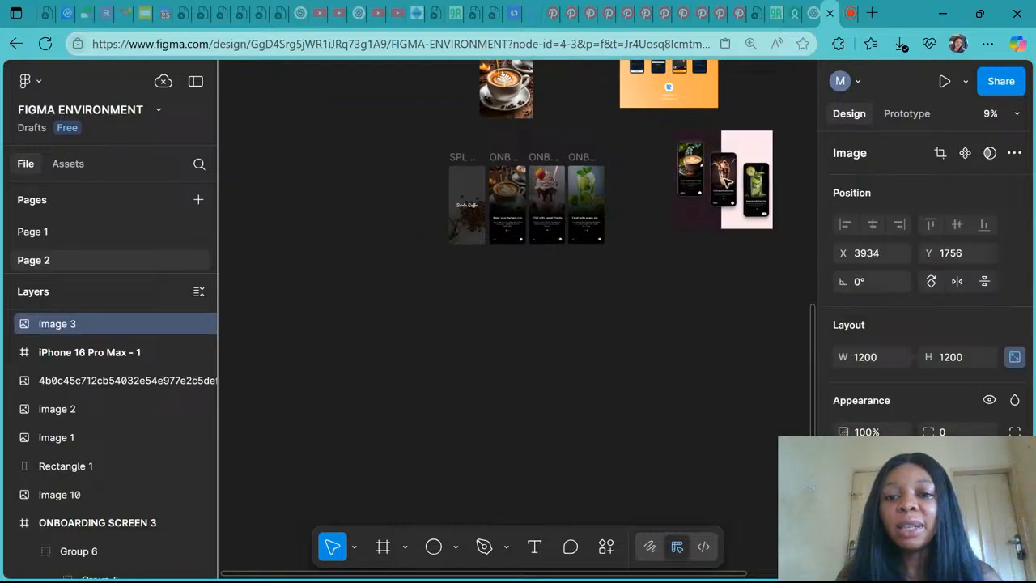
Step: Bring the brown coffee app reference (image 1) beside ONBOARDING SCREEN 3 and move image 3 clear of it to X 4543, Y 1112
{"action": "scroll", "coordinate": [726, 182], "scroll_direction": "up", "scroll_amount": 4}
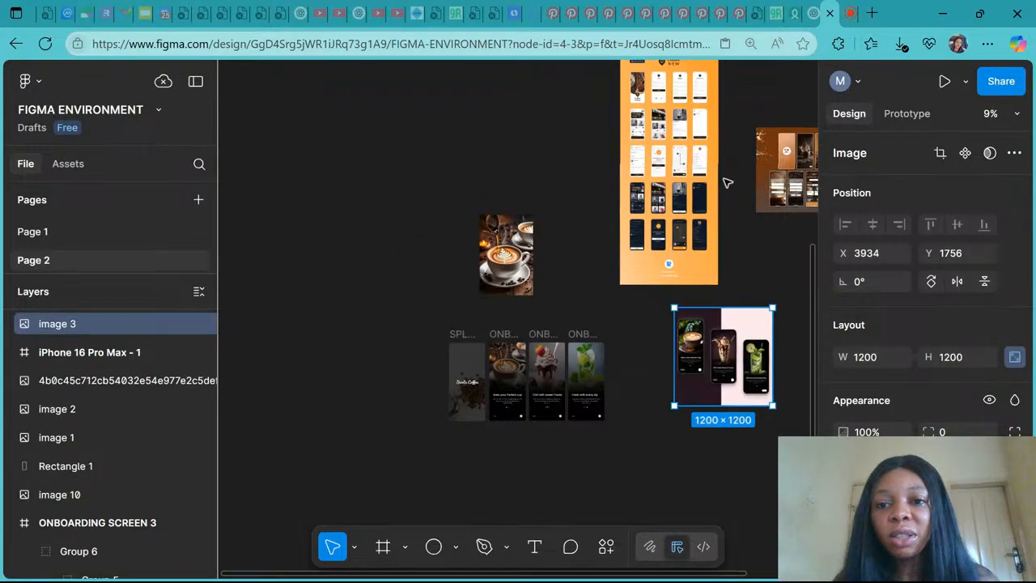
{"action": "scroll", "coordinate": [726, 183], "scroll_direction": "up", "scroll_amount": 3}
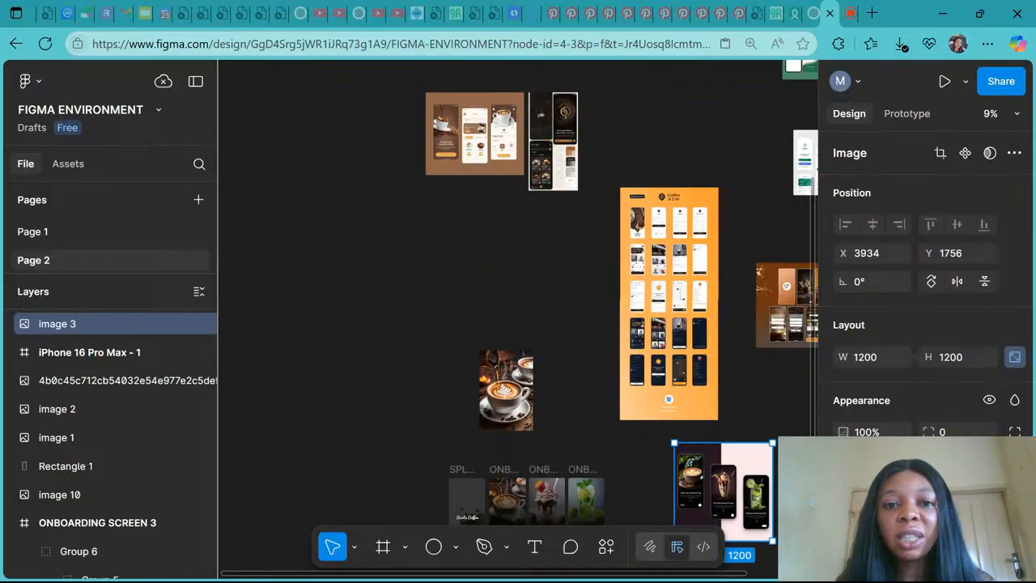
{"action": "left_click", "coordinate": [497, 127]}
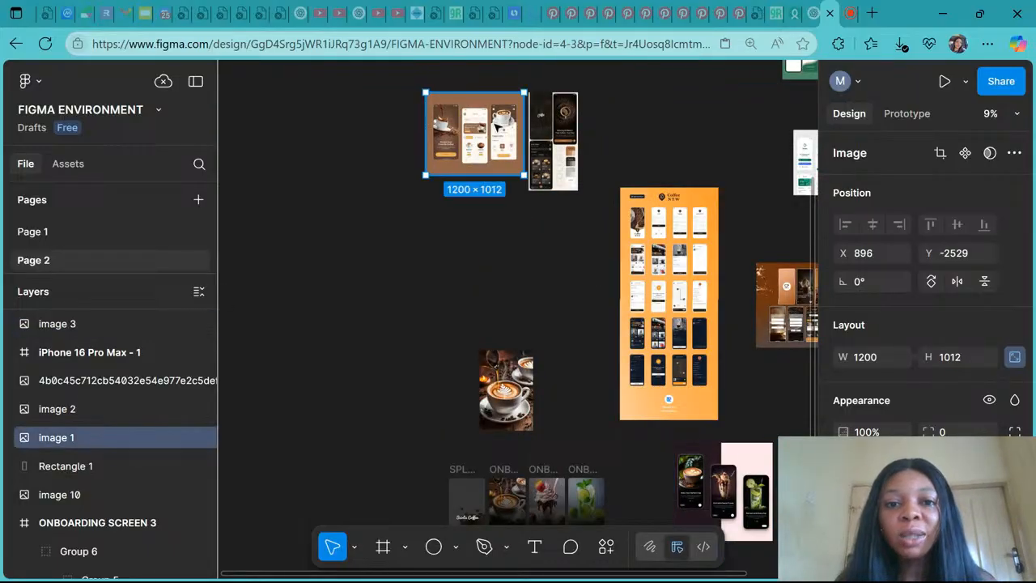
{"action": "left_click_drag", "start_coordinate": [479, 173], "coordinate": [671, 289]}
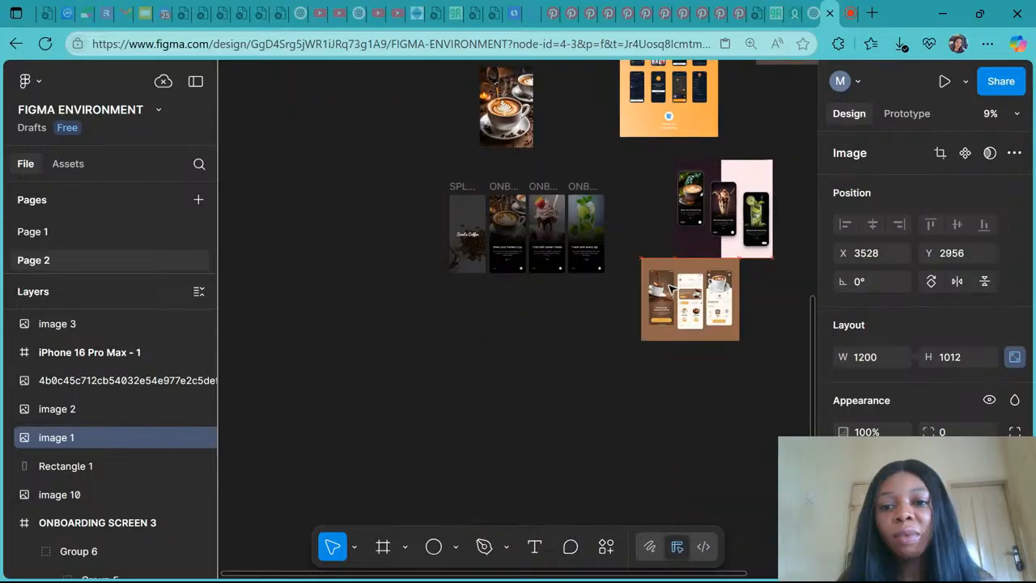
{"action": "left_click_drag", "start_coordinate": [671, 289], "coordinate": [638, 222]}
{"action": "left_click", "coordinate": [740, 218]}
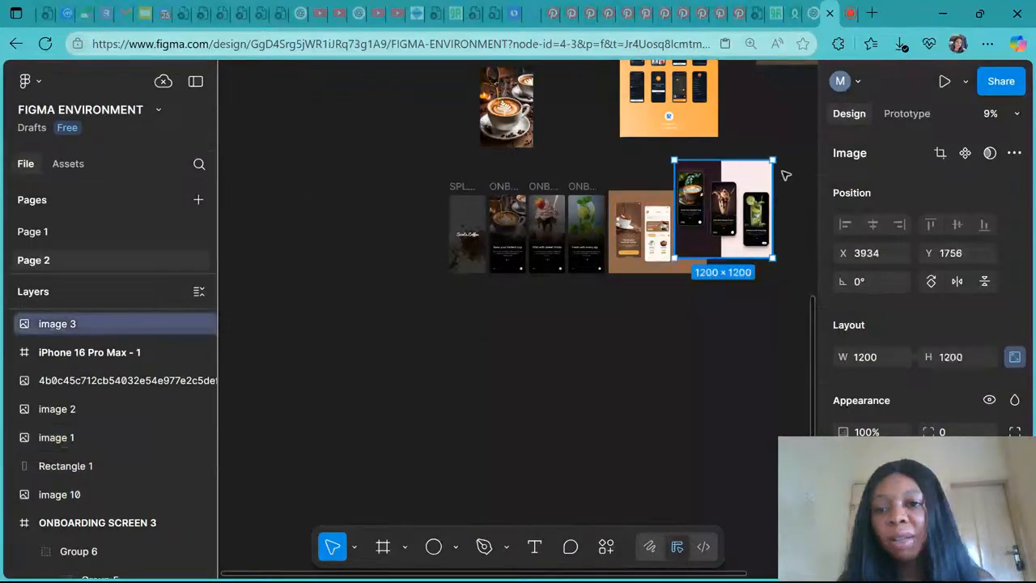
{"action": "left_click_drag", "start_coordinate": [739, 218], "coordinate": [789, 166]}
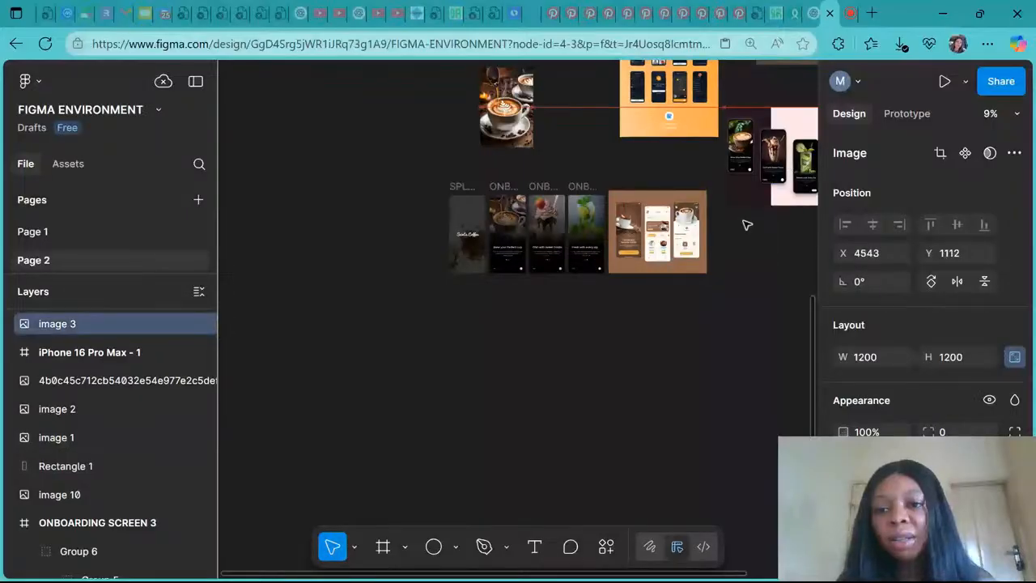
Step: Move the brown coffee app reference (image 1) farther from ONBOARDING SCREEN 3, to X 3822, Y 2129, leaving room for another screen
{"action": "scroll", "coordinate": [623, 243], "scroll_direction": "up", "scroll_amount": 5}
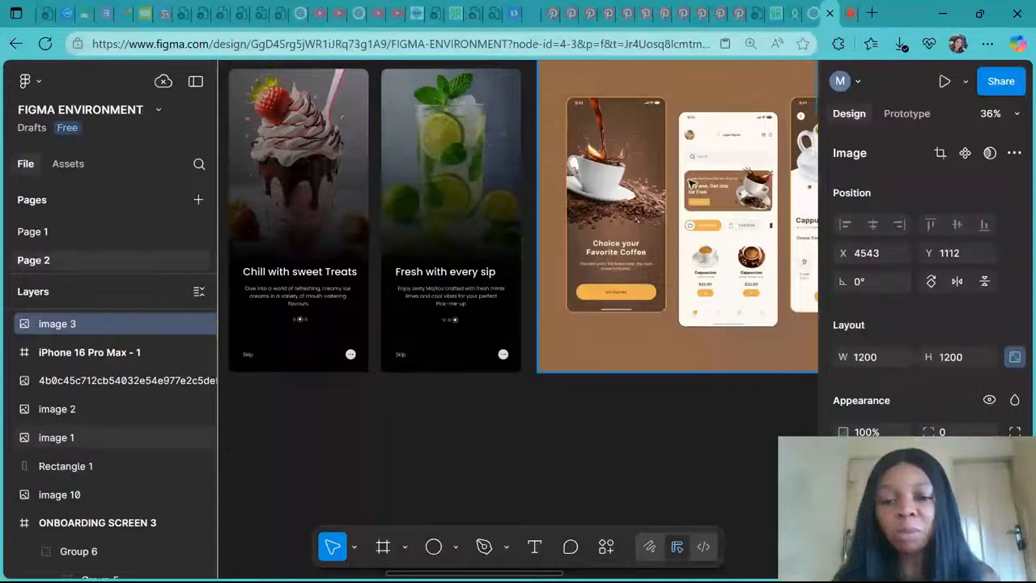
{"action": "scroll", "coordinate": [692, 182], "scroll_direction": "down", "scroll_amount": 2}
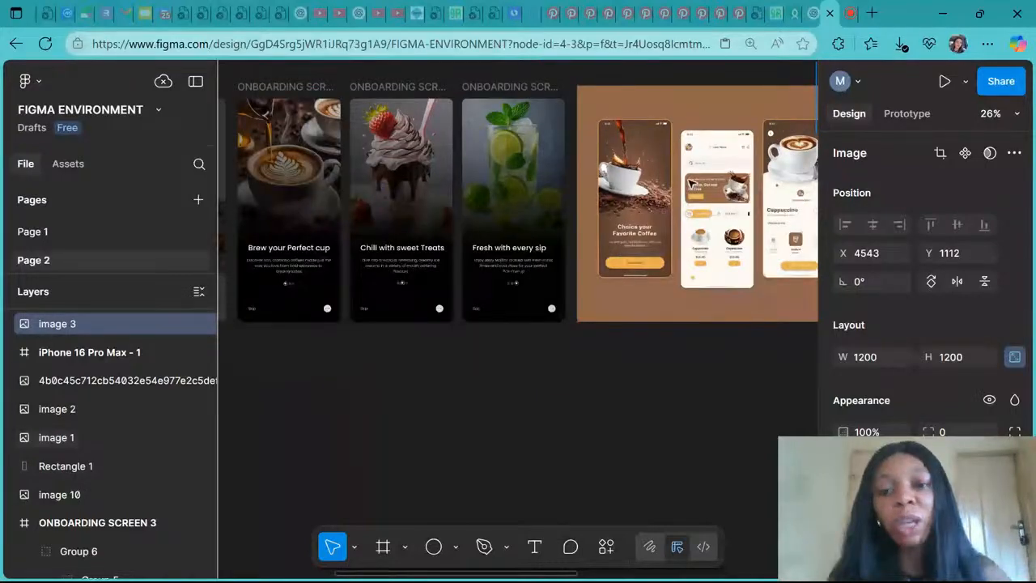
{"action": "left_click_drag", "start_coordinate": [692, 185], "coordinate": [729, 221]}
{"action": "scroll", "coordinate": [419, 203], "scroll_direction": "left", "scroll_amount": 1}
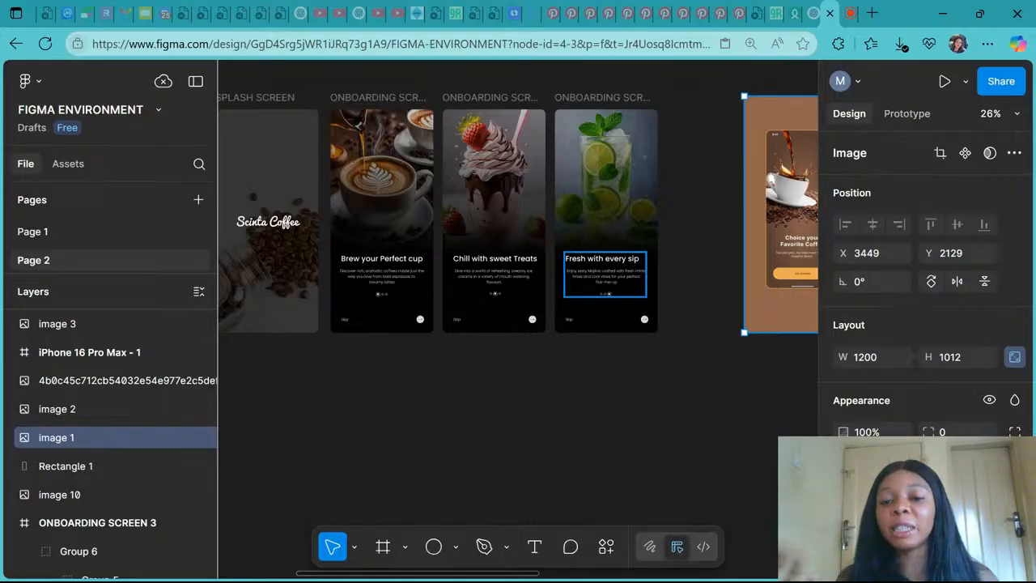
{"action": "scroll", "coordinate": [606, 276], "scroll_direction": "right", "scroll_amount": 1}
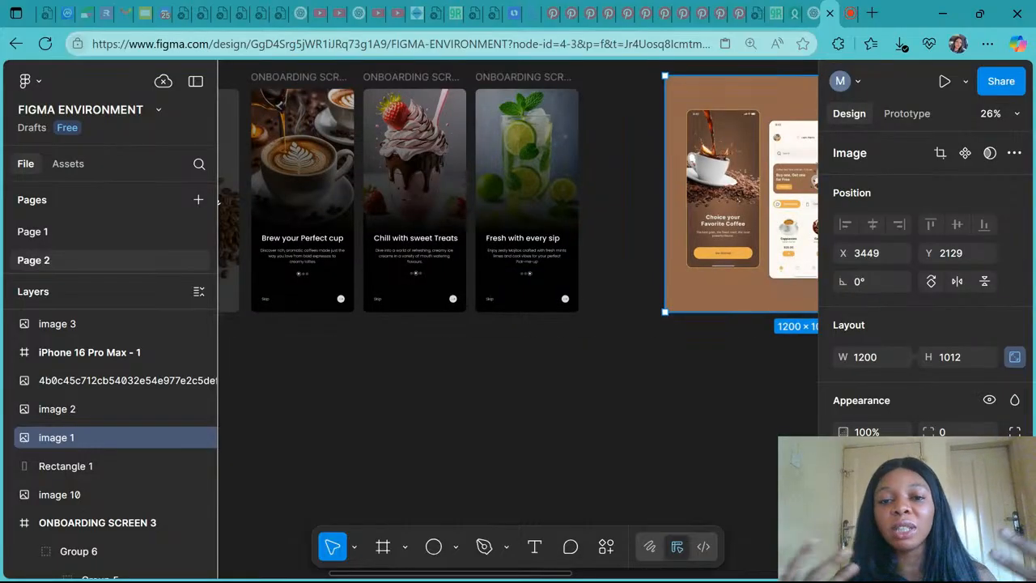
{"action": "scroll", "coordinate": [523, 204], "scroll_direction": "right", "scroll_amount": 3}
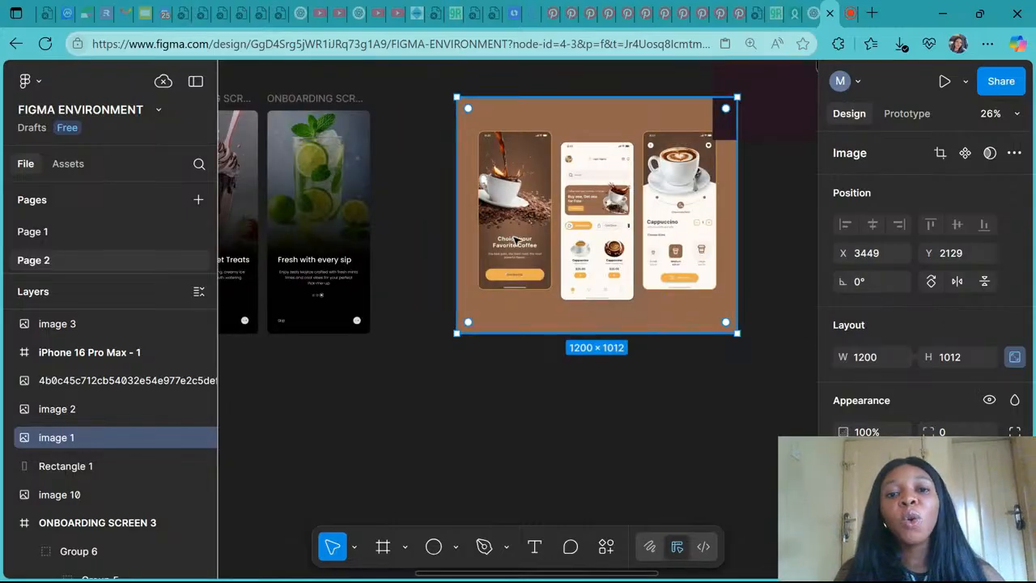
{"action": "left_click_drag", "start_coordinate": [514, 237], "coordinate": [602, 237]}
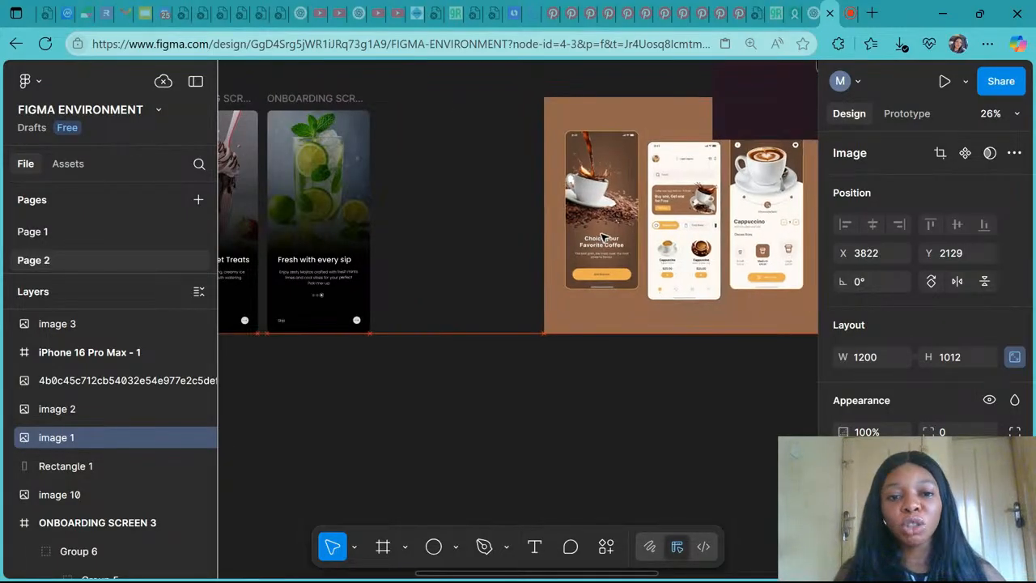
Step: Duplicate the ONBOARDING SCREEN 3 frame so the copy sits directly beside it
{"action": "scroll", "coordinate": [472, 241], "scroll_direction": "left", "scroll_amount": 5}
{"action": "scroll", "coordinate": [471, 240], "scroll_direction": "down", "scroll_amount": 2}
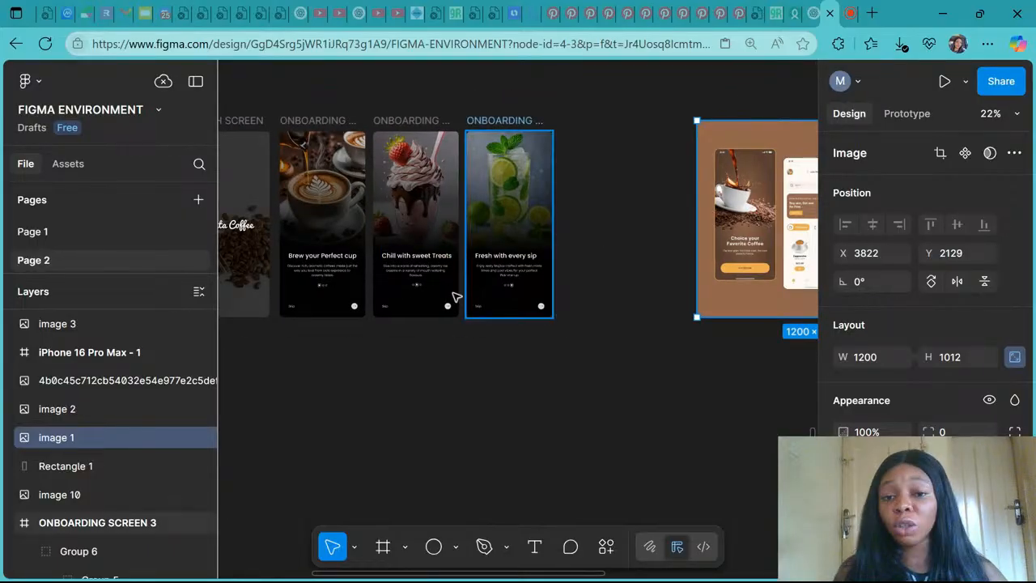
{"action": "left_click", "coordinate": [495, 122]}
{"action": "key", "text": "ctrl+d"}
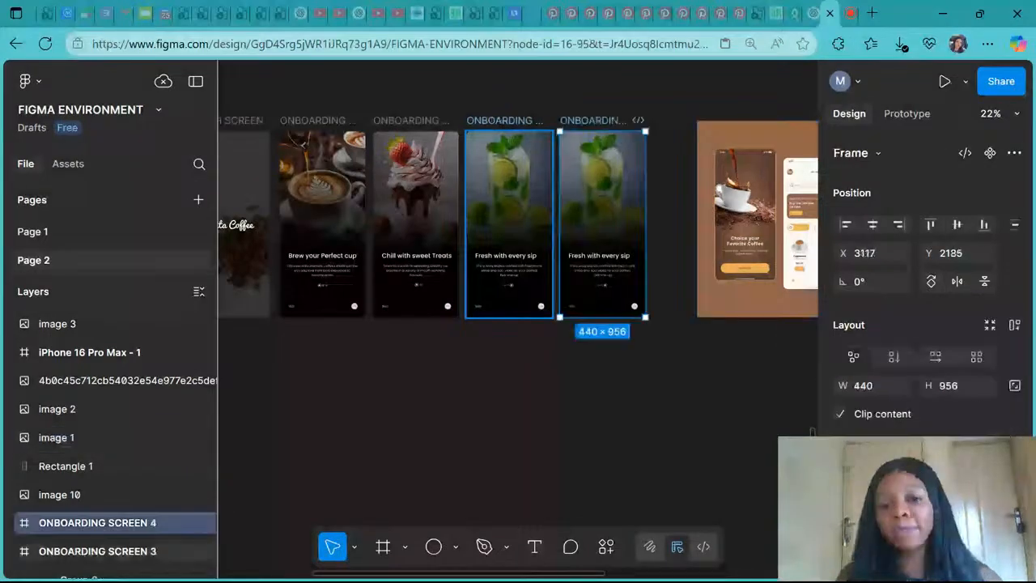
Step: Delete the group with the Skip text and arrow button from ONBOARDING SCREEN 4, following the reference's Get Started screen
{"action": "scroll", "coordinate": [518, 219], "scroll_direction": "right", "scroll_amount": 3}
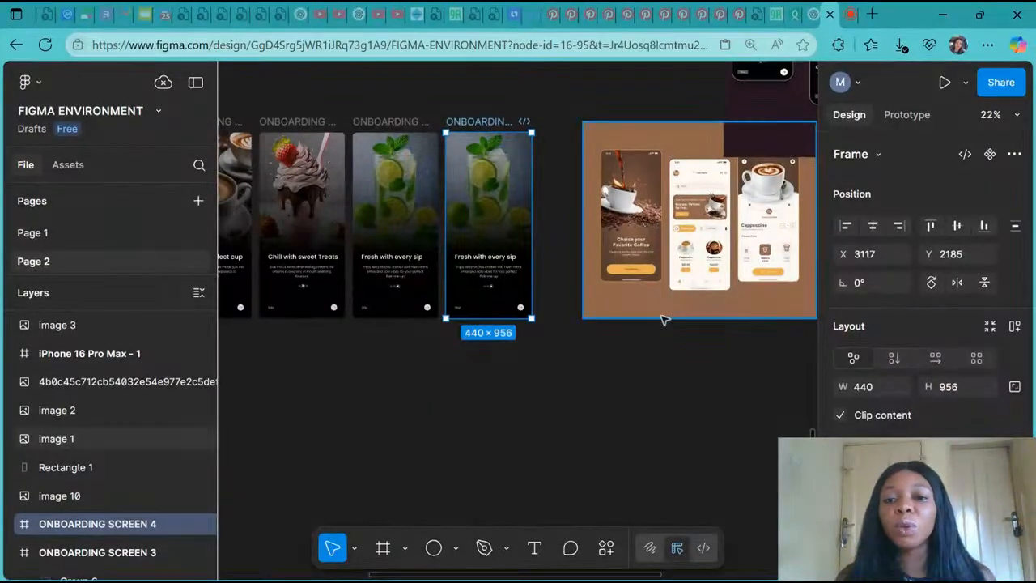
{"action": "scroll", "coordinate": [662, 319], "scroll_direction": "up", "scroll_amount": 3}
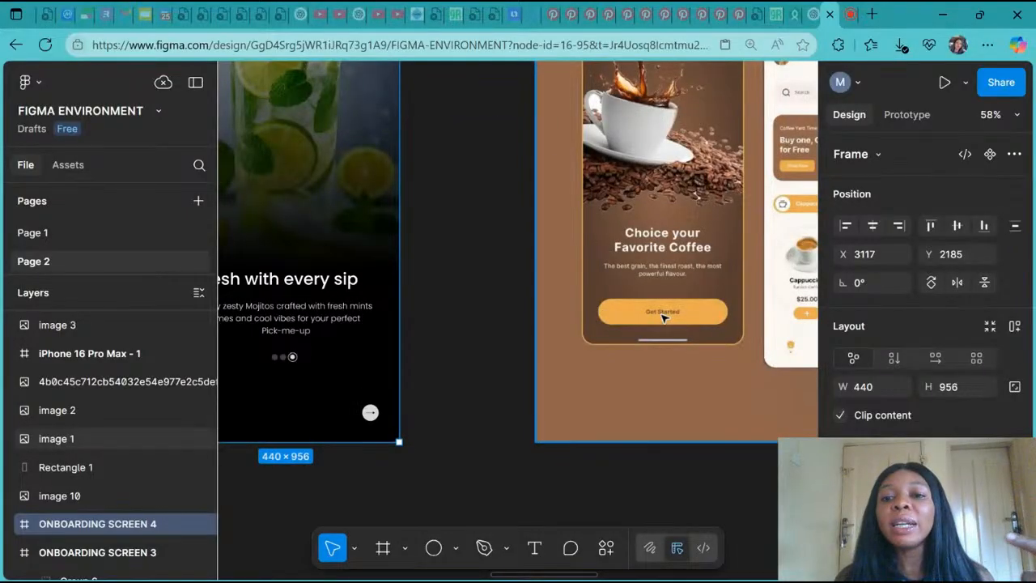
{"action": "scroll", "coordinate": [662, 319], "scroll_direction": "down", "scroll_amount": 3}
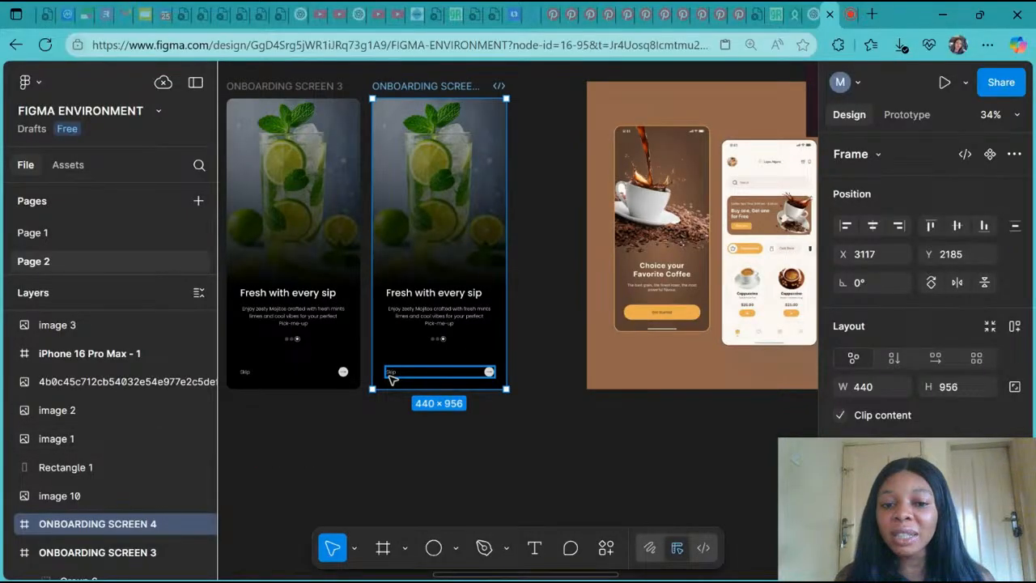
{"action": "left_click", "coordinate": [493, 380]}
{"action": "key", "text": "Delete"}
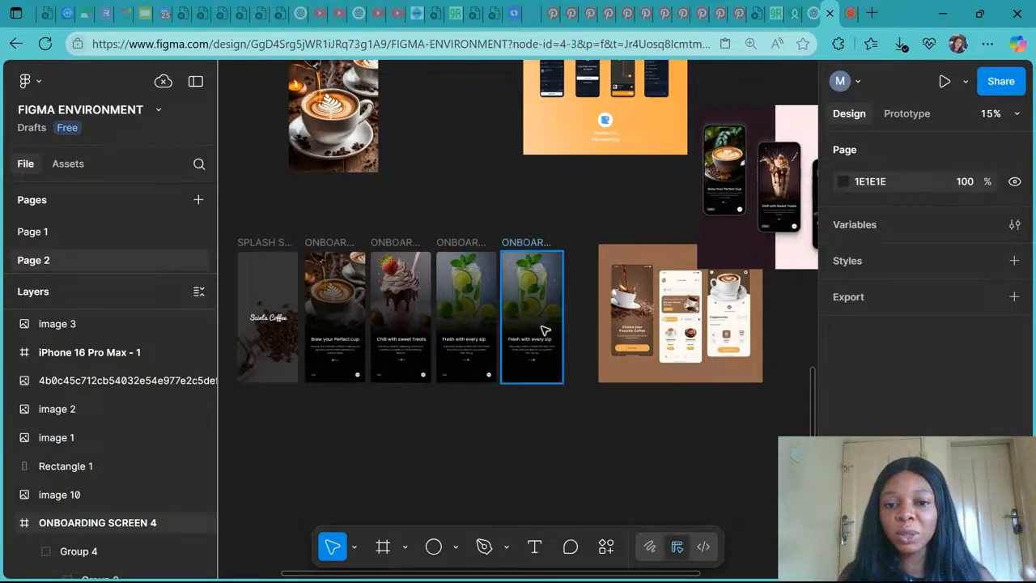
Step: Switch to Pinterest and search for "steaming coffe images" to find a picture for ONBOARDING SCREEN 4
{"action": "scroll", "coordinate": [543, 331], "scroll_direction": "up", "scroll_amount": 3}
{"action": "scroll", "coordinate": [546, 331], "scroll_direction": "right", "scroll_amount": 1}
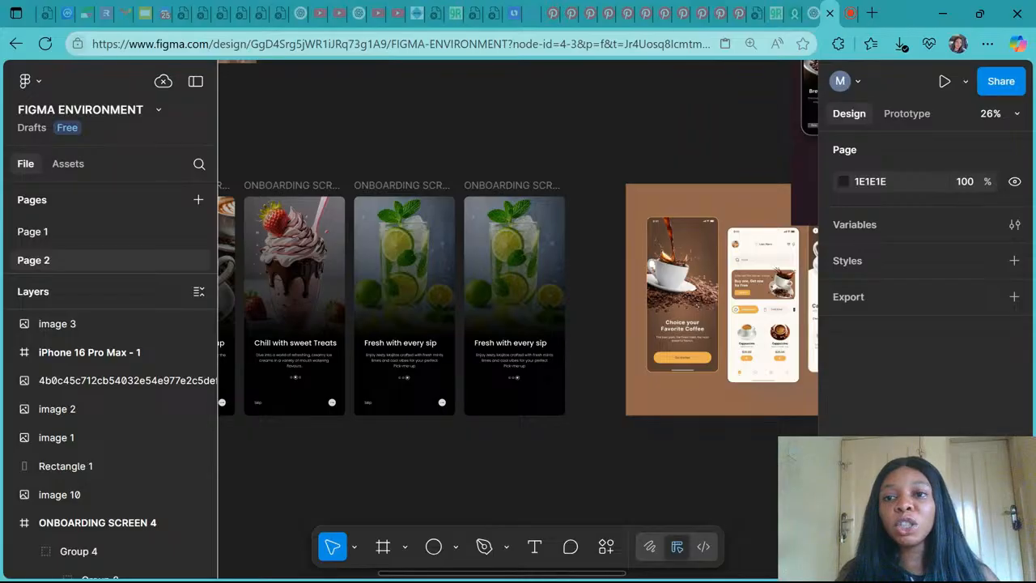
{"action": "left_click", "coordinate": [739, 13]}
{"action": "scroll", "coordinate": [538, 440], "scroll_direction": "down", "scroll_amount": 1}
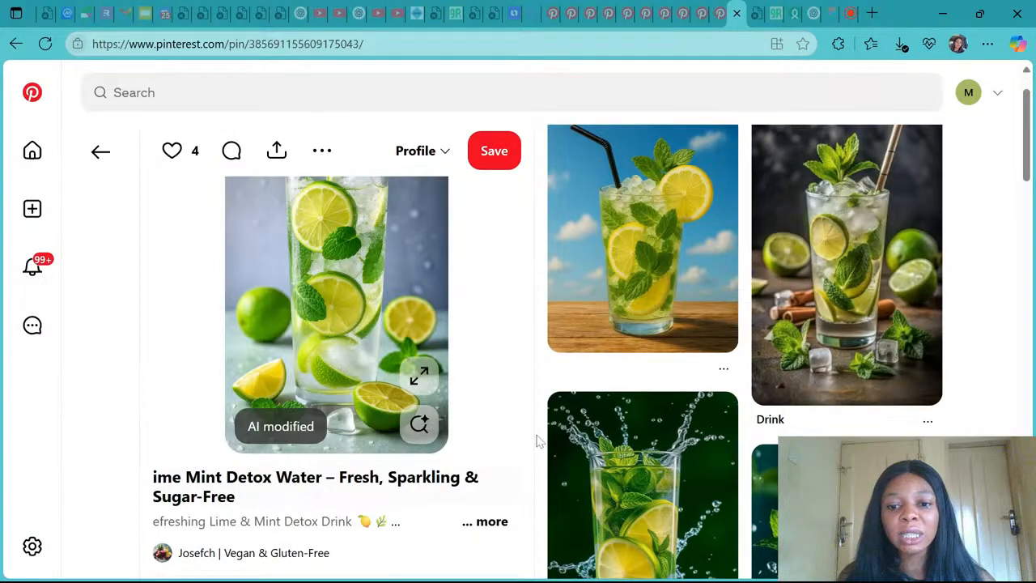
{"action": "scroll", "coordinate": [540, 441], "scroll_direction": "down", "scroll_amount": 3}
{"action": "left_click", "coordinate": [512, 93]}
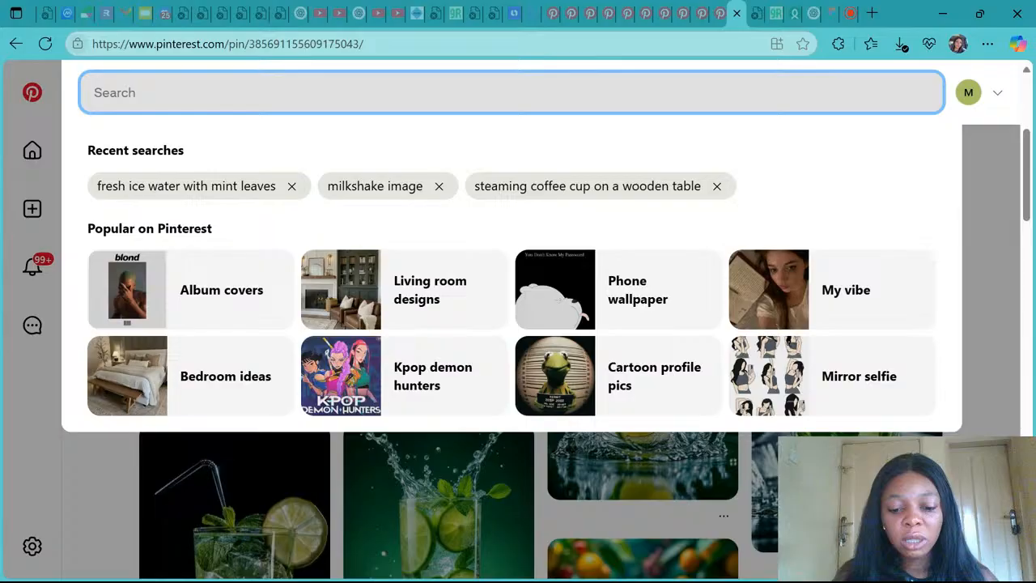
{"action": "type", "text": "steam"}
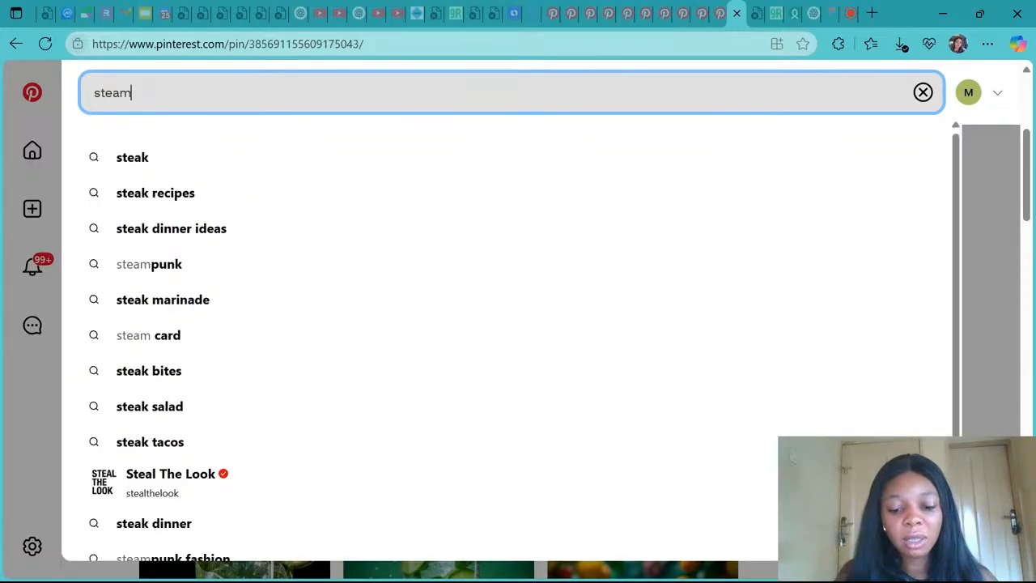
{"action": "type", "text": "ing co"}
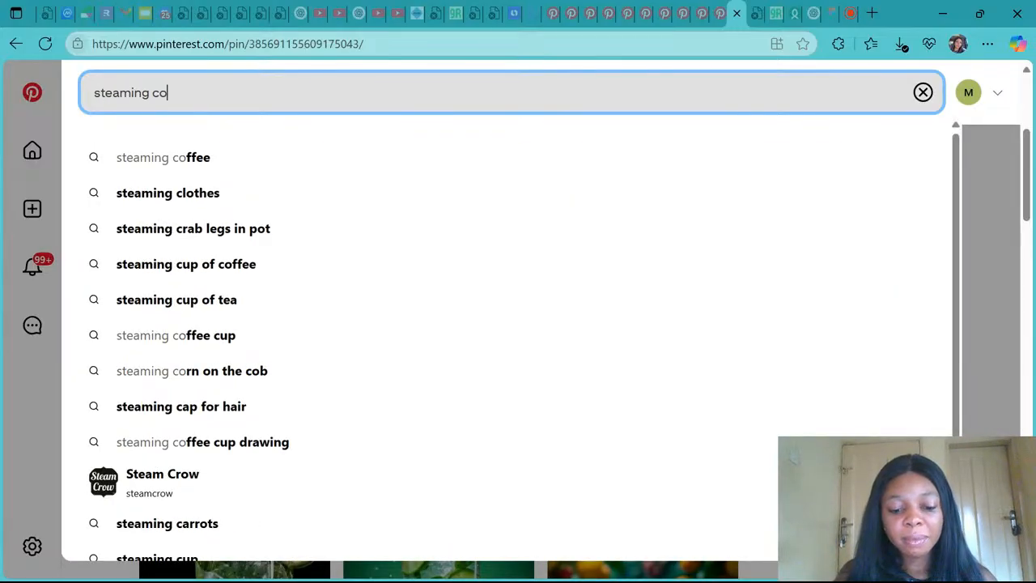
{"action": "type", "text": "ffe images"}
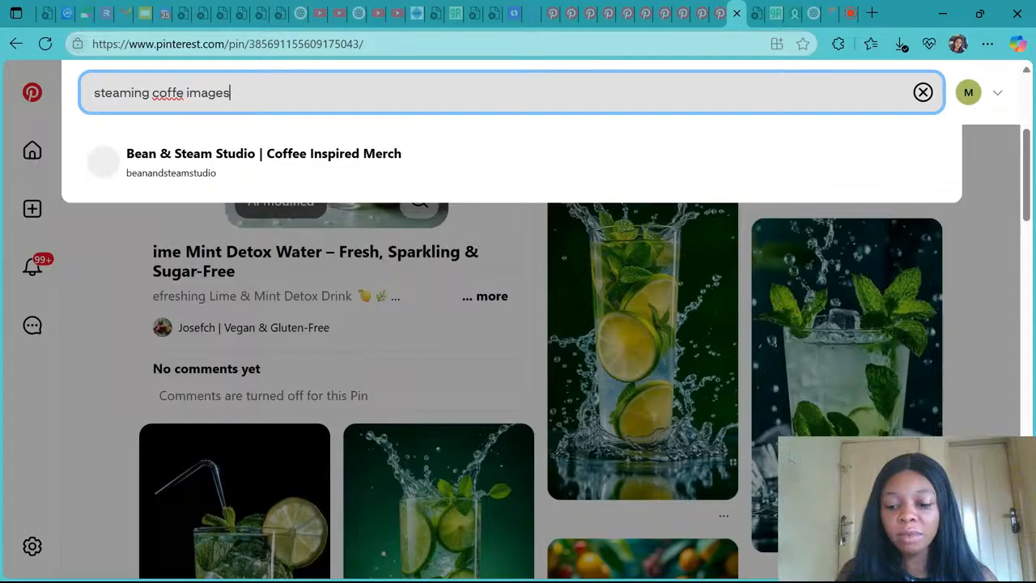
{"action": "key", "text": "Return"}
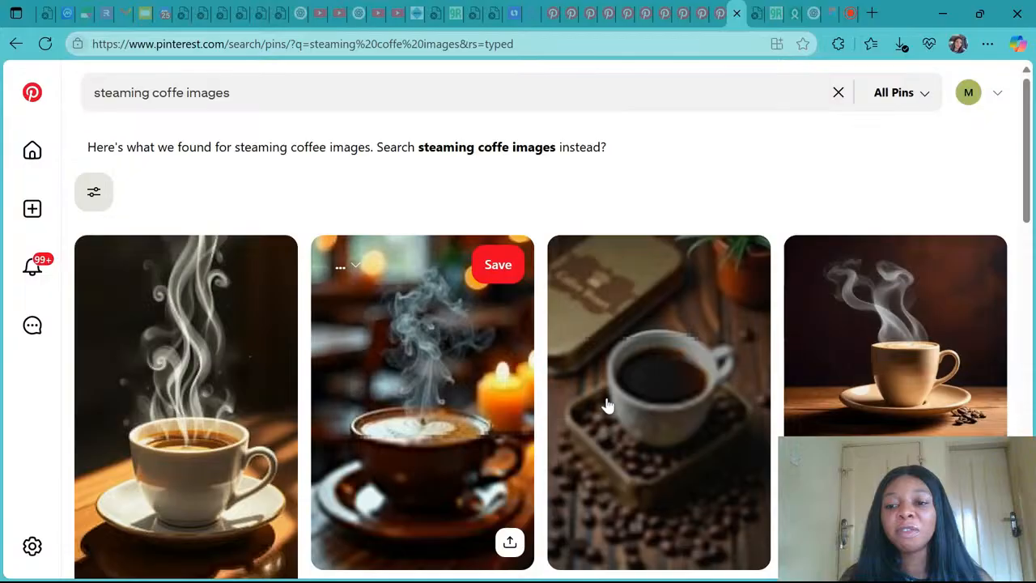
Step: Examine the steaming coffee search results for a picture that suits the final onboarding screen
{"action": "scroll", "coordinate": [607, 404], "scroll_direction": "down", "scroll_amount": 5}
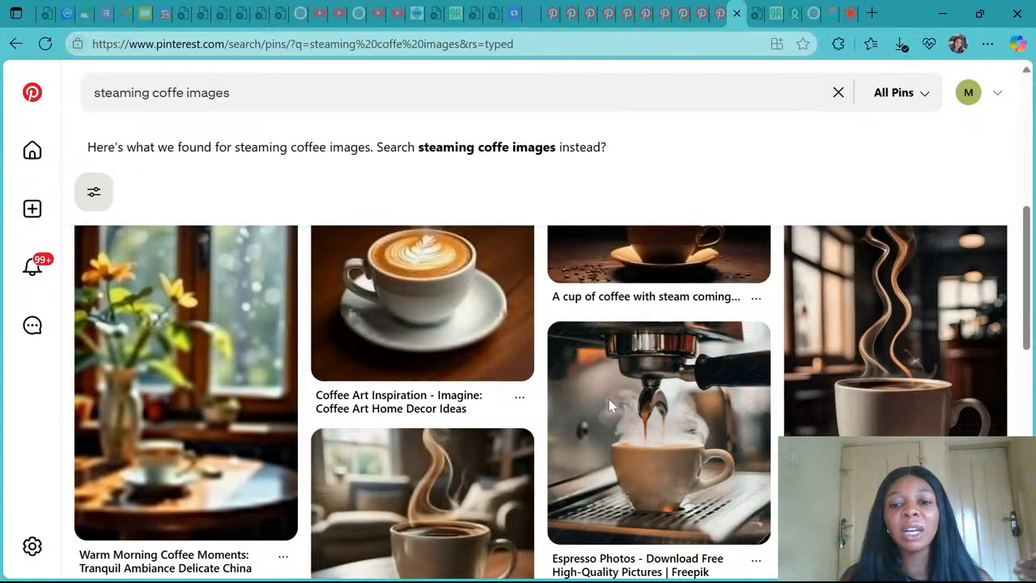
{"action": "scroll", "coordinate": [609, 399], "scroll_direction": "down", "scroll_amount": 5}
{"action": "scroll", "coordinate": [609, 399], "scroll_direction": "down", "scroll_amount": 3}
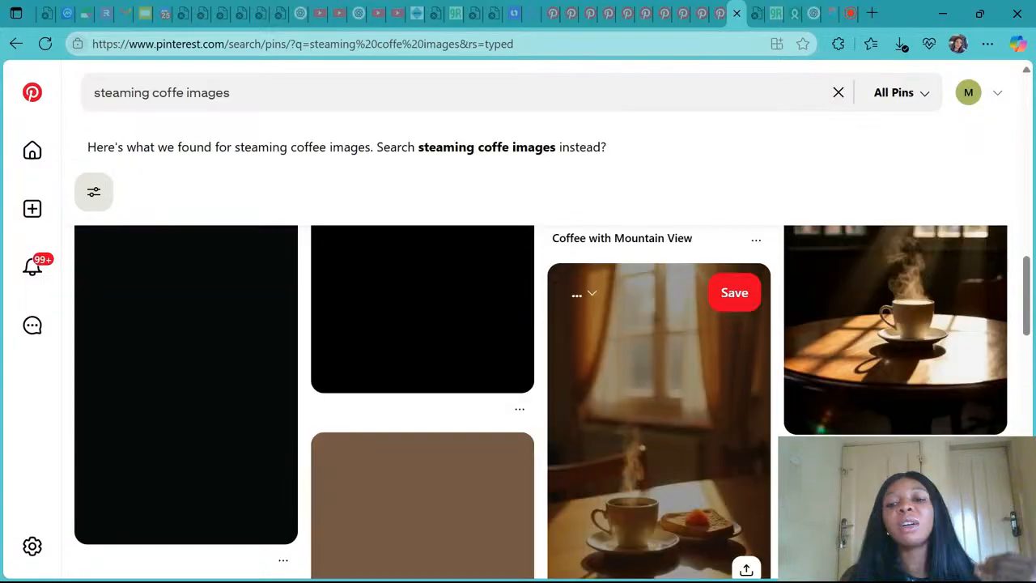
{"action": "scroll", "coordinate": [609, 534], "scroll_direction": "down", "scroll_amount": 2}
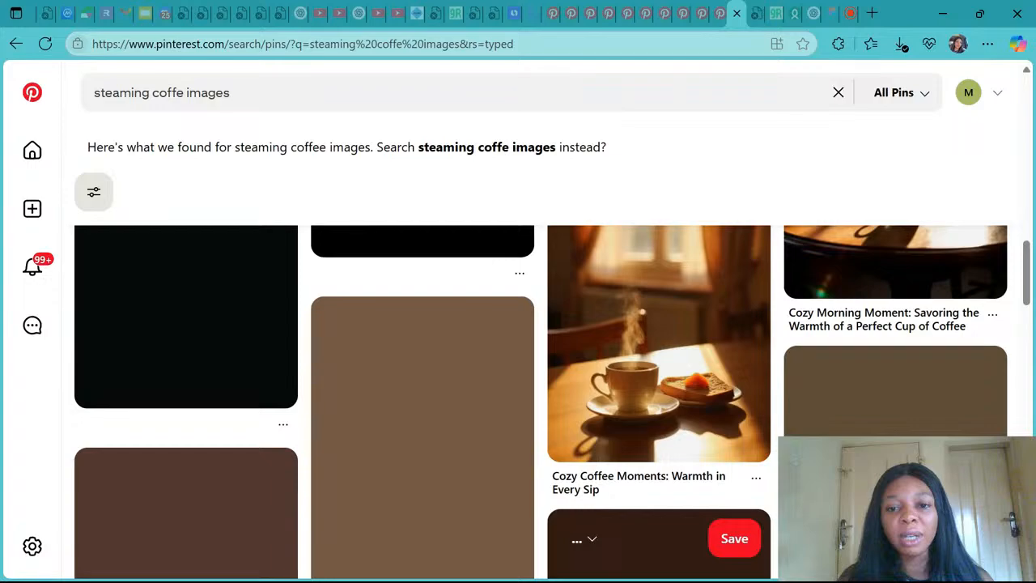
{"action": "scroll", "coordinate": [609, 535], "scroll_direction": "up", "scroll_amount": 8}
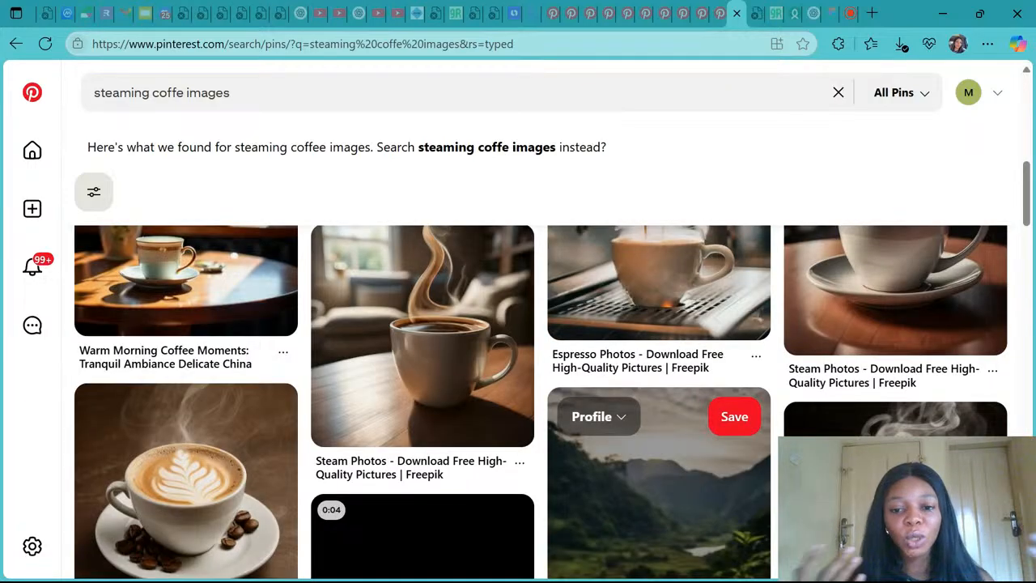
{"action": "scroll", "coordinate": [609, 534], "scroll_direction": "up", "scroll_amount": 3}
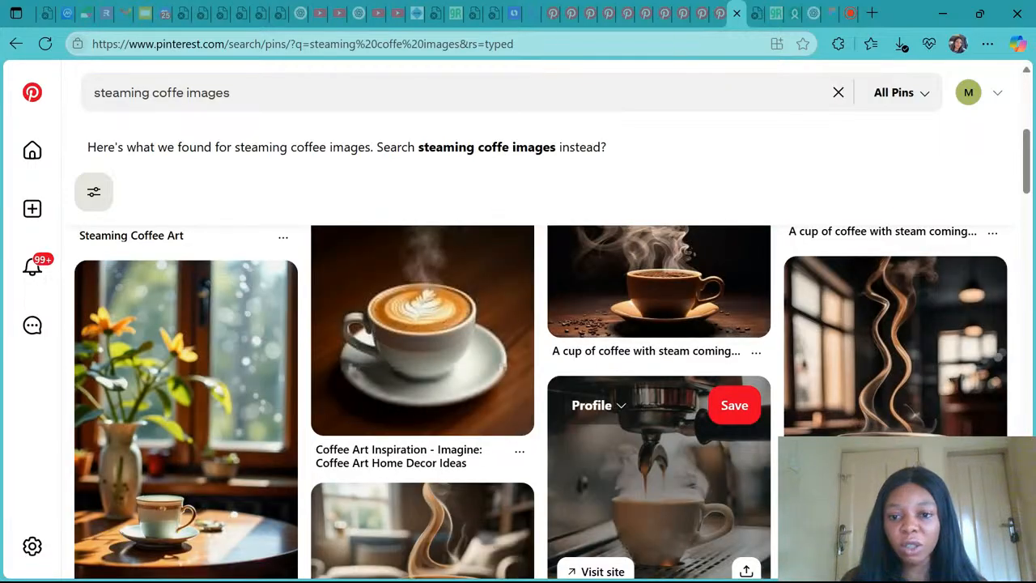
{"action": "scroll", "coordinate": [609, 534], "scroll_direction": "down", "scroll_amount": 1}
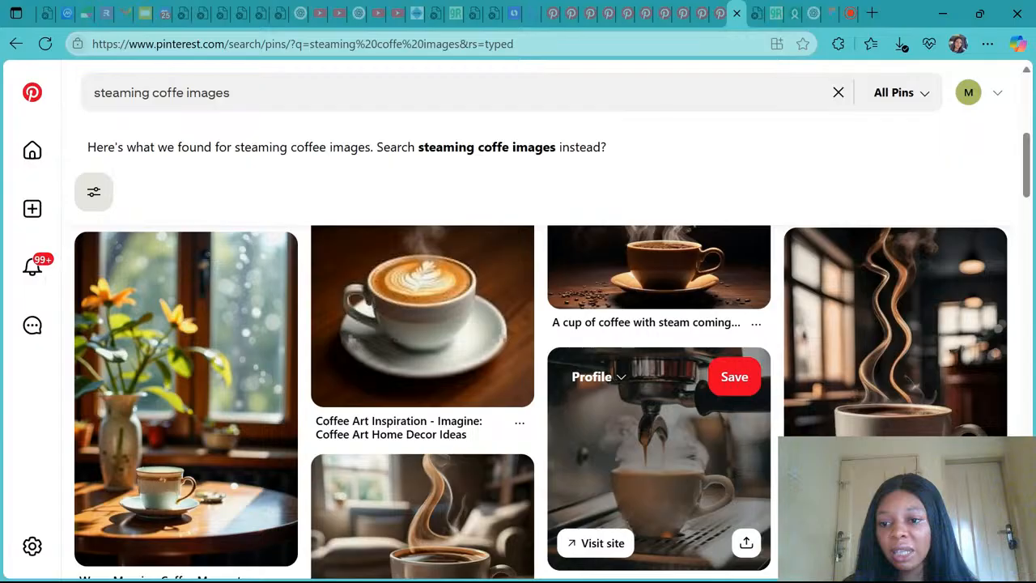
{"action": "scroll", "coordinate": [608, 535], "scroll_direction": "down", "scroll_amount": 1}
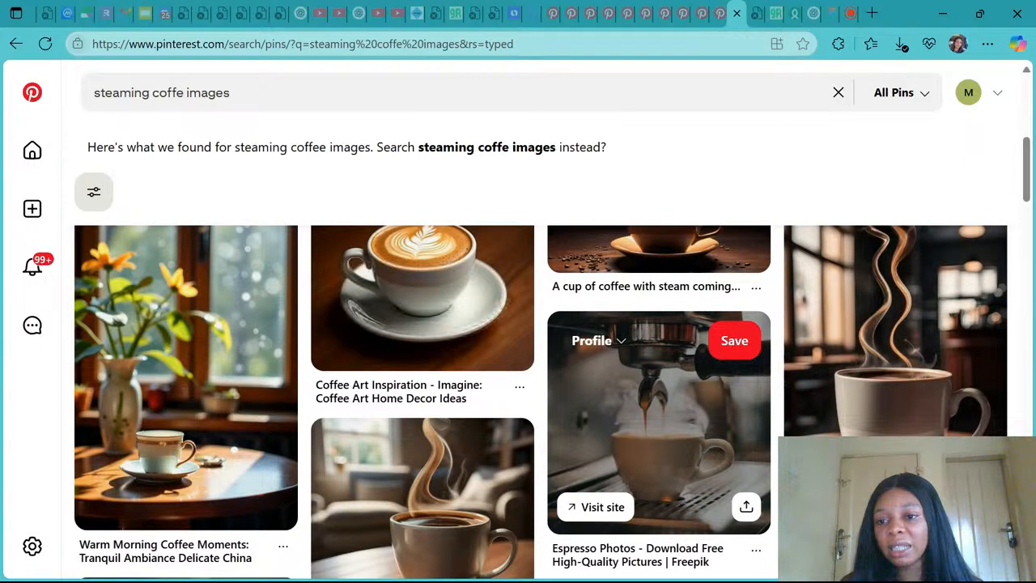
{"action": "scroll", "coordinate": [608, 453], "scroll_direction": "down", "scroll_amount": 10}
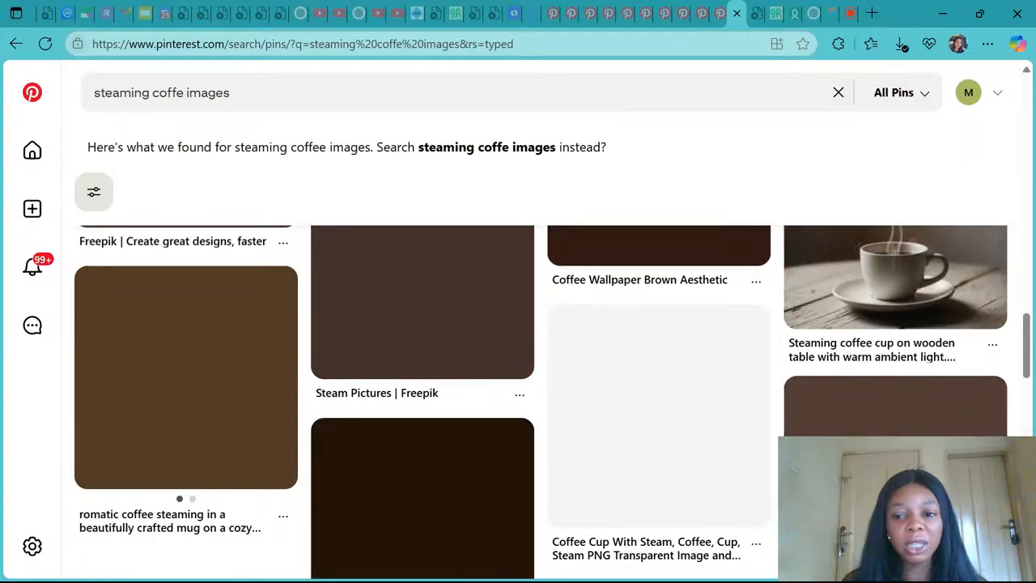
{"action": "scroll", "coordinate": [609, 453], "scroll_direction": "down", "scroll_amount": 5}
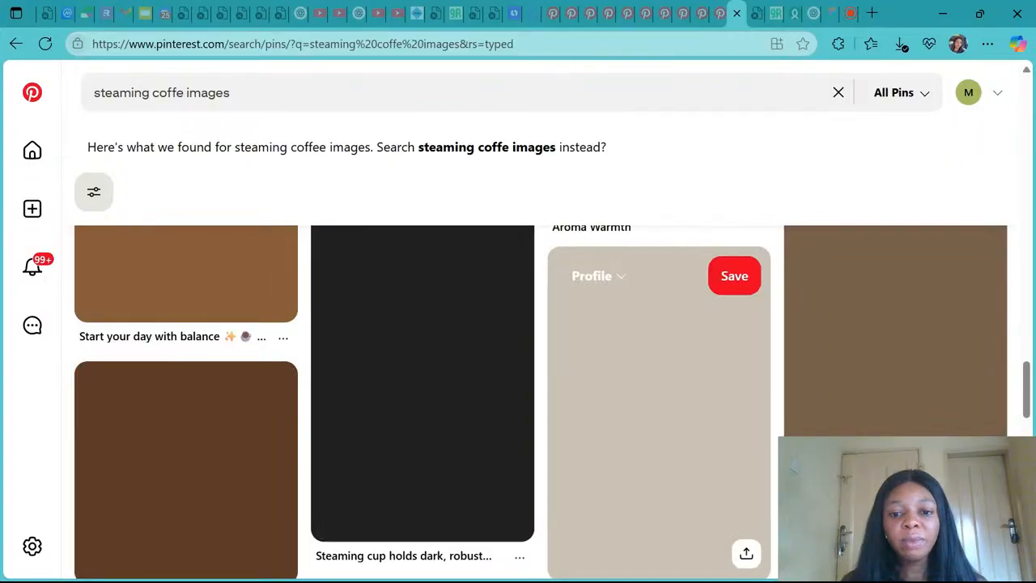
{"action": "scroll", "coordinate": [659, 324], "scroll_direction": "down", "scroll_amount": 5}
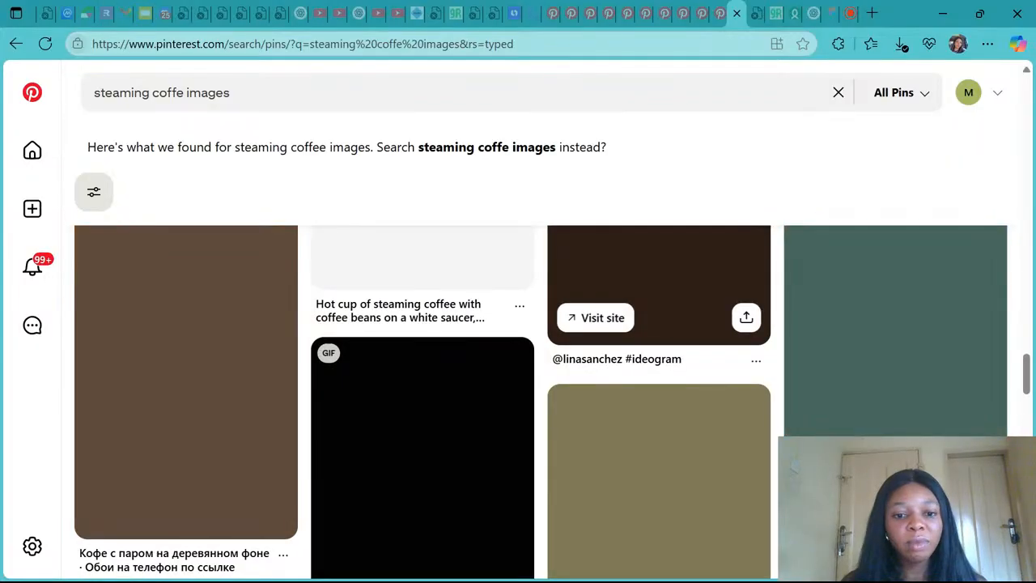
{"action": "scroll", "coordinate": [659, 324], "scroll_direction": "down", "scroll_amount": 5}
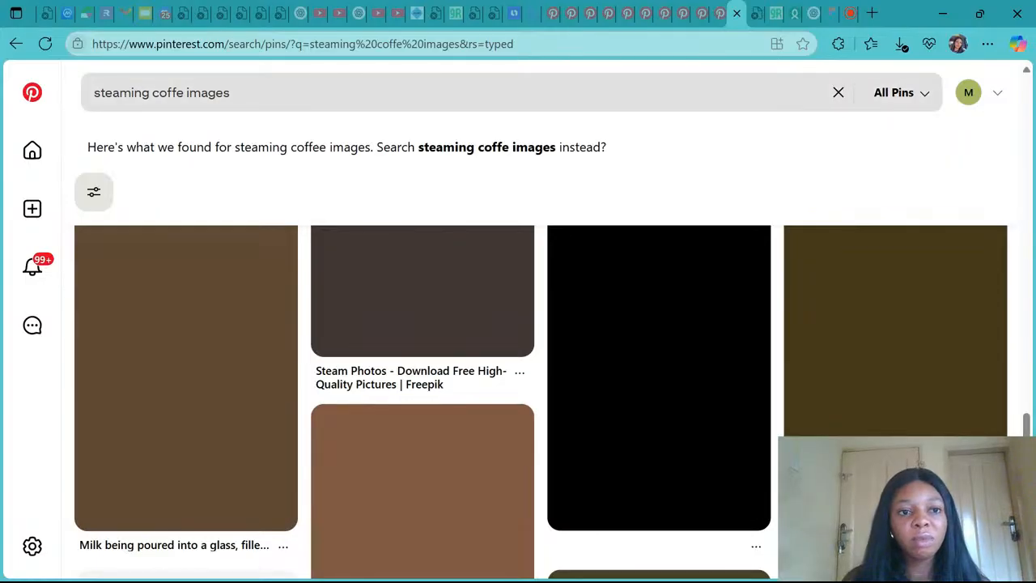
Step: Refine the Pinterest search to "steaming coffee cup images"
{"action": "left_click", "coordinate": [192, 92]}
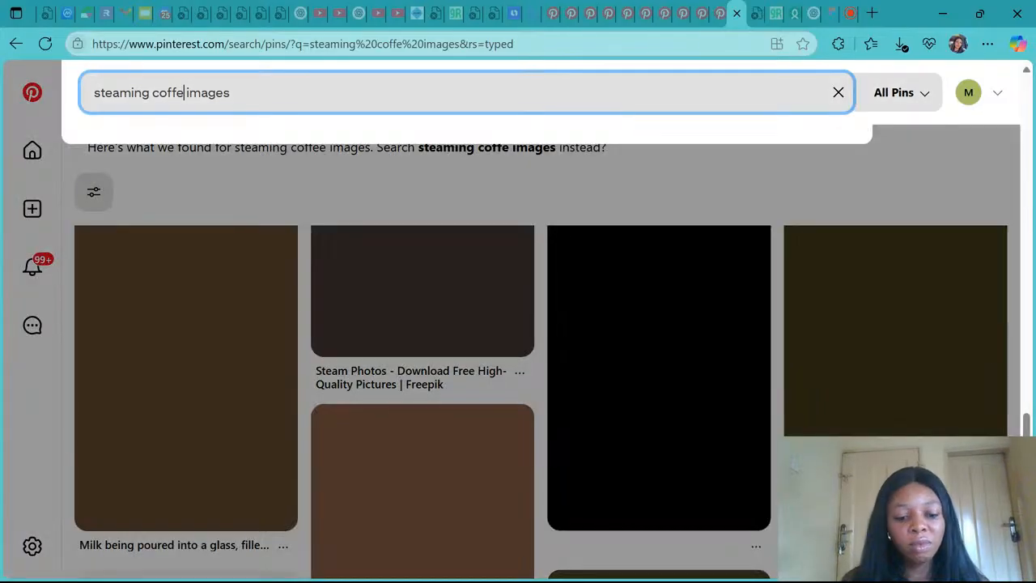
{"action": "type", "text": "e cup"}
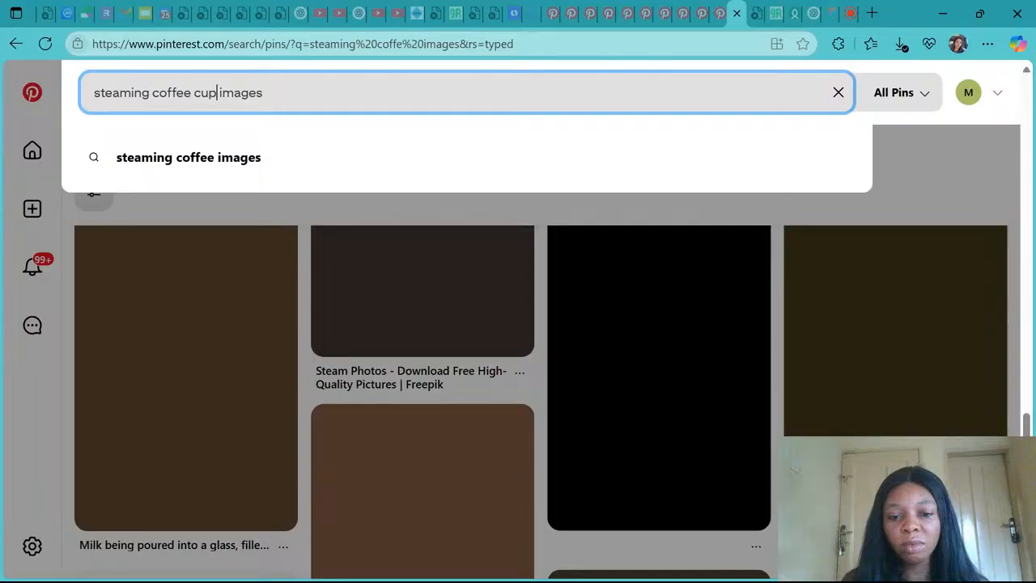
{"action": "key", "text": "Return"}
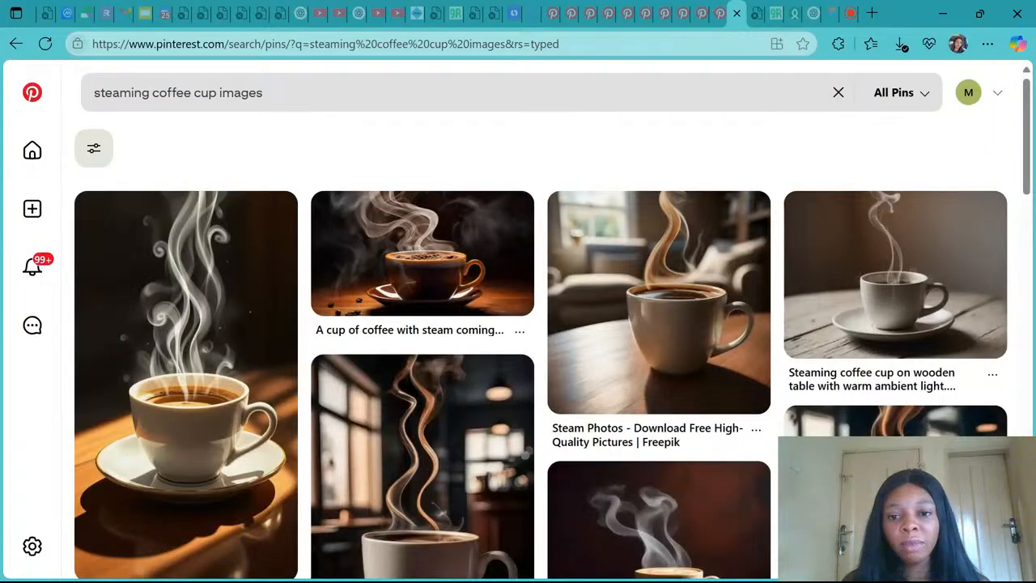
Step: Examine the steaming coffee cup results for a dark, portrait-format picture usable as the screen's background
{"action": "scroll", "coordinate": [474, 354], "scroll_direction": "down", "scroll_amount": 6}
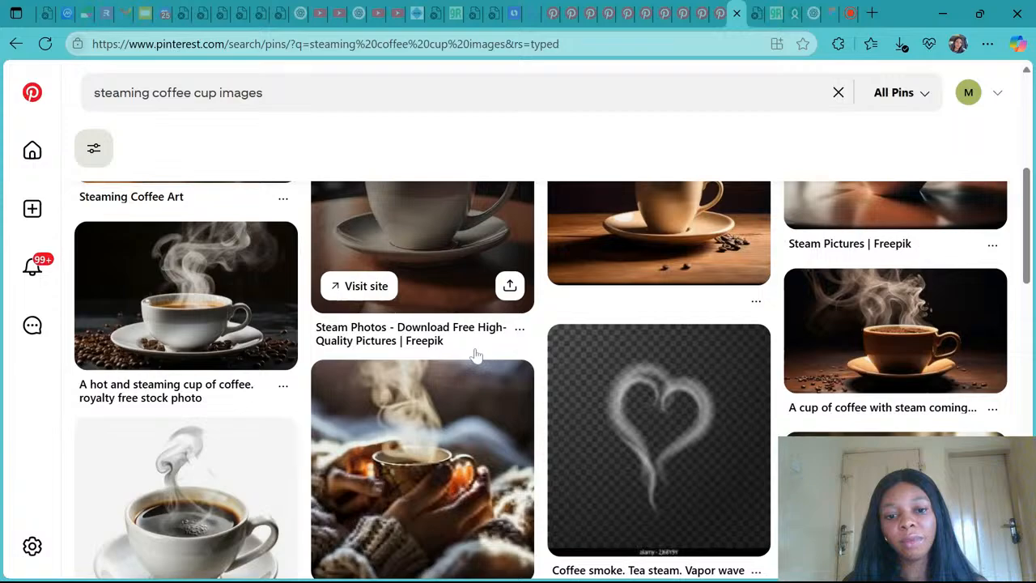
{"action": "scroll", "coordinate": [476, 356], "scroll_direction": "down", "scroll_amount": 2}
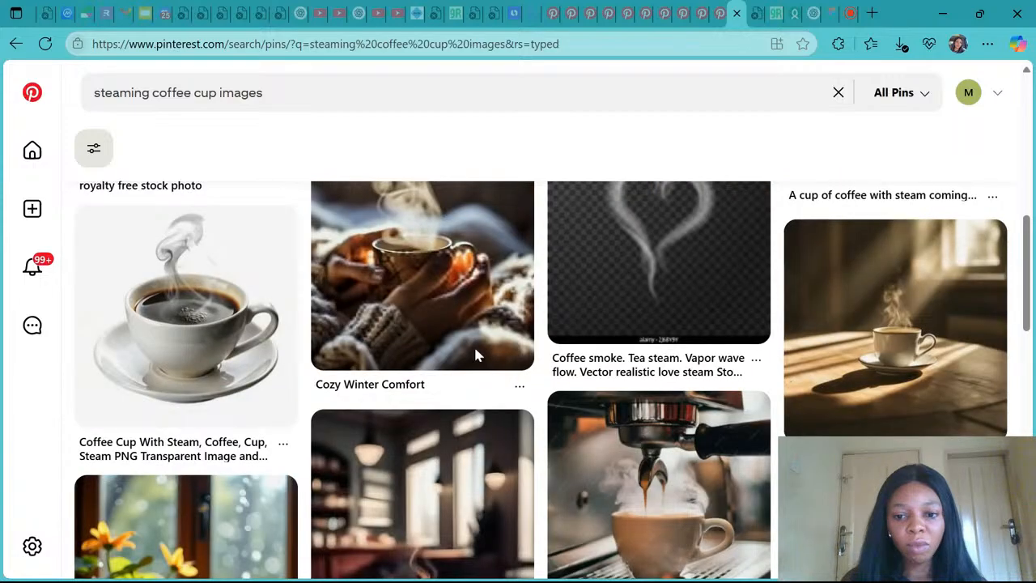
{"action": "scroll", "coordinate": [476, 355], "scroll_direction": "down", "scroll_amount": 5}
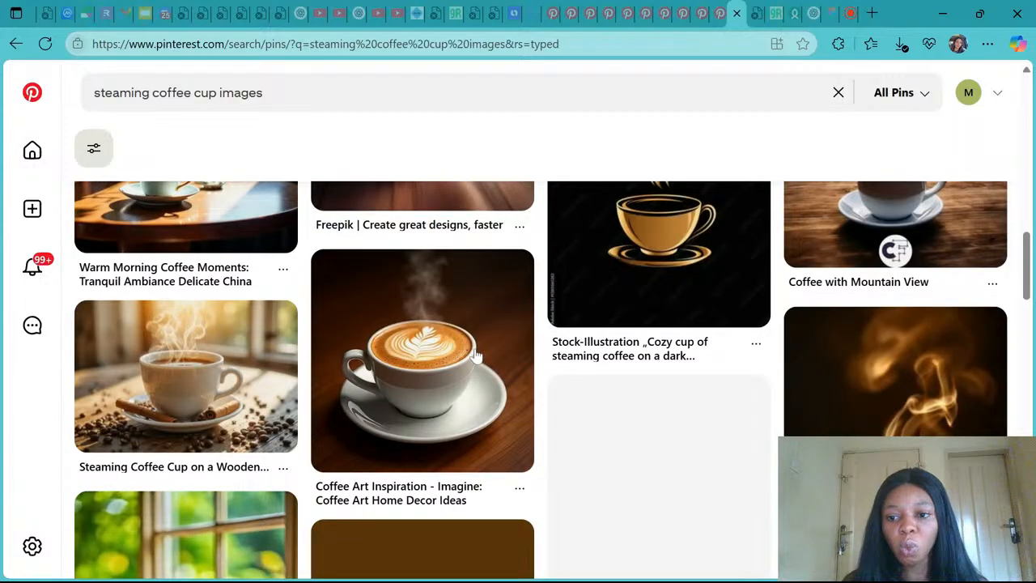
{"action": "scroll", "coordinate": [477, 356], "scroll_direction": "down", "scroll_amount": 5}
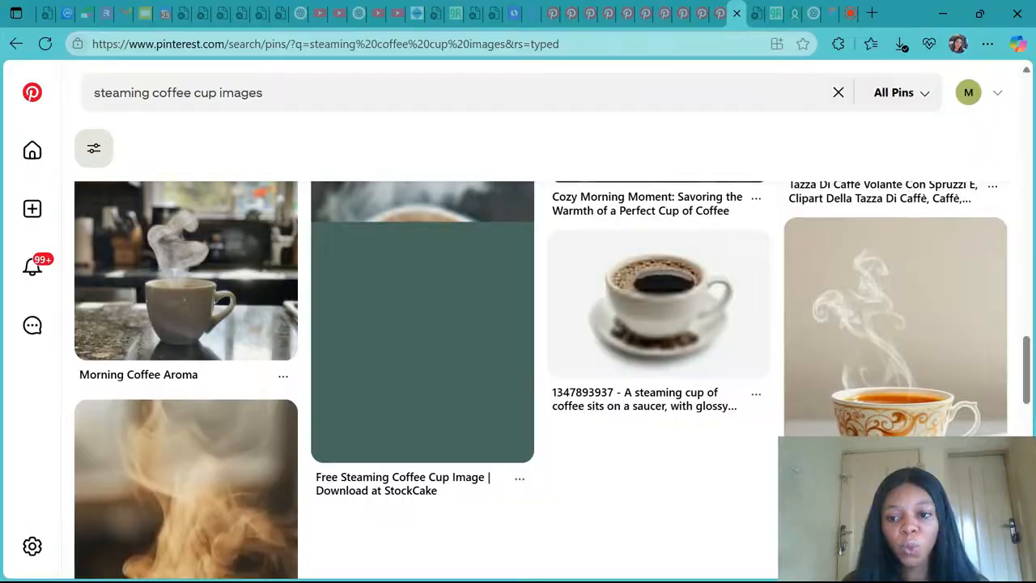
{"action": "scroll", "coordinate": [477, 356], "scroll_direction": "down", "scroll_amount": 3}
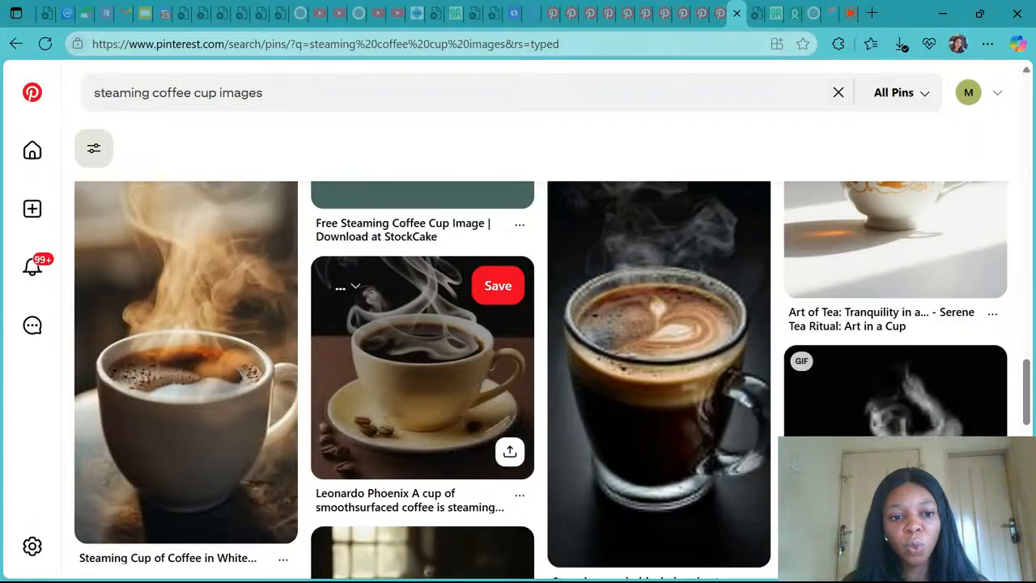
{"action": "scroll", "coordinate": [477, 356], "scroll_direction": "down", "scroll_amount": 2}
{"action": "scroll", "coordinate": [478, 356], "scroll_direction": "down", "scroll_amount": 8}
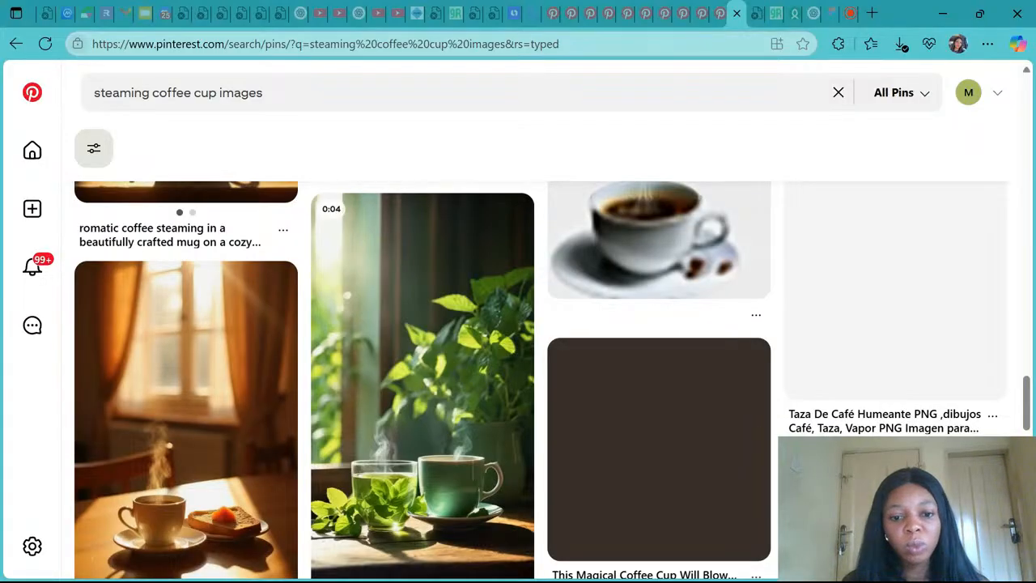
{"action": "scroll", "coordinate": [478, 356], "scroll_direction": "down", "scroll_amount": 7}
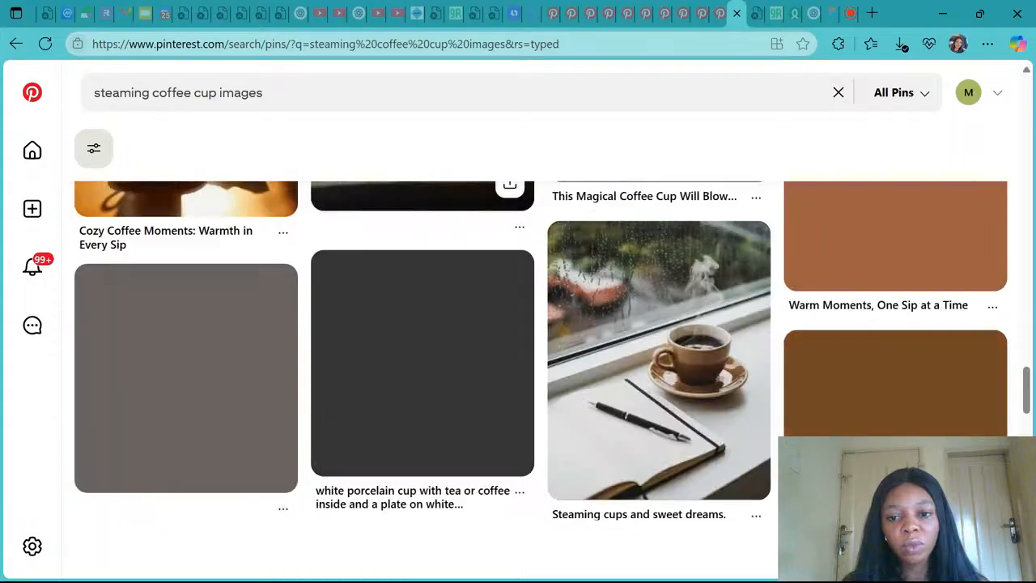
{"action": "scroll", "coordinate": [478, 356], "scroll_direction": "down", "scroll_amount": 5}
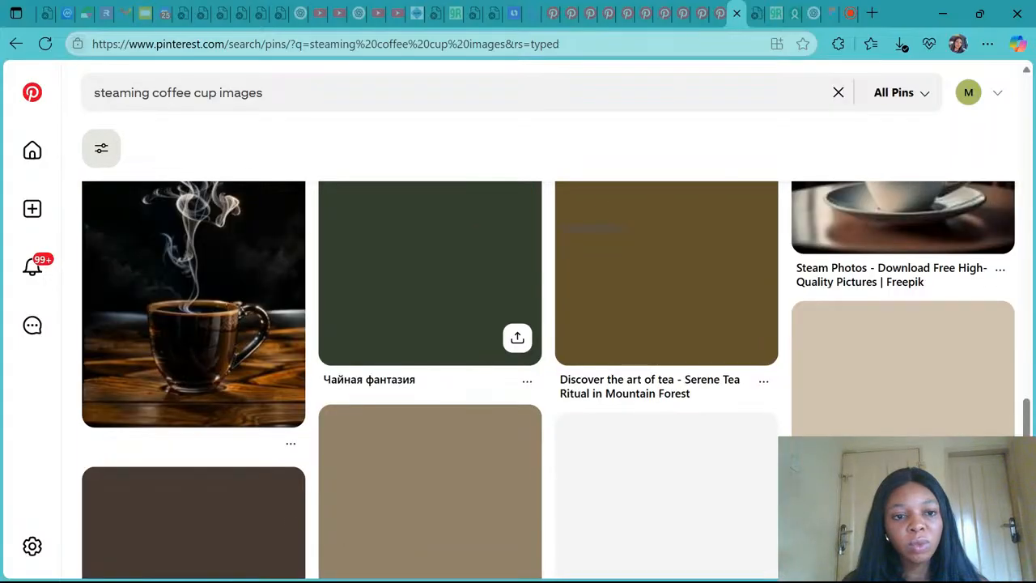
{"action": "scroll", "coordinate": [478, 356], "scroll_direction": "down", "scroll_amount": 2}
{"action": "scroll", "coordinate": [478, 356], "scroll_direction": "up", "scroll_amount": 2}
Step: Open the dark steaming mug pin, and from its related pins open the coffee cup with miniature chefs on ladders
{"action": "left_click", "coordinate": [181, 274]}
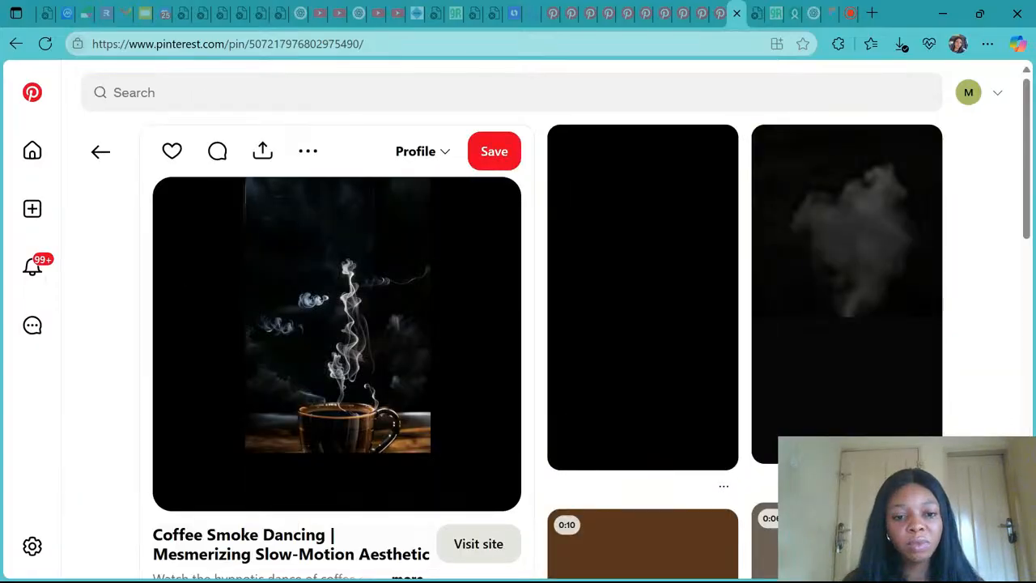
{"action": "mouse_move", "coordinate": [586, 374]}
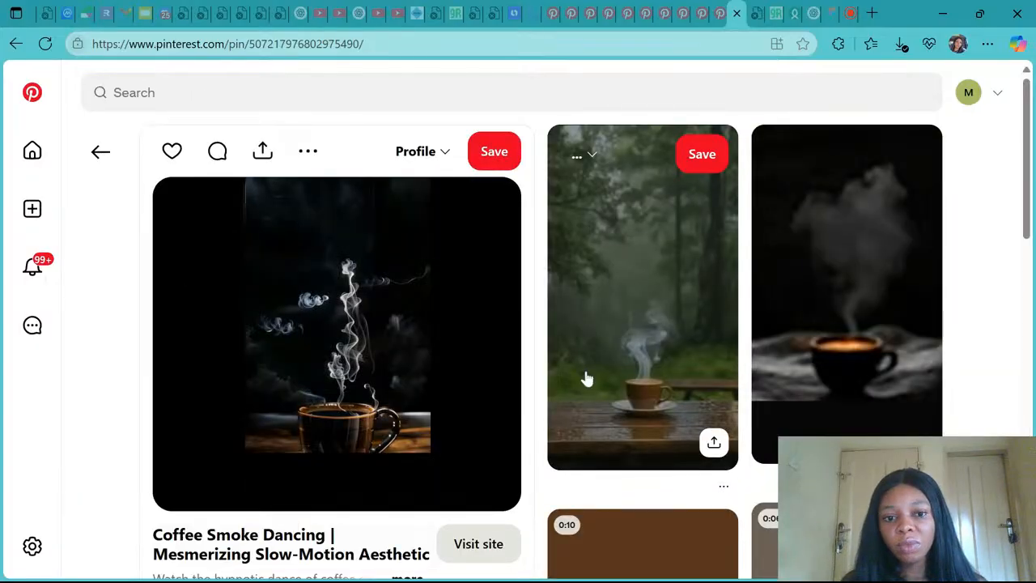
{"action": "scroll", "coordinate": [585, 377], "scroll_direction": "down", "scroll_amount": 3}
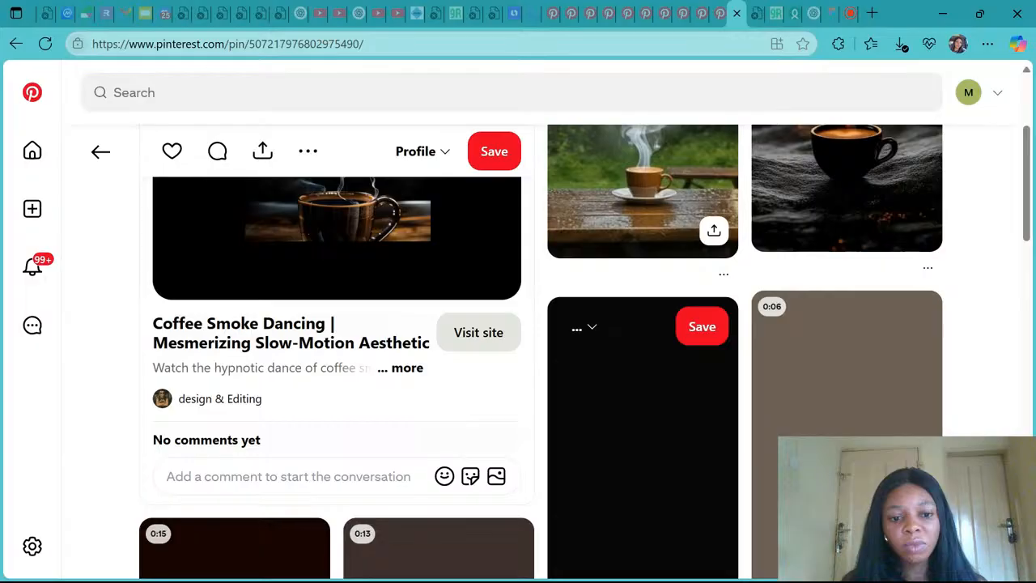
{"action": "scroll", "coordinate": [585, 377], "scroll_direction": "down", "scroll_amount": 2}
{"action": "scroll", "coordinate": [585, 377], "scroll_direction": "up", "scroll_amount": 2}
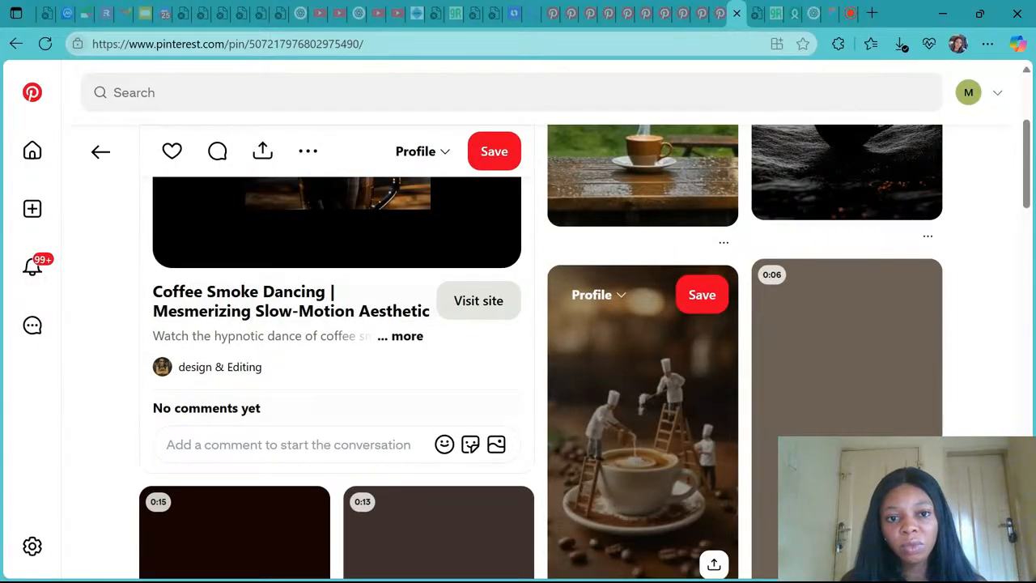
{"action": "scroll", "coordinate": [585, 378], "scroll_direction": "down", "scroll_amount": 2}
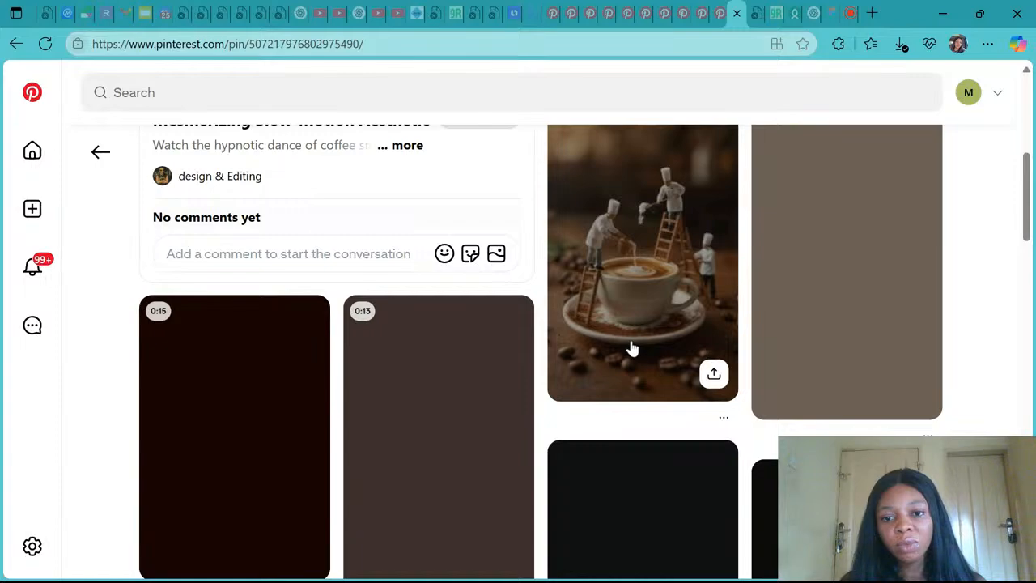
{"action": "left_click", "coordinate": [631, 348]}
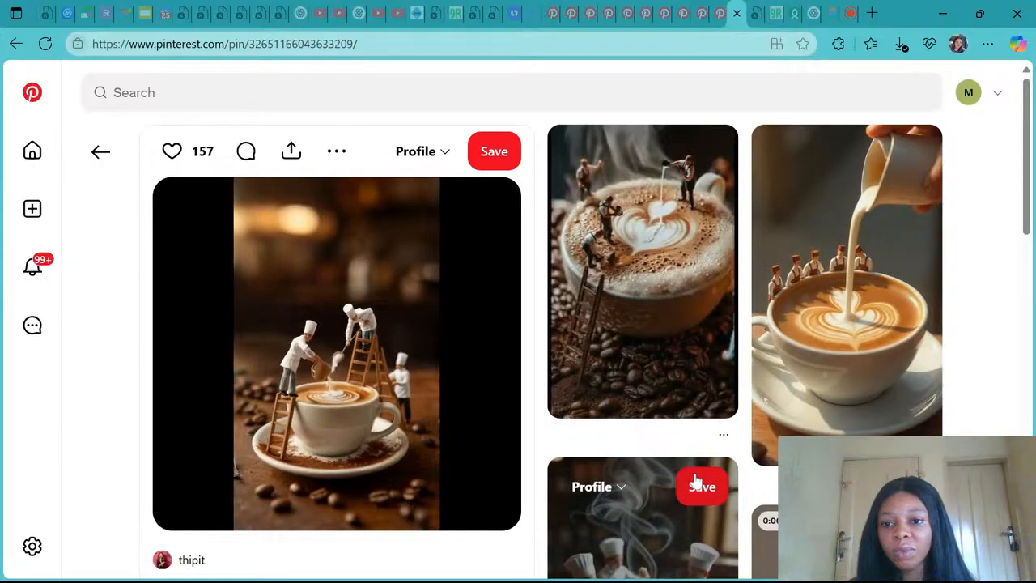
Step: Browse the related pins and open the one showing three chefs around a steaming latte cup
{"action": "scroll", "coordinate": [694, 481], "scroll_direction": "down", "scroll_amount": 3}
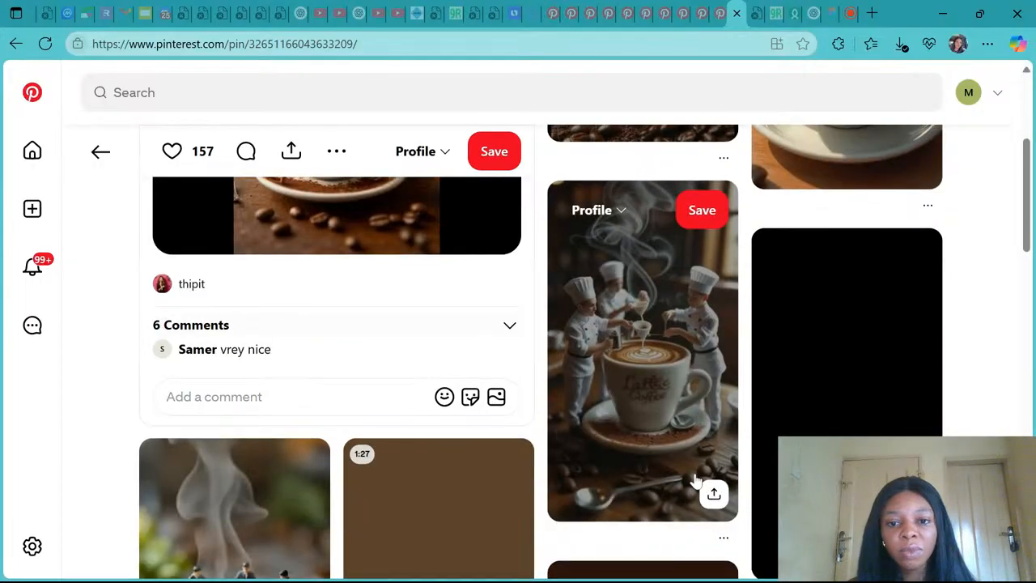
{"action": "scroll", "coordinate": [694, 481], "scroll_direction": "down", "scroll_amount": 3}
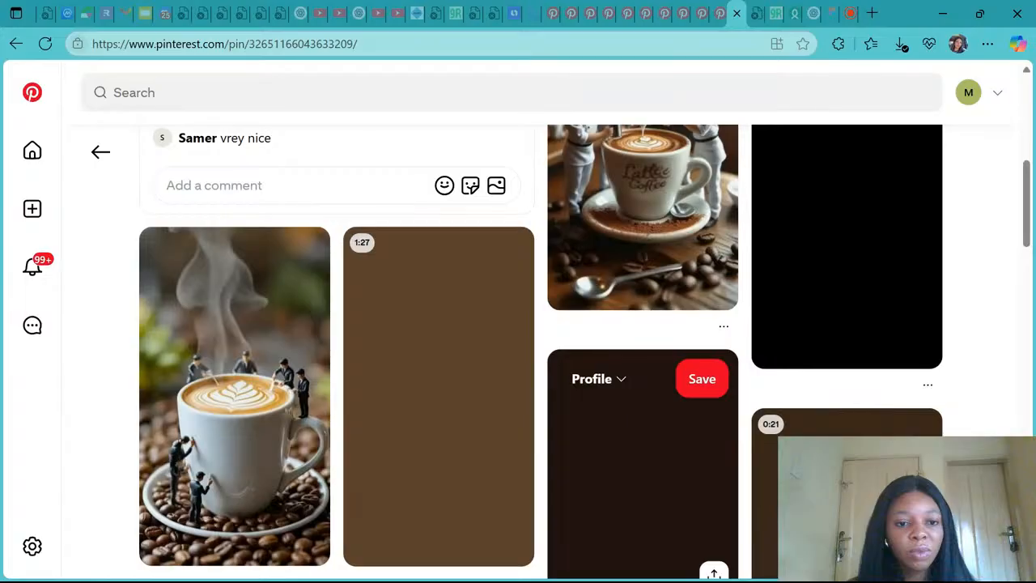
{"action": "scroll", "coordinate": [650, 315], "scroll_direction": "up", "scroll_amount": 1}
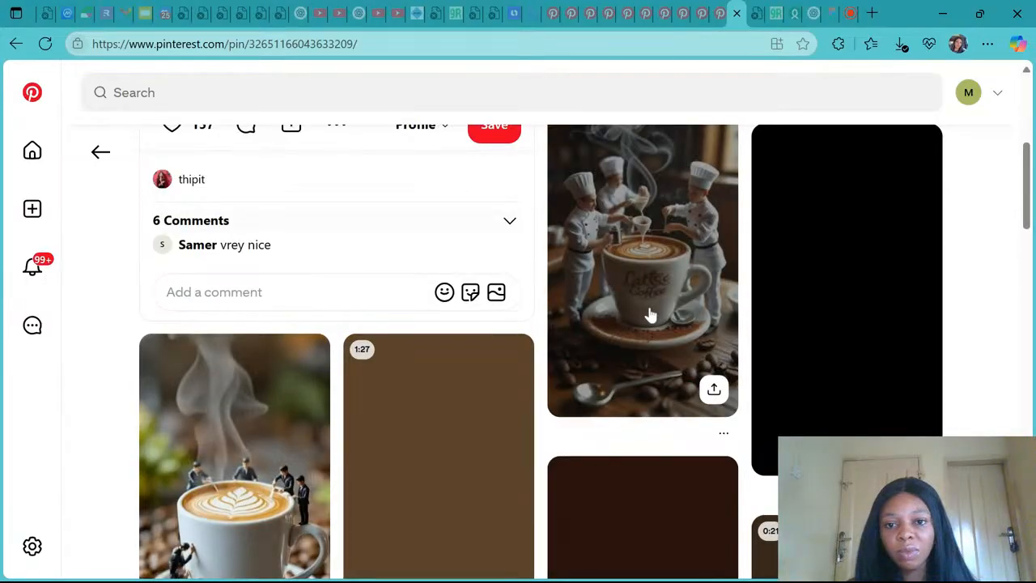
{"action": "left_click", "coordinate": [650, 315]}
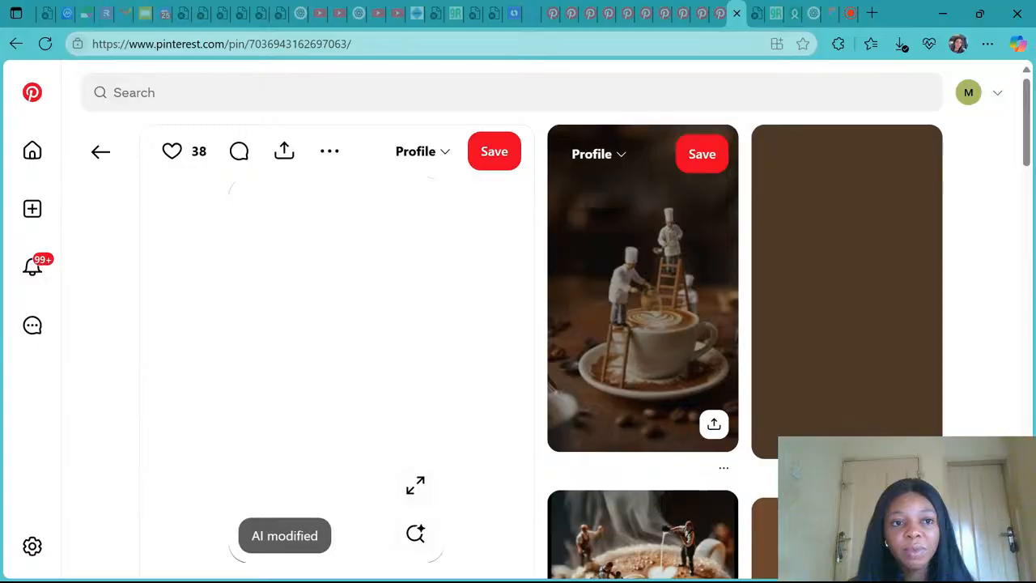
Step: Try to view the opened chefs pin's picture at a larger size, and reload the page to load the picture
{"action": "scroll", "coordinate": [643, 324], "scroll_direction": "down", "scroll_amount": 2}
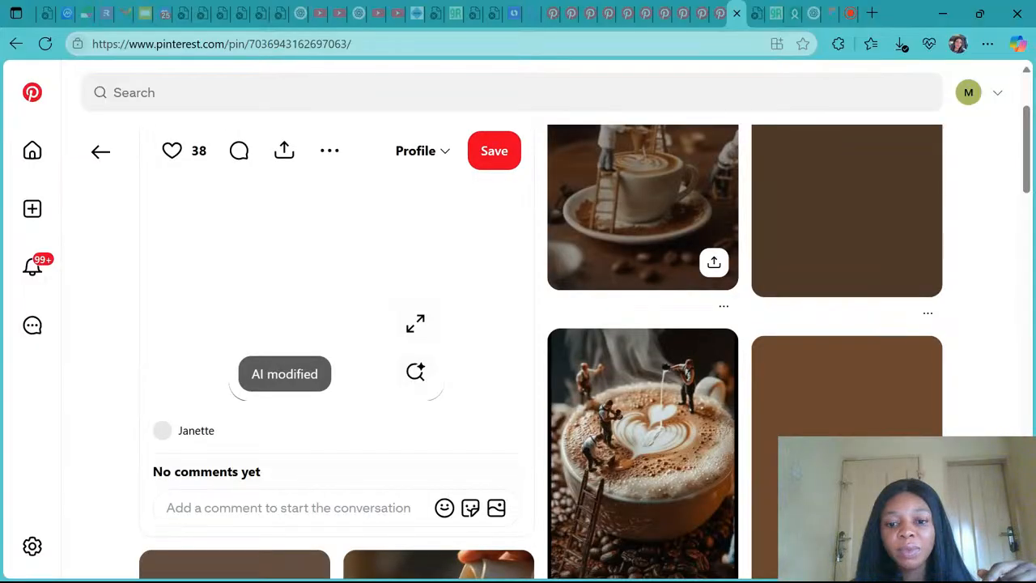
{"action": "scroll", "coordinate": [518, 323], "scroll_direction": "down", "scroll_amount": 3}
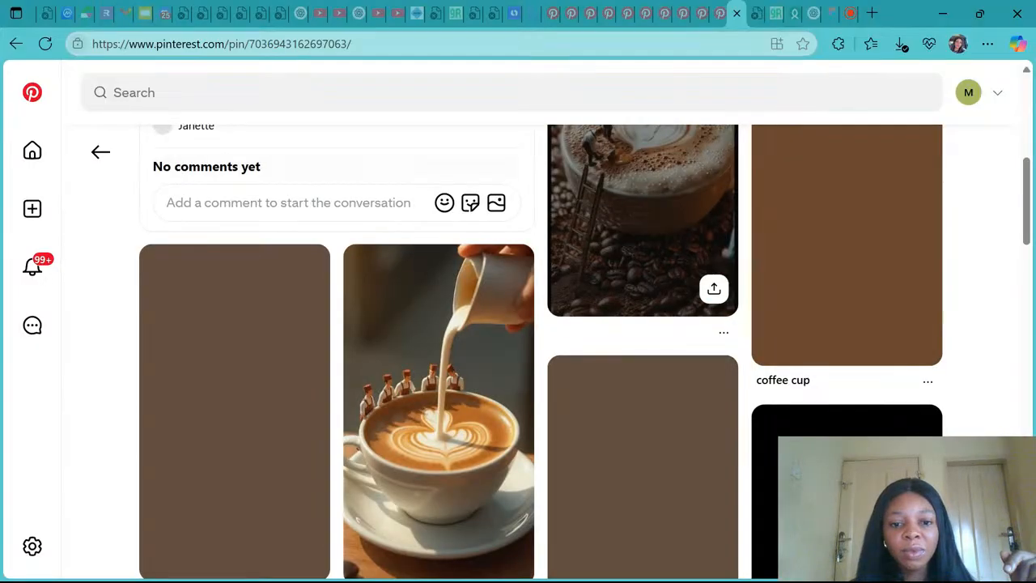
{"action": "scroll", "coordinate": [518, 324], "scroll_direction": "up", "scroll_amount": 4}
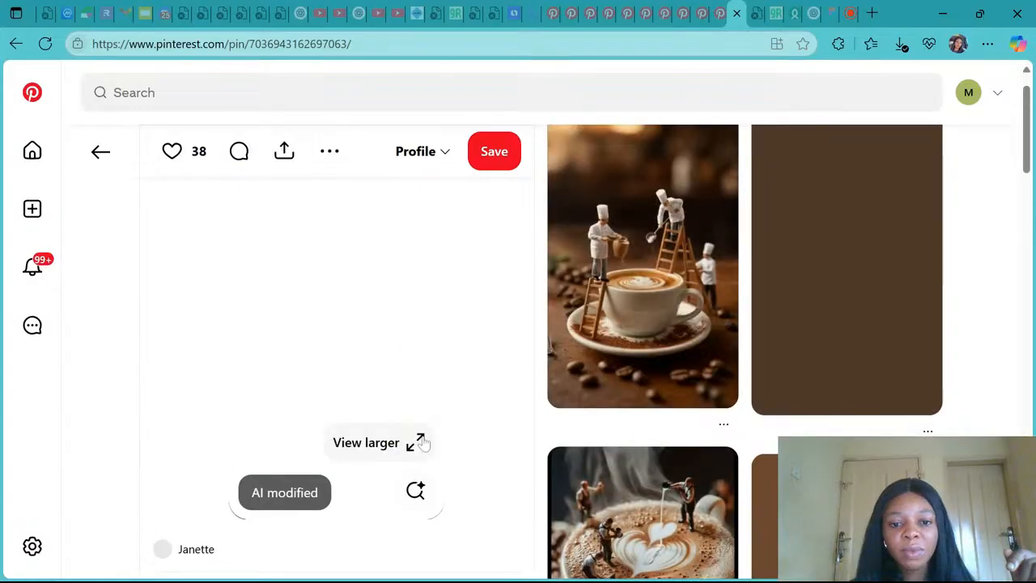
{"action": "left_click", "coordinate": [420, 442]}
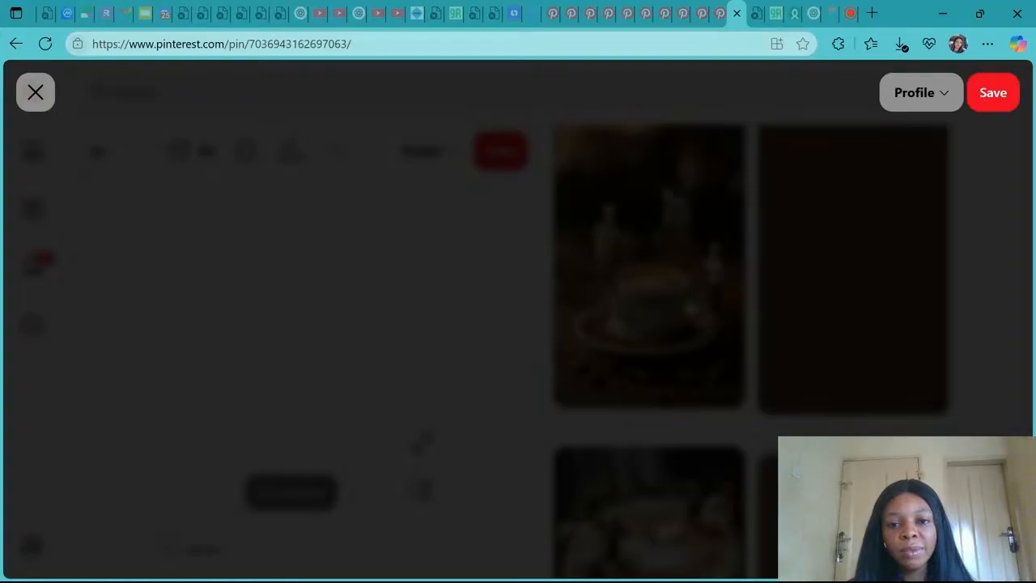
{"action": "left_click", "coordinate": [29, 90]}
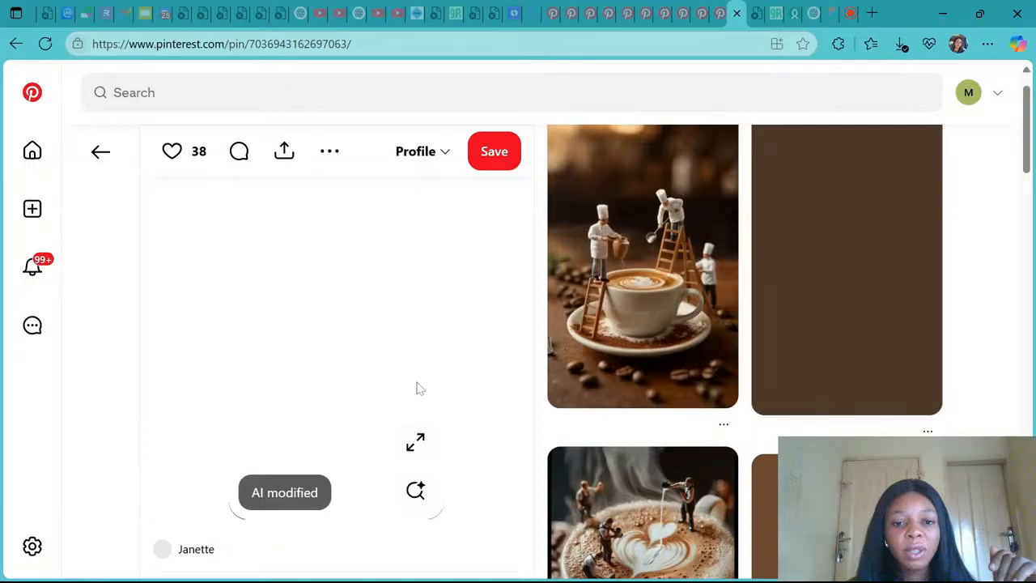
{"action": "scroll", "coordinate": [417, 389], "scroll_direction": "down", "scroll_amount": 3}
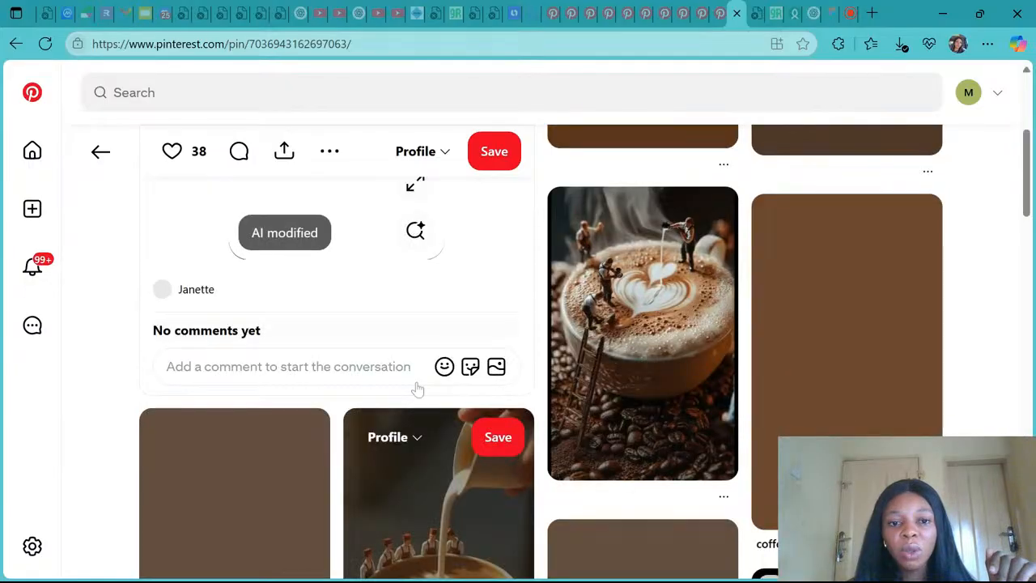
{"action": "scroll", "coordinate": [417, 388], "scroll_direction": "up", "scroll_amount": 4}
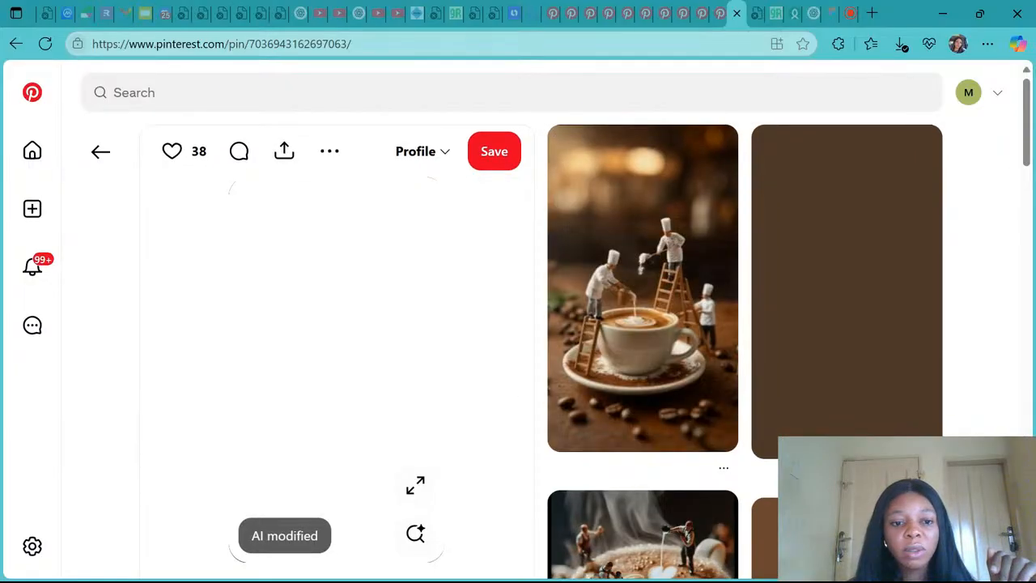
{"action": "left_click", "coordinate": [46, 42]}
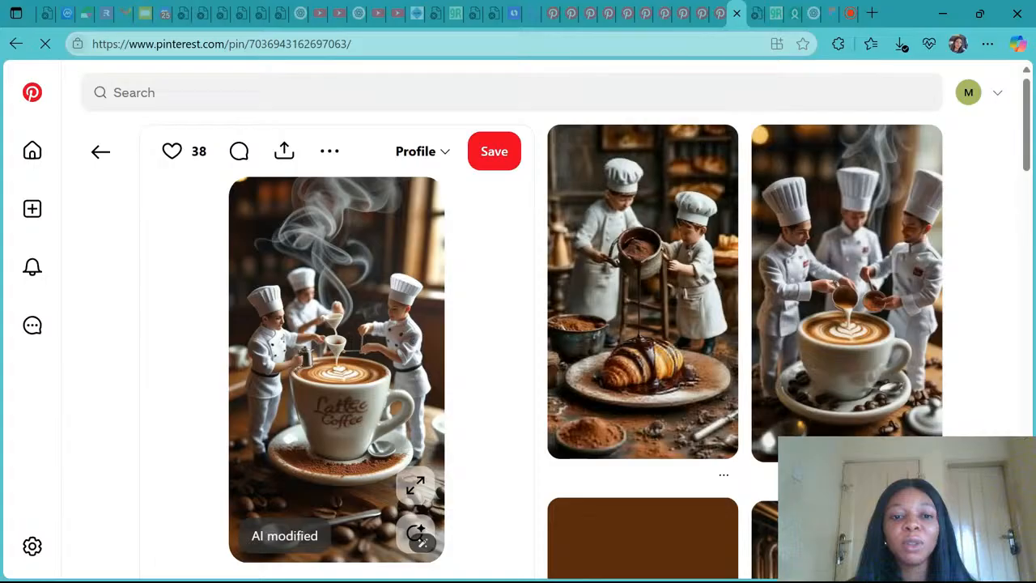
Step: Switch to Figma and replace the mojito image on ONBOARDING SCREEN 4 with the copied chefs picture, scaled down to fit the frame
{"action": "scroll", "coordinate": [310, 279], "scroll_direction": "down", "scroll_amount": 1}
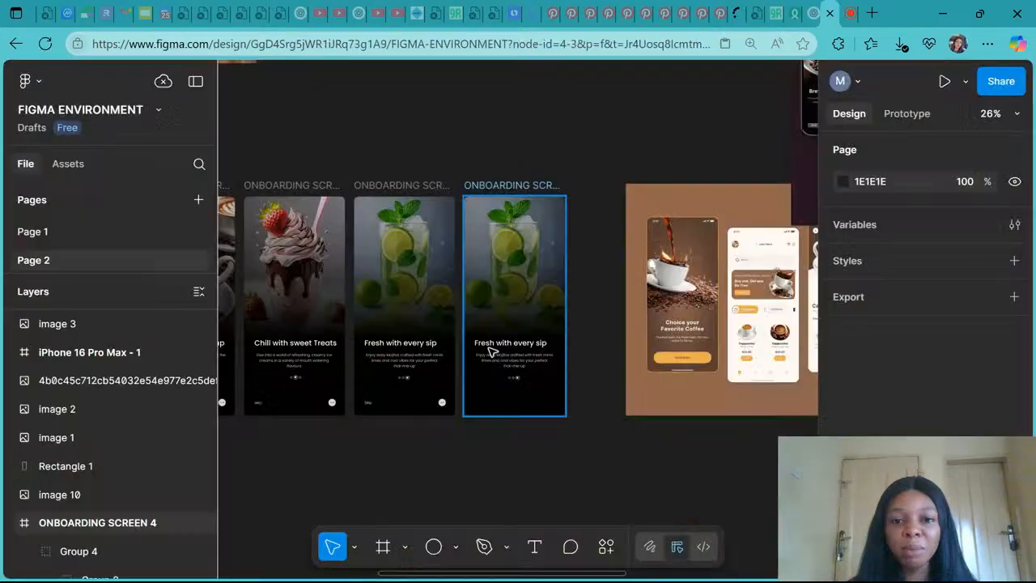
{"action": "left_click", "coordinate": [512, 296]}
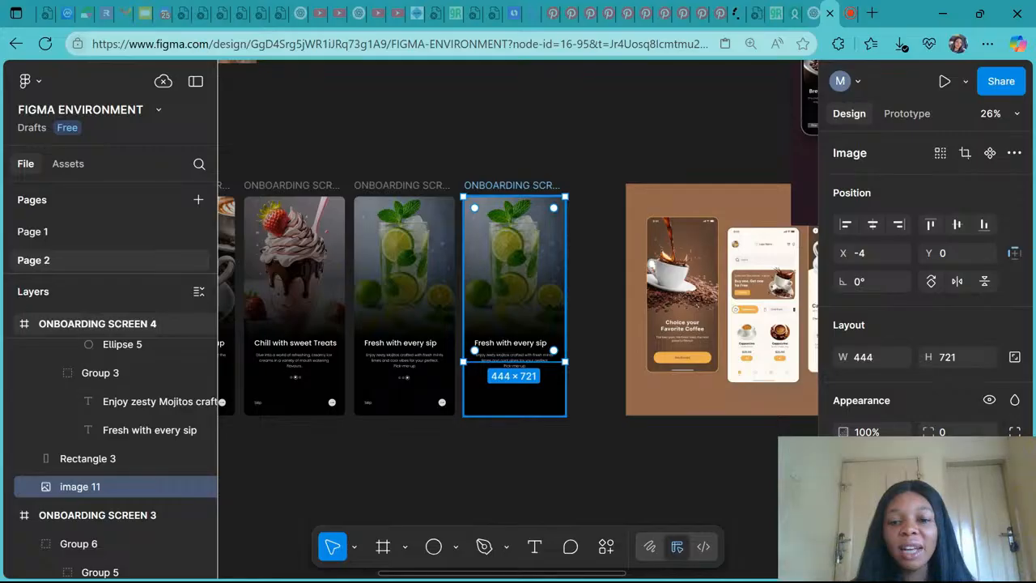
{"action": "key", "text": "ctrl+v"}
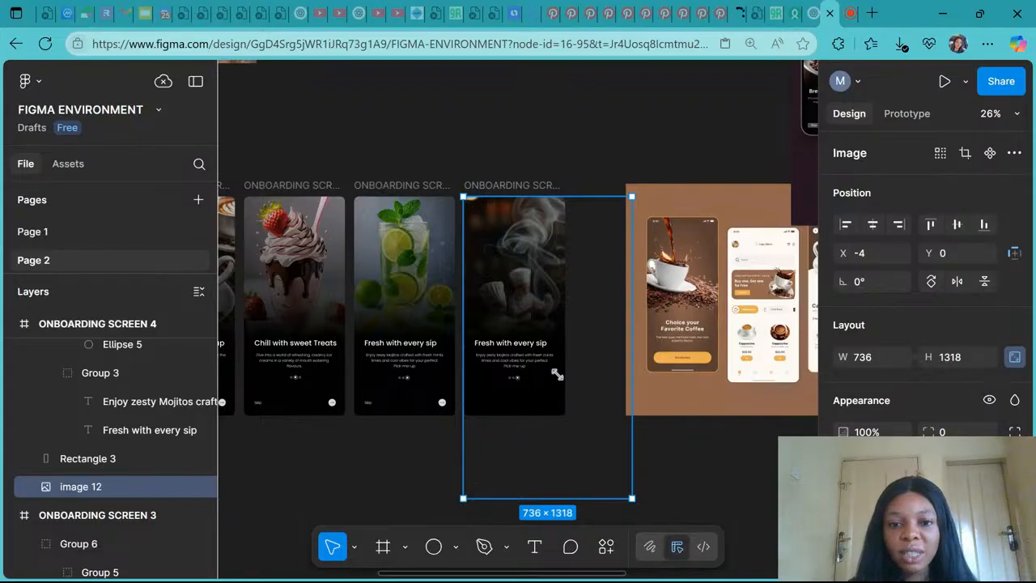
{"action": "left_click_drag", "start_coordinate": [556, 374], "coordinate": [569, 340]}
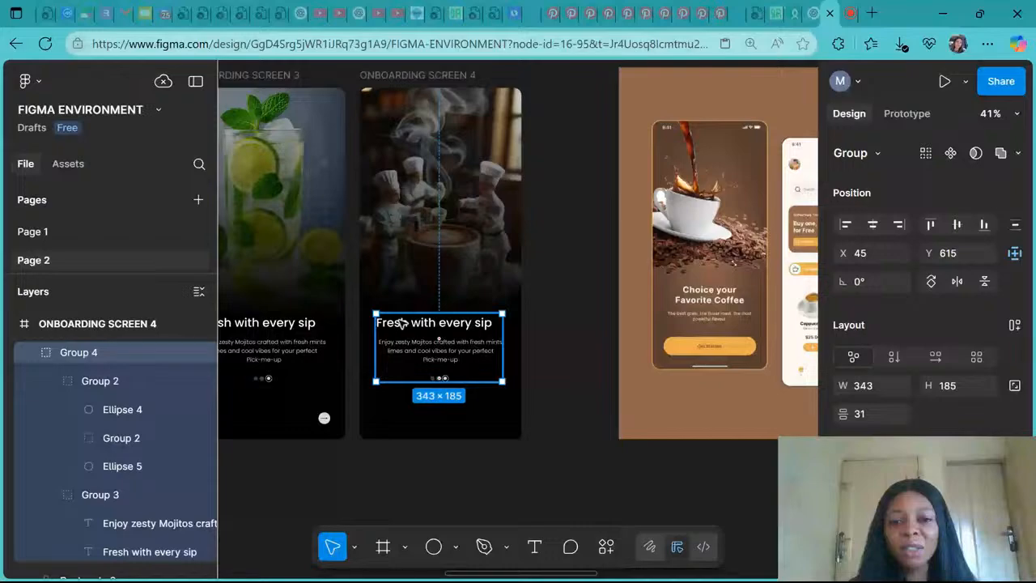
Step: Change the heading on ONBOARDING SCREEN 4 to "It time to Taste Flavours"
{"action": "double_click", "coordinate": [402, 323]}
{"action": "type", "text": "It time to ta"}
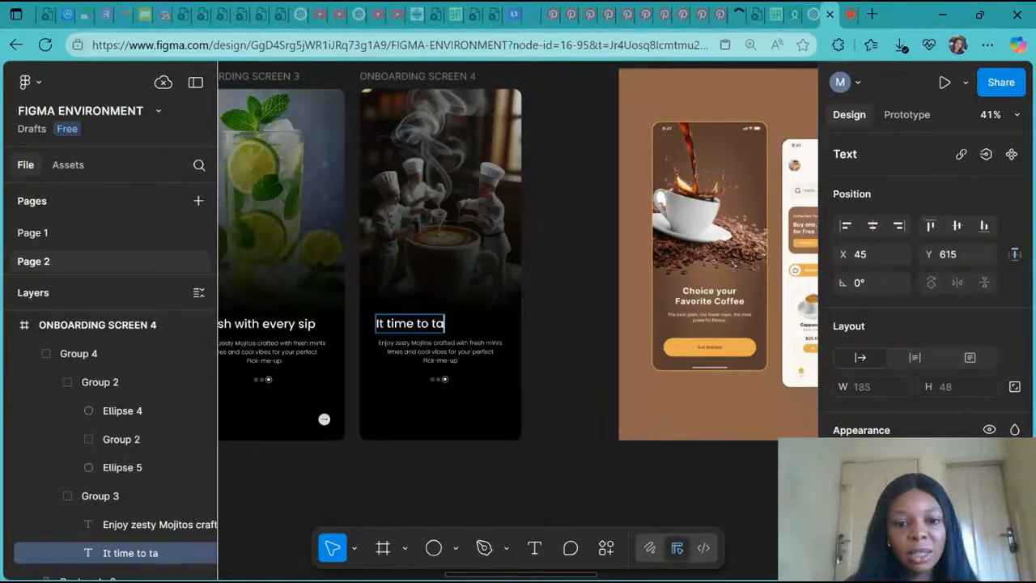
{"action": "type", "text": "set"}
{"action": "key", "text": "BackSpace"}
{"action": "key", "text": "BackSpace"}
{"action": "key", "text": "BackSpace"}
{"action": "key", "text": "BackSpace"}
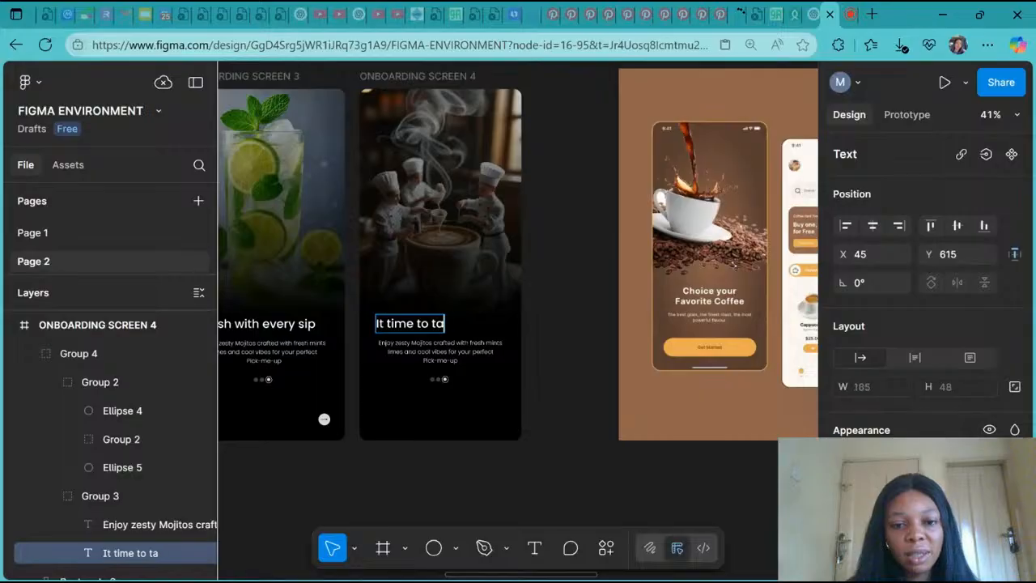
{"action": "key", "text": "BackSpace"}
{"action": "type", "text": "Taste"}
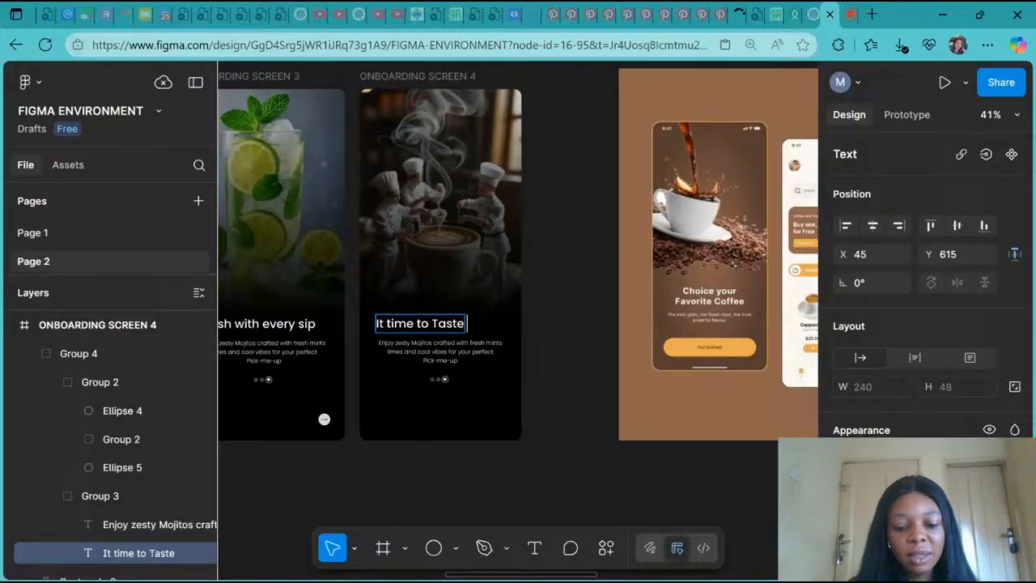
{"action": "type", "text": " F"}
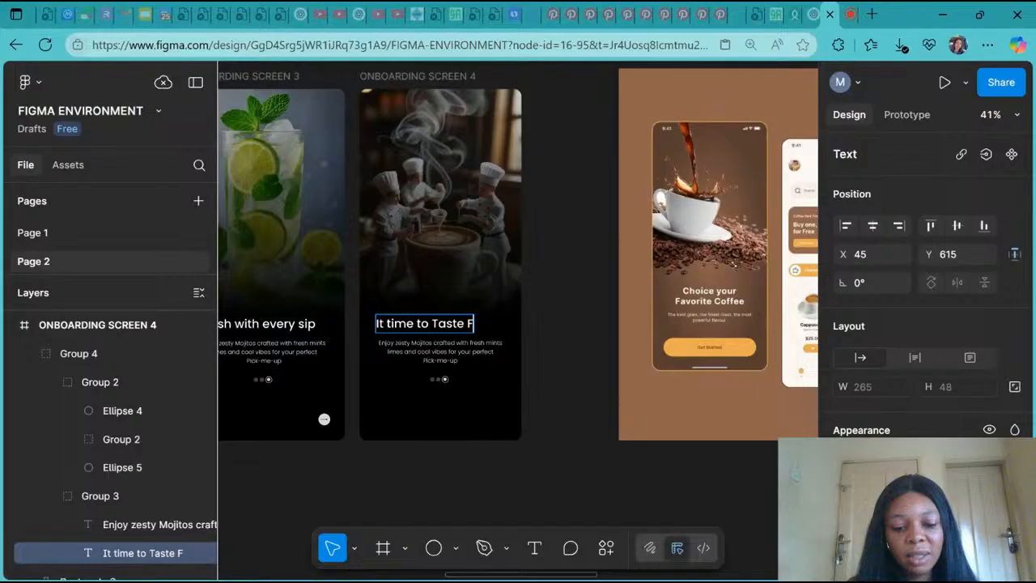
{"action": "type", "text": "lavours"}
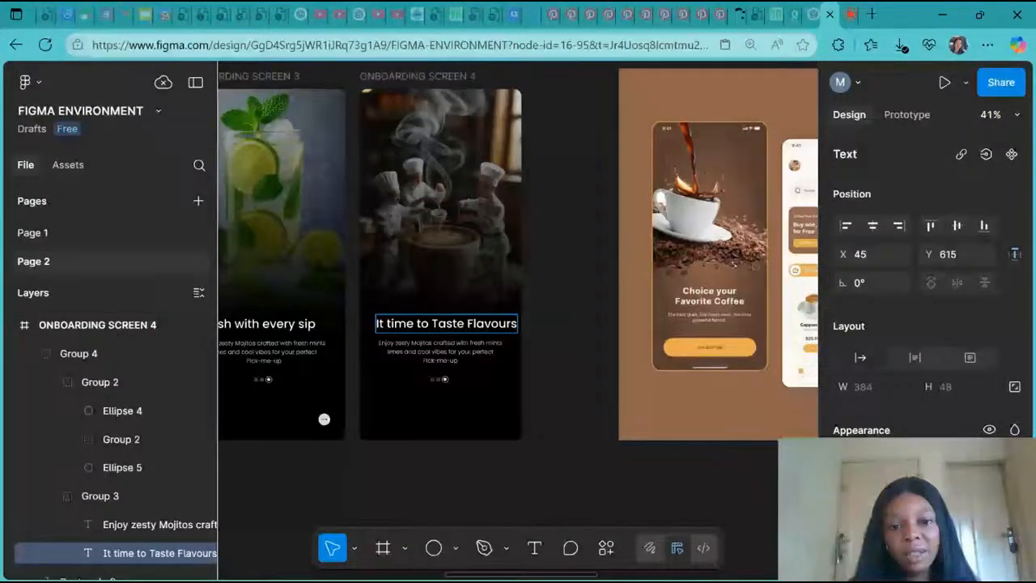
{"action": "key", "text": "Escape"}
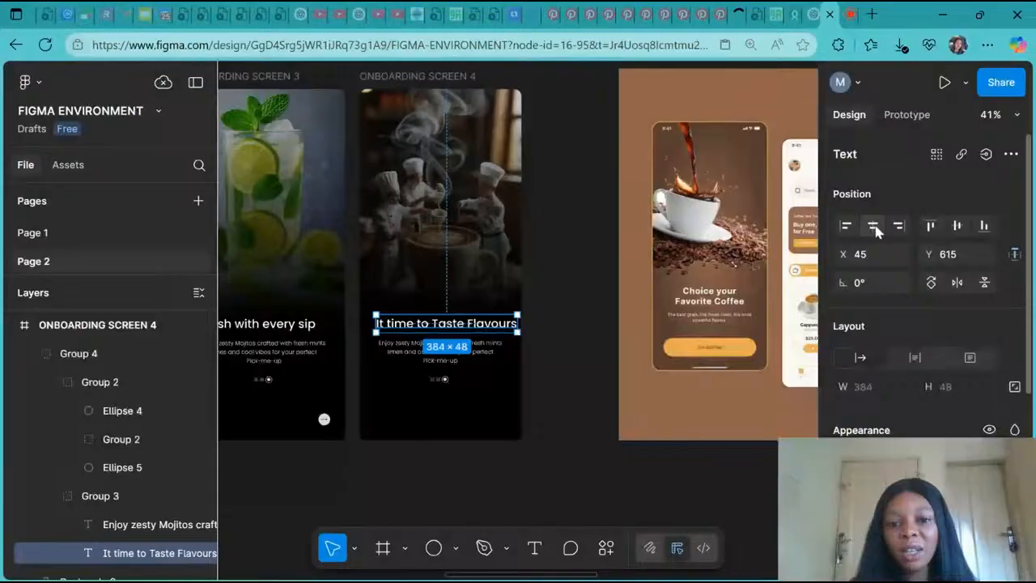
Step: Move the heading down to about Y 631 and try to centre it horizontally
{"action": "left_click", "coordinate": [875, 230]}
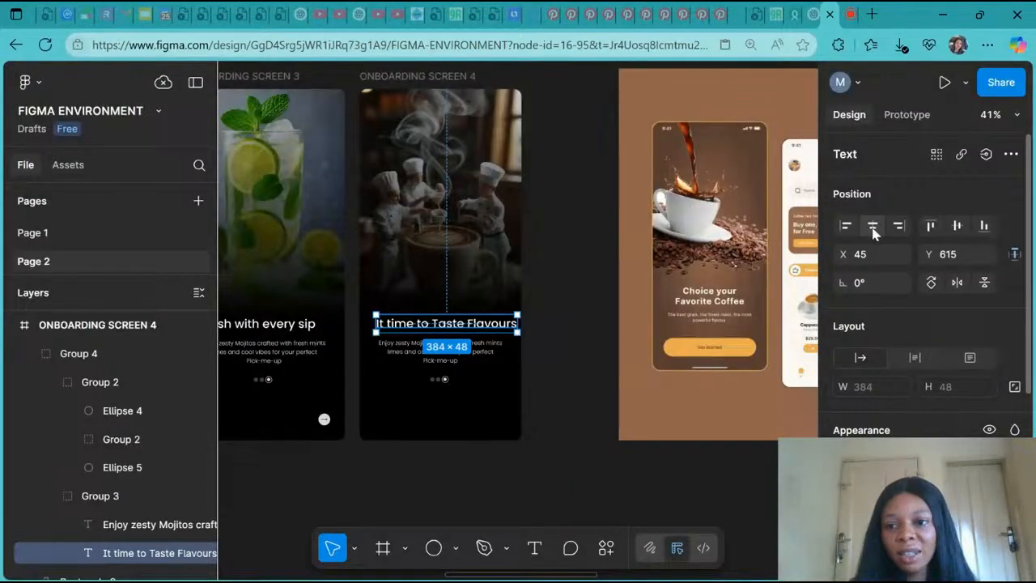
{"action": "double_click", "coordinate": [459, 323]}
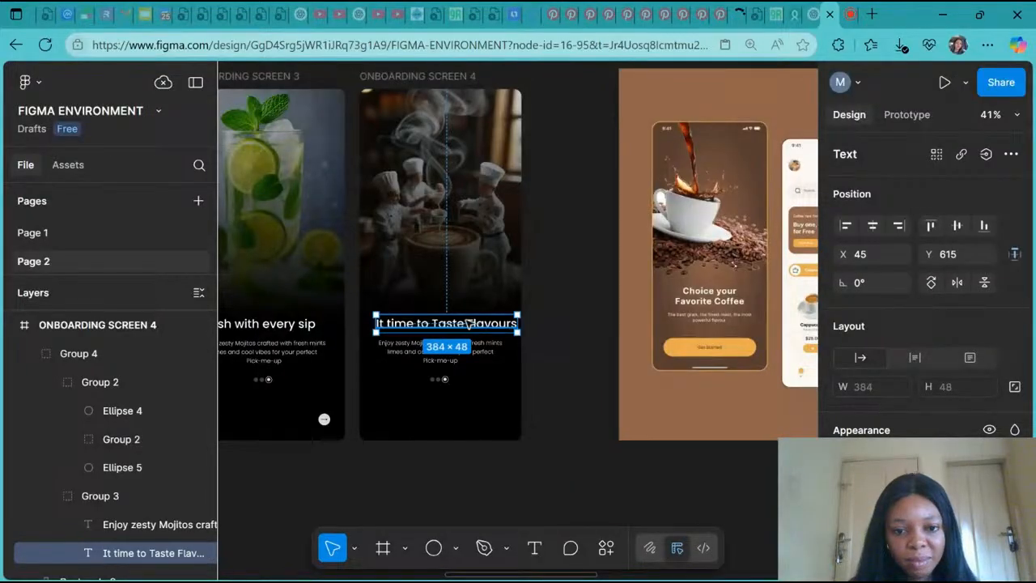
{"action": "left_click_drag", "start_coordinate": [467, 324], "coordinate": [460, 324]}
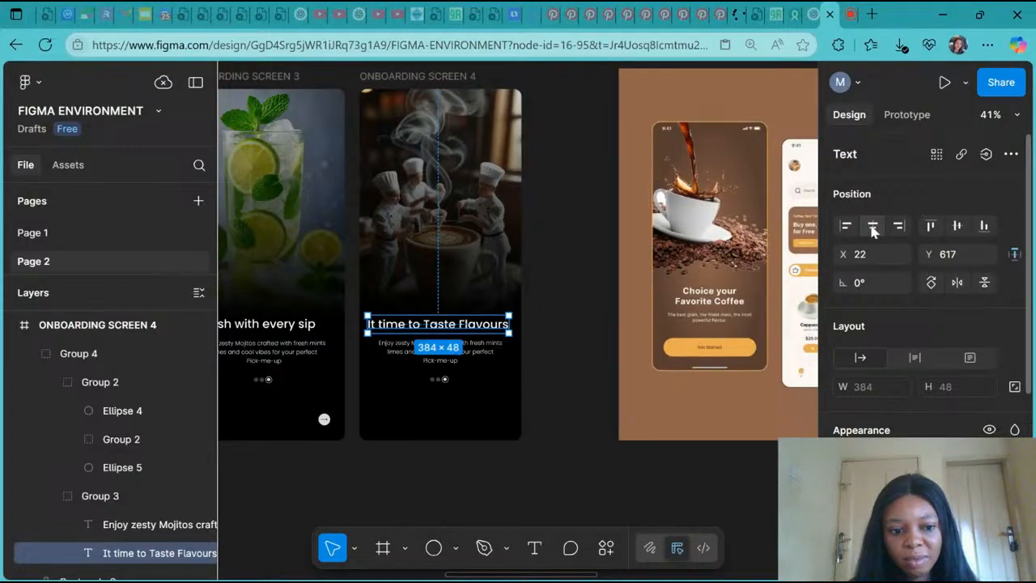
{"action": "left_click_drag", "start_coordinate": [464, 323], "coordinate": [481, 328]}
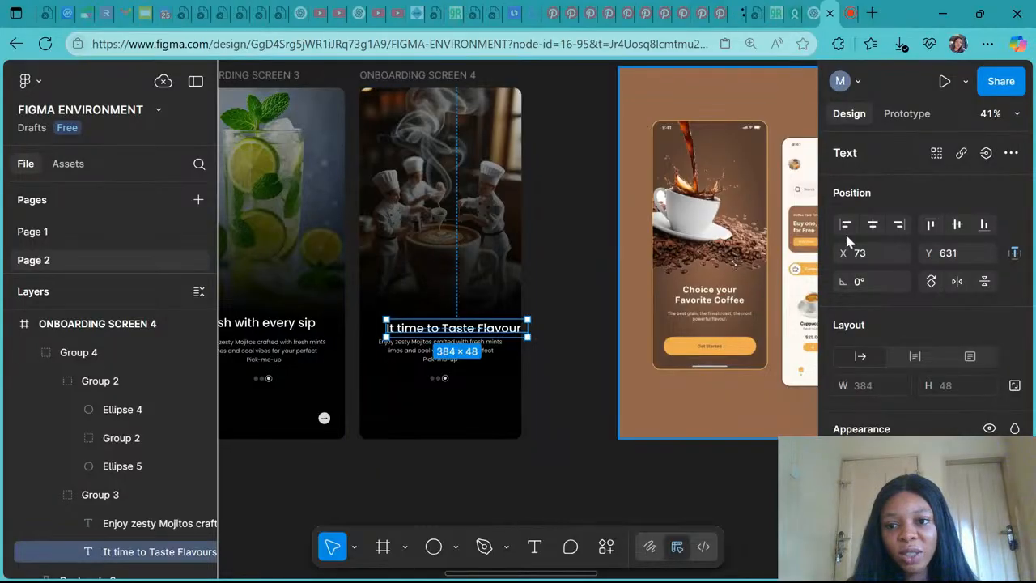
{"action": "left_click", "coordinate": [872, 225]}
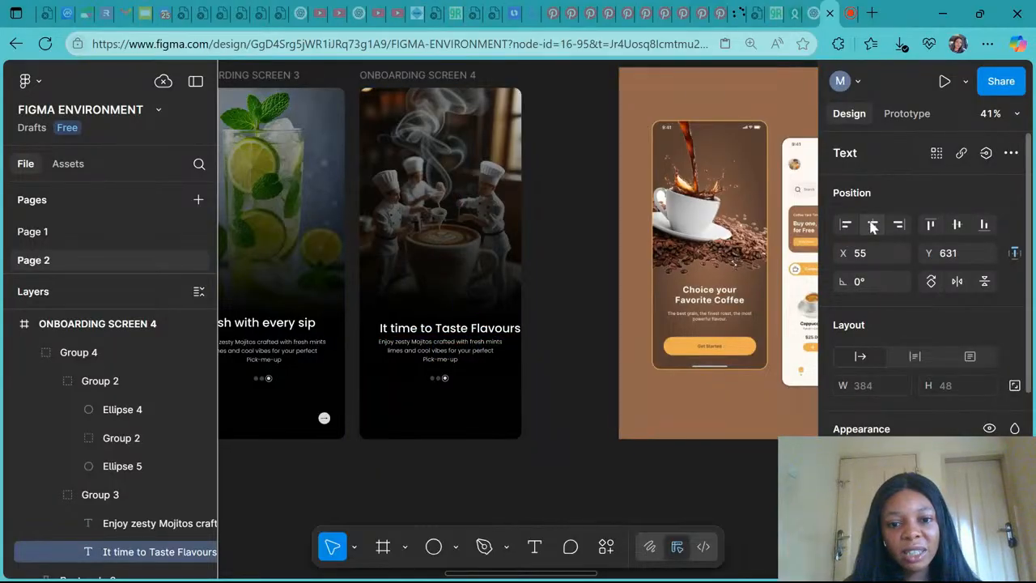
{"action": "left_click", "coordinate": [872, 226]}
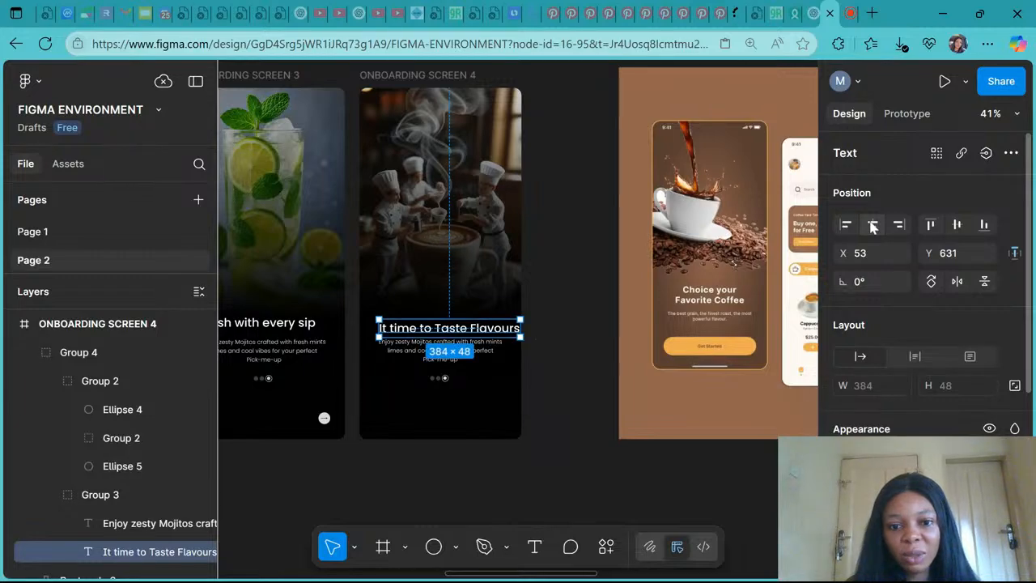
Step: Centre the whole group of heading, description and page dots horizontally on ONBOARDING SCREEN 4
{"action": "left_click", "coordinate": [94, 500]}
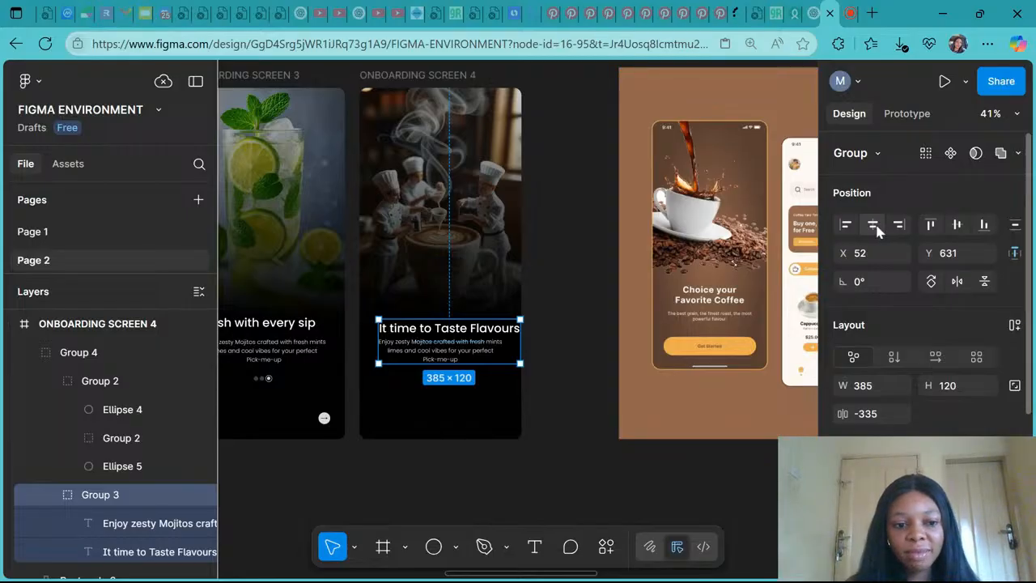
{"action": "scroll", "coordinate": [126, 493], "scroll_direction": "down", "scroll_amount": 1}
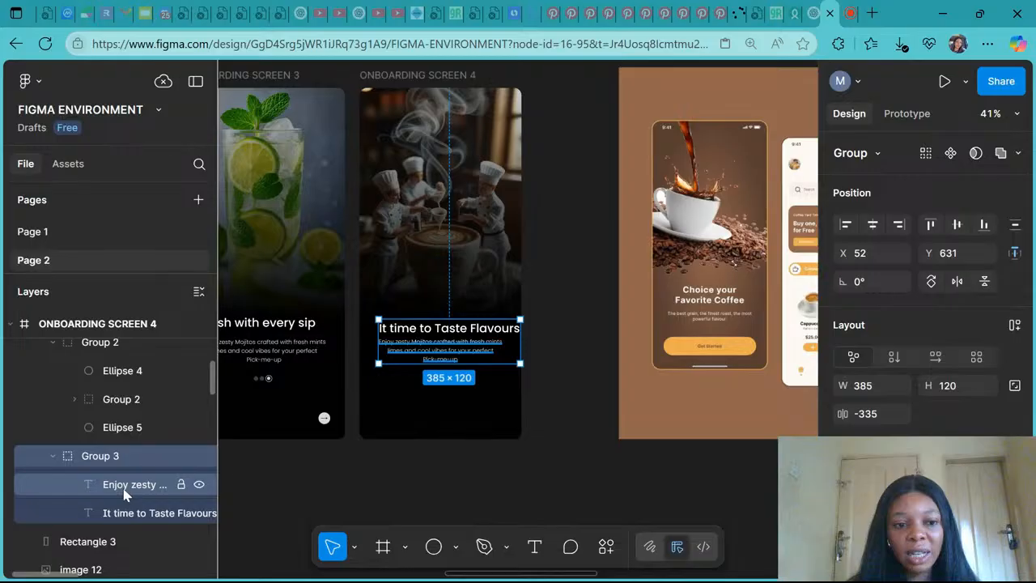
{"action": "scroll", "coordinate": [51, 395], "scroll_direction": "up", "scroll_amount": 2}
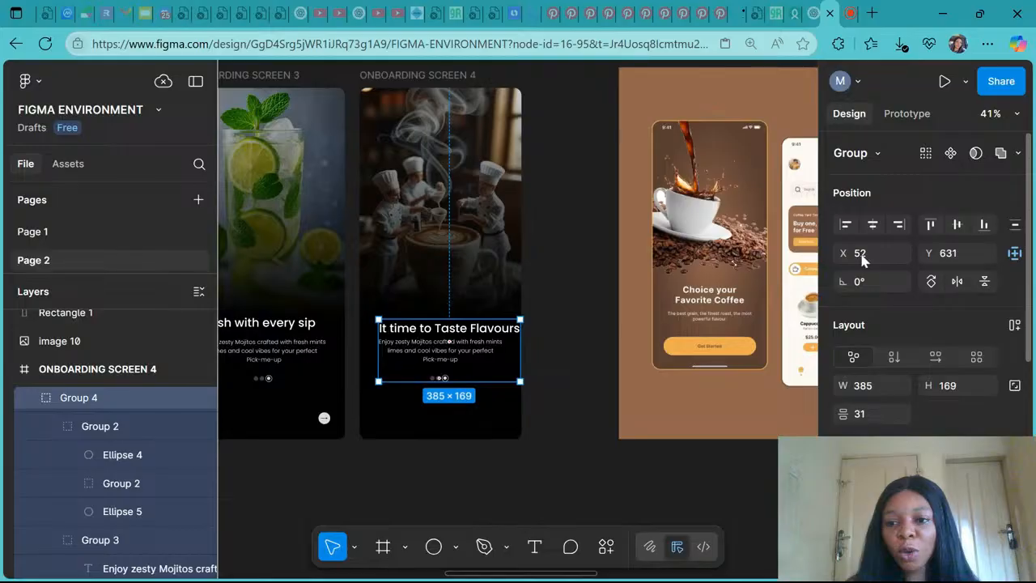
{"action": "left_click", "coordinate": [873, 224]}
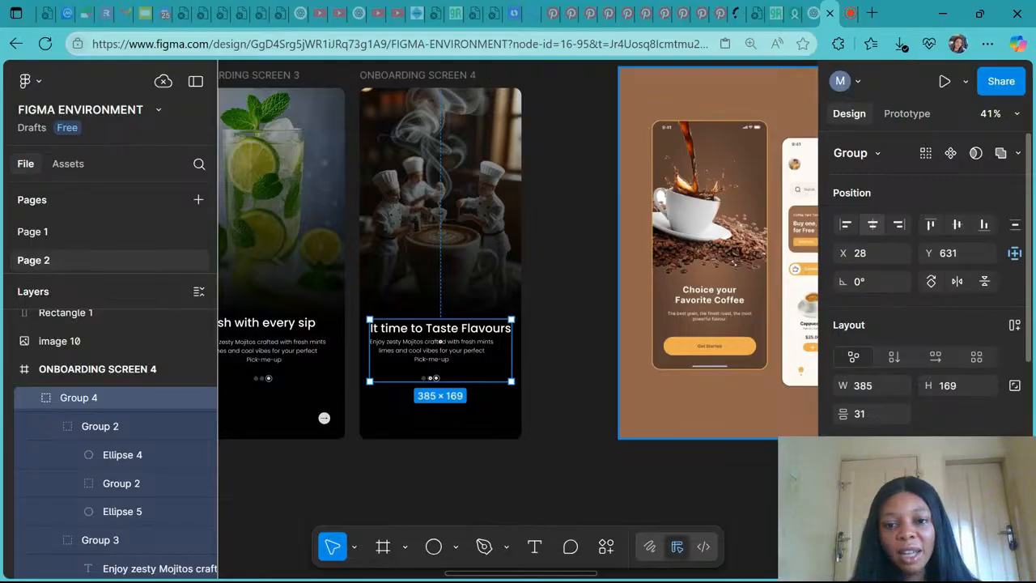
Step: Shift the heading on ONBOARDING SCREEN 4 slightly left to X 21, keeping it at Y 631
{"action": "scroll", "coordinate": [411, 374], "scroll_direction": "up", "scroll_amount": 5, "text": "ctrl"}
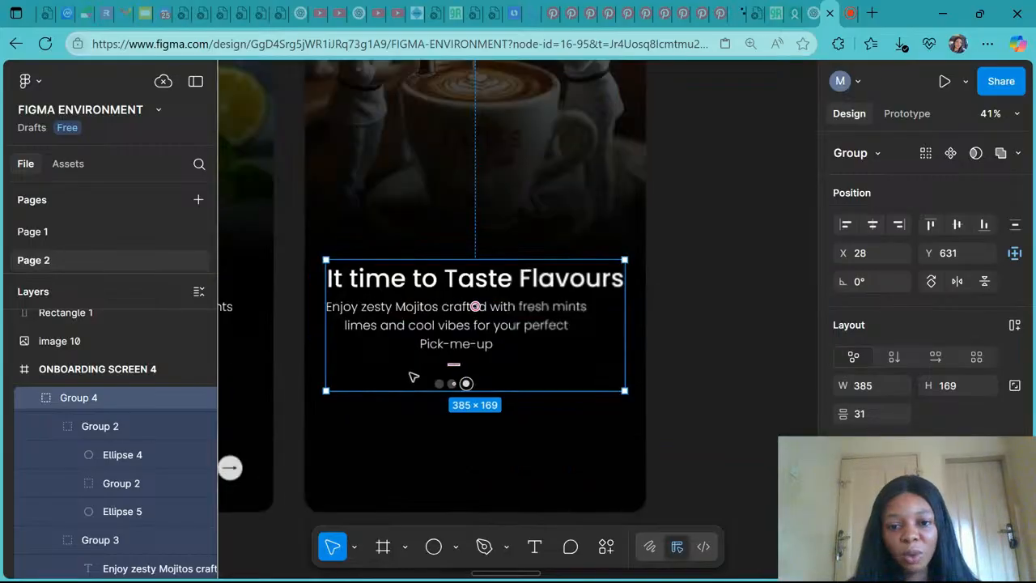
{"action": "left_click", "coordinate": [530, 293]}
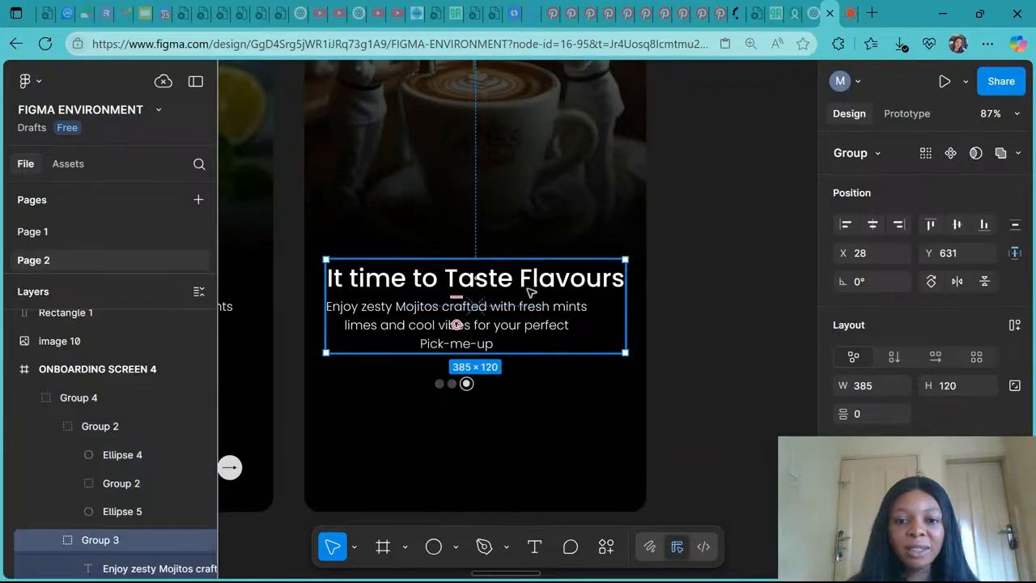
{"action": "left_click", "coordinate": [530, 285]}
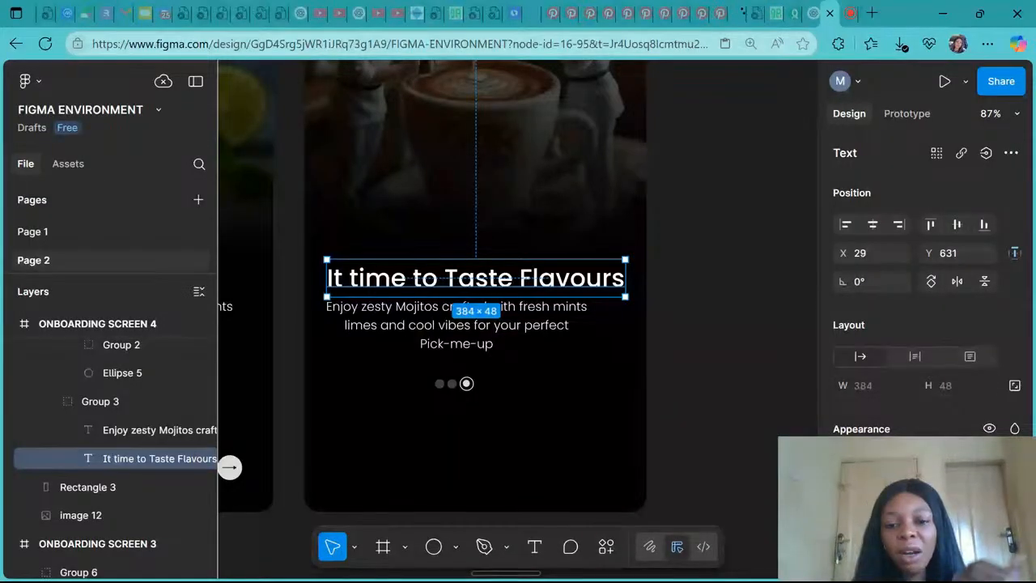
{"action": "scroll", "coordinate": [624, 278], "scroll_direction": "down", "scroll_amount": 3}
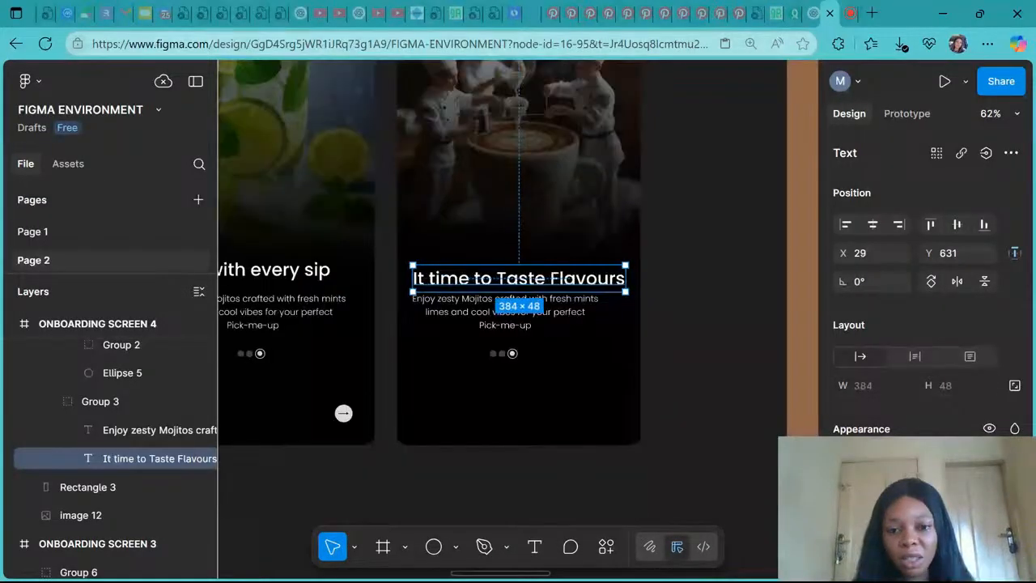
{"action": "left_click", "coordinate": [531, 325]}
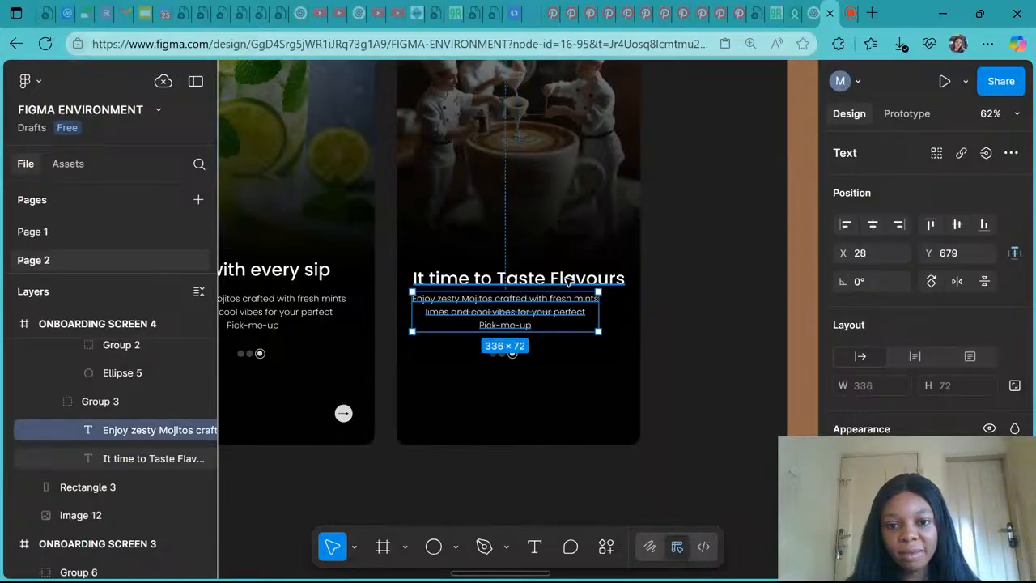
{"action": "left_click", "coordinate": [569, 280]}
{"action": "mouse_move", "coordinate": [569, 279]}
{"action": "left_mouse_down"}
{"action": "mouse_move", "coordinate": [551, 280]}
{"action": "mouse_move", "coordinate": [566, 280]}
{"action": "left_mouse_up"}
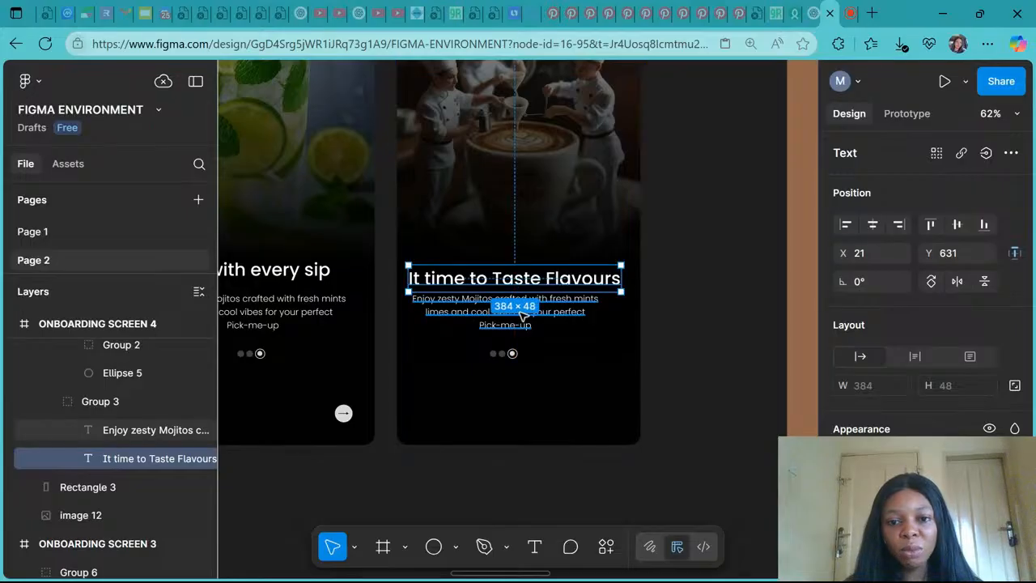
{"action": "left_click", "coordinate": [522, 316]}
Step: Ungroup the text and page dots on ONBOARDING SCREEN 4 and delete the page dots
{"action": "left_click", "coordinate": [504, 365]}
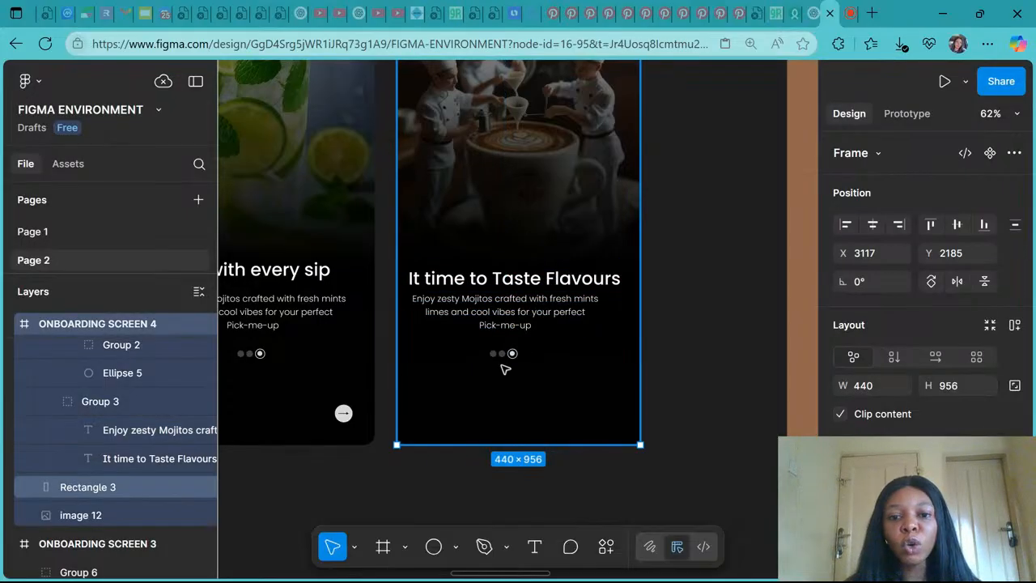
{"action": "left_click", "coordinate": [506, 355]}
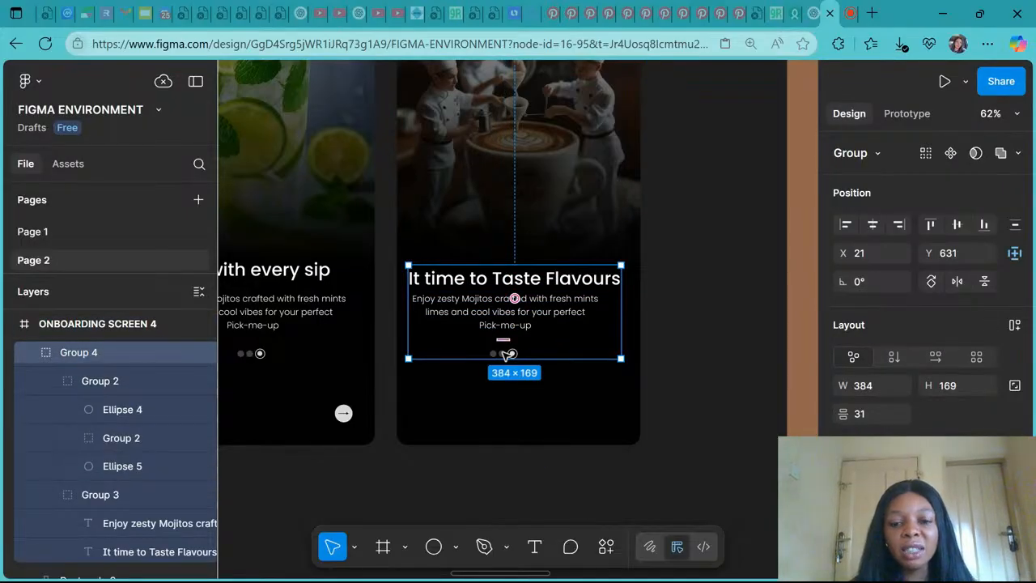
{"action": "right_click", "coordinate": [503, 353]}
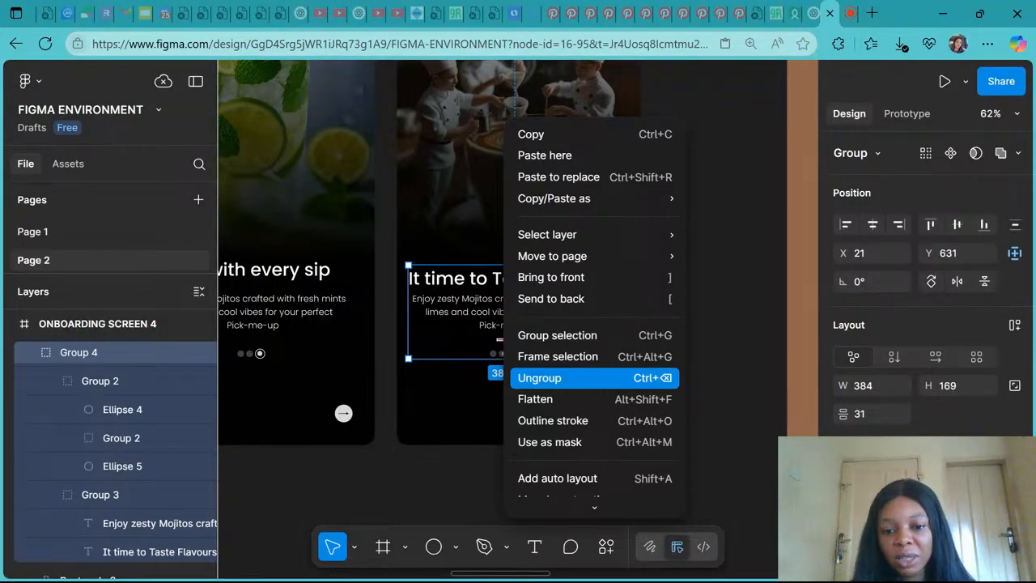
{"action": "left_click", "coordinate": [568, 377]}
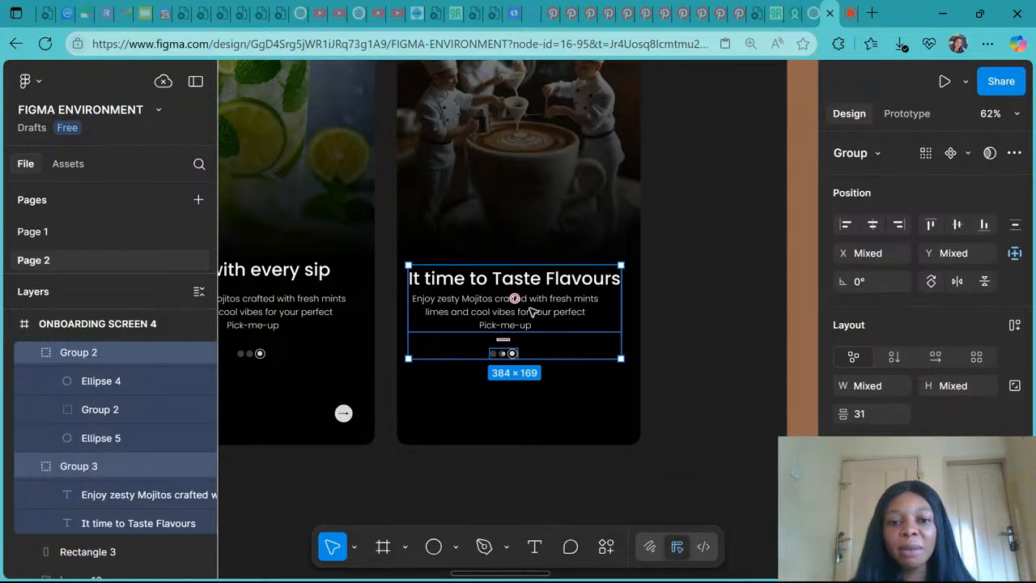
{"action": "left_click", "coordinate": [506, 358]}
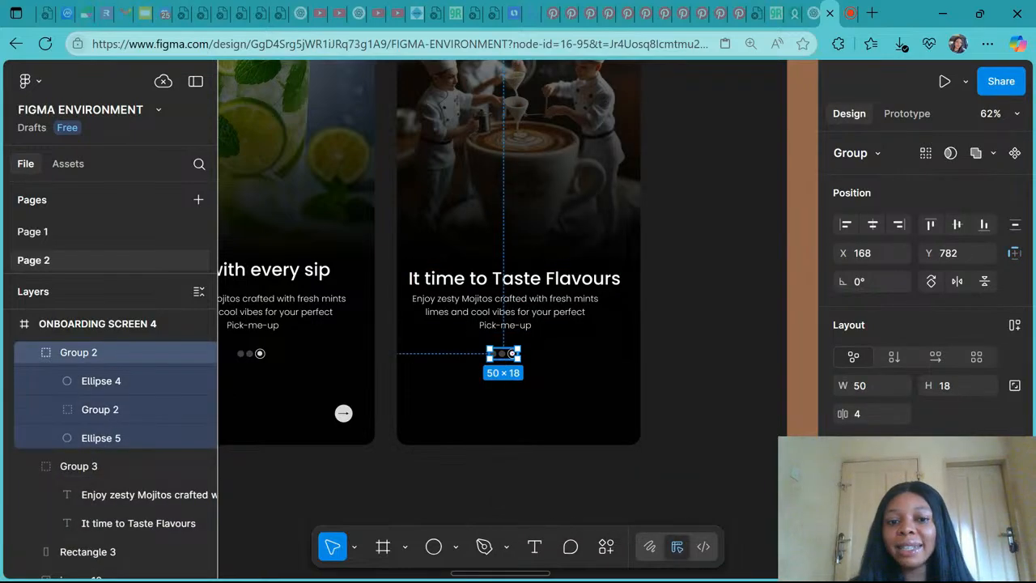
{"action": "key", "text": "Delete"}
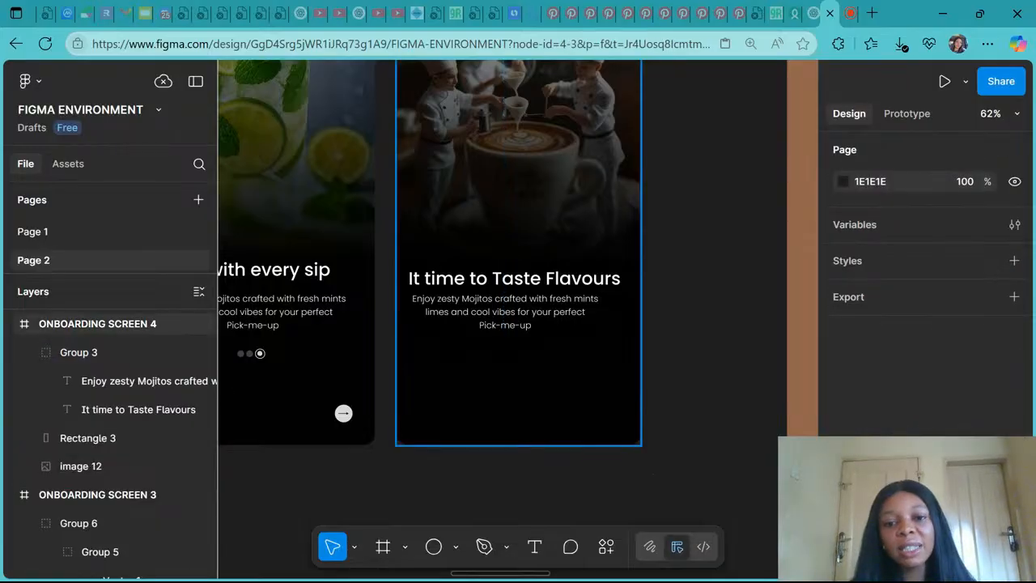
Step: Ungroup the heading and description on ONBOARDING SCREEN 4 into separate text layers
{"action": "left_click", "coordinate": [534, 308]}
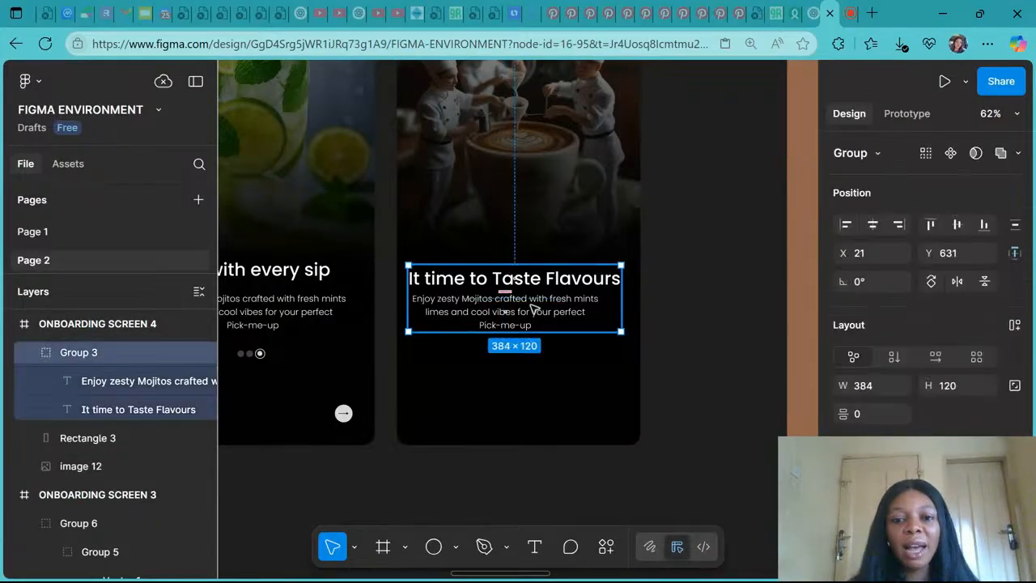
{"action": "right_click", "coordinate": [534, 309]}
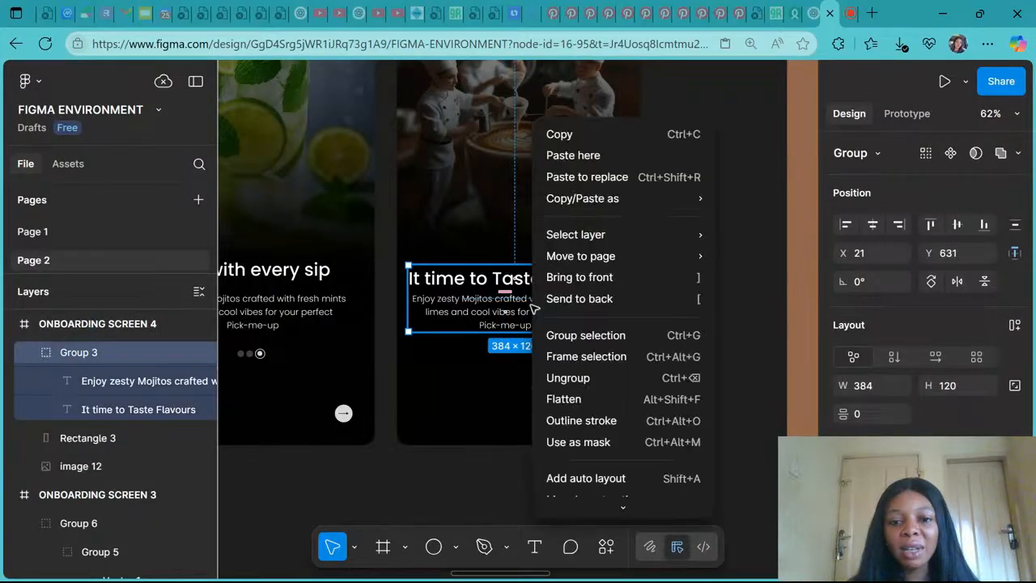
{"action": "left_click", "coordinate": [578, 377]}
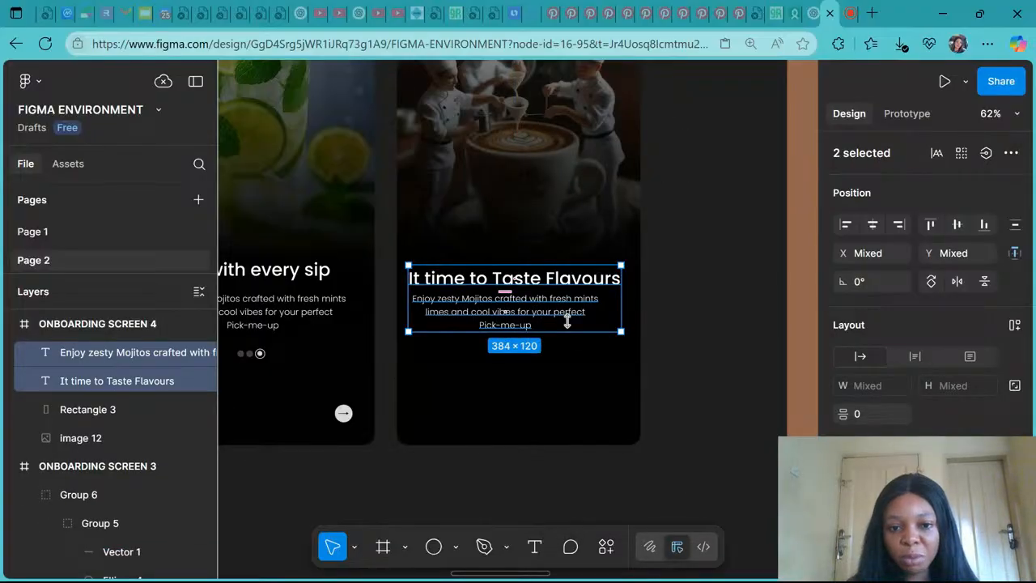
{"action": "scroll", "coordinate": [566, 322], "scroll_direction": "down", "scroll_amount": 5}
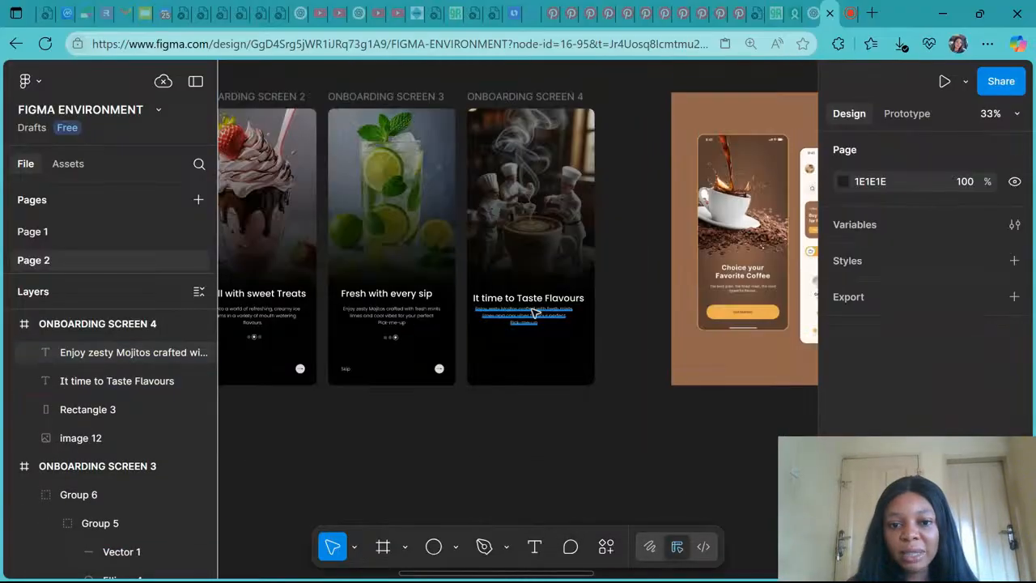
{"action": "left_click", "coordinate": [541, 301]}
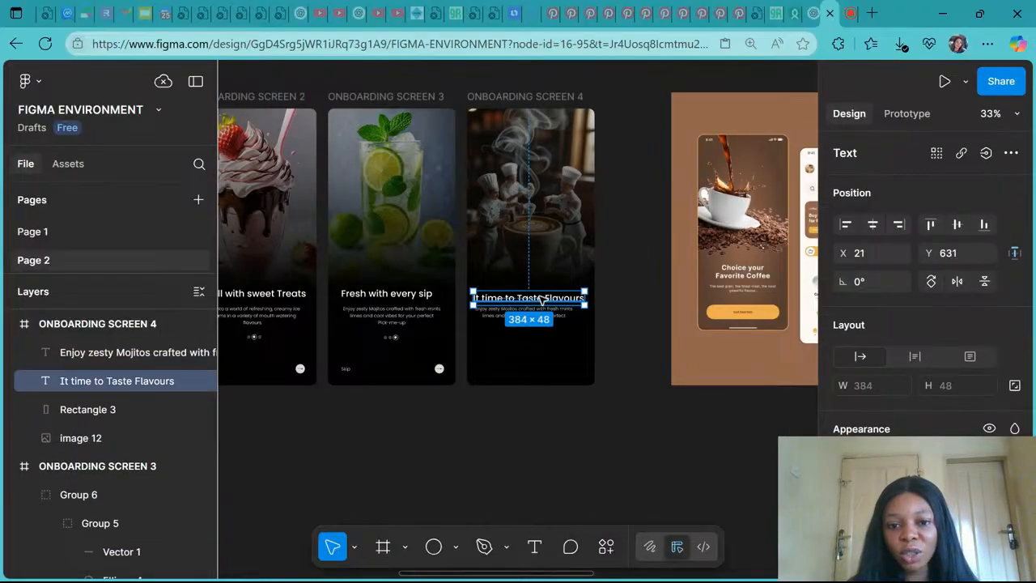
{"action": "right_click", "coordinate": [395, 315]}
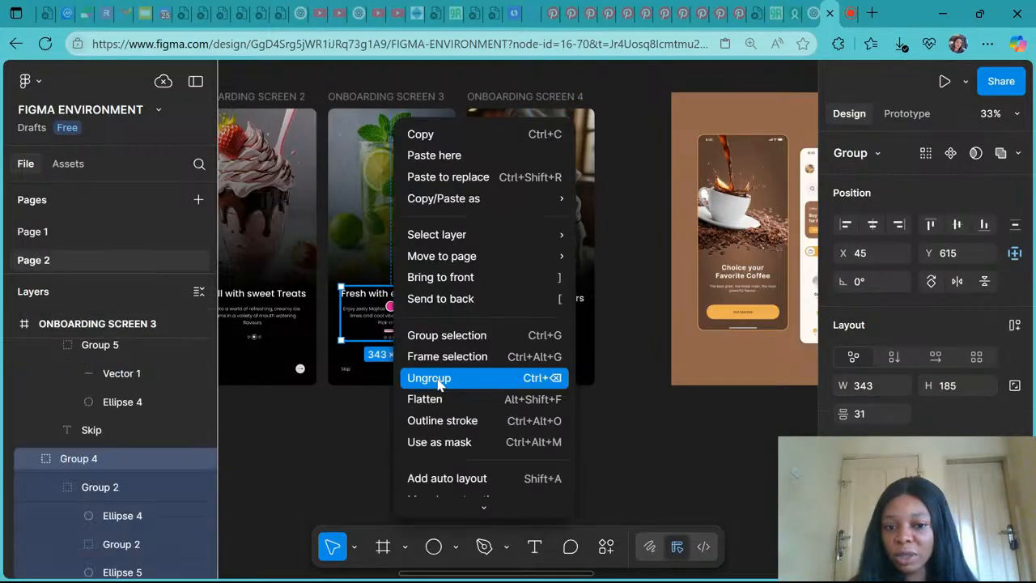
{"action": "left_click", "coordinate": [592, 395]}
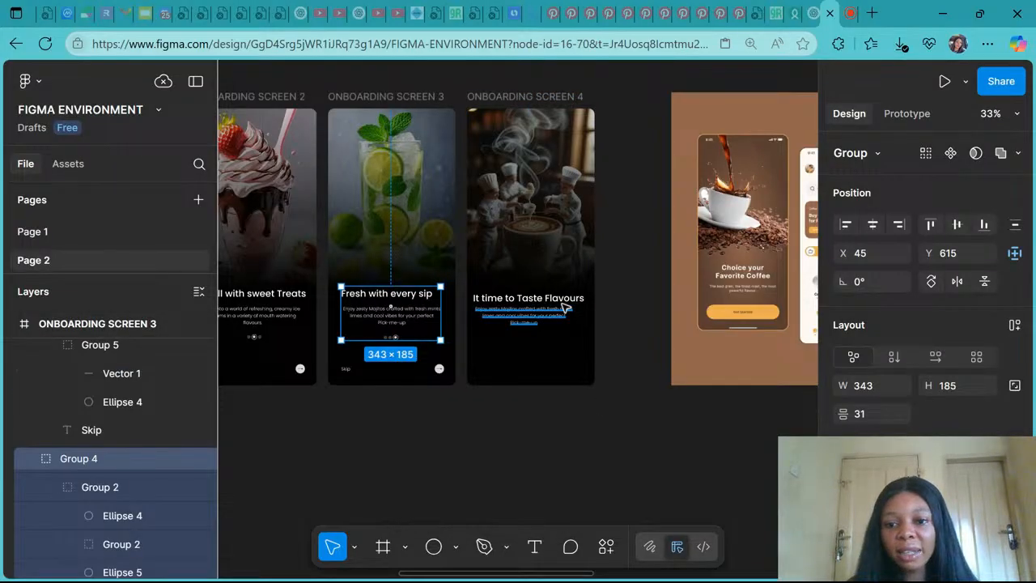
Step: Centre the description and heading horizontally on ONBOARDING SCREEN 4, with the description at X 52, Y 701 and the heading at X 28
{"action": "scroll", "coordinate": [564, 307], "scroll_direction": "up", "scroll_amount": 3}
{"action": "left_click", "coordinate": [503, 320]}
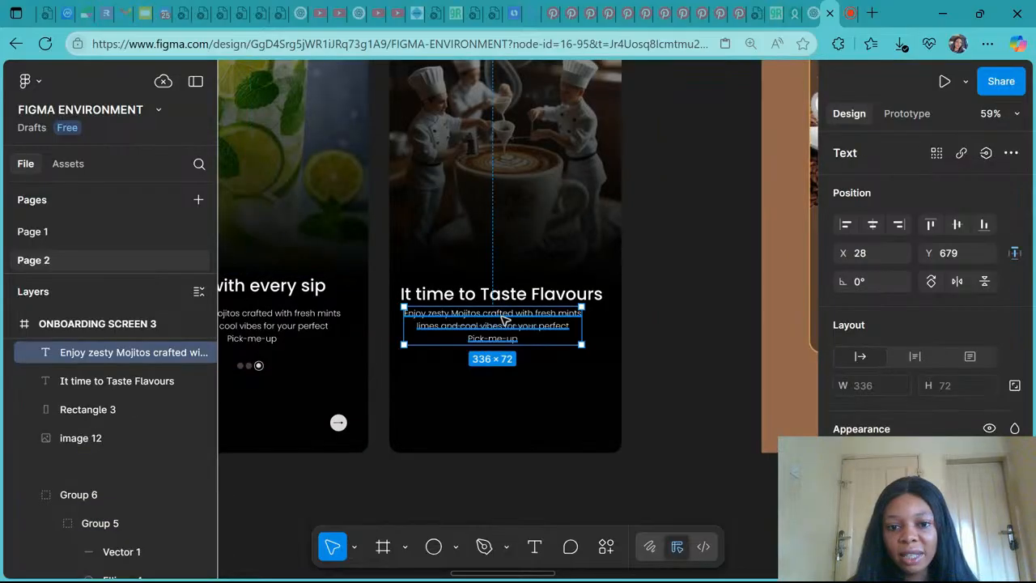
{"action": "left_click_drag", "start_coordinate": [504, 320], "coordinate": [516, 331]}
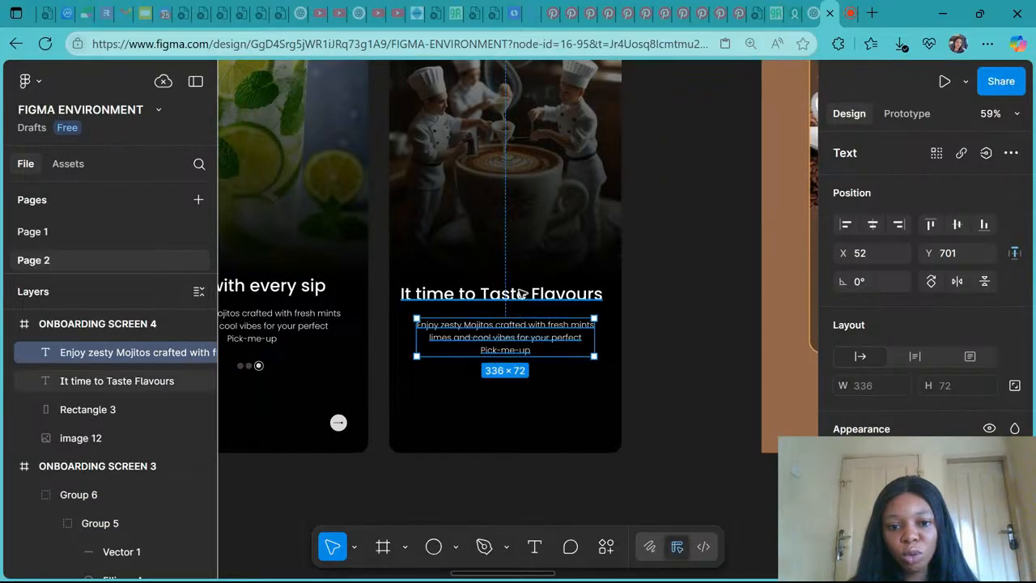
{"action": "left_click", "coordinate": [522, 293]}
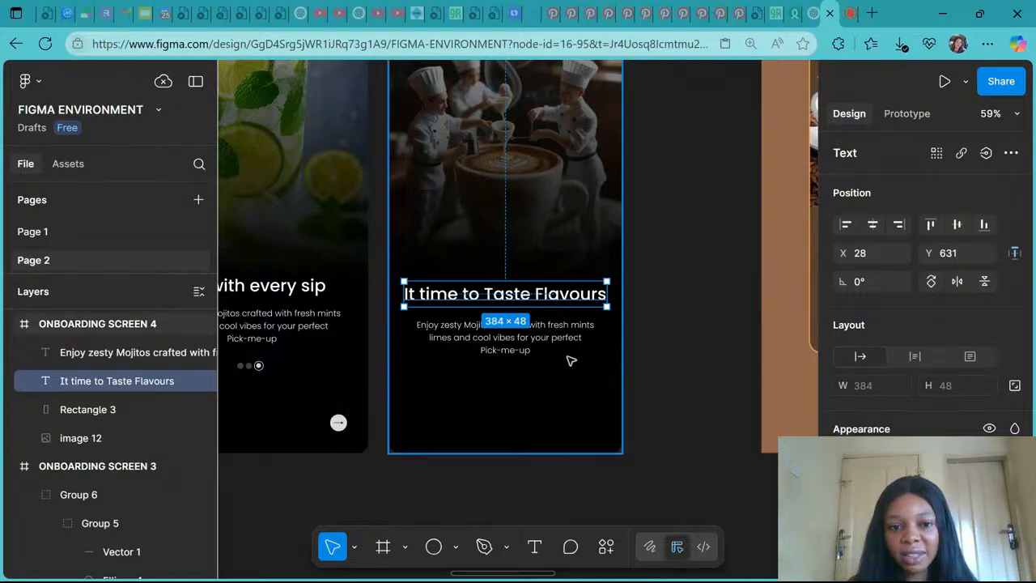
Step: Replace the mojito description on ONBOARDING SCREEN 4 with new text beginning "The best"
{"action": "scroll", "coordinate": [571, 360], "scroll_direction": "down", "scroll_amount": 3}
{"action": "left_click", "coordinate": [527, 341]}
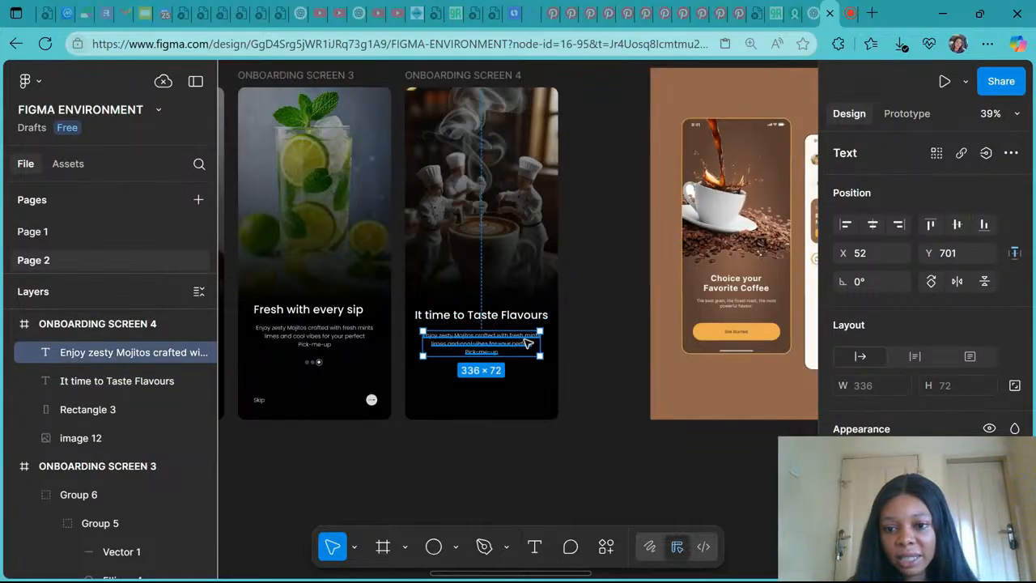
{"action": "scroll", "coordinate": [528, 344], "scroll_direction": "right", "scroll_amount": 2}
{"action": "scroll", "coordinate": [528, 344], "scroll_direction": "left", "scroll_amount": 1}
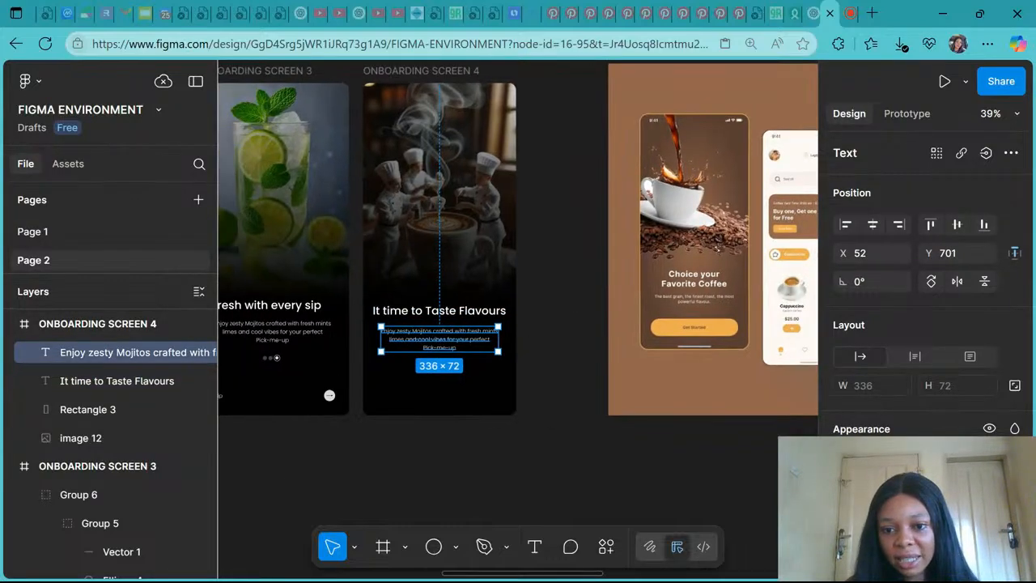
{"action": "scroll", "coordinate": [526, 340], "scroll_direction": "up", "scroll_amount": 4}
{"action": "double_click", "coordinate": [341, 348]}
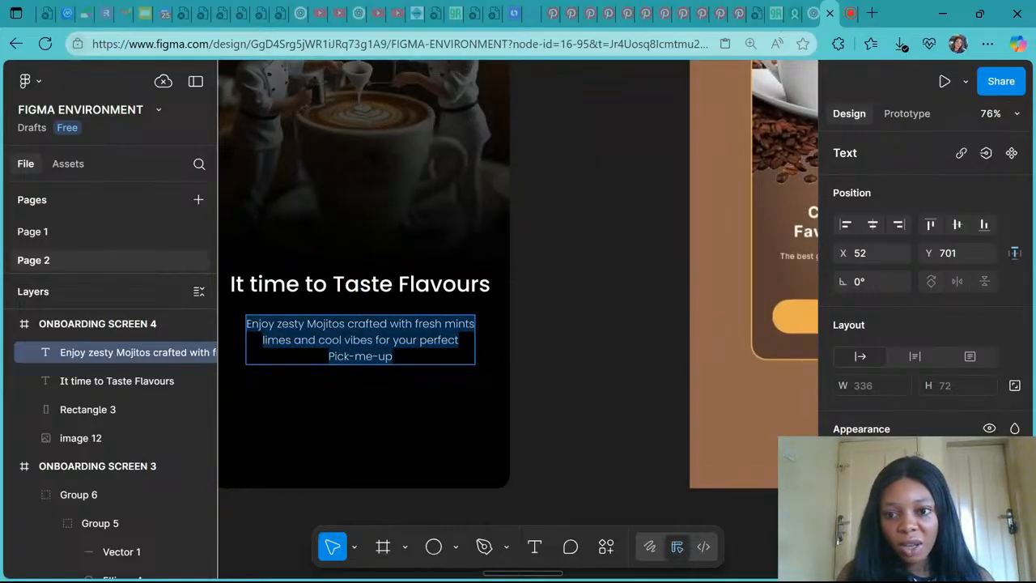
{"action": "type", "text": "E"}
{"action": "key", "text": "BackSpace"}
{"action": "type", "text": "The"}
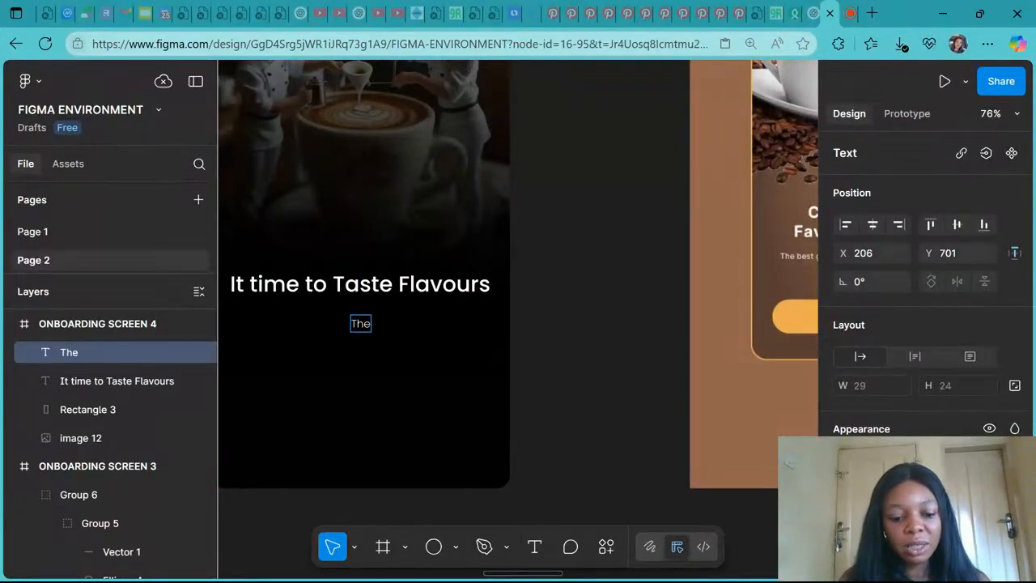
{"action": "type", "text": " best"}
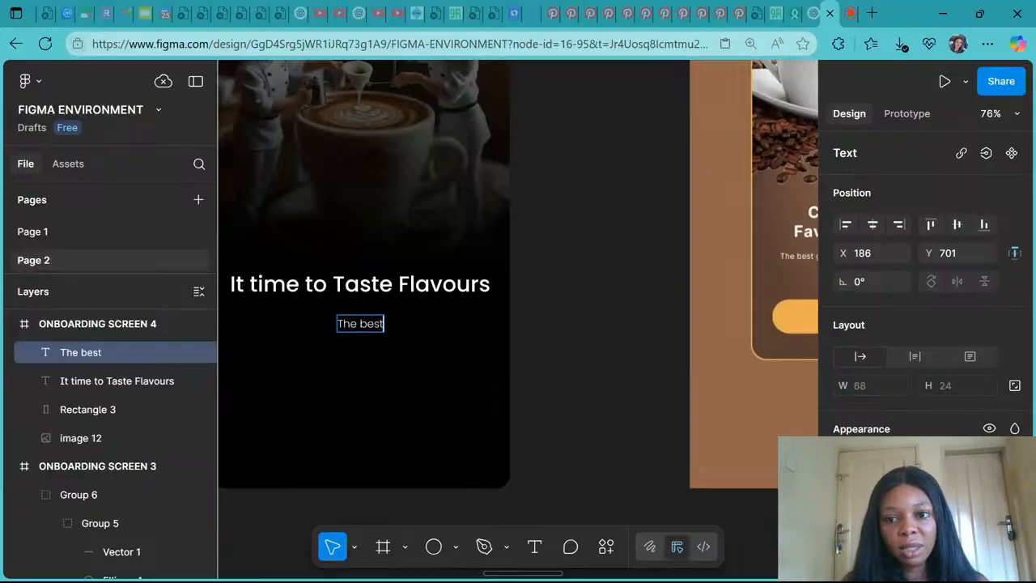
{"action": "scroll", "coordinate": [361, 345], "scroll_direction": "down", "scroll_amount": 3}
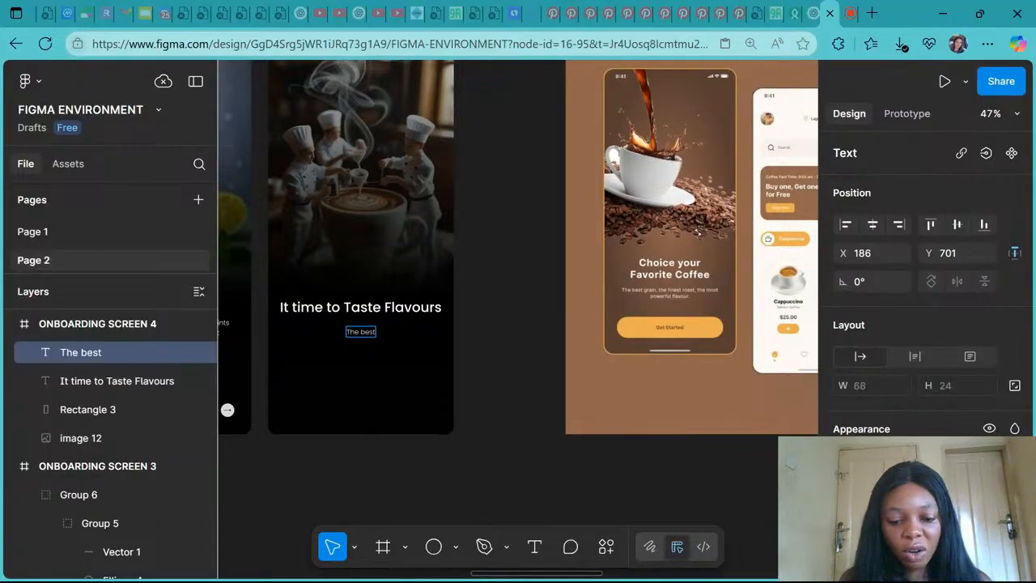
{"action": "type", "text": "coffe"}
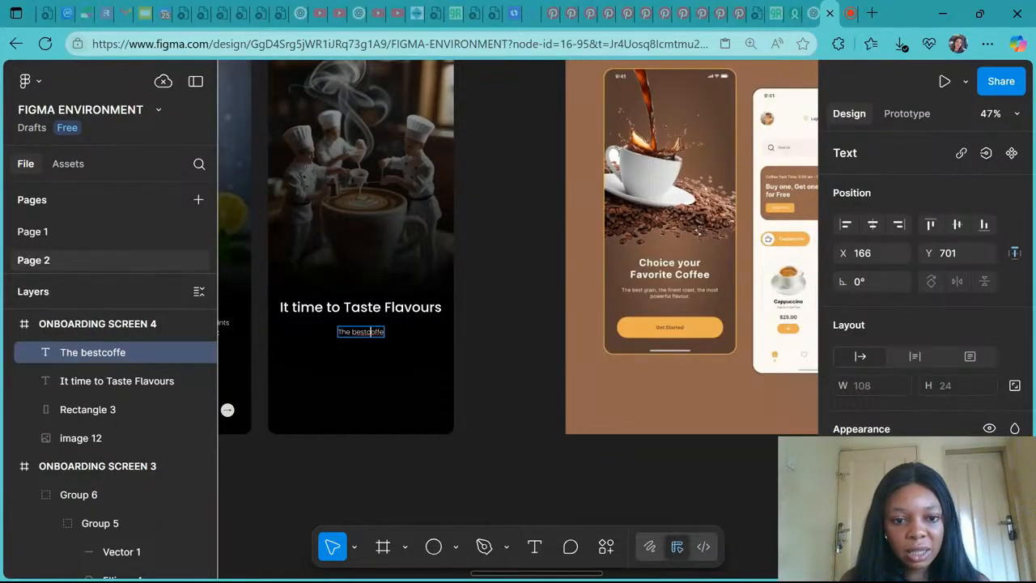
{"action": "key", "text": "BackSpace"}
{"action": "key", "text": "BackSpace"}
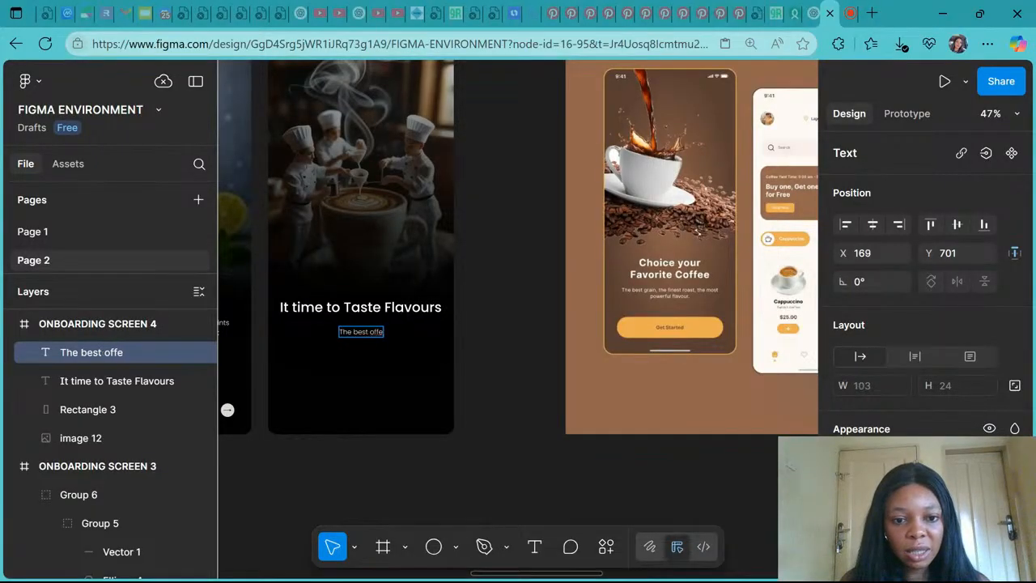
{"action": "key", "text": "BackSpace"}
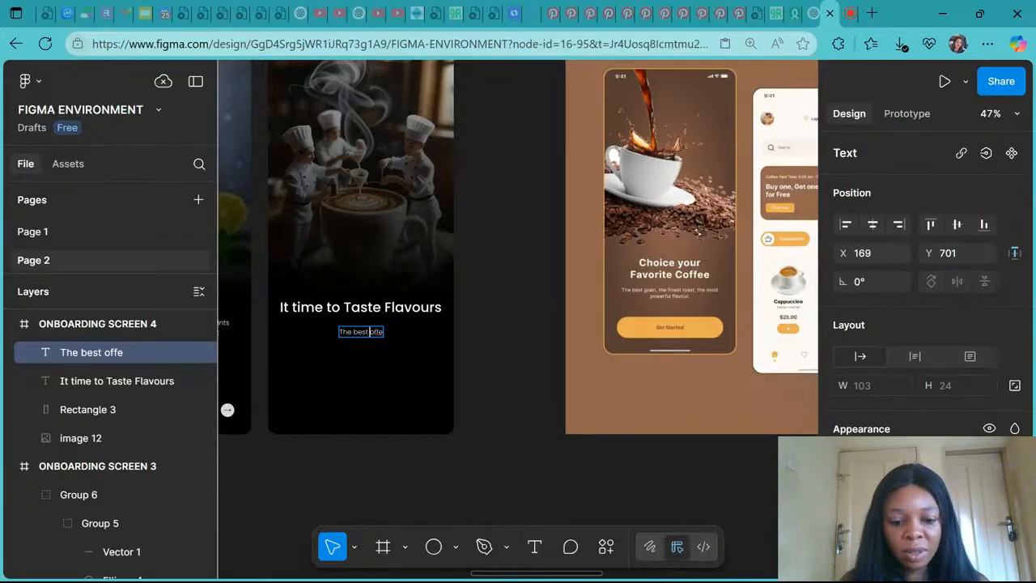
{"action": "type", "text": "coff"}
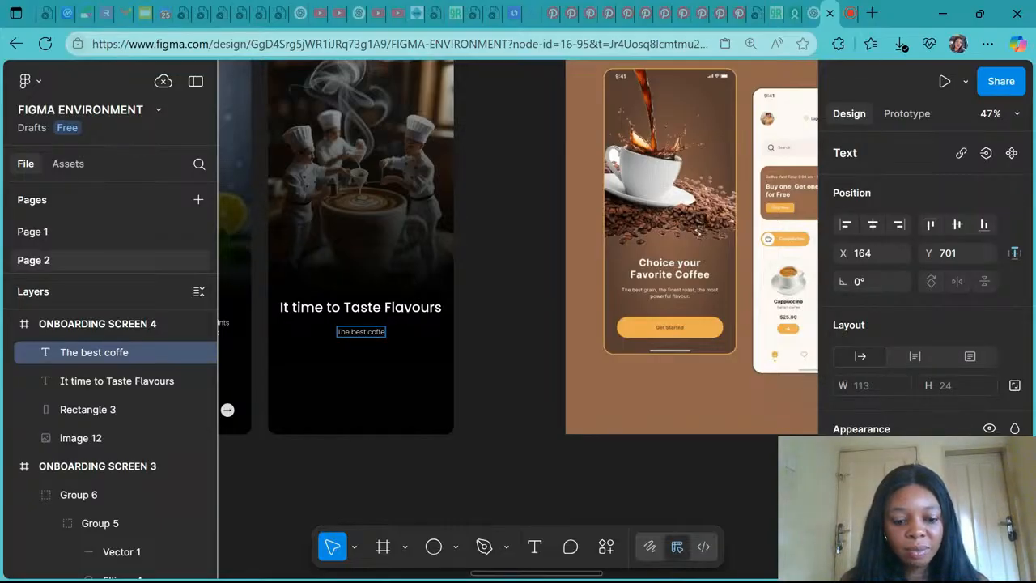
{"action": "type", "text": "e"}
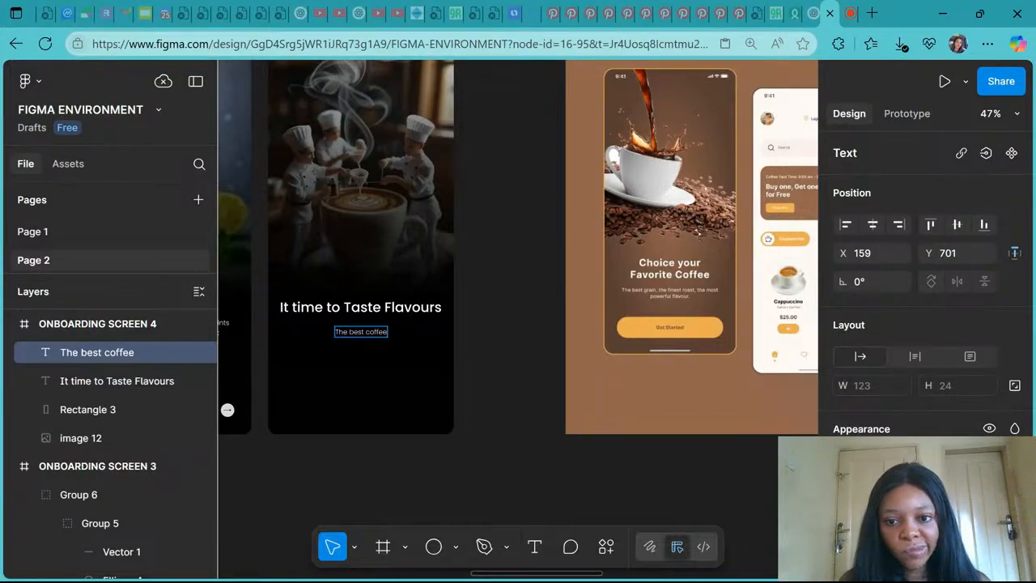
{"action": "key", "text": "BackSpace"}
{"action": "key", "text": "BackSpace"}
{"action": "key", "text": "BackSpace"}
{"action": "key", "text": "BackSpace"}
{"action": "key", "text": "BackSpace"}
{"action": "key", "text": "BackSpace"}
{"action": "key", "text": "BackSpace"}
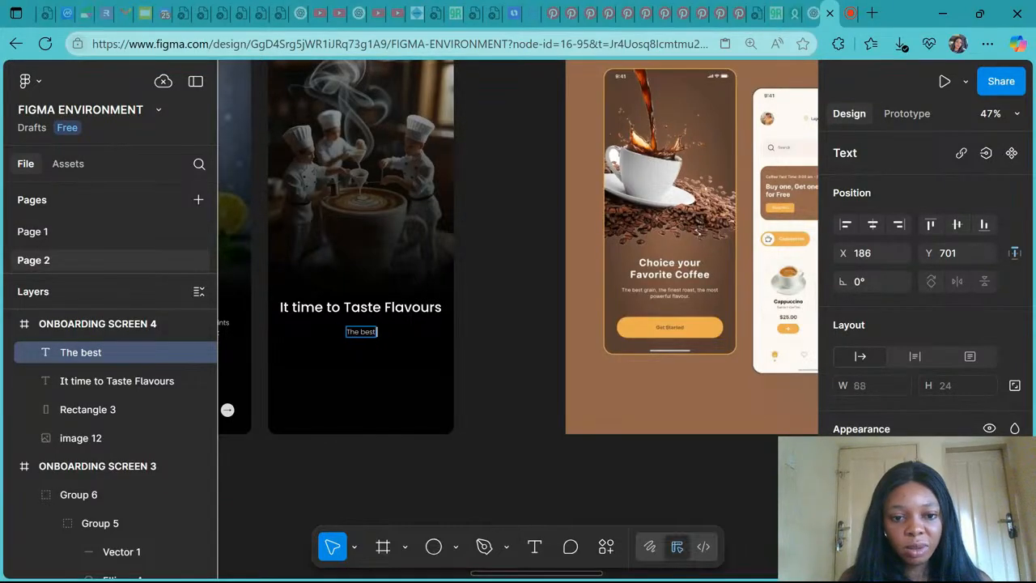
Step: Continue the description on ONBOARDING SCREEN 4 with "grain, the finest roast, the most powerful flavour"
{"action": "type", "text": "g"}
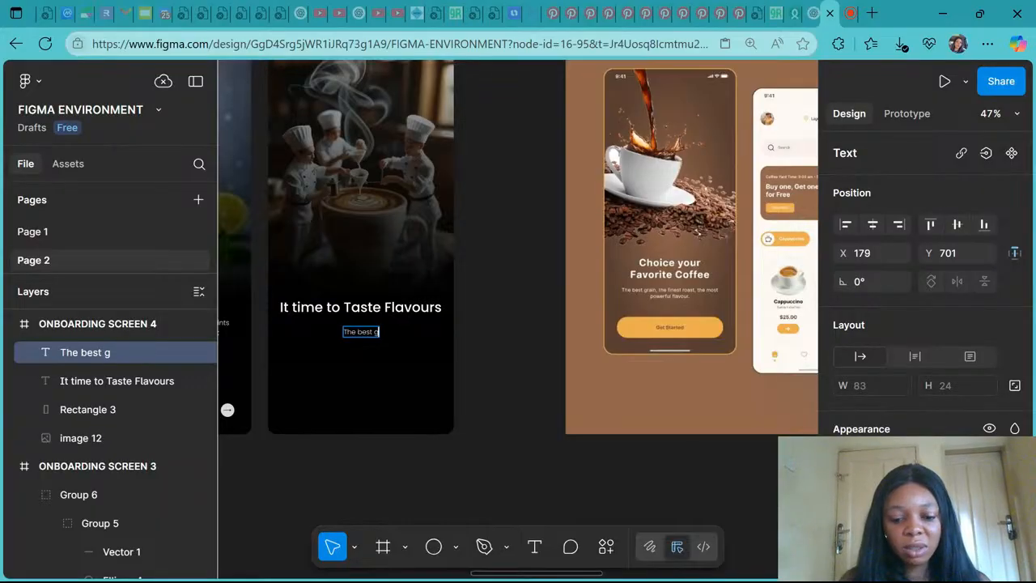
{"action": "type", "text": "rain,"}
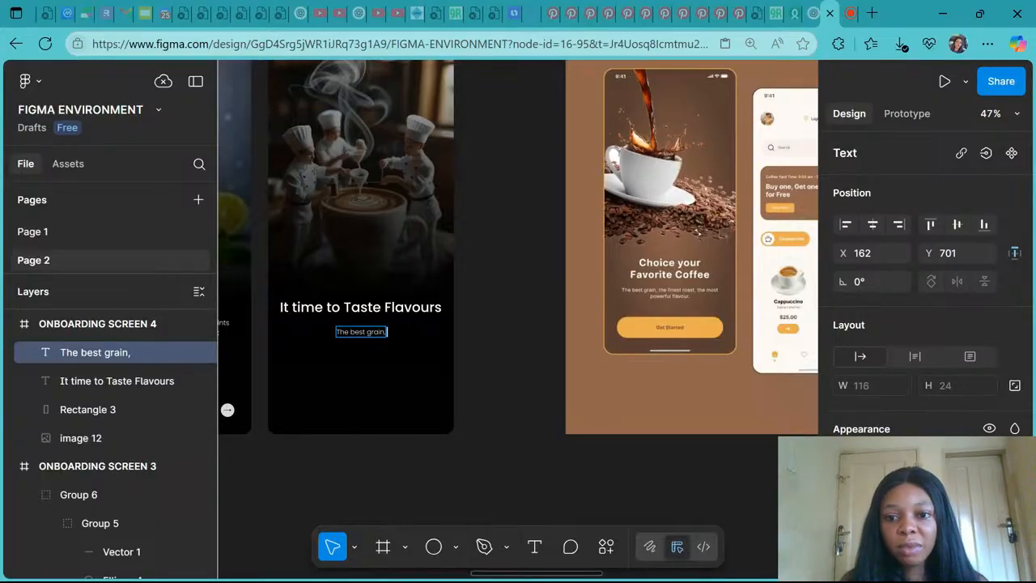
{"action": "type", "text": " the fin"}
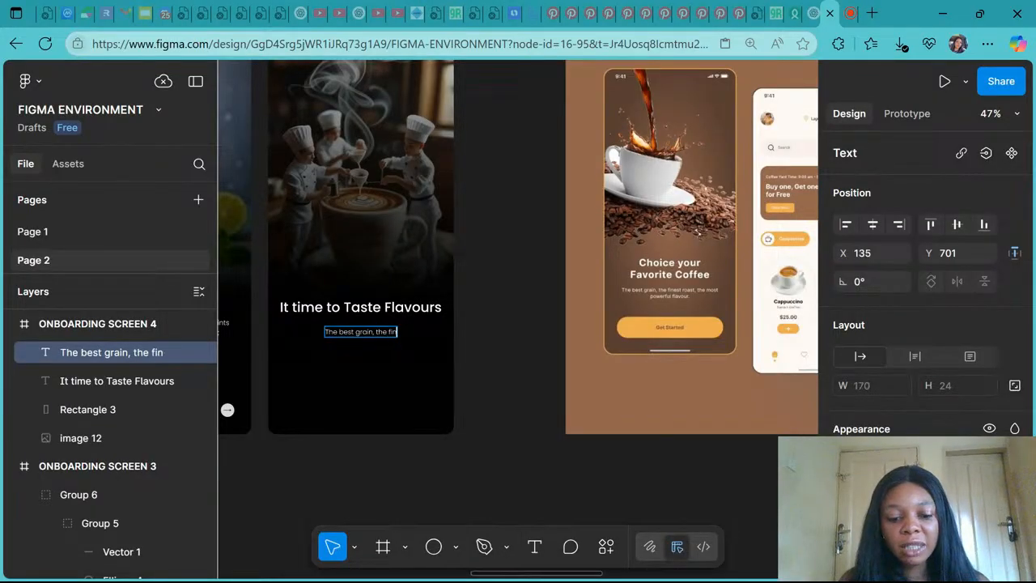
{"action": "type", "text": "est roa"}
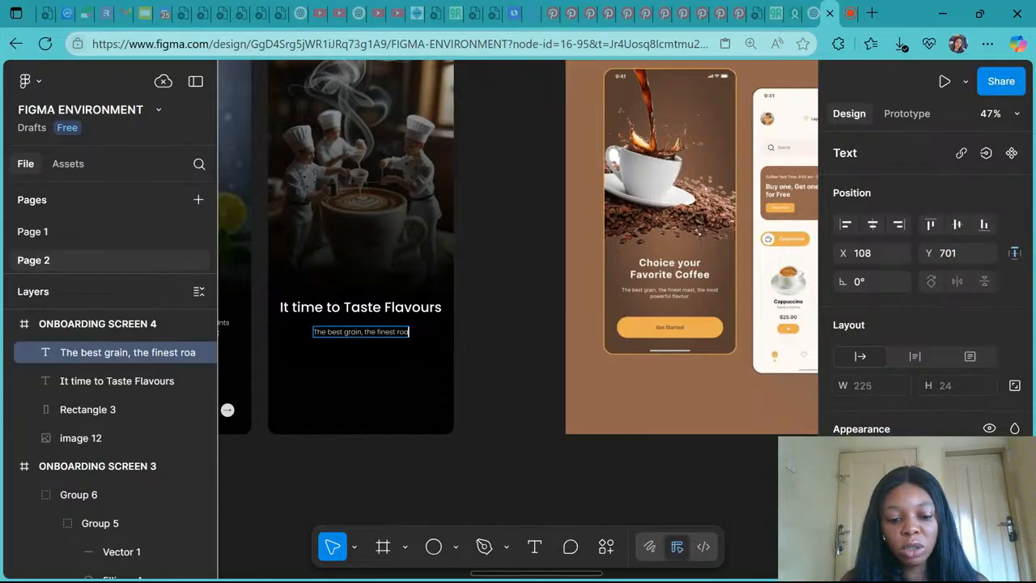
{"action": "type", "text": "st, th"}
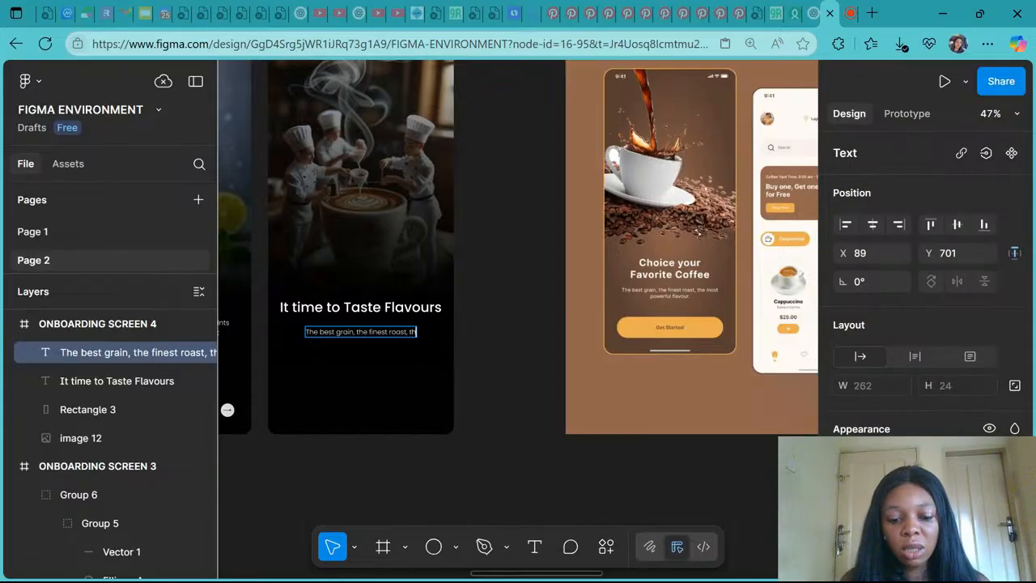
{"action": "type", "text": "e most"}
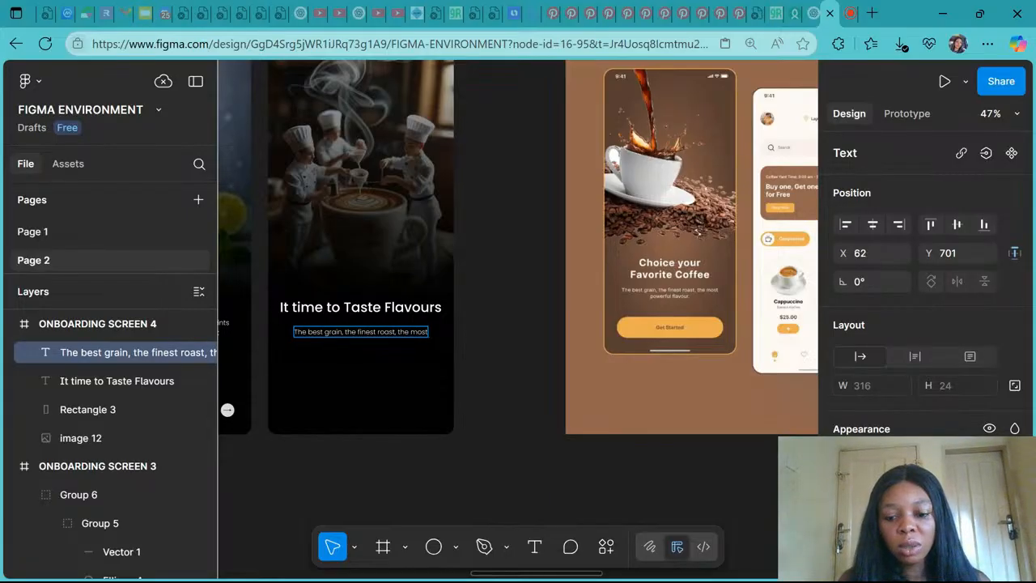
{"action": "type", "text": " powerful"}
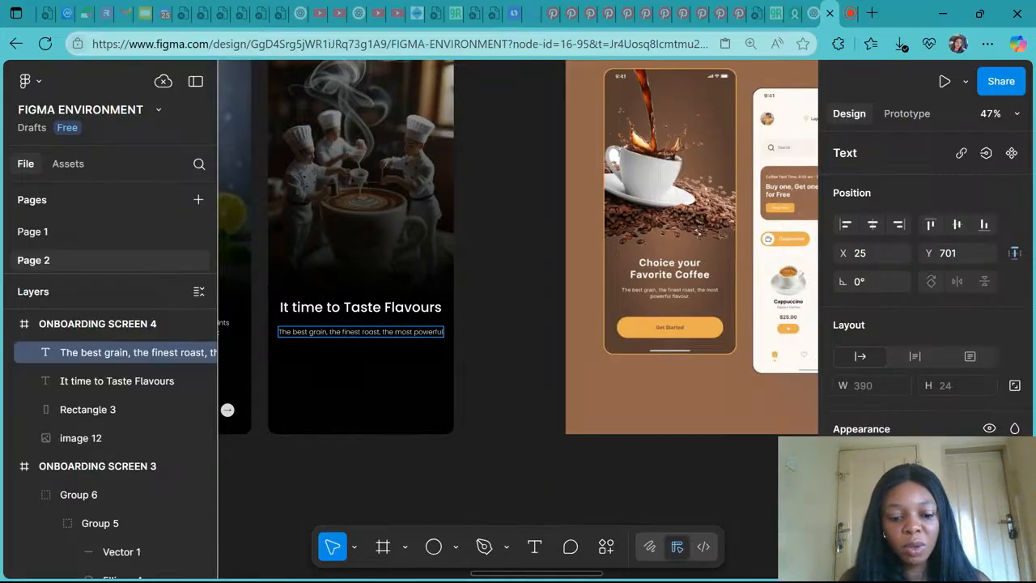
{"action": "type", "text": " f"}
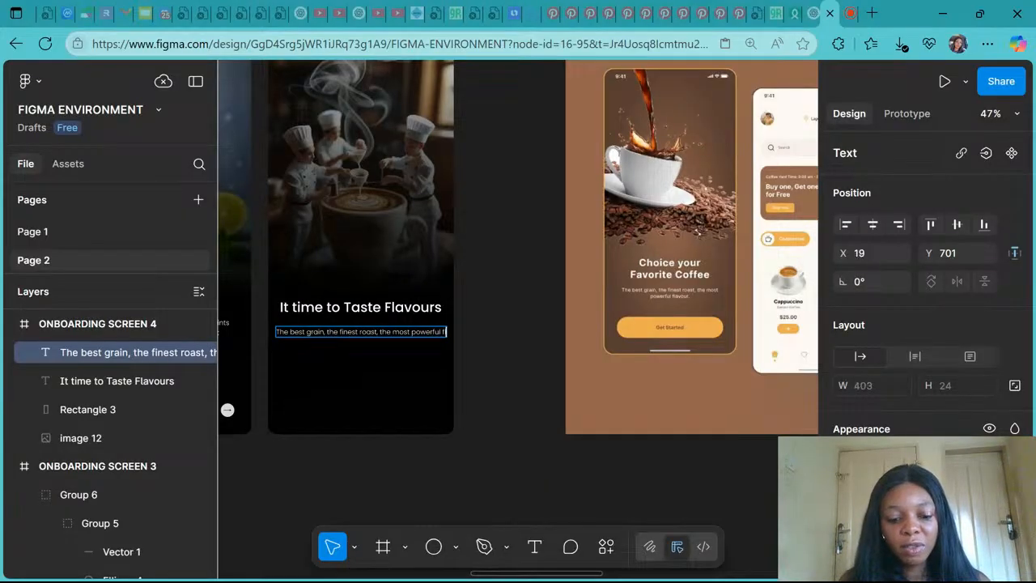
{"action": "type", "text": "lavour."}
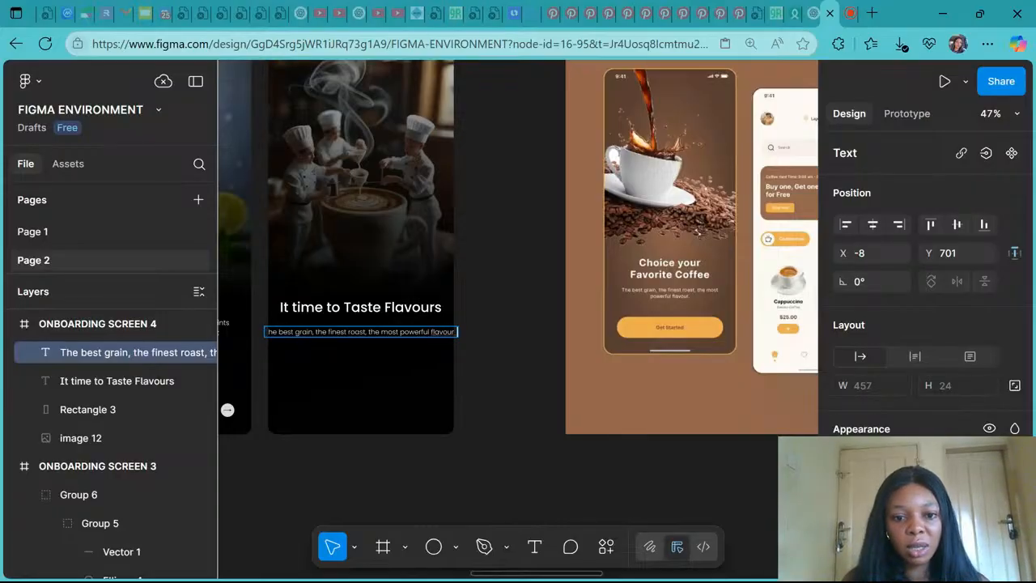
Step: Break the description on ONBOARDING SCREEN 4 before "powerful" and correct its ending so the second line reads "powerful flavour"
{"action": "left_click", "coordinate": [400, 332]}
{"action": "key", "text": "Return"}
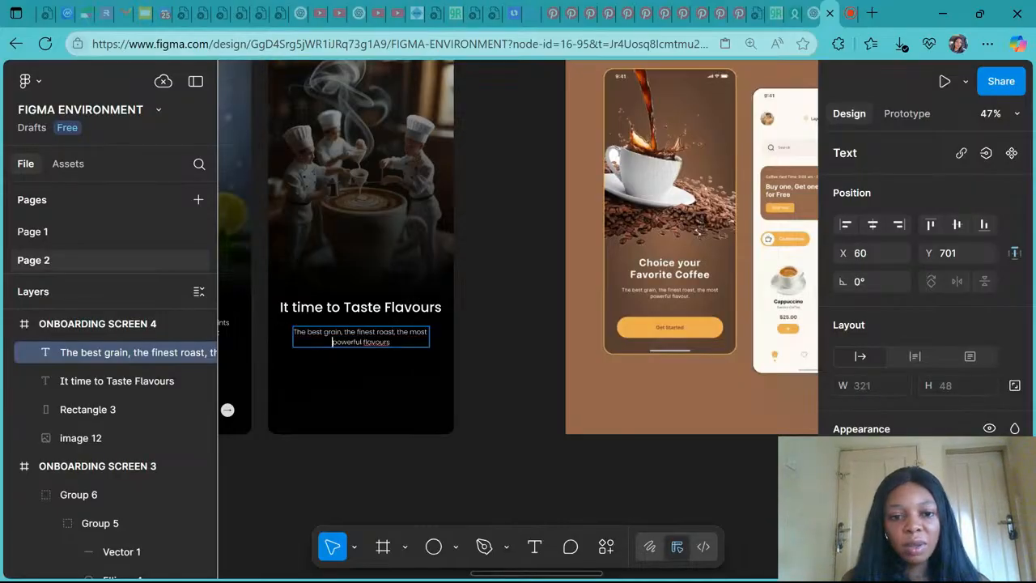
{"action": "double_click", "coordinate": [376, 342]}
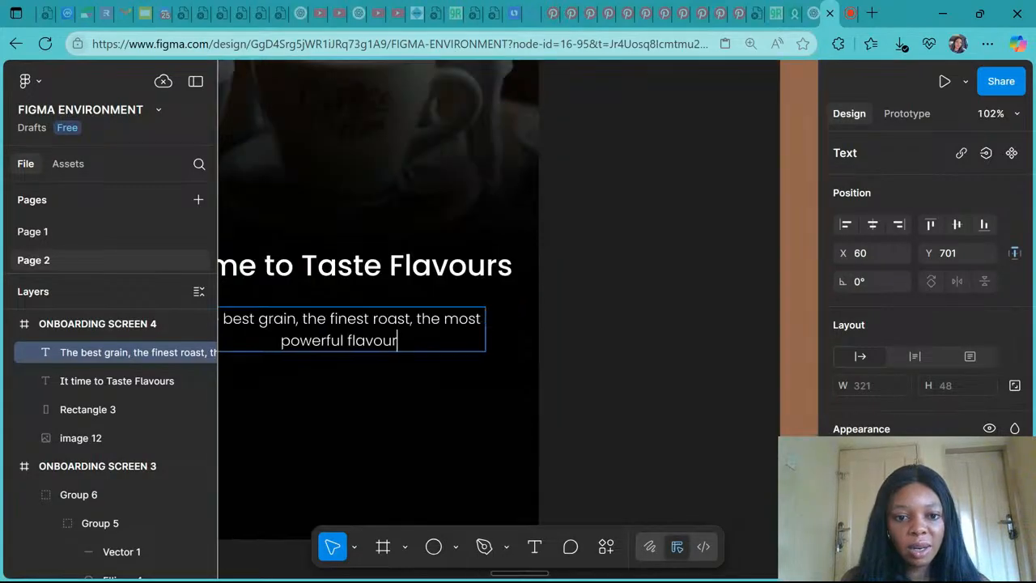
{"action": "scroll", "coordinate": [404, 340], "scroll_direction": "down", "scroll_amount": 5}
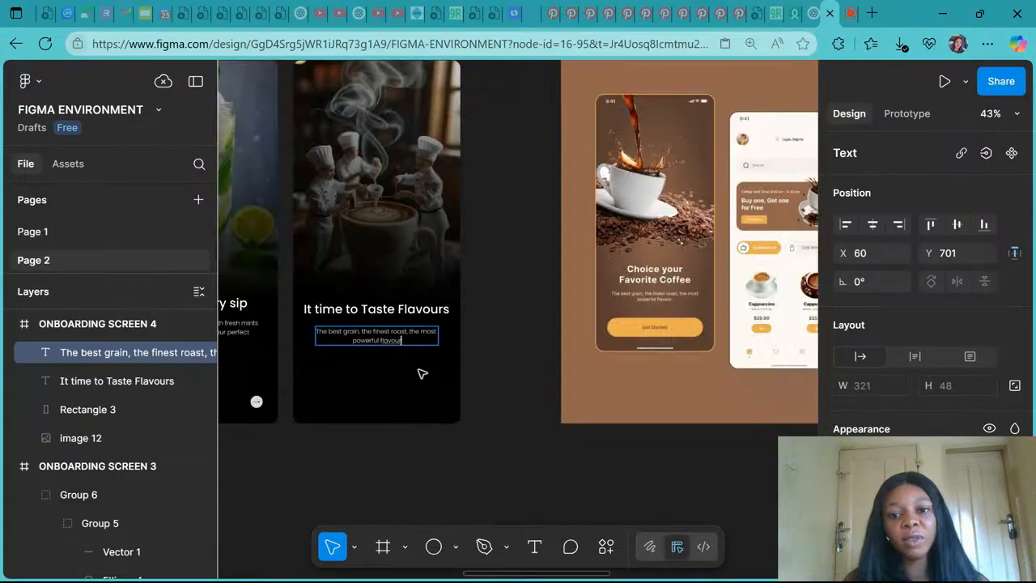
{"action": "left_click", "coordinate": [423, 375]}
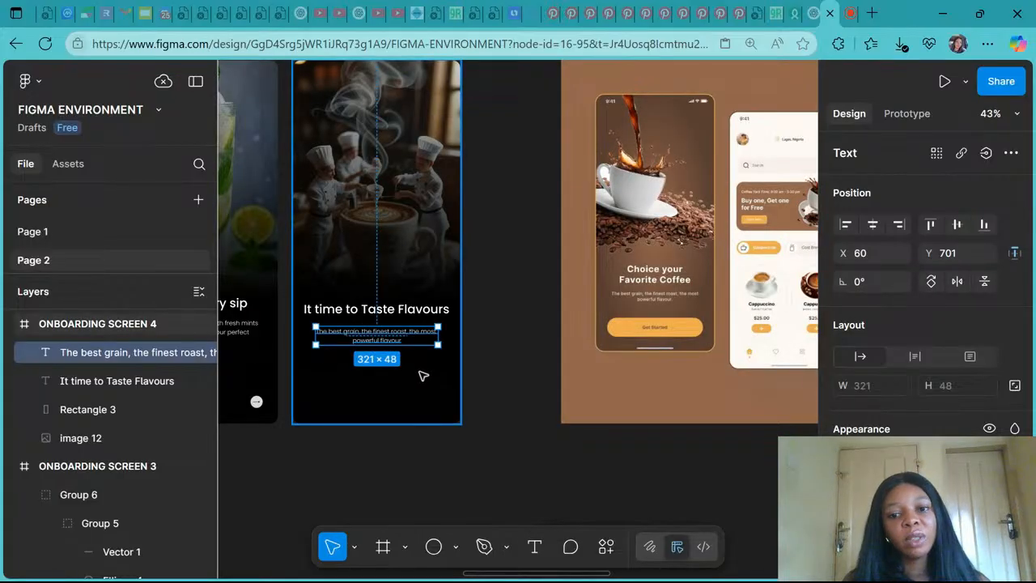
{"action": "scroll", "coordinate": [424, 375], "scroll_direction": "down", "scroll_amount": 2}
{"action": "left_click", "coordinate": [483, 384]}
{"action": "scroll", "coordinate": [437, 383], "scroll_direction": "left", "scroll_amount": 2}
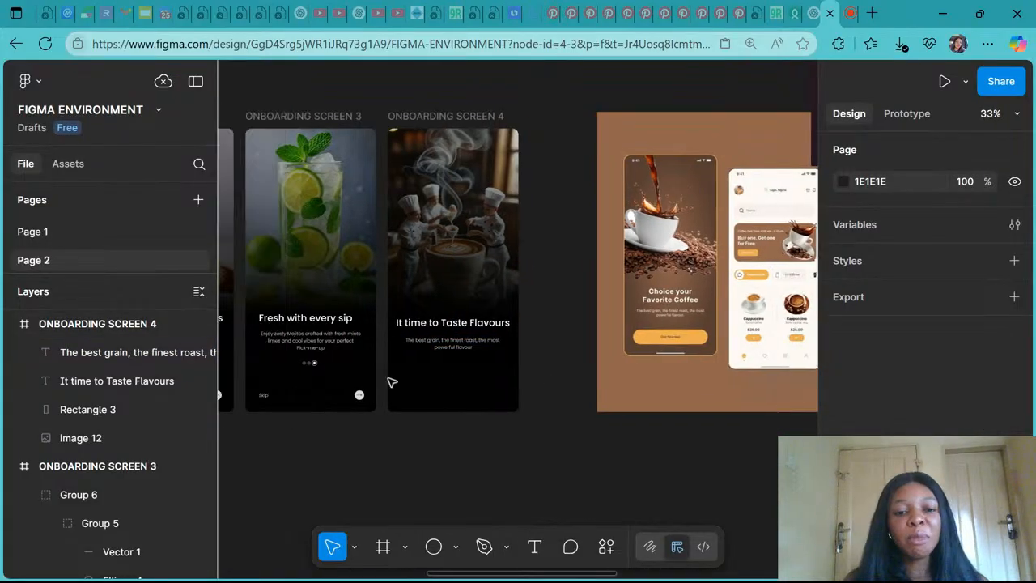
Step: Set the vertical spacing between heading and description on ONBOARDING SCREEN 4 to 16, matching ONBOARDING SCREEN 3, and group both texts
{"action": "left_click", "coordinate": [321, 346]}
{"action": "left_click", "coordinate": [321, 346]}
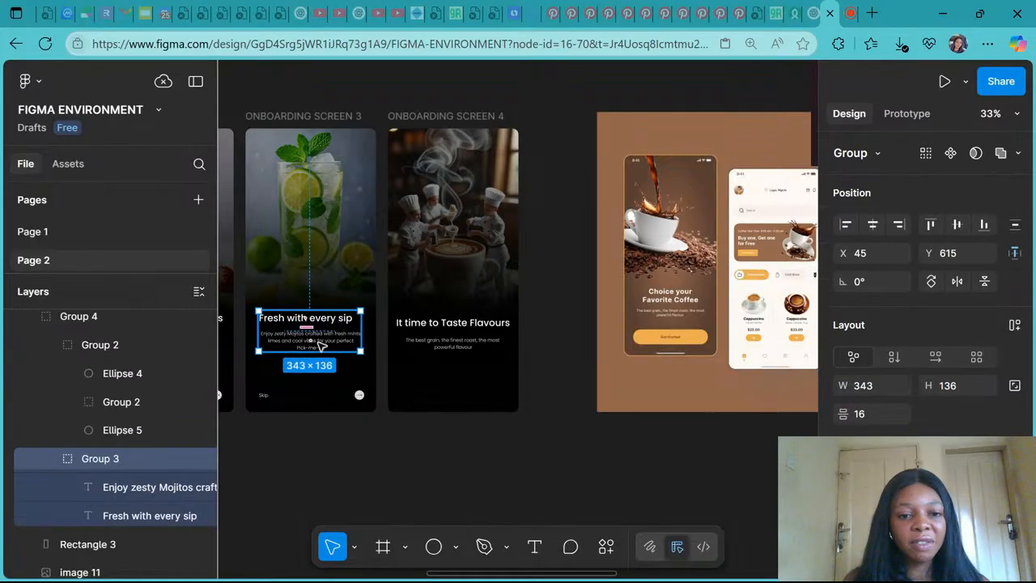
{"action": "left_click", "coordinate": [474, 342]}
{"action": "left_click", "coordinate": [473, 324], "text": "shift"}
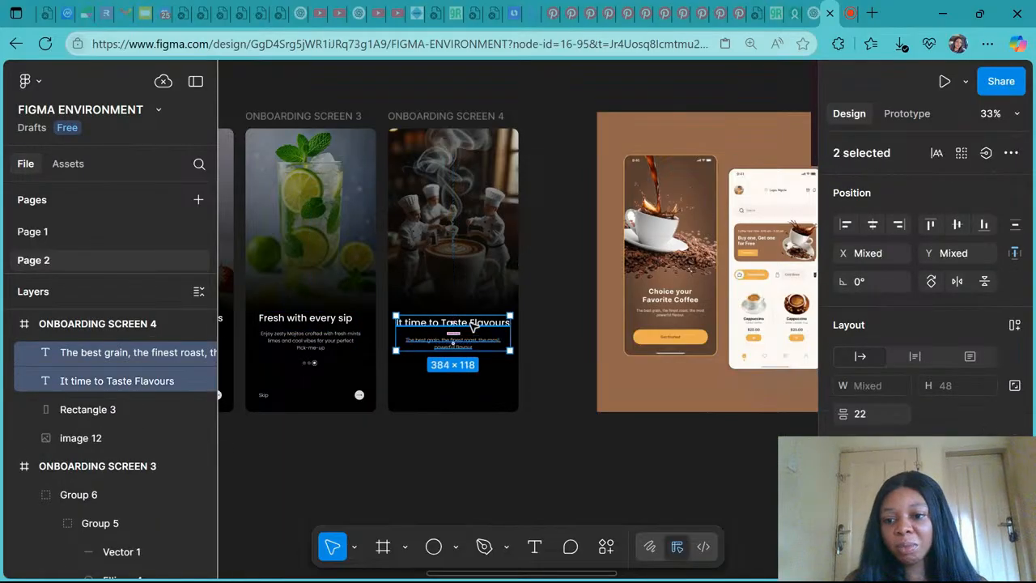
{"action": "left_click", "coordinate": [870, 414]}
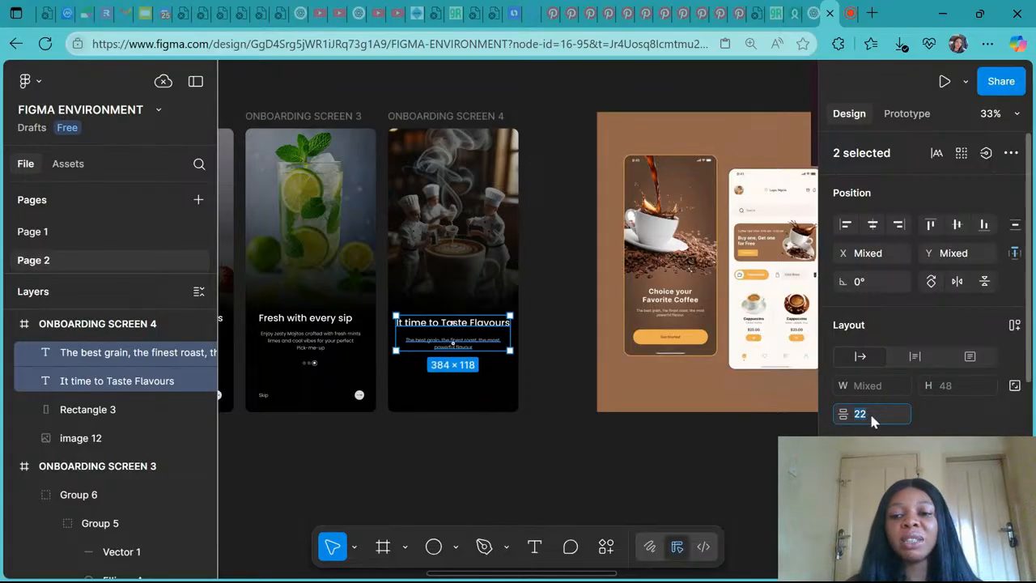
{"action": "type", "text": "1"}
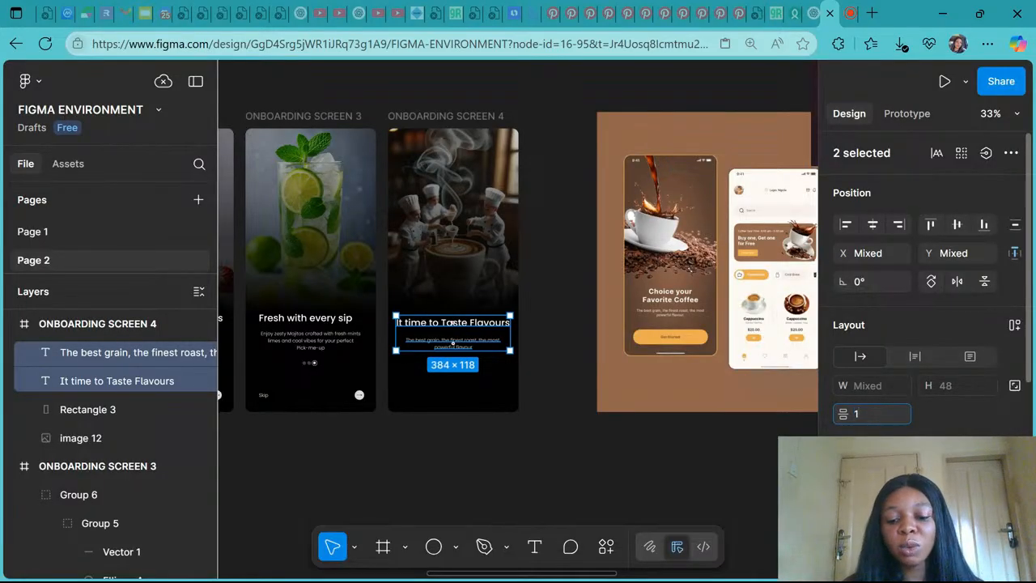
{"action": "type", "text": "6"}
{"action": "key", "text": "Return"}
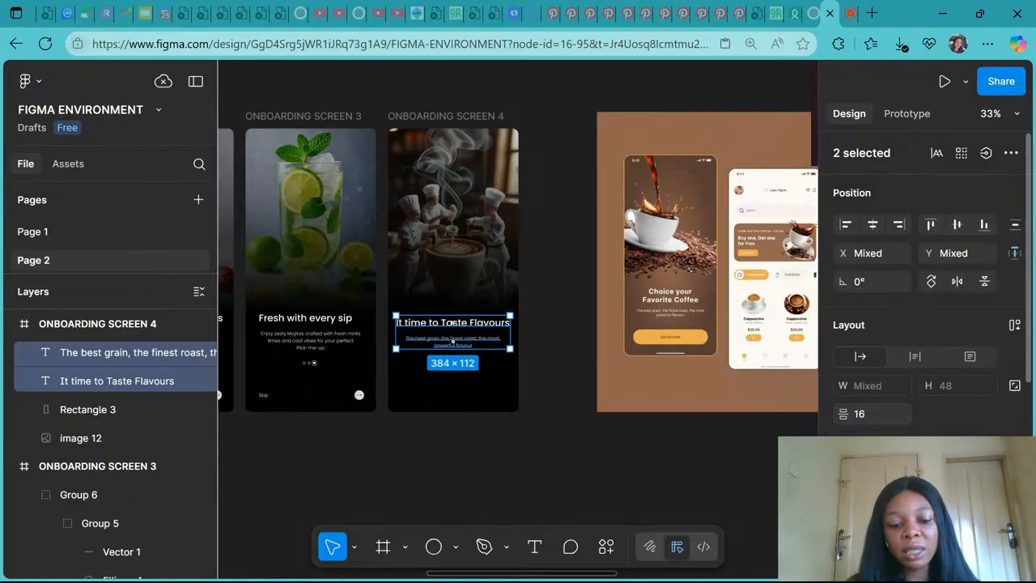
{"action": "key", "text": "ctrl+g"}
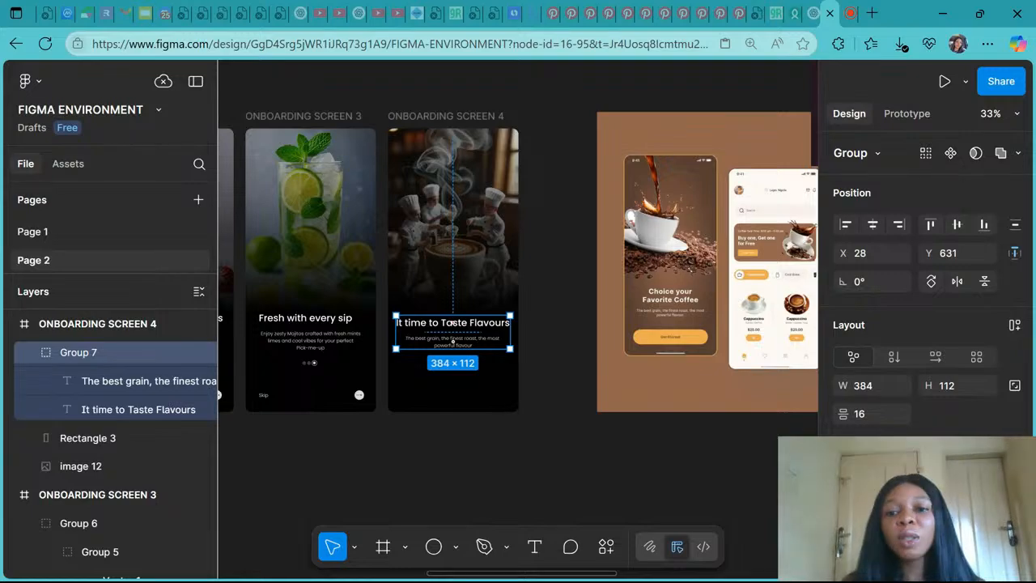
Step: Draw a button rectangle about 388 × 62 below the description on ONBOARDING SCREEN 4, at about X 24, Y 829
{"action": "scroll", "coordinate": [452, 340], "scroll_direction": "down", "scroll_amount": 2}
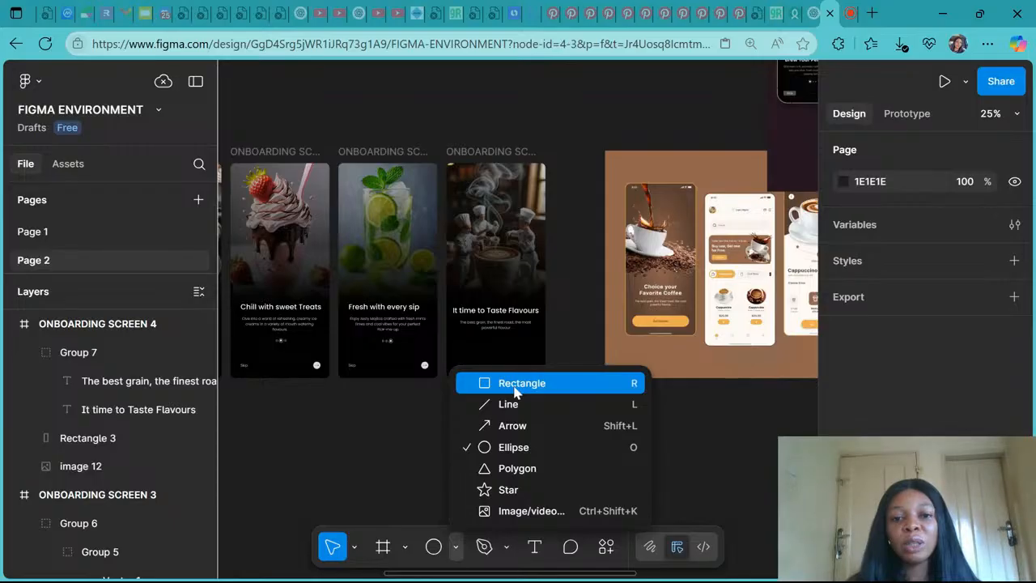
{"action": "left_click", "coordinate": [515, 384]}
{"action": "scroll", "coordinate": [465, 351], "scroll_direction": "up", "scroll_amount": 5}
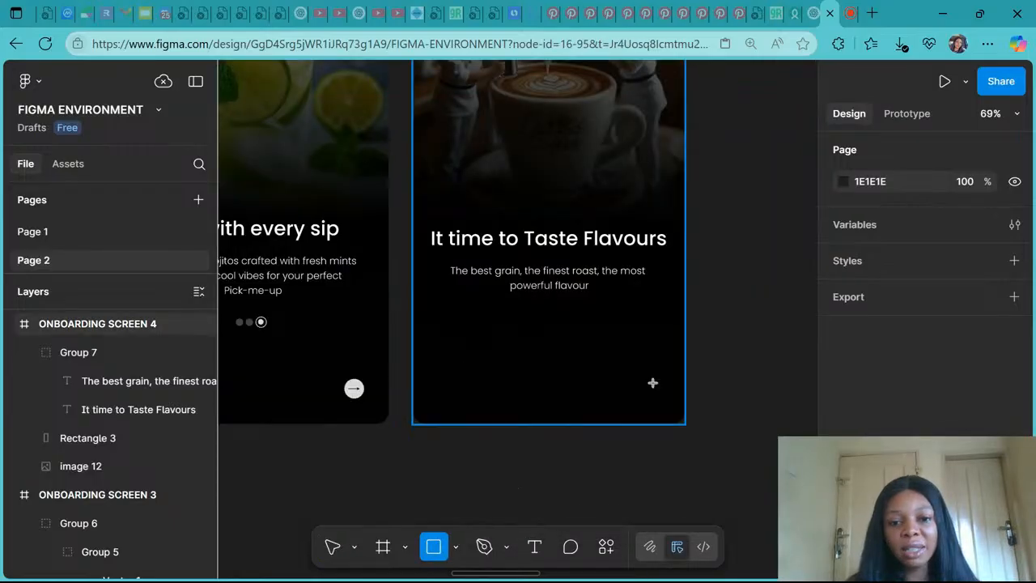
{"action": "left_click_drag", "start_coordinate": [427, 347], "coordinate": [665, 384]}
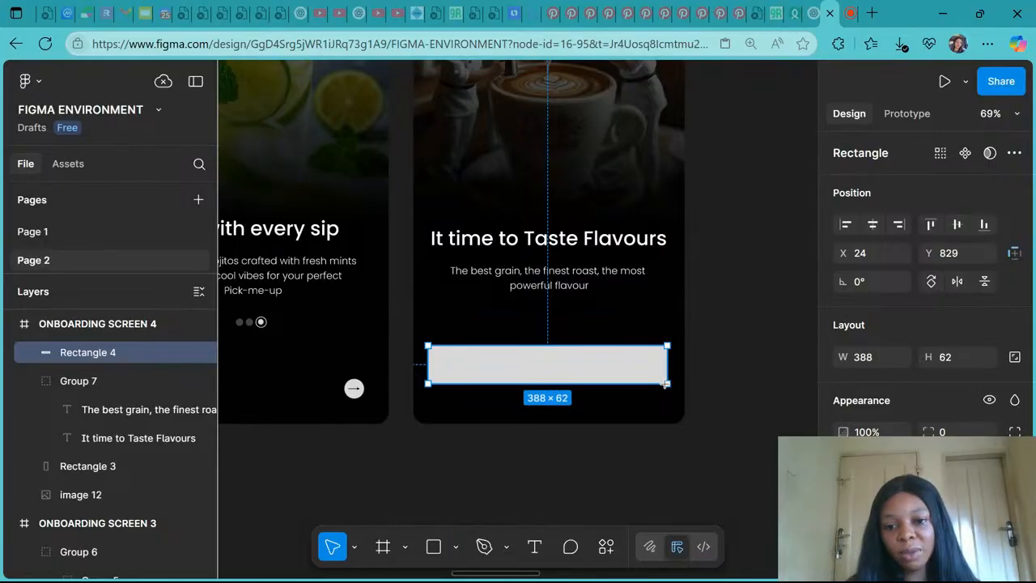
{"action": "scroll", "coordinate": [665, 383], "scroll_direction": "down", "scroll_amount": 5}
{"action": "scroll", "coordinate": [665, 383], "scroll_direction": "right", "scroll_amount": 2}
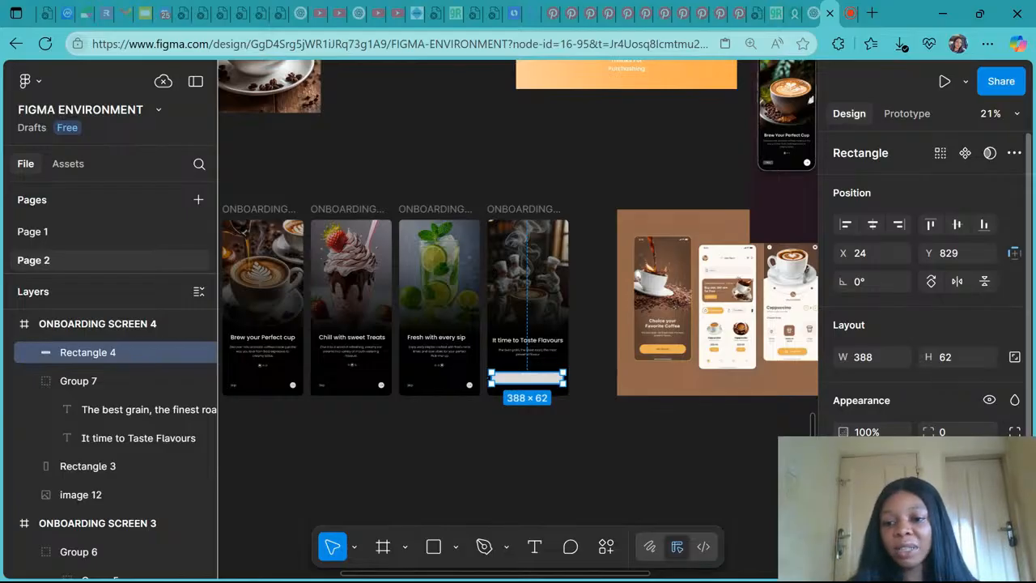
Step: Round the corners of the button rectangle on ONBOARDING SCREEN 4 with a radius of 50
{"action": "left_click", "coordinate": [945, 433]}
{"action": "type", "text": "50"}
{"action": "key", "text": "Return"}
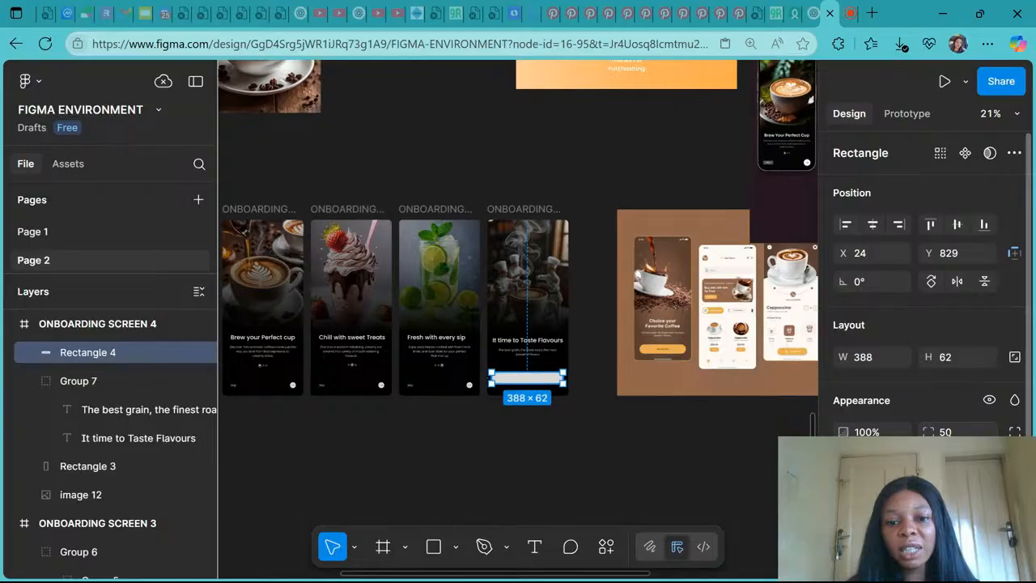
{"action": "scroll", "coordinate": [532, 388], "scroll_direction": "up", "scroll_amount": 5}
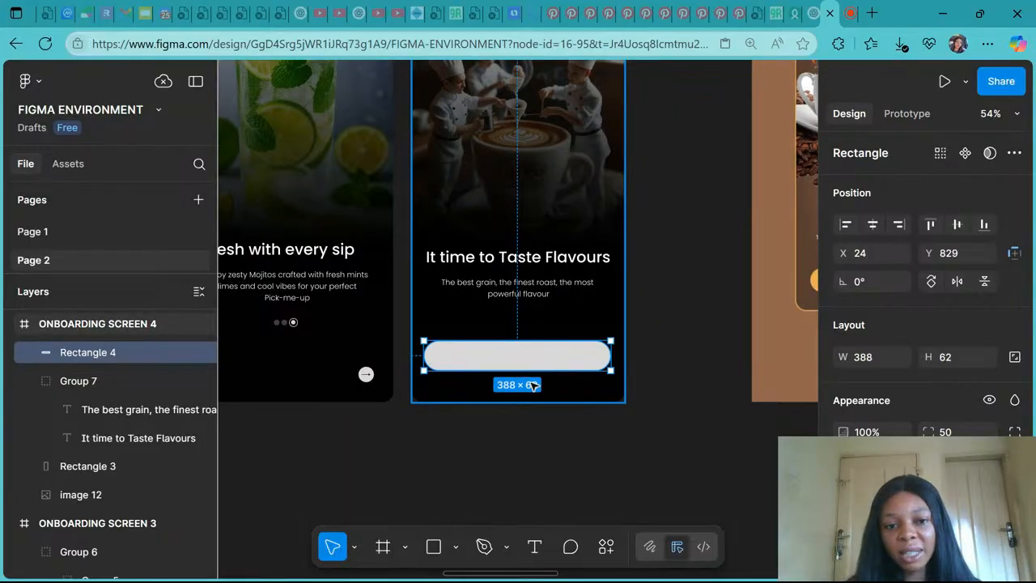
Step: Review the finished onboarding screens and the reference app designs on the canvas, including the Starbucks sign-in screens
{"action": "scroll", "coordinate": [533, 386], "scroll_direction": "down", "scroll_amount": 5}
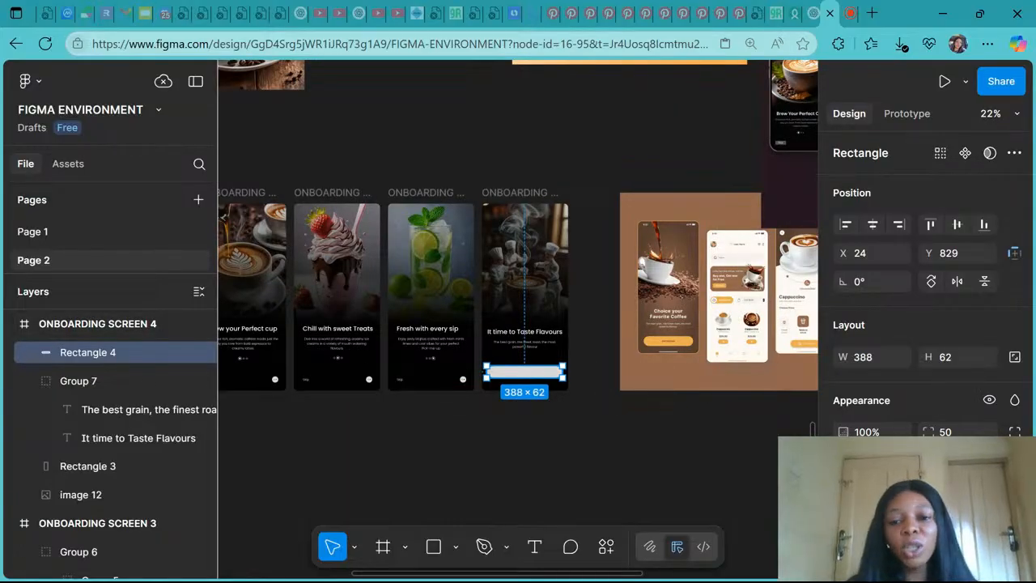
{"action": "scroll", "coordinate": [528, 379], "scroll_direction": "down", "scroll_amount": 4}
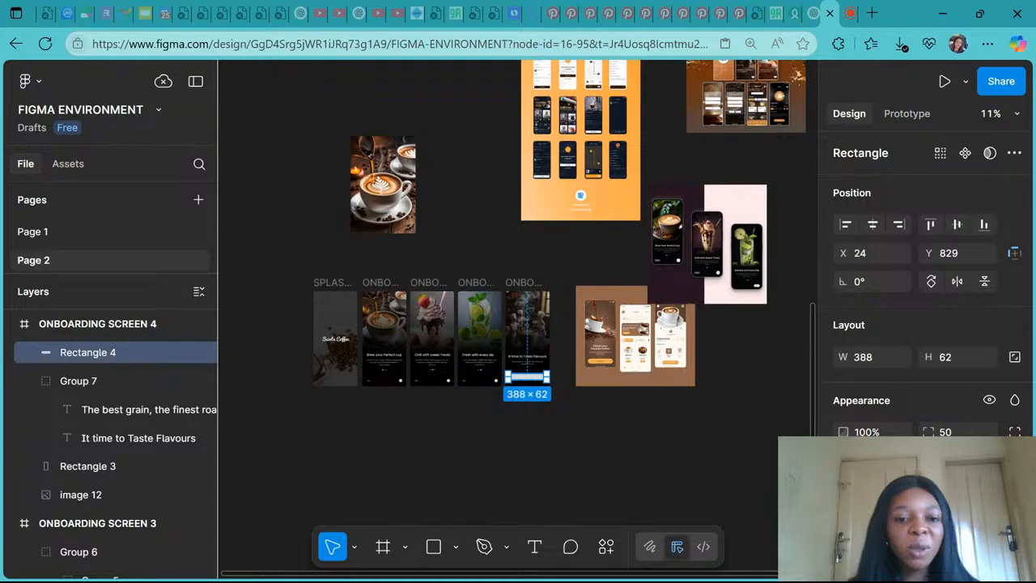
{"action": "scroll", "coordinate": [437, 395], "scroll_direction": "down", "scroll_amount": 3}
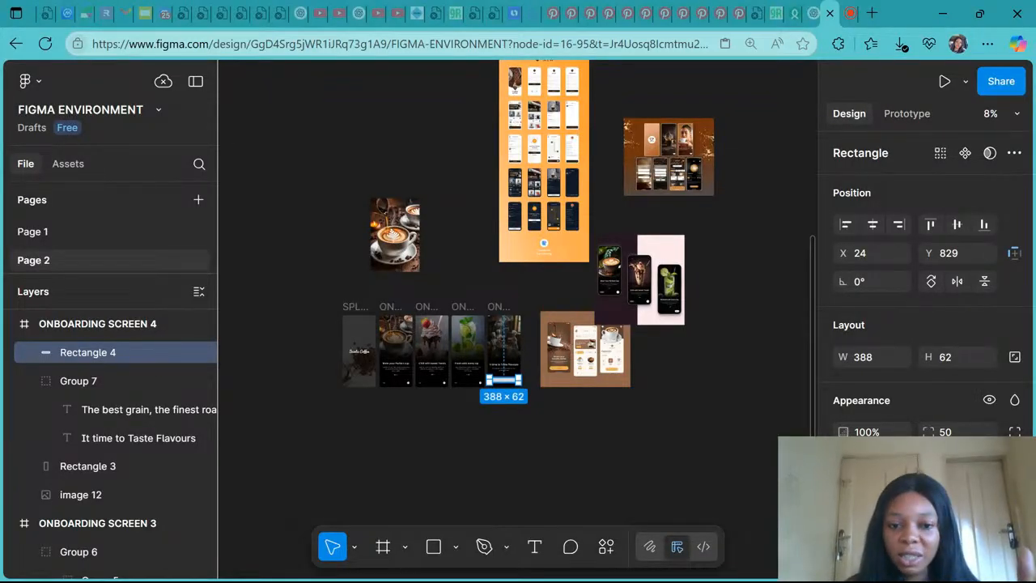
{"action": "scroll", "coordinate": [440, 388], "scroll_direction": "up", "scroll_amount": 3}
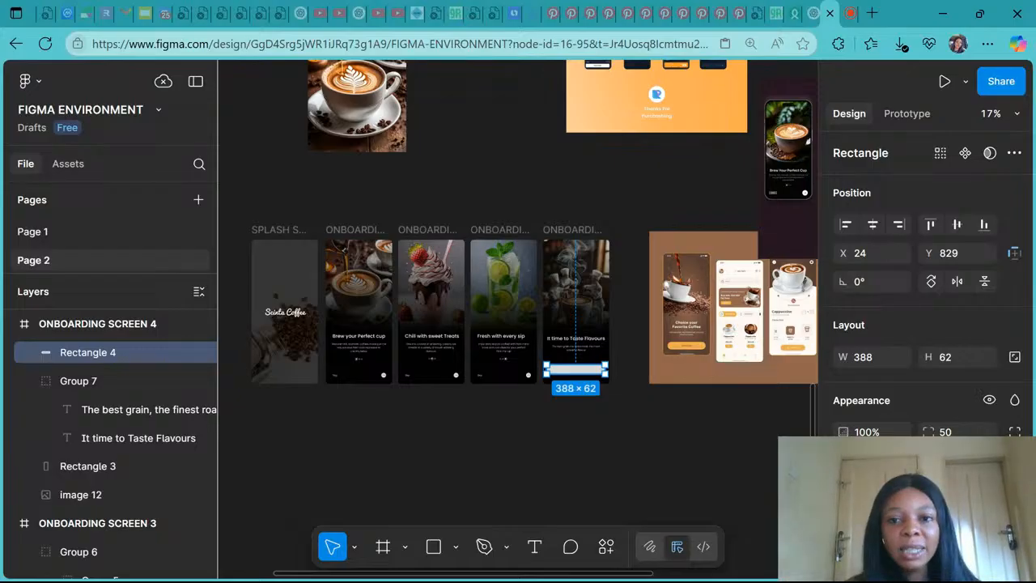
{"action": "scroll", "coordinate": [431, 356], "scroll_direction": "down", "scroll_amount": 3}
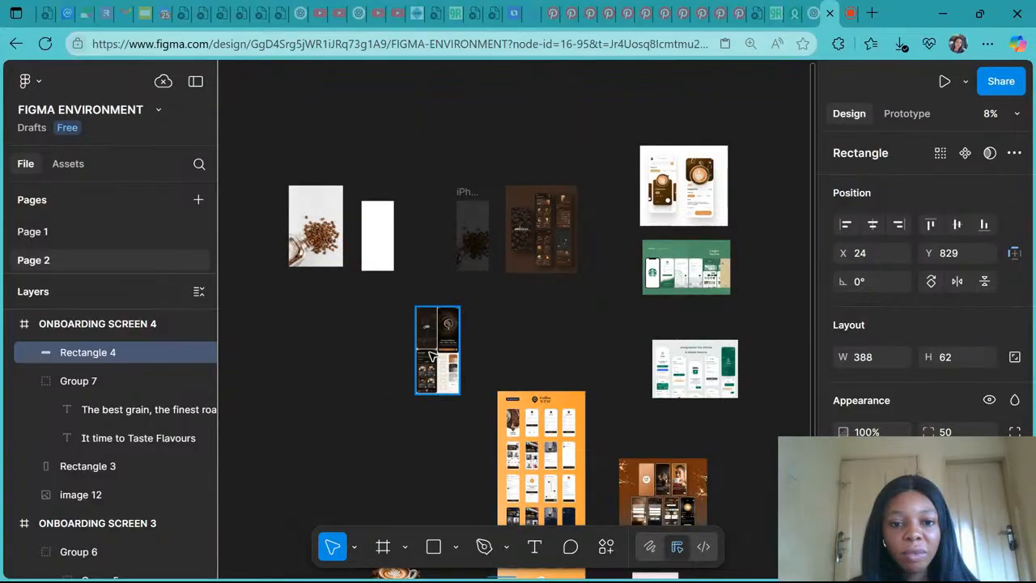
{"action": "scroll", "coordinate": [431, 356], "scroll_direction": "up", "scroll_amount": 10}
{"action": "scroll", "coordinate": [603, 380], "scroll_direction": "down", "scroll_amount": 8}
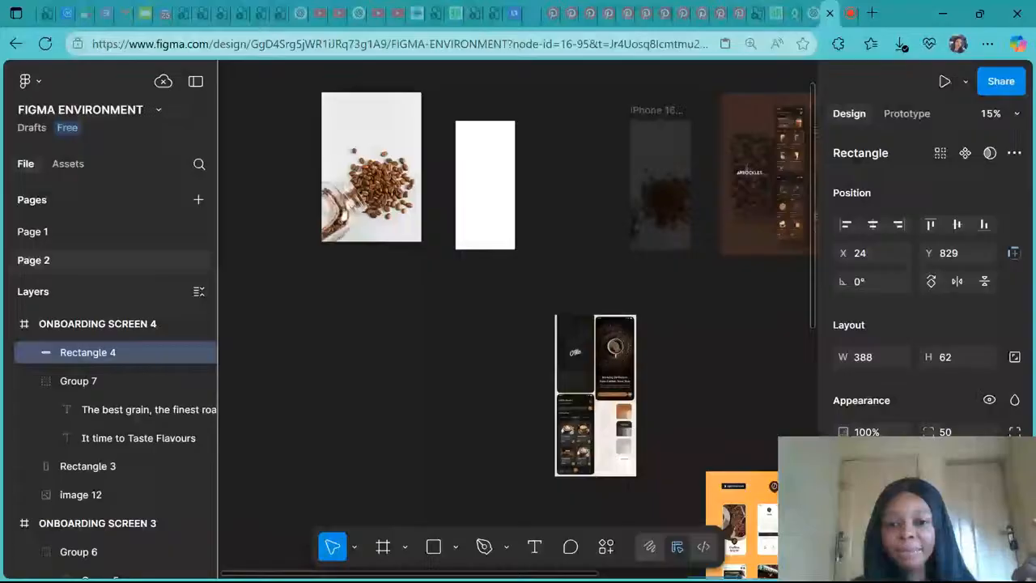
{"action": "scroll", "coordinate": [637, 287], "scroll_direction": "up", "scroll_amount": 10}
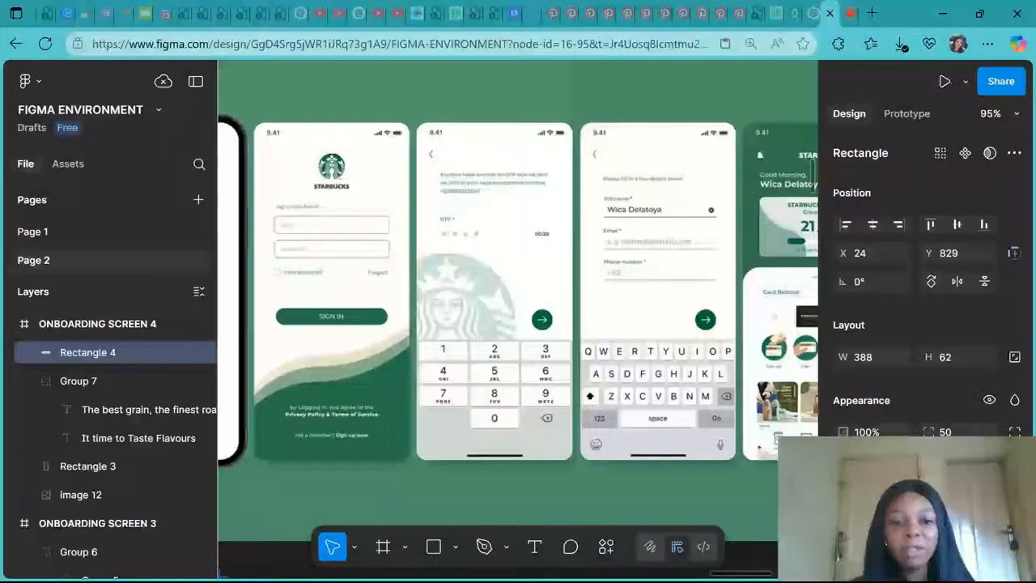
{"action": "scroll", "coordinate": [626, 153], "scroll_direction": "down", "scroll_amount": 8}
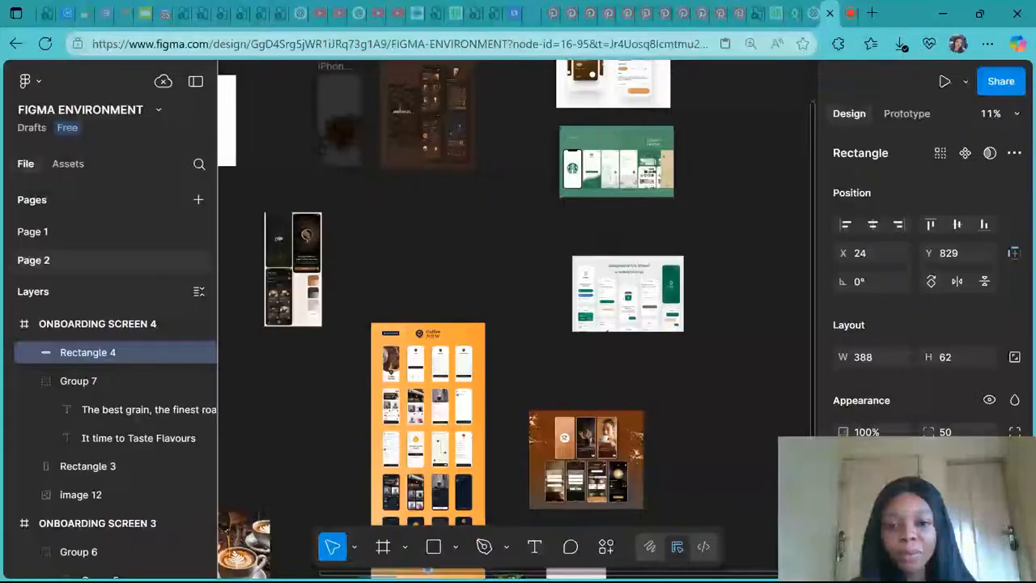
{"action": "scroll", "coordinate": [494, 186], "scroll_direction": "down", "scroll_amount": 4}
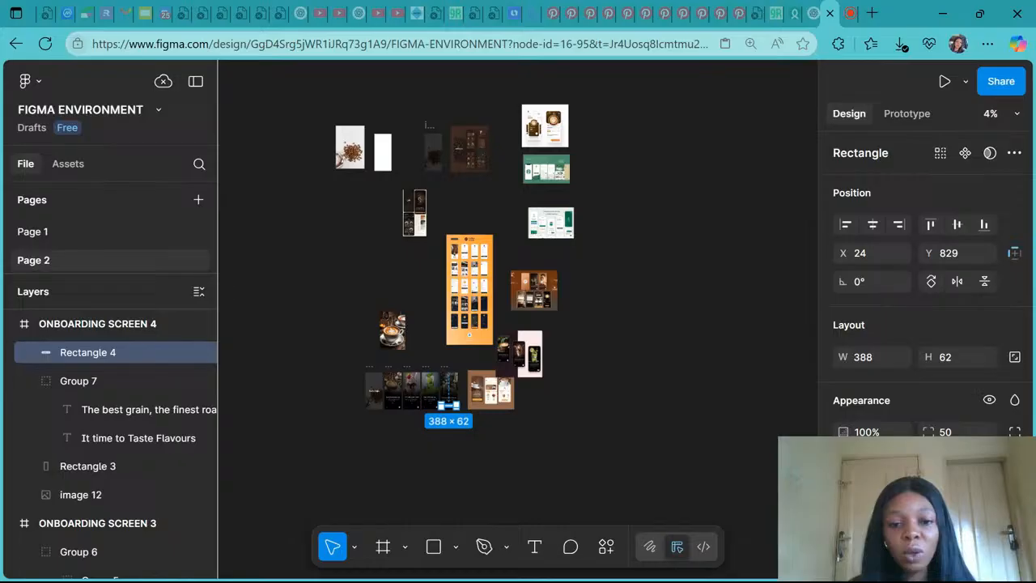
Step: Fill the button rectangle on ONBOARDING SCREEN 4 with the orange EDAD4C sampled from the reference design's Get Started button
{"action": "scroll", "coordinate": [457, 417], "scroll_direction": "up", "scroll_amount": 5}
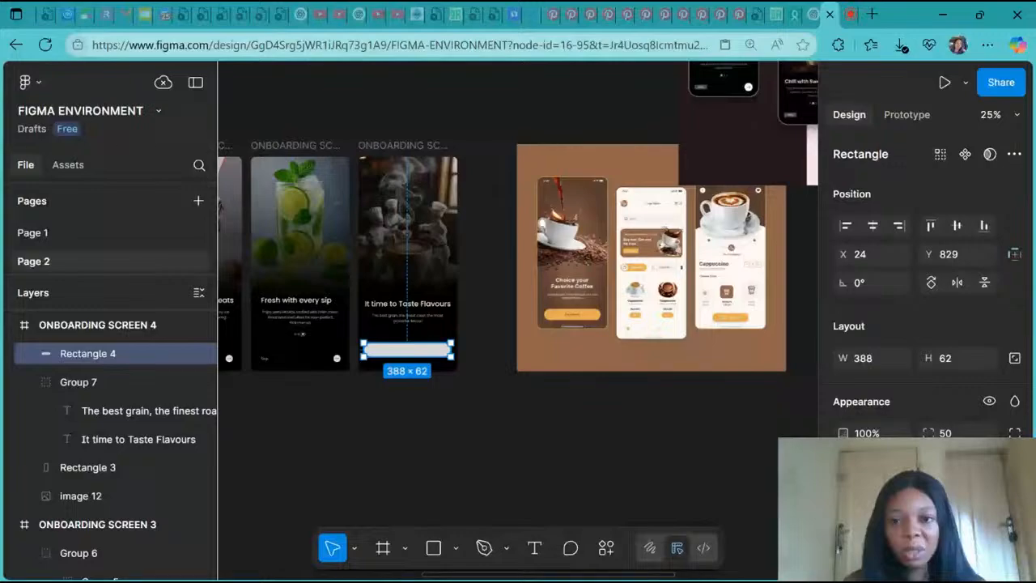
{"action": "scroll", "coordinate": [776, 327], "scroll_direction": "down", "scroll_amount": 2}
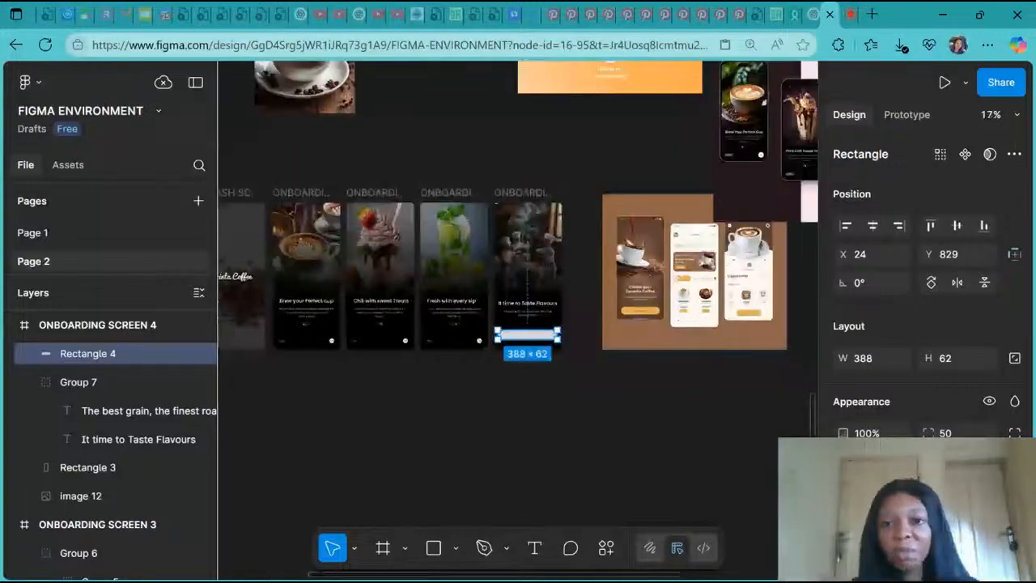
{"action": "scroll", "coordinate": [518, 323], "scroll_direction": "up", "scroll_amount": 3}
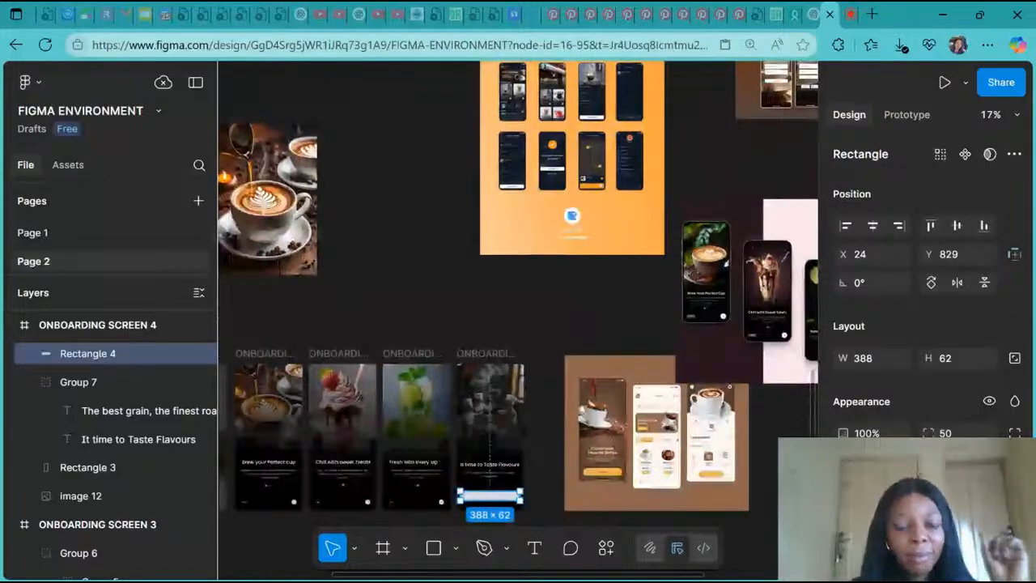
{"action": "scroll", "coordinate": [518, 323], "scroll_direction": "down", "scroll_amount": 2}
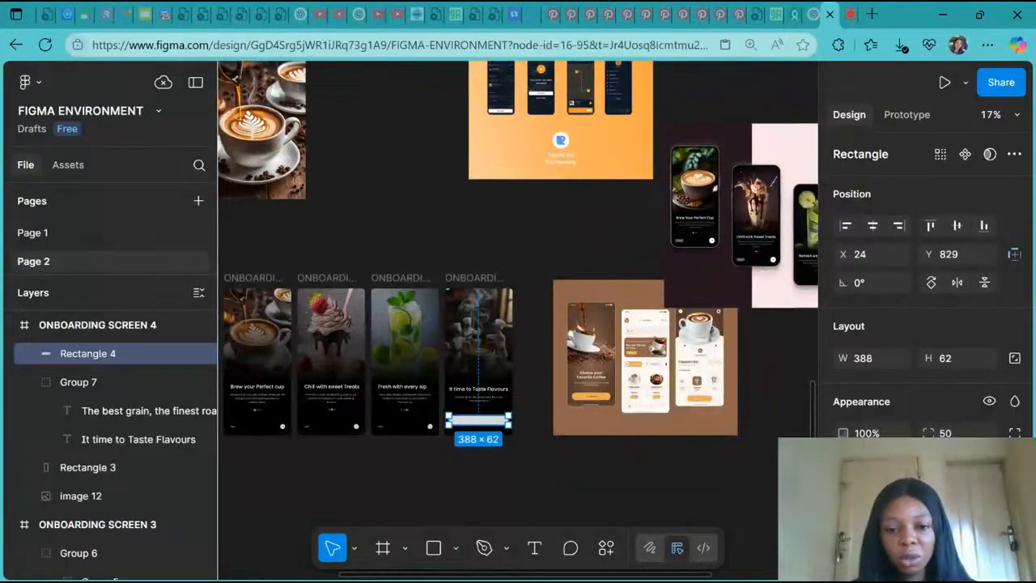
{"action": "scroll", "coordinate": [532, 456], "scroll_direction": "up", "scroll_amount": 3}
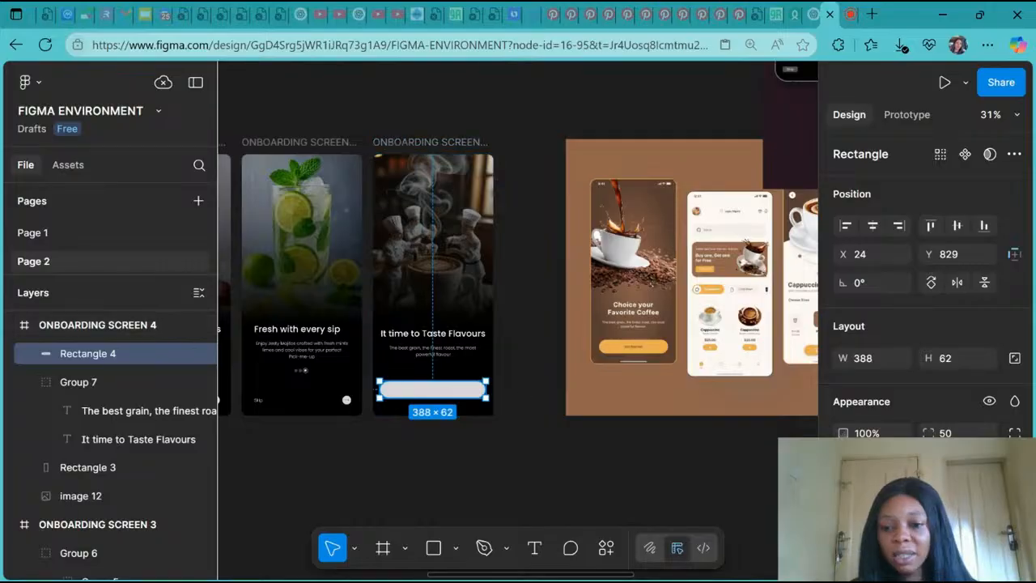
{"action": "left_click", "coordinate": [844, 509]}
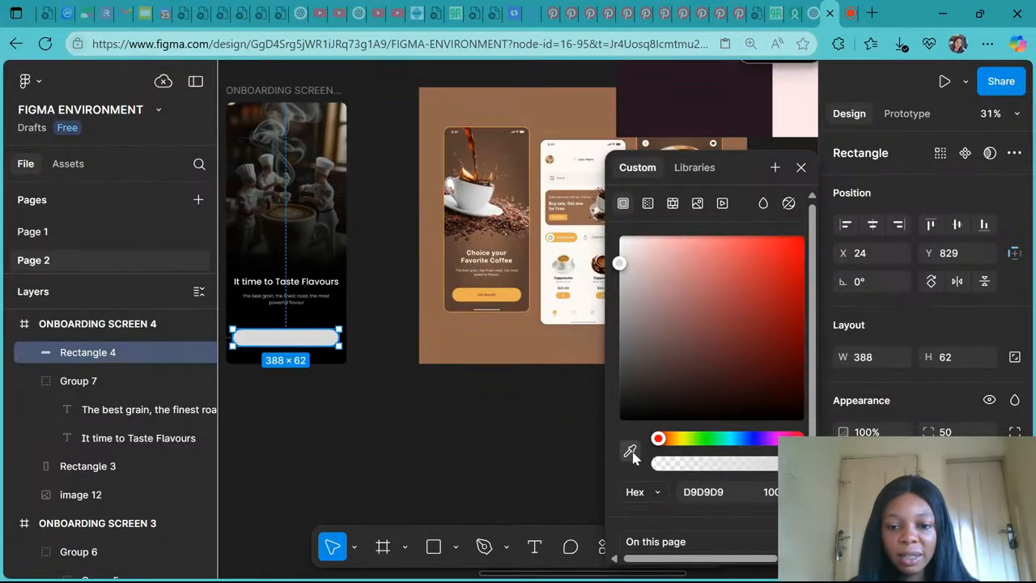
{"action": "left_click", "coordinate": [633, 456]}
{"action": "left_click", "coordinate": [515, 295]}
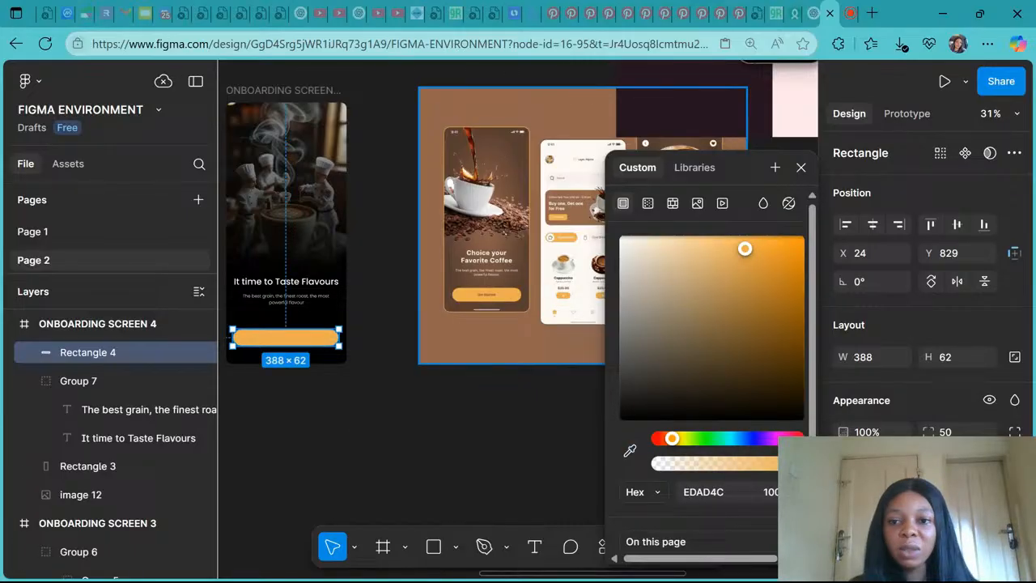
{"action": "left_click", "coordinate": [802, 168]}
{"action": "left_click", "coordinate": [283, 443]}
Step: Copy the orange fill from the ONBOARDING SCREEN 4 button and apply EDAD4C to the round arrow button on ONBOARDING SCREEN 3
{"action": "scroll", "coordinate": [283, 443], "scroll_direction": "left", "scroll_amount": 2}
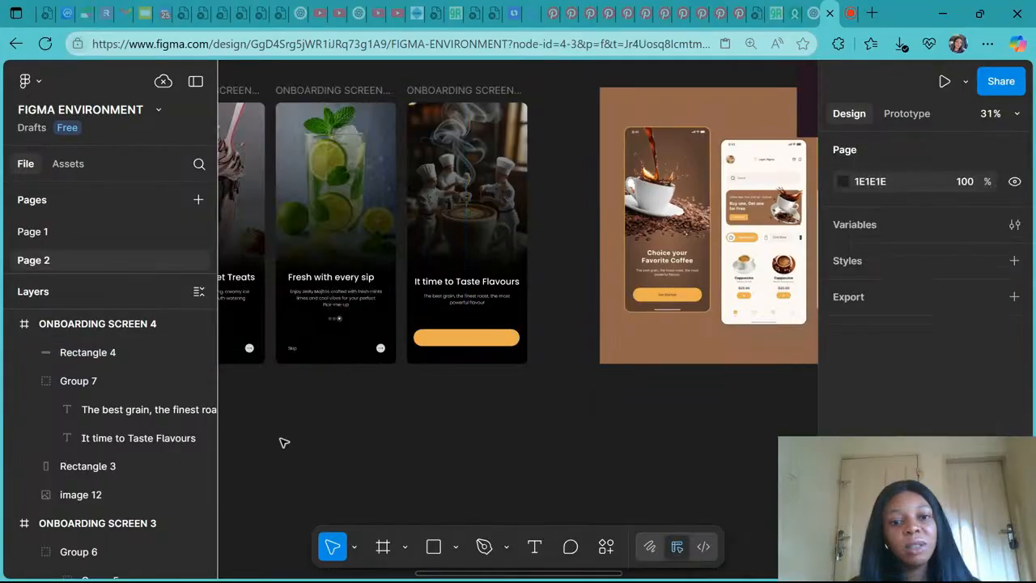
{"action": "scroll", "coordinate": [283, 443], "scroll_direction": "left", "scroll_amount": 2}
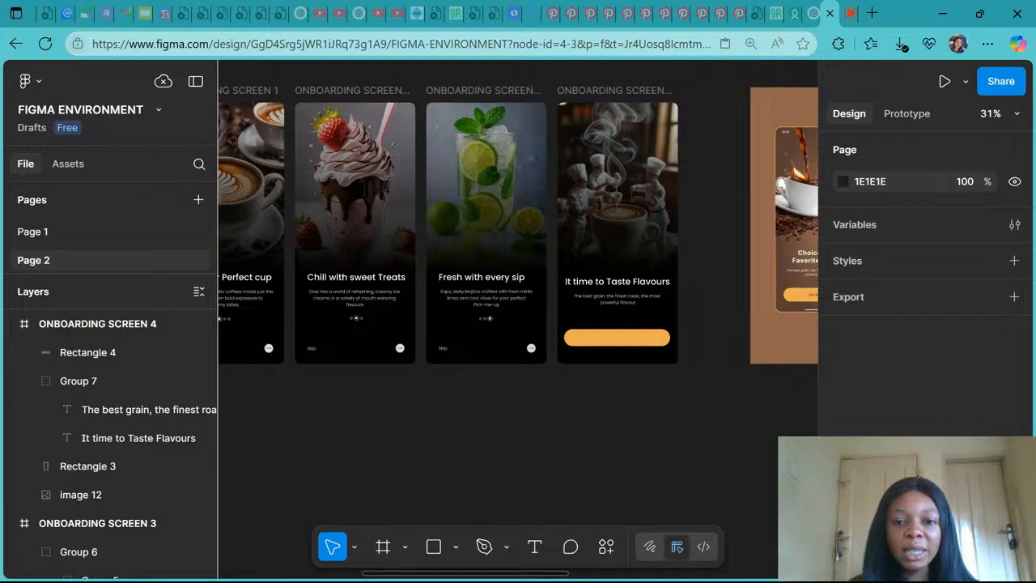
{"action": "scroll", "coordinate": [724, 273], "scroll_direction": "left", "scroll_amount": 2}
{"action": "scroll", "coordinate": [724, 272], "scroll_direction": "down", "scroll_amount": 1}
{"action": "left_click", "coordinate": [710, 305]}
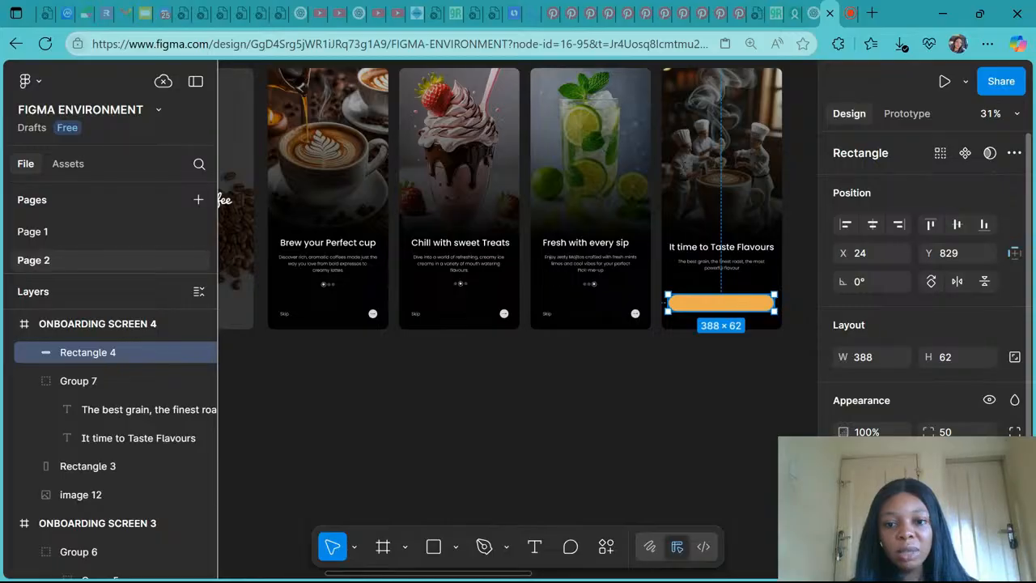
{"action": "scroll", "coordinate": [636, 315], "scroll_direction": "up", "scroll_amount": 3}
{"action": "left_click", "coordinate": [636, 314]}
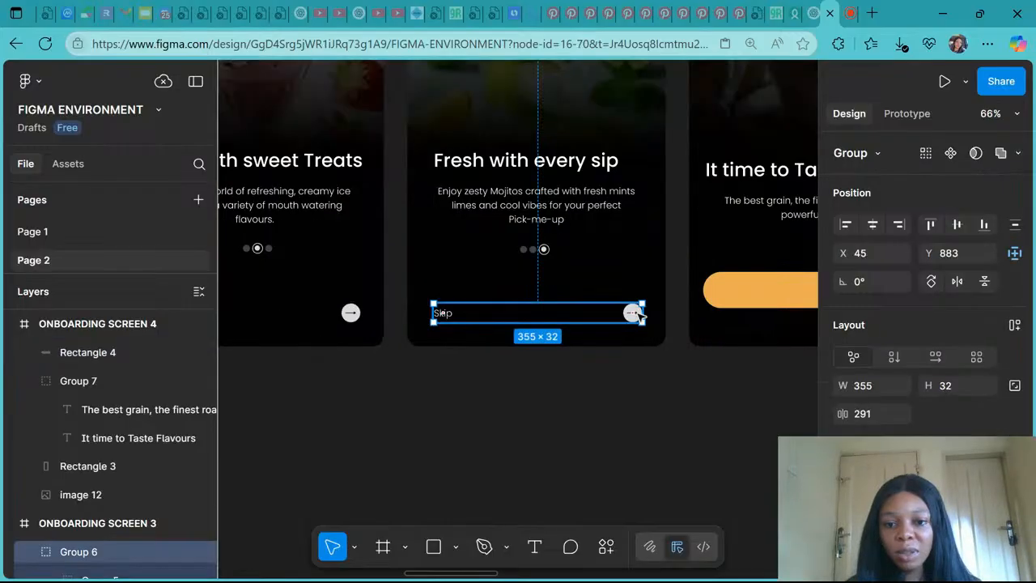
{"action": "double_click", "coordinate": [635, 314]}
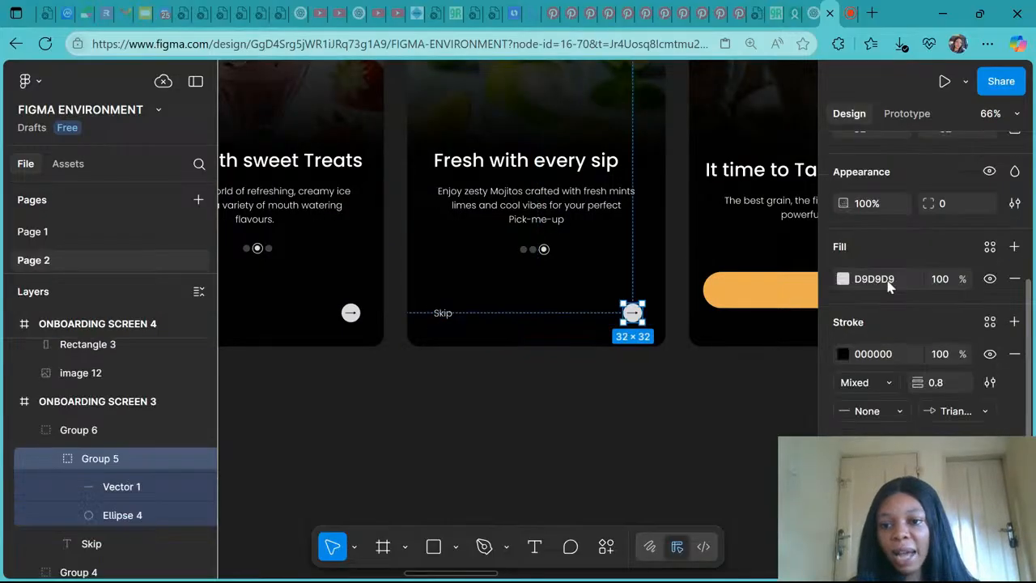
{"action": "left_click", "coordinate": [889, 280]}
{"action": "type", "text": "EDAD4C"}
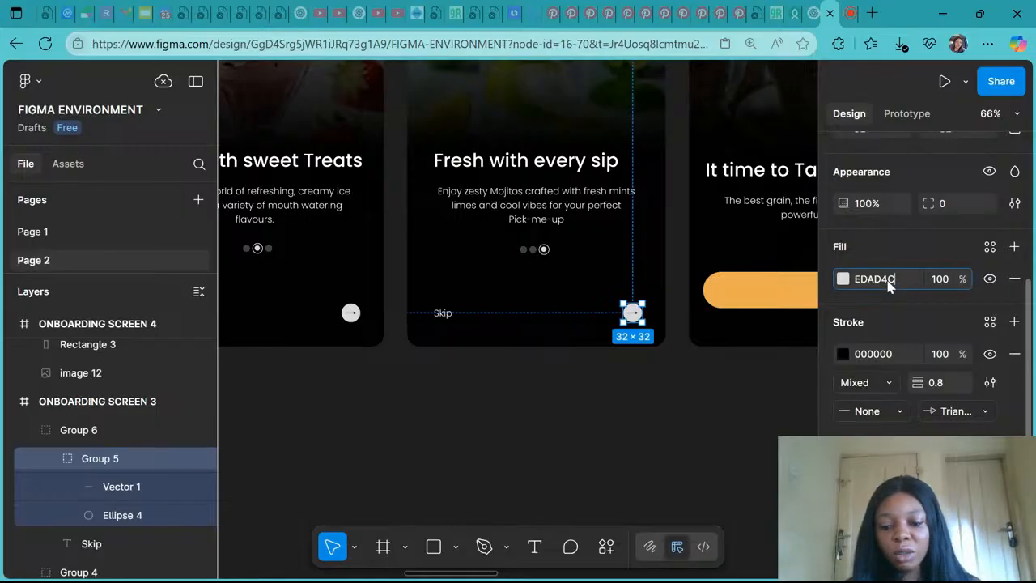
{"action": "key", "text": "Return"}
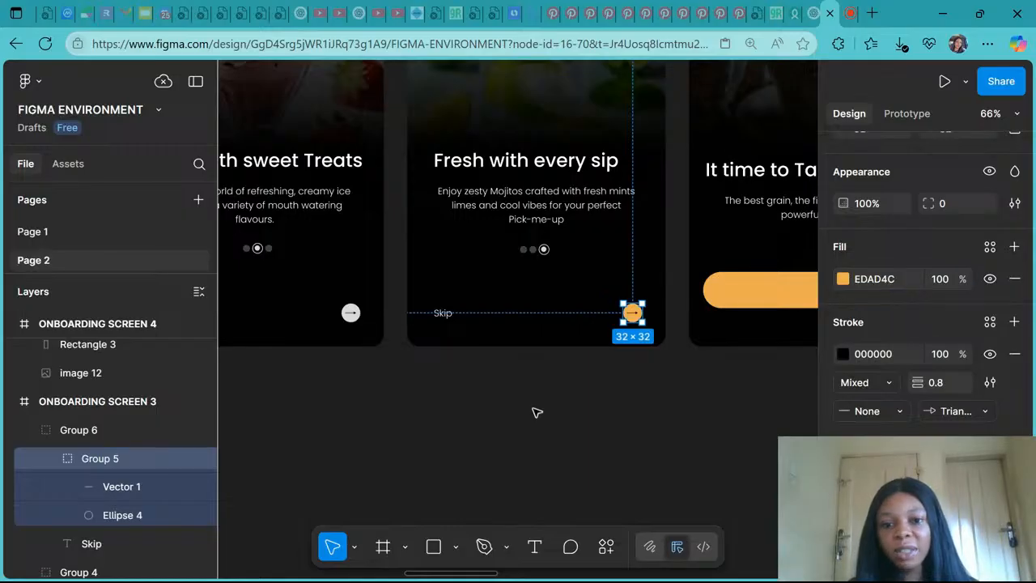
Step: Replace the Skip and arrow groups on ONBOARDING SCREEN 2 and ONBOARDING SCREEN 1 with a copy of the orange-arrow group from ONBOARDING SCREEN 3
{"action": "scroll", "coordinate": [536, 413], "scroll_direction": "down", "scroll_amount": 5}
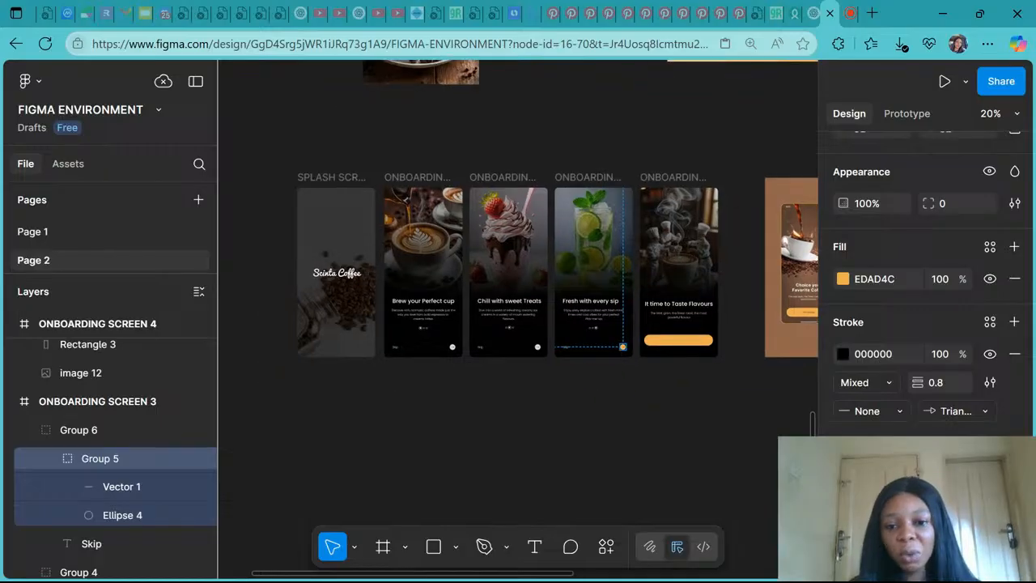
{"action": "scroll", "coordinate": [576, 395], "scroll_direction": "up", "scroll_amount": 4}
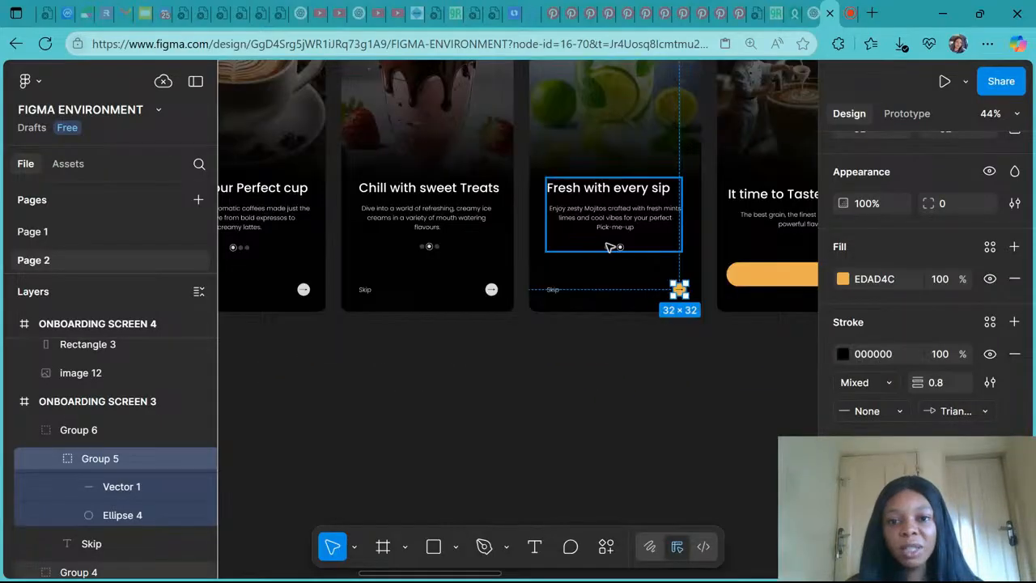
{"action": "key", "text": "Escape"}
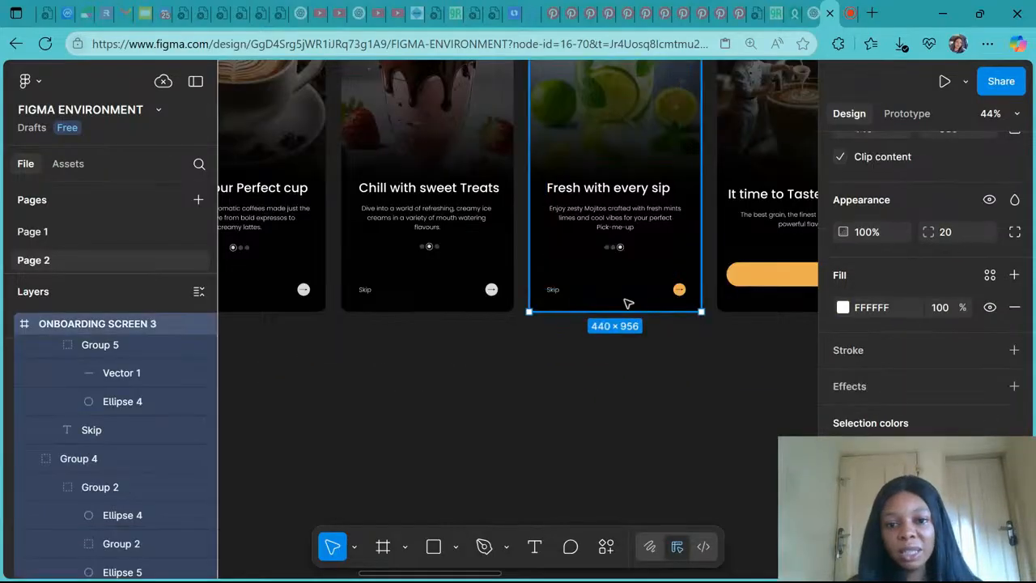
{"action": "left_click", "coordinate": [557, 293]}
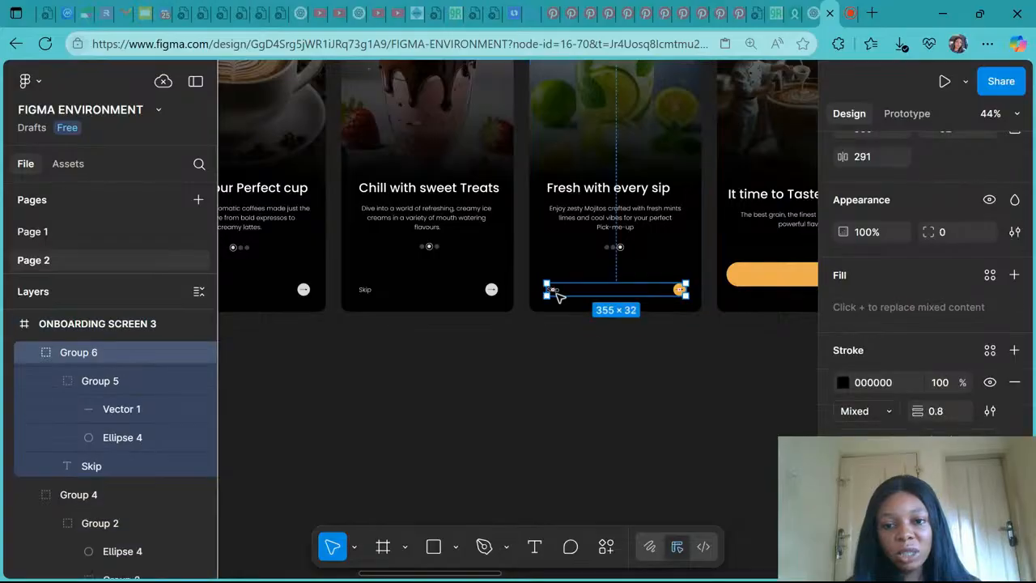
{"action": "left_click", "coordinate": [490, 292]}
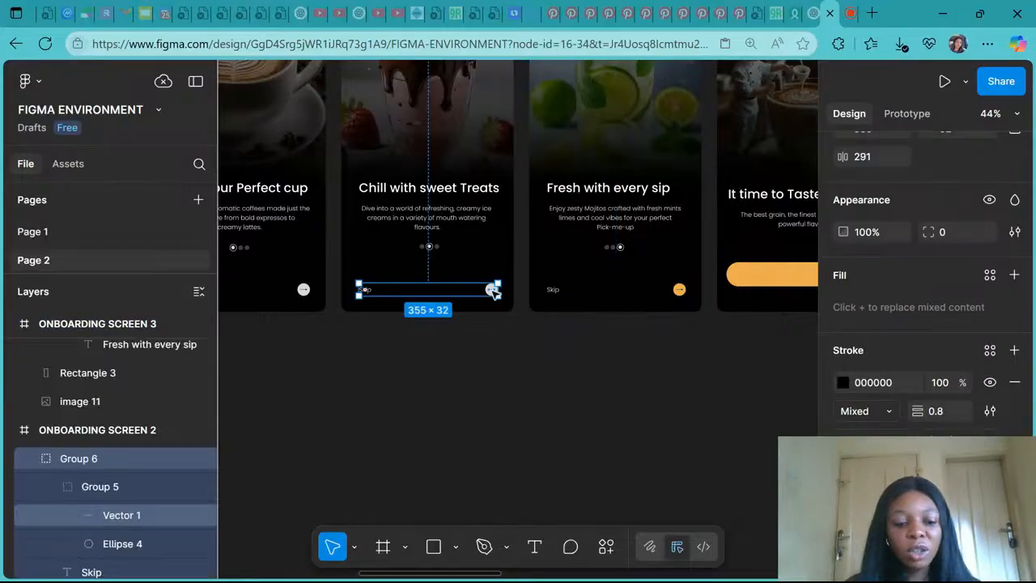
{"action": "key", "text": "ctrl+shift+r"}
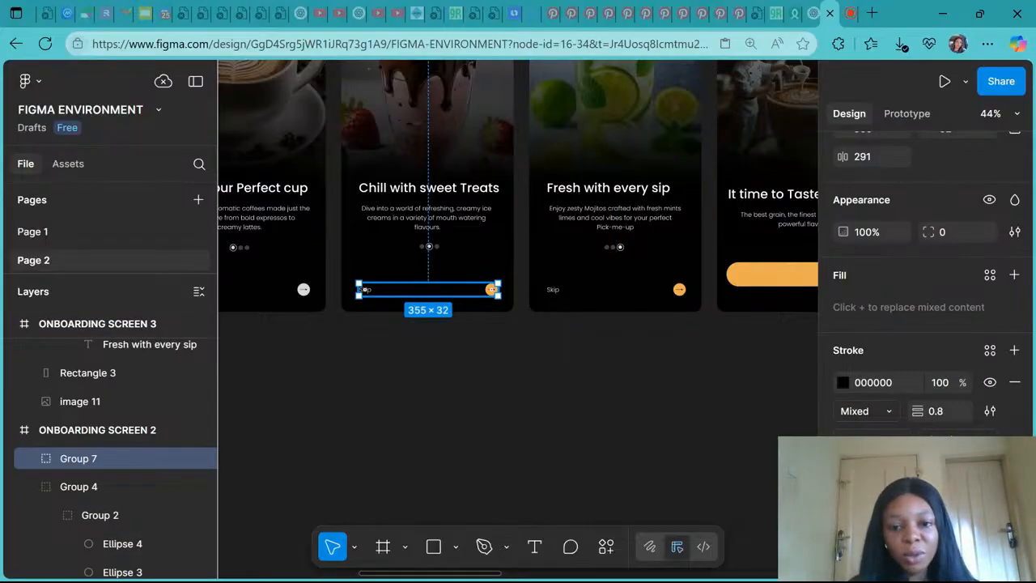
{"action": "scroll", "coordinate": [415, 293], "scroll_direction": "left", "scroll_amount": 4}
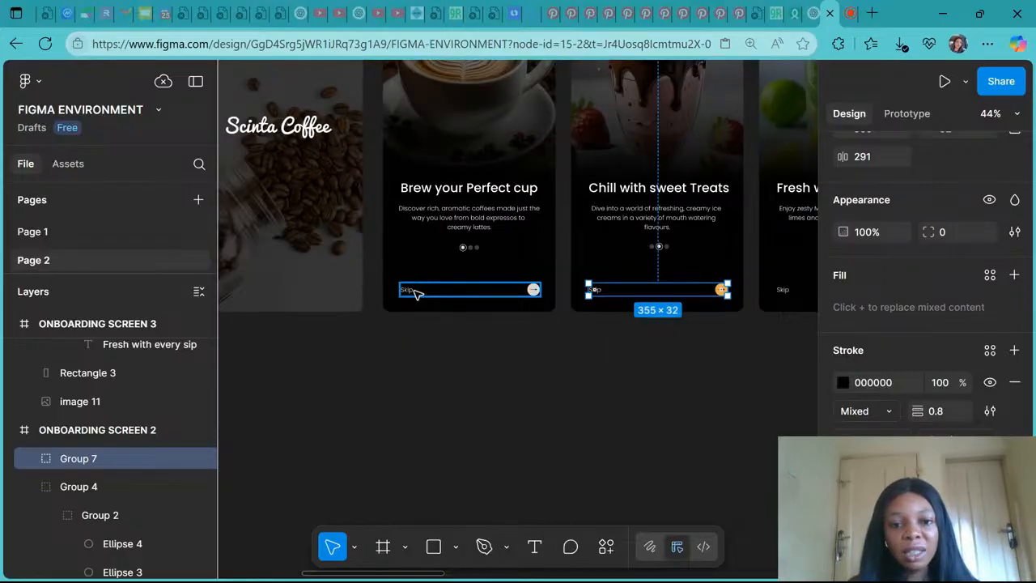
{"action": "left_click", "coordinate": [415, 293]}
{"action": "left_click", "coordinate": [677, 338]}
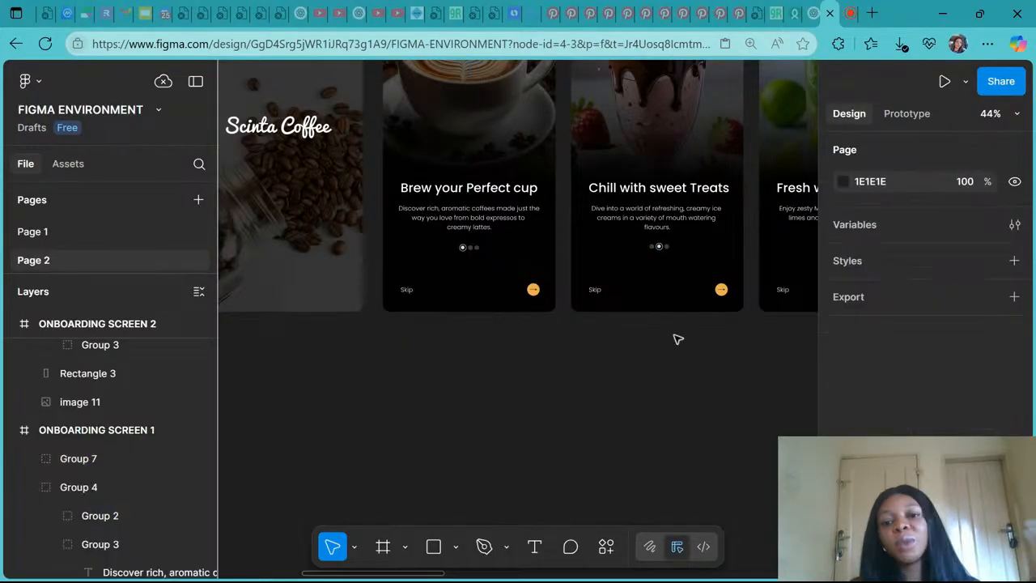
Step: Review the orange buttons across the onboarding screens and compare ONBOARDING SCREEN 4 with the reference coffee design
{"action": "scroll", "coordinate": [677, 338], "scroll_direction": "down", "scroll_amount": 3}
{"action": "scroll", "coordinate": [677, 338], "scroll_direction": "right", "scroll_amount": 2}
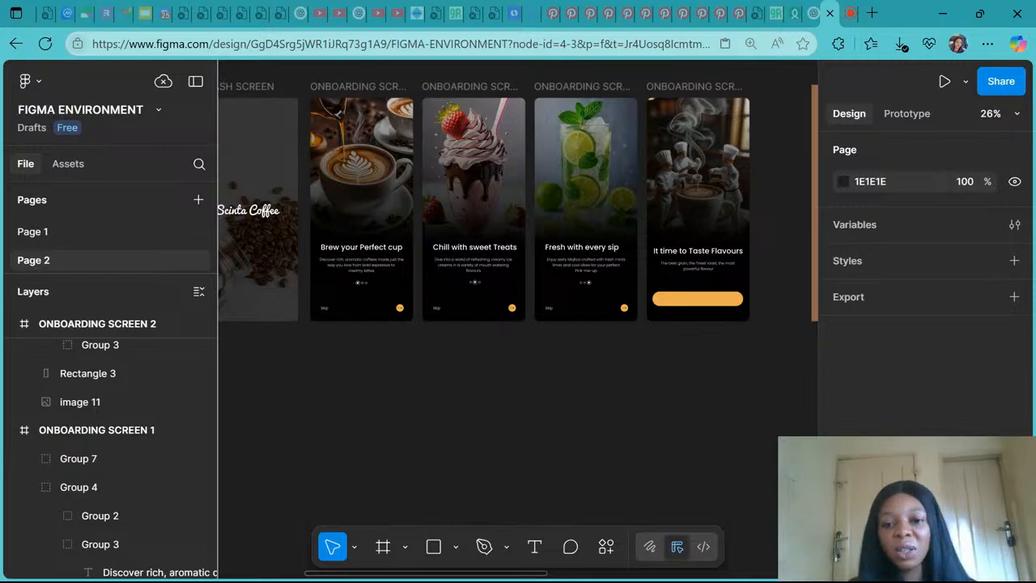
{"action": "scroll", "coordinate": [718, 305], "scroll_direction": "up", "scroll_amount": 3}
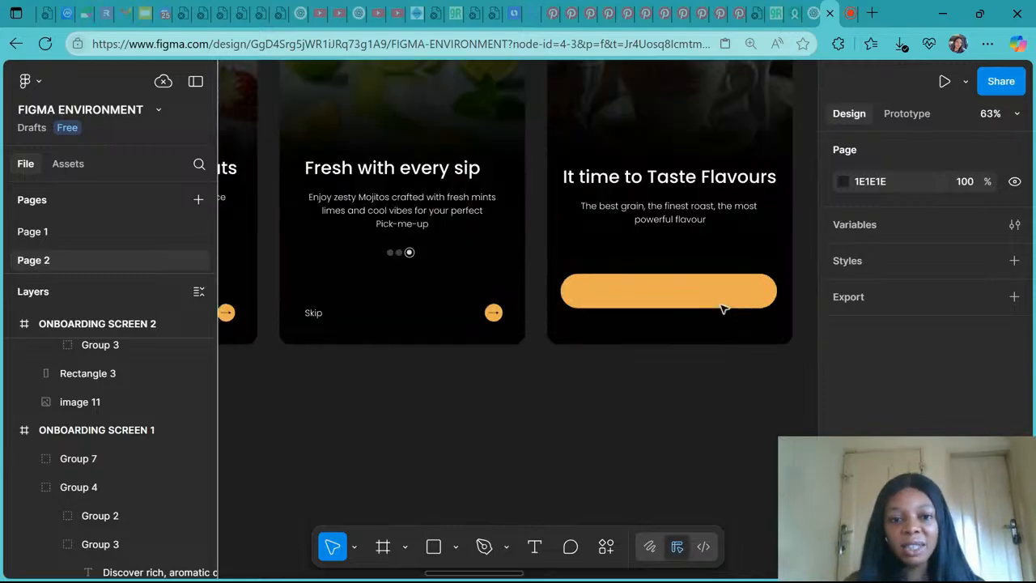
{"action": "scroll", "coordinate": [718, 305], "scroll_direction": "down", "scroll_amount": 3}
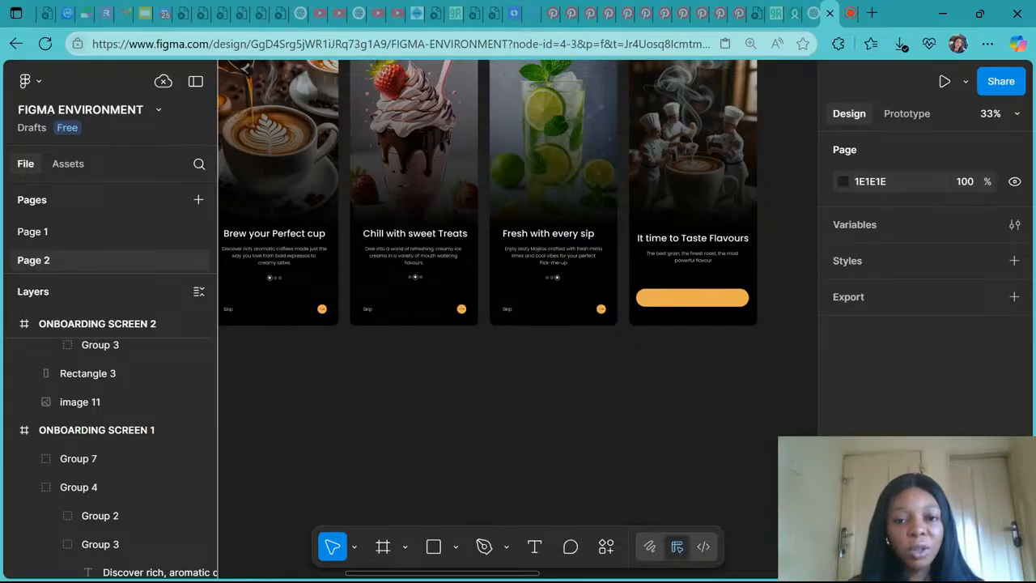
{"action": "scroll", "coordinate": [716, 304], "scroll_direction": "down", "scroll_amount": 2}
{"action": "scroll", "coordinate": [637, 308], "scroll_direction": "right", "scroll_amount": 2}
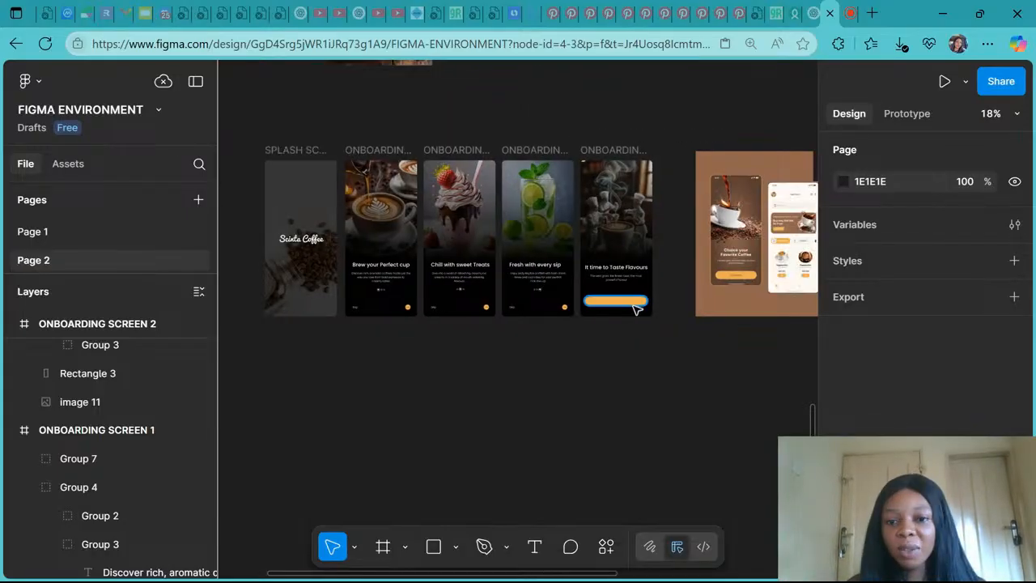
{"action": "scroll", "coordinate": [637, 307], "scroll_direction": "up", "scroll_amount": 3}
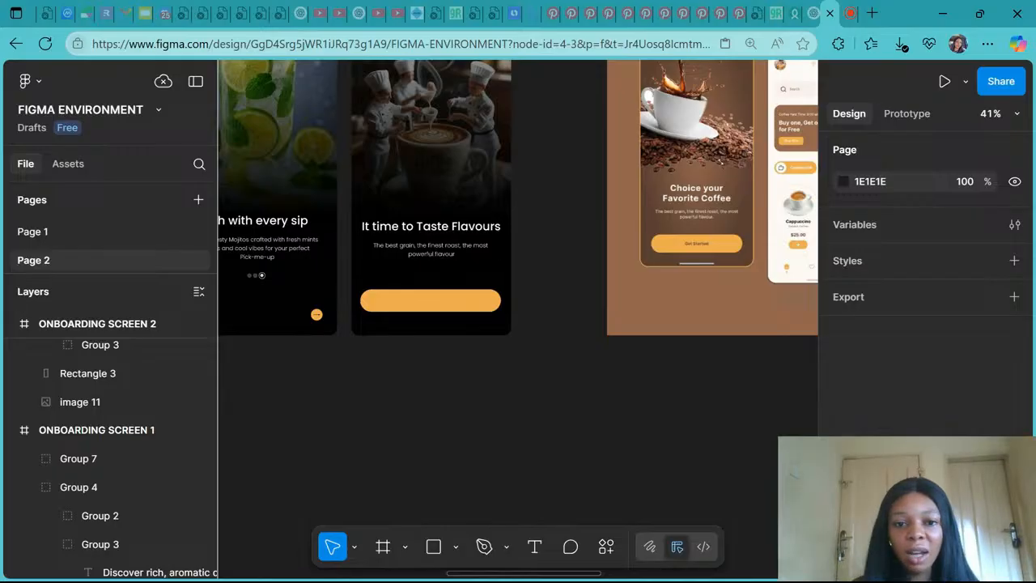
Step: Paste a copy of the description text on ONBOARDING SCREEN 4 and move it onto the orange button
{"action": "scroll", "coordinate": [380, 310], "scroll_direction": "up", "scroll_amount": 3}
{"action": "left_click", "coordinate": [512, 163]}
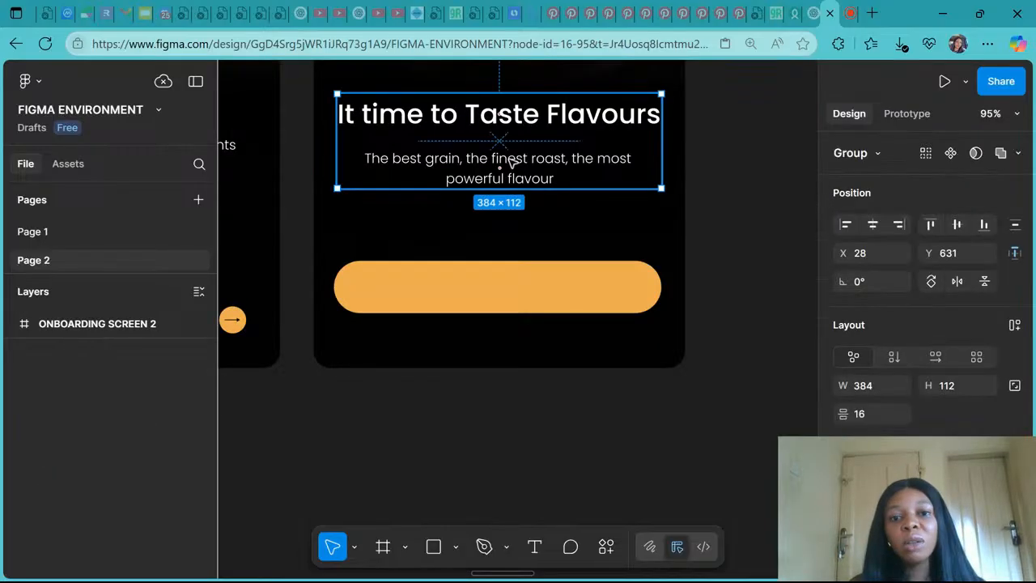
{"action": "double_click", "coordinate": [512, 163]}
{"action": "left_click", "coordinate": [509, 293]}
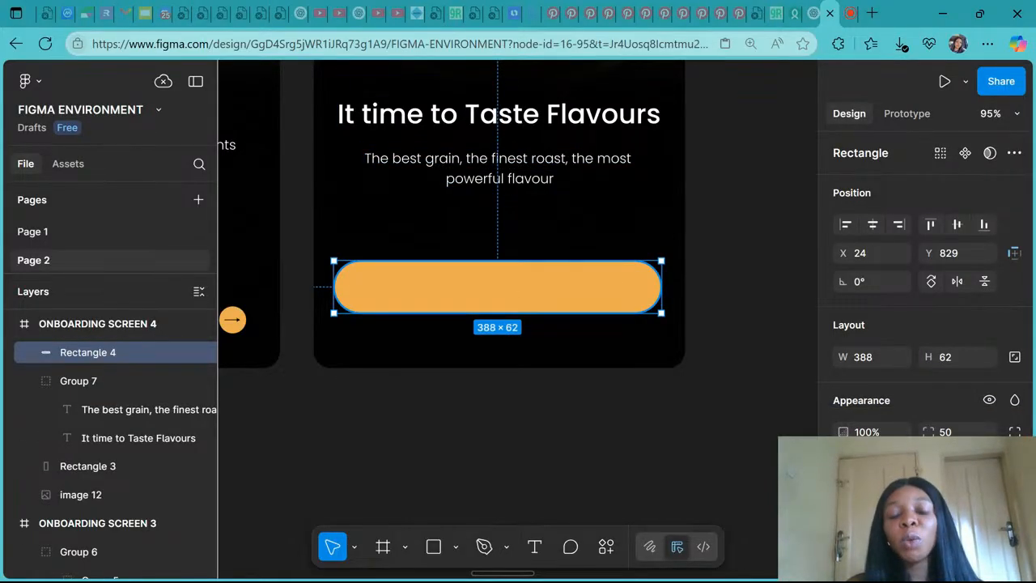
{"action": "key", "text": "ctrl+v"}
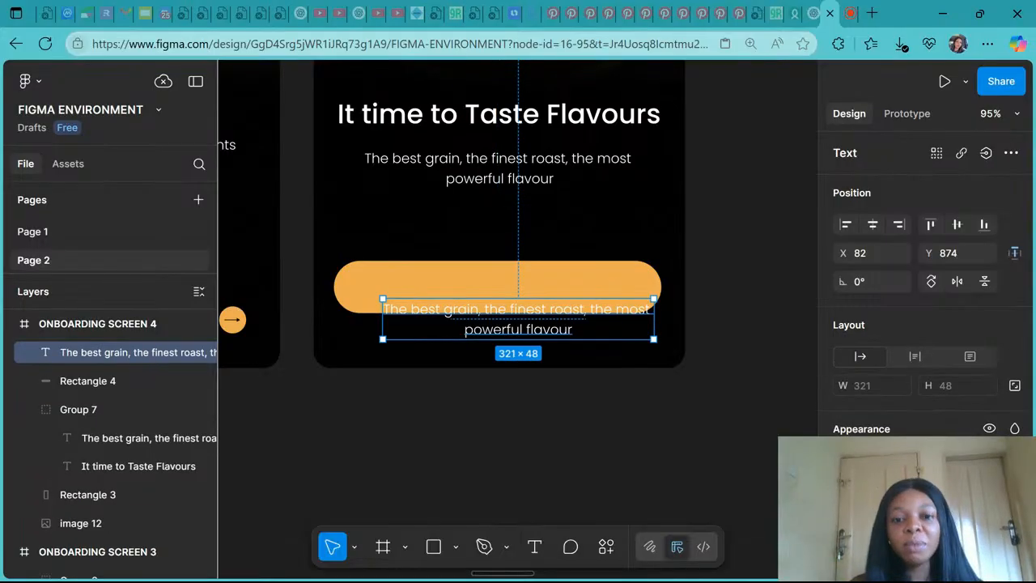
{"action": "left_click_drag", "start_coordinate": [522, 314], "coordinate": [497, 283]}
Step: Replace the copied description text on the ONBOARDING SCREEN 4 button with "Get Started"
{"action": "double_click", "coordinate": [497, 284]}
{"action": "type", "text": "Get s"}
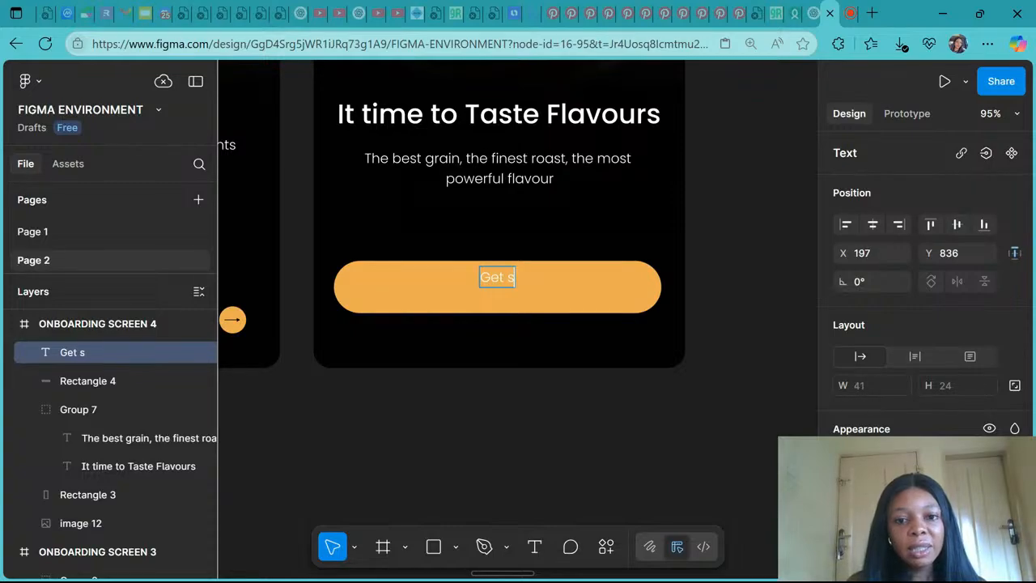
{"action": "key", "text": "BackSpace"}
{"action": "key", "text": "BackSpace"}
{"action": "type", "text": "Sta"}
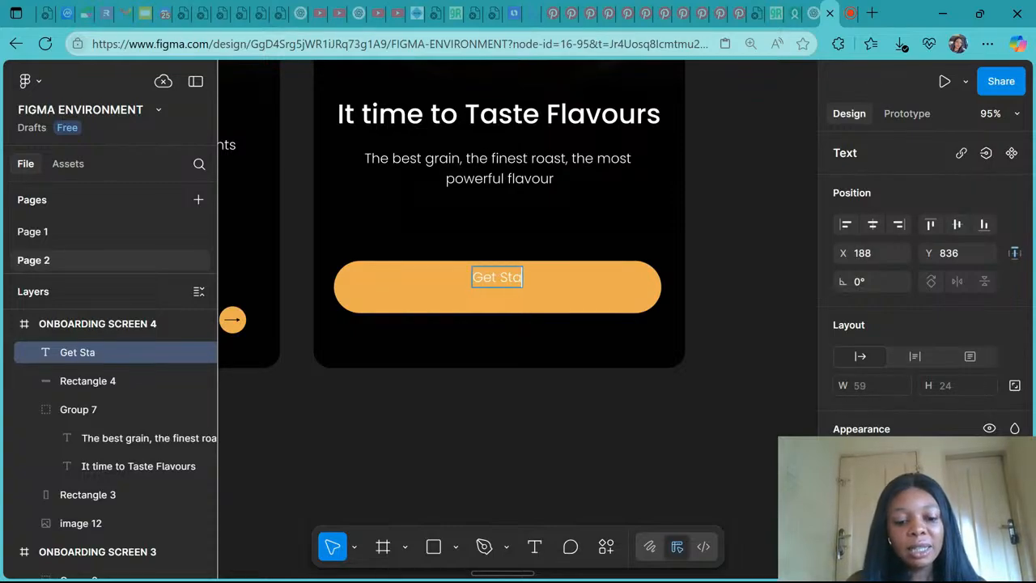
{"action": "type", "text": "rted"}
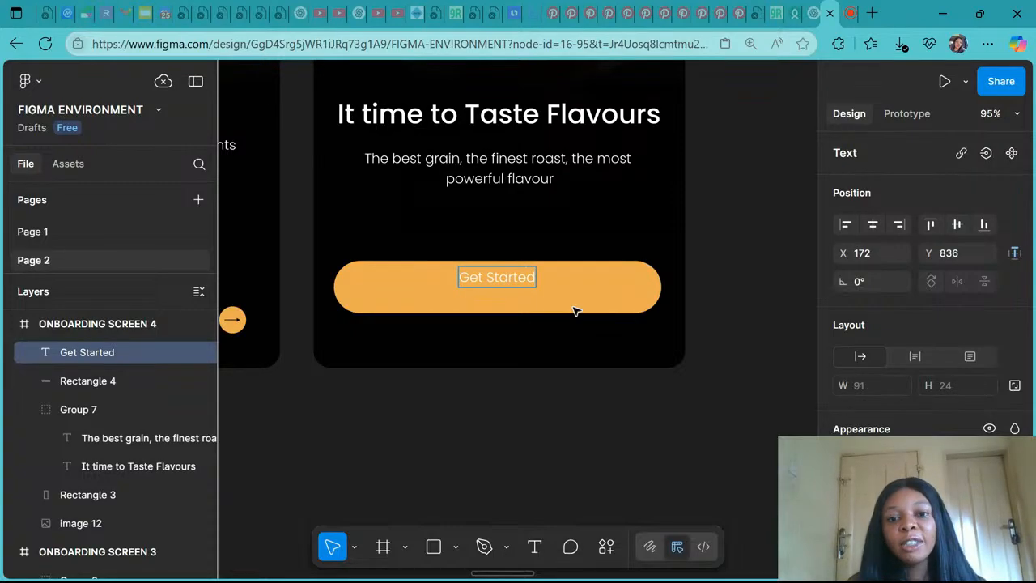
{"action": "key", "text": "Escape"}
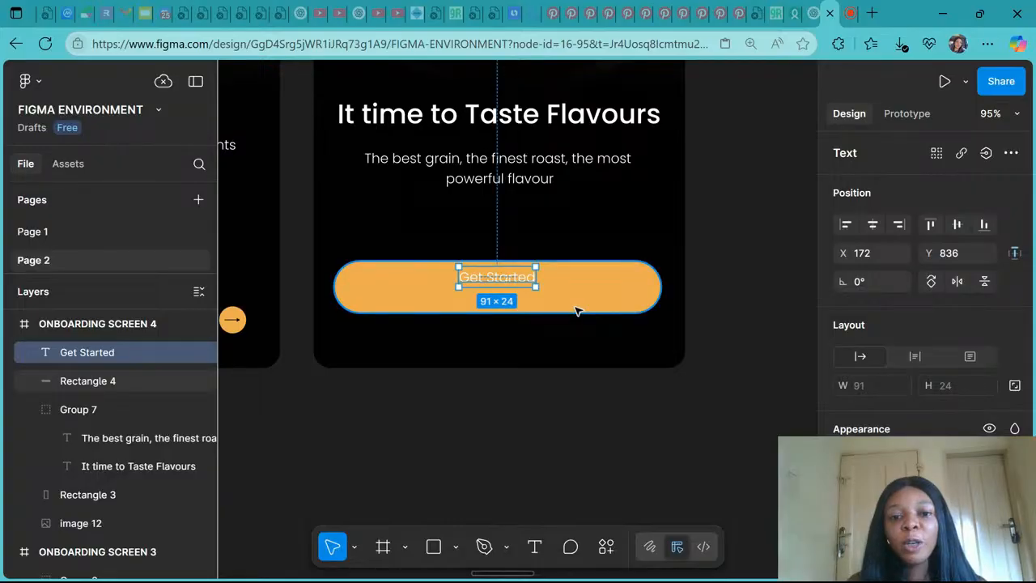
Step: Center the Get Started text horizontally and vertically on the orange button
{"action": "mouse_move", "coordinate": [518, 282]}
{"action": "left_mouse_down"}
{"action": "mouse_move", "coordinate": [518, 299]}
{"action": "mouse_move", "coordinate": [515, 277]}
{"action": "left_mouse_up"}
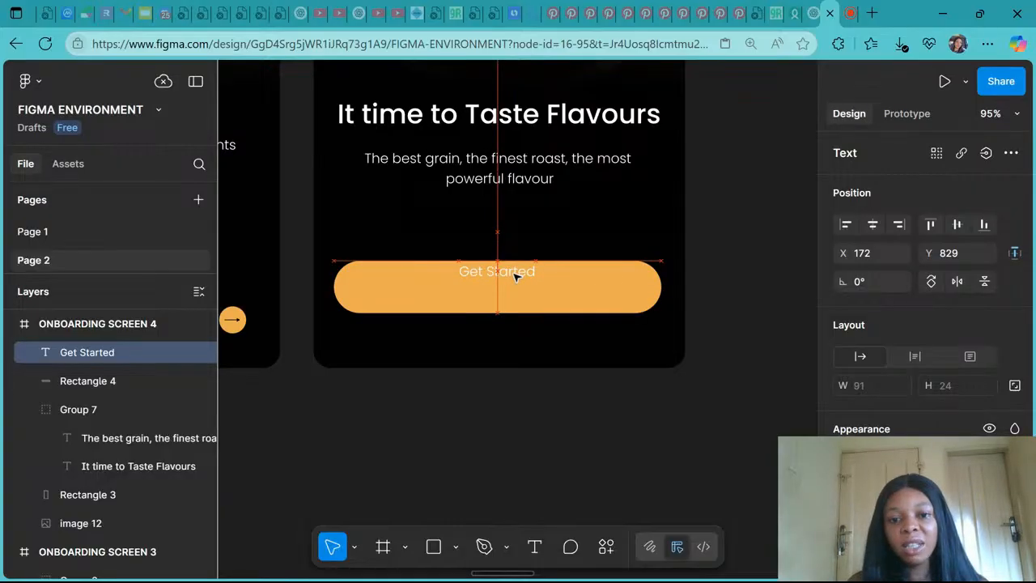
{"action": "left_click_drag", "start_coordinate": [515, 277], "coordinate": [515, 277]}
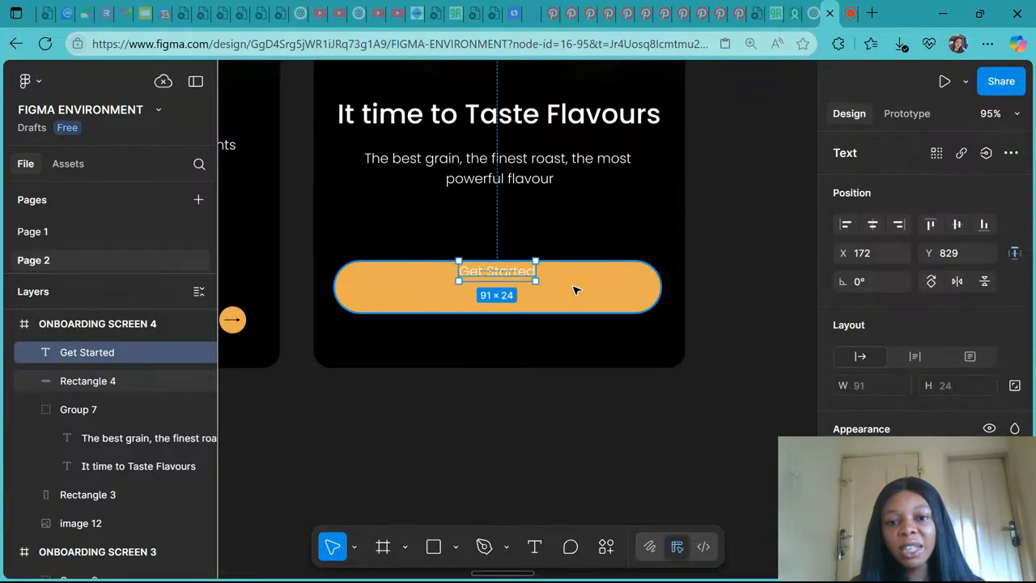
{"action": "left_click", "coordinate": [575, 290], "text": "shift"}
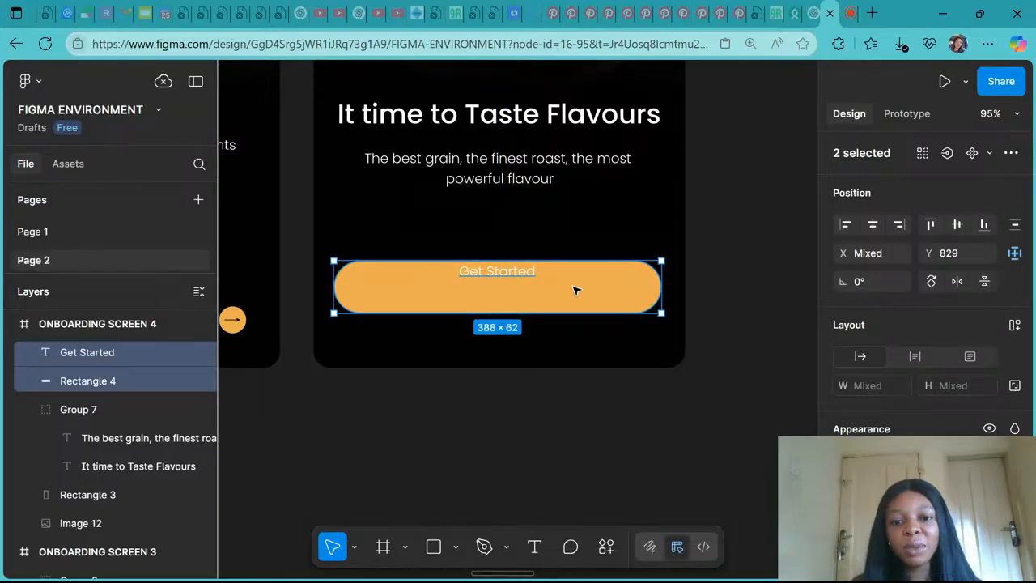
{"action": "left_click", "coordinate": [875, 227]}
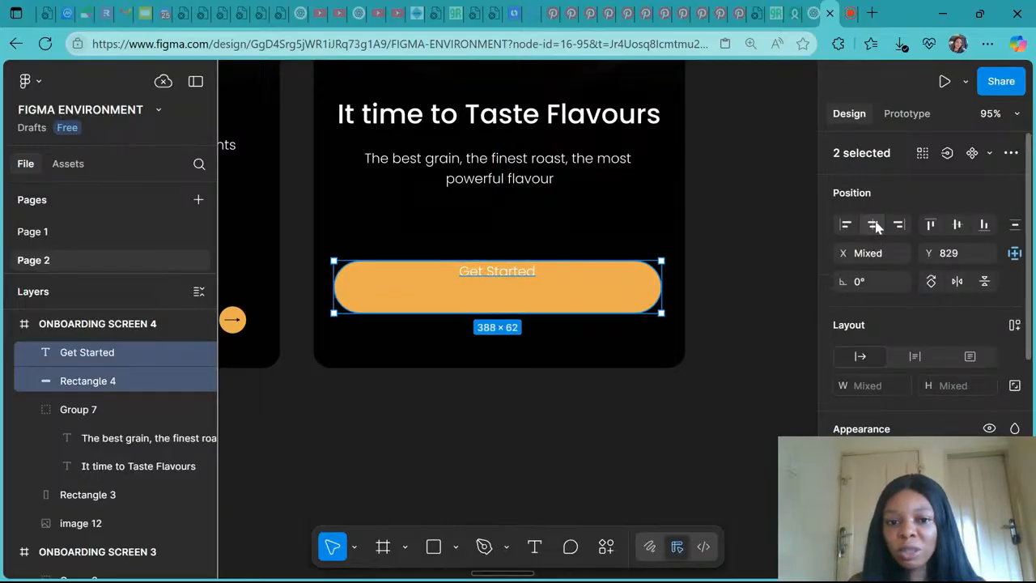
{"action": "left_click", "coordinate": [956, 226]}
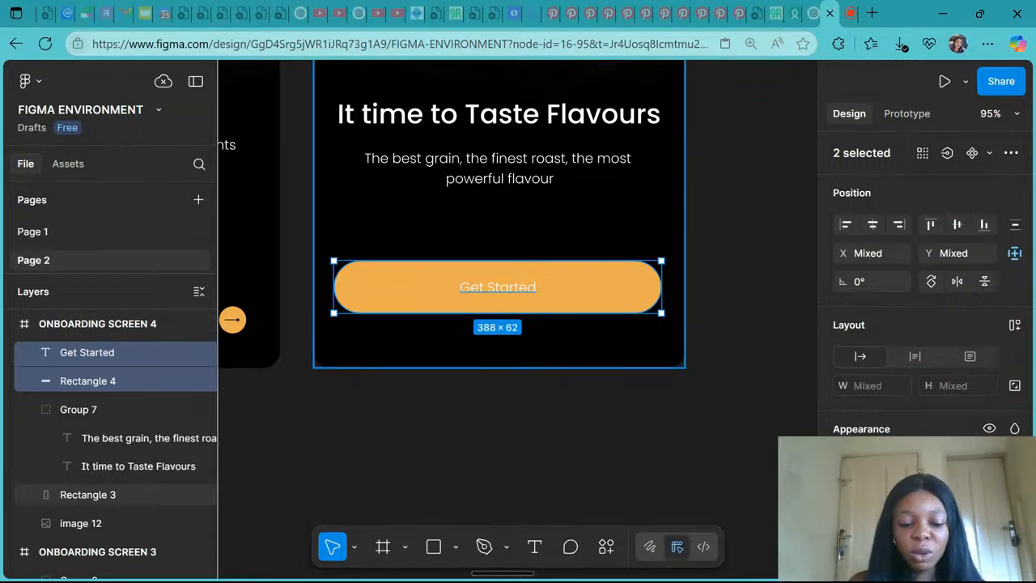
Step: Group the Get Started text with the orange button and center the group horizontally in ONBOARDING SCREEN 4
{"action": "key", "text": "ctrl+g"}
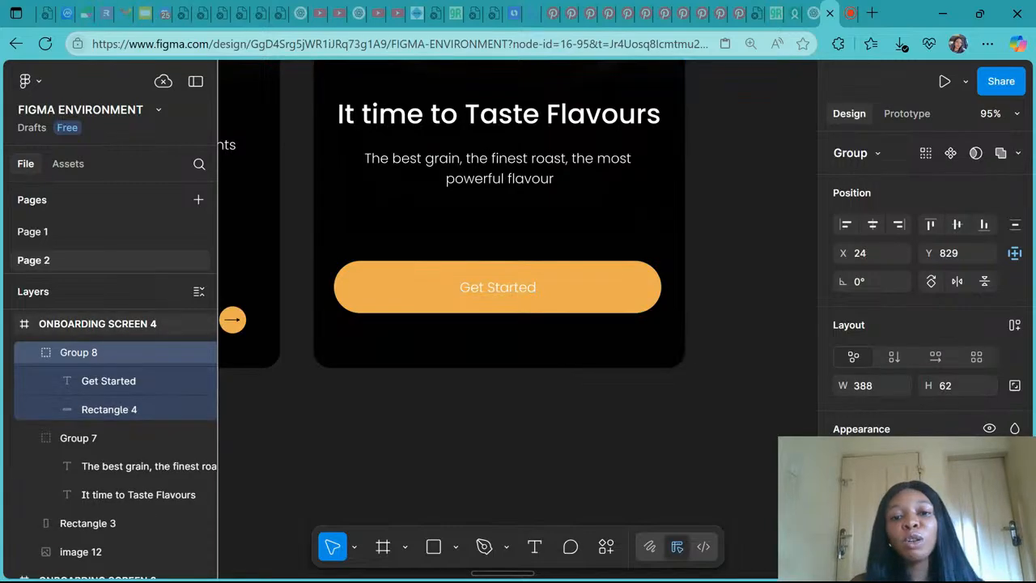
{"action": "left_click_drag", "start_coordinate": [519, 275], "coordinate": [520, 273]}
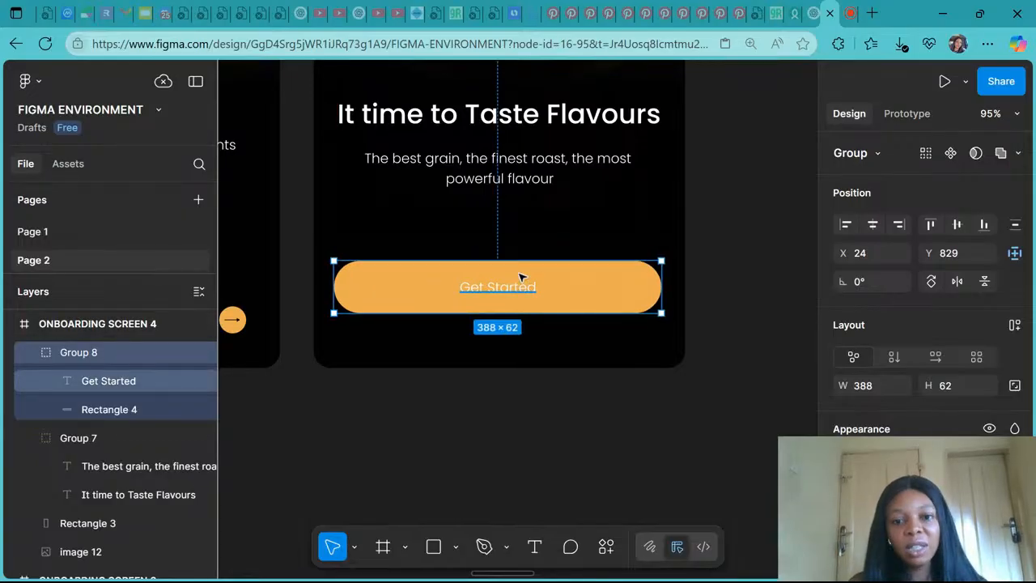
{"action": "left_click", "coordinate": [872, 225]}
Step: Change the Get Started text fill to black by sampling #000000 from the screen's background
{"action": "scroll", "coordinate": [559, 360], "scroll_direction": "down", "scroll_amount": 5}
{"action": "scroll", "coordinate": [548, 332], "scroll_direction": "up", "scroll_amount": 5}
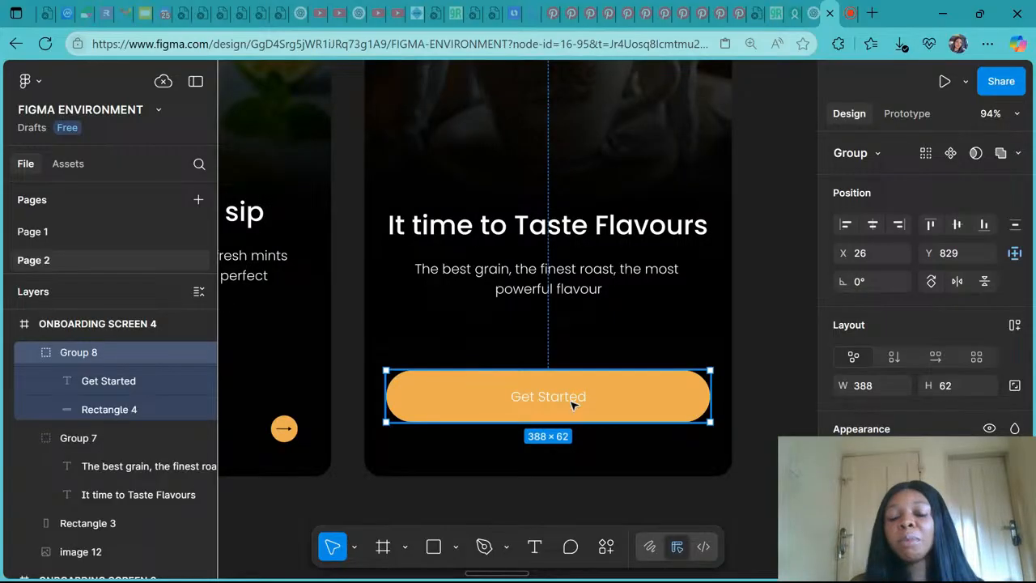
{"action": "scroll", "coordinate": [571, 404], "scroll_direction": "up", "scroll_amount": 3}
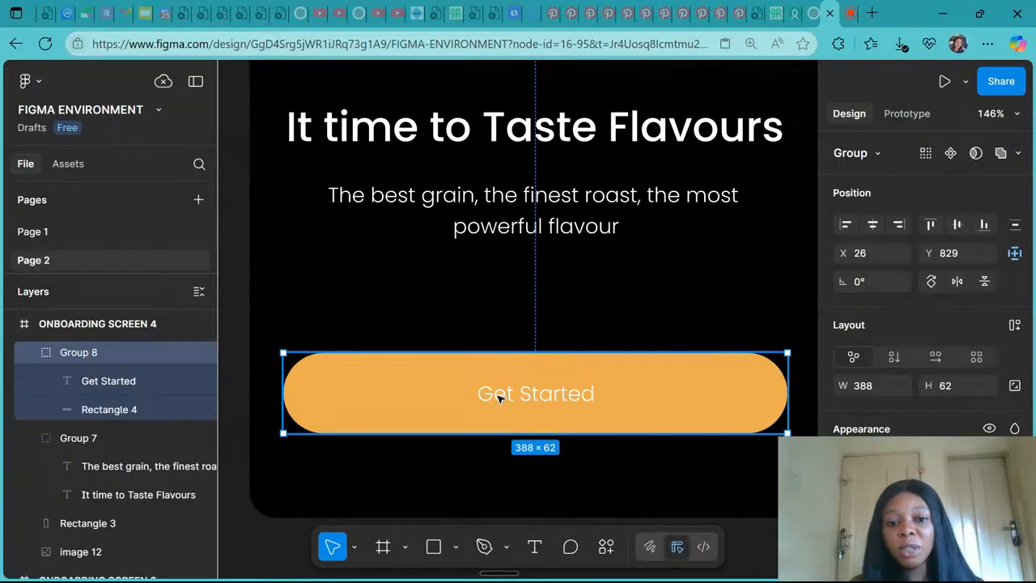
{"action": "scroll", "coordinate": [500, 397], "scroll_direction": "up", "scroll_amount": 3}
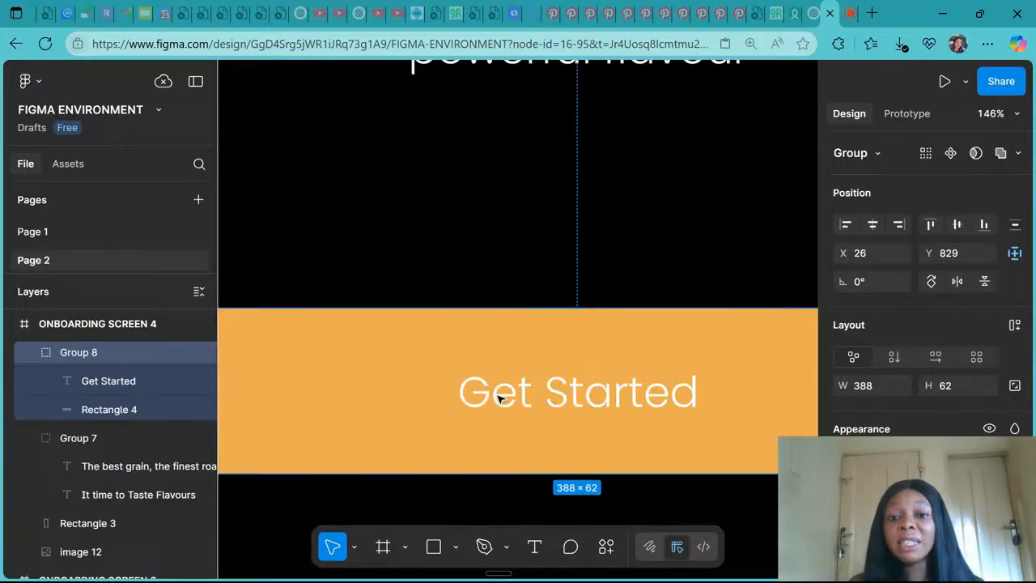
{"action": "scroll", "coordinate": [499, 396], "scroll_direction": "up", "scroll_amount": 2}
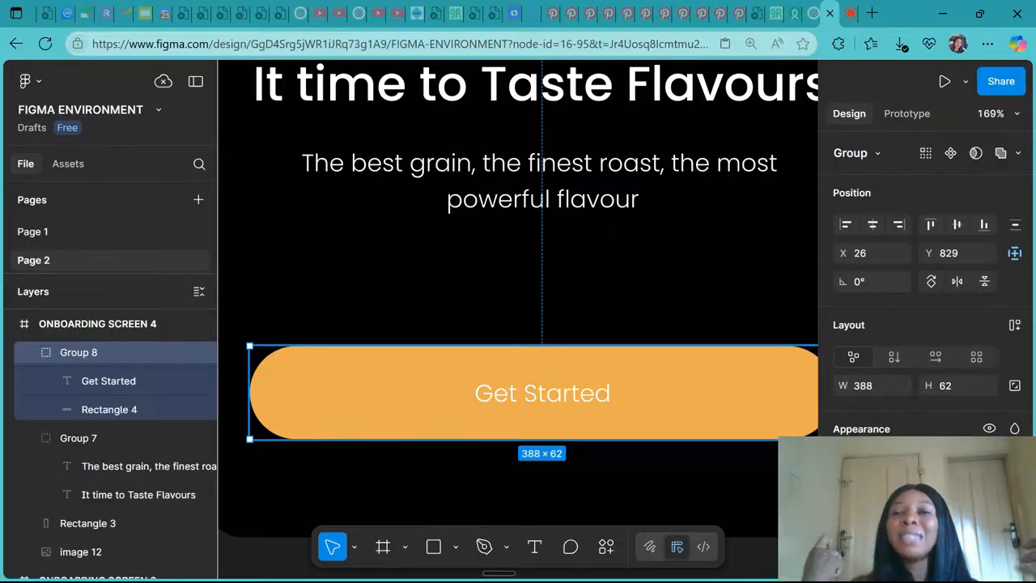
{"action": "double_click", "coordinate": [560, 405]}
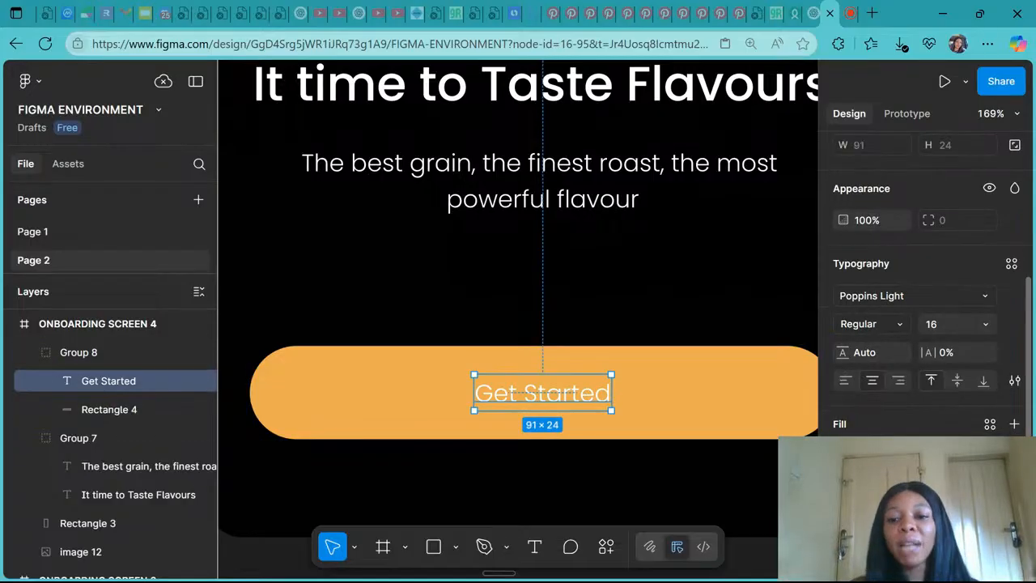
{"action": "left_click", "coordinate": [847, 453]}
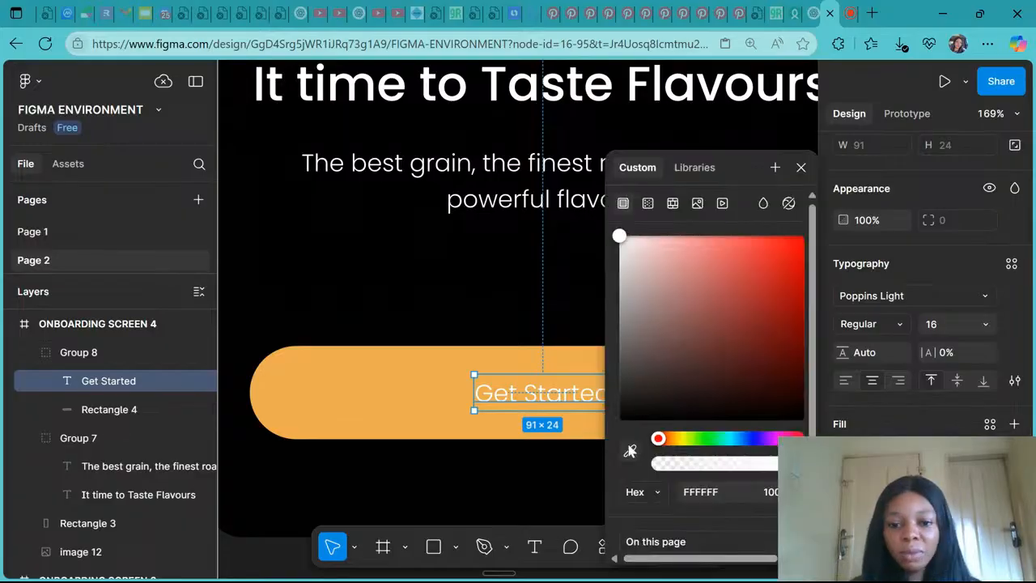
{"action": "left_click", "coordinate": [631, 451]}
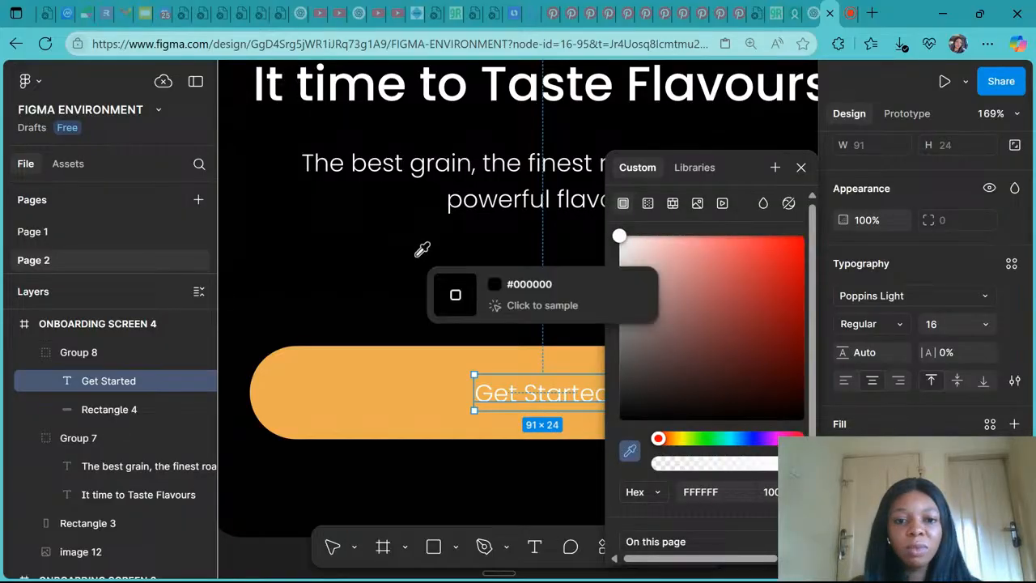
{"action": "left_click", "coordinate": [422, 249]}
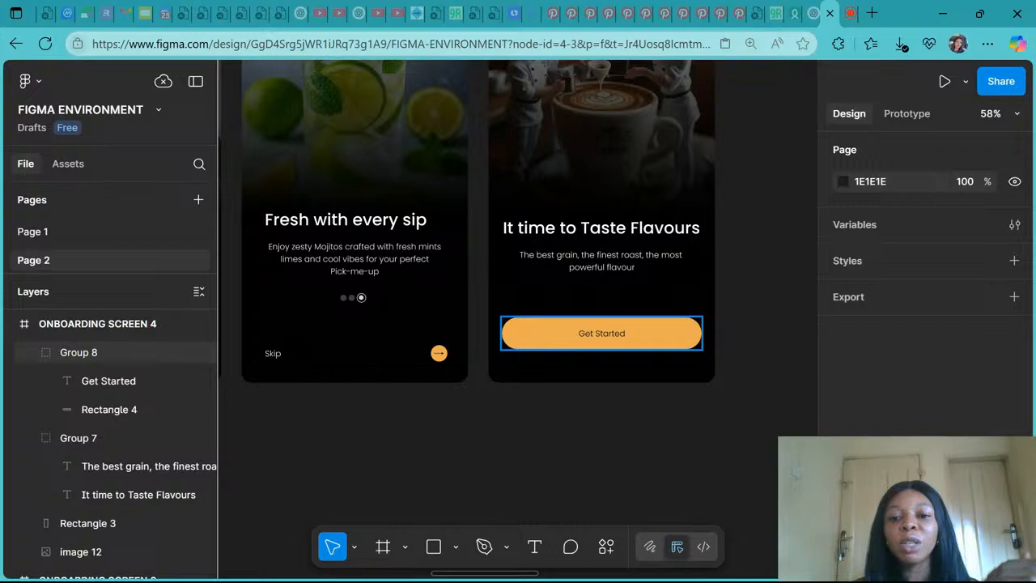
Step: Move the Get Started button up on ONBOARDING SCREEN 4 and set its vertical spacing from the text group to 32
{"action": "scroll", "coordinate": [578, 333], "scroll_direction": "down", "scroll_amount": 4}
{"action": "scroll", "coordinate": [521, 354], "scroll_direction": "left", "scroll_amount": 1}
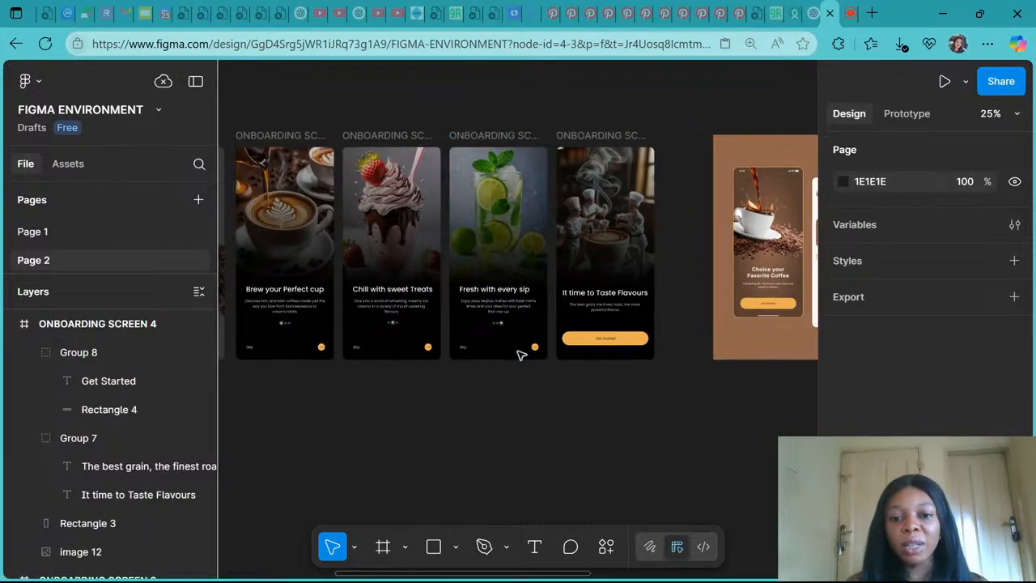
{"action": "scroll", "coordinate": [521, 354], "scroll_direction": "up", "scroll_amount": 5}
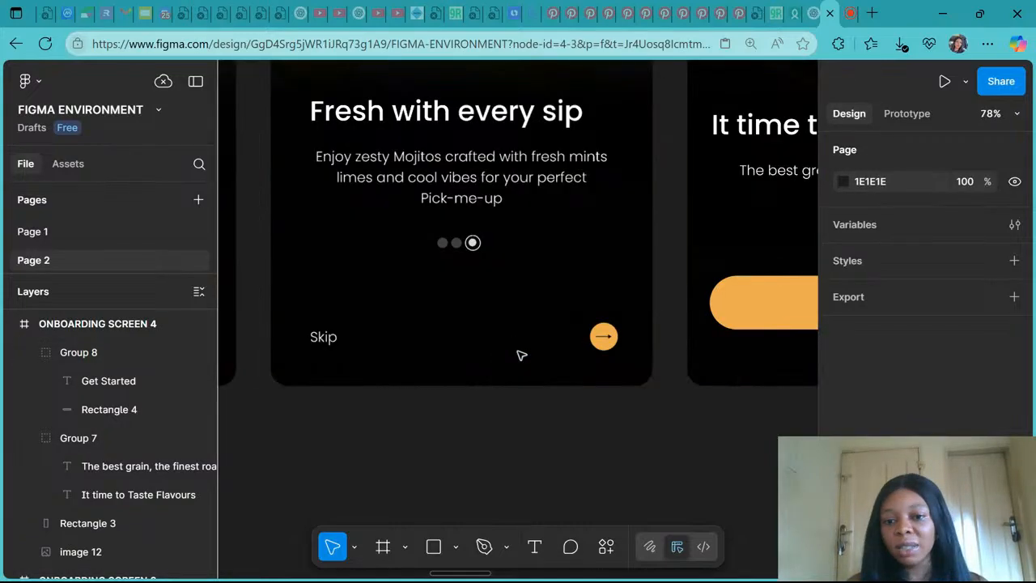
{"action": "scroll", "coordinate": [521, 355], "scroll_direction": "down", "scroll_amount": 2}
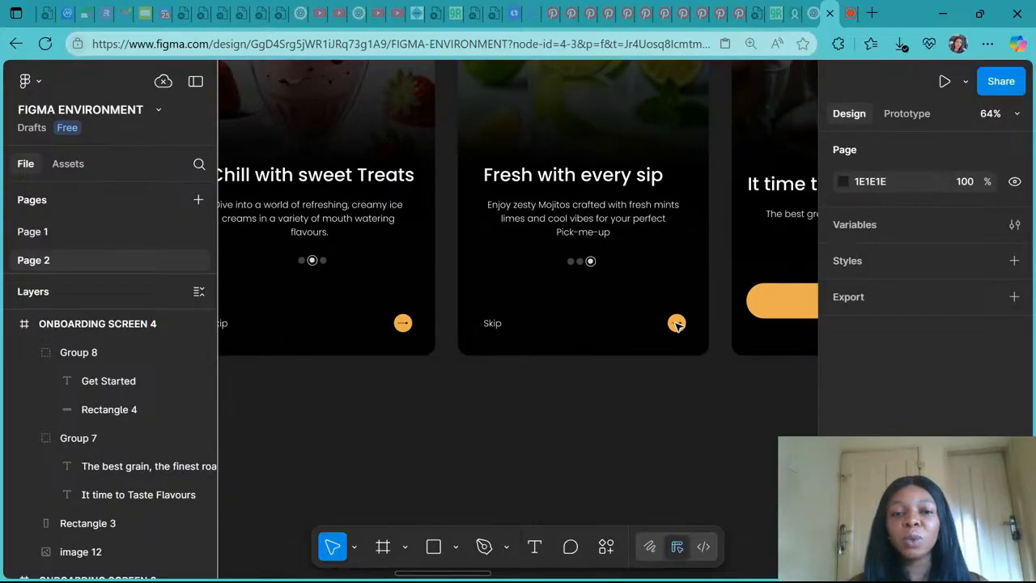
{"action": "scroll", "coordinate": [676, 324], "scroll_direction": "down", "scroll_amount": 5}
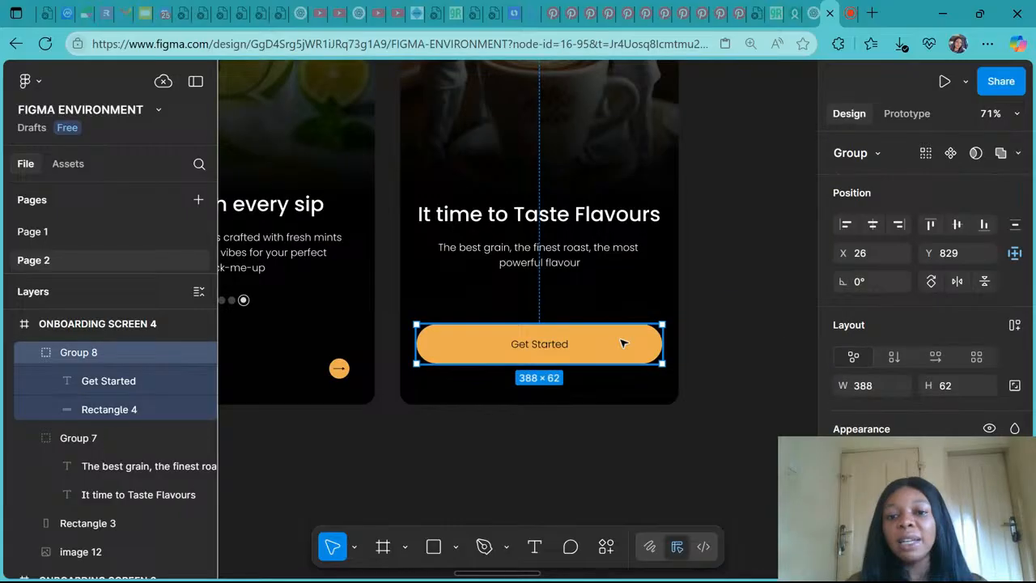
{"action": "left_click_drag", "start_coordinate": [624, 344], "coordinate": [624, 310]}
{"action": "left_click", "coordinate": [621, 243]}
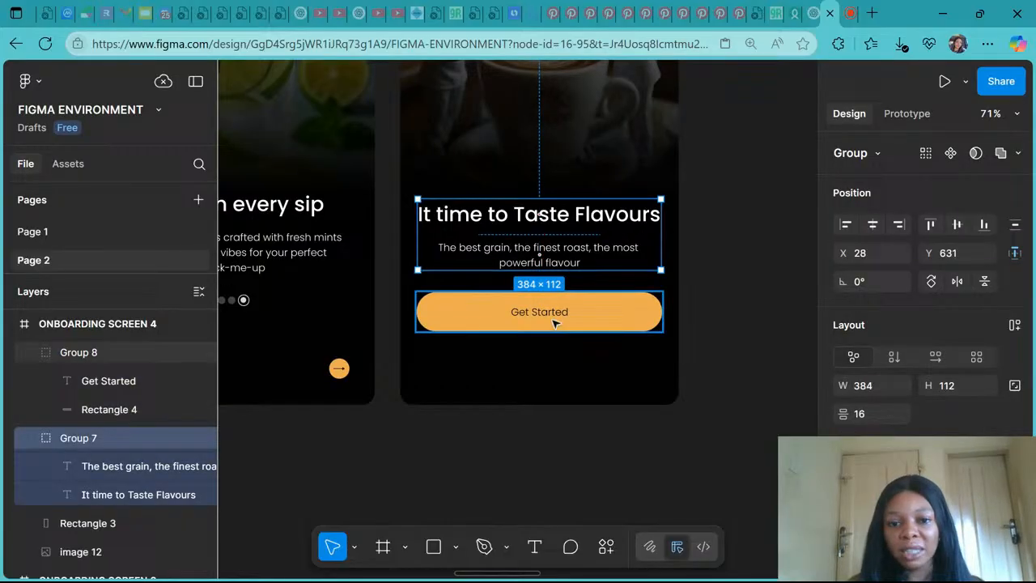
{"action": "left_click", "coordinate": [597, 311], "text": "shift"}
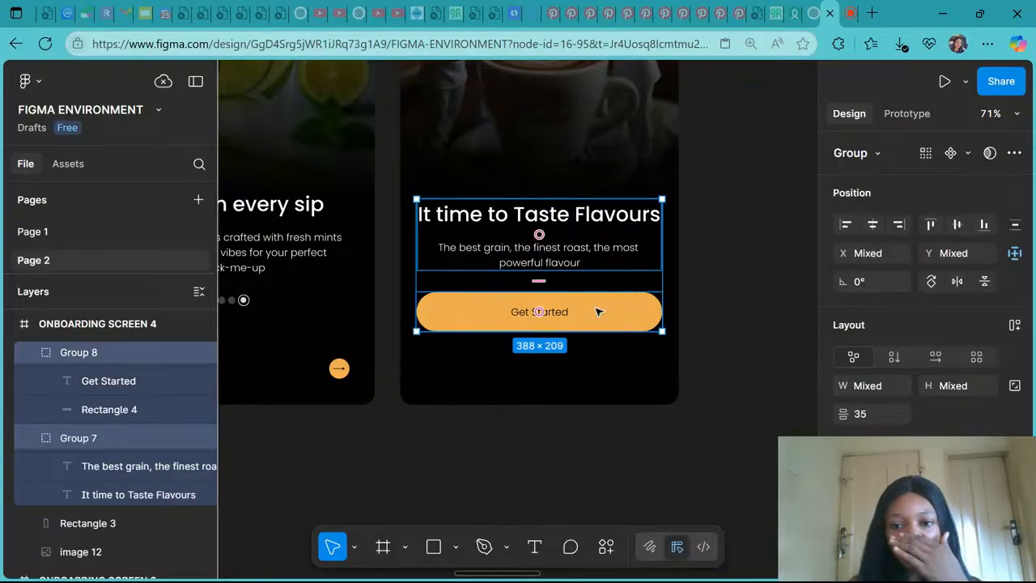
{"action": "left_click", "coordinate": [872, 415]}
{"action": "type", "text": "32"}
{"action": "key", "text": "Return"}
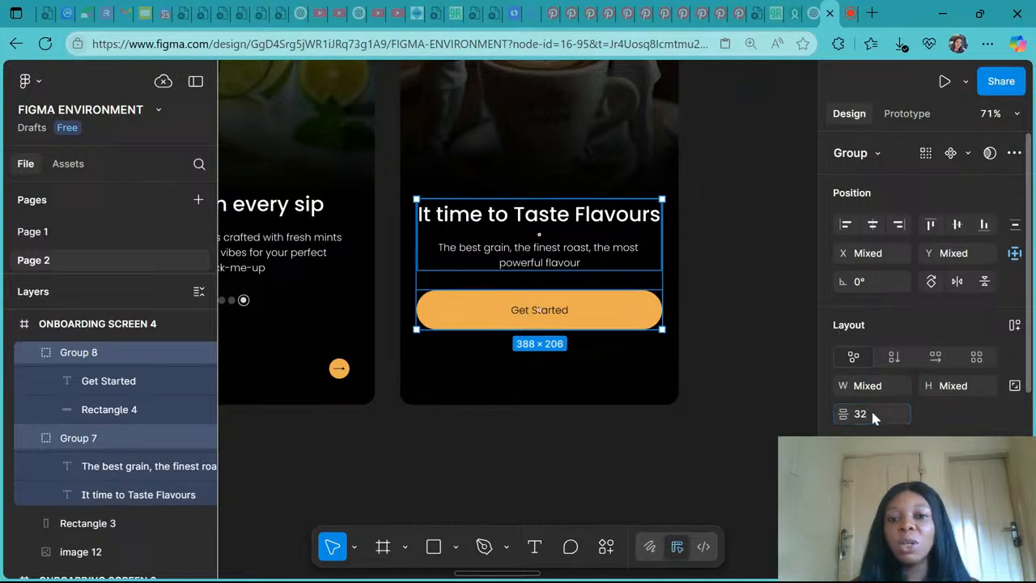
{"action": "left_click", "coordinate": [682, 441]}
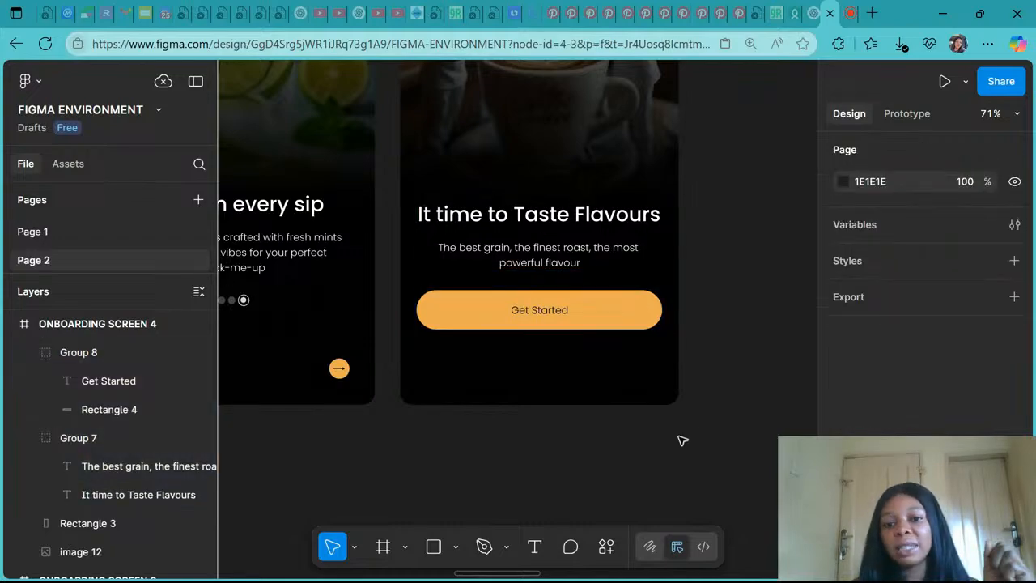
Step: Try a spacing of 32 between the text and the page dots on ONBOARDING SCREEN 3
{"action": "scroll", "coordinate": [683, 440], "scroll_direction": "down", "scroll_amount": 5}
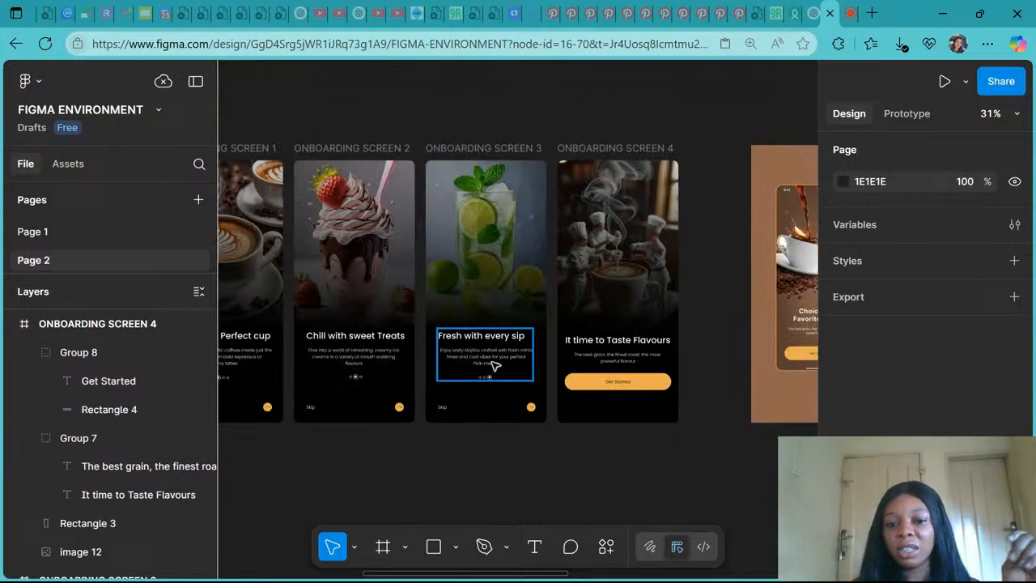
{"action": "left_click", "coordinate": [491, 365]}
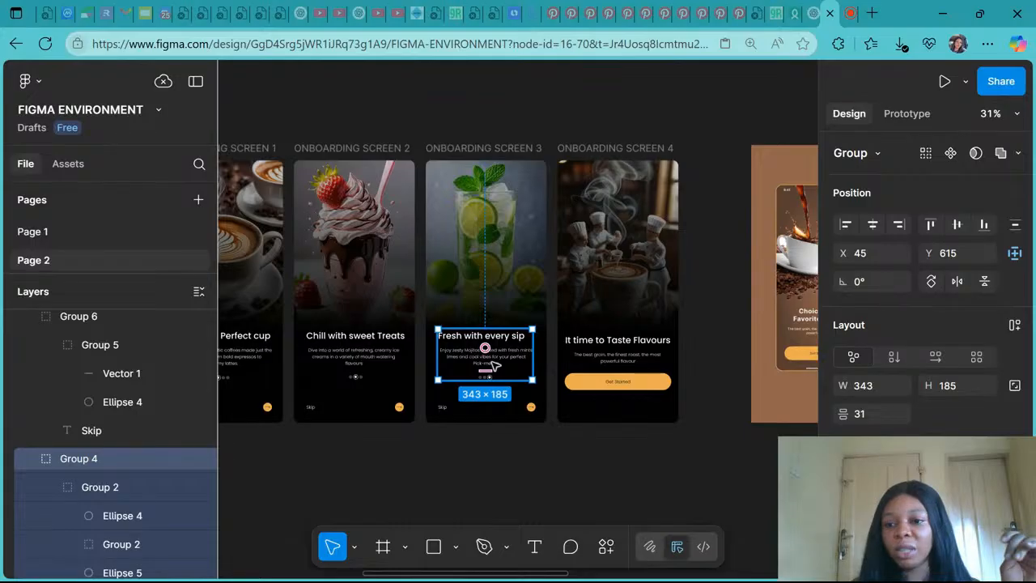
{"action": "left_click", "coordinate": [866, 418]}
{"action": "type", "text": "32"}
{"action": "key", "text": "Return"}
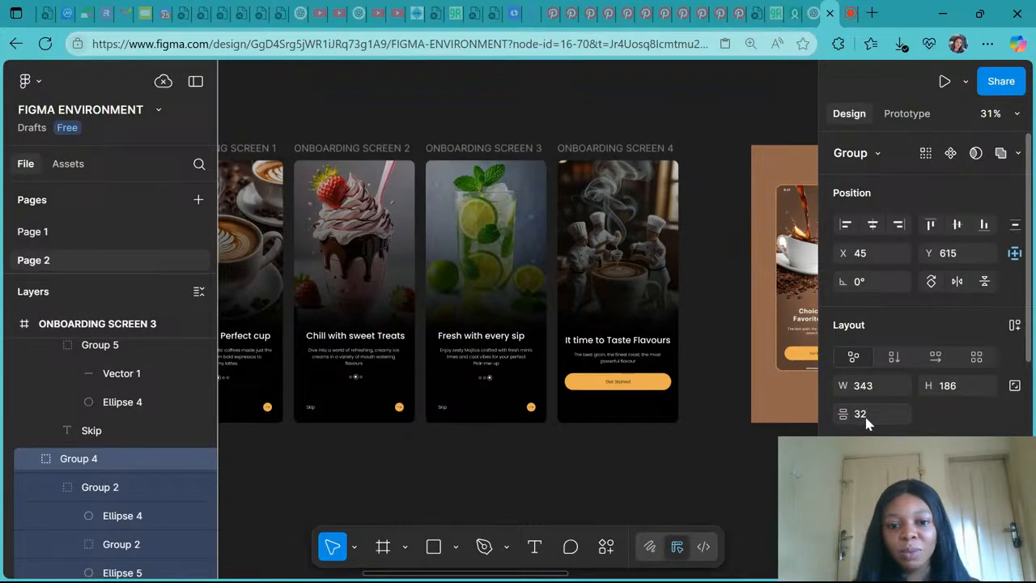
Step: Undo the last spacing change on ONBOARDING SCREEN 3
{"action": "left_click", "coordinate": [341, 351]}
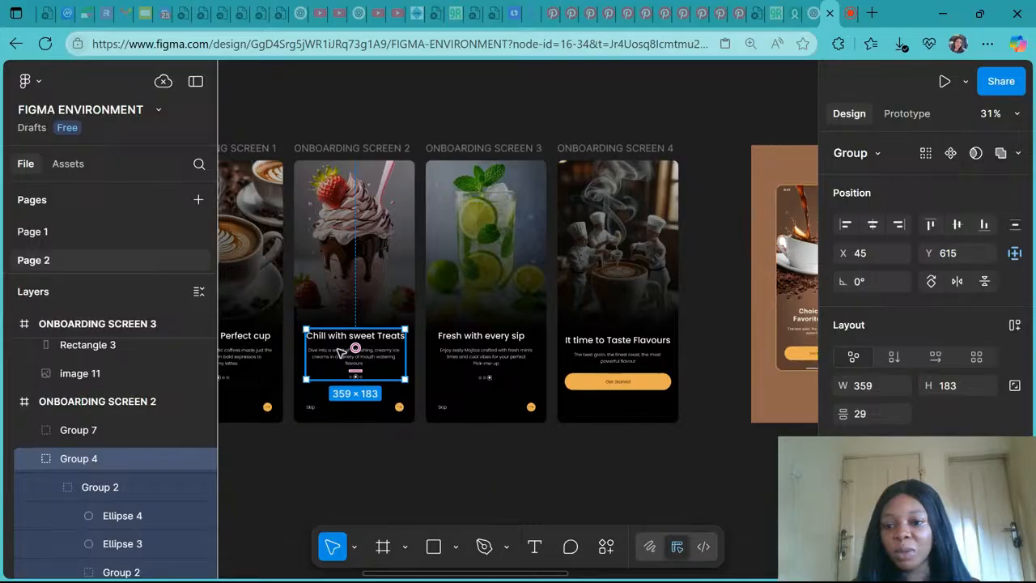
{"action": "left_click", "coordinate": [866, 419]}
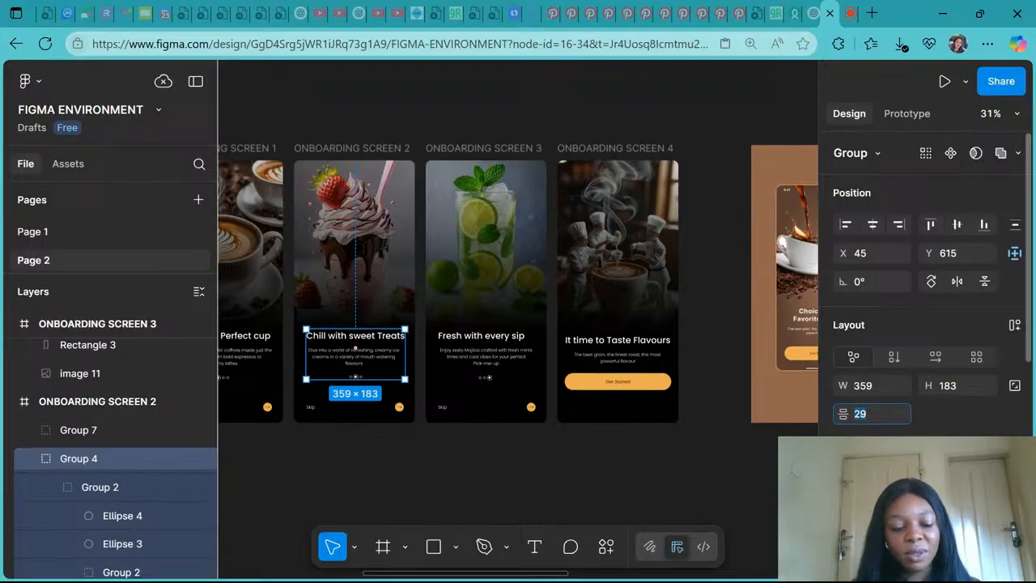
{"action": "key", "text": "ctrl+z"}
{"action": "key", "text": "ctrl+z"}
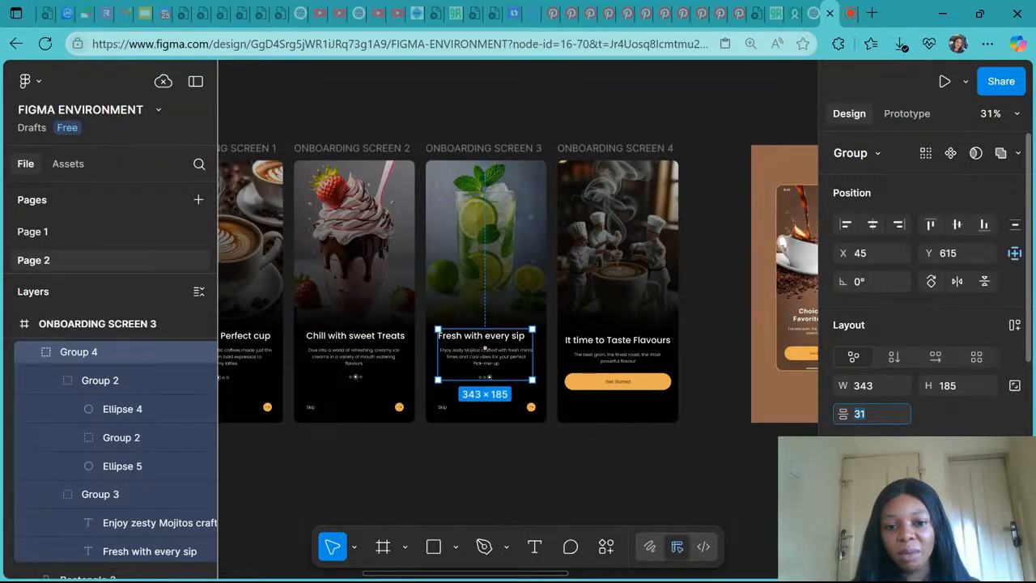
Step: Set the vertical spacing between the text group and the page dots on ONBOARDING SCREEN 3 to 32
{"action": "scroll", "coordinate": [485, 348], "scroll_direction": "up", "scroll_amount": 5}
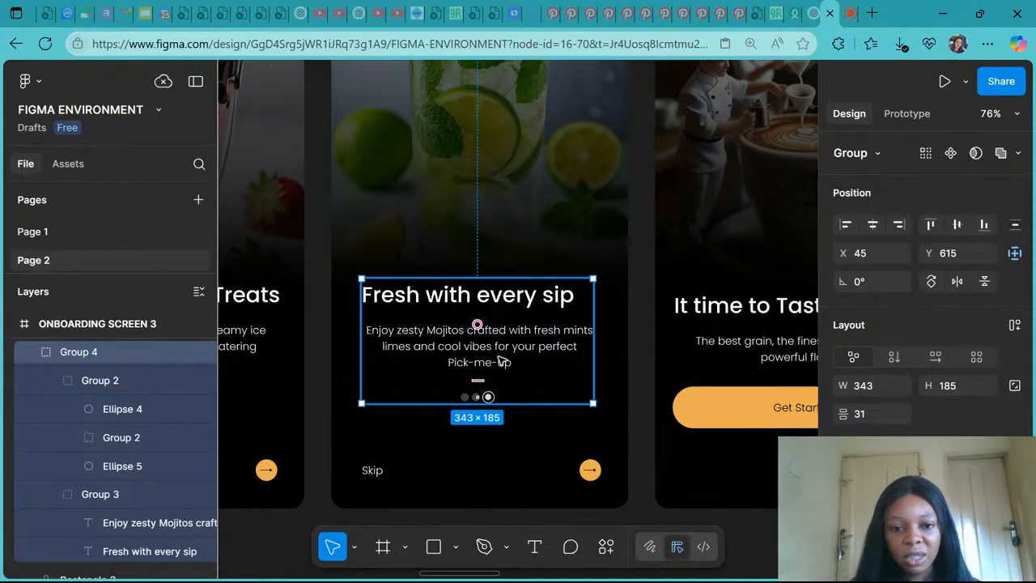
{"action": "double_click", "coordinate": [501, 361]}
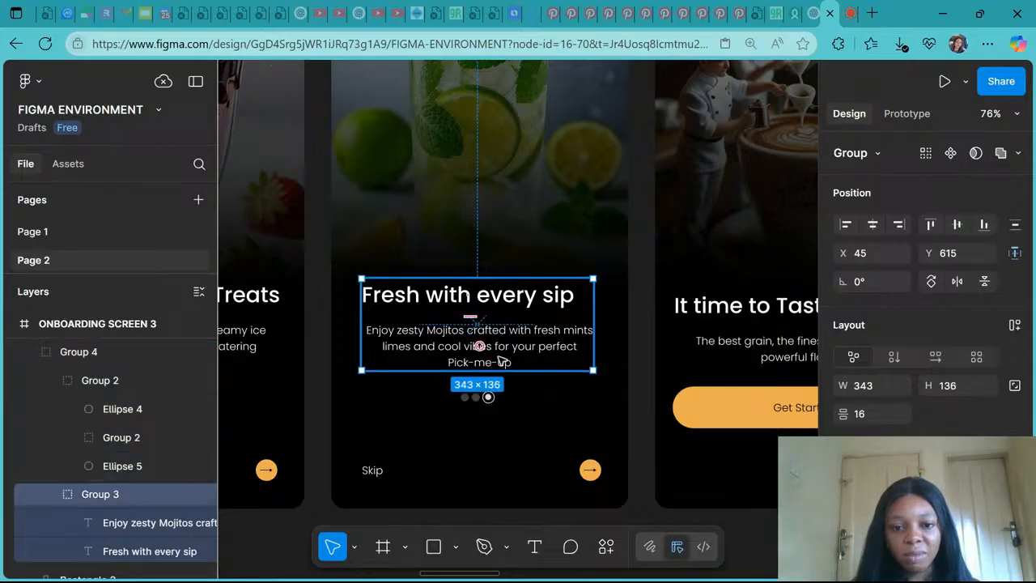
{"action": "left_click", "coordinate": [483, 399], "text": "shift"}
{"action": "left_click", "coordinate": [875, 420]}
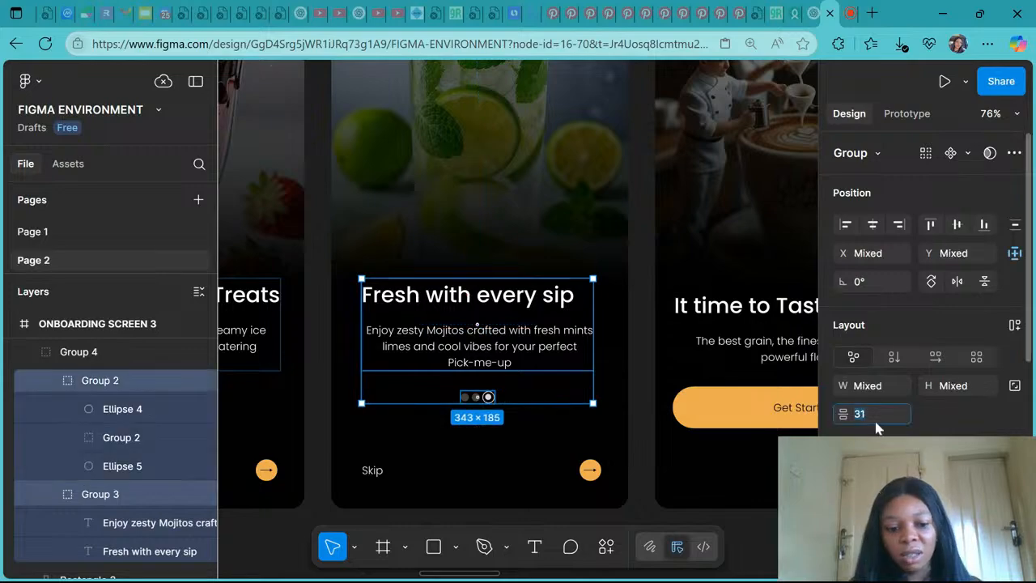
{"action": "type", "text": "32"}
{"action": "key", "text": "Return"}
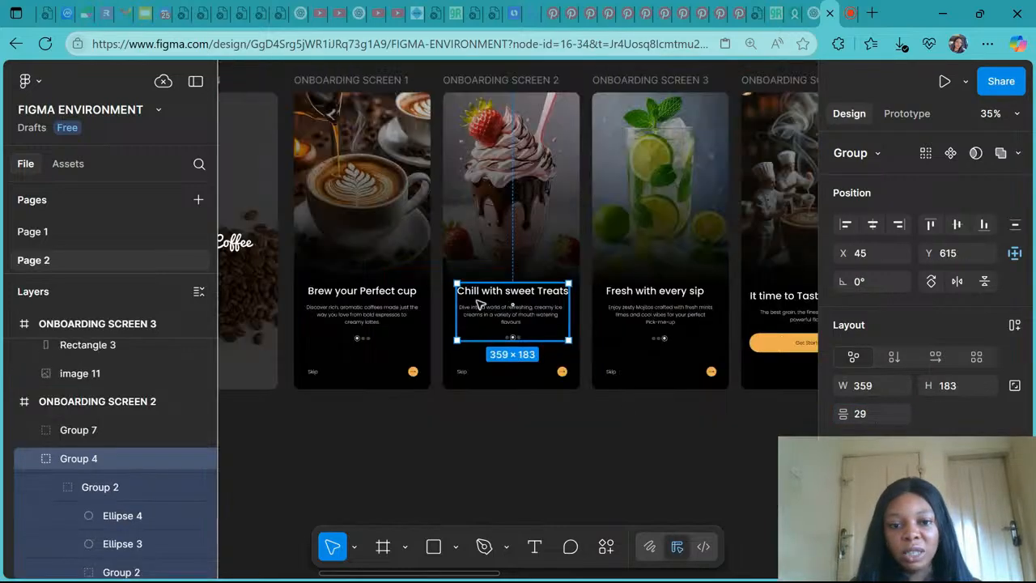
Step: Set the vertical spacing between the "Chill with sweet Treats" text group and its page dots on ONBOARDING SCREEN 2 to 32
{"action": "double_click", "coordinate": [479, 304]}
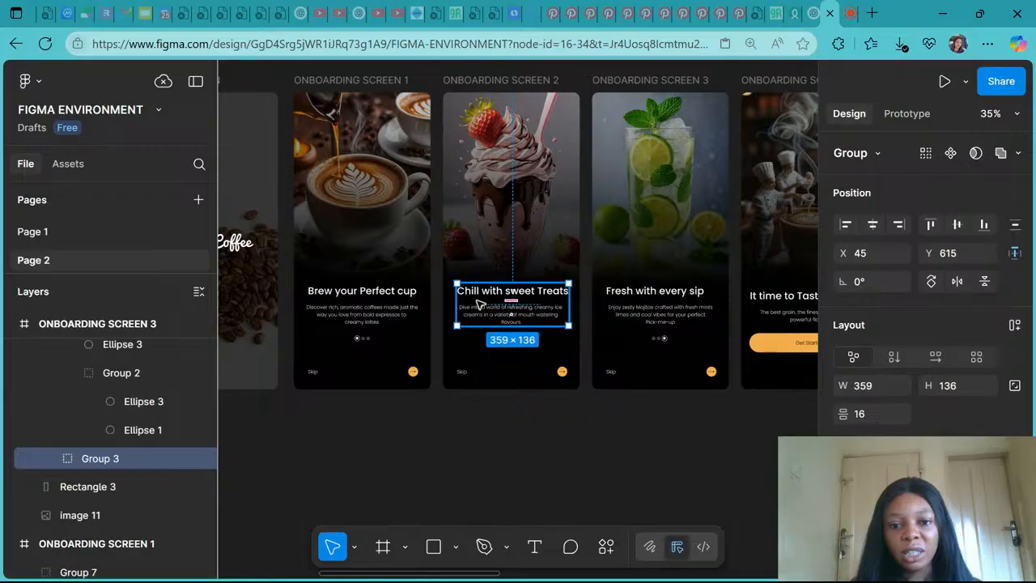
{"action": "scroll", "coordinate": [532, 348], "scroll_direction": "up", "scroll_amount": 5}
{"action": "left_click", "coordinate": [492, 315], "text": "shift"}
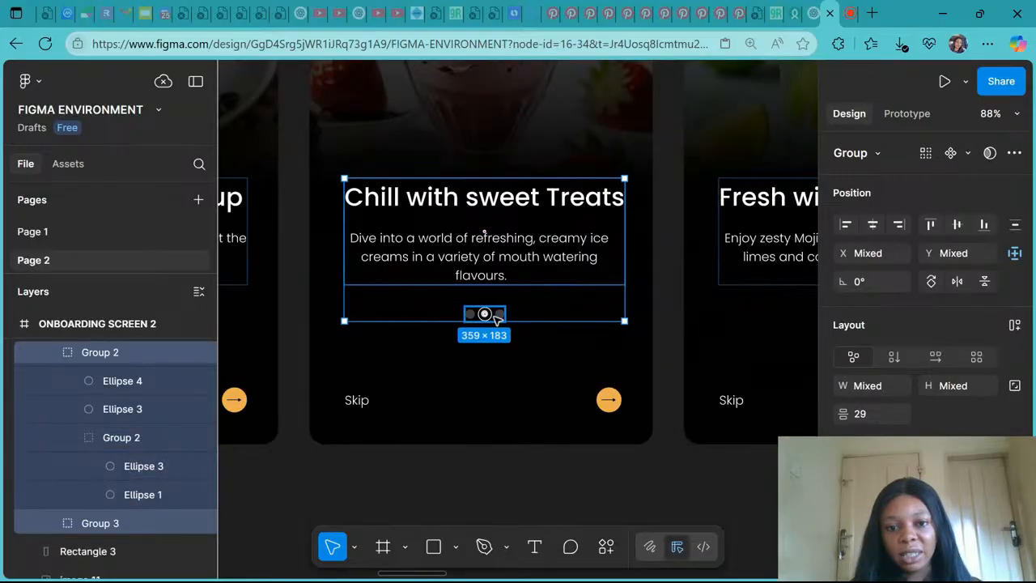
{"action": "left_click", "coordinate": [867, 416]}
{"action": "type", "text": "32"}
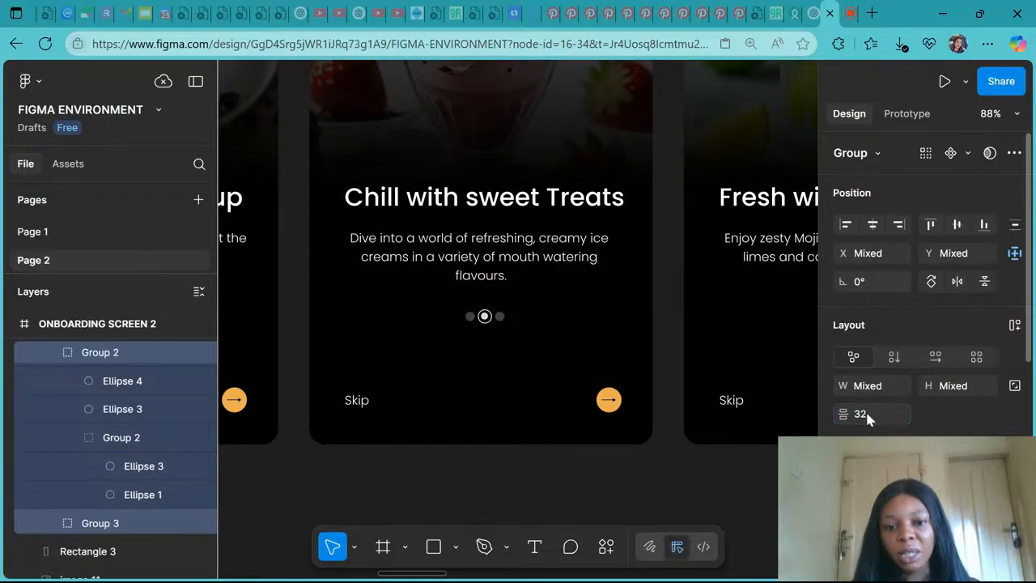
Step: Check the vertical spacing between the text group and the page dots on ONBOARDING SCREEN 1
{"action": "scroll", "coordinate": [603, 257], "scroll_direction": "down", "scroll_amount": 1}
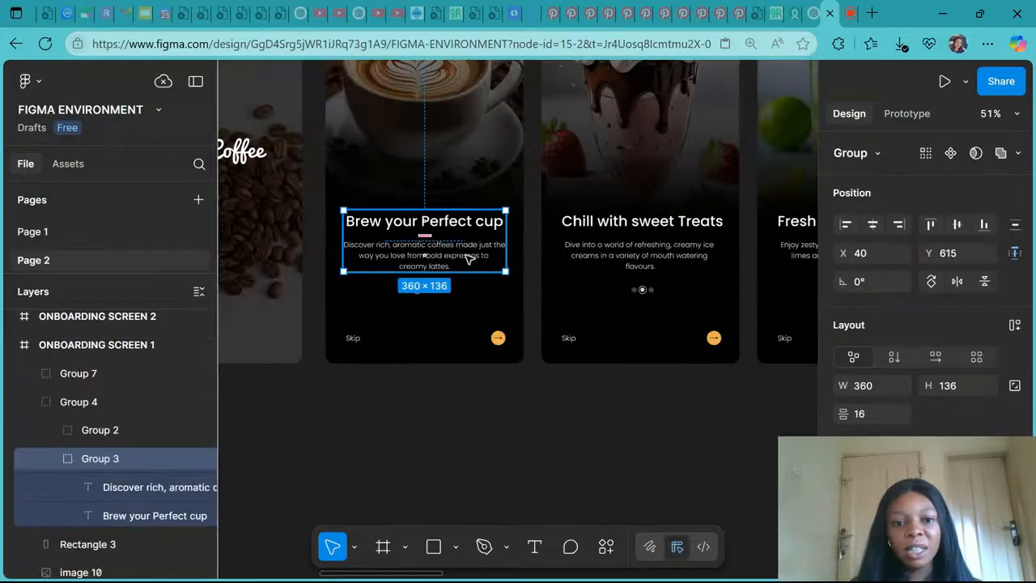
{"action": "left_click", "coordinate": [420, 296], "text": "shift"}
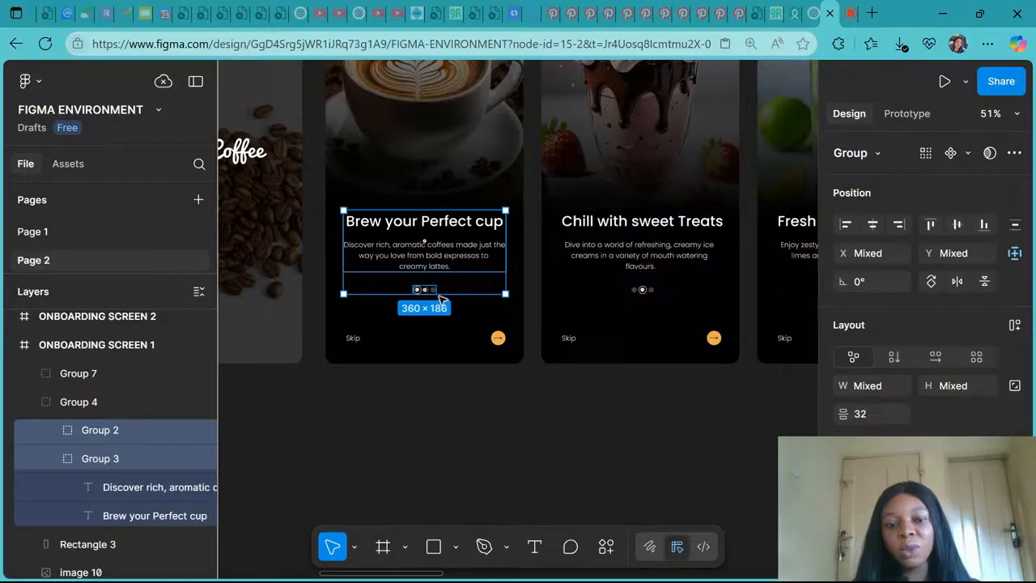
{"action": "scroll", "coordinate": [439, 300], "scroll_direction": "down", "scroll_amount": 5}
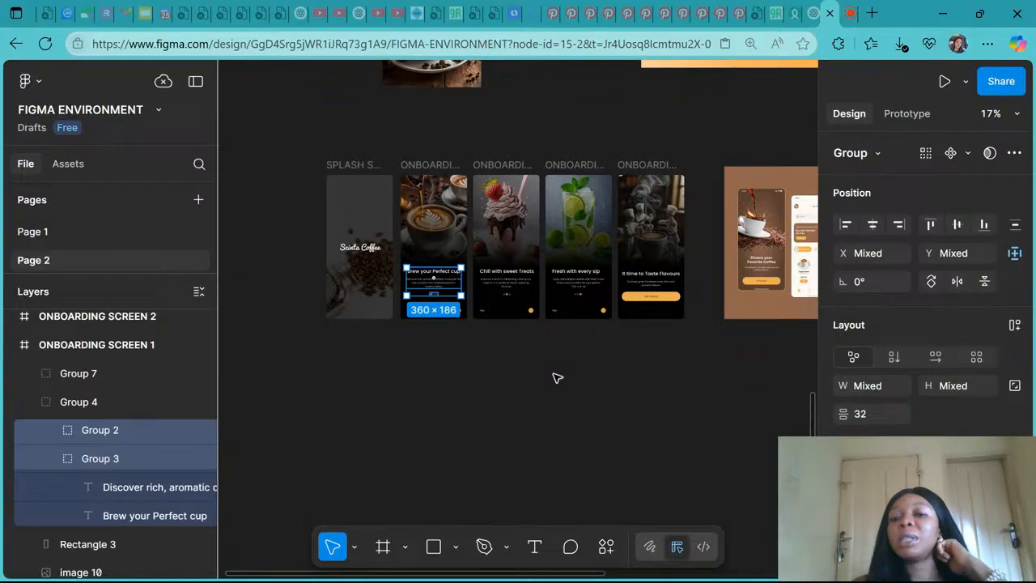
Step: Review the onboarding screens side by side and examine the login, register and address setup screens in the Coffee Now reference
{"action": "left_click", "coordinate": [557, 377]}
{"action": "scroll", "coordinate": [557, 377], "scroll_direction": "down", "scroll_amount": 3}
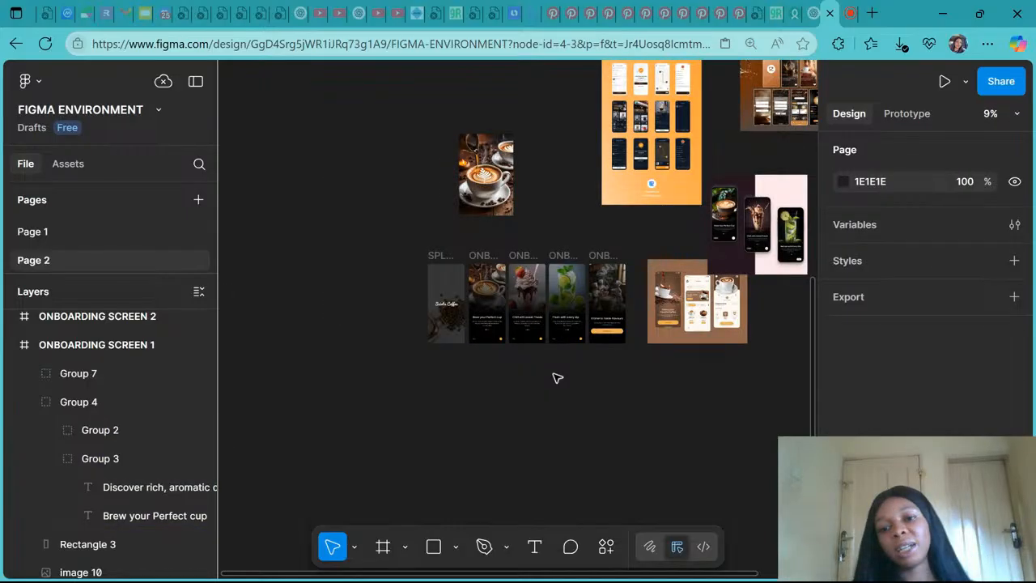
{"action": "scroll", "coordinate": [550, 348], "scroll_direction": "right", "scroll_amount": 2}
{"action": "scroll", "coordinate": [550, 348], "scroll_direction": "down", "scroll_amount": 1}
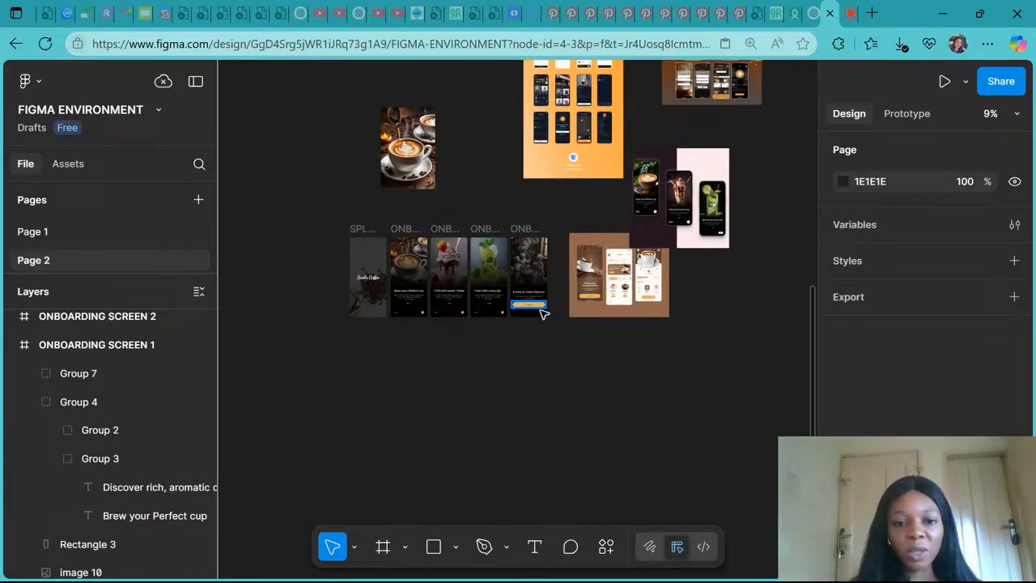
{"action": "scroll", "coordinate": [450, 267], "scroll_direction": "up", "scroll_amount": 3, "text": "ctrl"}
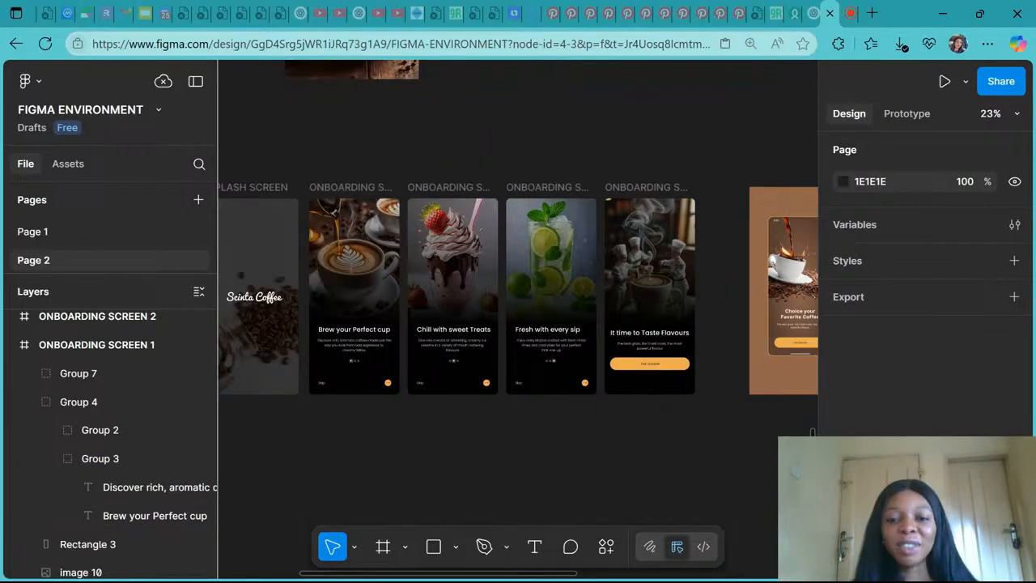
{"action": "scroll", "coordinate": [624, 363], "scroll_direction": "up", "scroll_amount": 3, "text": "ctrl"}
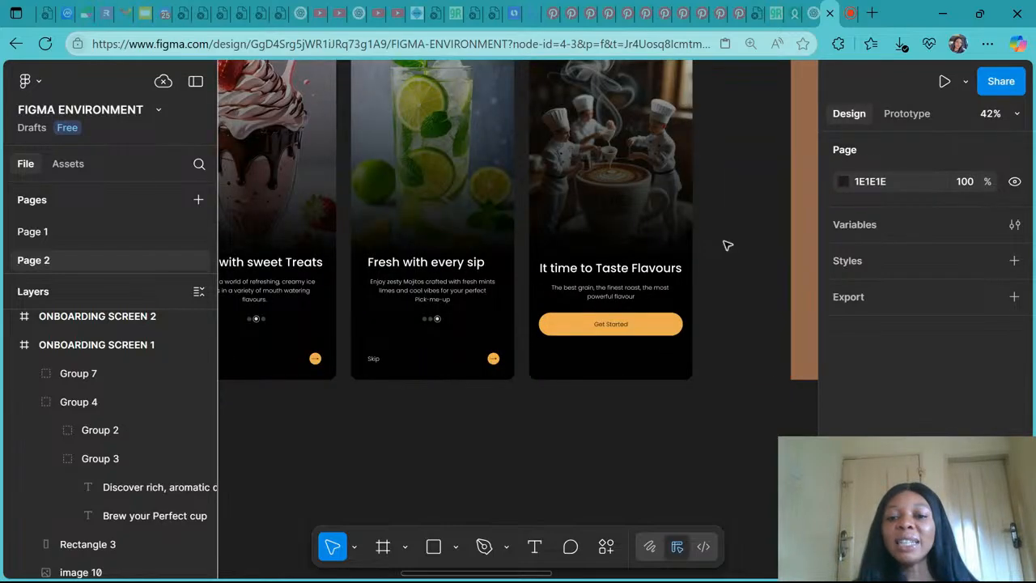
{"action": "scroll", "coordinate": [608, 323], "scroll_direction": "down", "scroll_amount": 5, "text": "ctrl"}
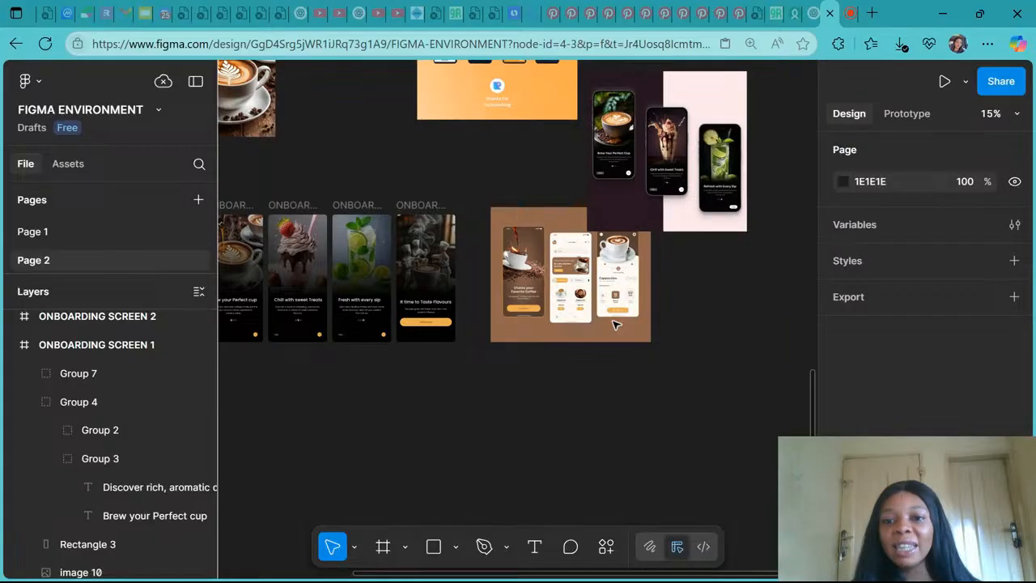
{"action": "scroll", "coordinate": [454, 140], "scroll_direction": "up", "scroll_amount": 5}
{"action": "scroll", "coordinate": [453, 139], "scroll_direction": "up", "scroll_amount": 5, "text": "ctrl"}
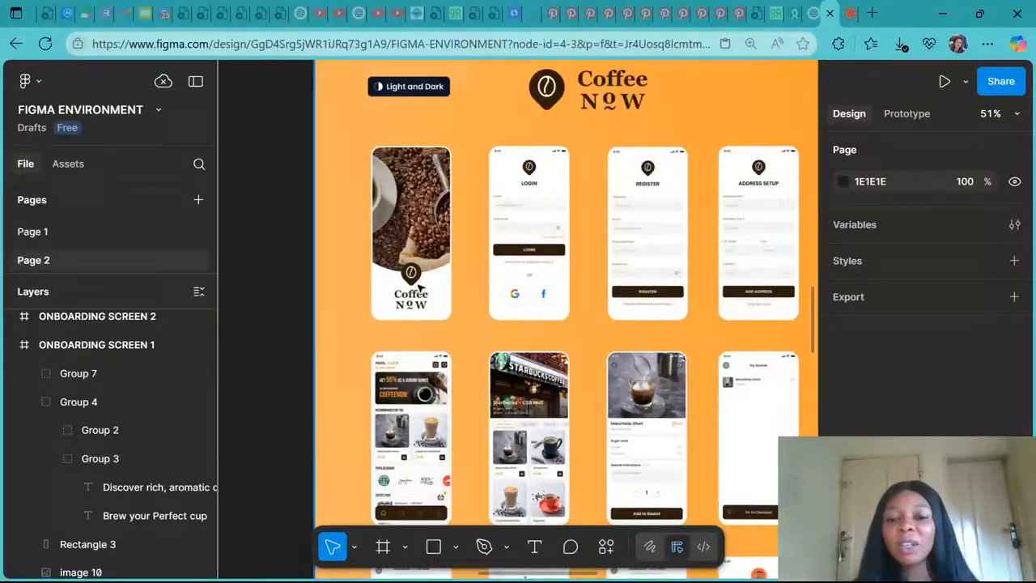
{"action": "scroll", "coordinate": [485, 291], "scroll_direction": "right", "scroll_amount": 2}
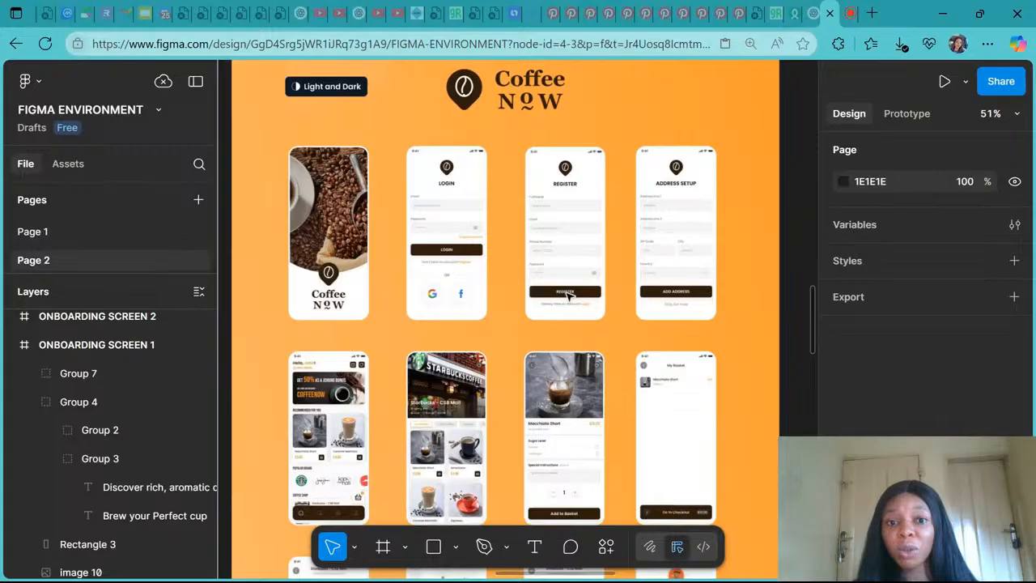
{"action": "scroll", "coordinate": [569, 296], "scroll_direction": "up", "scroll_amount": 4}
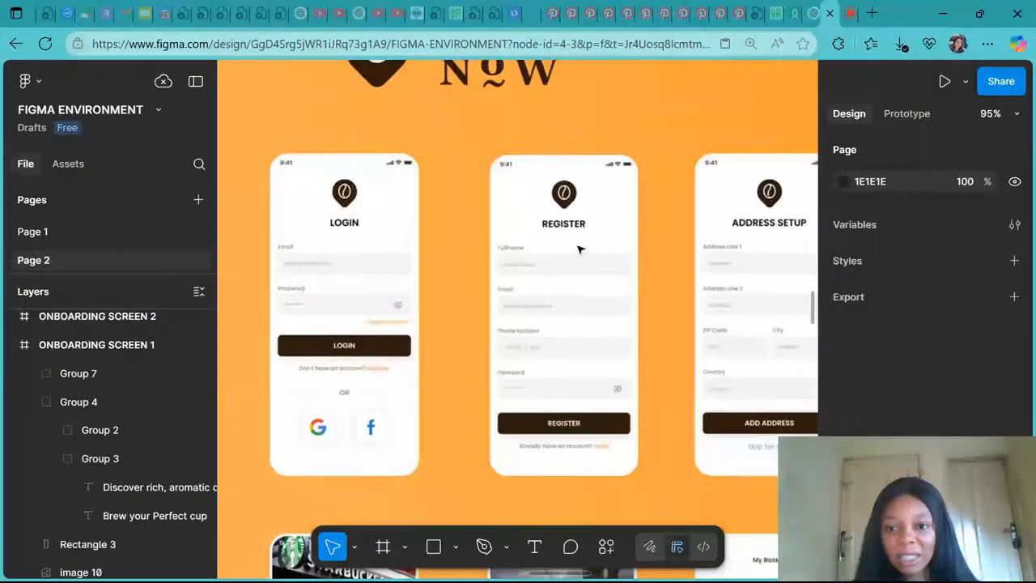
{"action": "scroll", "coordinate": [581, 249], "scroll_direction": "down", "scroll_amount": 10}
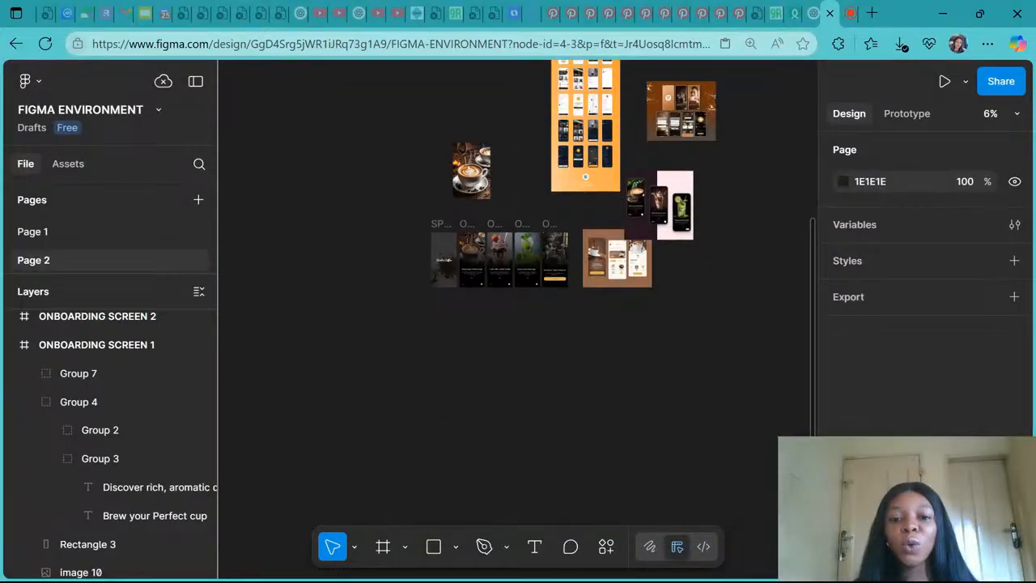
Step: Switch to the livestream page in YouTube Studio
{"action": "left_click", "coordinate": [852, 11]}
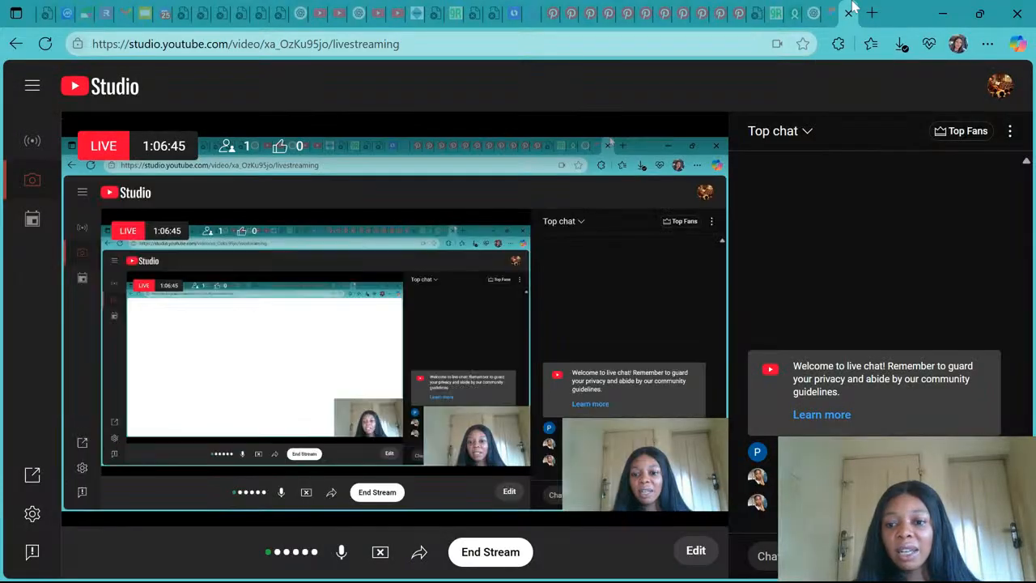